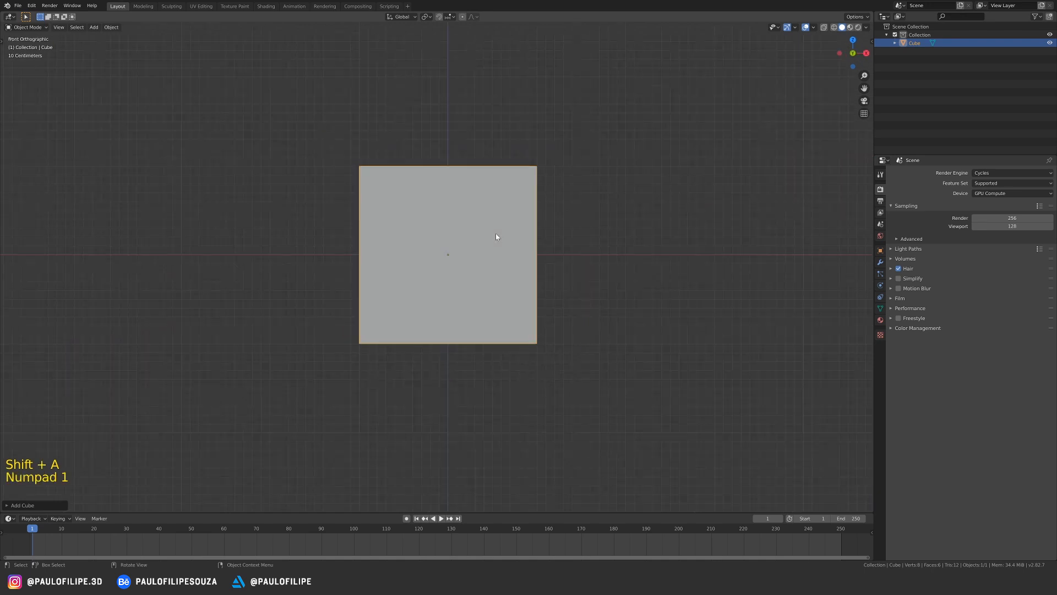
- Scale the cube by 1.3 along Z and move it up along Z until its base rests on the ground plane
ctrl+middle_drag(609, 275, 570, 258)
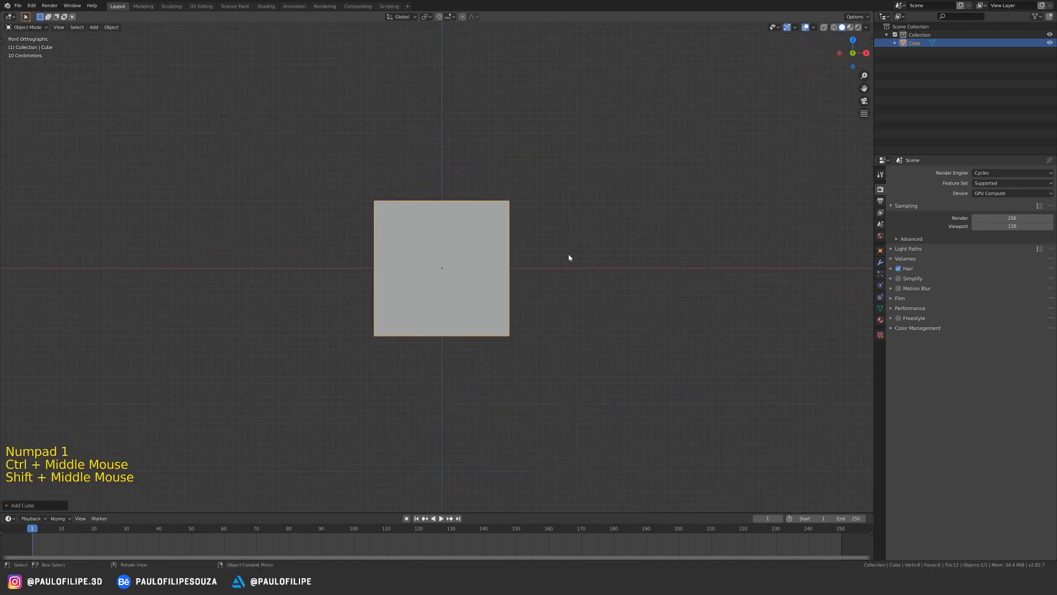
text(s1.3)
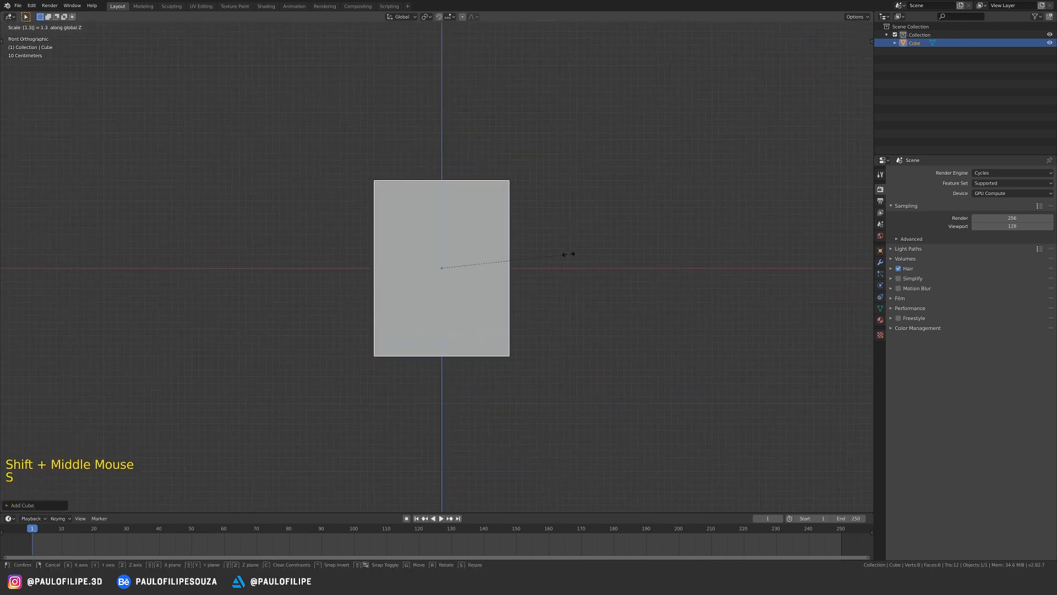
key(Return)
text(gz)
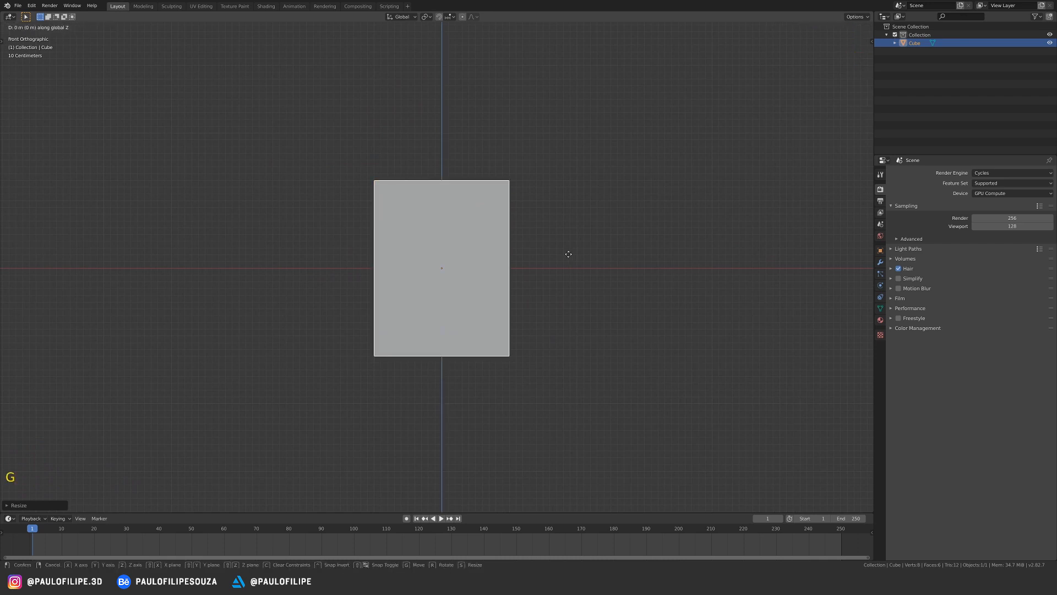
text(1)
key(Return)
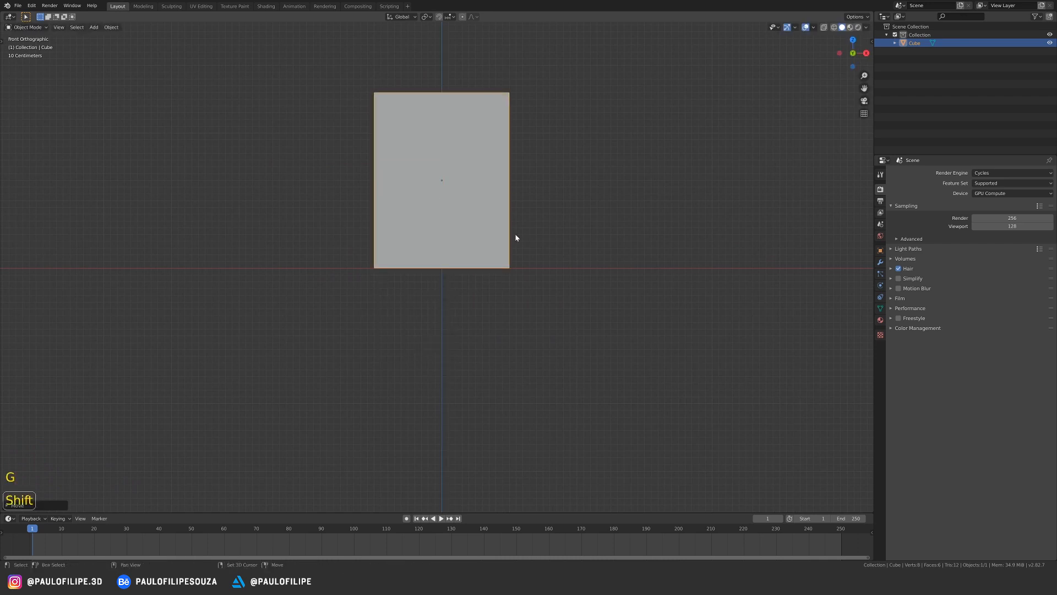
- In Edit Mode, add five evenly spaced vertical loop cuts across the cube's front face
shift+middle_drag(517, 234, 500, 282)
key(Tab)
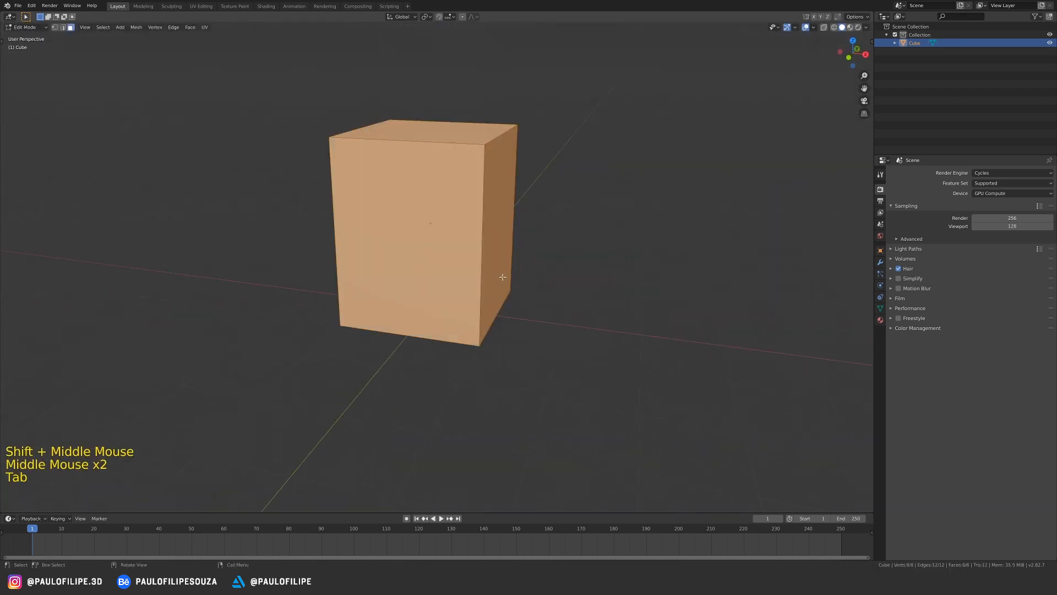
key(2)
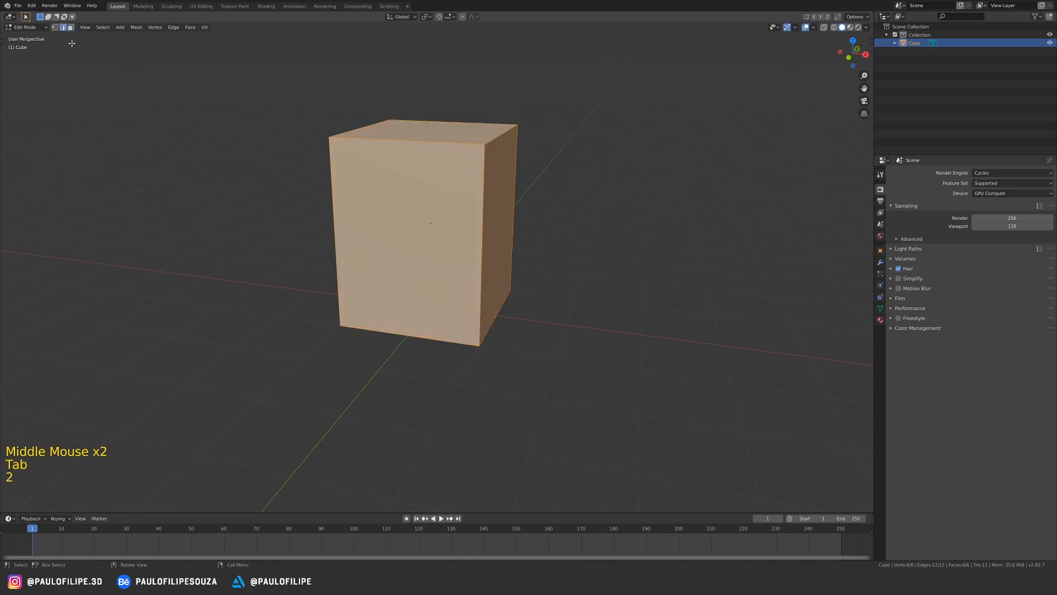
click(570, 215)
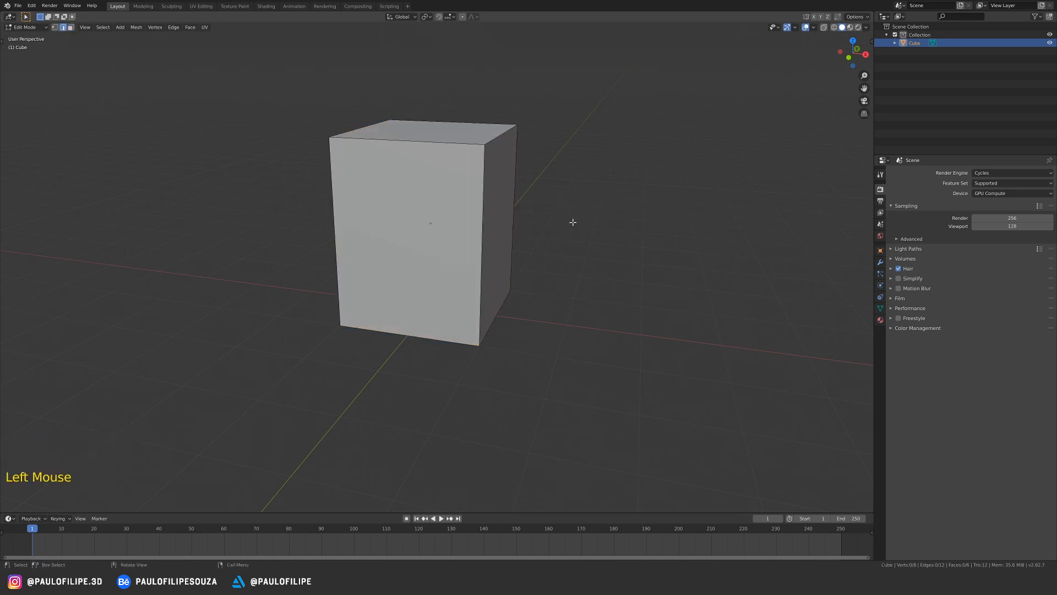
ctrl+middle_drag(573, 222, 507, 233)
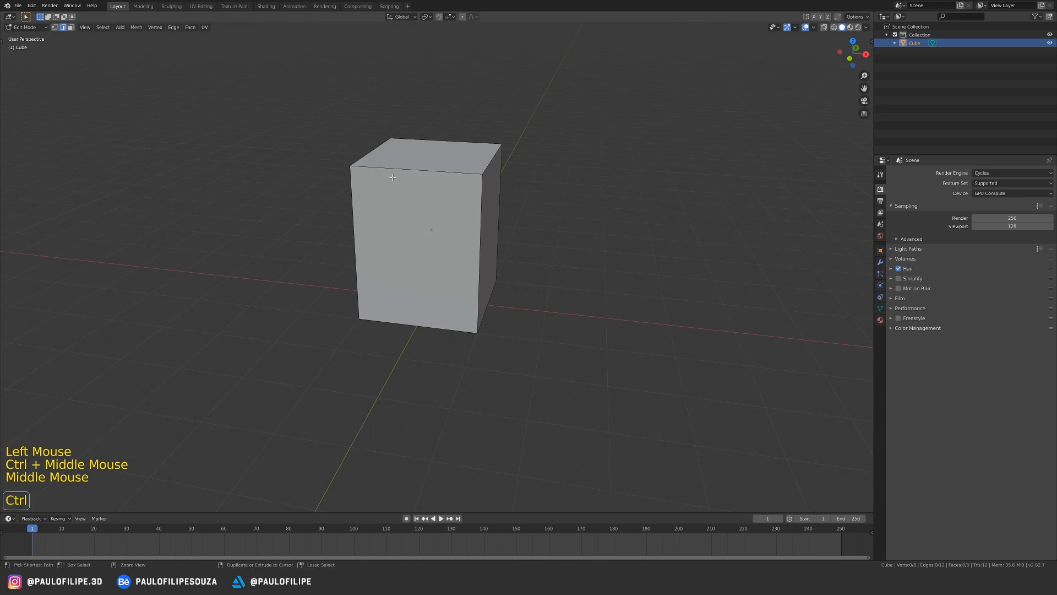
key(ctrl+5)
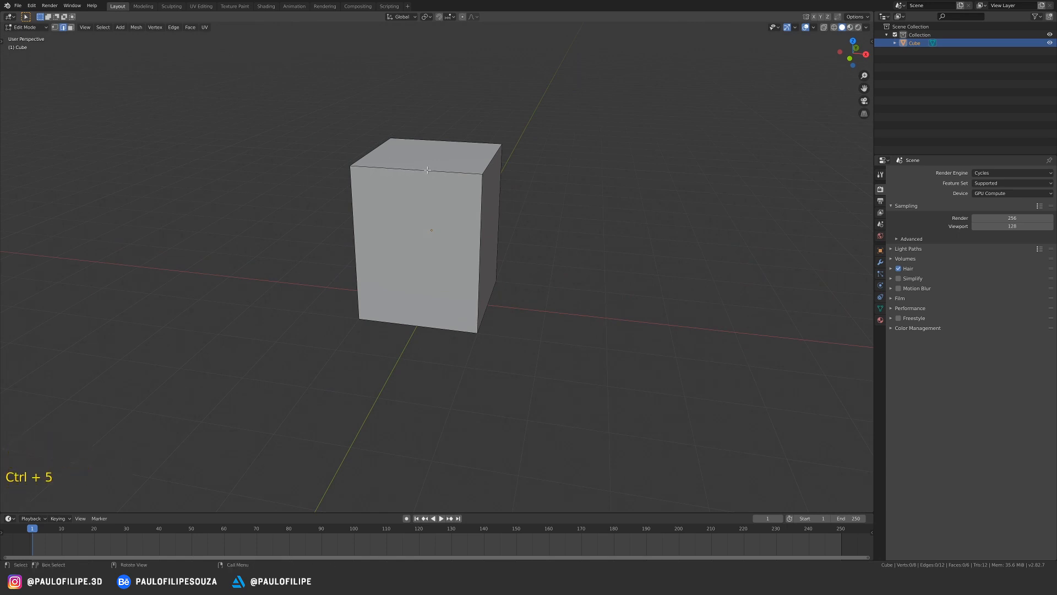
key(ctrl)
key(ctrl)
key(ctrl+r)
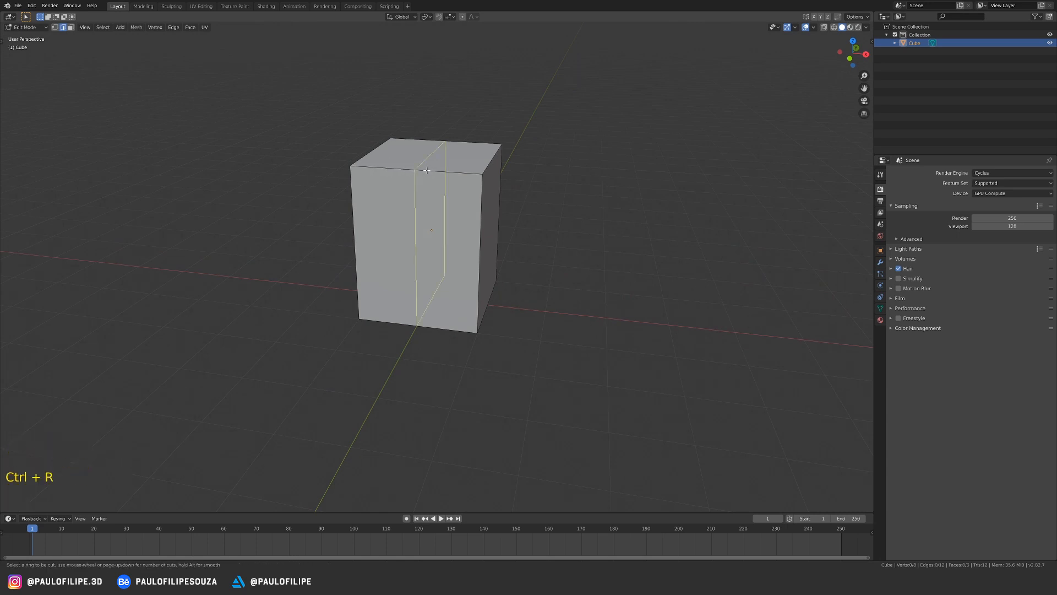
key(5)
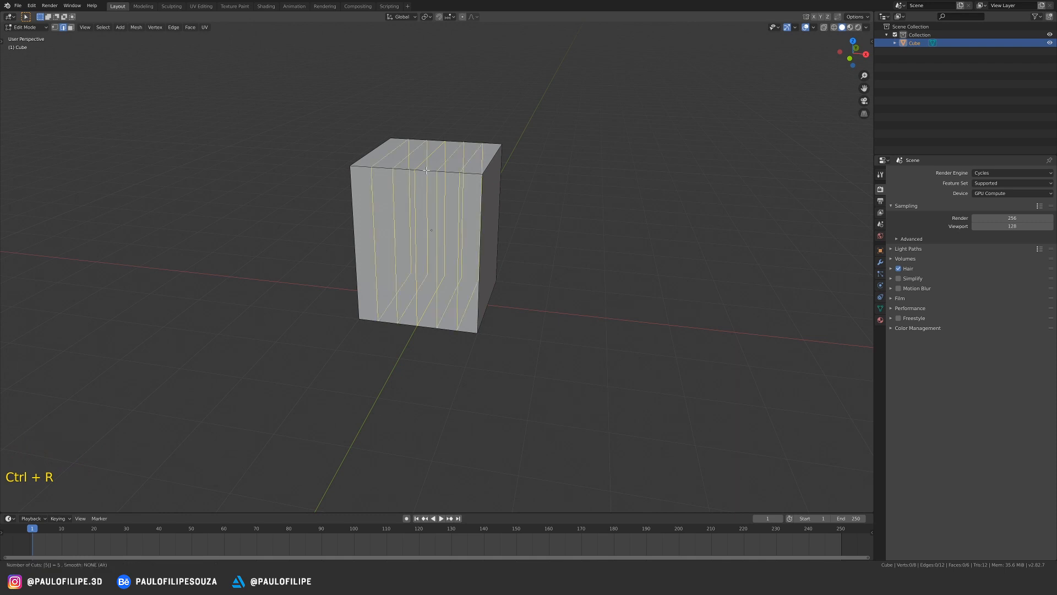
key(Return)
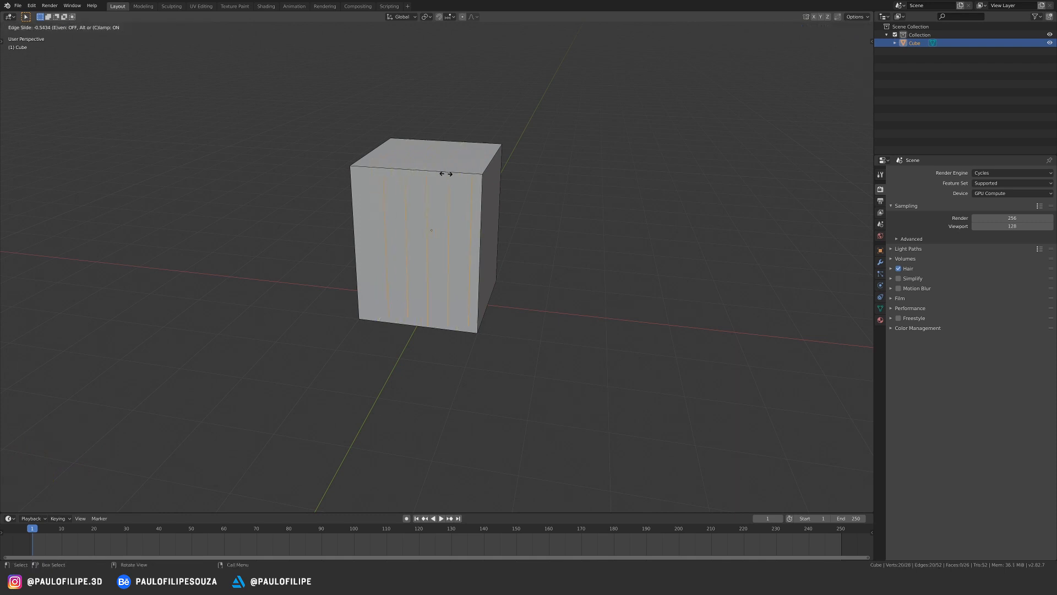
click(448, 177)
- Add five vertical loop cuts across the cube's side face, dividing its depth
middle_drag(602, 219, 565, 231)
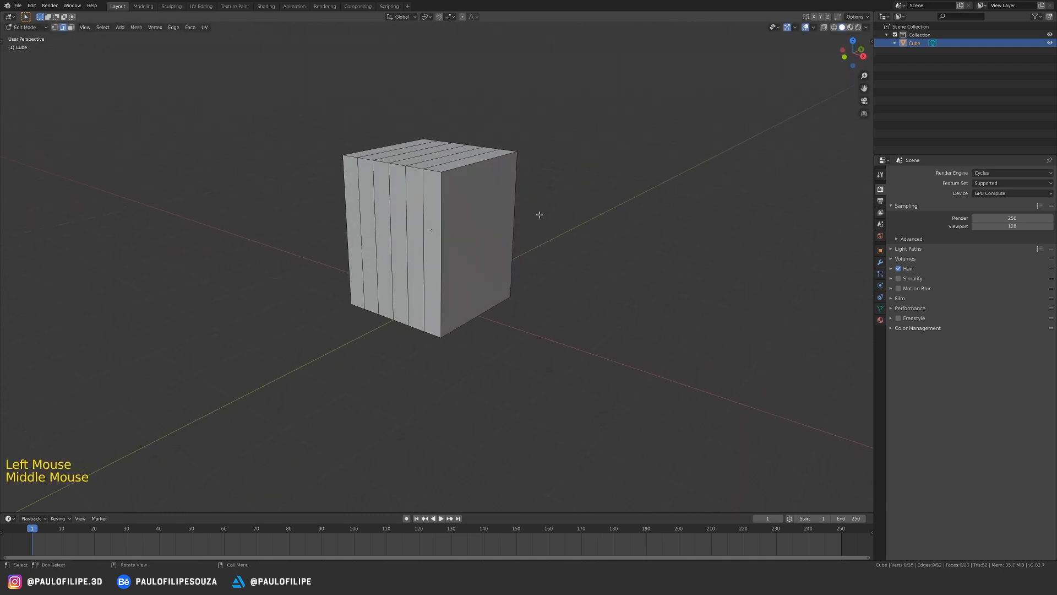
key(ctrl+r)
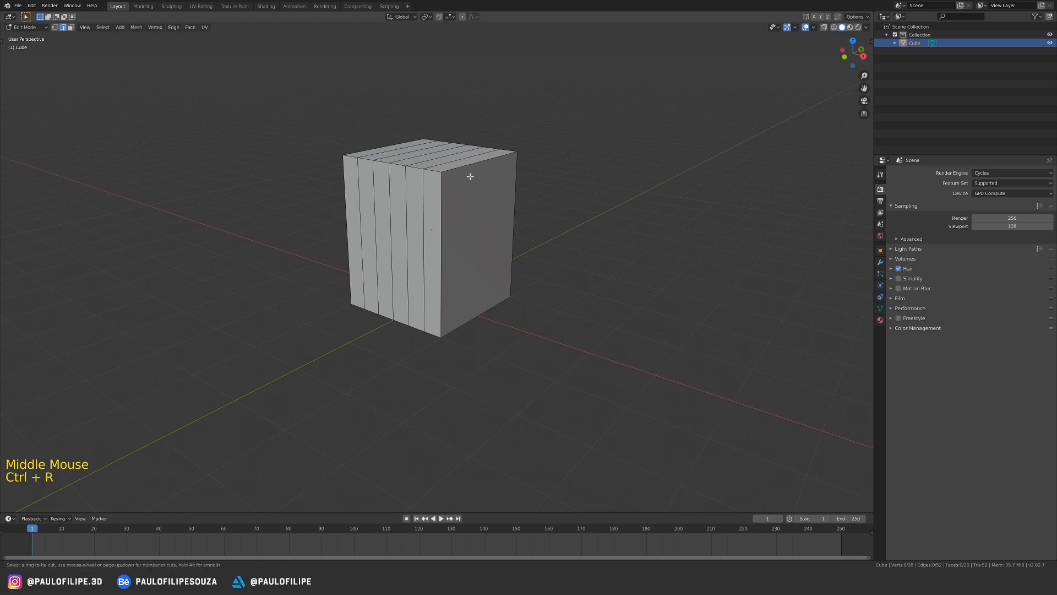
key(5)
key(Return)
key(Return)
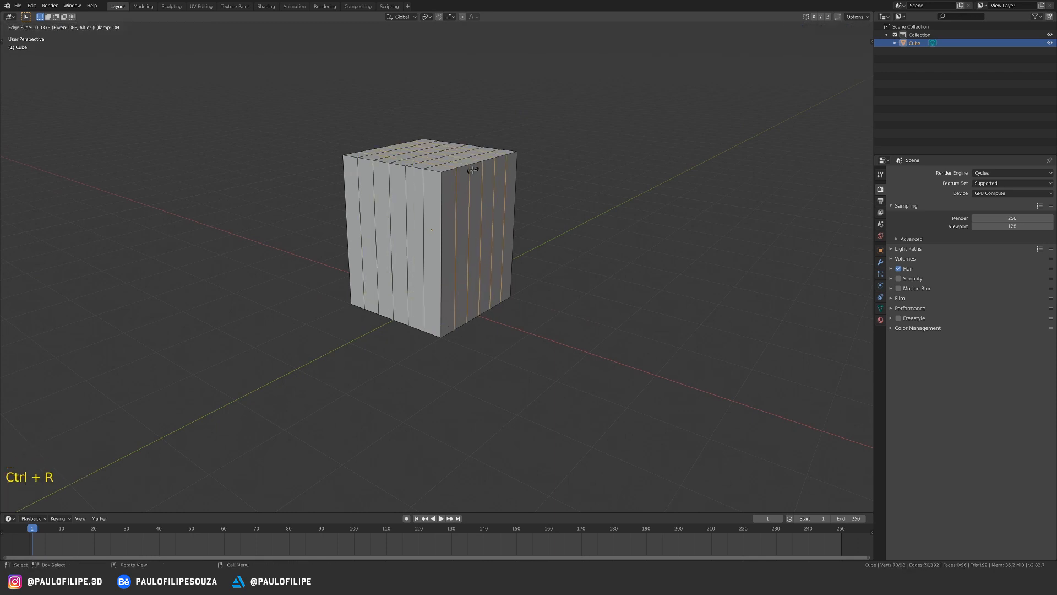
- Add six horizontal loop cuts around the cube, dividing its height
middle_drag(484, 169, 473, 224)
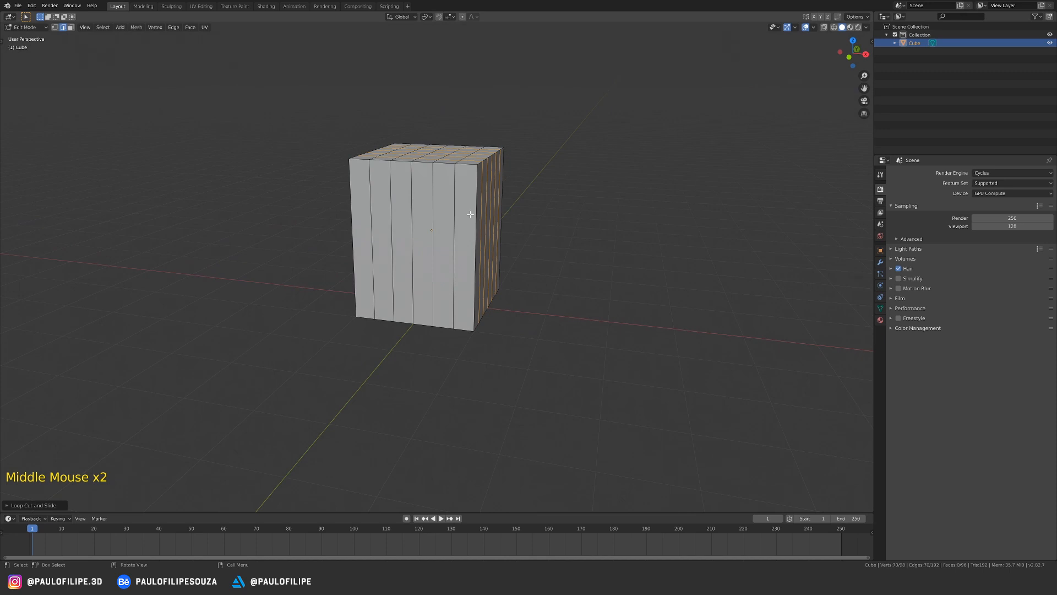
key(ctrl)
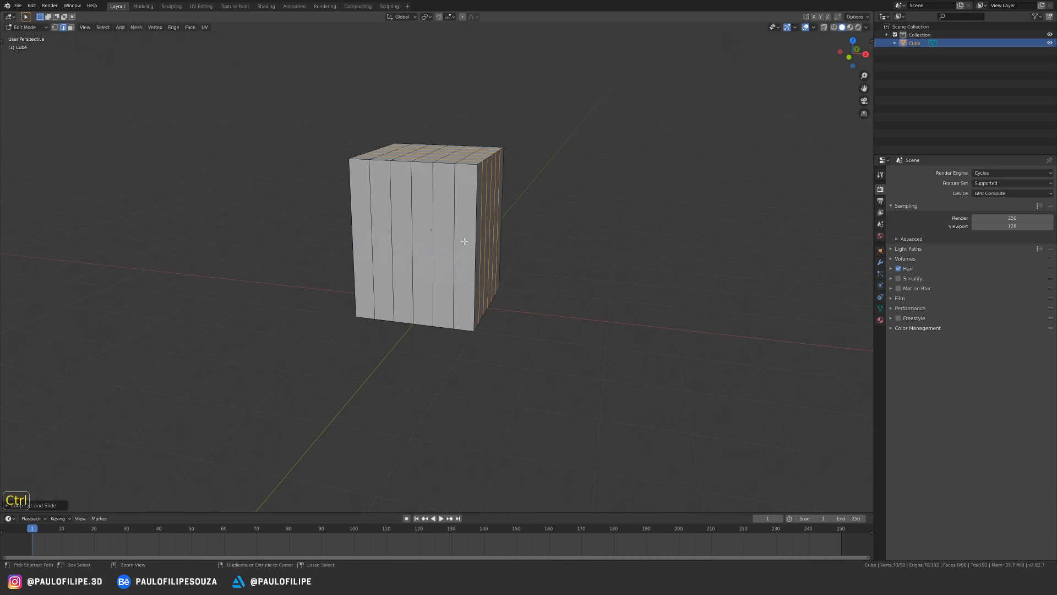
key(ctrl+r)
key(6)
click(466, 242)
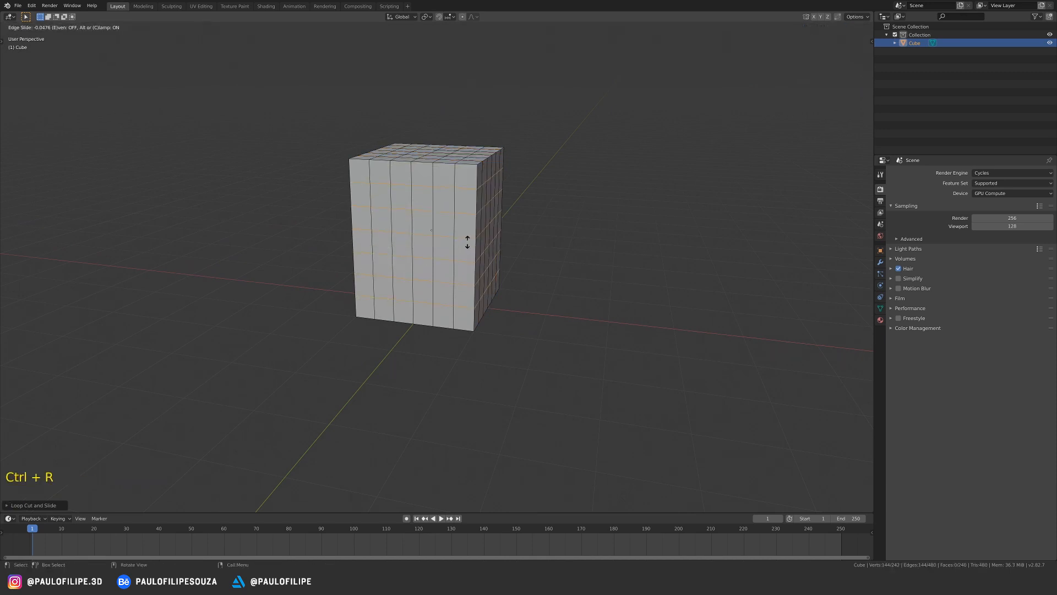
click(572, 245)
- Back in Object Mode, give the cube a level 3 Subdivision modifier with render subdivisions at 3, and shade it smooth
key(Tab)
middle_drag(561, 243, 457, 229)
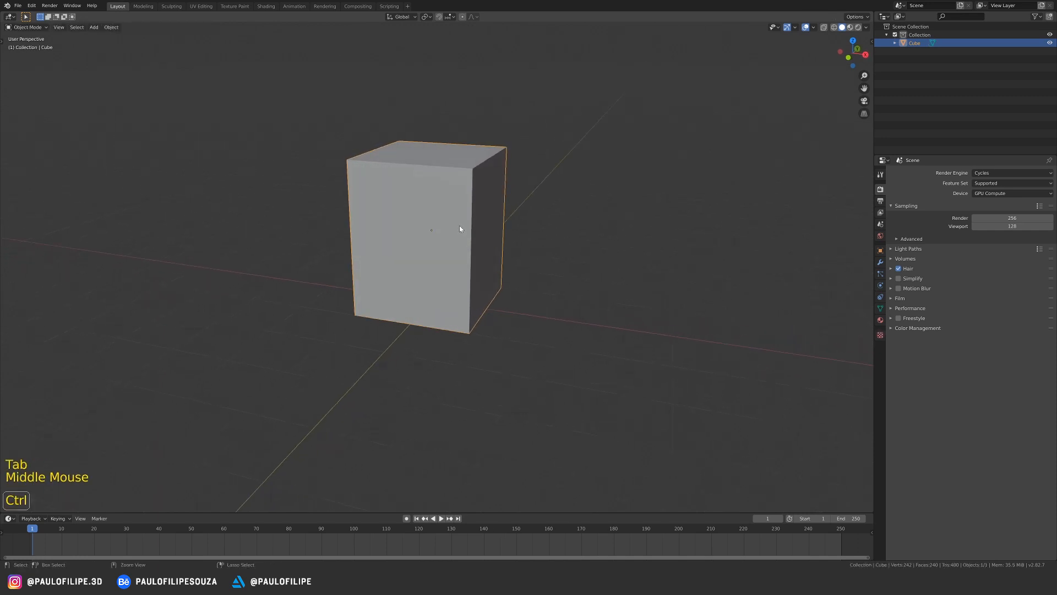
key(ctrl+3)
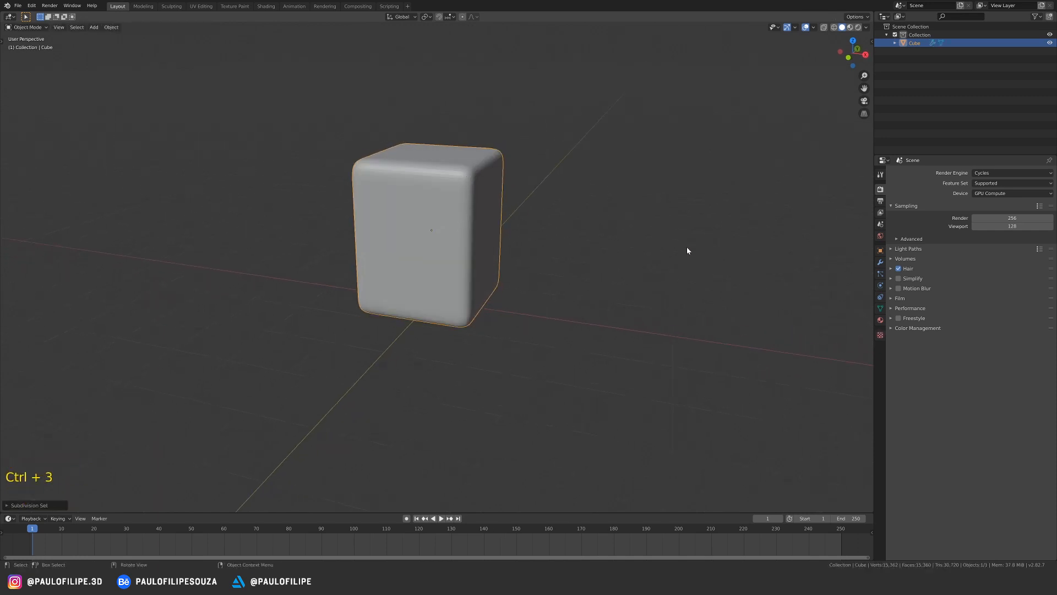
click(880, 262)
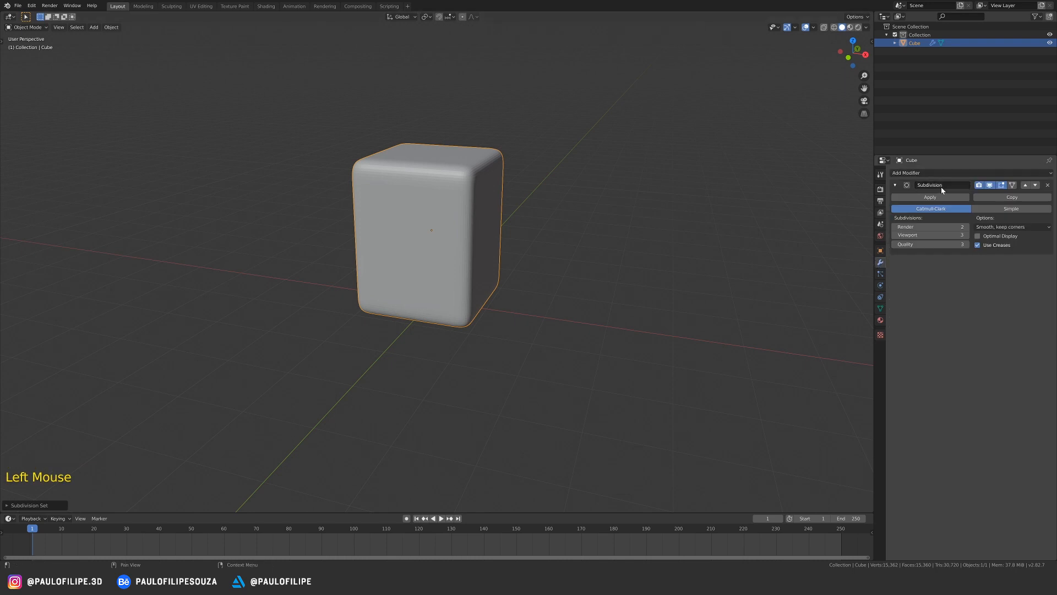
click(966, 227)
right_click(445, 198)
middle_drag(498, 214, 585, 217)
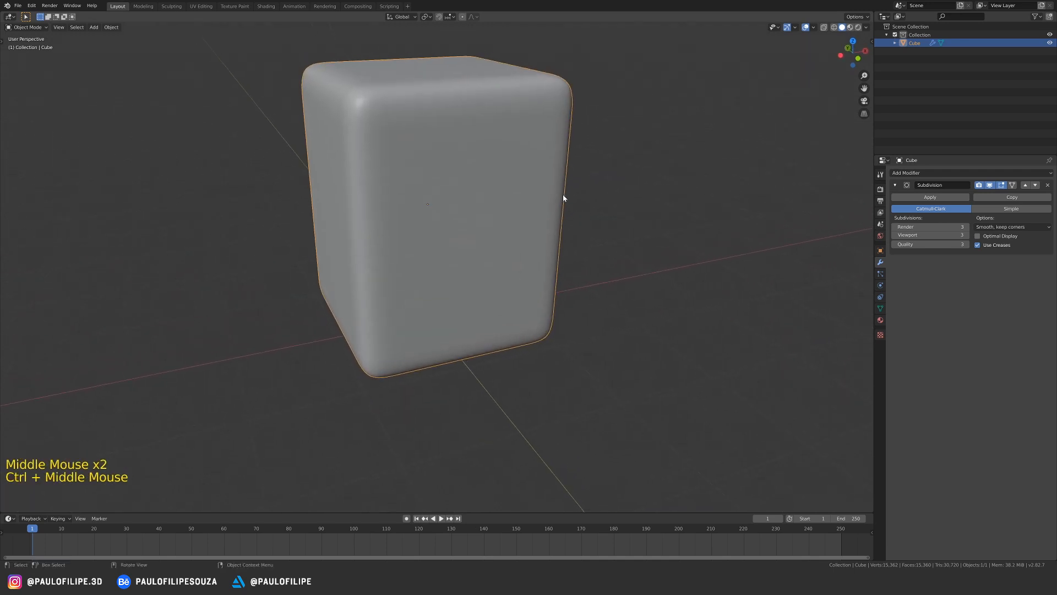
- Inset the two-by-two block of faces at the lower centre of the cube's front by about 0.06 m
key(KP_1)
ctrl+middle_drag(455, 238, 489, 249)
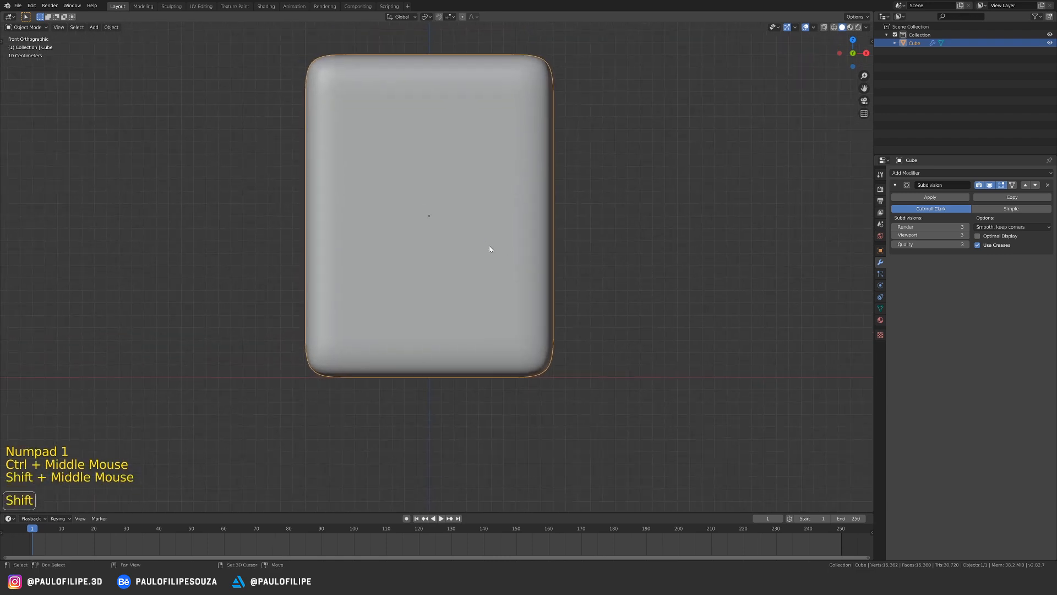
key(Tab)
key(3)
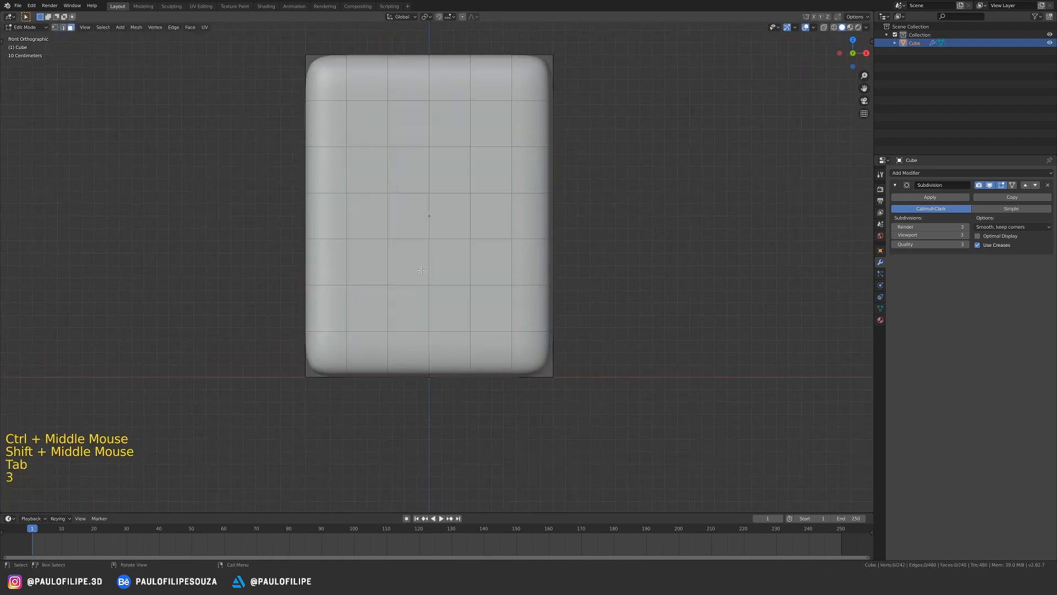
drag(413, 275, 468, 294)
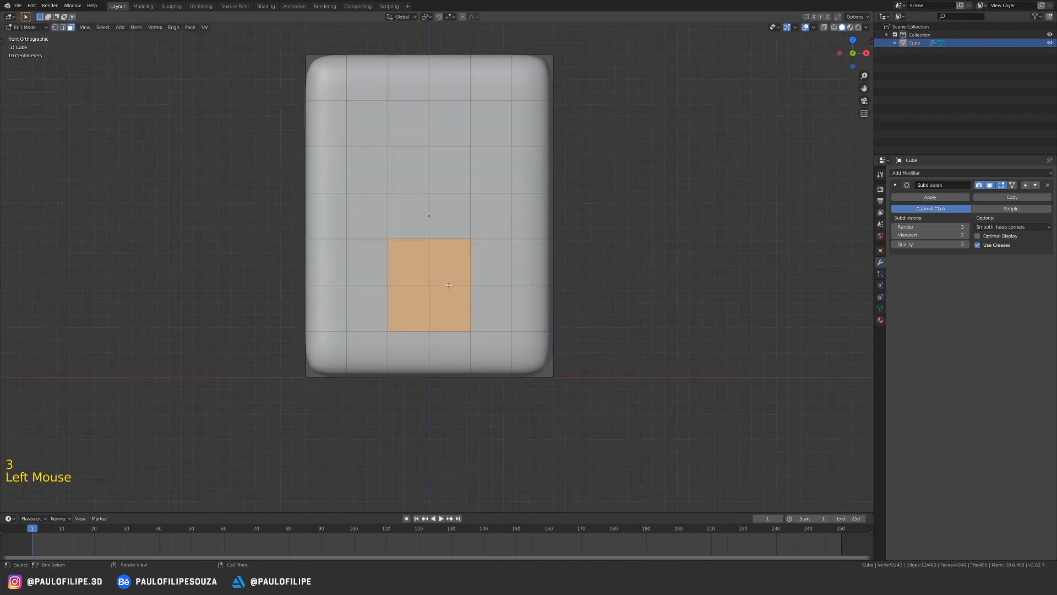
middle_drag(449, 285, 480, 287)
ctrl+middle_drag(479, 286, 440, 270)
key(KP_1)
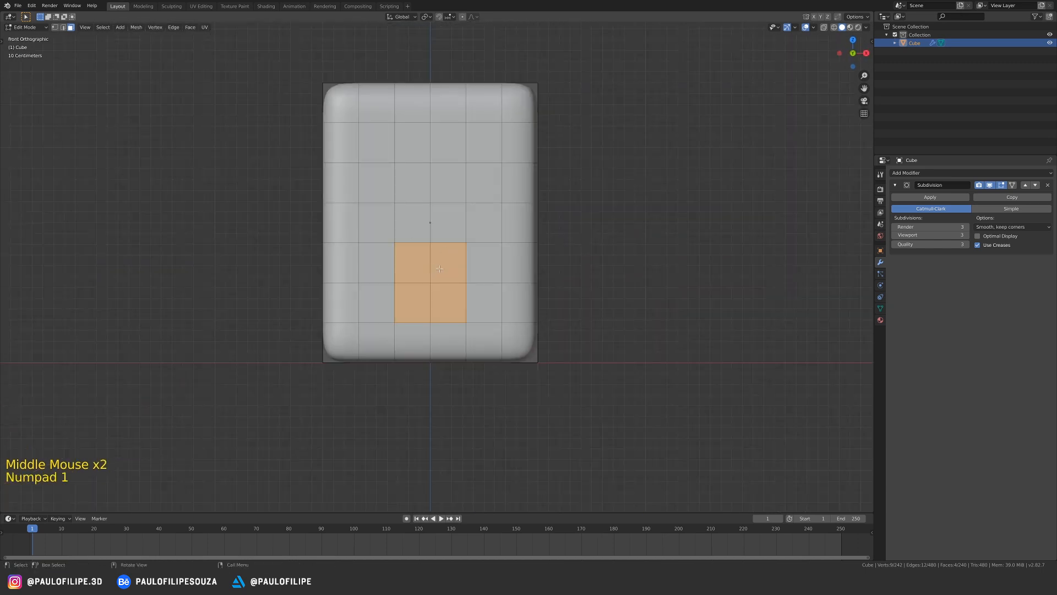
key(i)
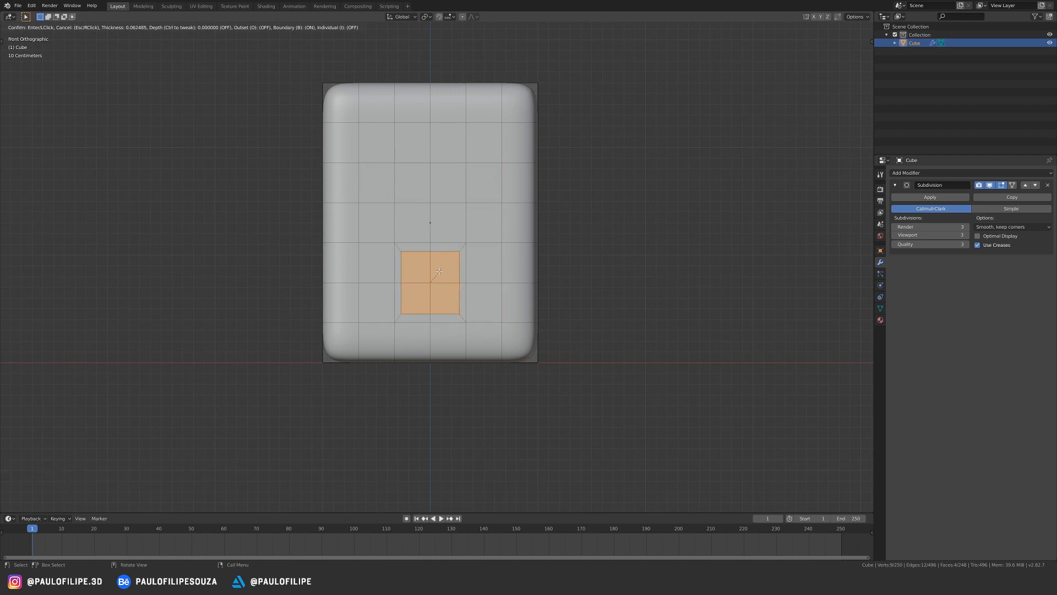
click(439, 271)
- Scale the inset front faces along X to about 0.97
ctrl+middle_drag(439, 271, 525, 296)
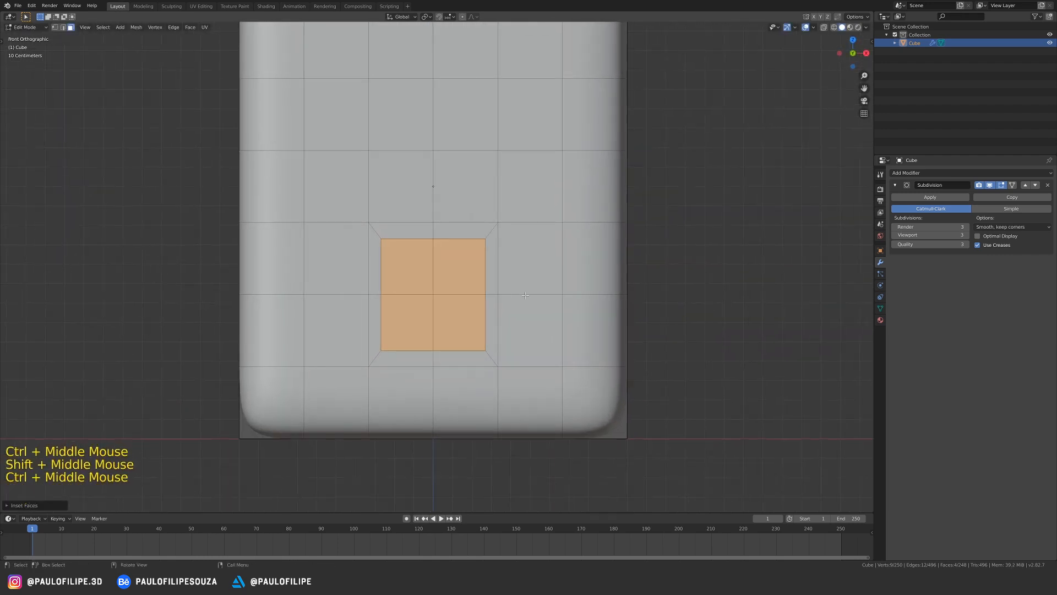
key(s)
key(x)
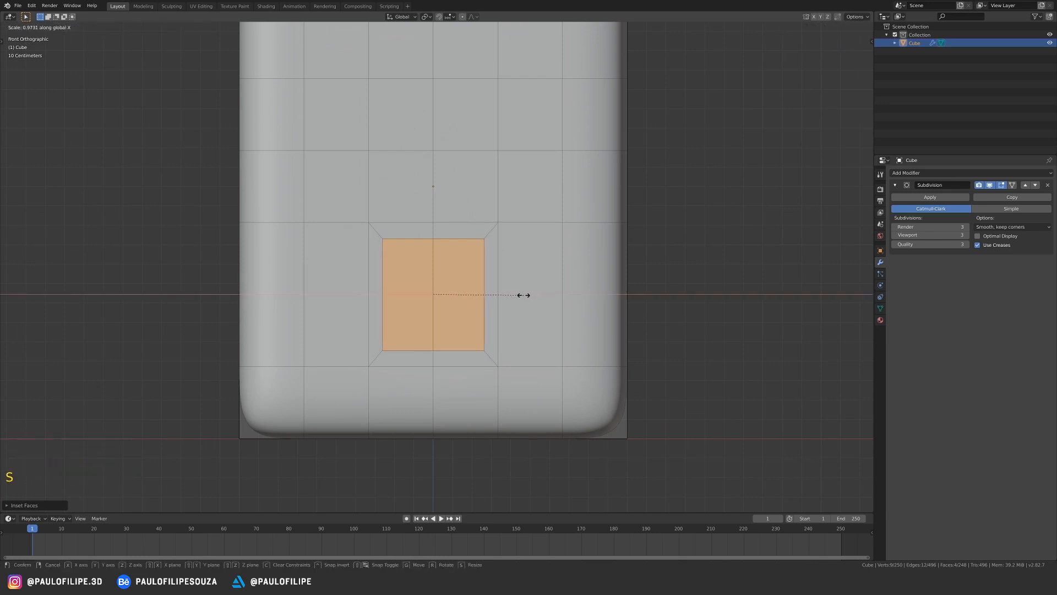
click(524, 295)
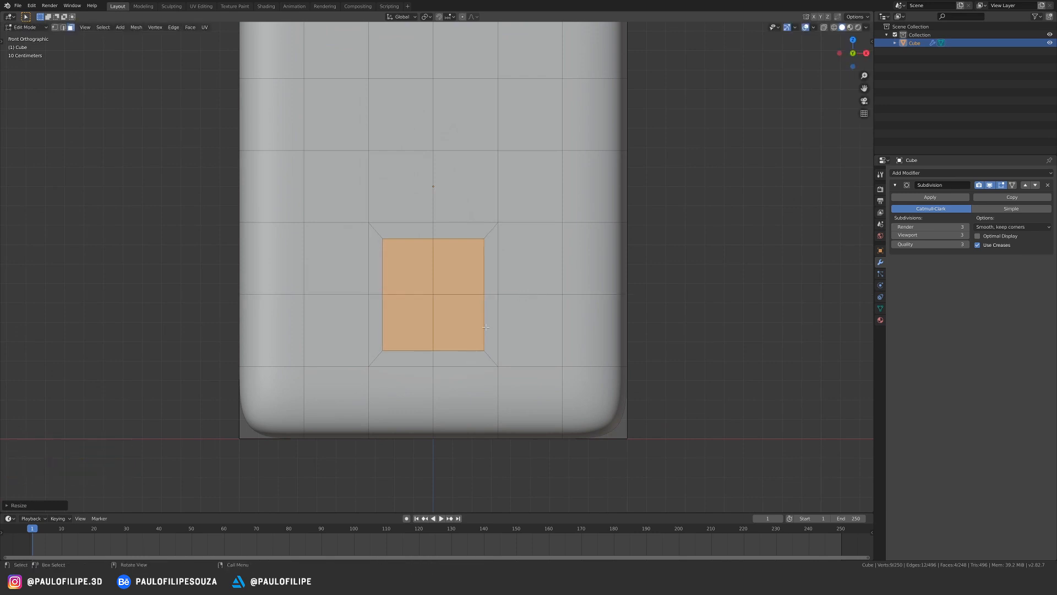
- Extrude the inset faces inward to form a deep recess in the cube's front
middle_drag(484, 345, 435, 319)
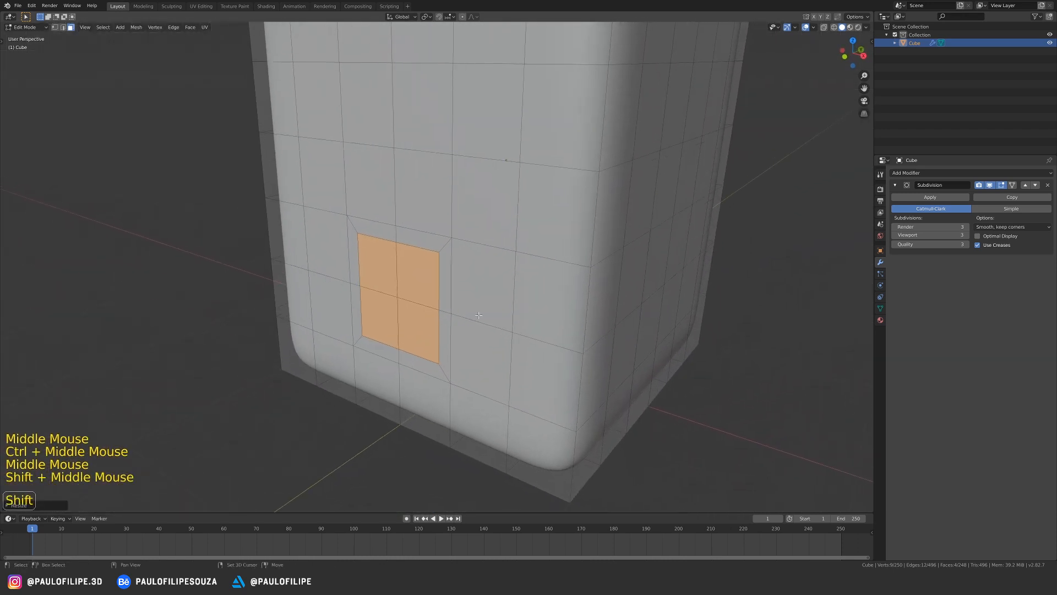
key(e)
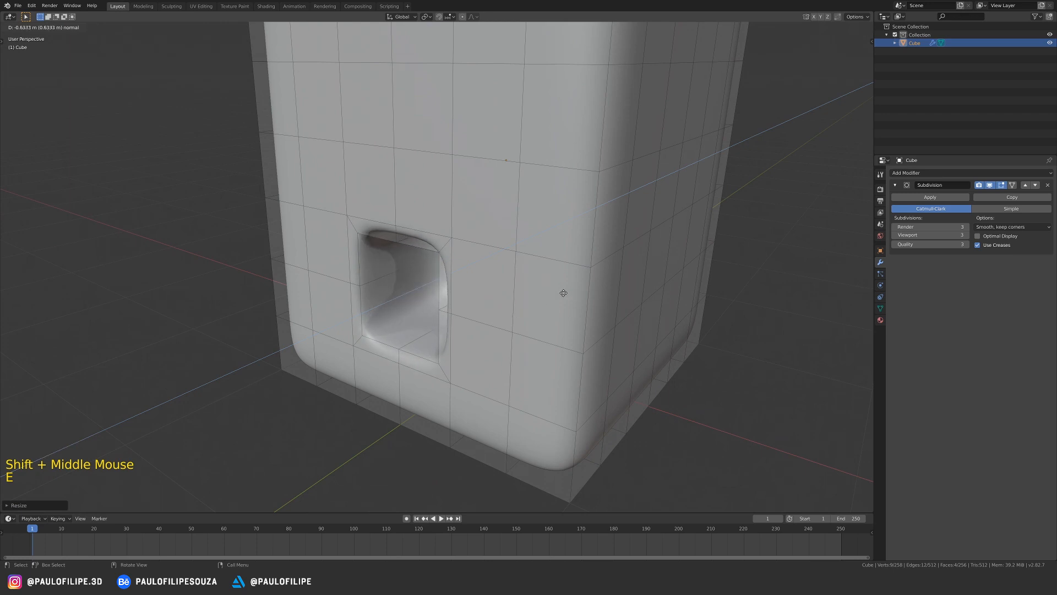
click(579, 286)
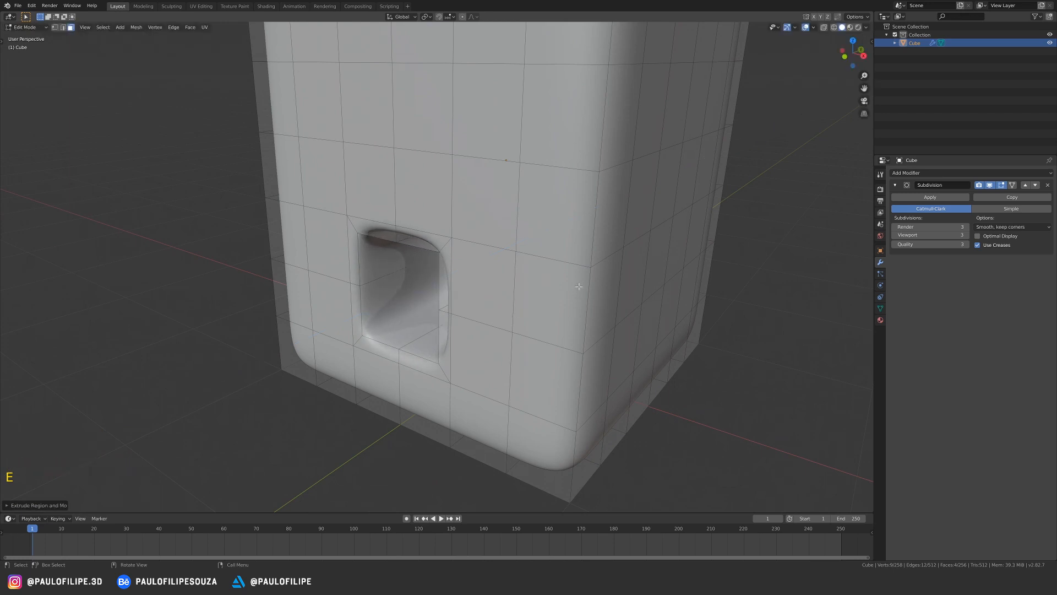
- Turn off the Subdivision modifier's display in Edit Mode
click(1002, 188)
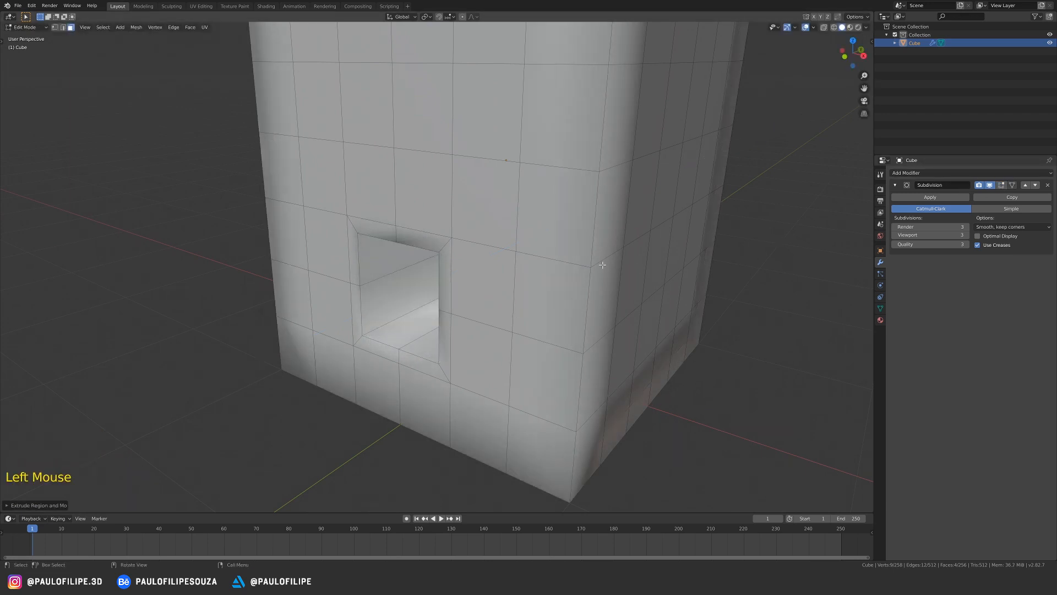
middle_drag(602, 265, 574, 239)
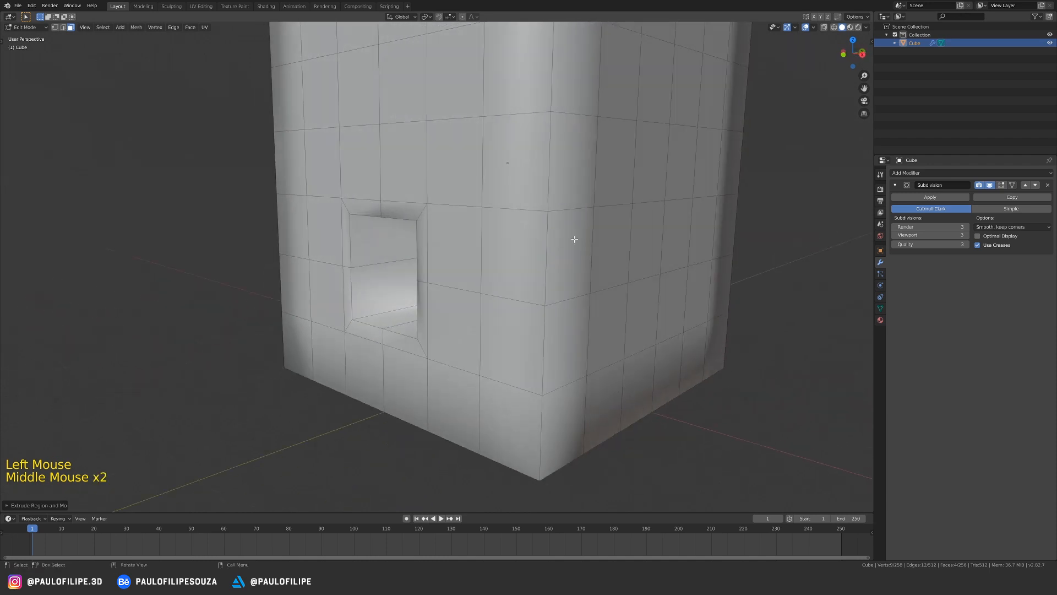
- Move the recess's back faces along Y toward the rear, to about three quarters of the block's depth
key(KP_3)
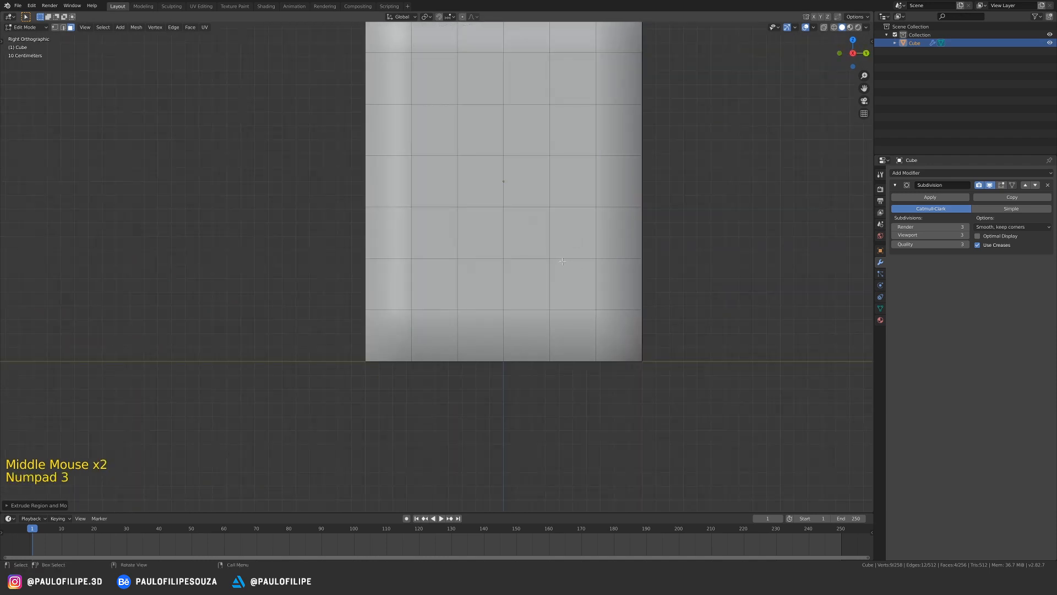
key(z)
shift+middle_drag(512, 253, 466, 284)
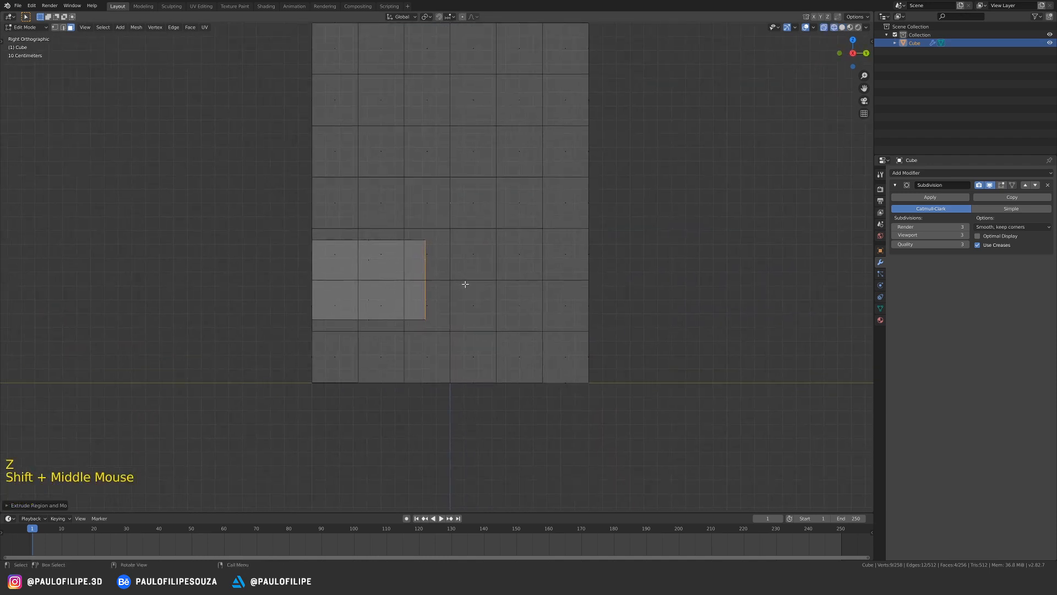
key(g)
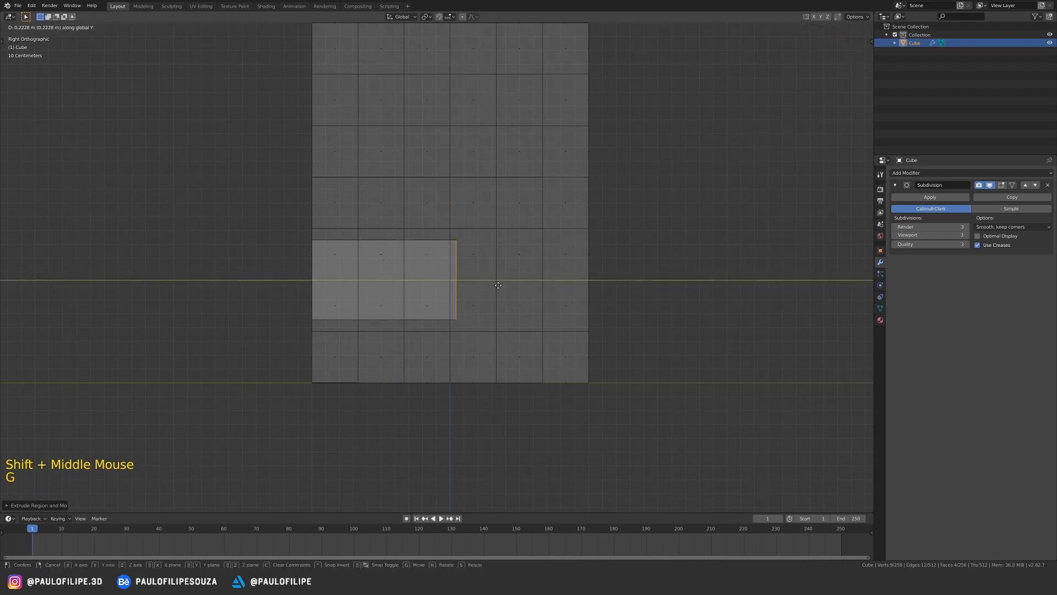
click(556, 285)
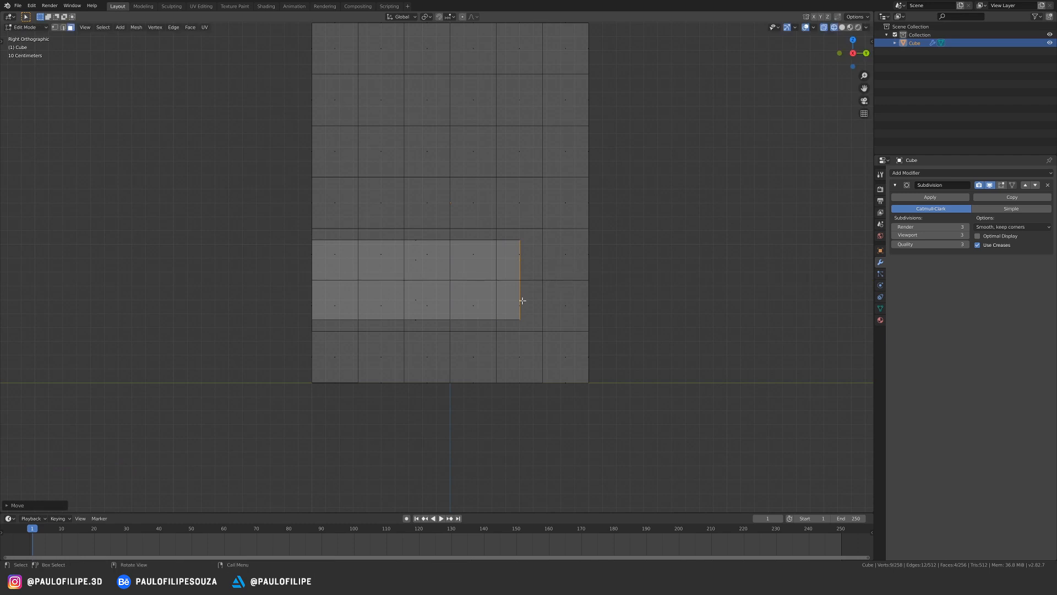
mouse_move(557, 284)
middle_down()
mouse_move(537, 301)
mouse_move(439, 306)
middle_up()
key(z)
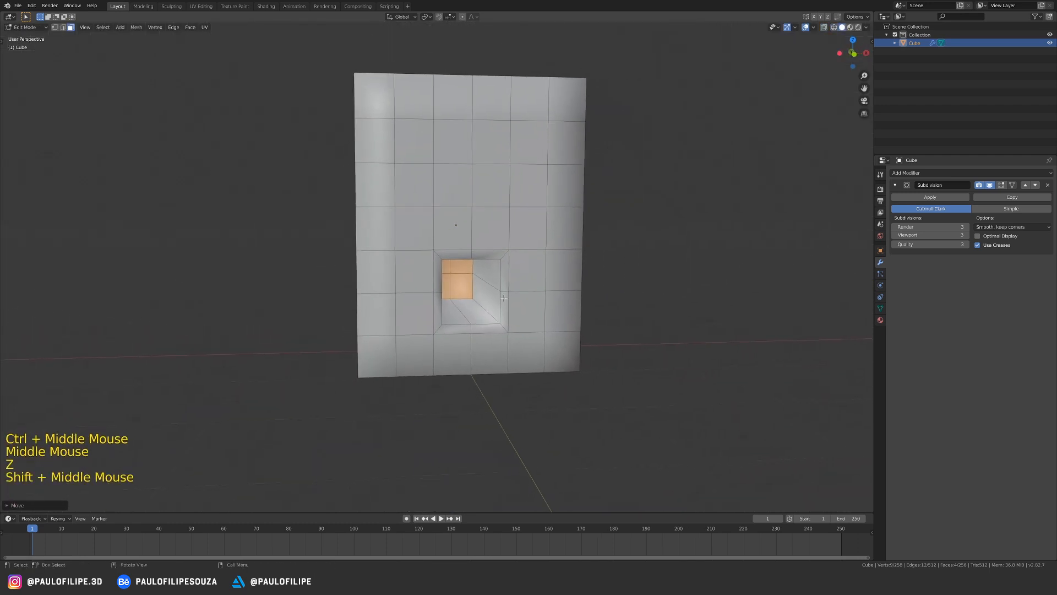
- Extrude the rim faces along the lower sides and bottom of the front opening outward about 0.4 m as a U-shaped lip
click(438, 311)
shift+click(454, 329)
shift+click(488, 330)
shift+click(504, 311)
middle_click(516, 320)
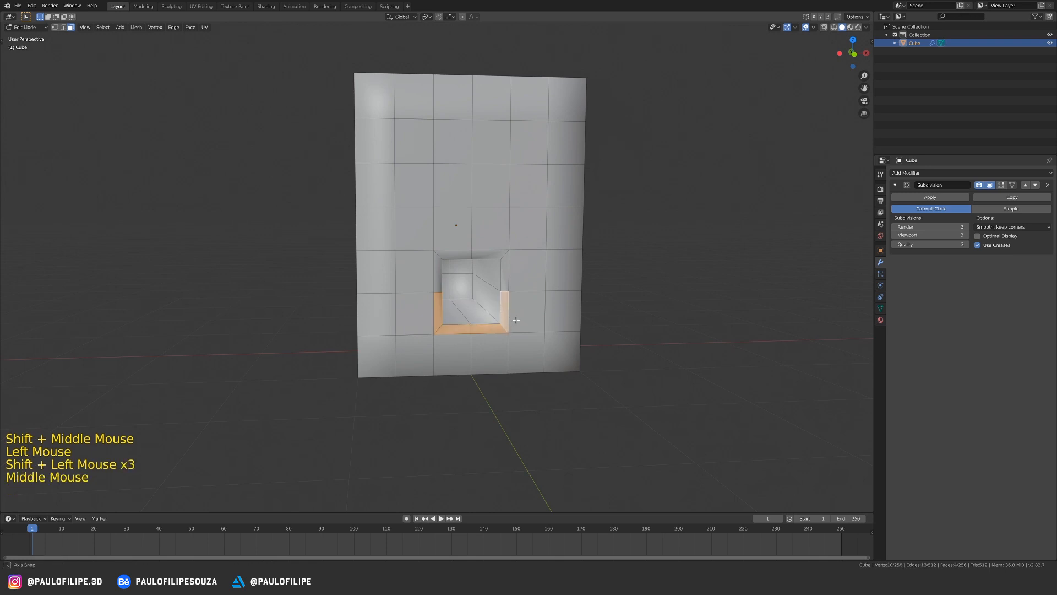
middle_drag(516, 320, 567, 300)
shift+middle_drag(566, 337, 518, 326)
middle_drag(518, 326, 507, 323)
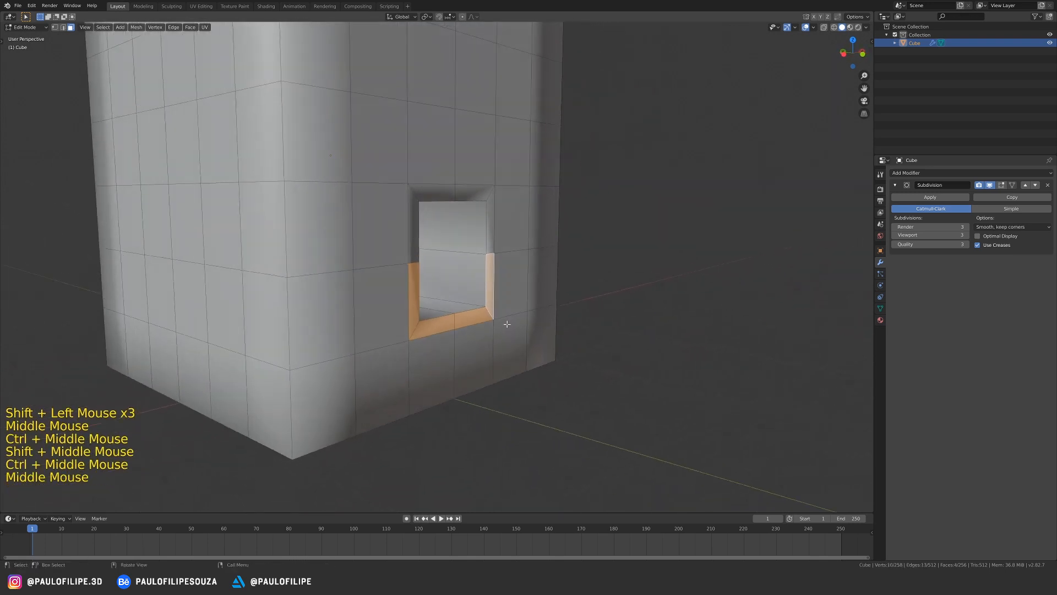
key(e)
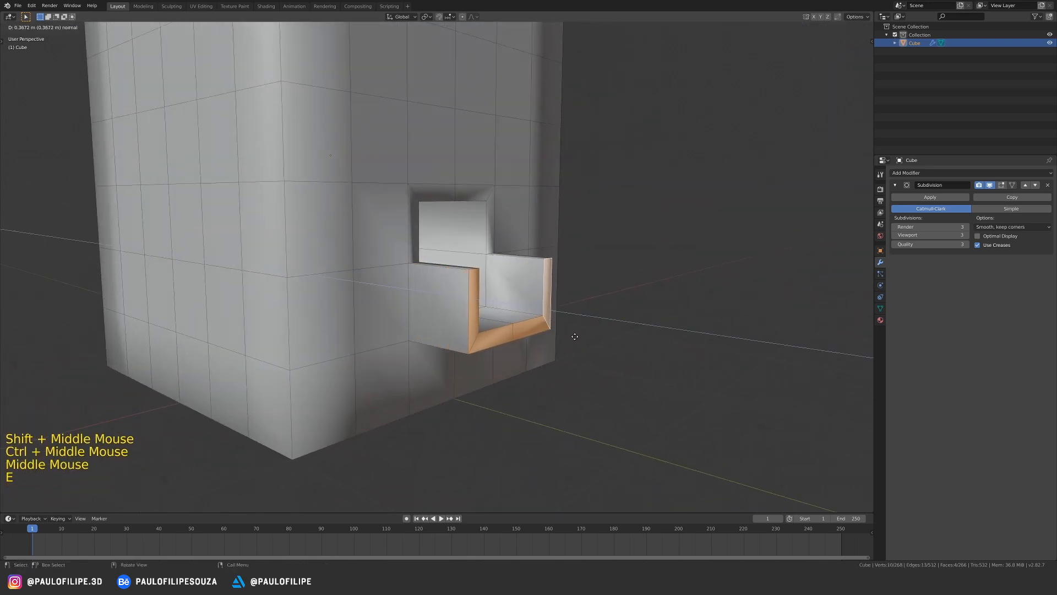
click(570, 334)
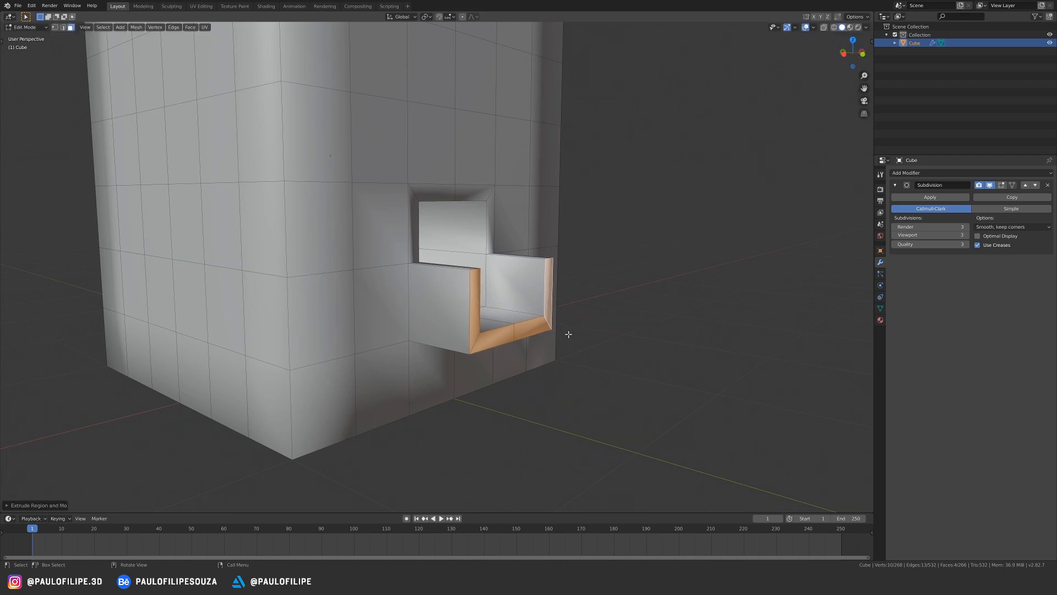
- Extrude the lip's end faces outward again by a small distance and preview the smoothed shape
middle_drag(568, 334, 571, 335)
key(e)
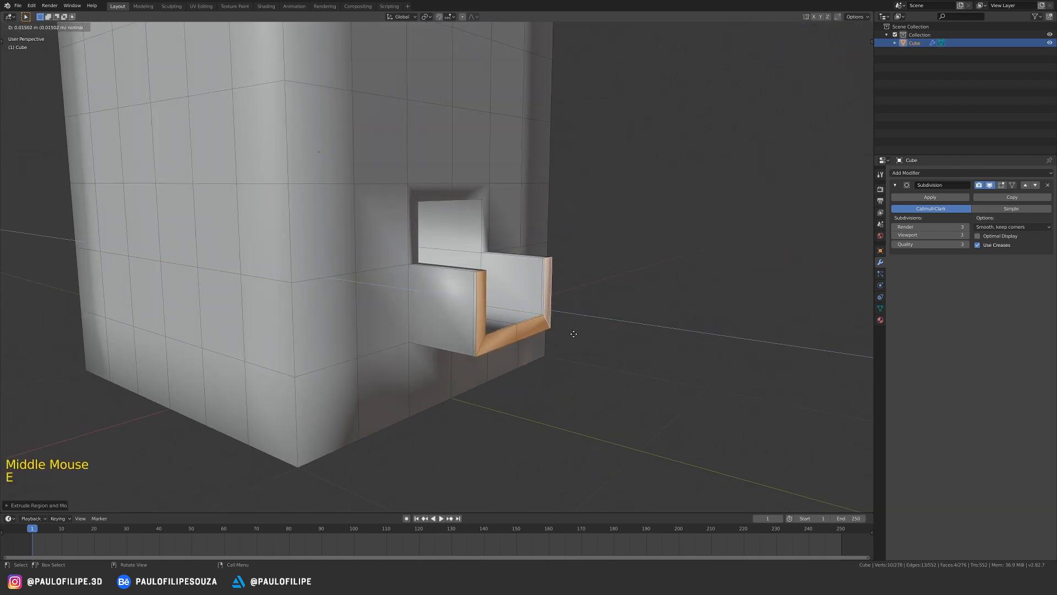
key(Tab)
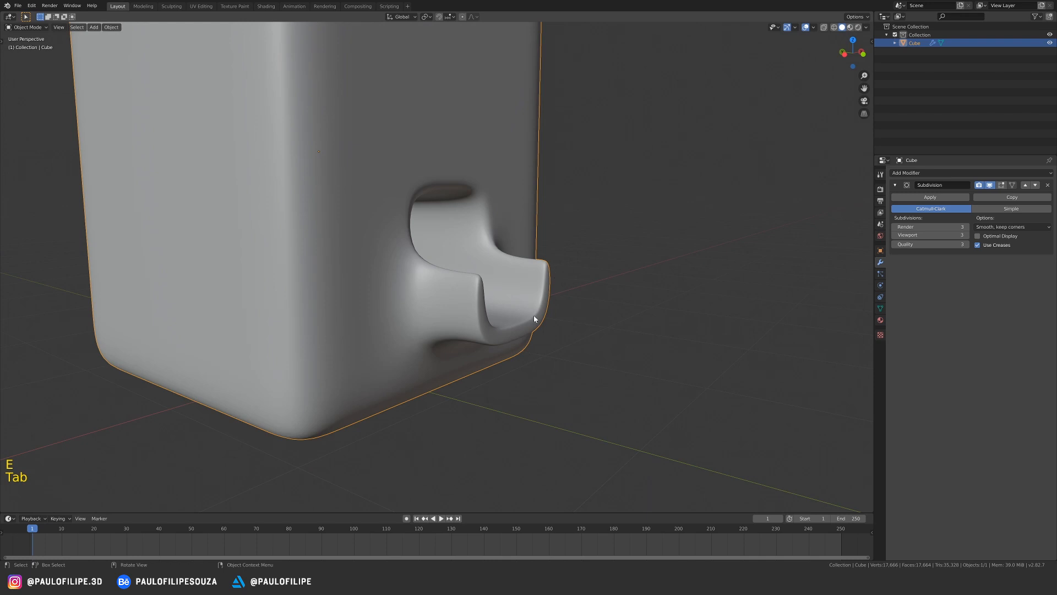
middle_drag(521, 324, 527, 297)
key(Tab)
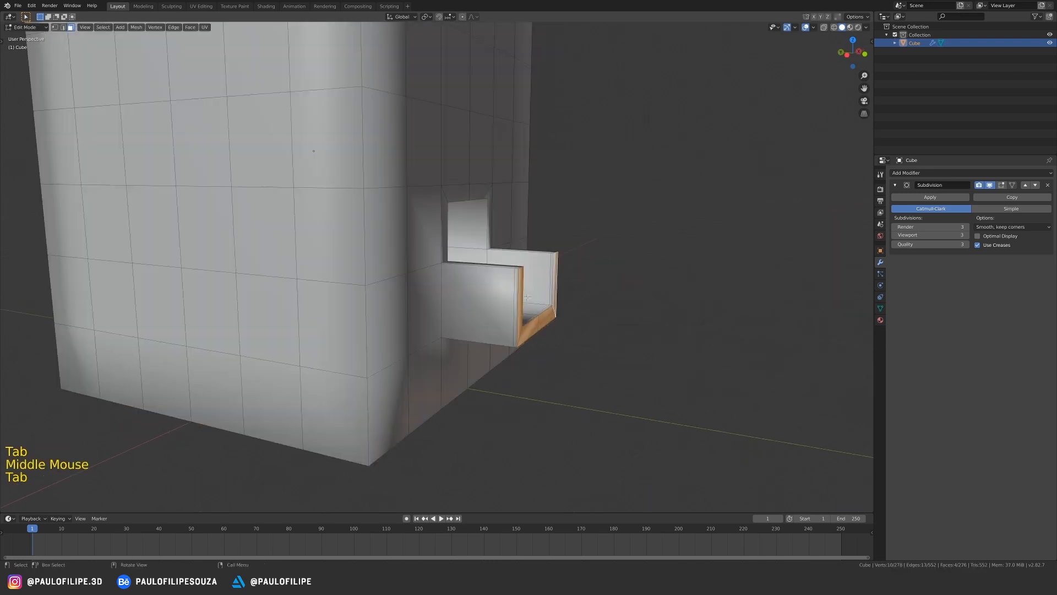
- Add a loop cut around the U-shaped lip and slide it close to the block's front wall, at about 0.89
key(ctrl+r)
click(479, 287)
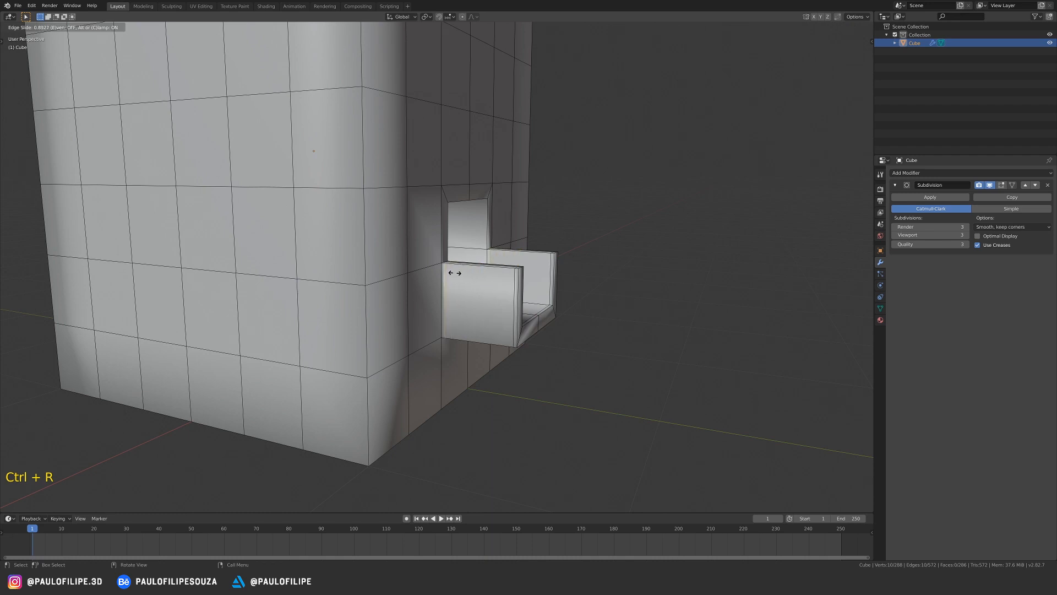
click(455, 273)
key(Tab)
middle_drag(455, 272, 462, 300)
key(Tab)
- Add a horizontal loop cut around the block just below the lip's top edge and flatten it with a Z scale of 0
key(ctrl+r)
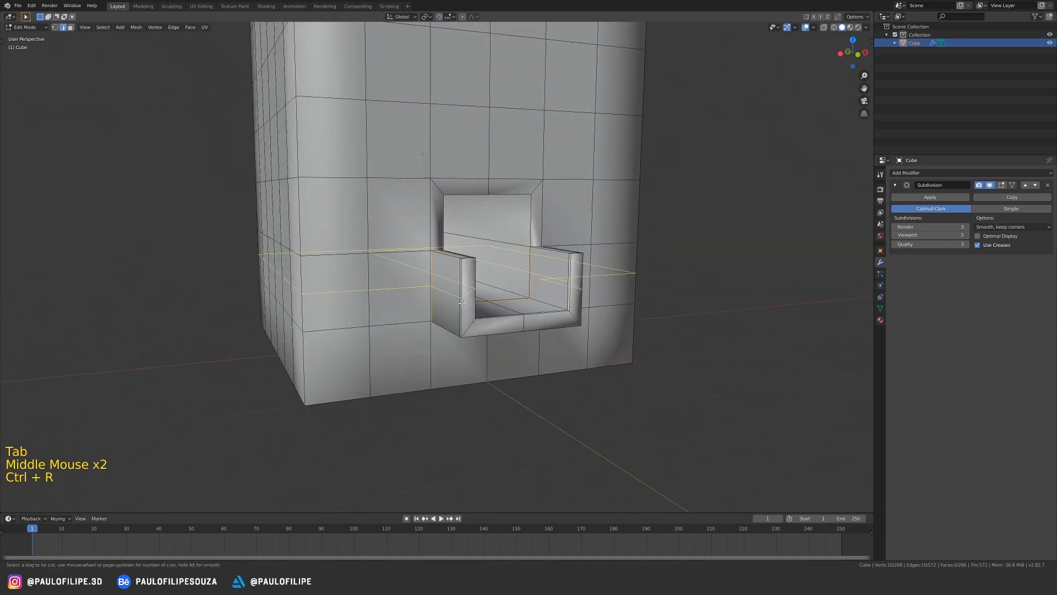
click(461, 302)
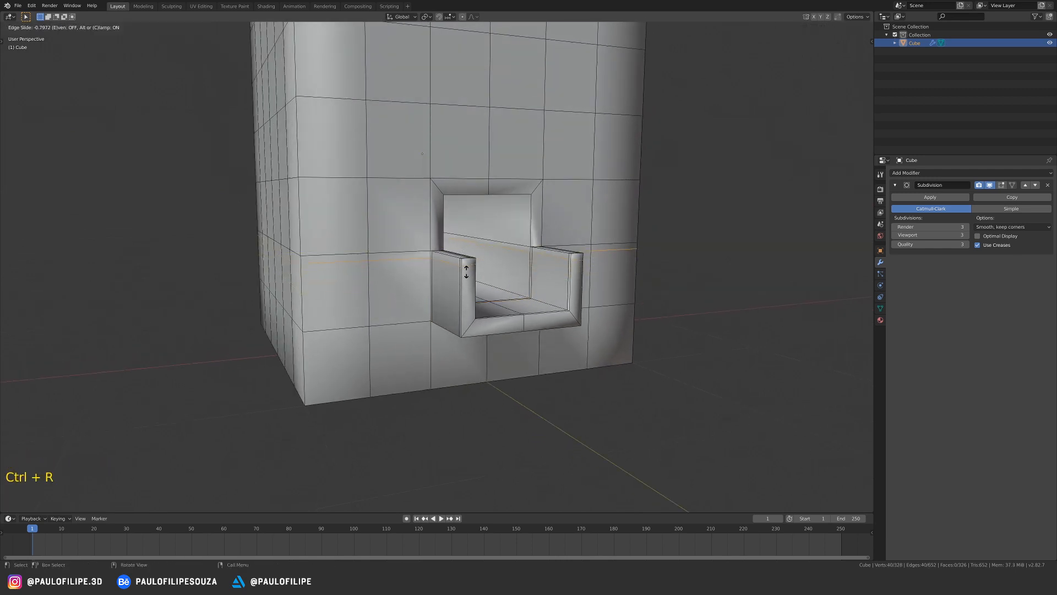
click(466, 269)
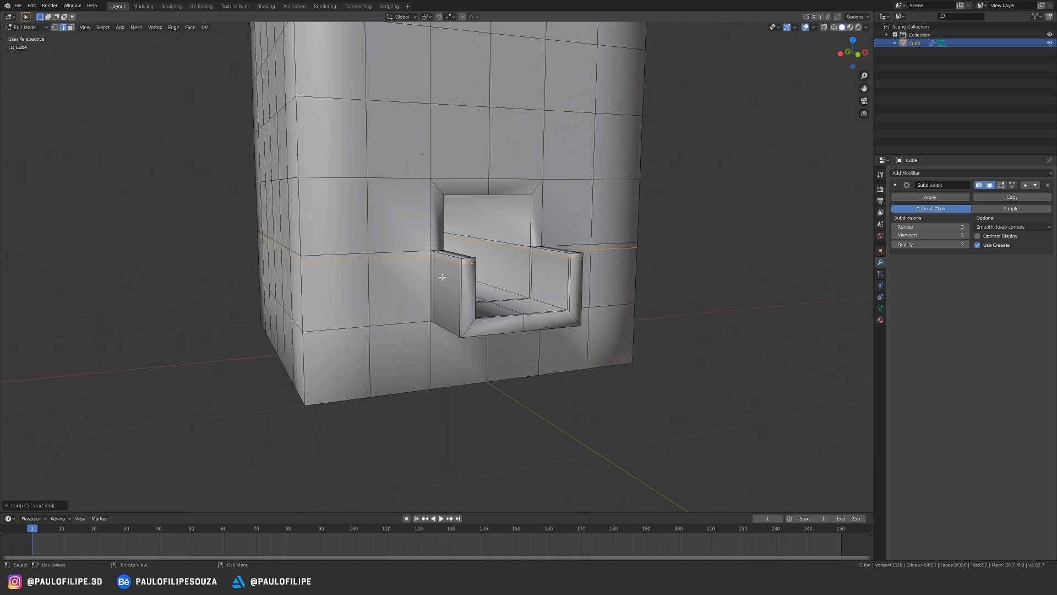
text(sz0)
key(Return)
- Edge-slide the horizontal loop slightly closer to the lip's top edge and check the smoothed block
key(g)
key(g)
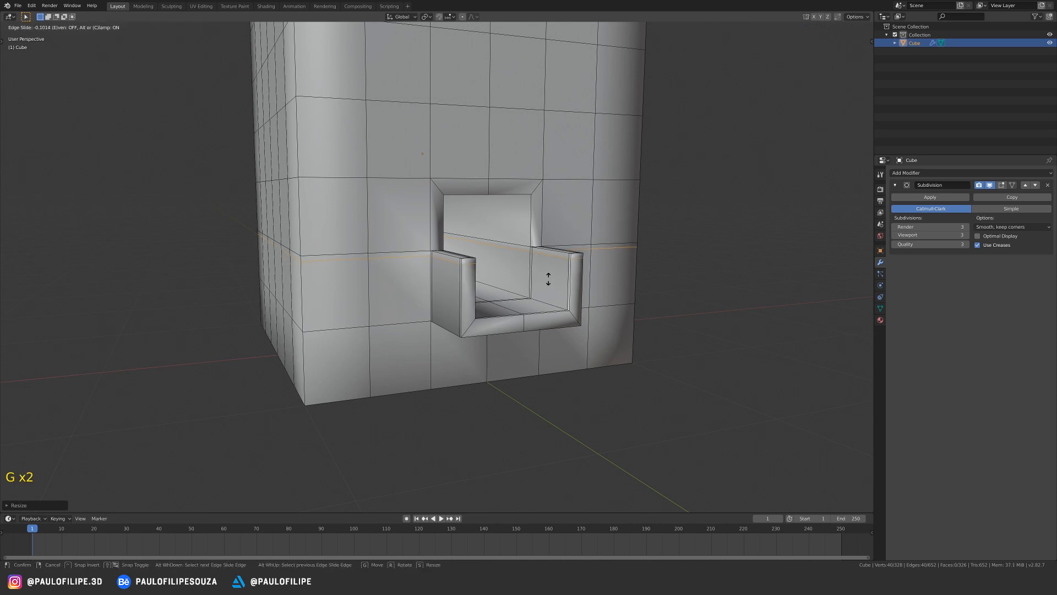
click(549, 274)
key(Tab)
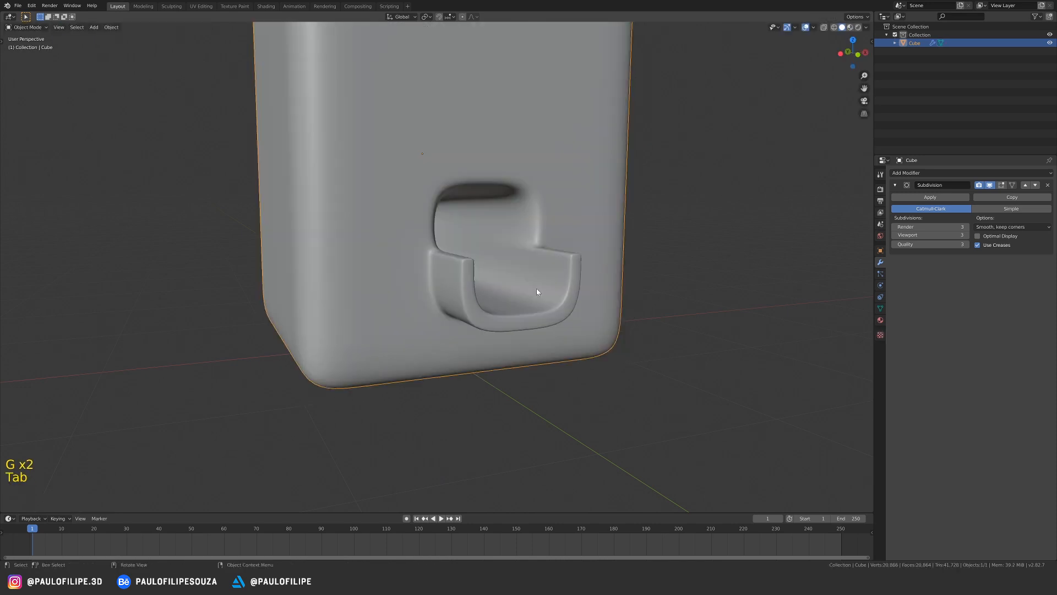
middle_drag(537, 289, 480, 272)
- Add a loop cut inside the recess and slide it close to the back wall, at about -0.91
key(Tab)
key(a)
key(a)
key(a)
key(ctrl+r)
click(388, 249)
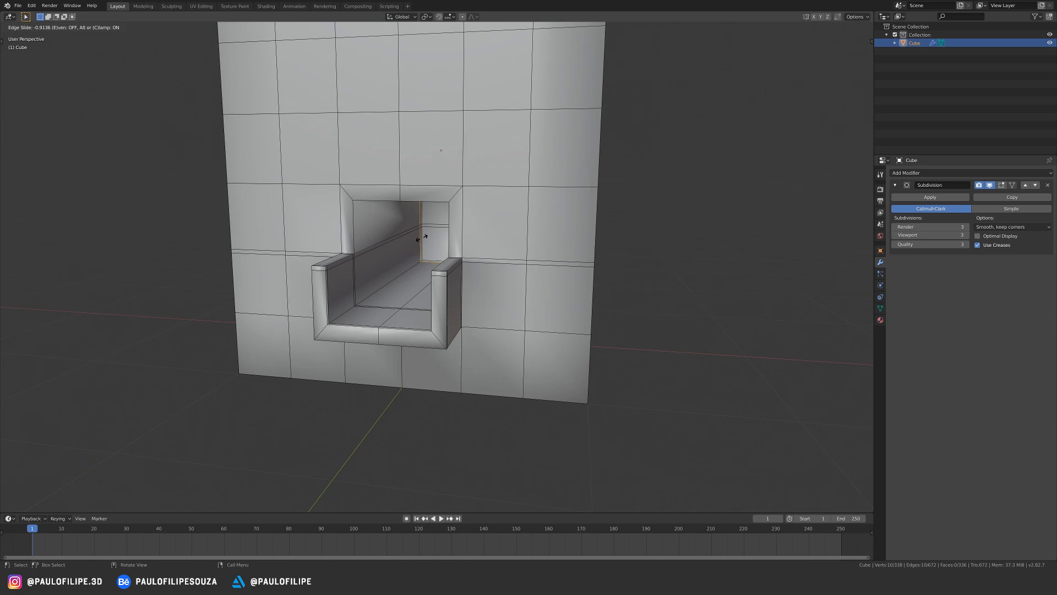
middle_drag(421, 238, 348, 243)
key(Tab)
key(Tab)
key(Tab)
key(Tab)
- Add another loop cut inside the recess and slide it close to the front opening, at about 0.95
key(ctrl+r)
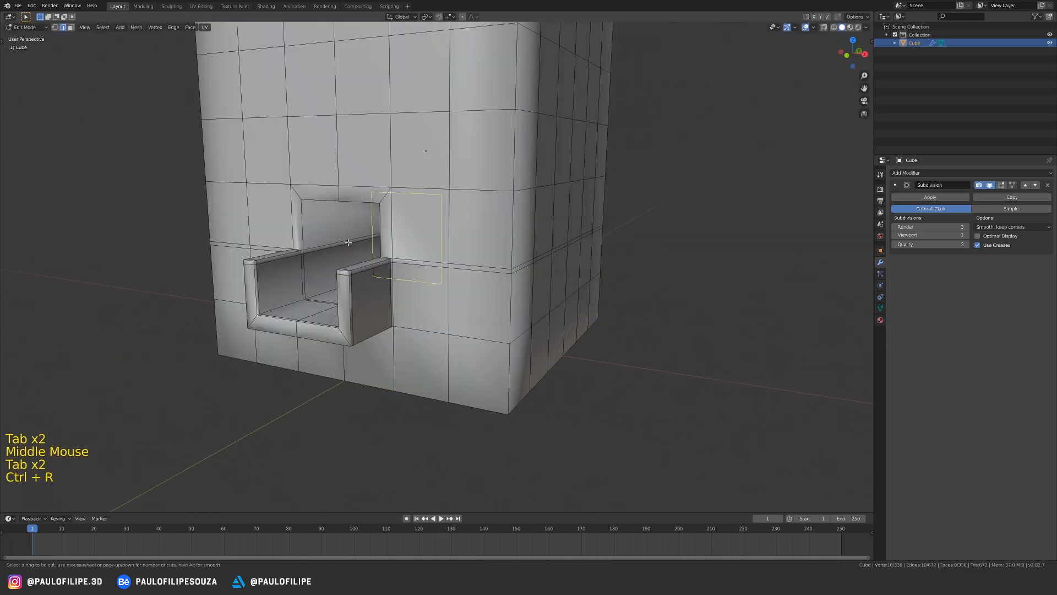
click(348, 242)
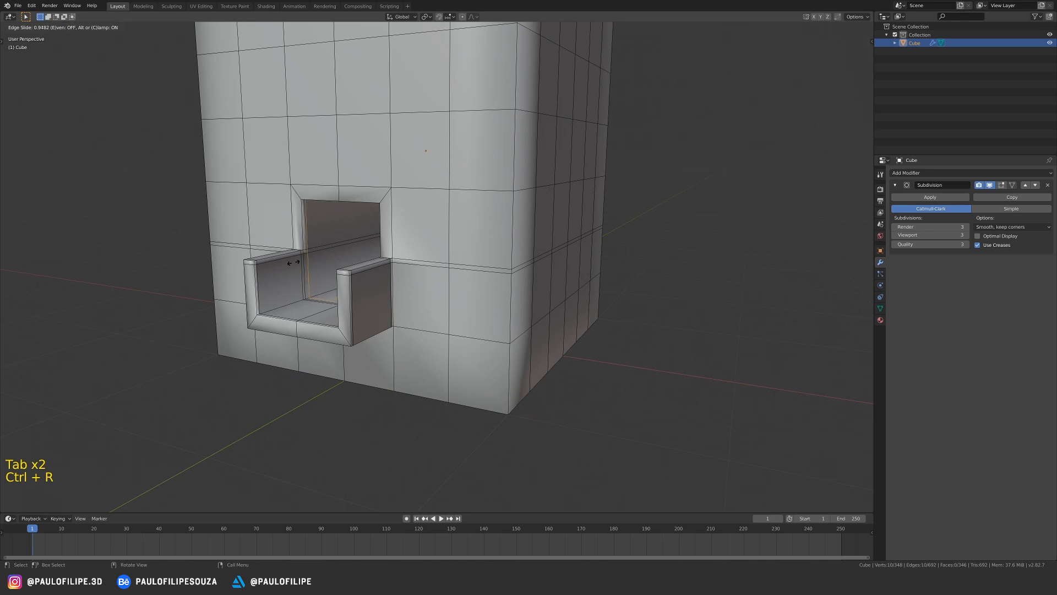
click(293, 263)
key(Tab)
key(Tab)
- Inset the faces of the recess's back wall by a small margin and preview the smoothed recess
middle_drag(280, 284, 367, 265)
middle_drag(366, 265, 408, 274)
key(3)
click(400, 258)
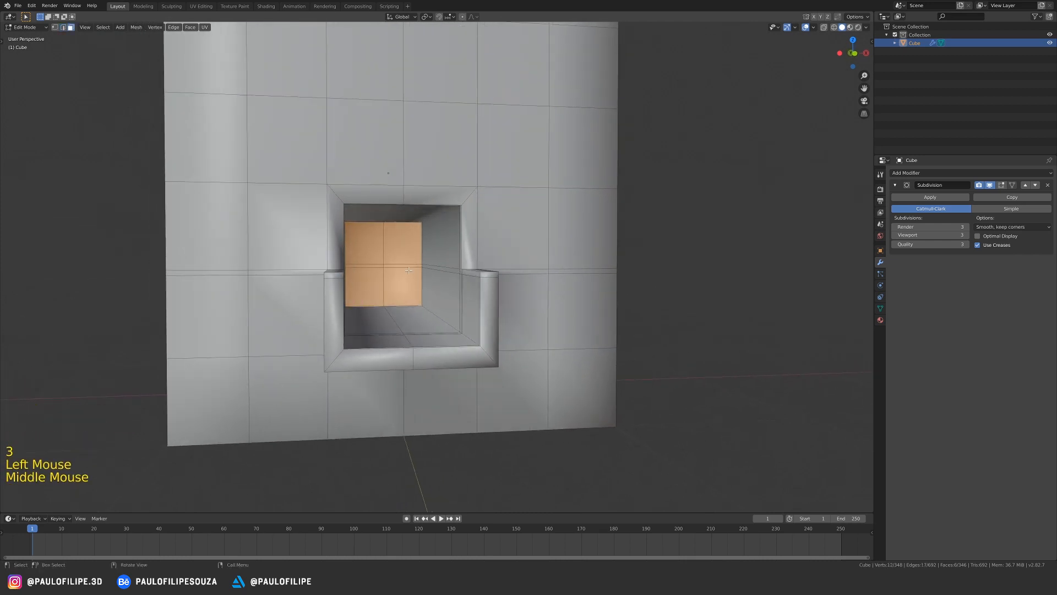
key(i)
click(401, 279)
key(Tab)
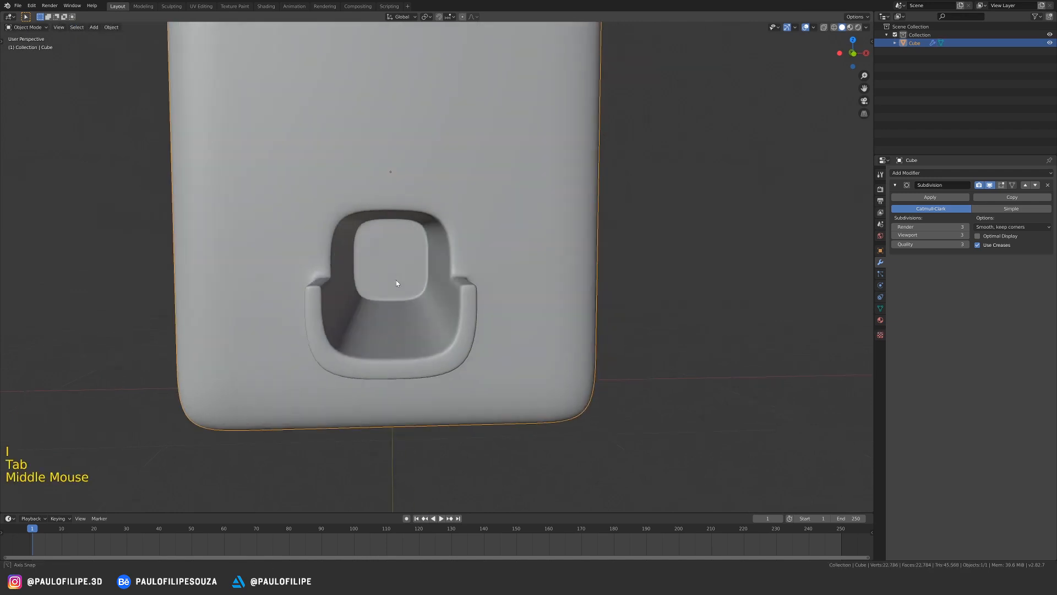
middle_drag(396, 280, 426, 269)
- Add a loop cut around the recess tunnel, midway between the front opening and the back wall
key(Tab)
key(ctrl+r)
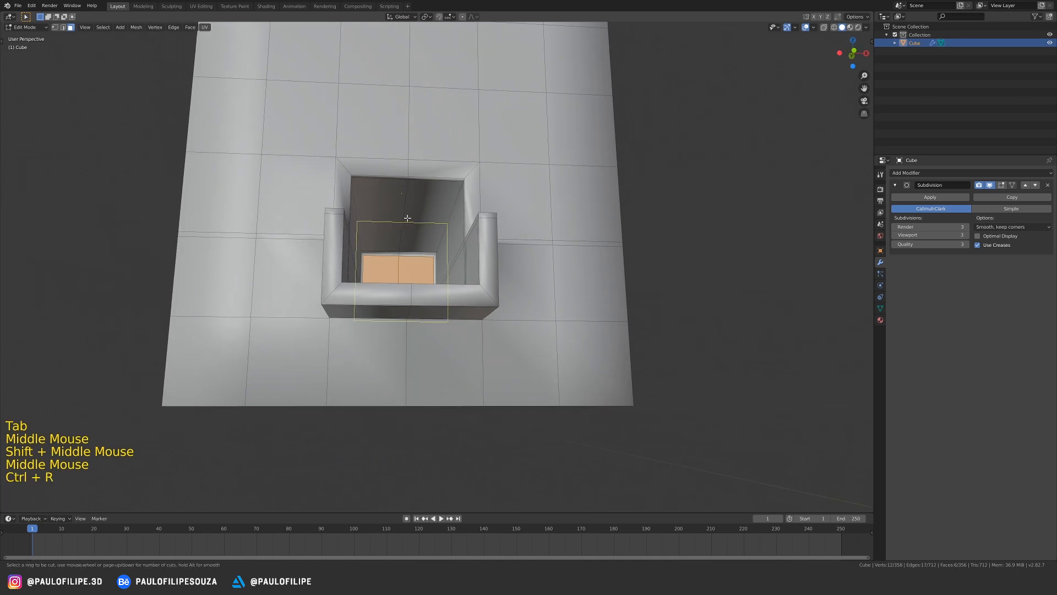
click(406, 220)
click(406, 221)
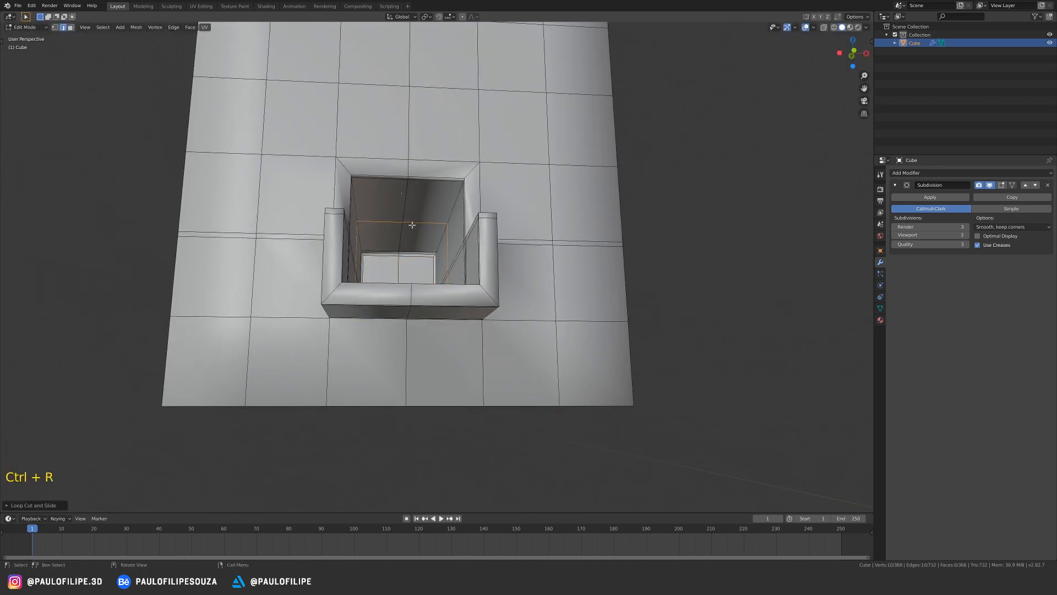
- Slide the tunnel's middle loop toward the rear, then adjust it along Y to line up with the block's vertical centre line
middle_drag(406, 222, 405, 234)
key(z)
click(363, 237)
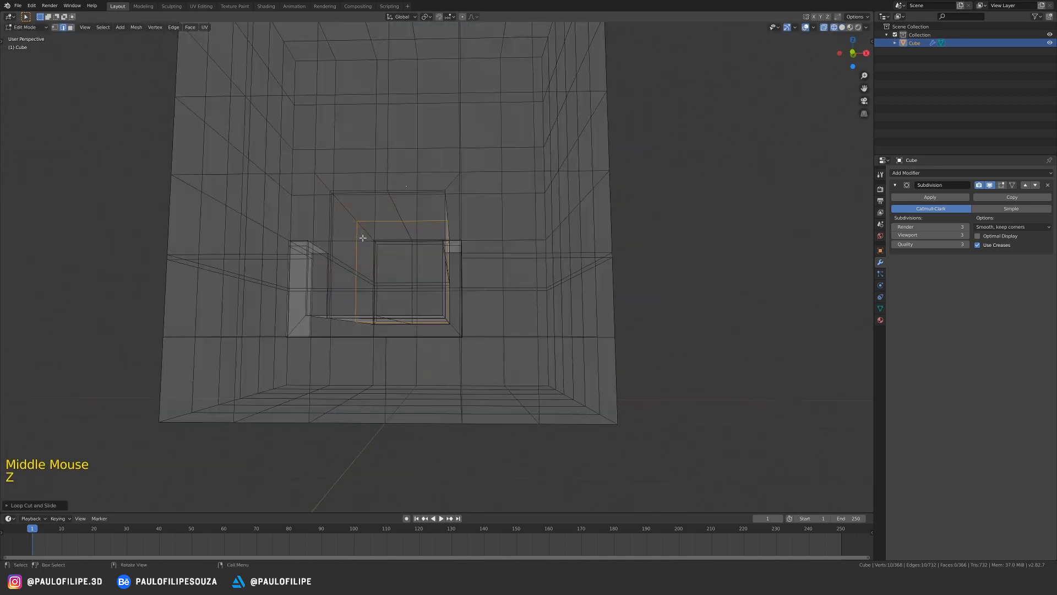
key(KP_3)
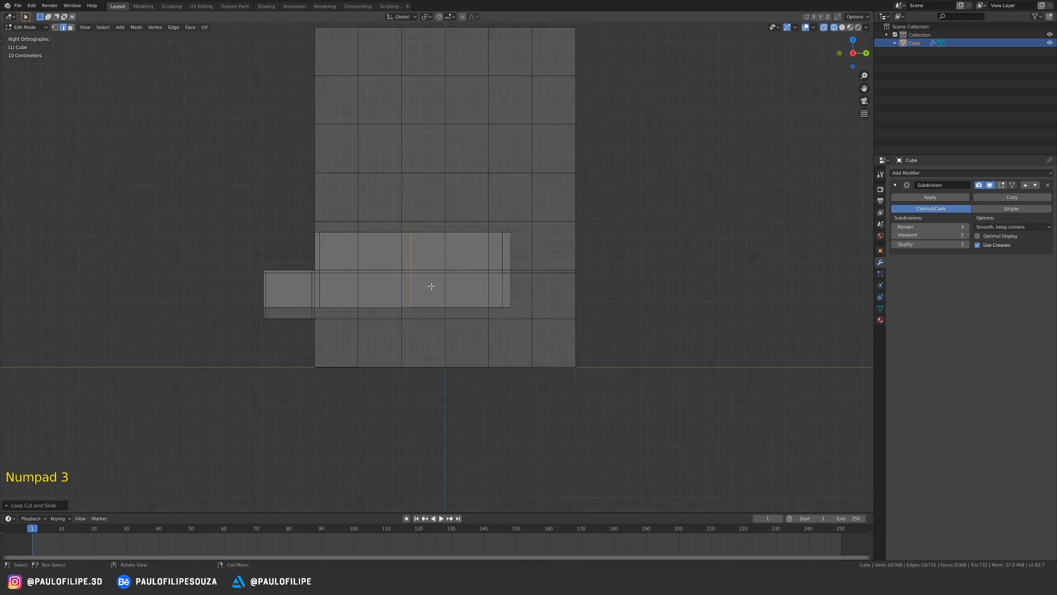
key(g)
key(g)
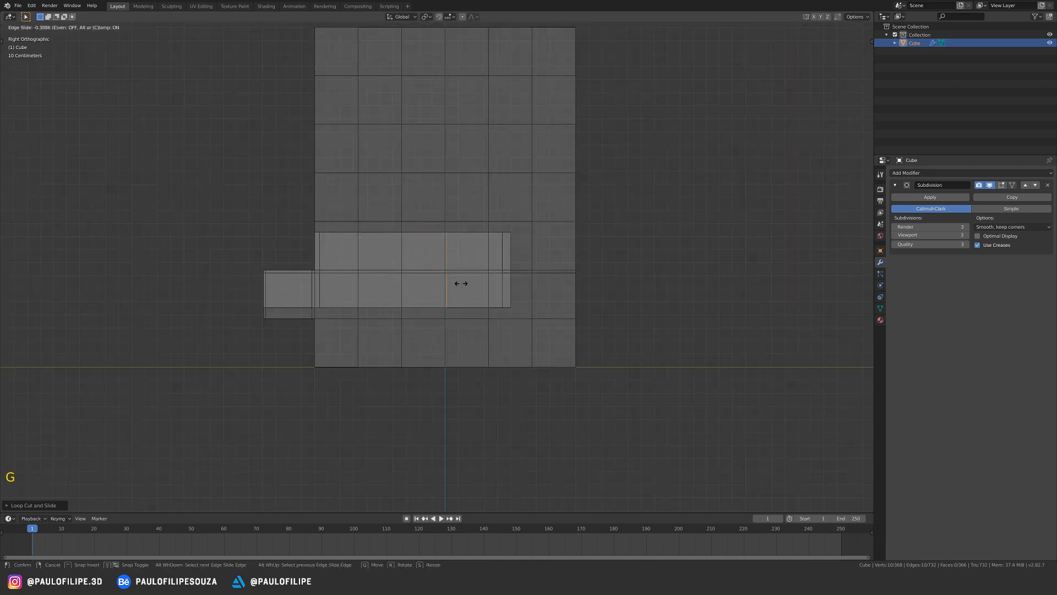
click(465, 284)
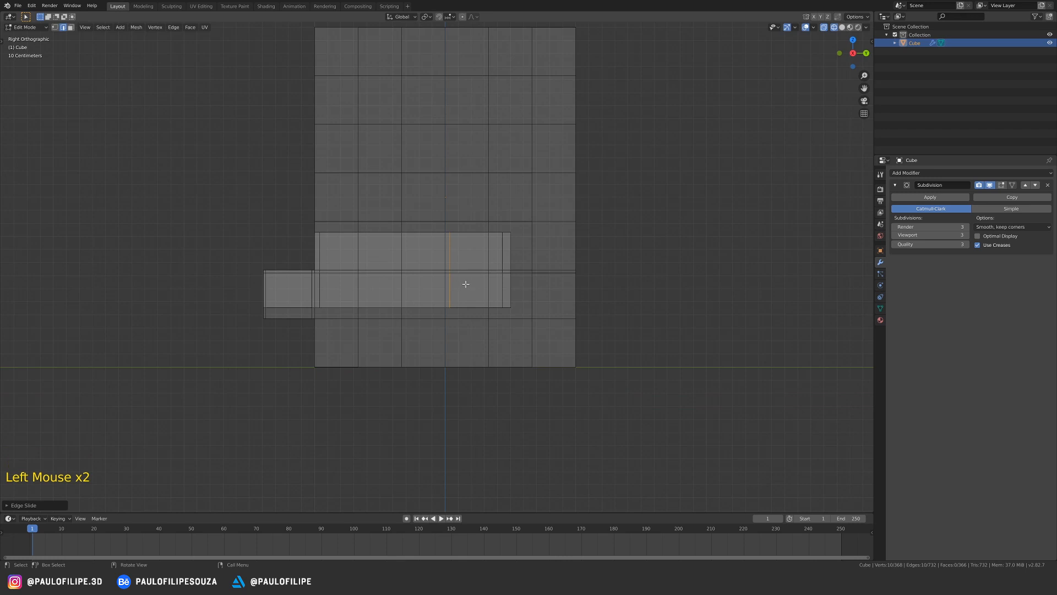
key(g)
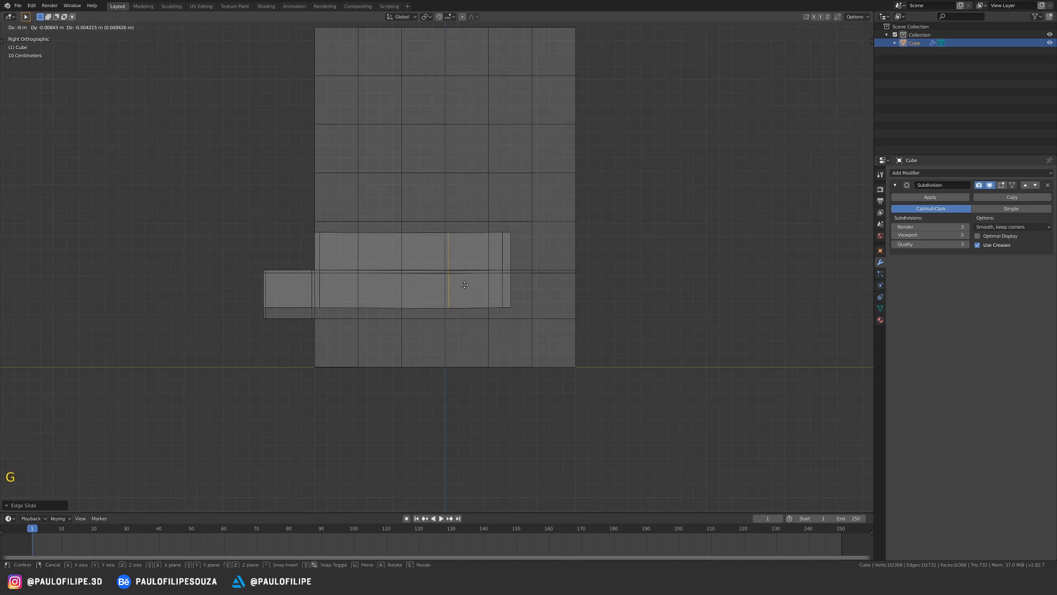
key(y)
click(462, 285)
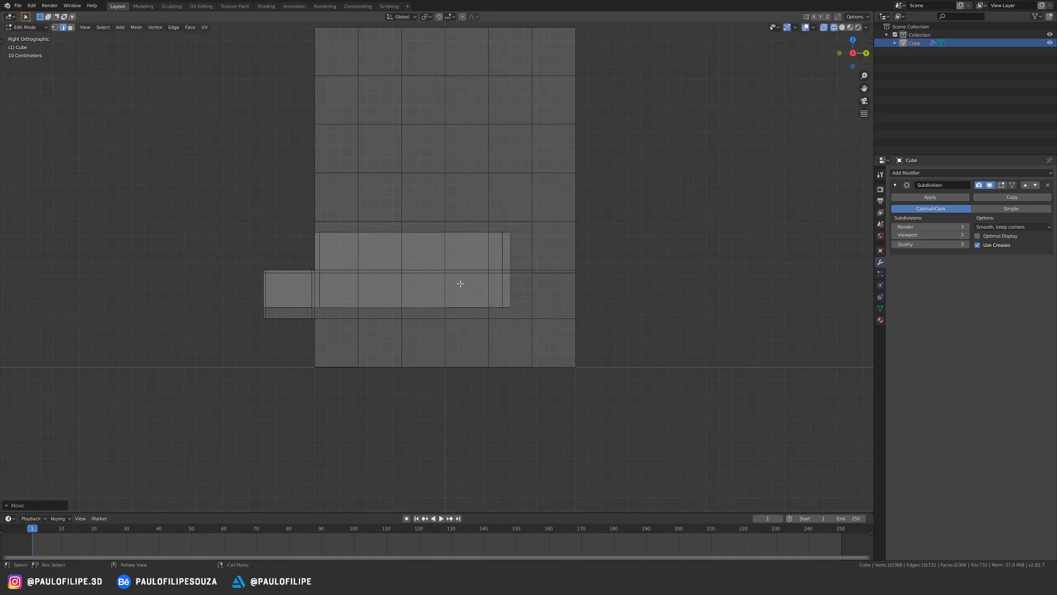
- Extrude the tunnel's ceiling faces behind the middle loop upward about 0.95 m to form a vertical shaft inside the block
mouse_move(460, 285)
middle_down()
mouse_move(521, 279)
mouse_move(507, 248)
mouse_move(460, 234)
mouse_move(515, 234)
mouse_move(484, 220)
mouse_move(456, 226)
mouse_move(466, 236)
mouse_move(400, 223)
mouse_move(493, 267)
mouse_move(497, 299)
mouse_move(479, 331)
middle_up()
key(z)
key(3)
click(452, 234)
shift+click(456, 226)
shift+click(455, 226)
key(KP_3)
key(z)
click(410, 253)
shift+middle_drag(479, 331, 461, 361)
key(e)
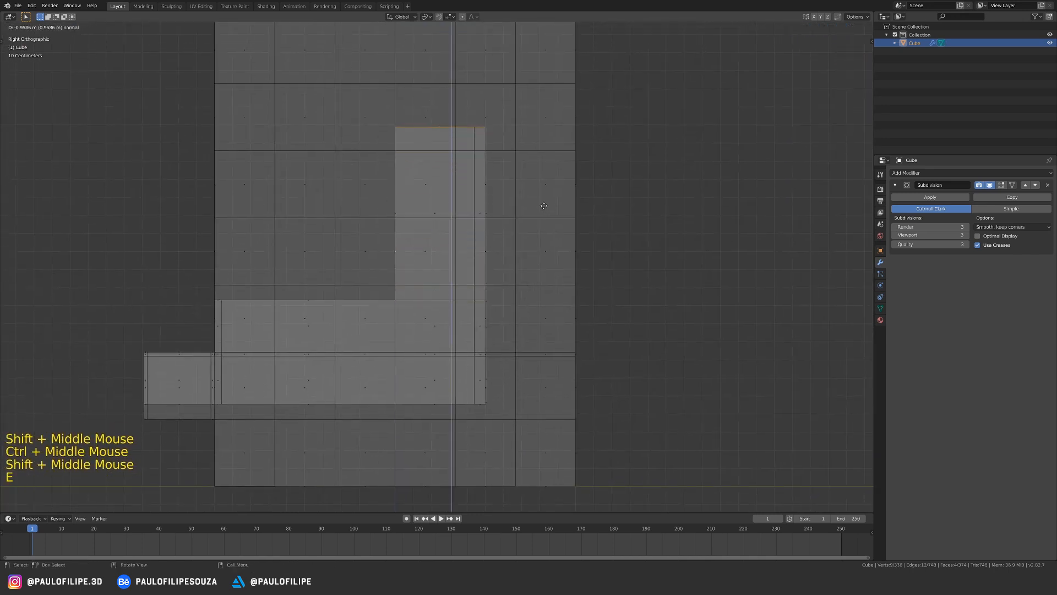
click(544, 210)
- Add a loop cut around the vertical shaft and slide it up close to the shaft's top
ctrl+middle_drag(545, 210, 465, 253)
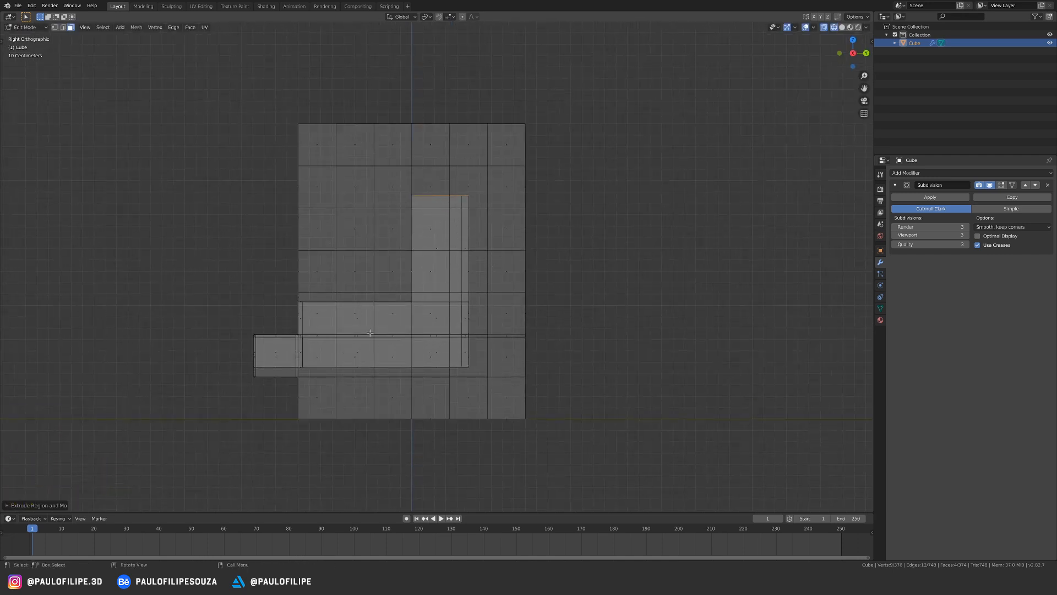
key(Tab)
key(Tab)
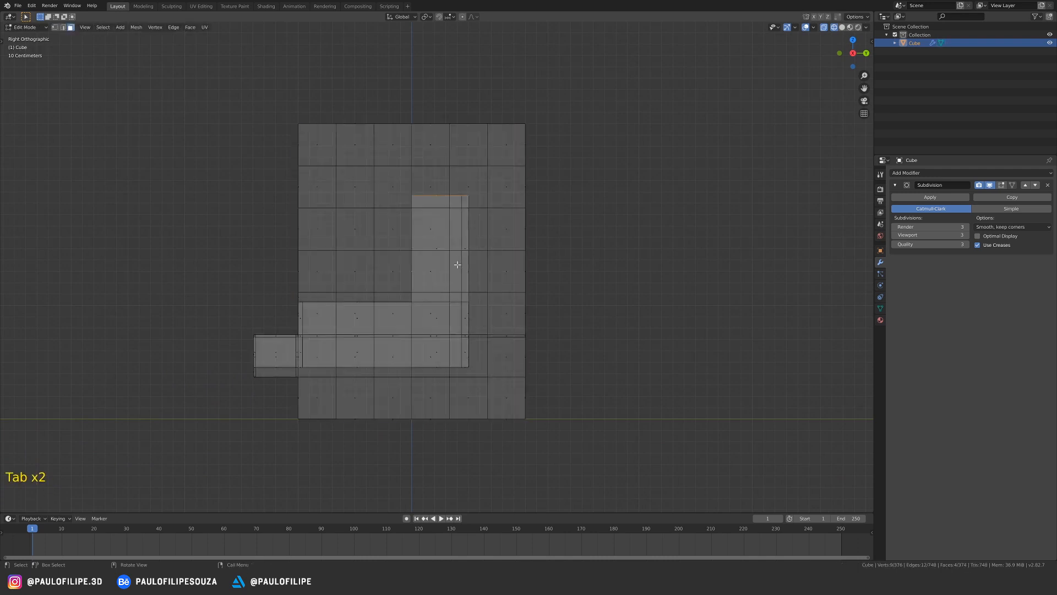
key(ctrl+r)
click(416, 253)
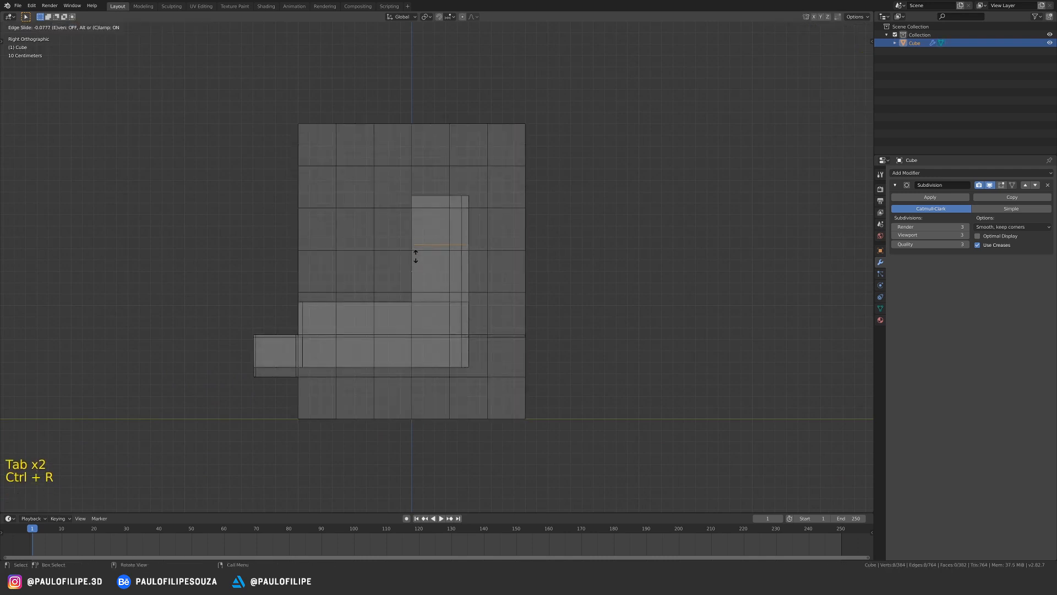
click(423, 210)
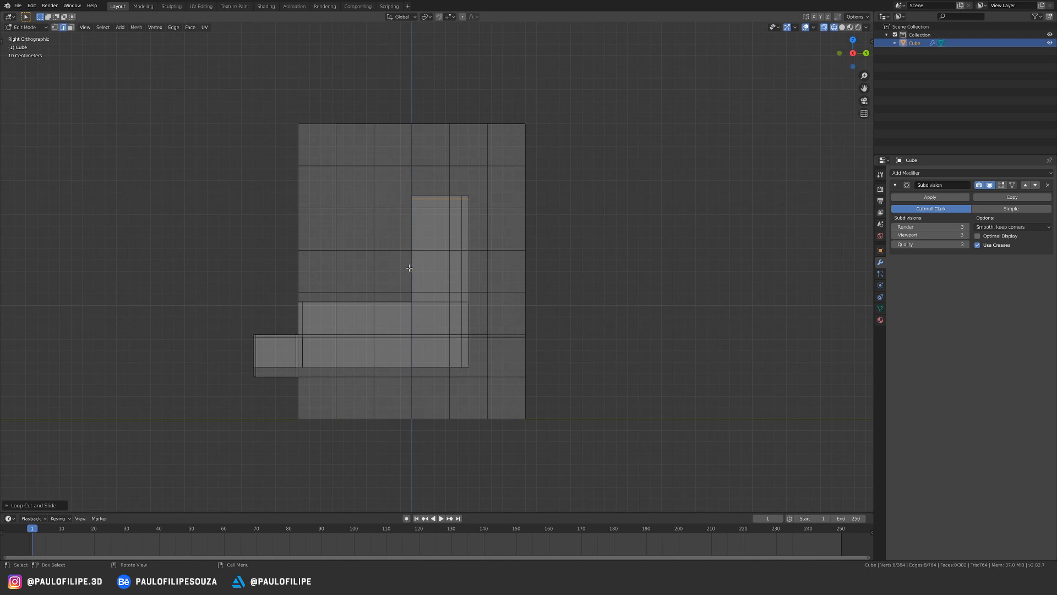
- Add a second loop cut around the shaft near its base, where it meets the tunnel, and preview the smoothed result
key(ctrl+r)
click(412, 271)
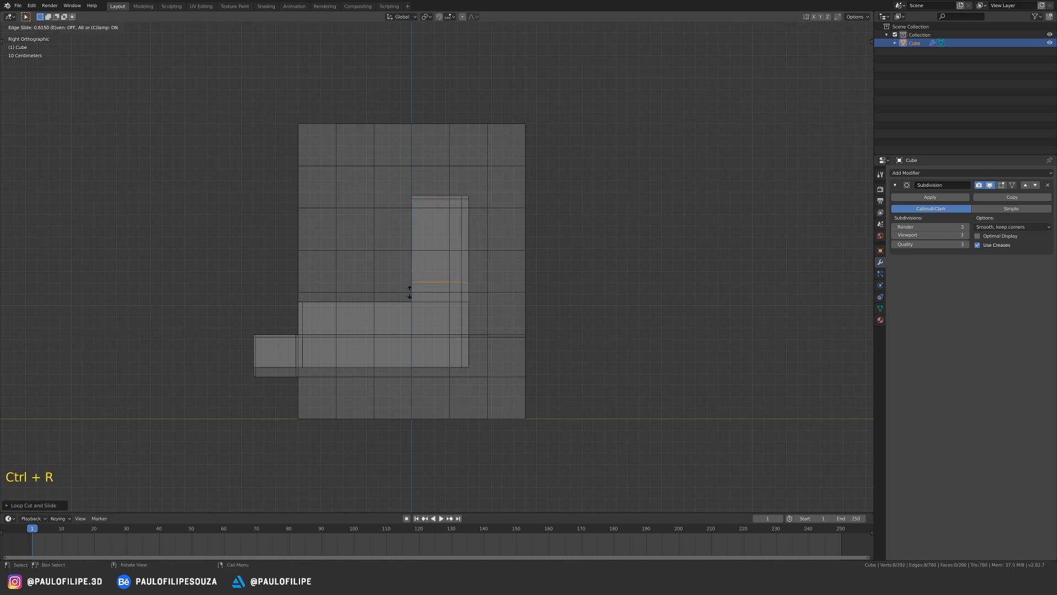
click(407, 307)
key(Tab)
middle_drag(371, 338, 439, 335)
key(Tab)
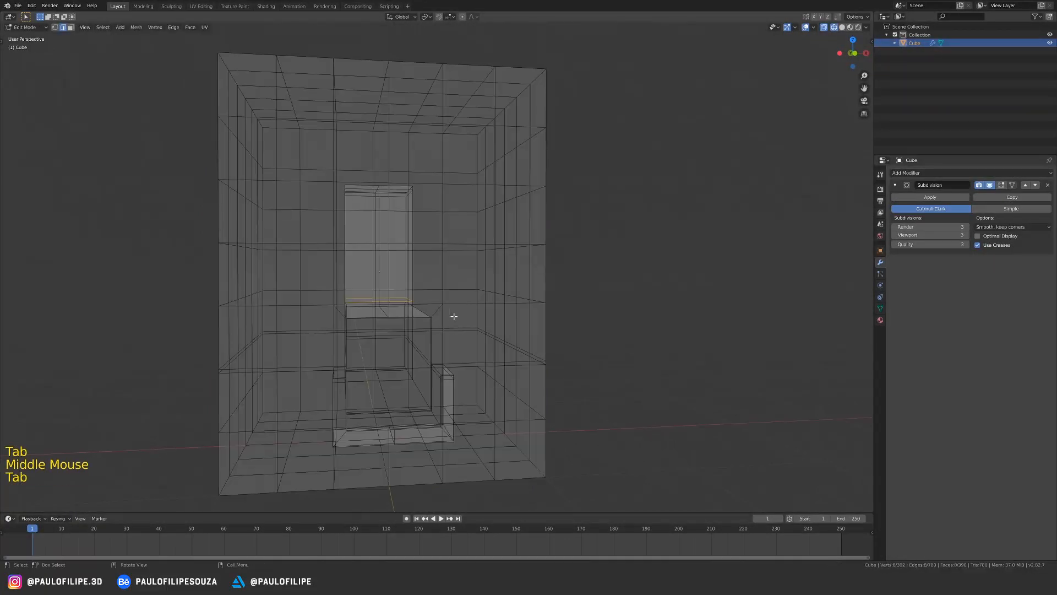
- Switch to solid shading and extrude the 2×2 group of front faces above the opening outward in two short increments
key(z)
click(509, 305)
ctrl+middle_drag(495, 298, 395, 200)
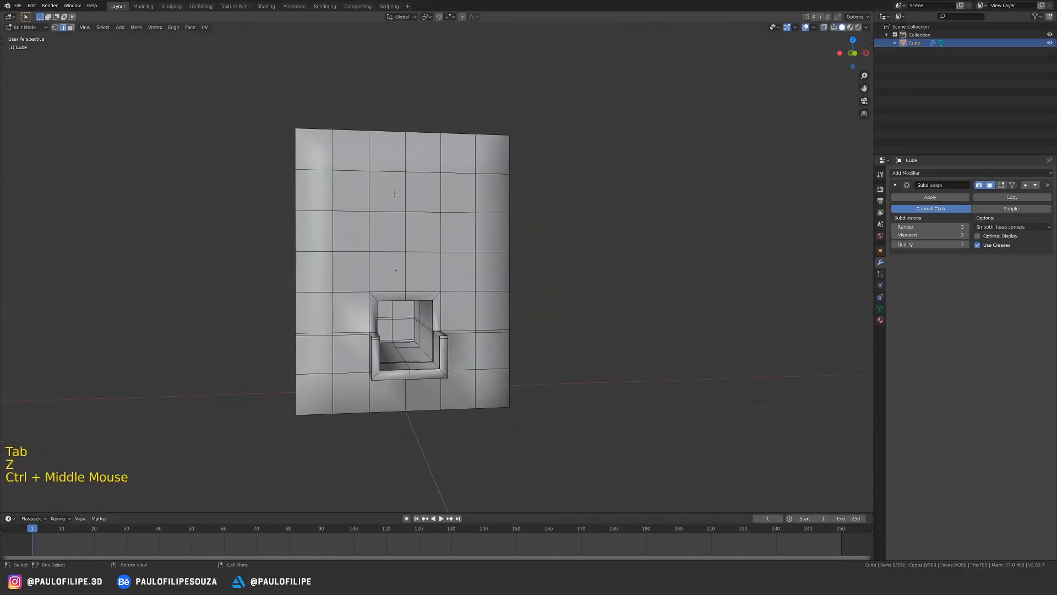
drag(395, 194, 434, 227)
key(3)
drag(375, 179, 435, 245)
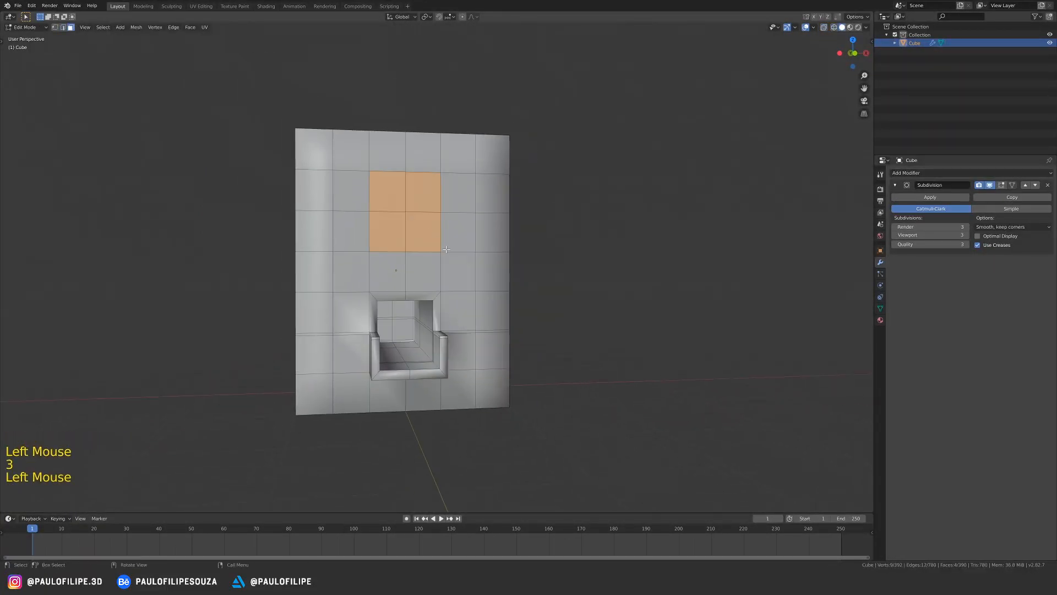
middle_drag(408, 242, 458, 243)
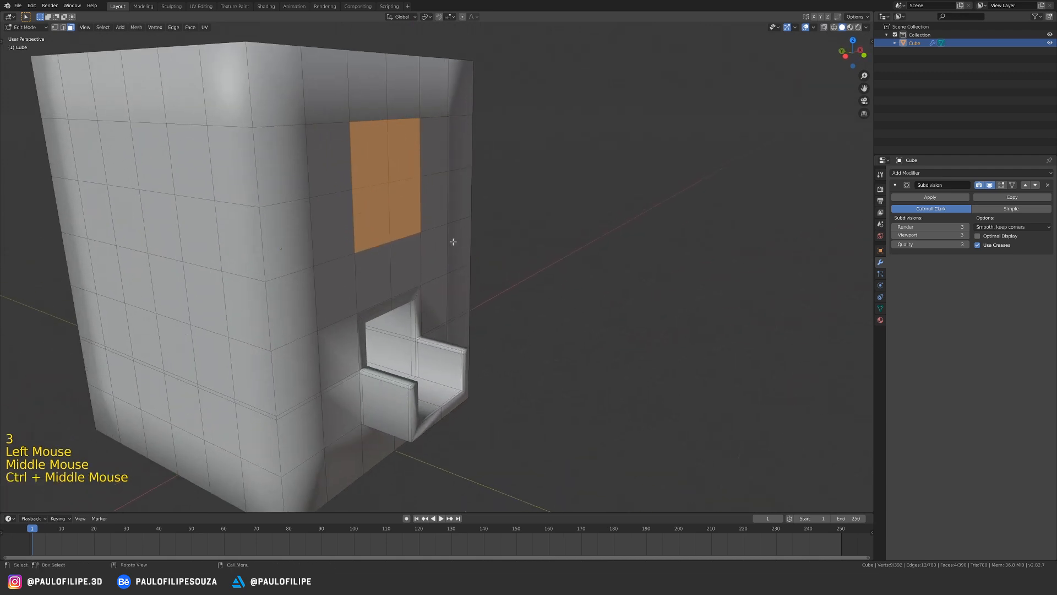
key(e)
click(463, 243)
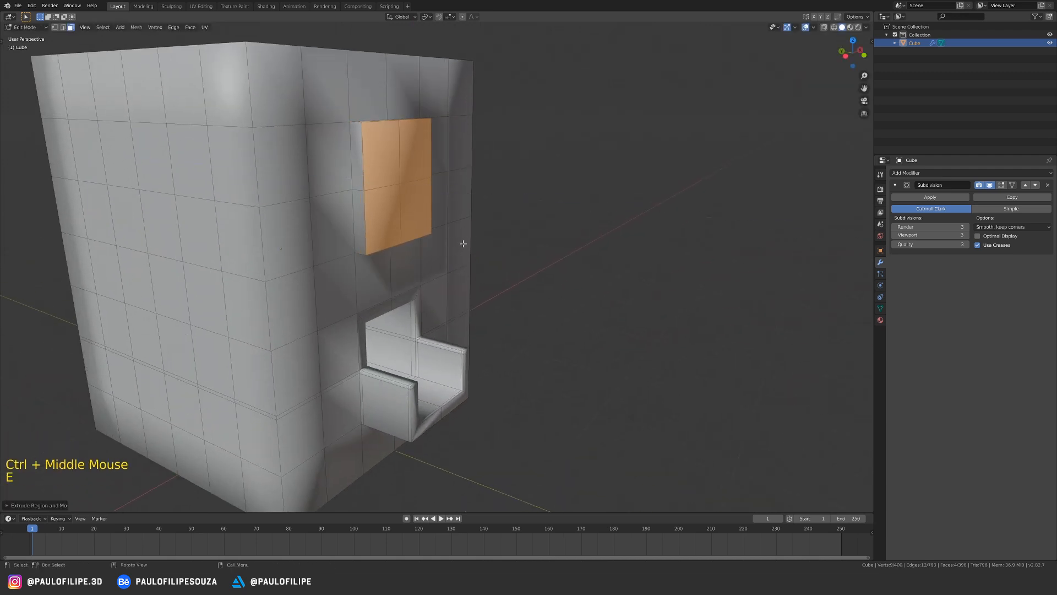
key(e)
click(467, 245)
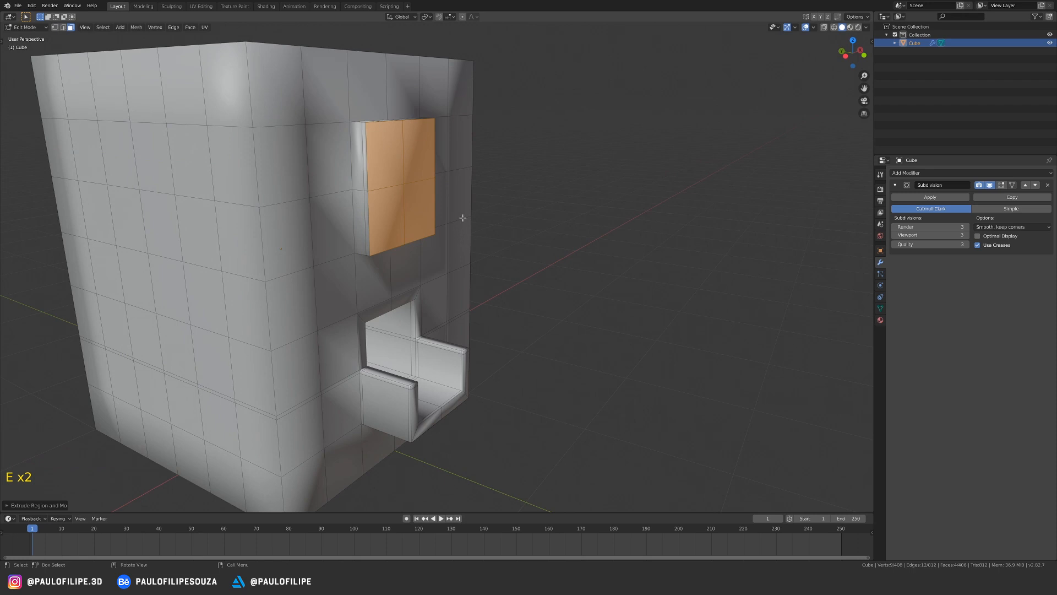
- Add a loop cut around the raised panel's sides close to the block's front face and inspect the smoothed panel
key(Tab)
middle_drag(441, 255, 455, 255)
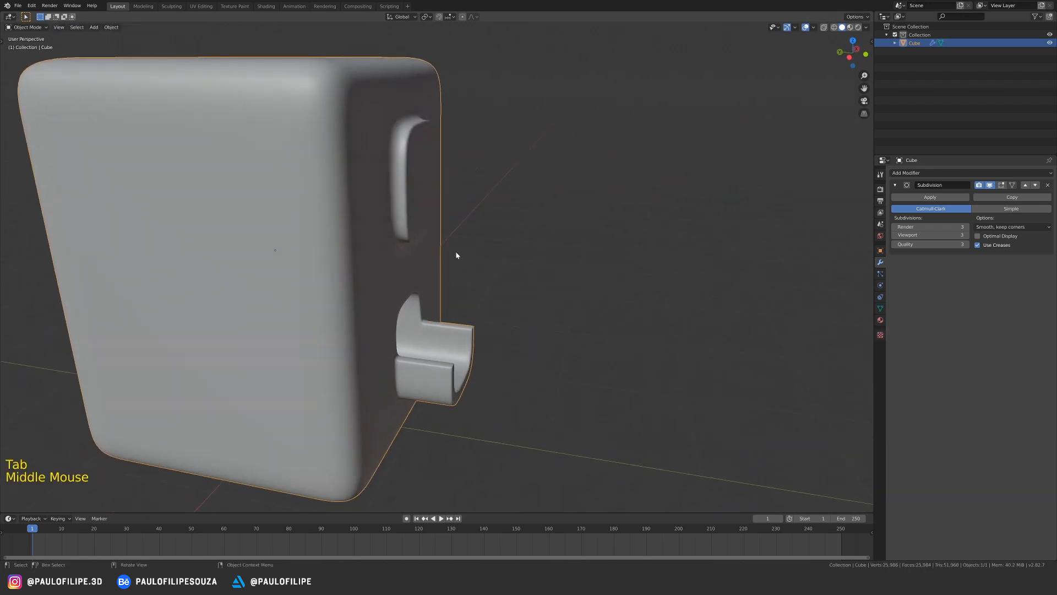
key(Tab)
key(ctrl+r)
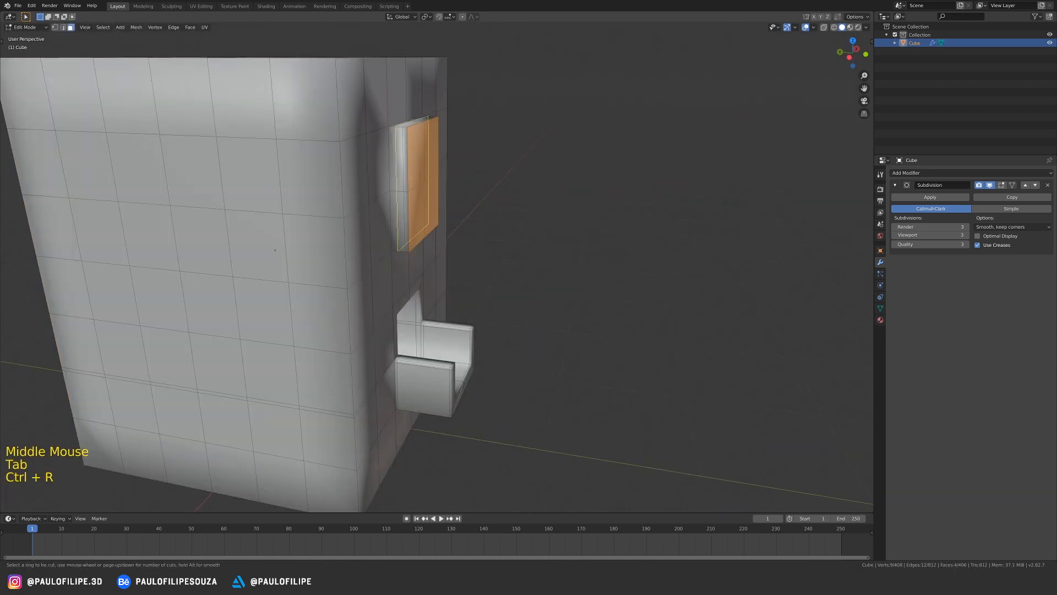
click(394, 132)
click(392, 132)
key(Tab)
mouse_move(413, 212)
middle_down()
mouse_move(361, 220)
mouse_move(359, 235)
mouse_move(401, 238)
mouse_move(404, 223)
middle_up()
shift+middle_drag(404, 223, 562, 257)
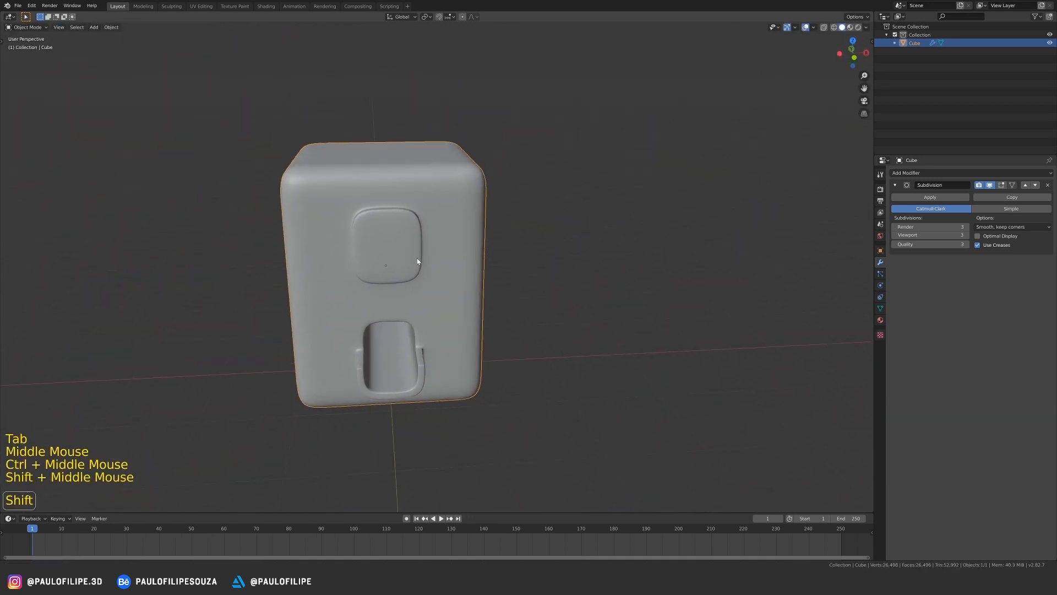
- Add a new cube mesh and move it along Y until it sits in front of the block
click(562, 296)
ctrl+middle_drag(563, 296, 523, 293)
middle_drag(524, 293, 455, 288)
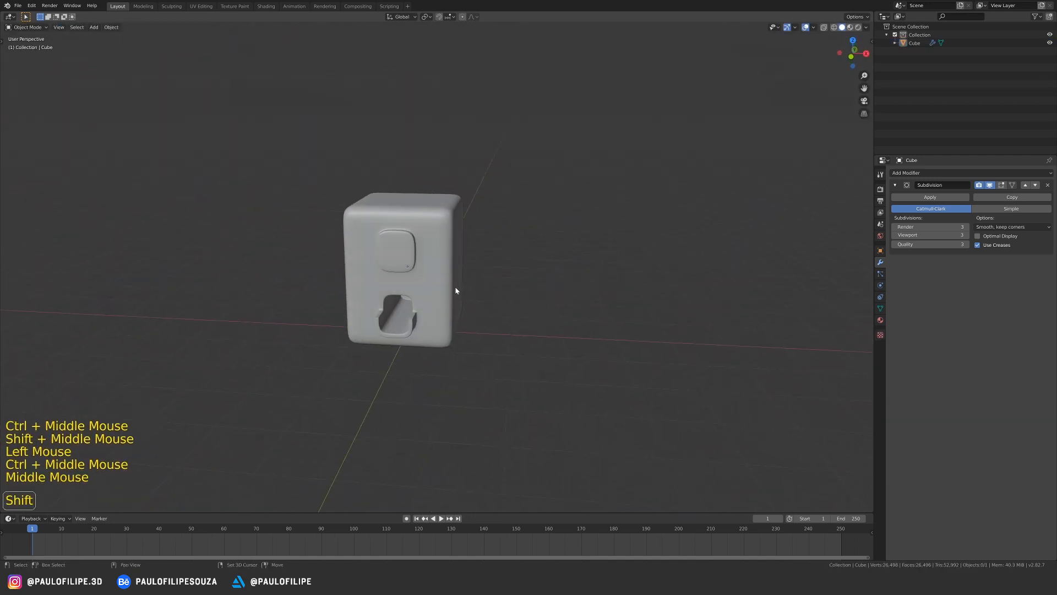
key(shift+a)
mouse_move(462, 288)
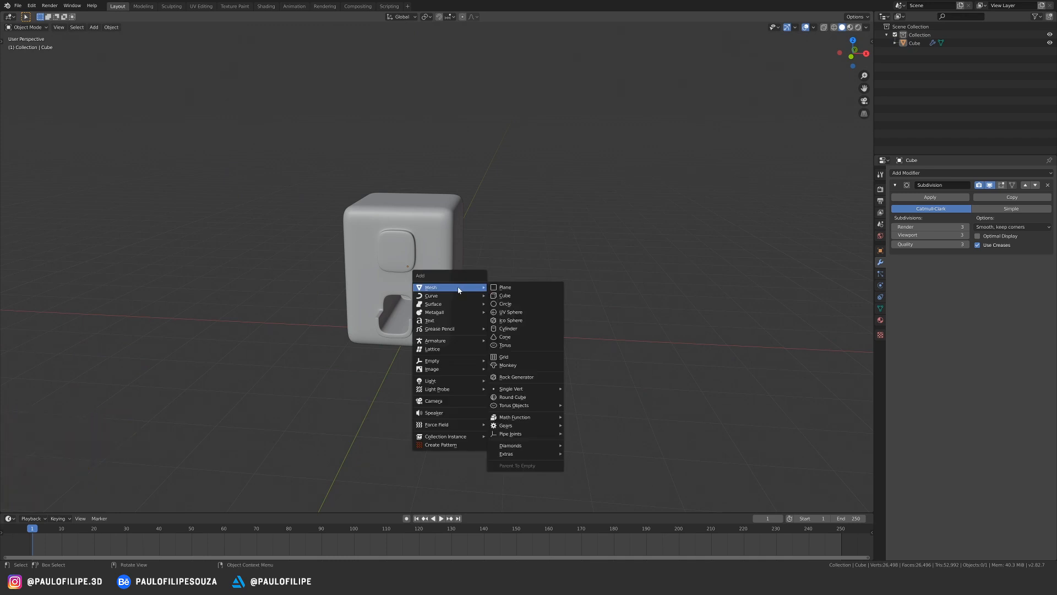
click(505, 296)
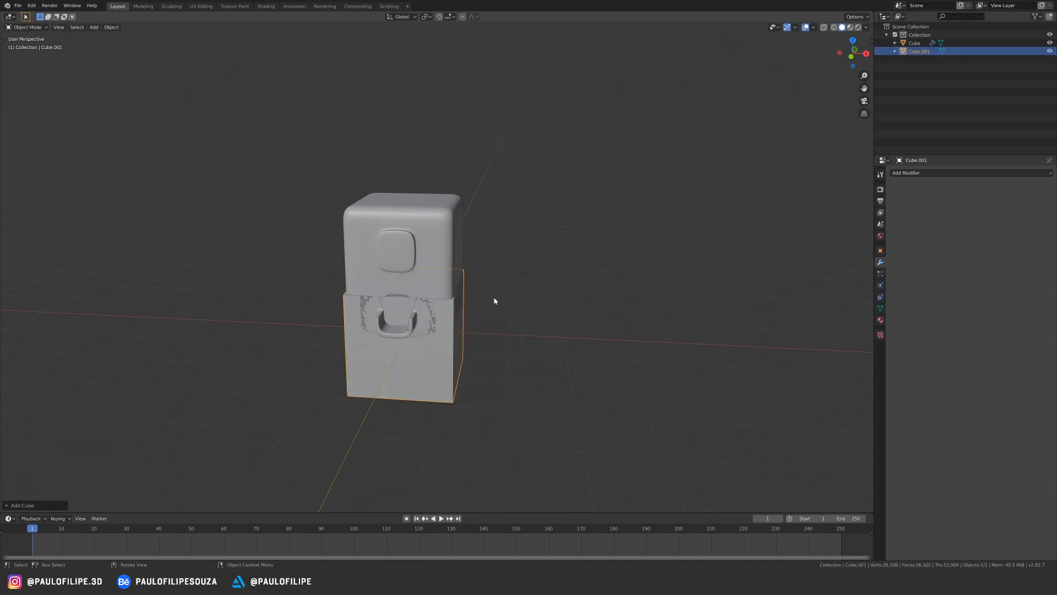
mouse_move(494, 300)
middle_down()
mouse_move(418, 298)
mouse_move(474, 300)
middle_up()
key(g)
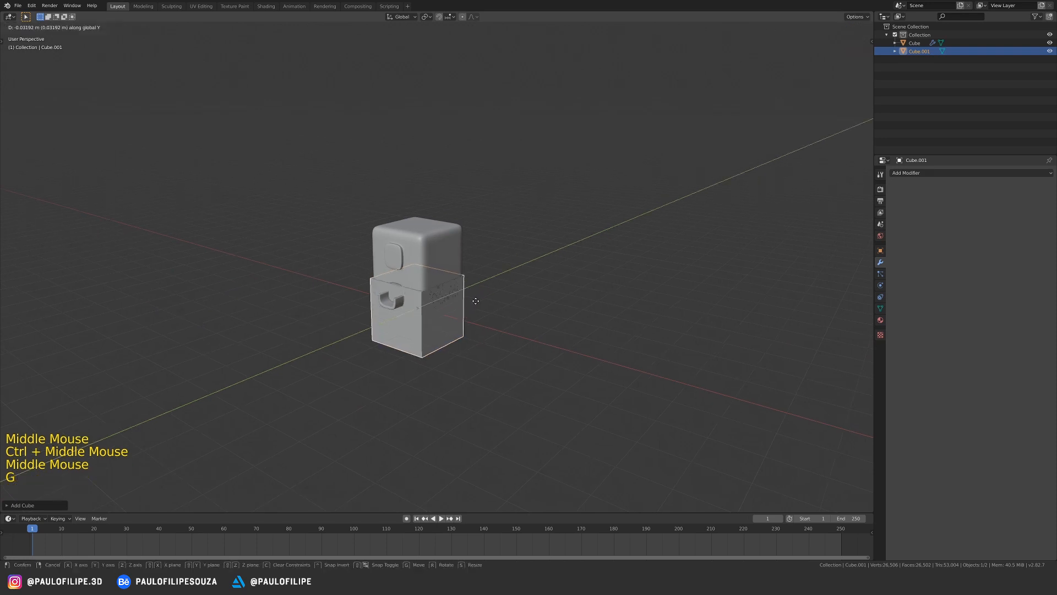
click(427, 342)
- Scale the new cube along Z to about half its height in front view
ctrl+middle_drag(428, 342, 488, 285)
key(KP_1)
key(s)
key(z)
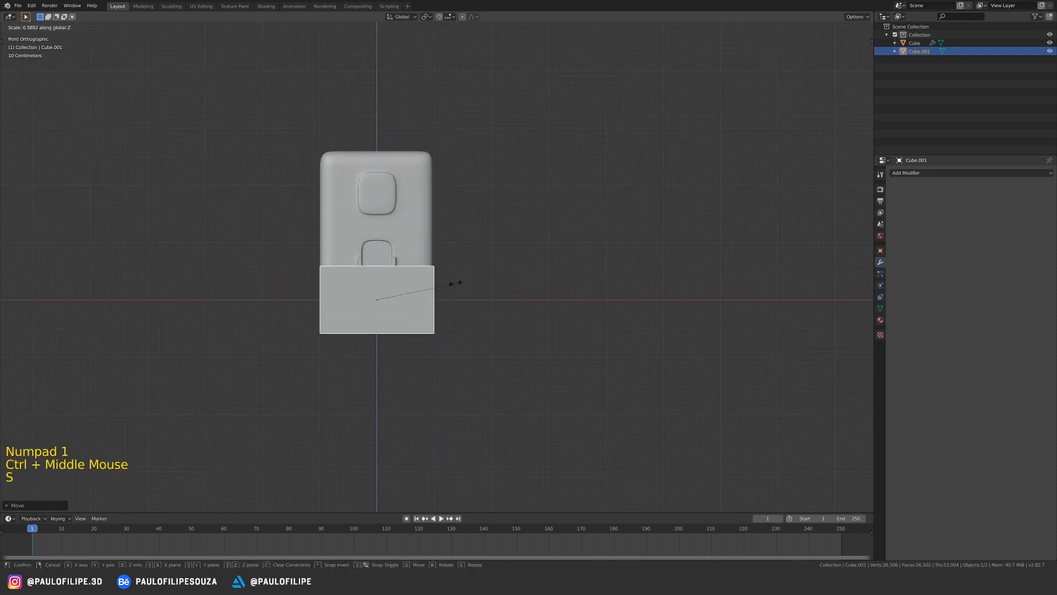
click(432, 287)
- Add two vertical loop cuts to the flattened cube, dividing its width into three sections
key(Tab)
middle_drag(432, 288, 391, 296)
key(KP_1)
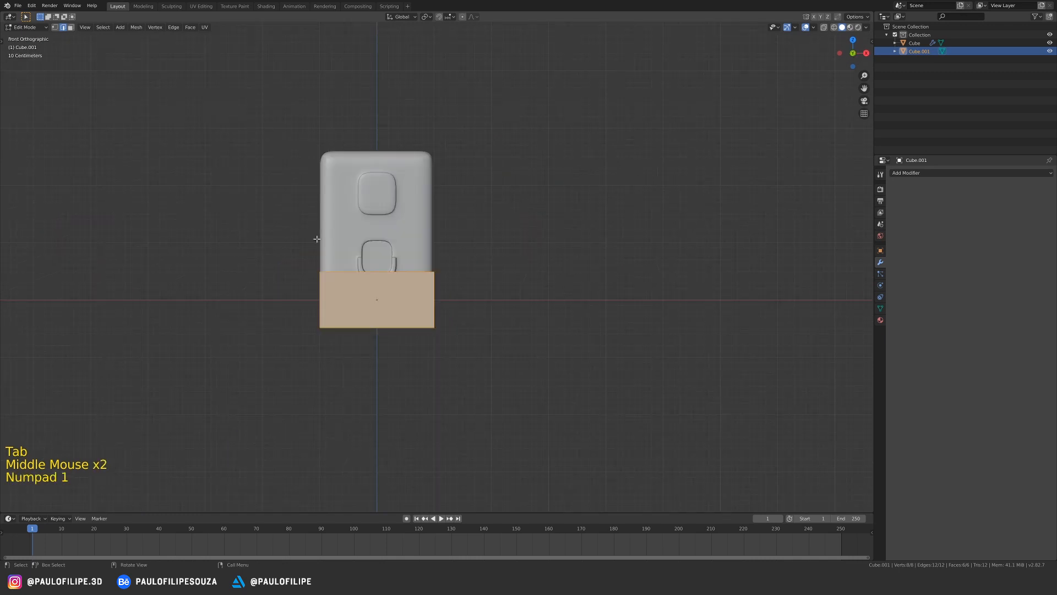
key(ctrl+r)
click(389, 277)
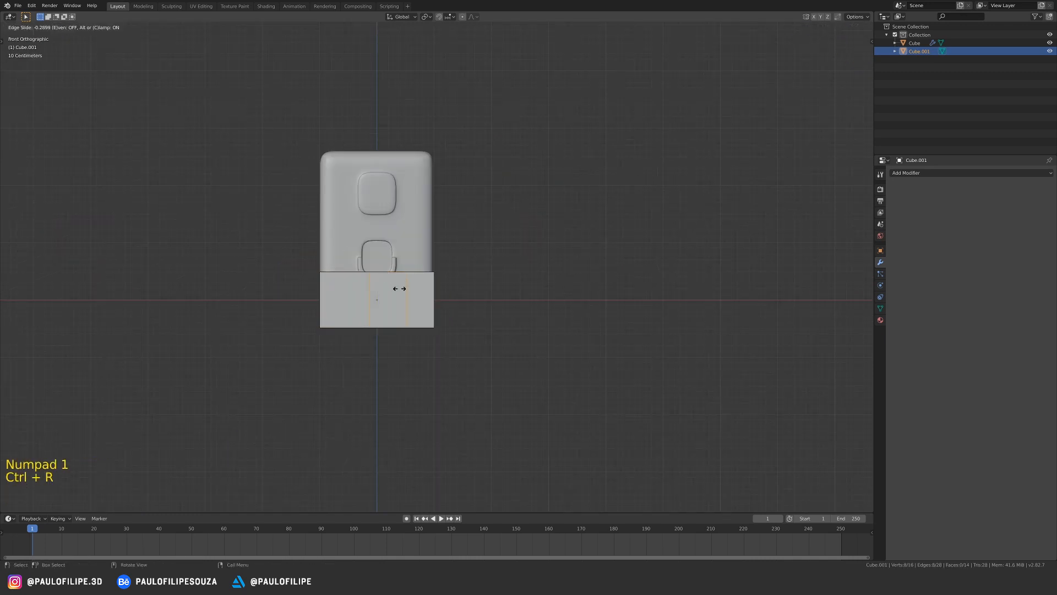
click(407, 292)
key(s)
key(x)
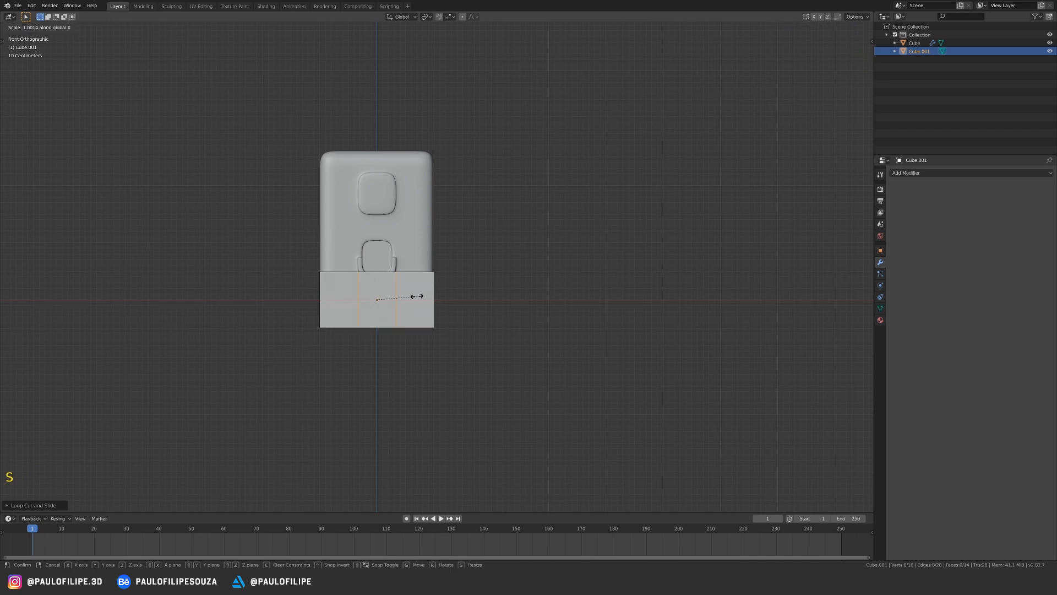
right_click(427, 296)
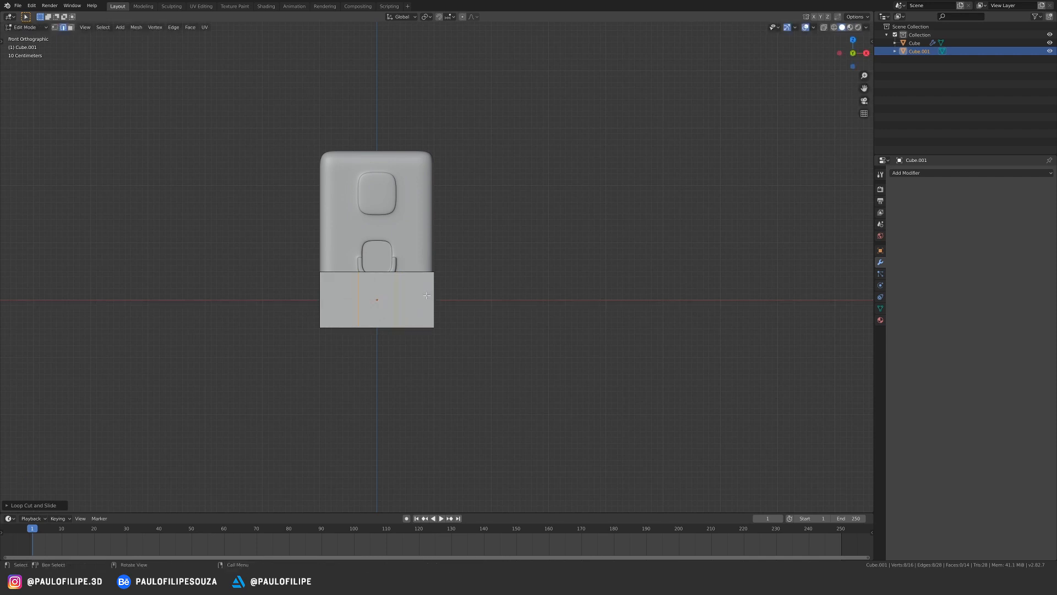
- Scale the two vertical loops apart along X to widen the cube's middle section
key(s)
key(x)
click(442, 292)
- Scale the flattened cube's four outer lengthwise edges together along Z so both sides taper
middle_drag(441, 293, 419, 295)
key(2)
click(419, 294)
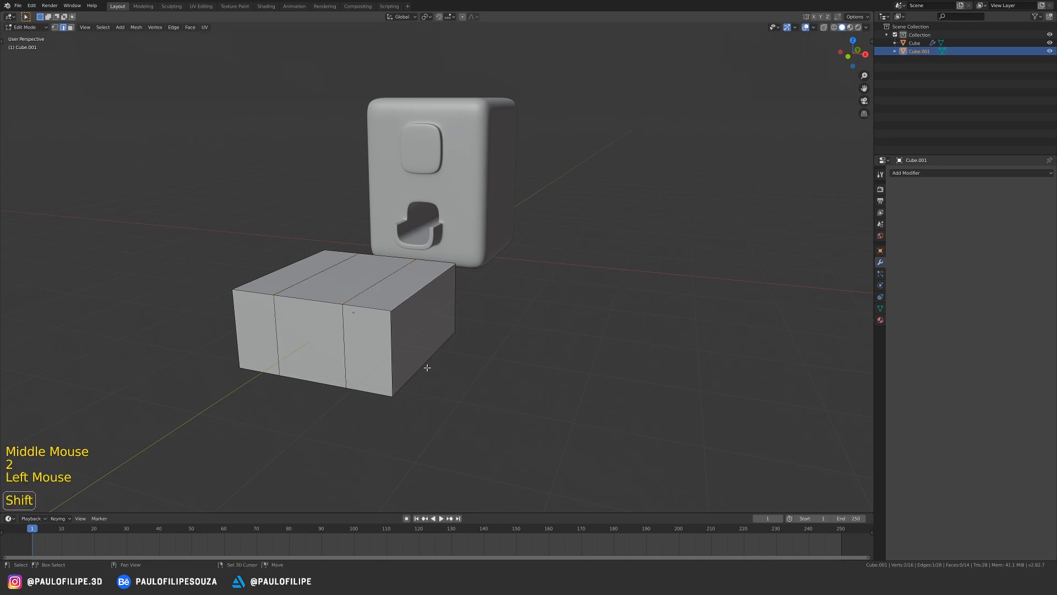
shift+click(427, 367)
middle_drag(427, 367, 623, 336)
shift+click(364, 261)
key(ctrl+z)
shift+click(366, 287)
shift+click(367, 317)
key(s)
key(z)
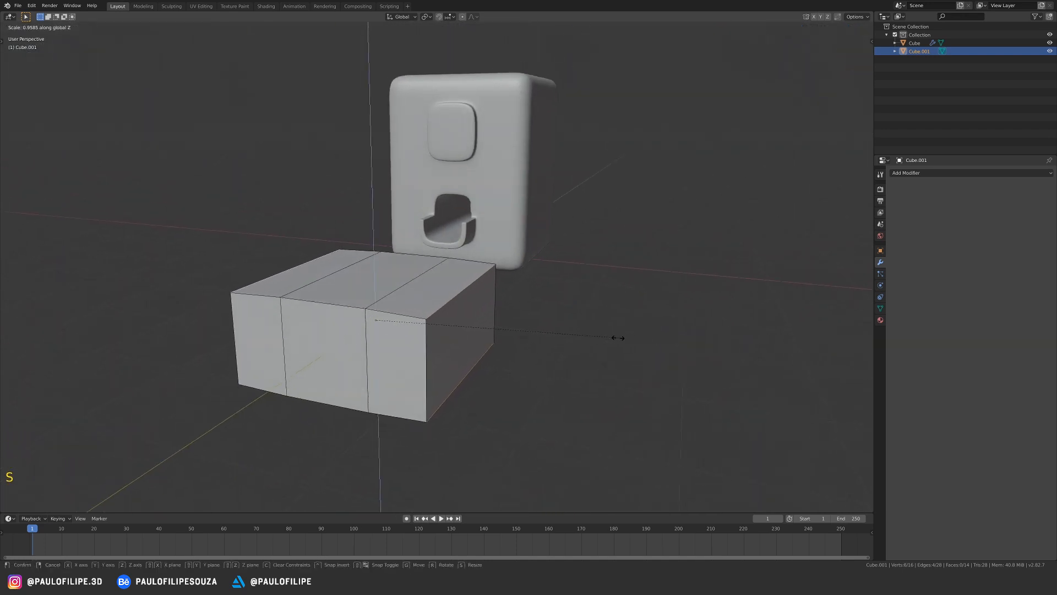
click(542, 335)
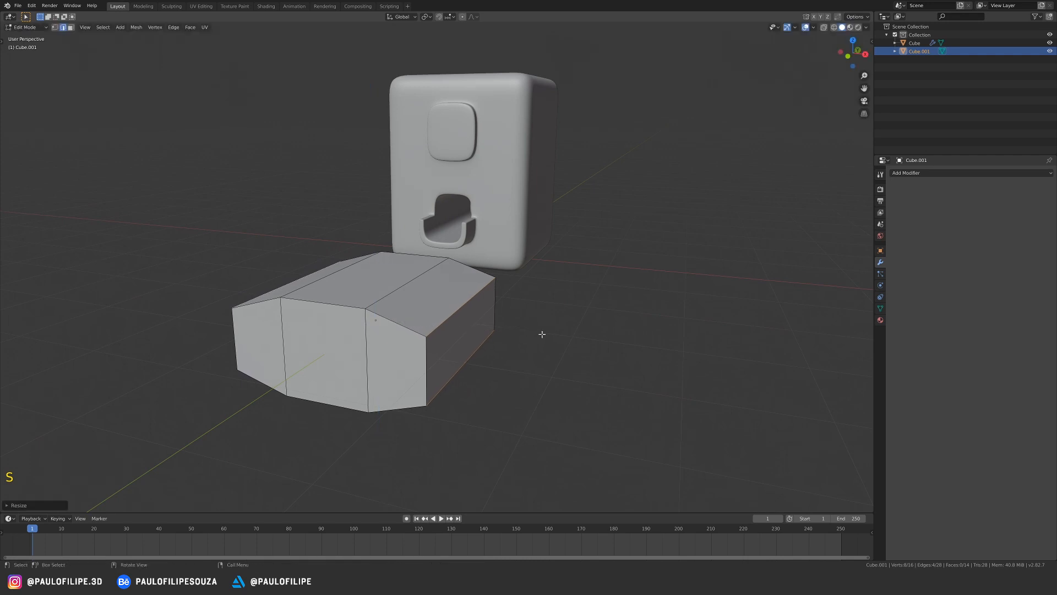
- Return to Object Mode and scale the tapered piece along Y to about 0.3 of its depth
key(Tab)
ctrl+middle_drag(527, 309, 463, 333)
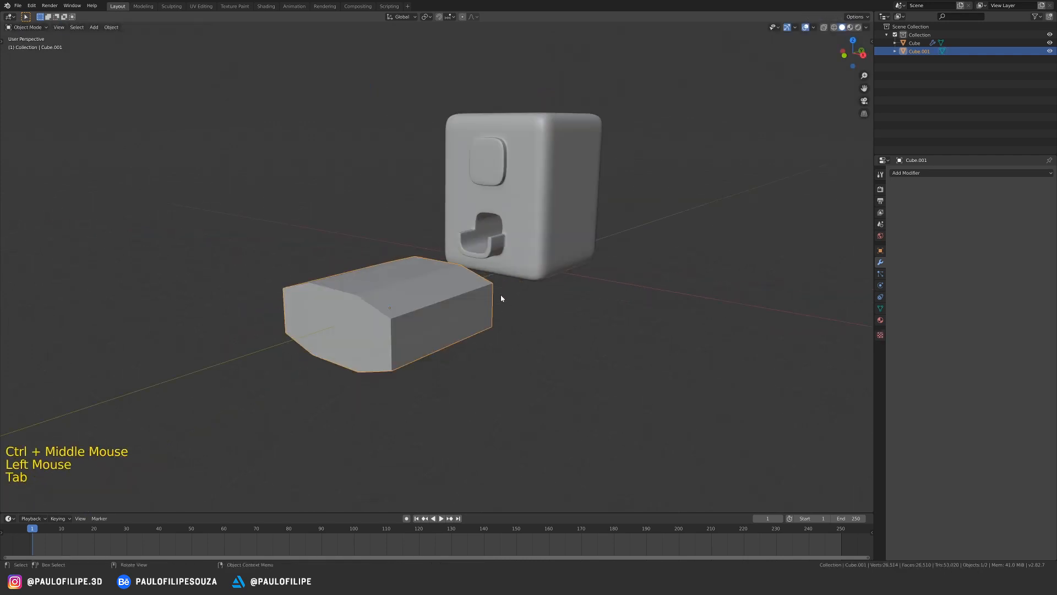
key(s)
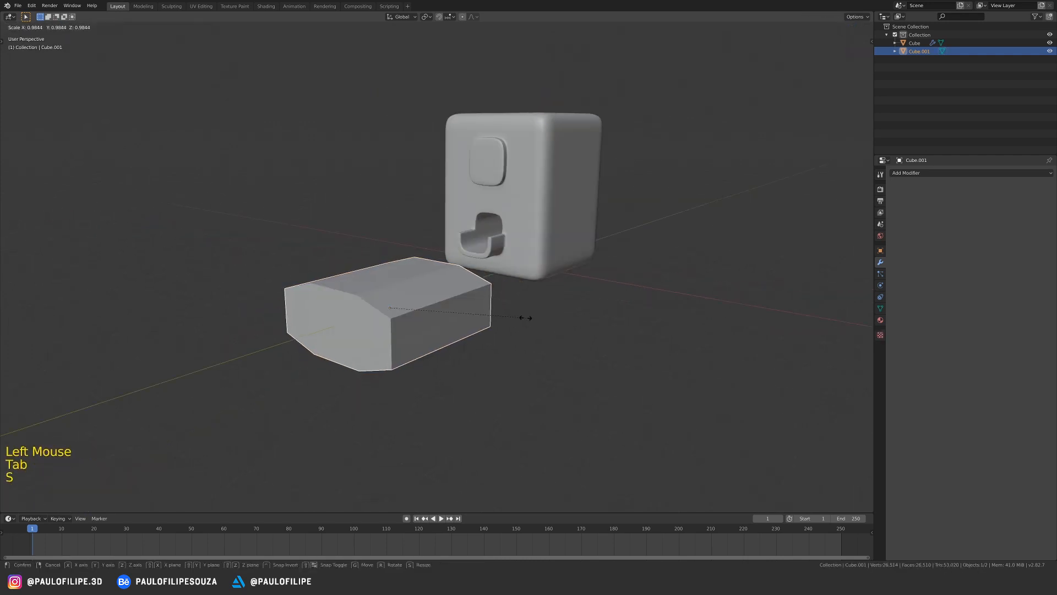
key(y)
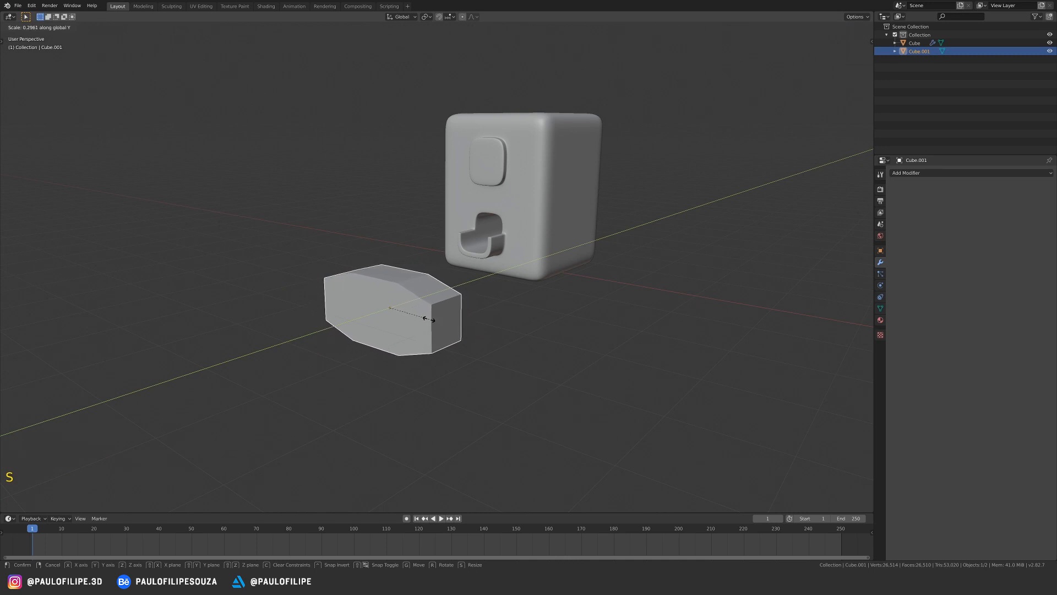
click(436, 319)
middle_drag(435, 319, 458, 327)
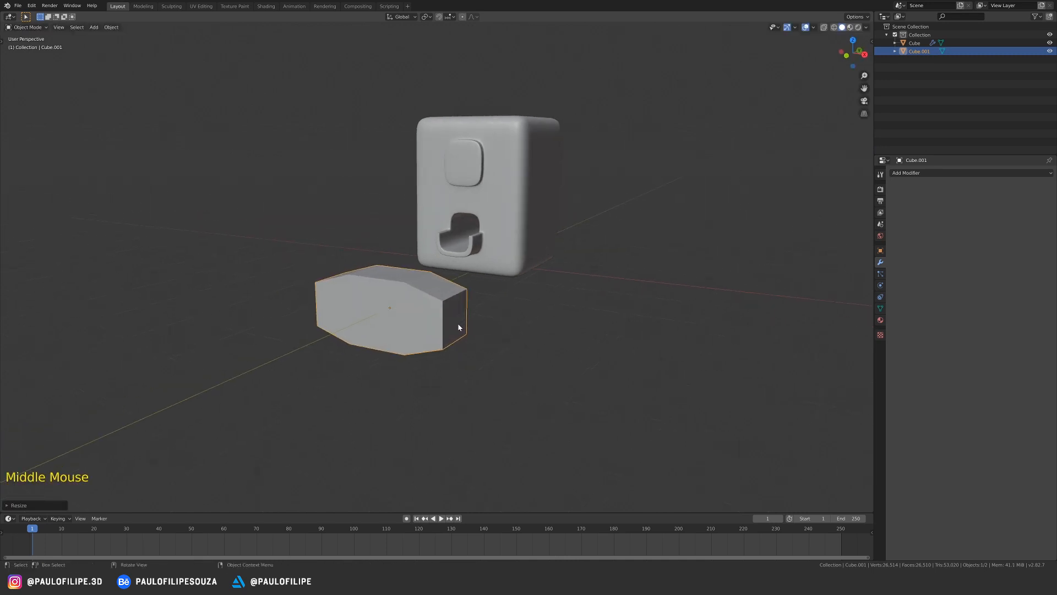
- Add a Subdivision modifier with 2 levels to the tapered piece
key(ctrl+2)
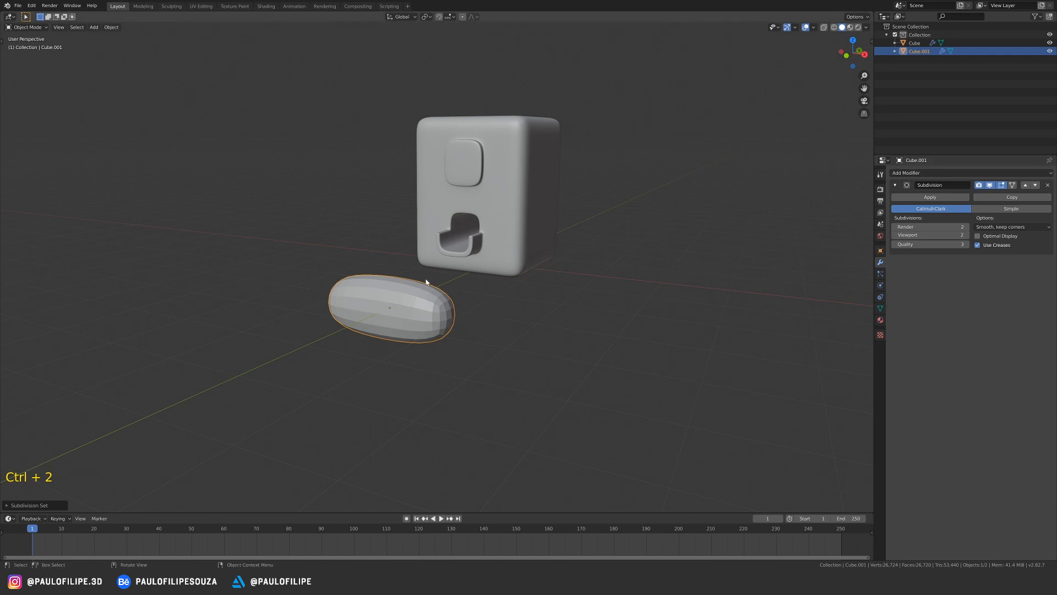
right_click(422, 301)
click(489, 302)
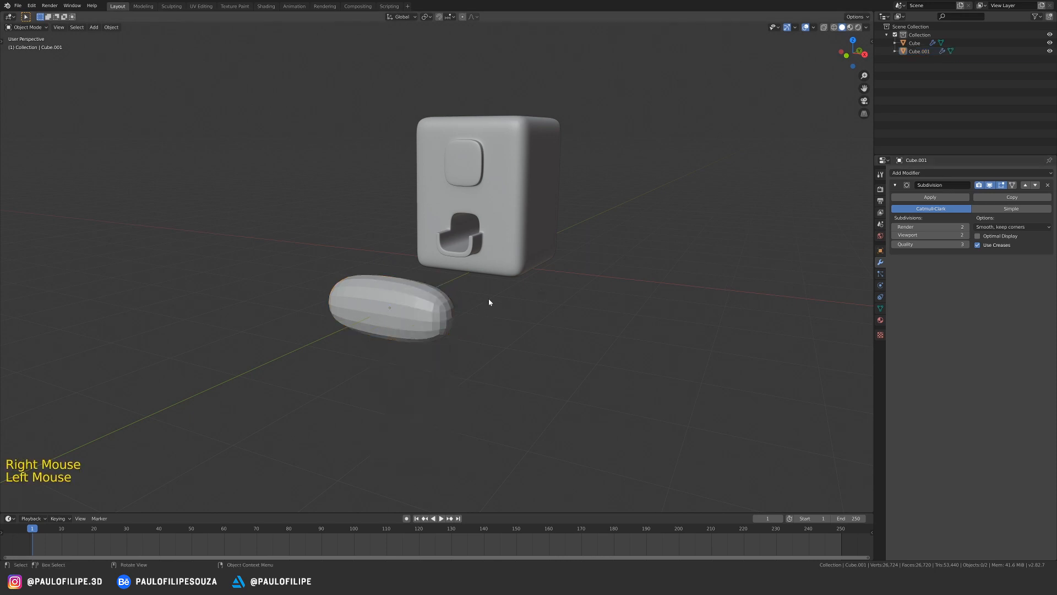
- Add two evenly spaced horizontal loop cuts around the tapered piece in Edit Mode
click(423, 306)
key(Tab)
mouse_move(423, 306)
middle_down()
mouse_move(446, 297)
mouse_move(417, 316)
middle_up()
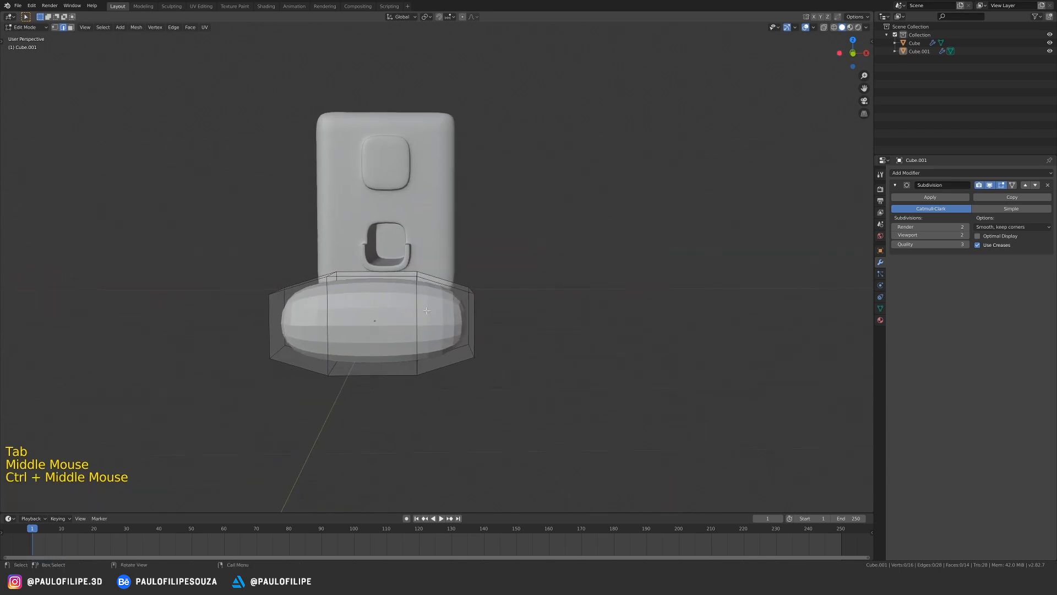
key(ctrl+r)
key(2)
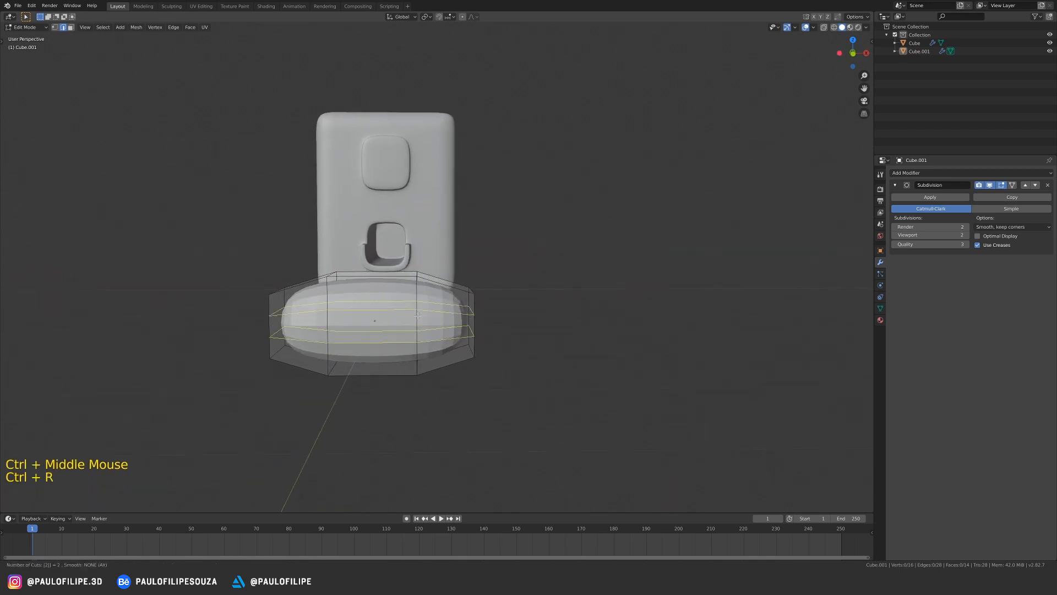
click(421, 318)
right_click(433, 323)
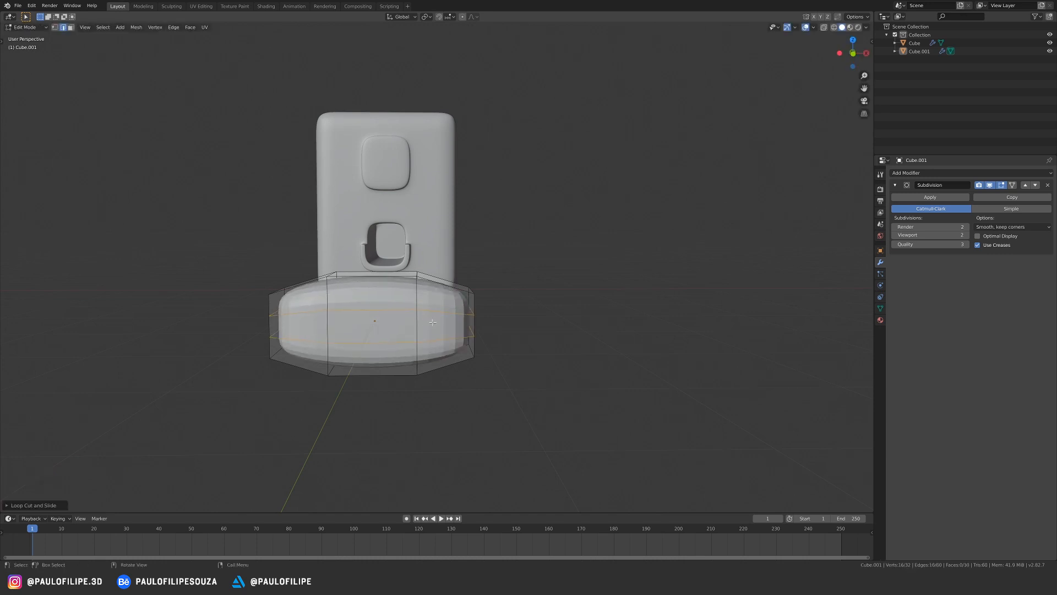
- Spread the two horizontal loop cuts along Z by a factor of about 2.7, toward the tapered piece's upper and lower edges
key(s)
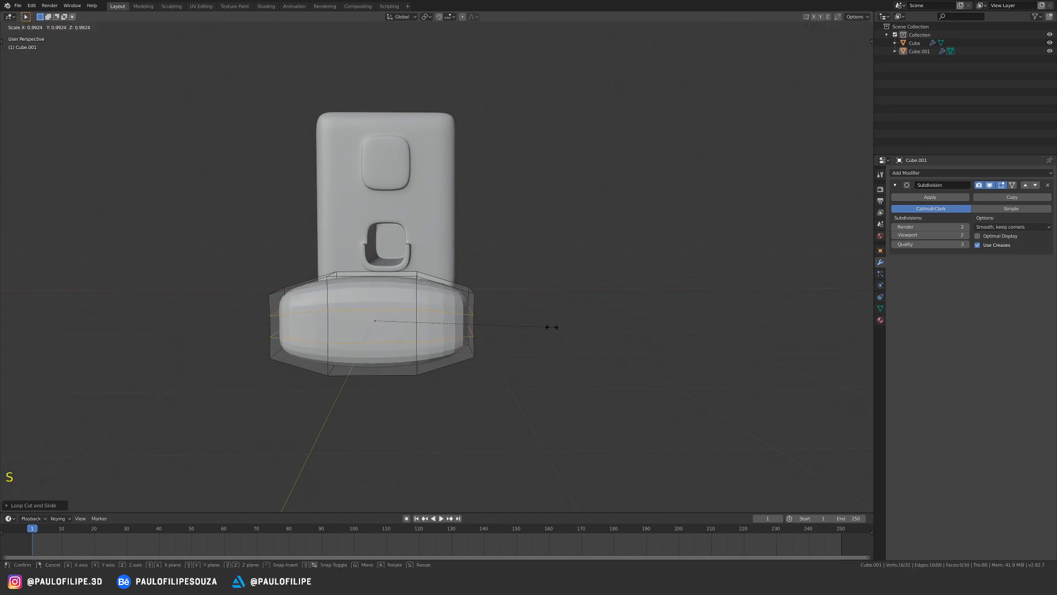
key(z)
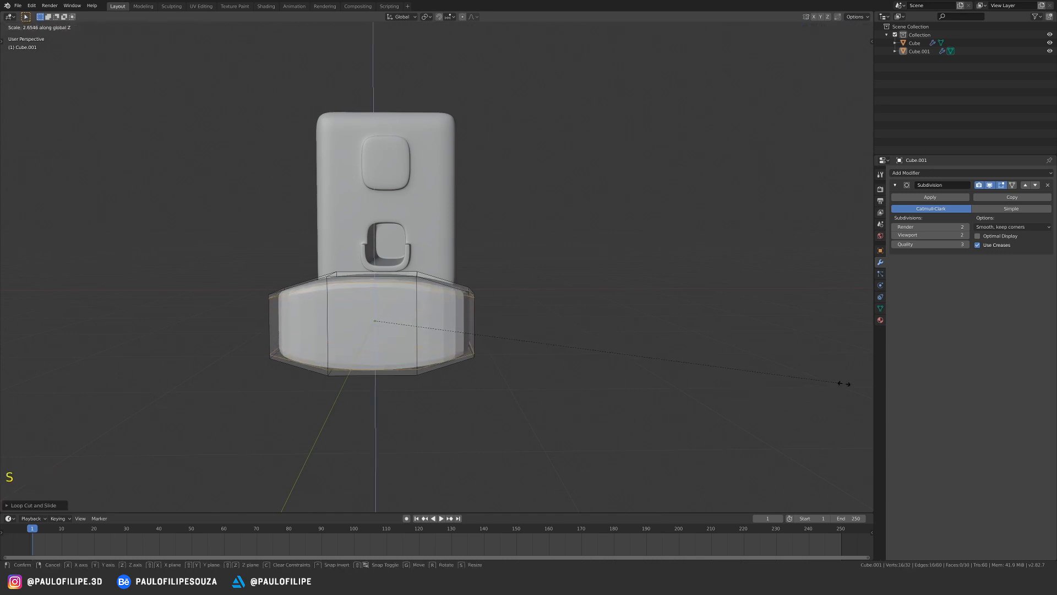
click(857, 385)
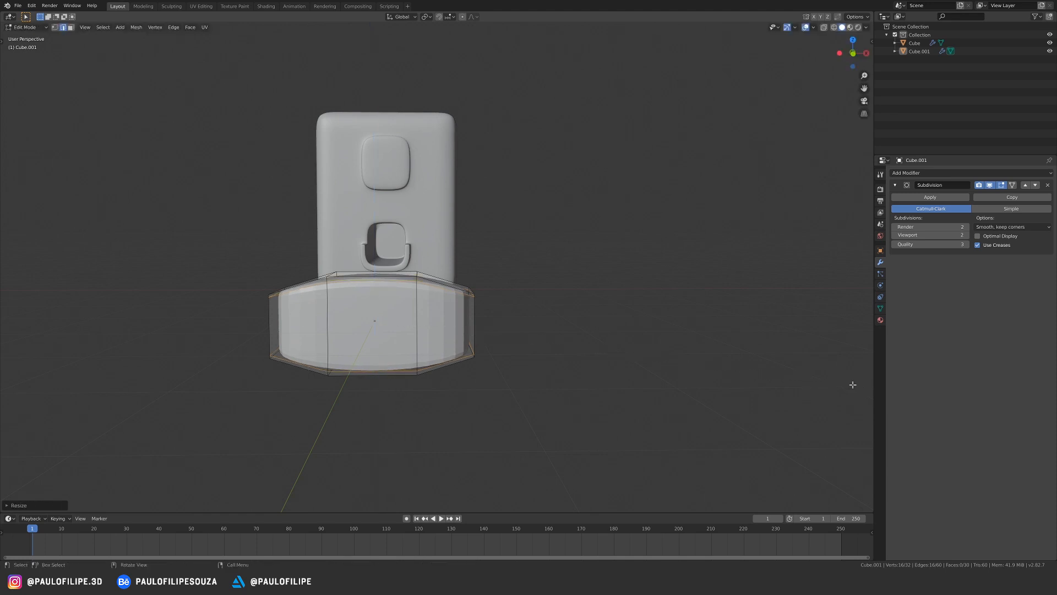
- Add two loop cuts dividing the tapered piece's depth and spread them along Y toward its front and back faces
middle_drag(678, 370, 564, 350)
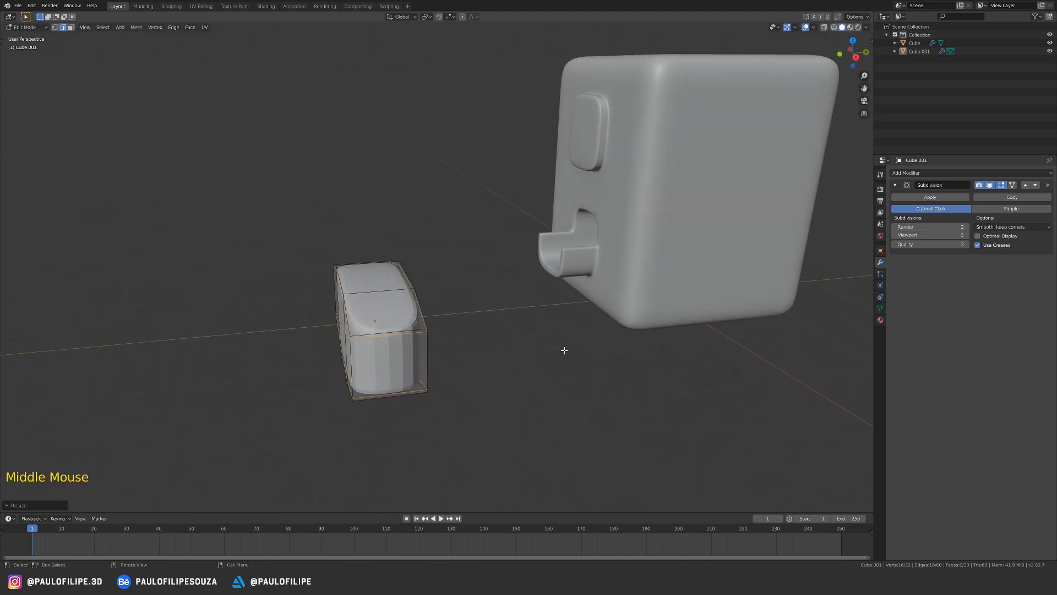
key(ctrl+r)
scroll(389, 338, up, 1)
click(388, 337)
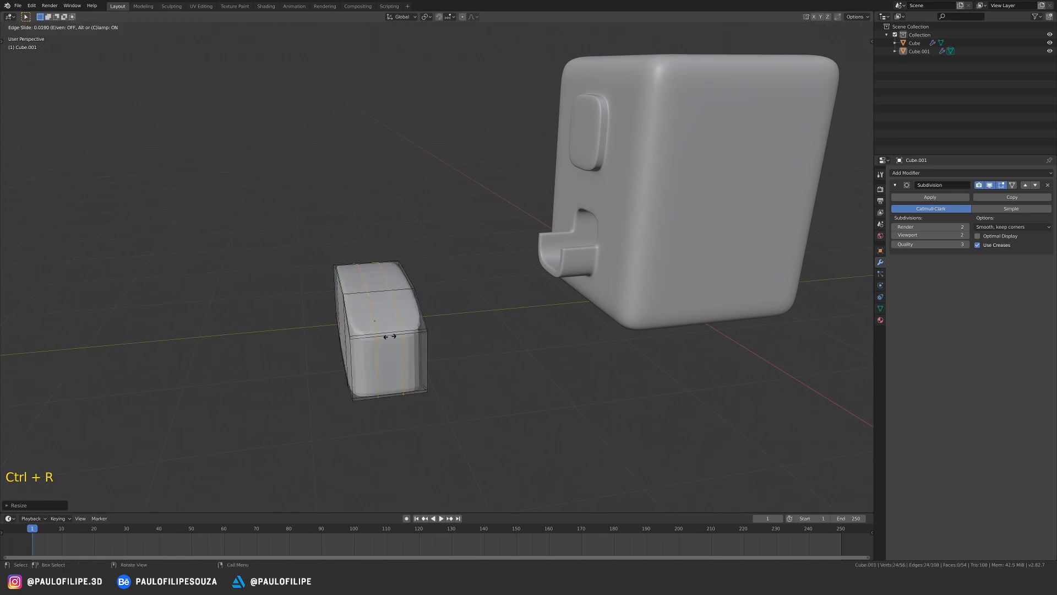
right_click(390, 336)
key(s)
key(y)
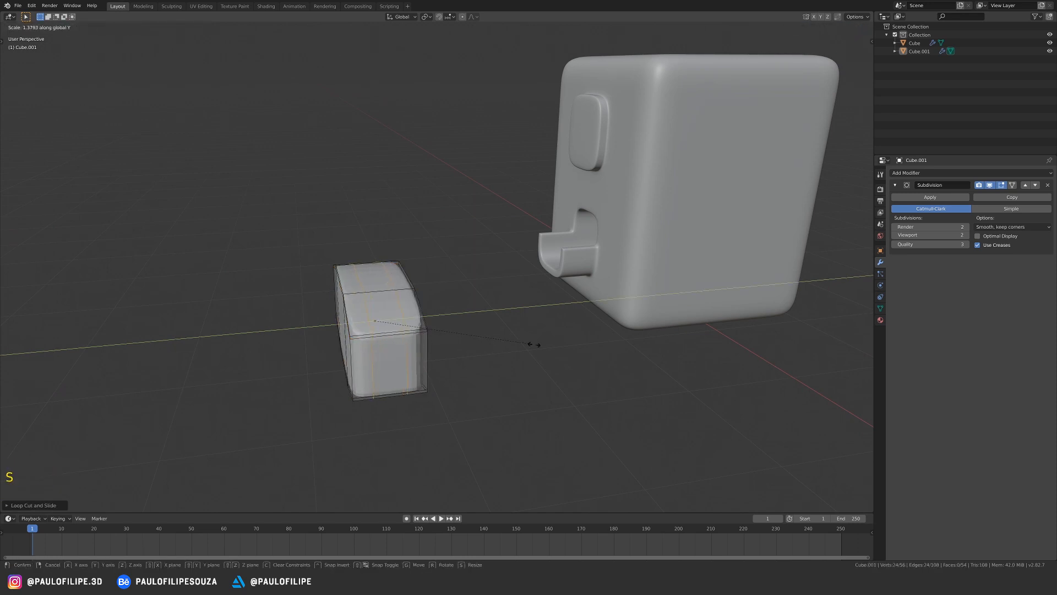
click(650, 355)
- Return to Object Mode and shade the tapered piece smooth
mouse_move(650, 355)
middle_down()
mouse_move(630, 352)
mouse_move(656, 345)
middle_up()
key(Tab)
right_click(434, 320)
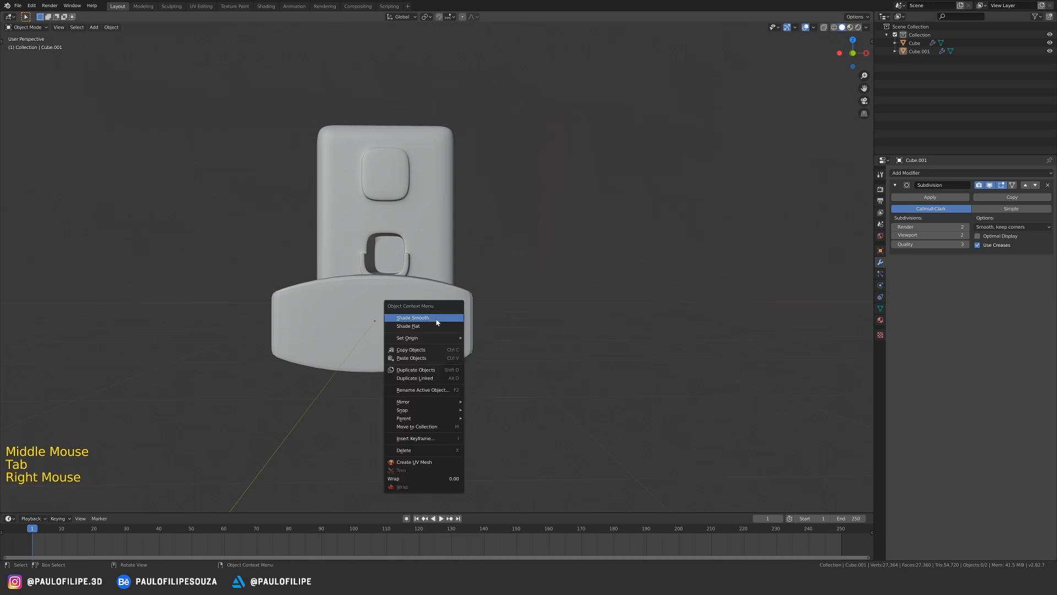
middle_drag(437, 323, 563, 311)
click(452, 325)
right_click(449, 324)
click(550, 317)
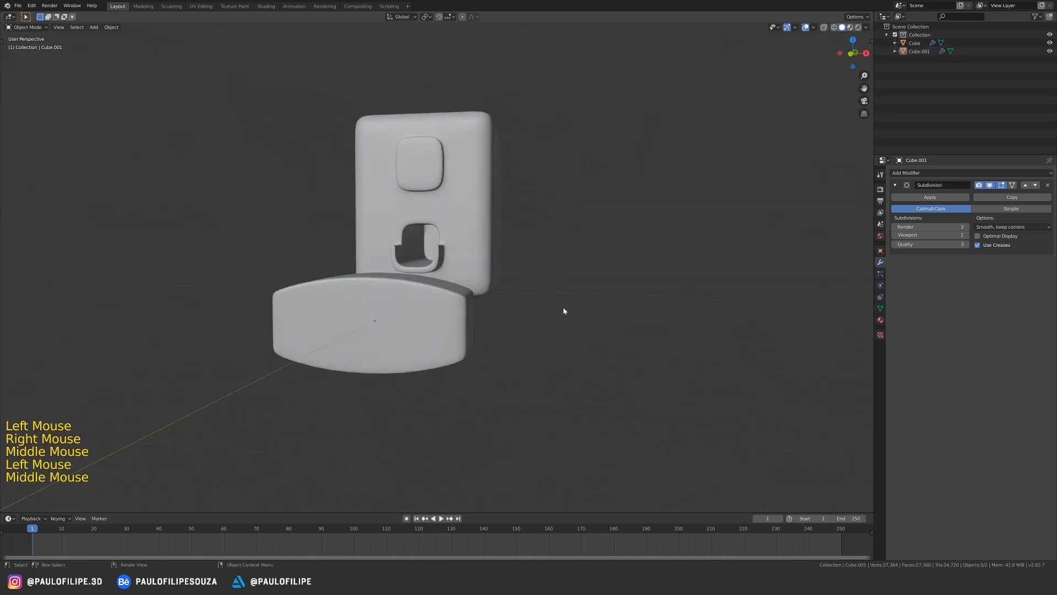
- Add one vertical loop cut in each sloped end section of the tapered piece and return to Object Mode
click(415, 302)
key(Tab)
middle_drag(415, 302, 468, 308)
key(ctrl+r)
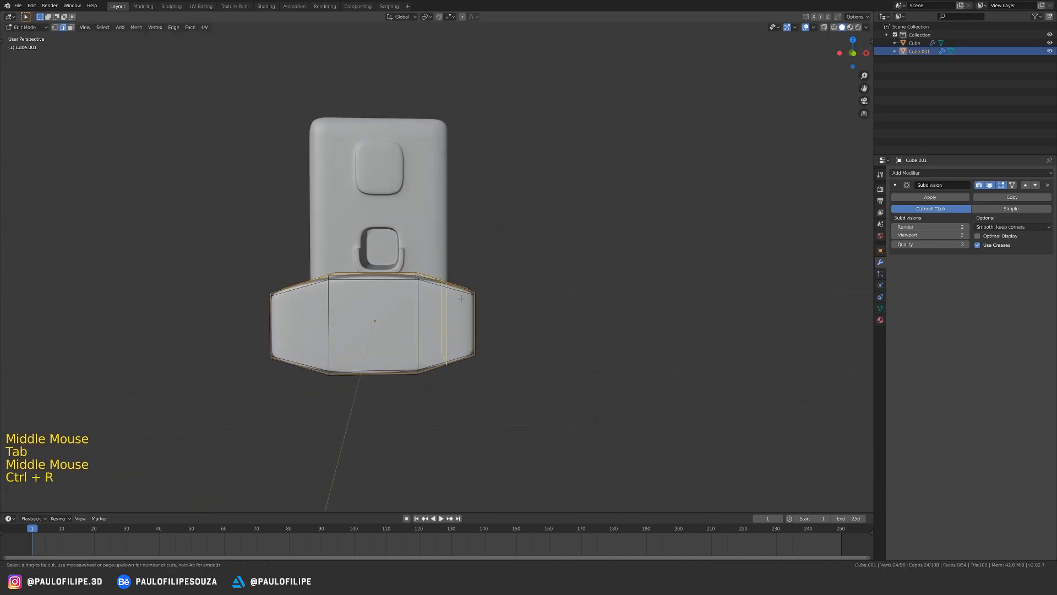
click(460, 298)
key(ctrl+r)
click(292, 301)
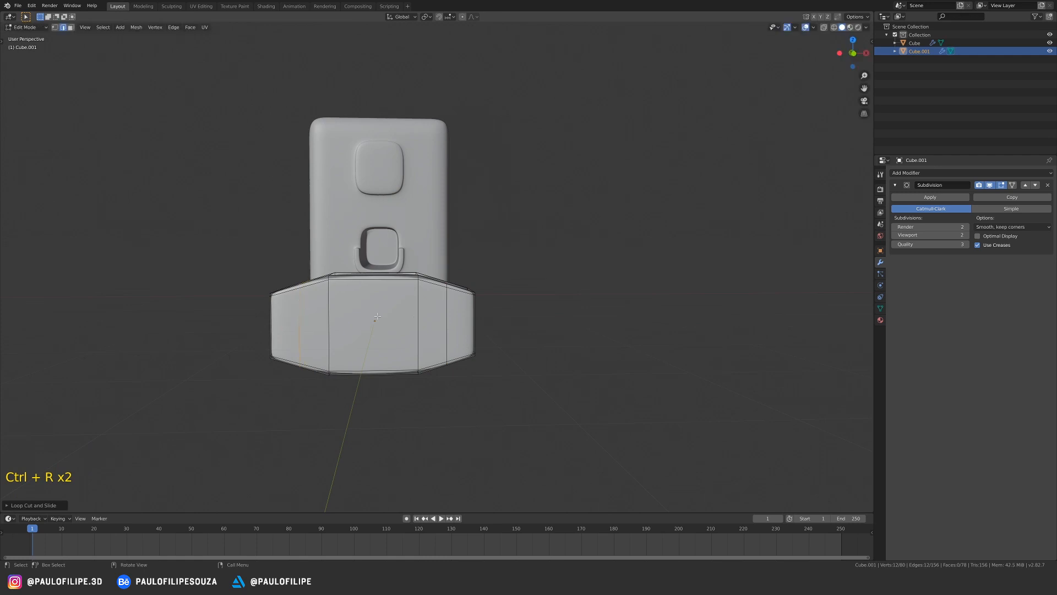
key(Tab)
mouse_move(533, 325)
middle_down()
mouse_move(500, 337)
mouse_move(544, 322)
mouse_move(580, 328)
mouse_move(547, 330)
middle_up()
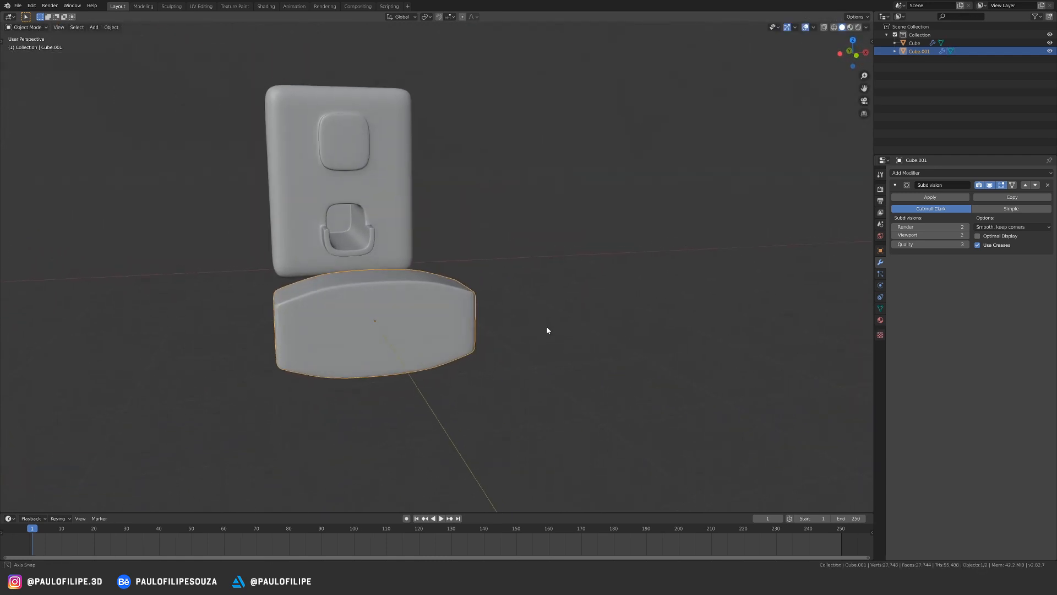
- Edge-slide the new vertical loop in the tapered piece's right section inward, close to the neighbouring inner loop
key(Tab)
middle_drag(391, 311, 446, 322)
key(2)
alt+click(447, 322)
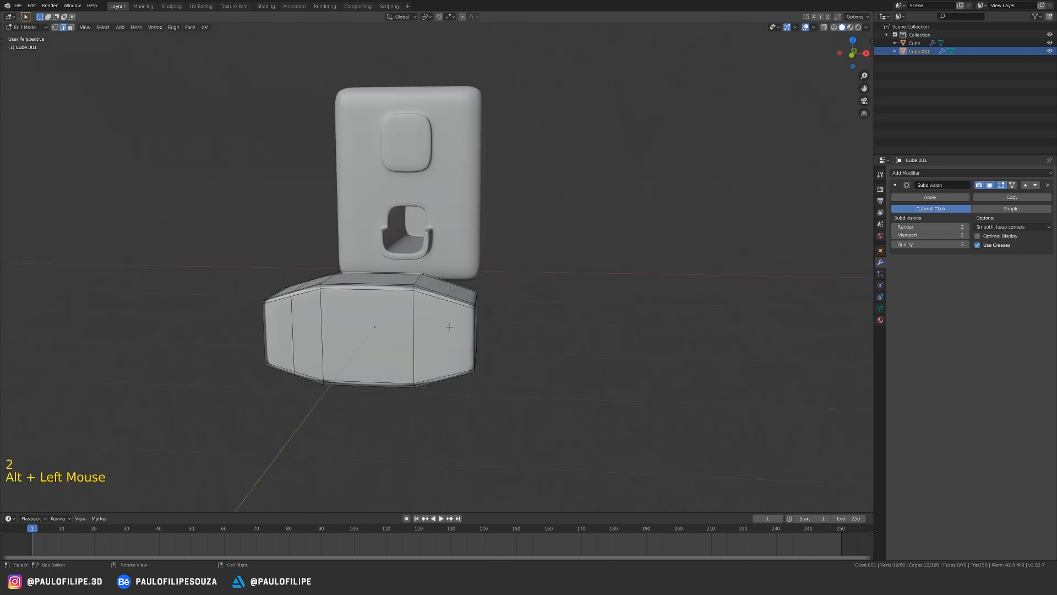
key(g)
key(g)
click(489, 337)
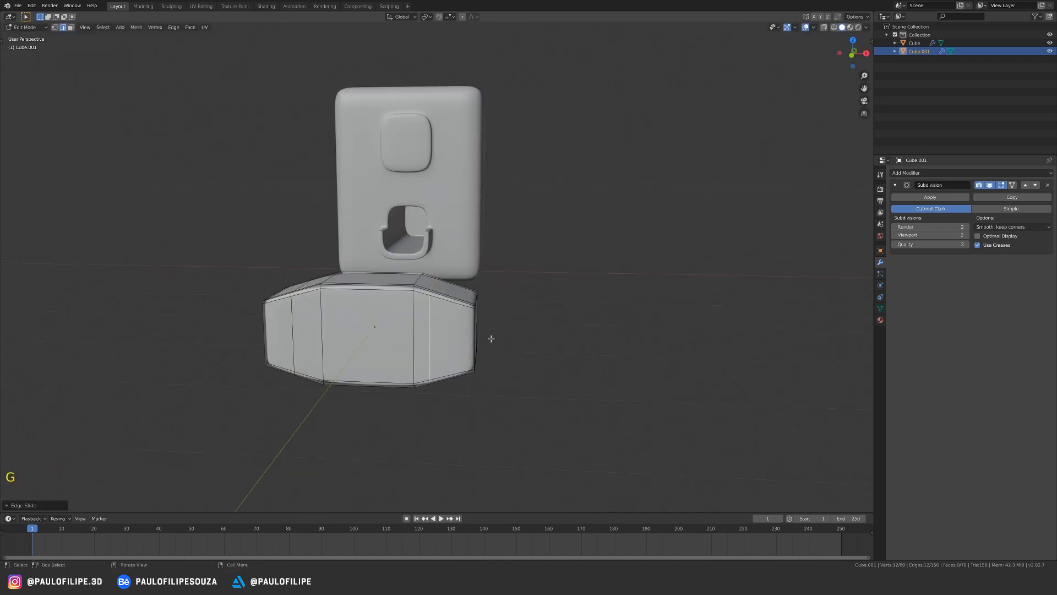
key(g)
key(g)
click(485, 338)
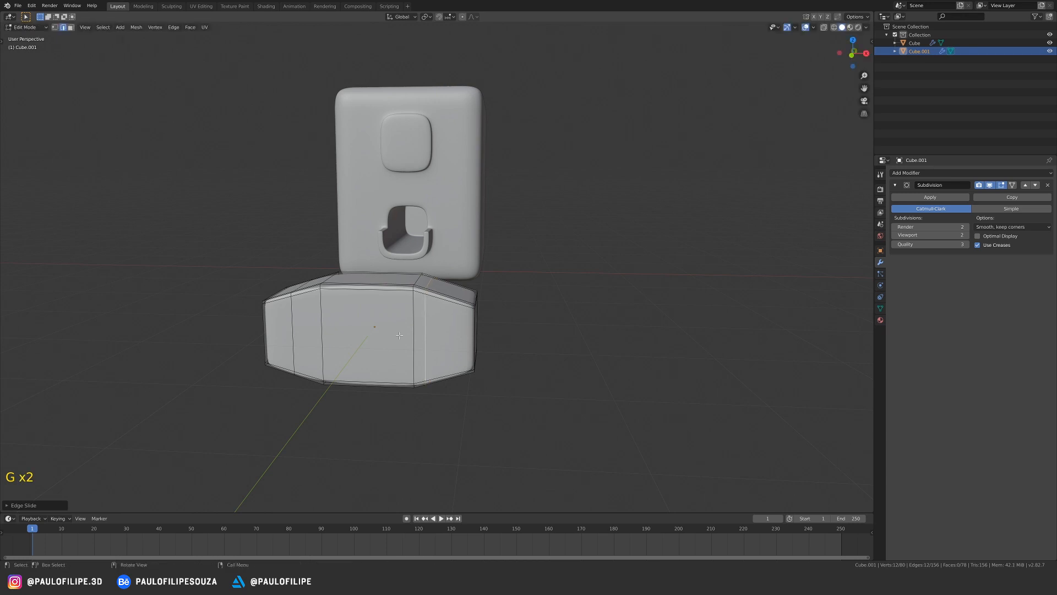
- Edge-slide the left section's vertical loop inward, close to its inner loop, and return to Object Mode
alt+click(291, 328)
middle_drag(290, 328, 398, 358)
key(g)
key(g)
click(368, 332)
key(Tab)
- Try to scale the tapered piece along Z
key(s)
key(z)
click(451, 331)
key(ctrl+z)
- Move the tapered piece in front of the block's raised panel and scale it down to fit within the panel's outline
key(KP_3)
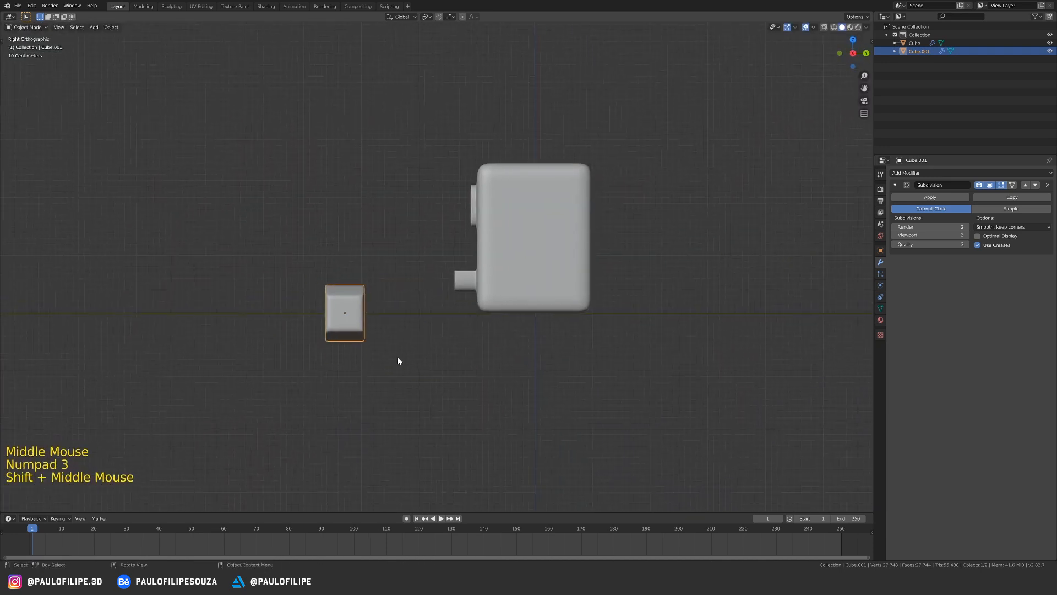
key(g)
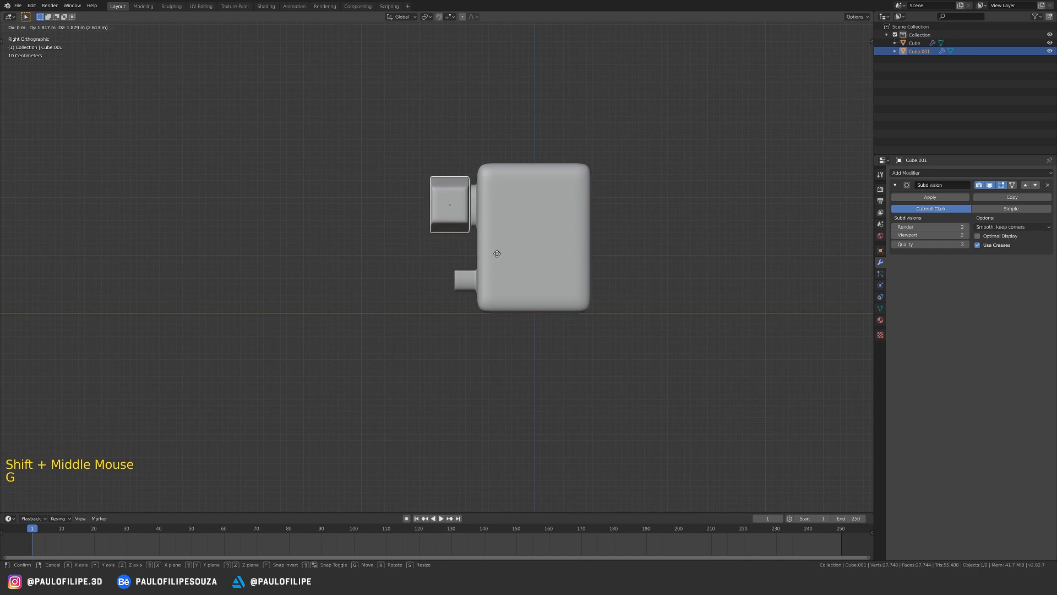
click(455, 232)
key(KP_1)
key(s)
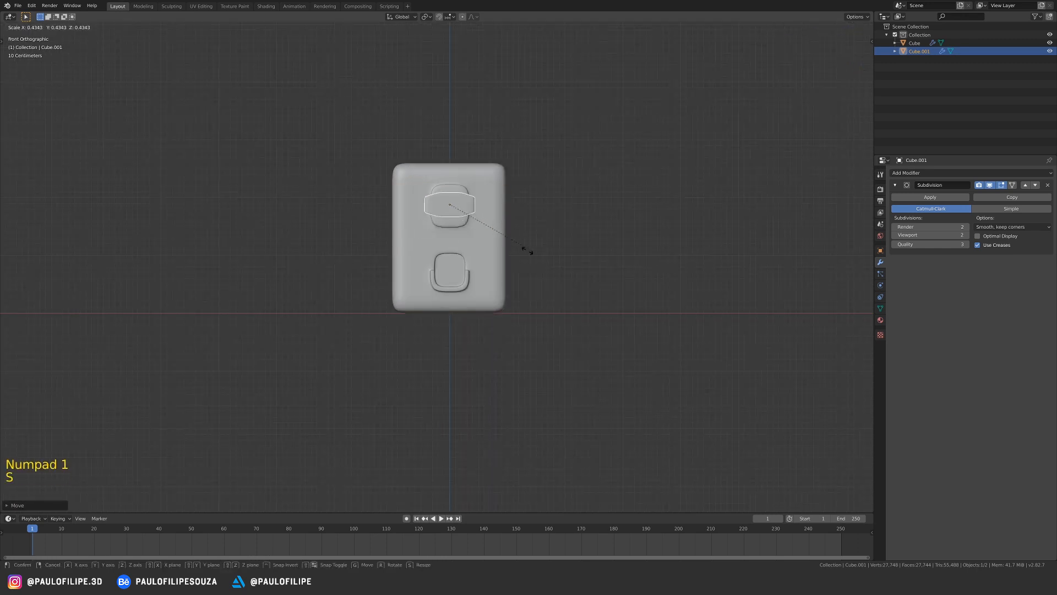
click(494, 240)
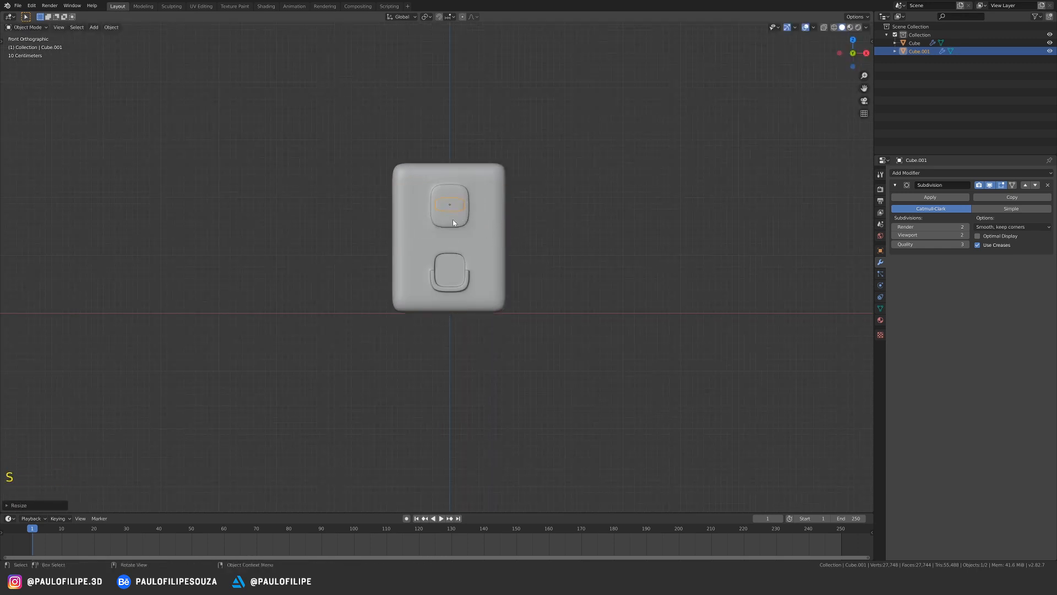
- Move the small tapered piece back in side view until it sits just in front of the raised panel
key(KP_3)
ctrl+middle_drag(433, 235, 430, 275)
shift+middle_drag(429, 275, 390, 300)
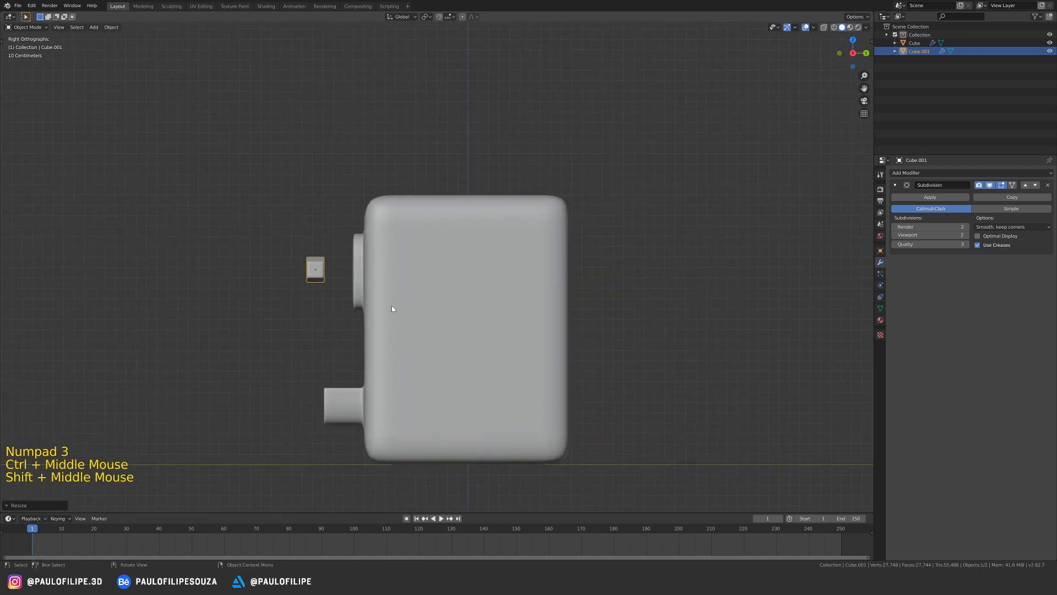
key(g)
click(419, 304)
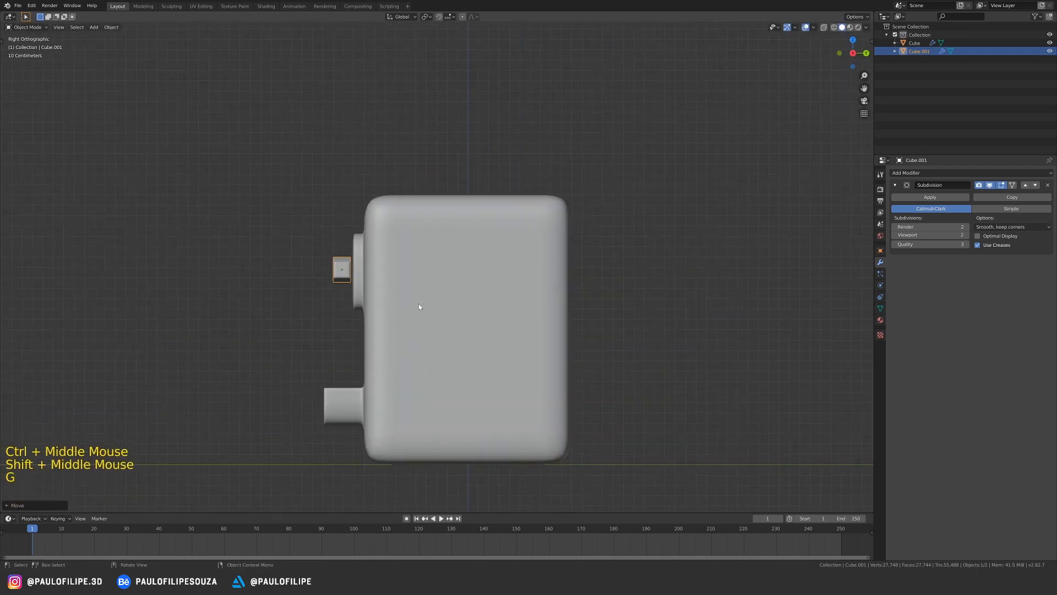
- Scale the small piece's two inner vertical edge loops slightly closer together along X and return to Object Mode
middle_drag(409, 307, 424, 288)
click(303, 277)
key(Tab)
key(2)
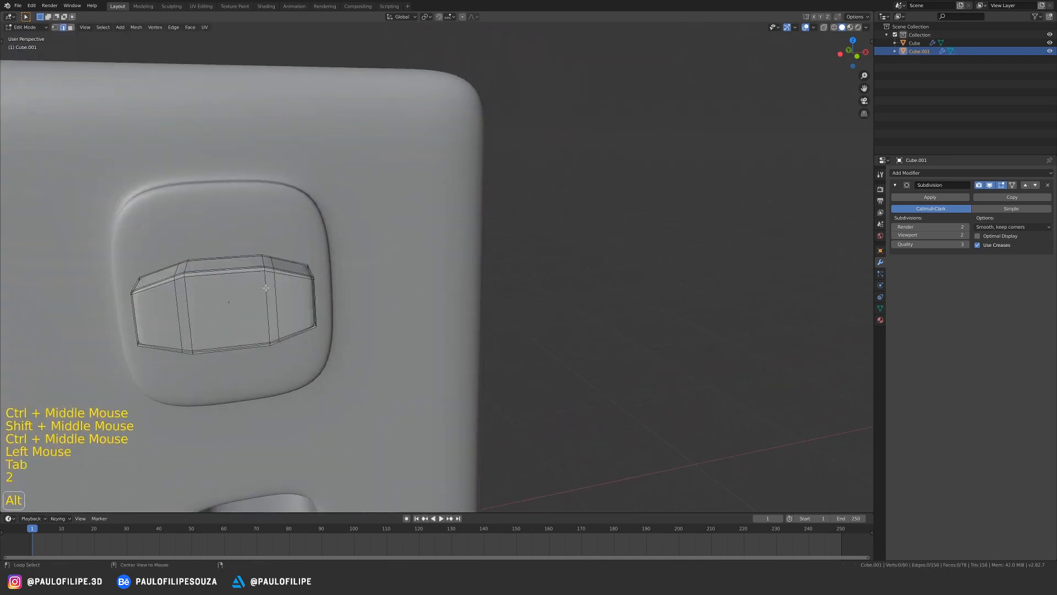
alt+click(266, 287)
alt+shift+click(188, 301)
key(s)
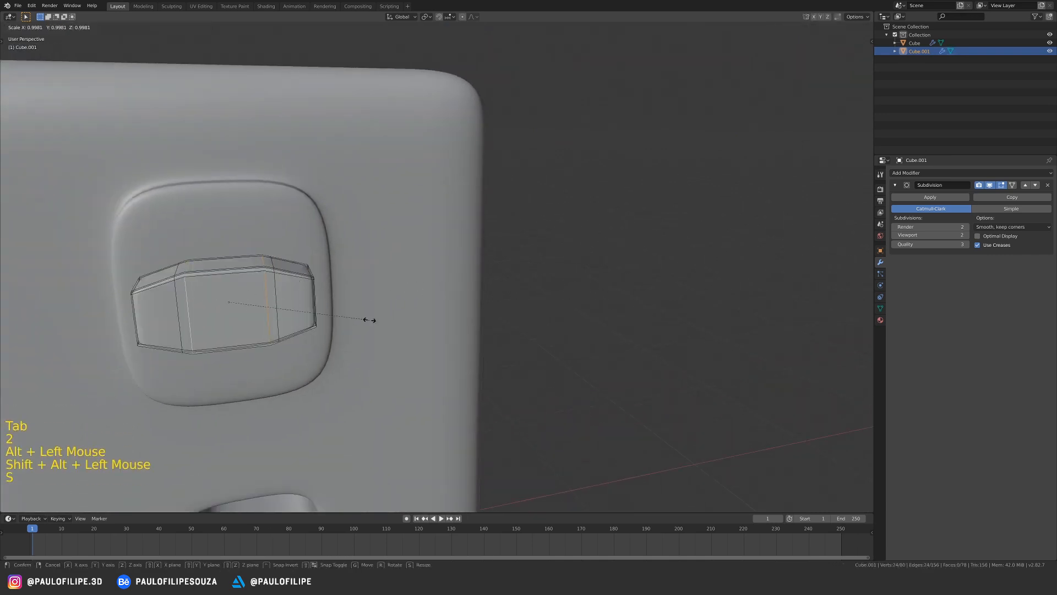
key(x)
click(352, 320)
key(Tab)
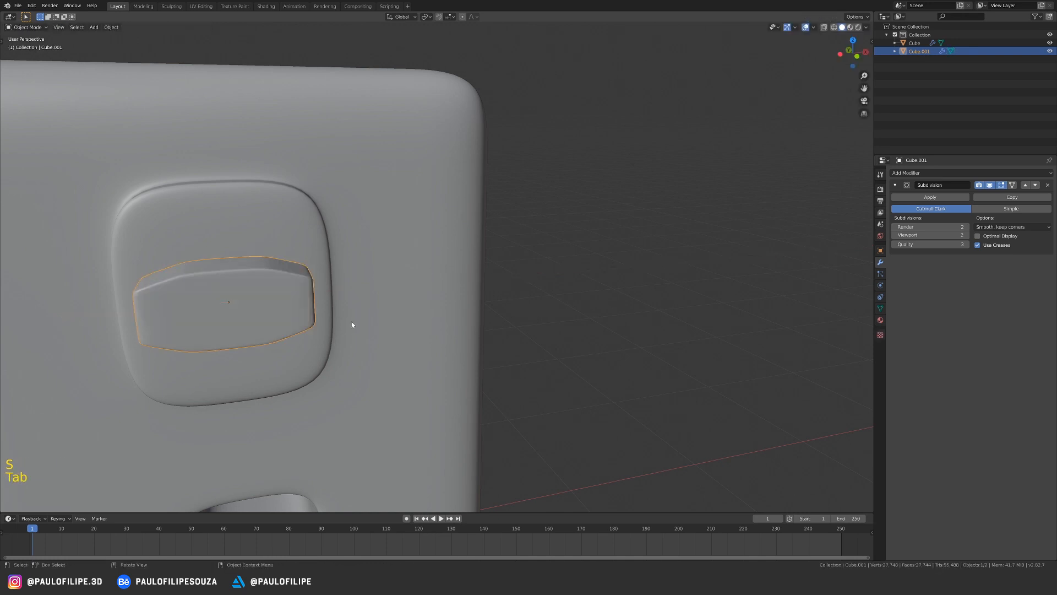
- Deselect everything and examine the small piece's placement on the block from several sides
middle_drag(352, 322, 178, 331)
click(484, 309)
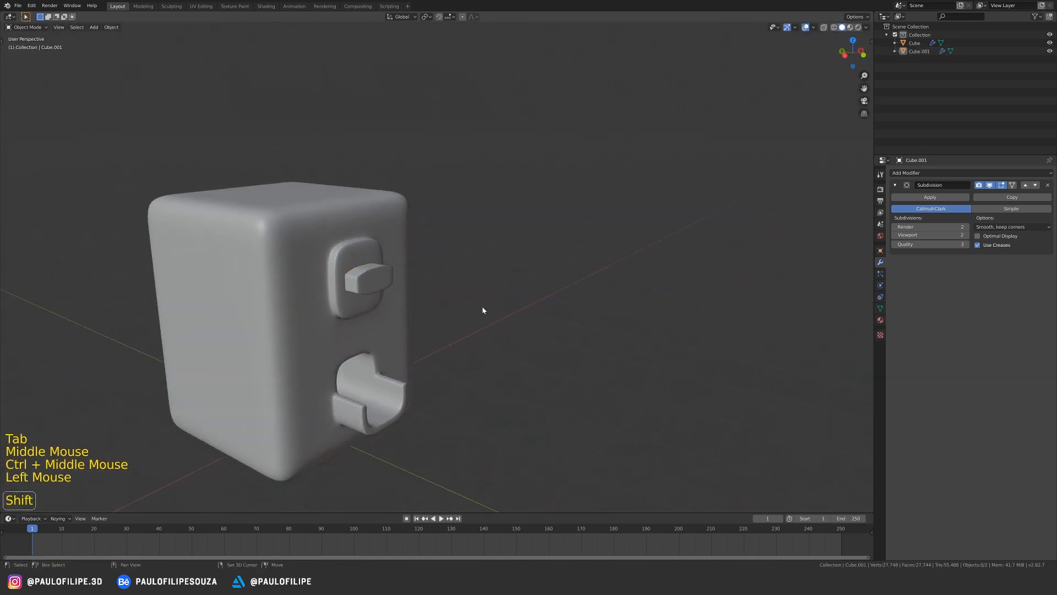
shift+middle_drag(484, 309, 474, 308)
mouse_move(473, 308)
middle_down()
mouse_move(485, 313)
mouse_move(470, 306)
middle_up()
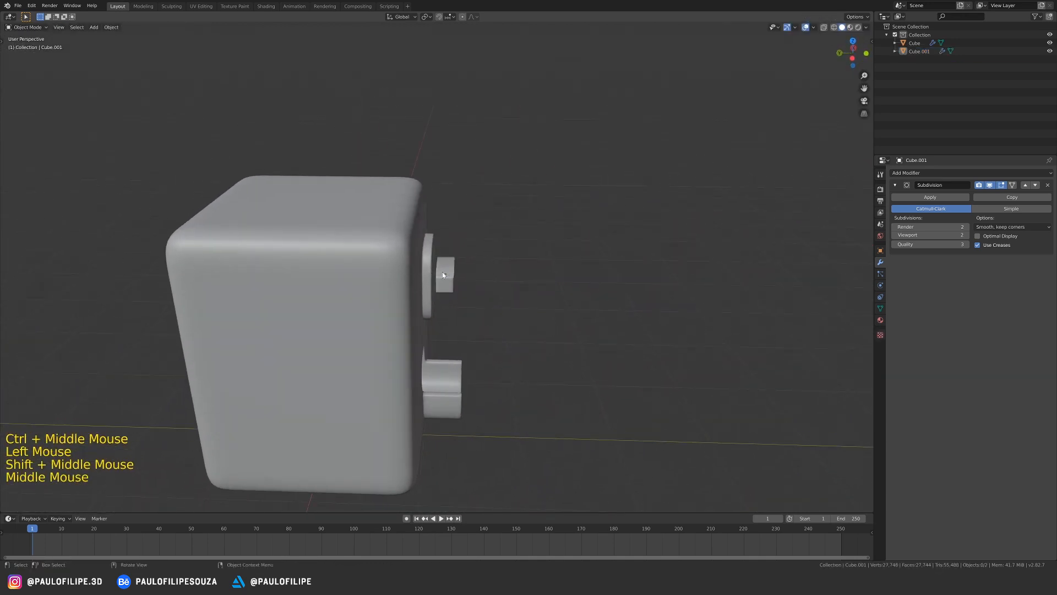
middle_drag(443, 274, 500, 305)
click(502, 272)
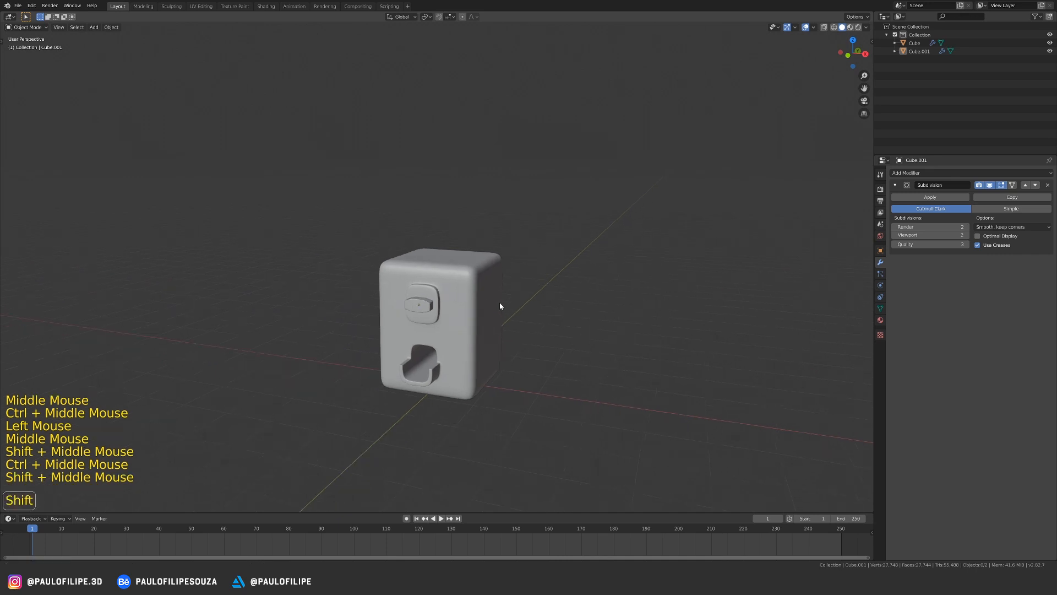
click(578, 268)
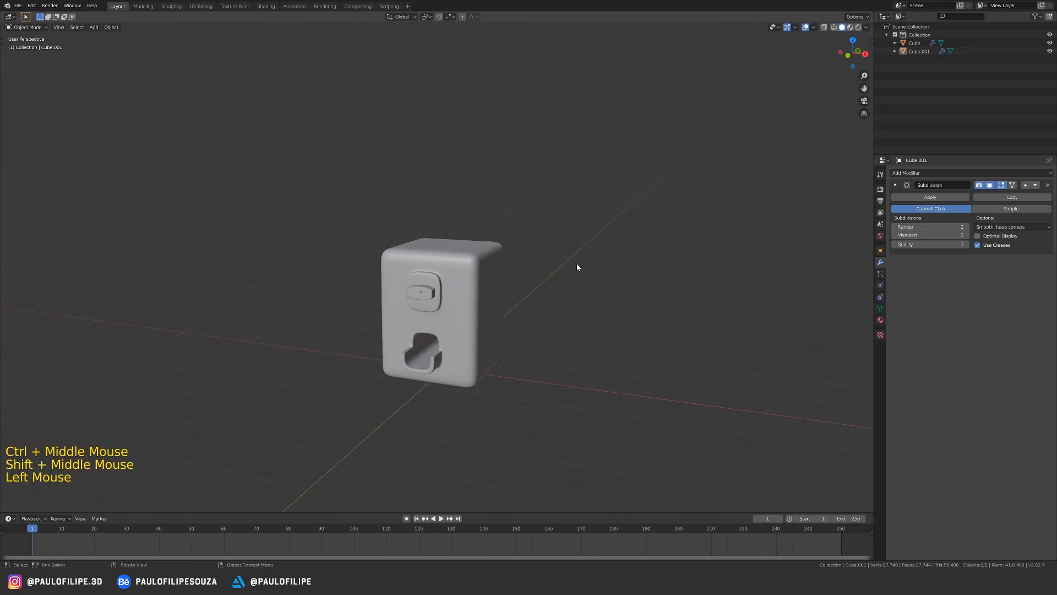
- Add a cylinder mesh and move it up about 4.5 m along Z, above the block
key(shift+a)
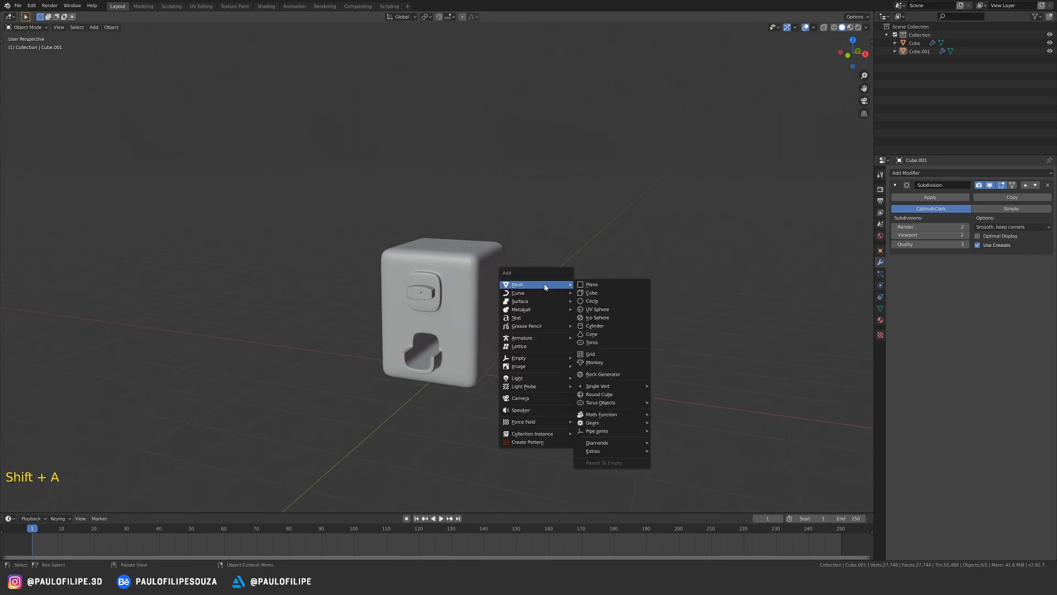
click(606, 326)
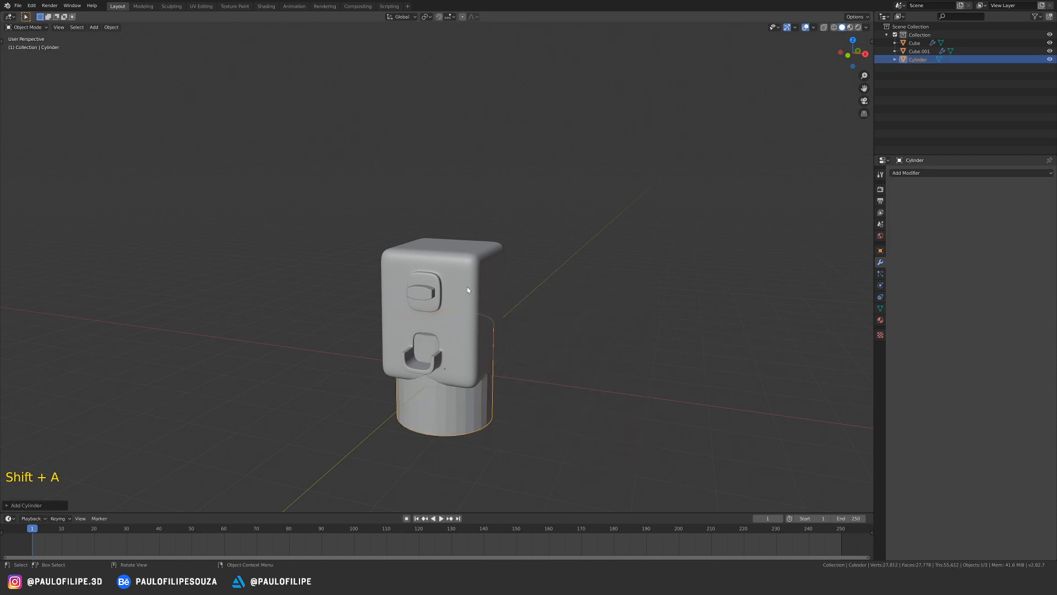
key(KP_1)
key(g)
key(z)
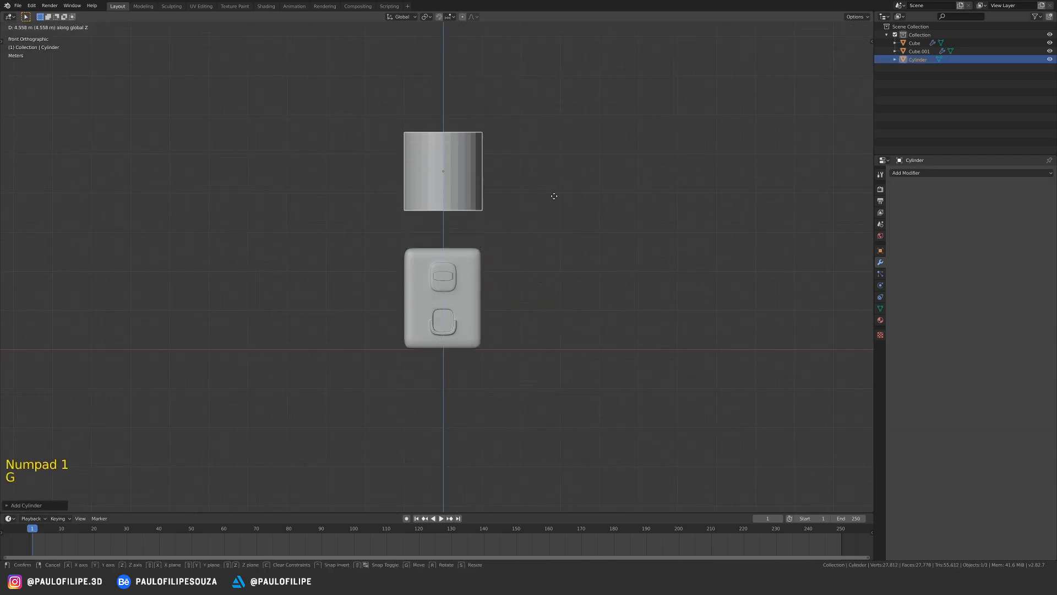
click(555, 203)
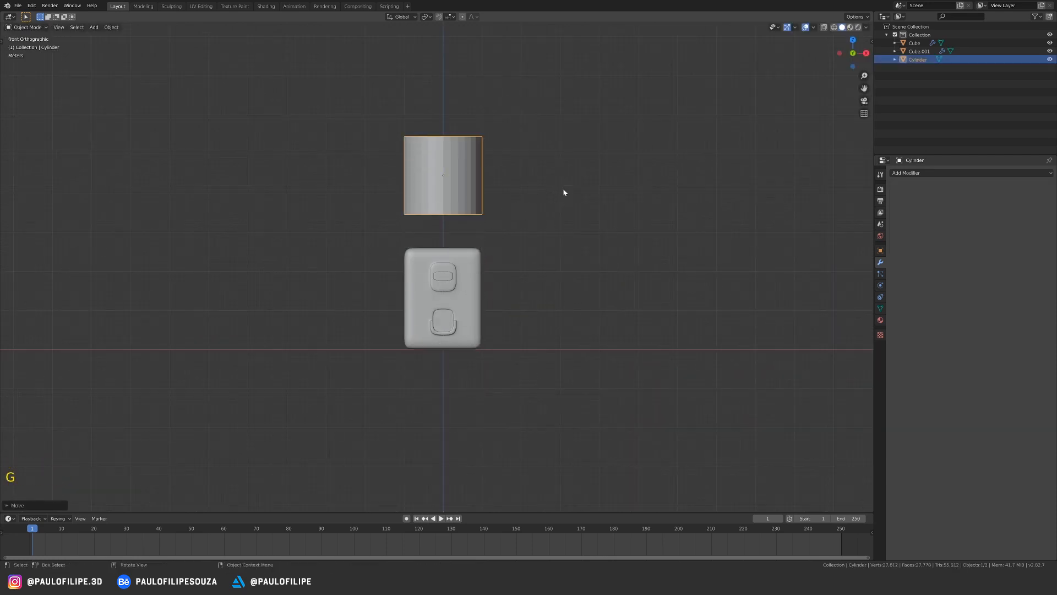
- Scale the cylinder along Z to about 1.2 times its height
key(s)
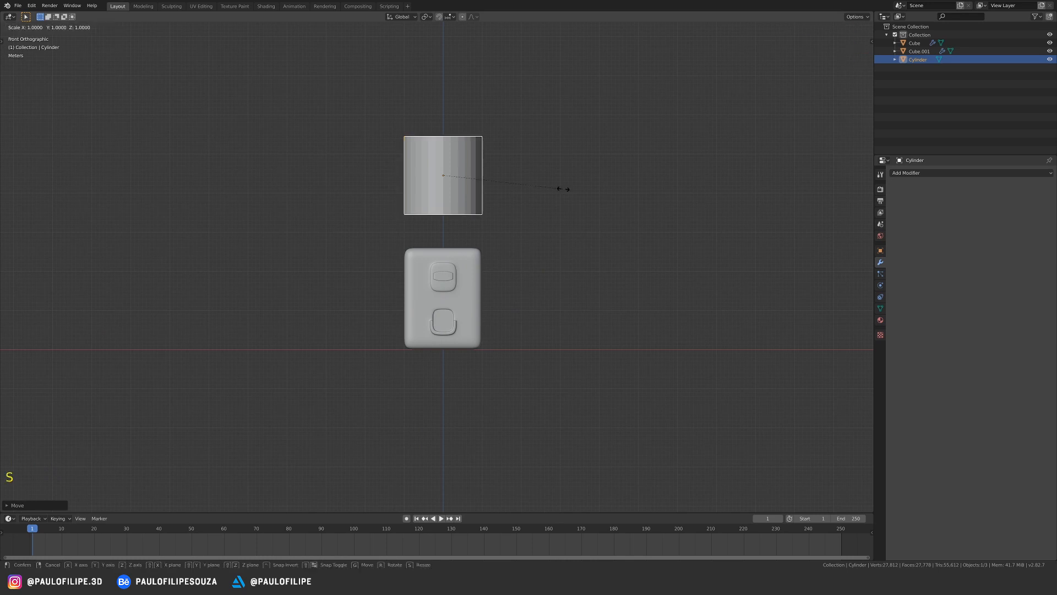
key(z)
click(564, 193)
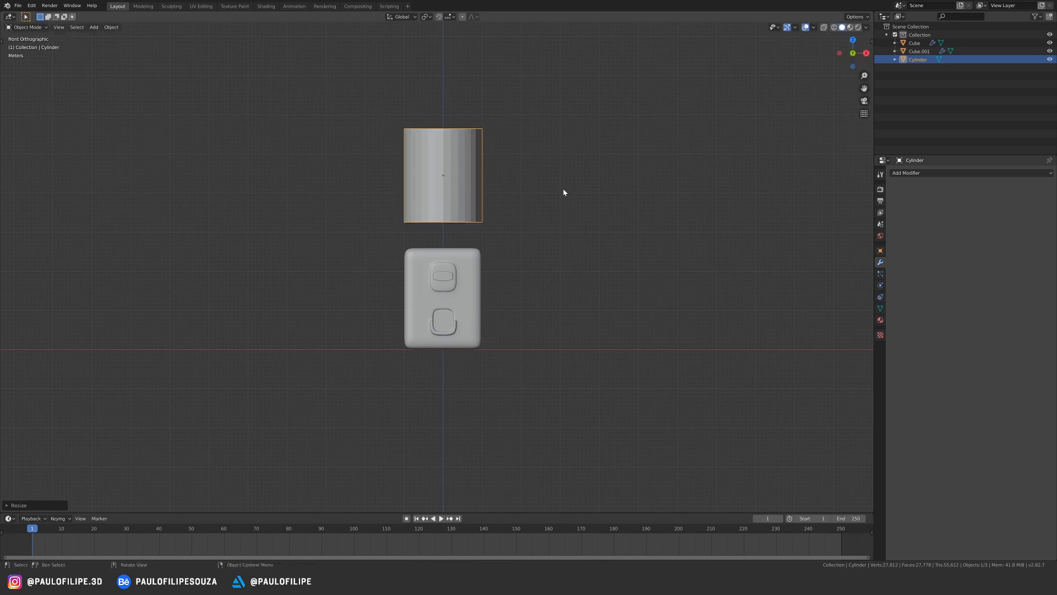
- Delete the cylinder's top cap face in Edit Mode
middle_drag(480, 230, 484, 268)
shift+middle_drag(485, 268, 488, 300)
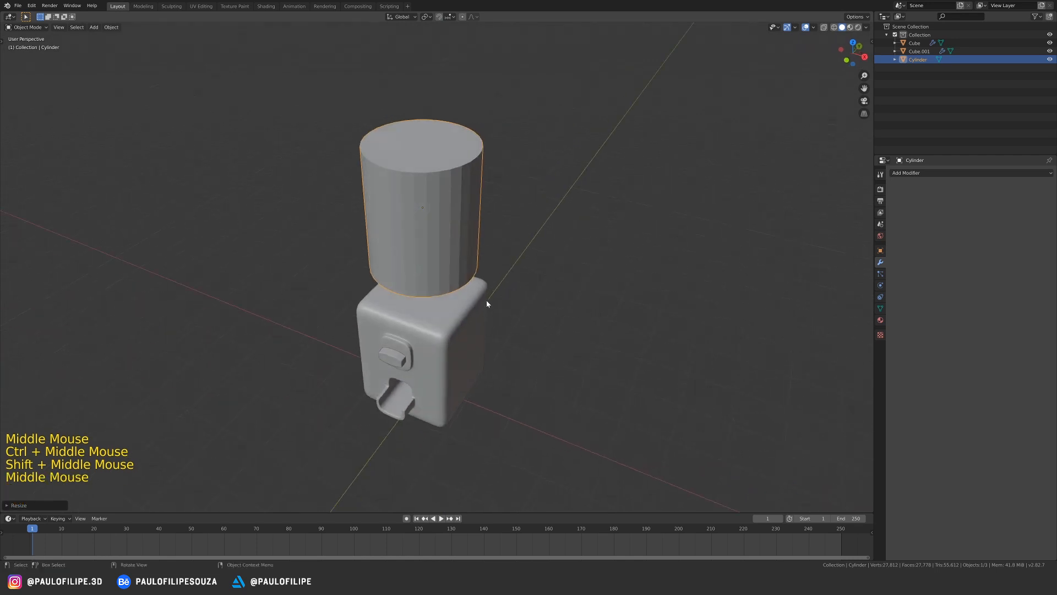
key(Tab)
key(3)
key(ctrl+z)
click(447, 154)
key(x)
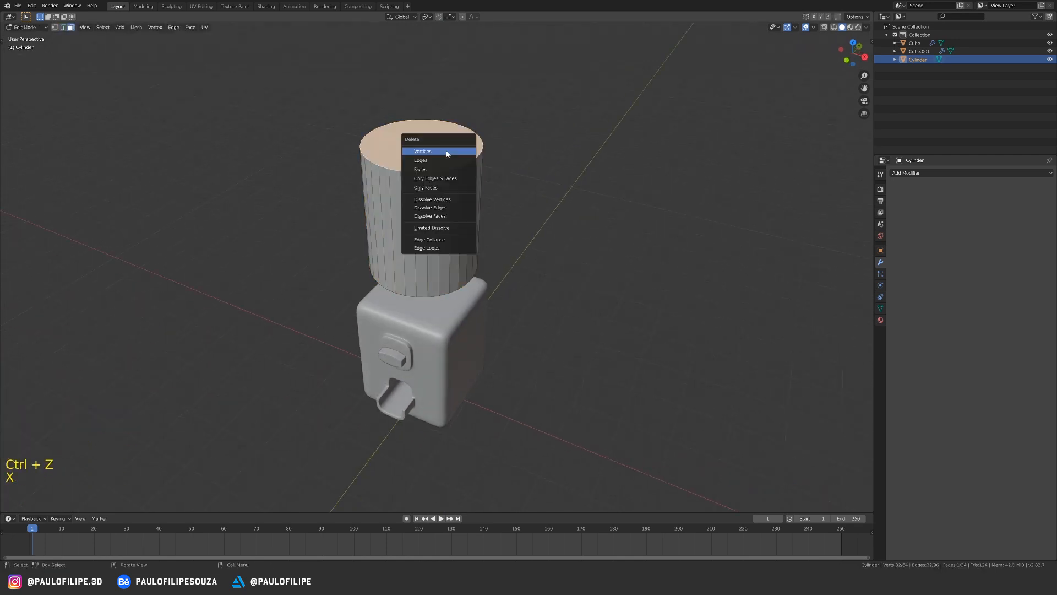
click(423, 169)
- Delete the cylinder's bottom cap face to leave an open tube and return to Object Mode
middle_drag(423, 169, 457, 182)
click(436, 219)
key(x)
click(436, 218)
middle_drag(460, 220, 468, 210)
key(Tab)
middle_drag(503, 243, 479, 198)
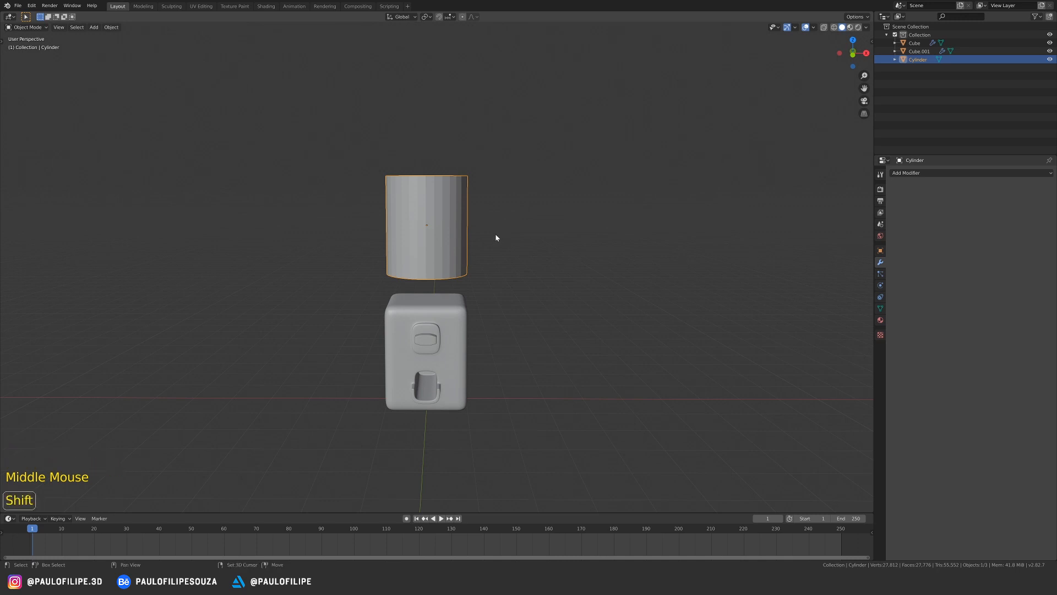
- Add a UV sphere and move it straight up along Z, above the open cylinder
key(shift+a)
click(553, 259)
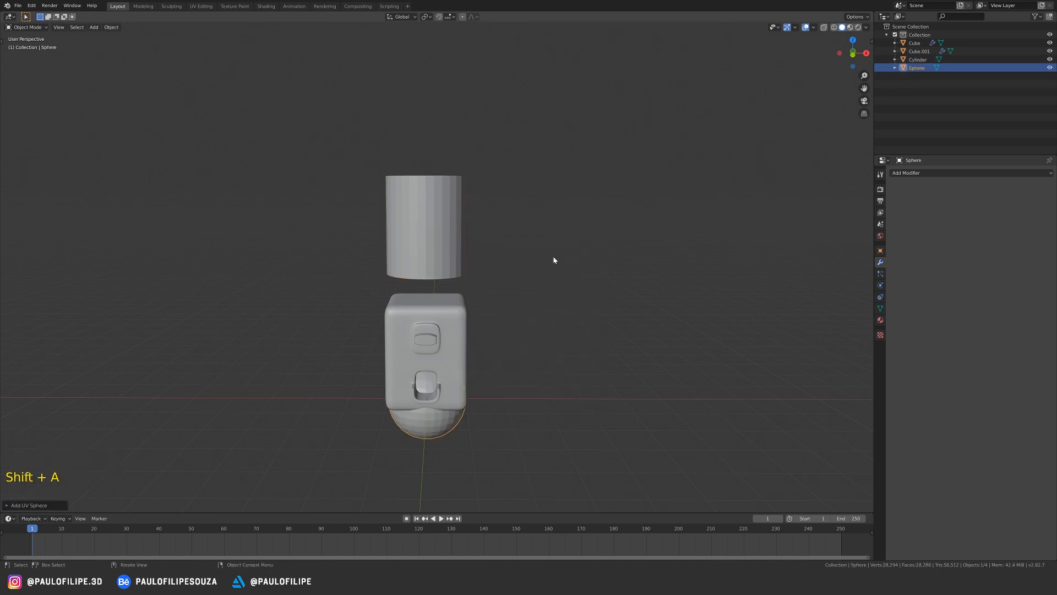
key(KP_1)
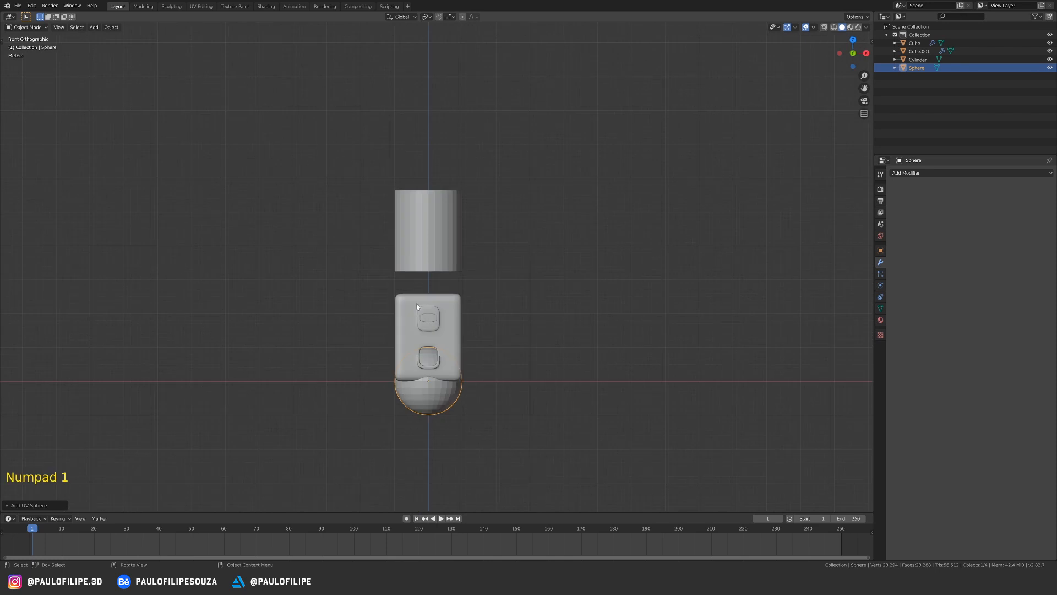
key(g)
click(556, 152)
shift+middle_drag(493, 180, 495, 288)
- Delete the sphere's lower half, including its middle ring of vertices faces below, using wireframe view to select through it
key(Tab)
ctrl+middle_drag(490, 236, 546, 275)
shift+middle_drag(537, 281, 551, 263)
key(1)
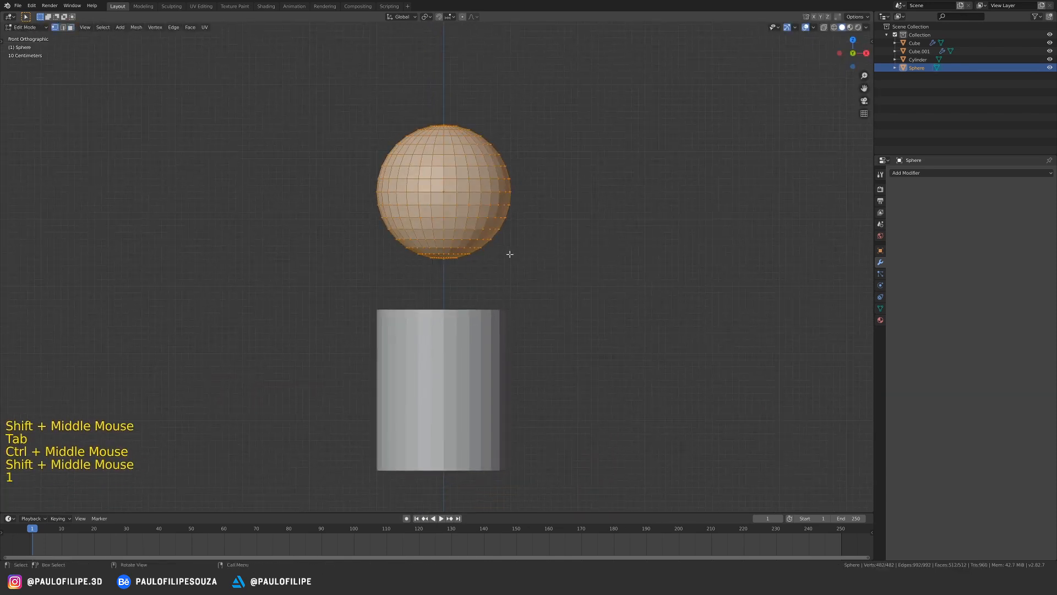
click(527, 242)
key(ctrl+z)
click(422, 256)
key(z)
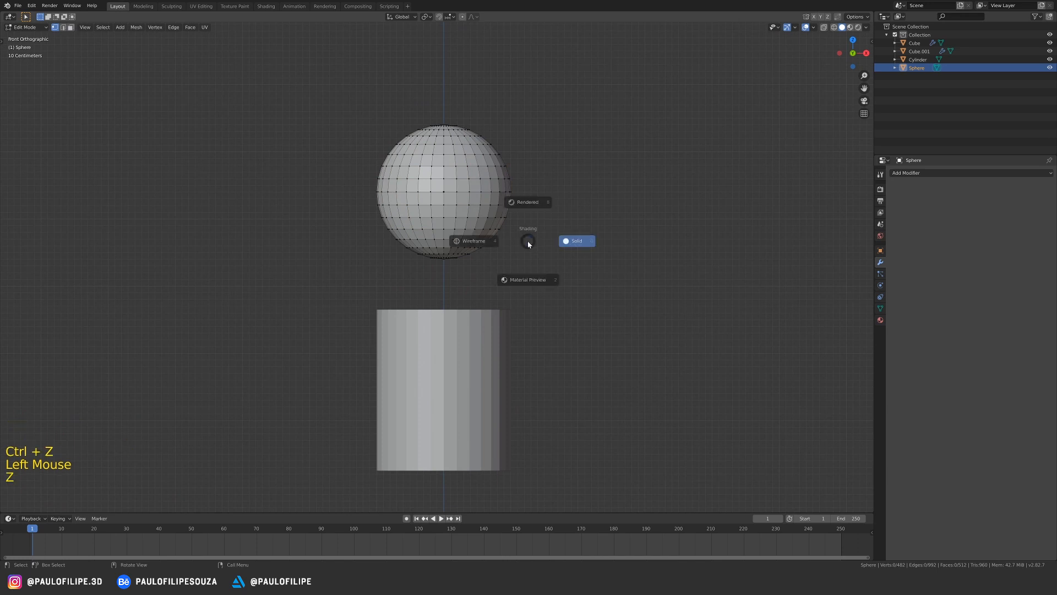
mouse_move(332, 286)
mouse_down()
mouse_move(548, 201)
mouse_move(553, 189)
mouse_up()
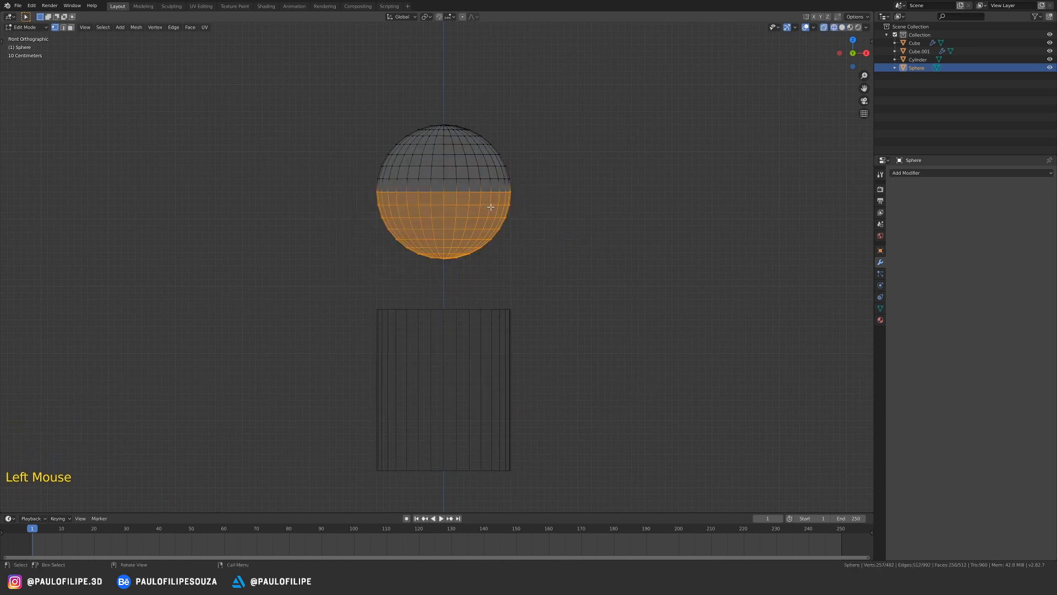
key(x)
click(492, 208)
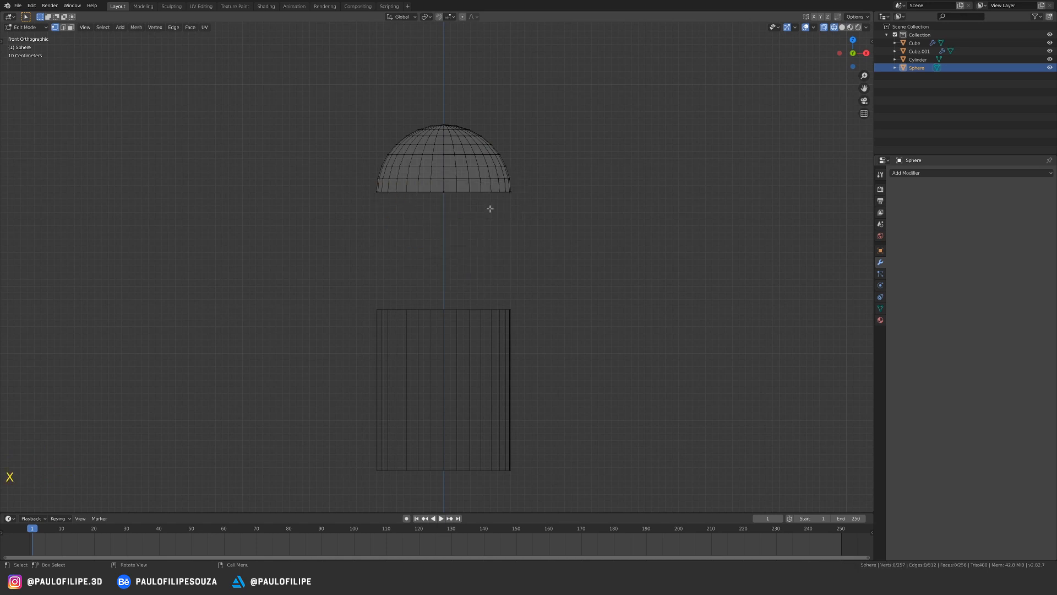
key(Tab)
- Return to solid shading and flatten the half sphere into a shallow dome, scaled along Z to about 0.19
key(z)
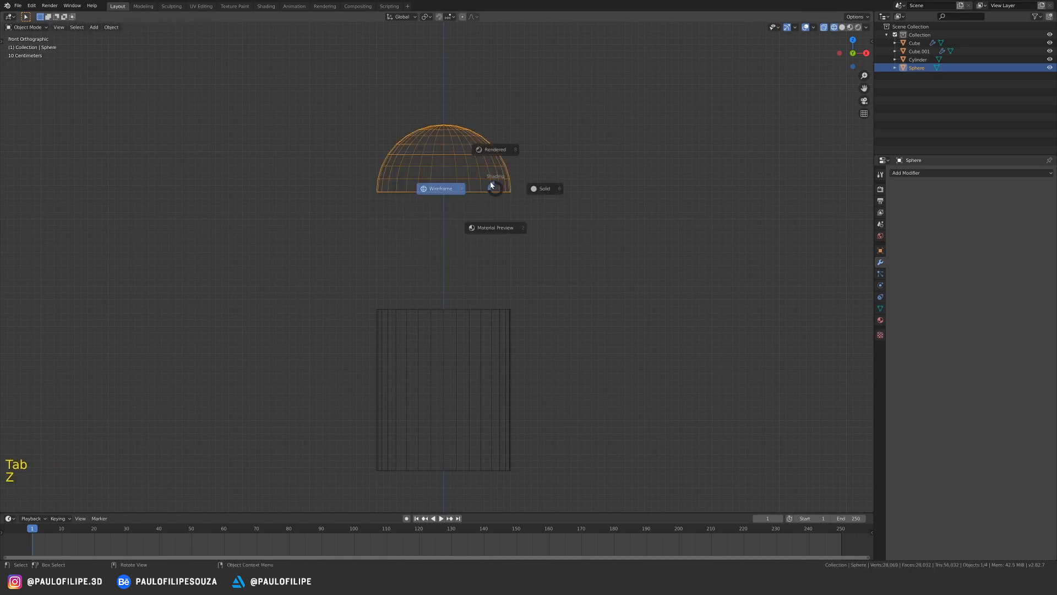
click(590, 186)
key(s)
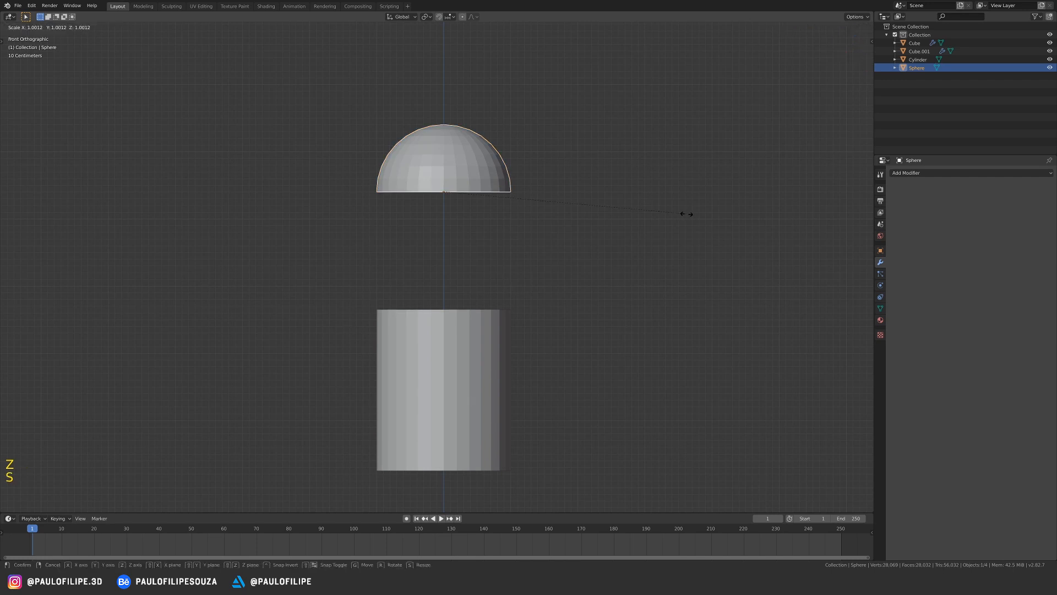
key(z)
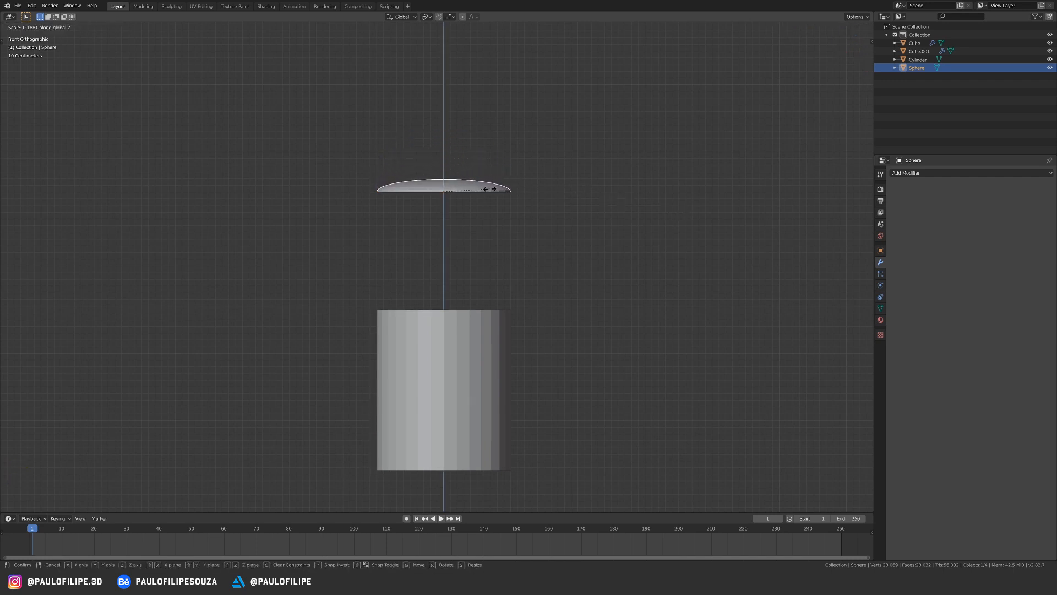
click(489, 189)
mouse_move(486, 204)
ctrl+middle_down()
mouse_move(496, 262)
mouse_move(489, 224)
ctrl+middle_up()
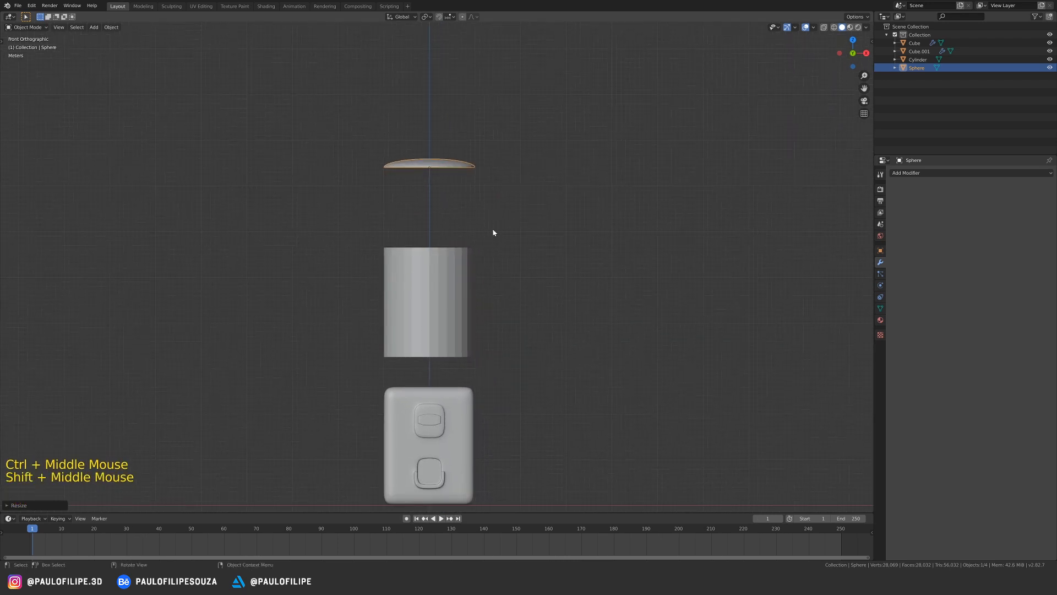
- Duplicate the shallow dome and place the copy along Z between the cylinder and the block
key(shift+d)
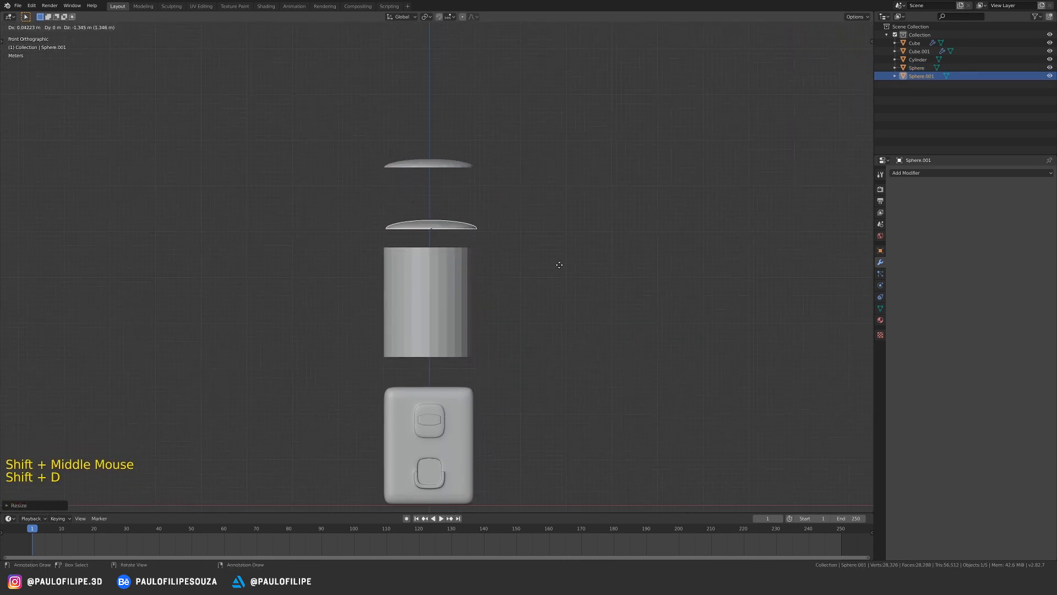
click(556, 413)
middle_drag(556, 413, 537, 363)
shift+middle_drag(537, 363, 564, 321)
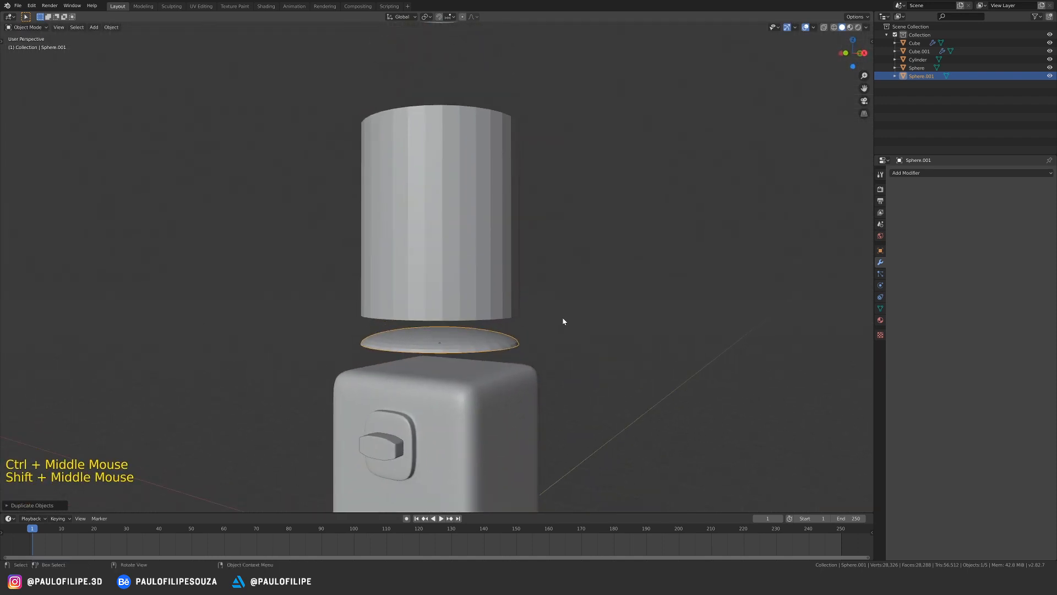
- Flip the duplicated dome upside down by scaling it -1 along Z, and deselect it
key(s)
text(z)
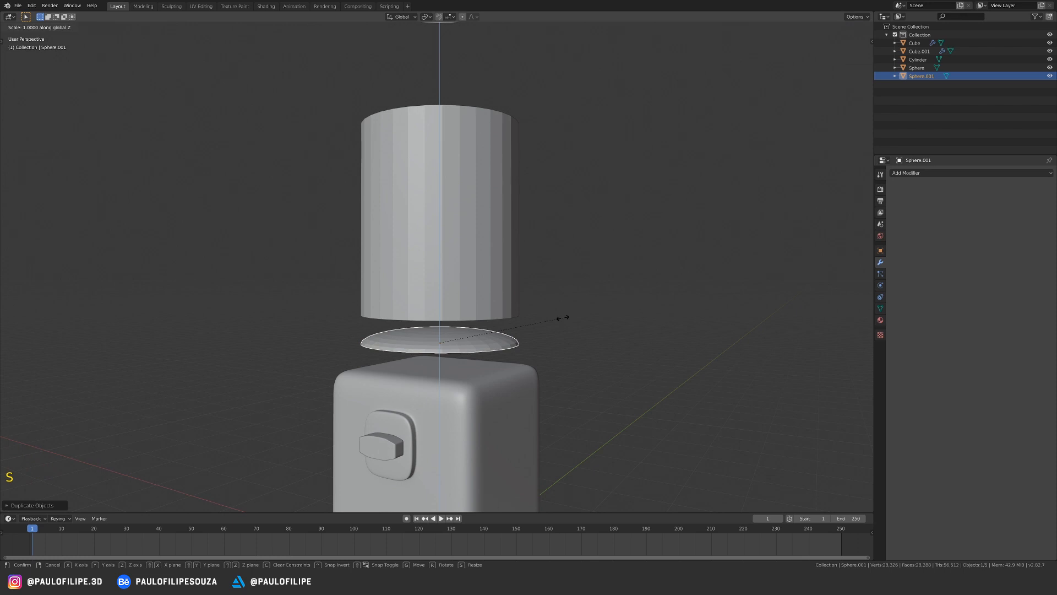
text(-1)
key(Return)
ctrl+middle_drag(589, 254, 545, 231)
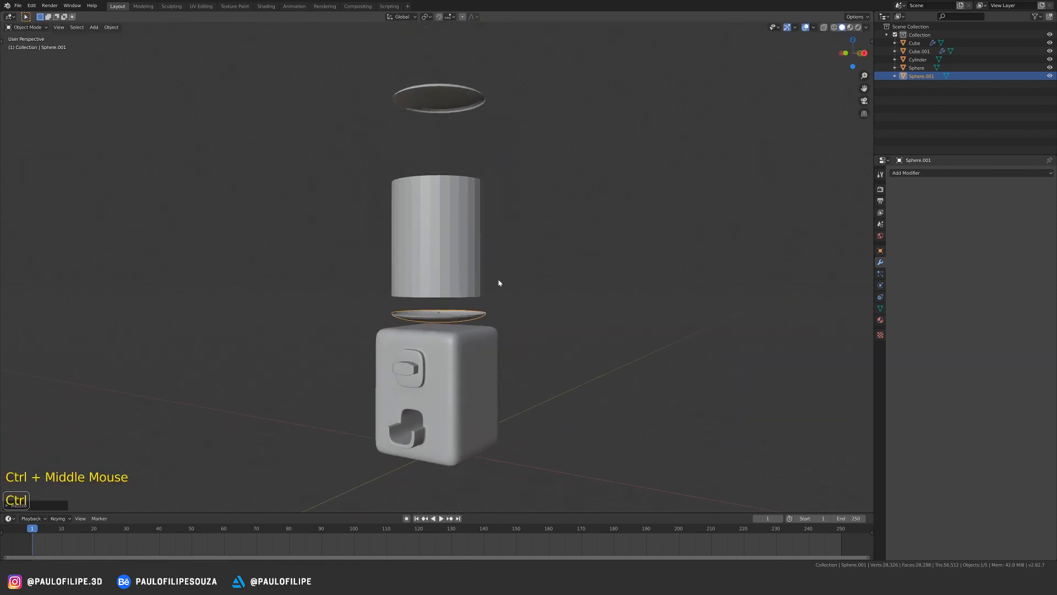
click(540, 229)
- Move the flipped dome up along Z, leaving a narrow gap below the cylinder's lower rim
key(KP_1)
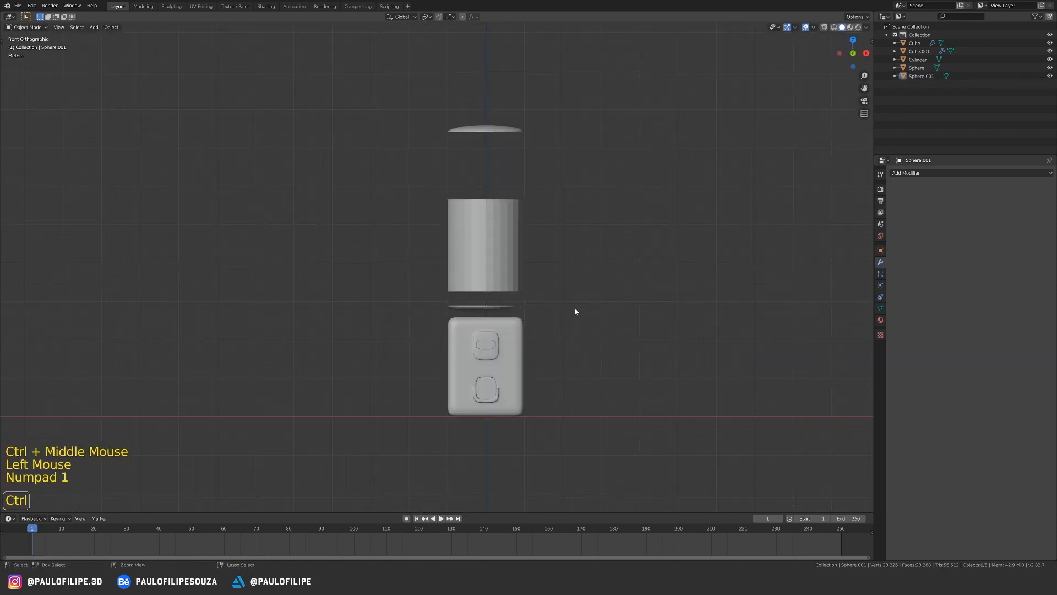
ctrl+middle_drag(576, 307, 540, 370)
click(543, 366)
key(g)
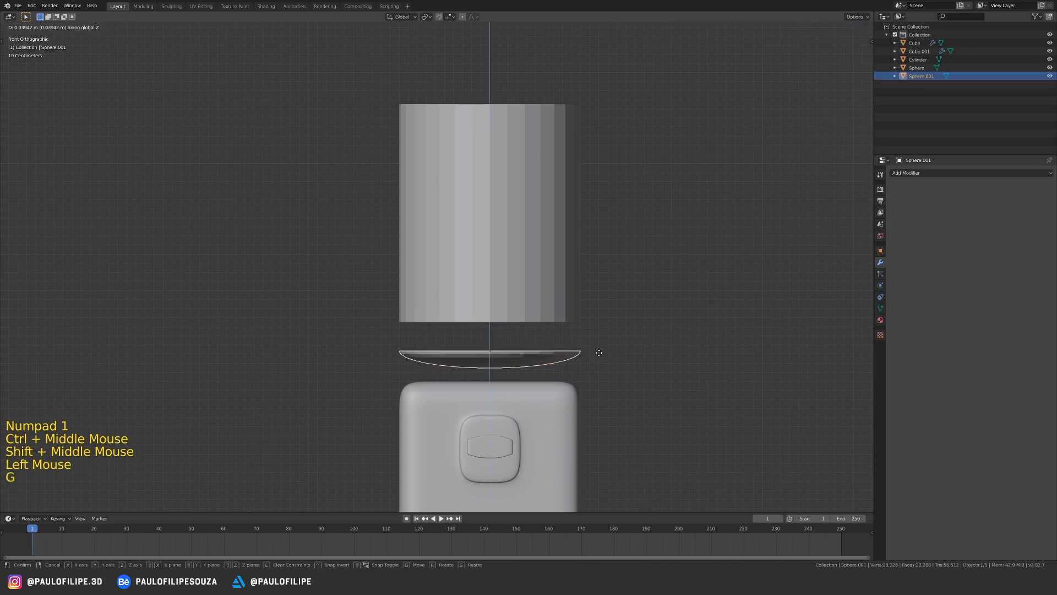
key(z)
click(598, 336)
shift+middle_drag(593, 319, 578, 381)
- Move the upper dome down about 1.6 m along Z, leaving a narrow gap above the cylinder's upper rim
ctrl+middle_drag(568, 268, 555, 224)
click(492, 78)
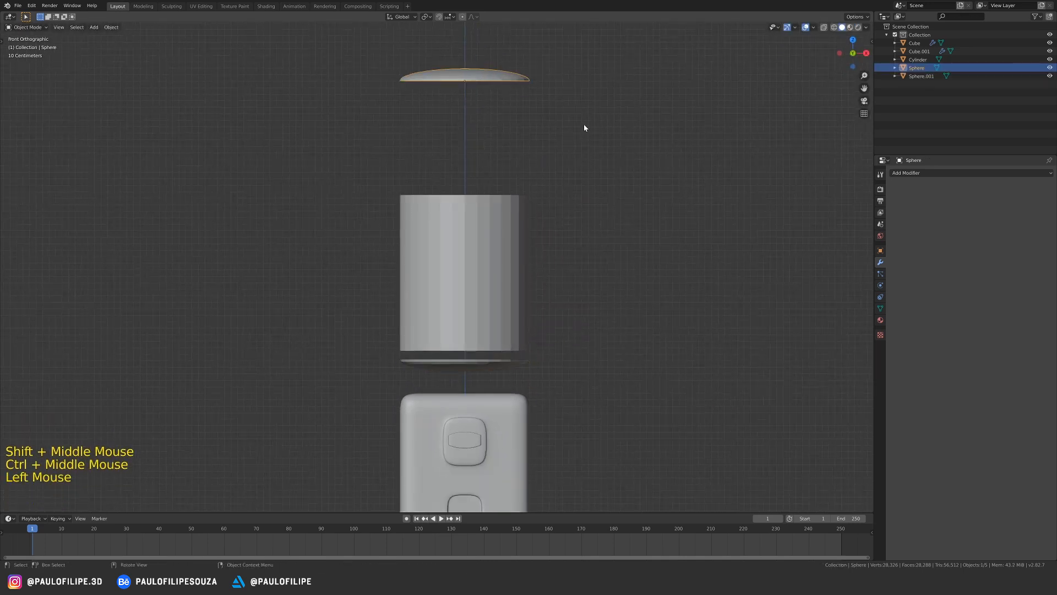
key(g)
key(z)
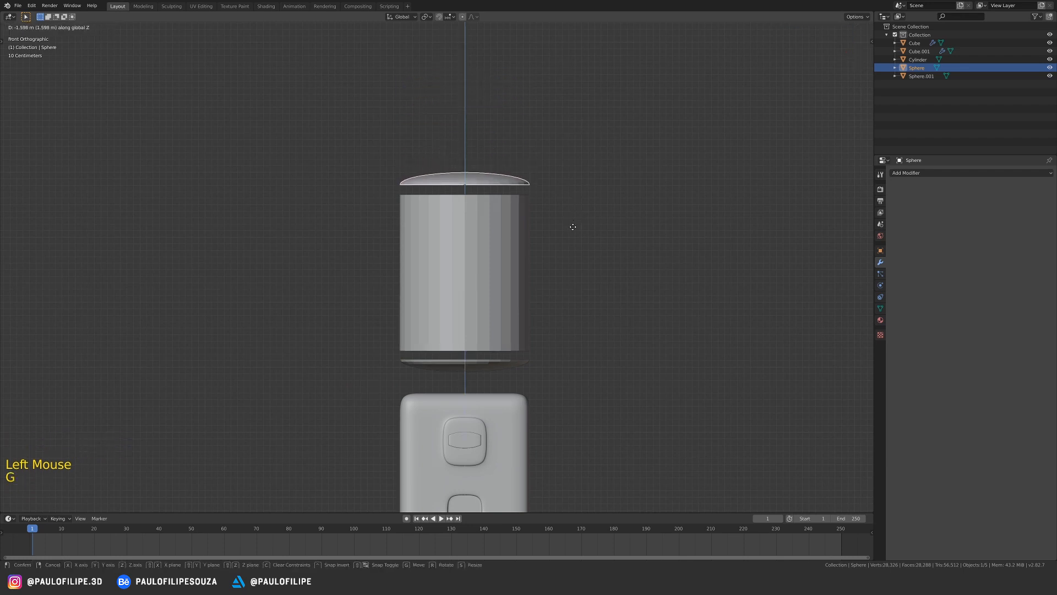
click(572, 232)
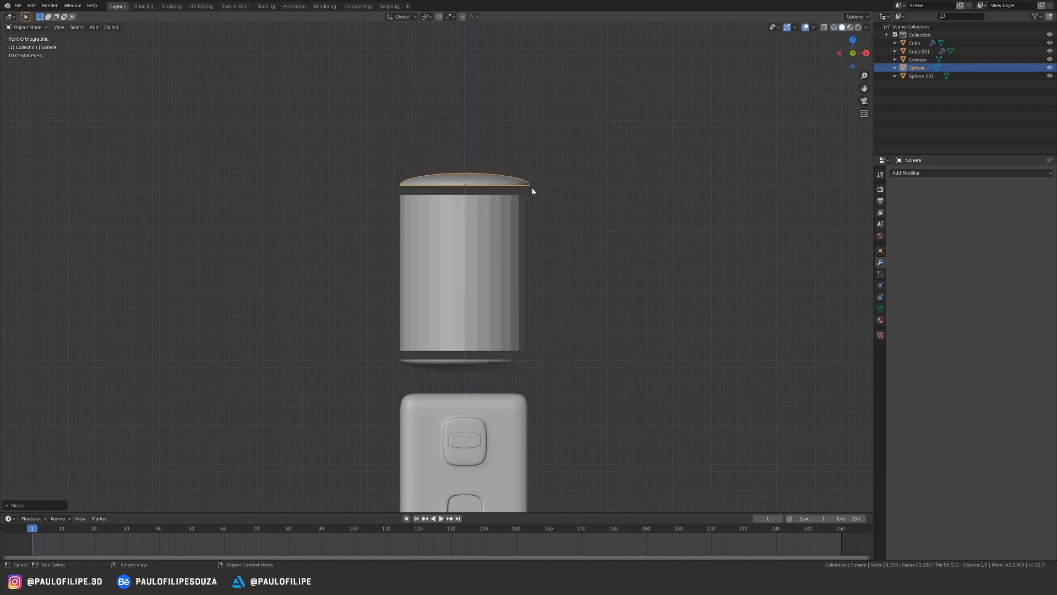
- Join the upper dome, the cylinder and the lower dome into one object
shift+click(492, 207)
shift+click(487, 365)
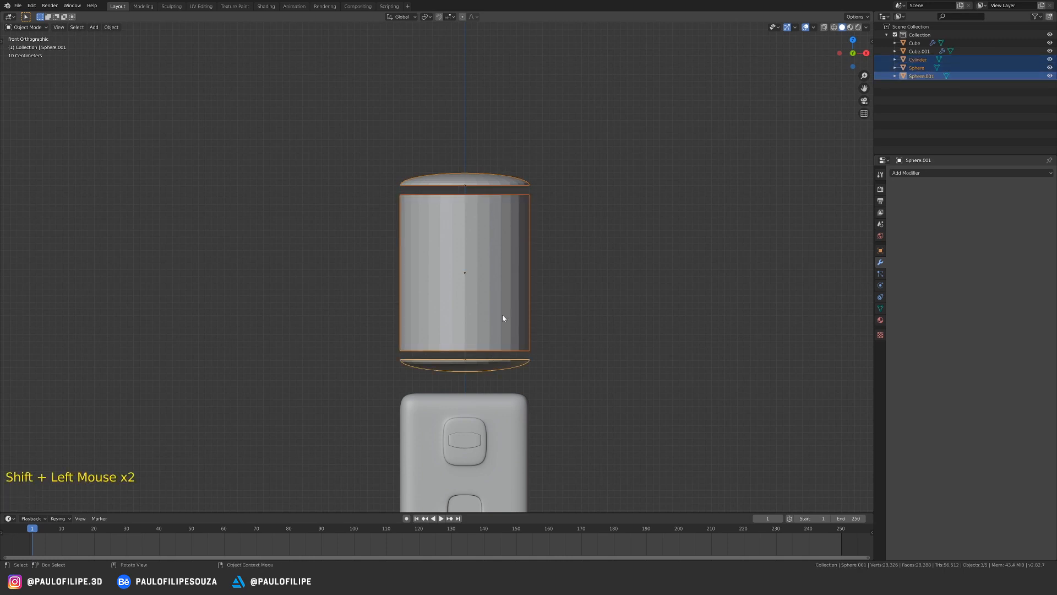
ctrl+middle_drag(503, 316, 524, 267)
key(ctrl+j)
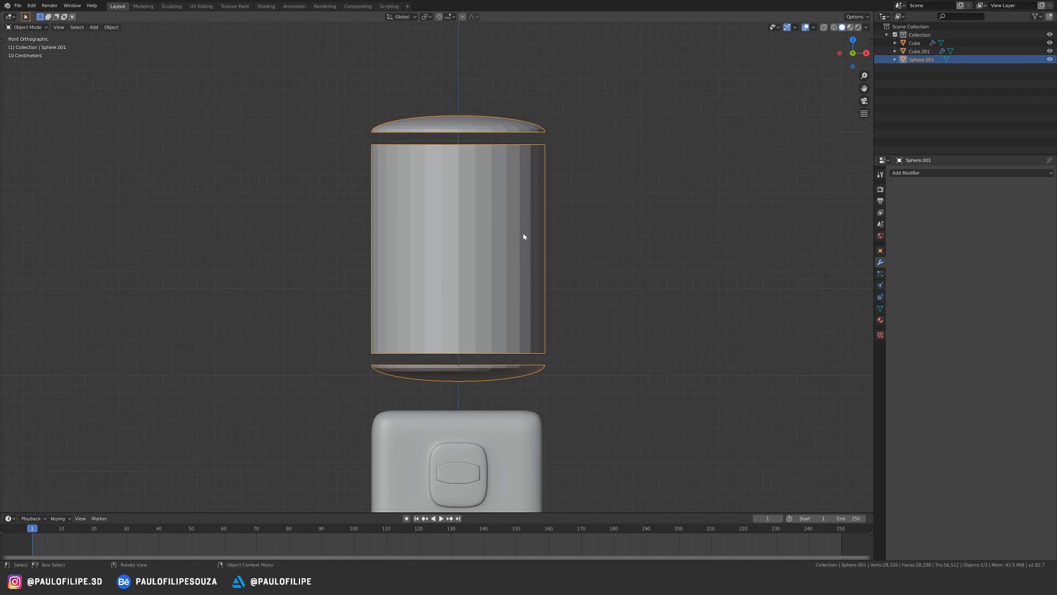
- Bridge the upper dome's rim edge loop with the cylinder's top edge loop
key(Tab)
click(586, 229)
middle_drag(586, 229, 487, 185)
key(2)
alt+click(487, 185)
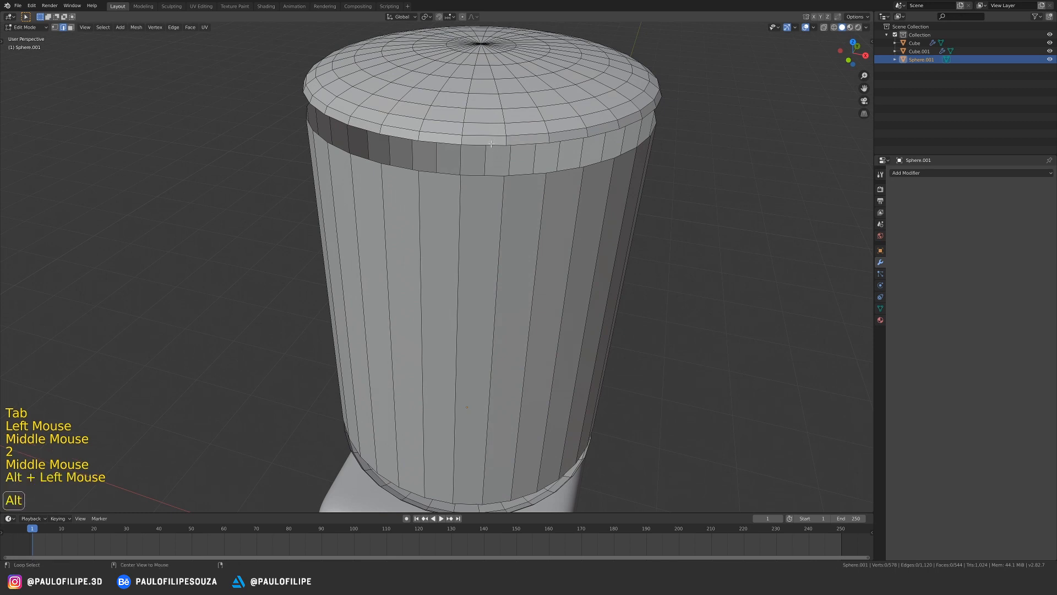
alt+shift+click(486, 190)
key(ctrl+e)
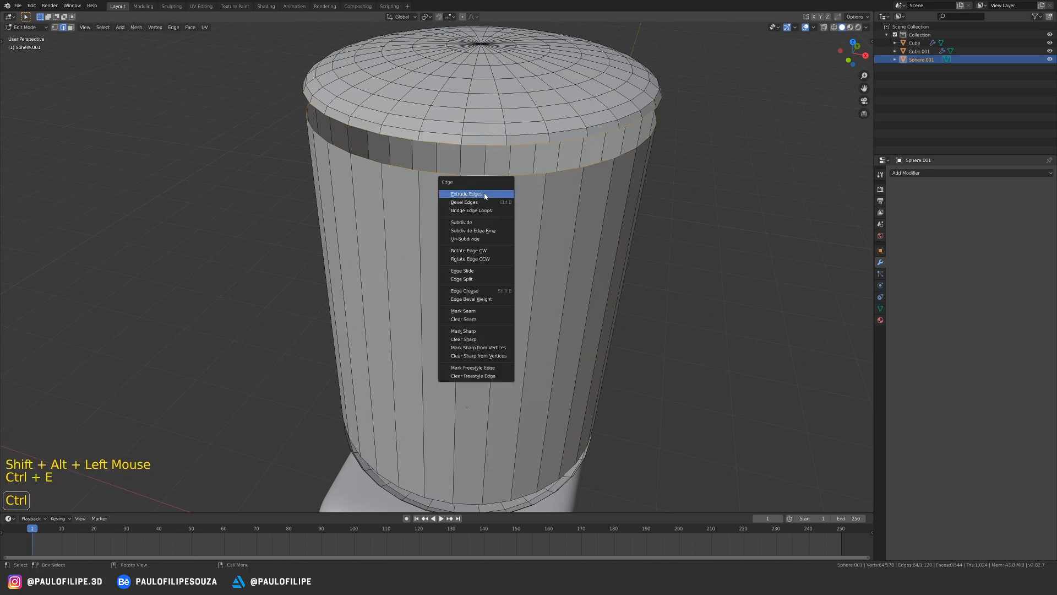
click(485, 214)
- Bridge the cylinder's bottom edge loop with the lower dome's rim loop and return to Object Mode
ctrl+middle_drag(484, 214, 476, 278)
shift+middle_drag(477, 320, 477, 182)
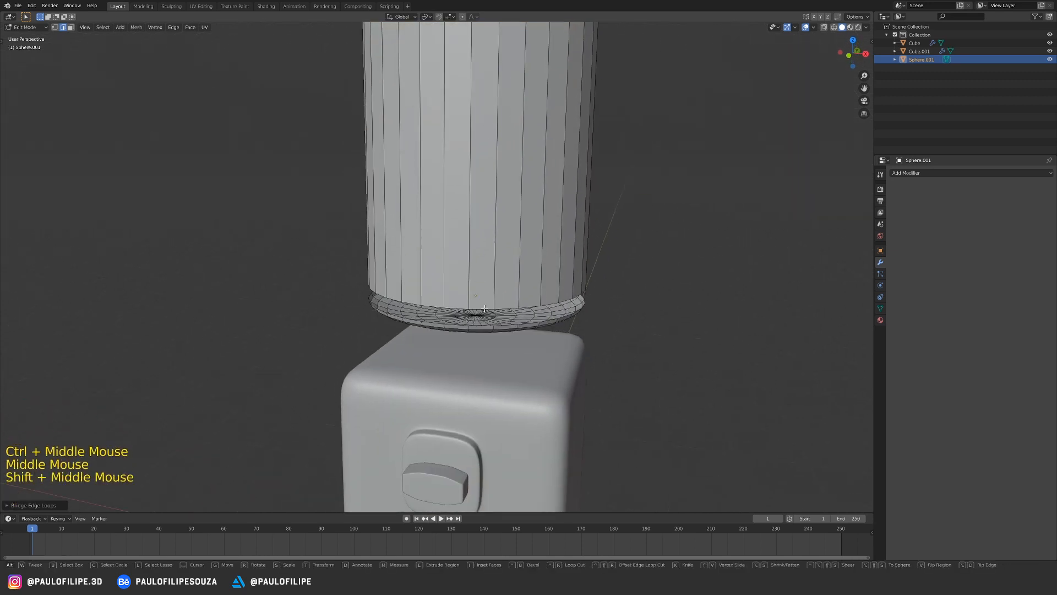
alt+click(483, 307)
middle_drag(483, 308, 480, 331)
alt+shift+click(480, 331)
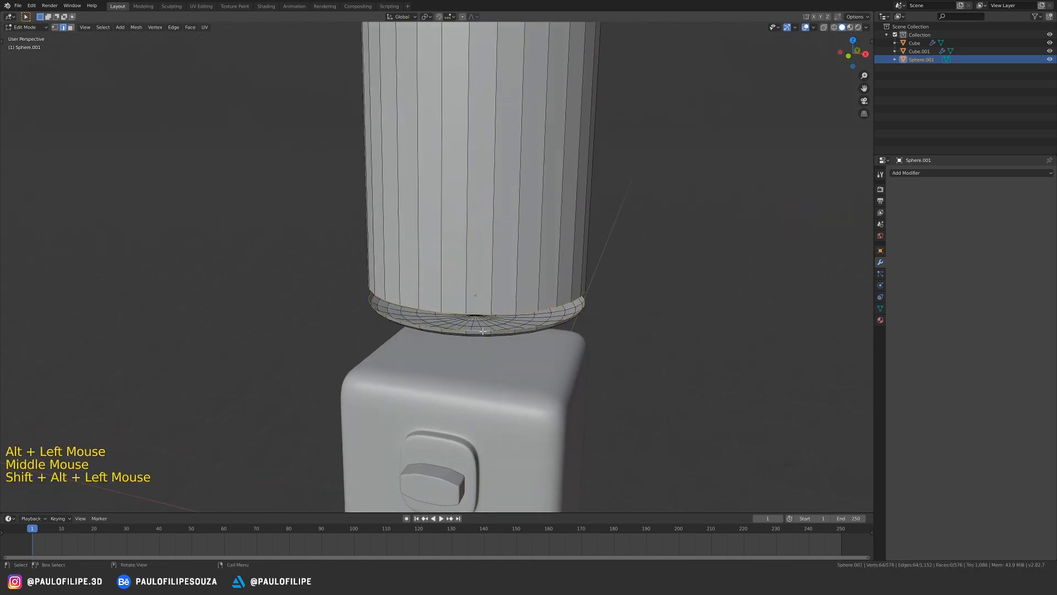
key(ctrl+e)
click(485, 329)
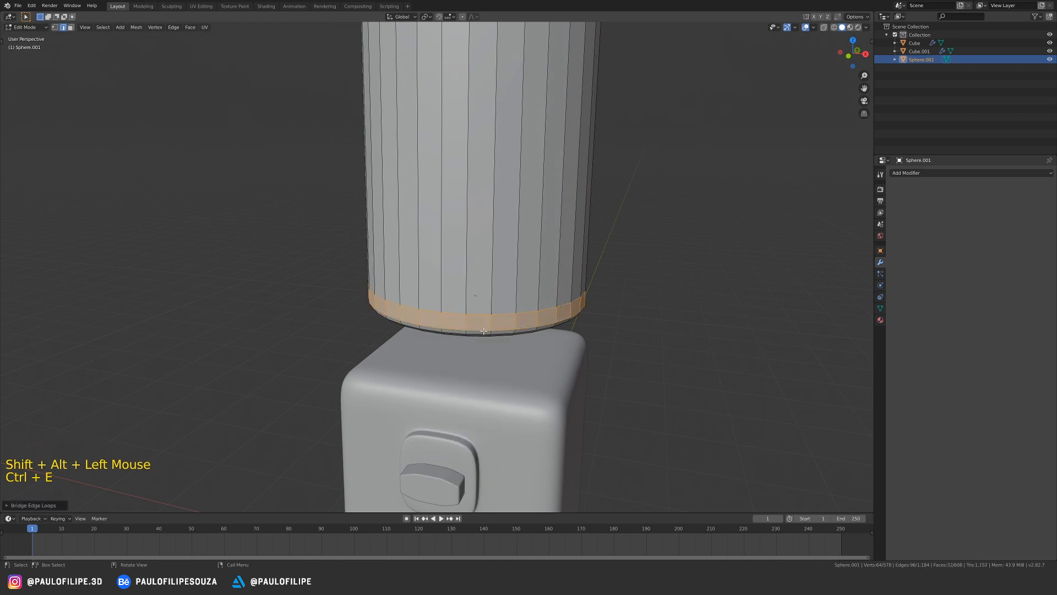
key(Tab)
- Add a level 2 Subdivision Surface modifier to the joined container and shade it smooth
ctrl+middle_drag(483, 328, 473, 288)
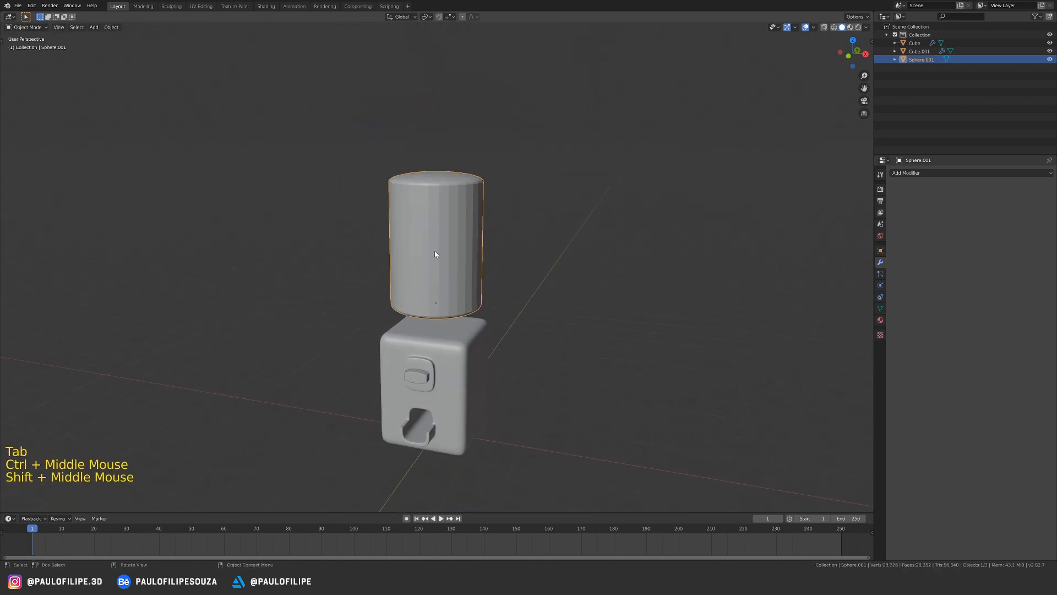
key(ctrl+2)
right_click(449, 243)
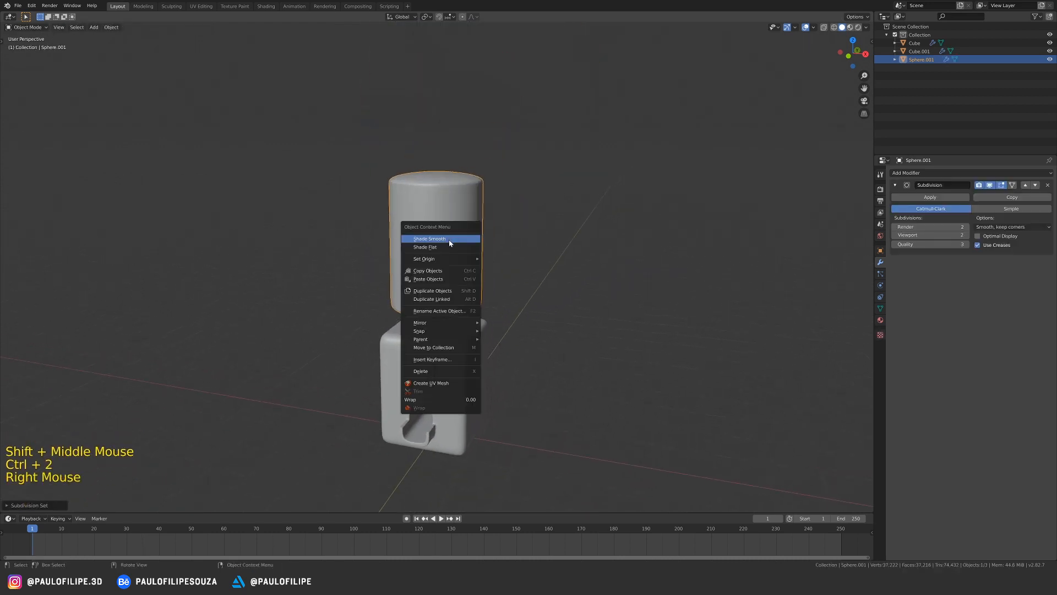
click(450, 240)
ctrl+middle_drag(449, 240, 496, 293)
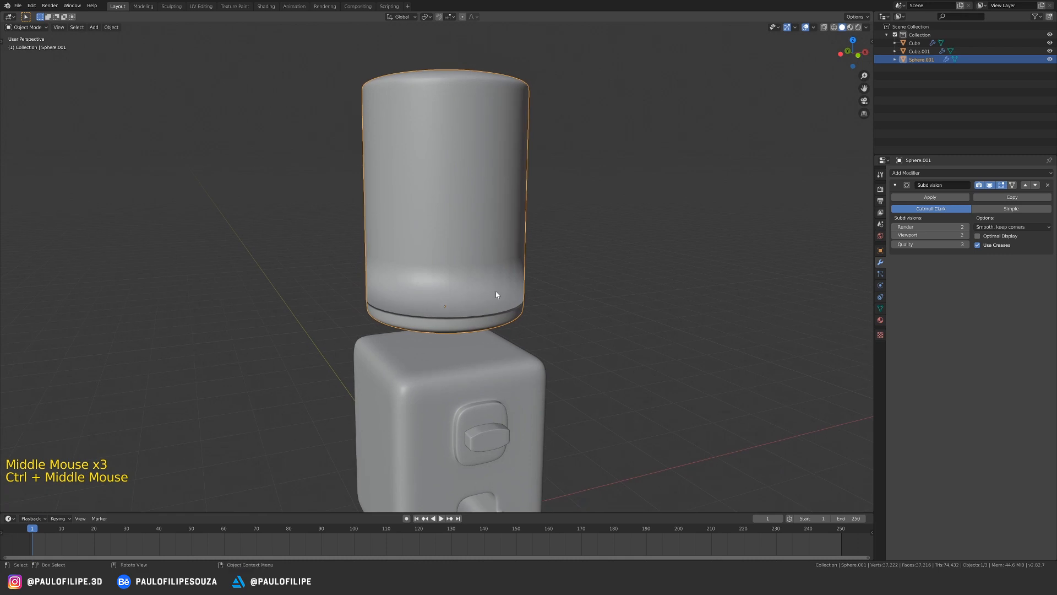
- Select the container's entire mesh in Edit Mode and recalculate its normals
key(Tab)
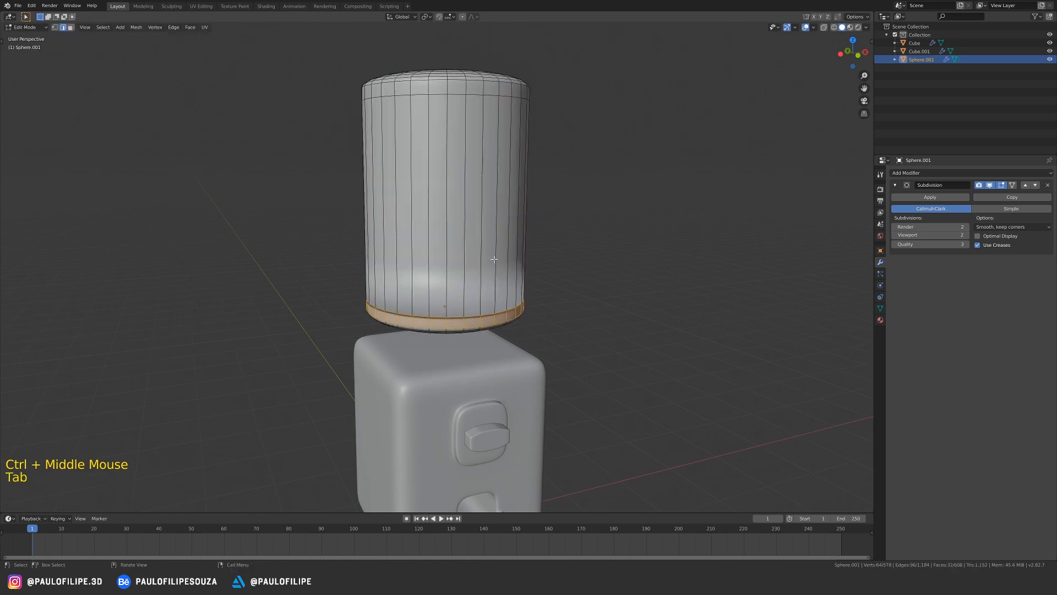
key(3)
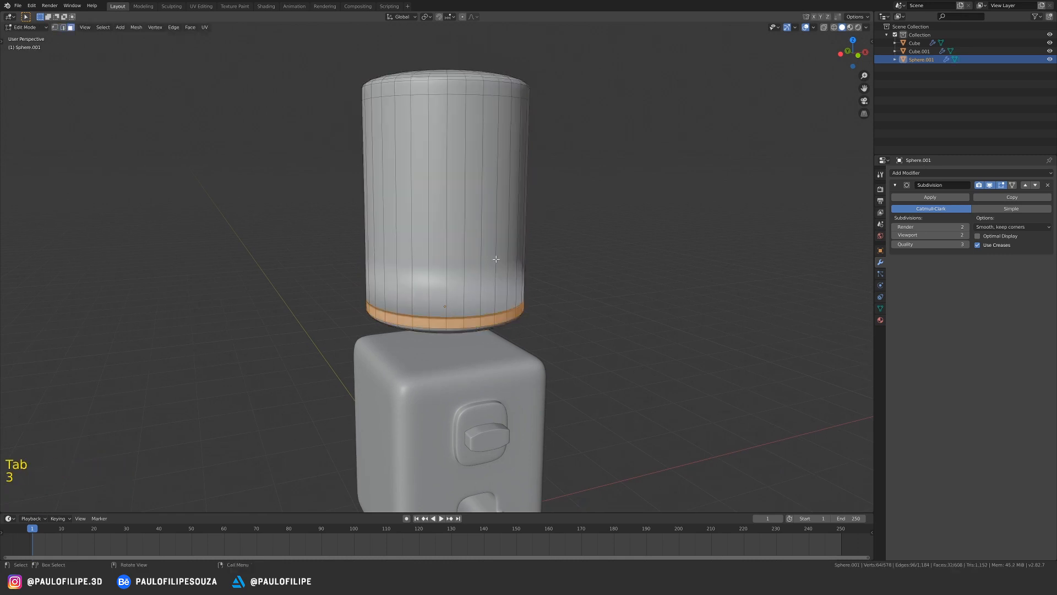
key(a)
key(shift+n)
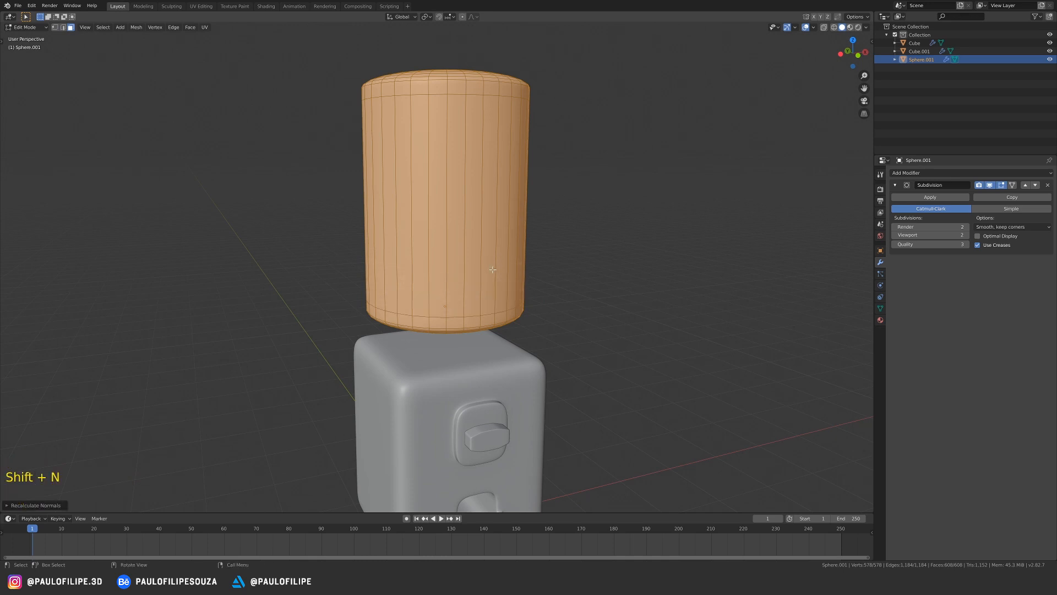
- Leave Edit Mode and set the container's viewport display to Wire so its interior can be seen
key(Tab)
middle_drag(573, 256, 563, 269)
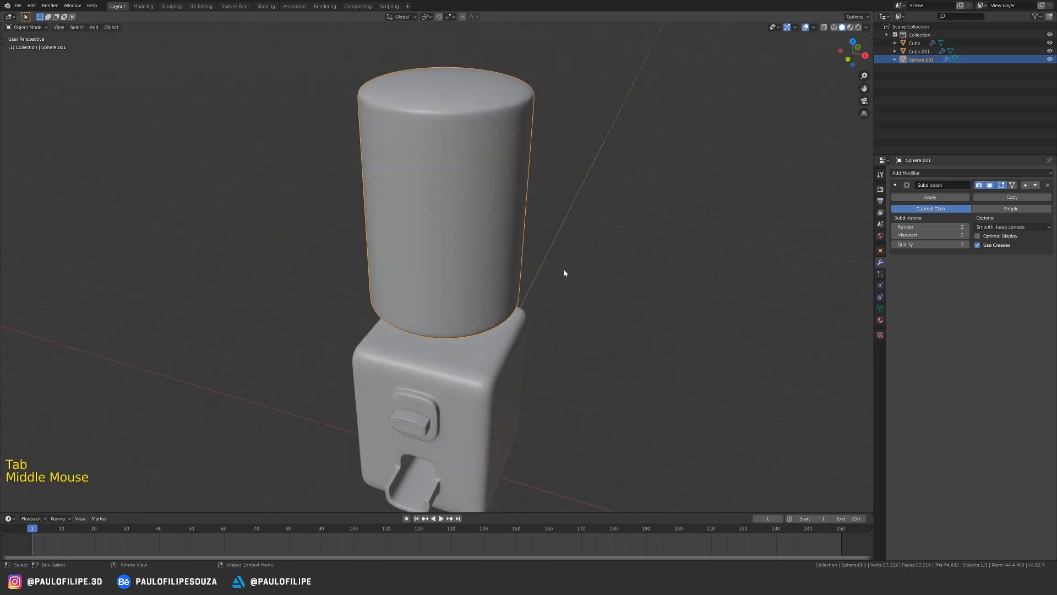
middle_drag(504, 304, 447, 271)
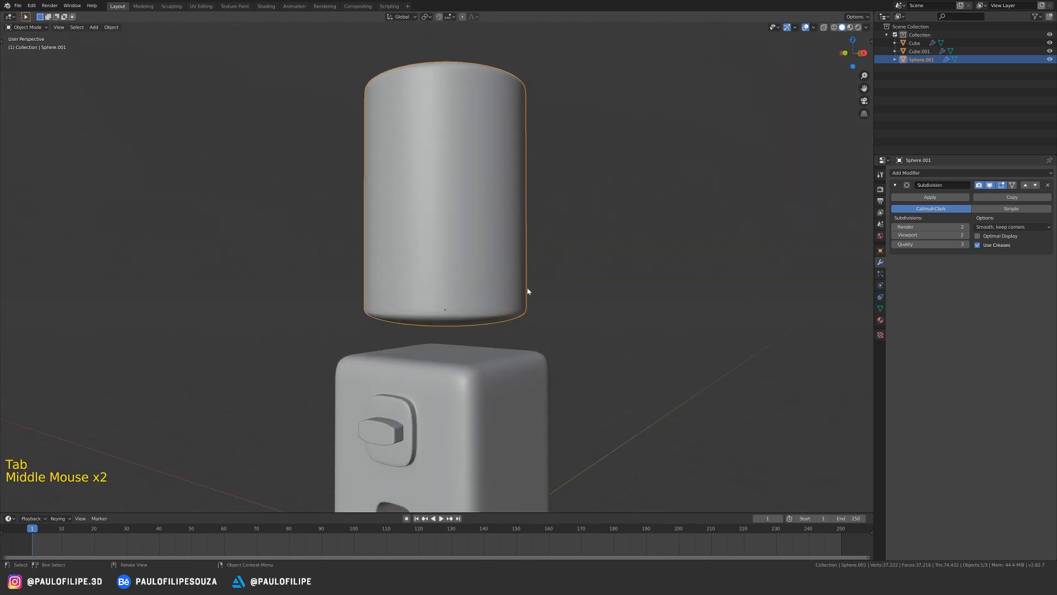
mouse_move(528, 292)
ctrl+middle_down()
mouse_move(477, 262)
mouse_move(524, 292)
ctrl+middle_up()
key(KP_1)
ctrl+middle_drag(540, 308, 571, 268)
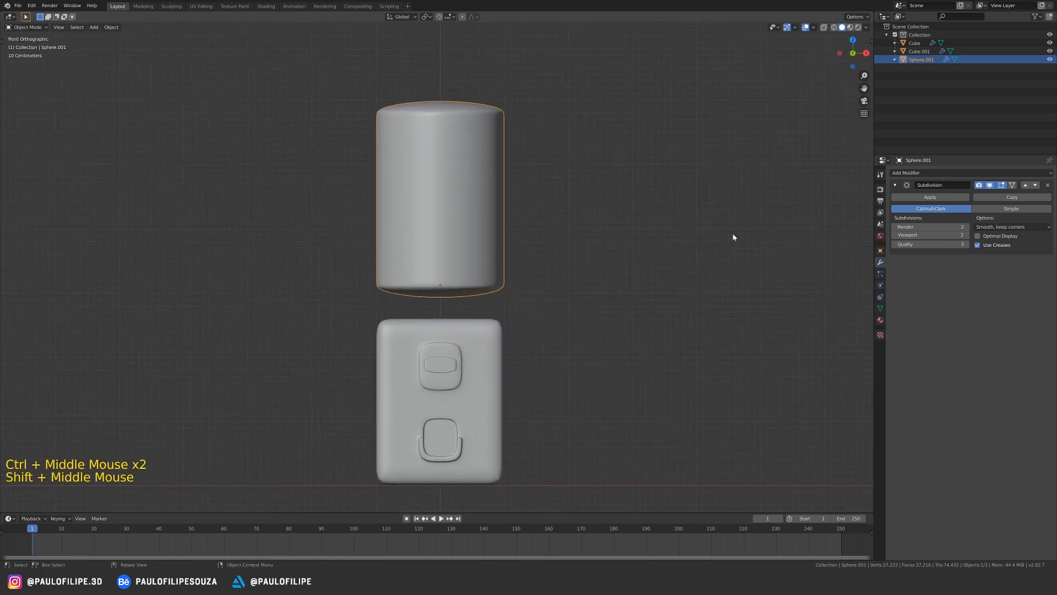
click(880, 225)
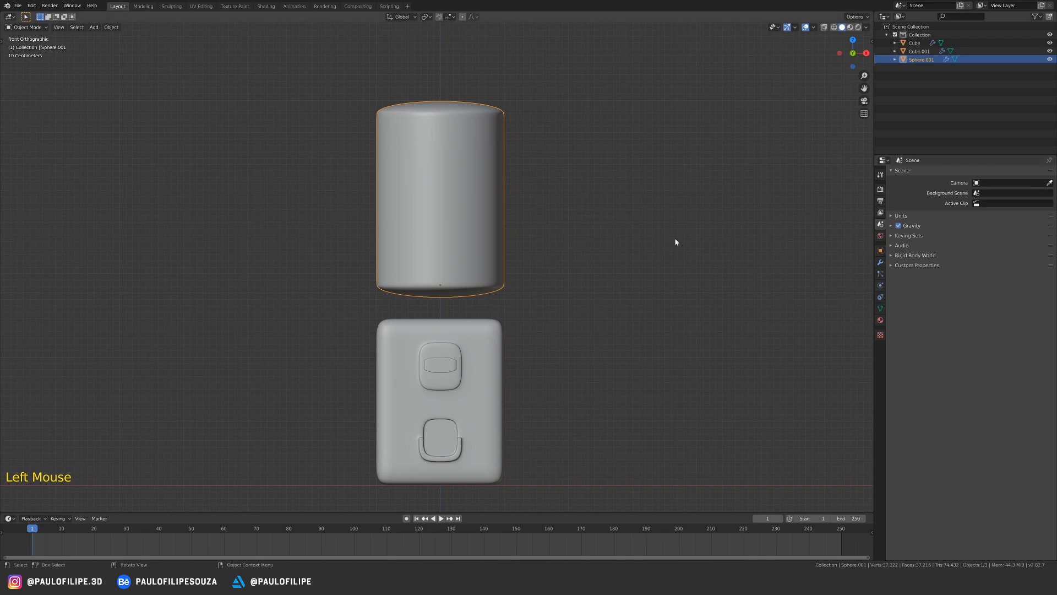
click(882, 252)
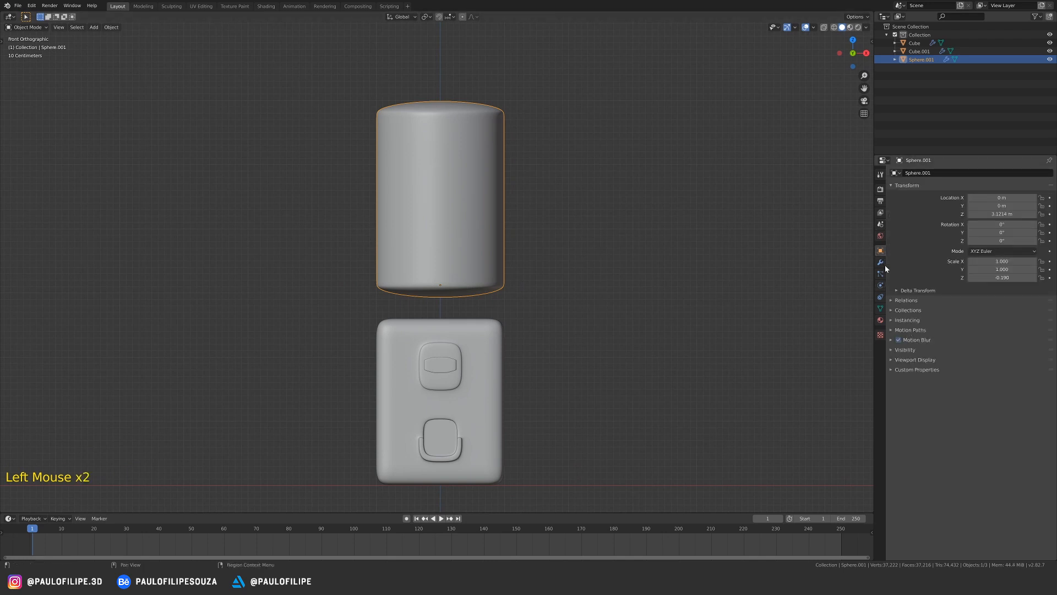
click(926, 360)
click(1006, 400)
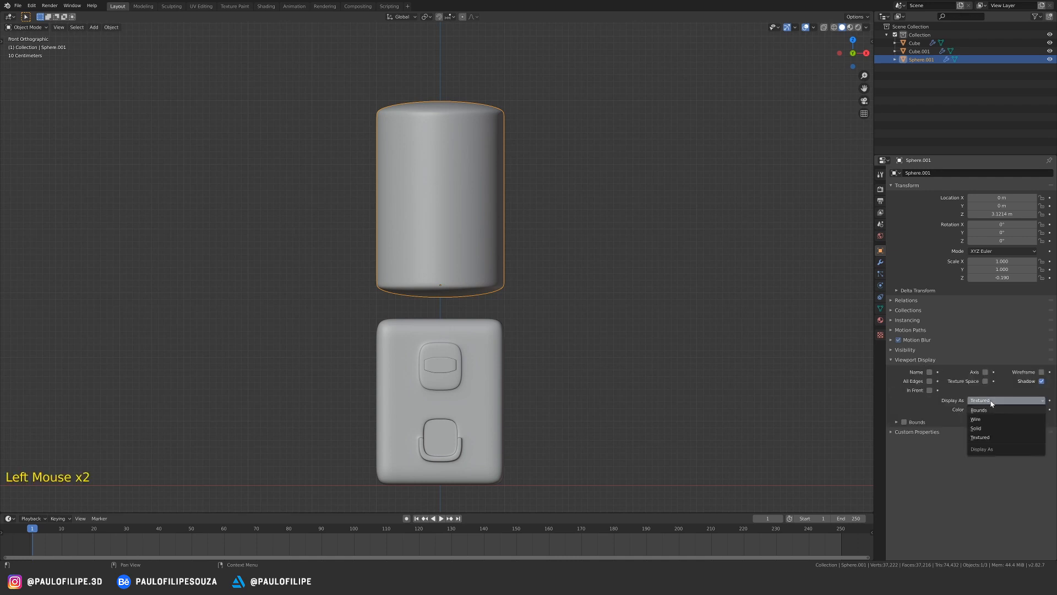
click(990, 420)
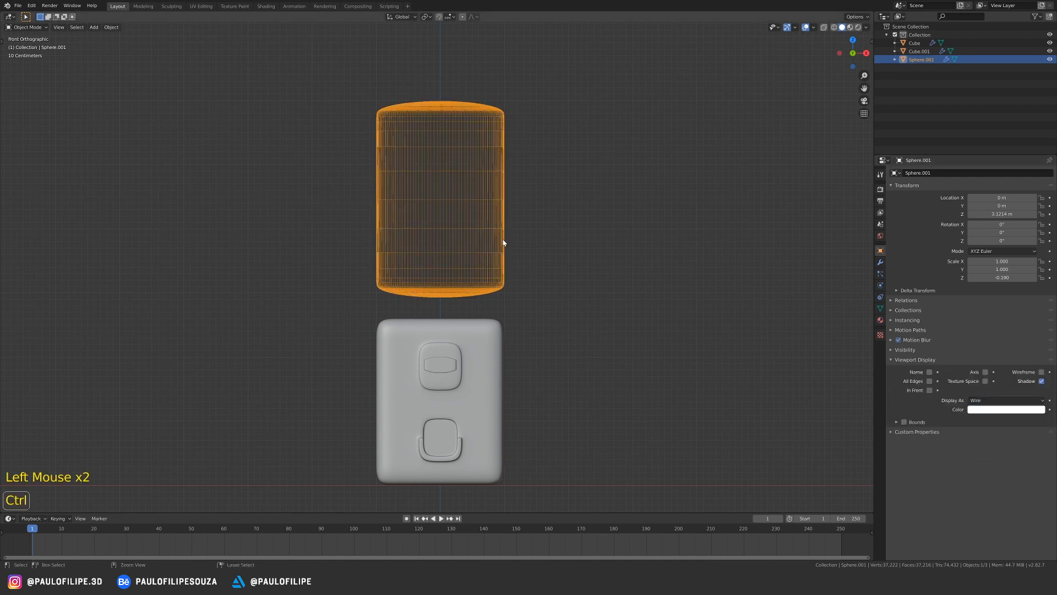
- Add a Solidify modifier to the container with a thickness of 0.03 m
ctrl+middle_drag(503, 239, 616, 246)
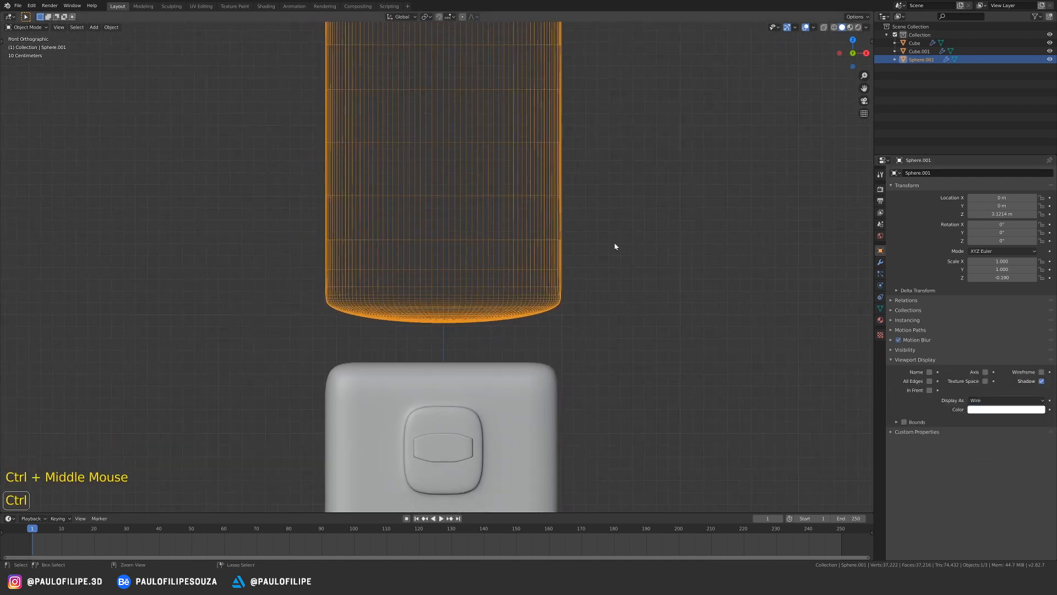
click(881, 263)
click(930, 173)
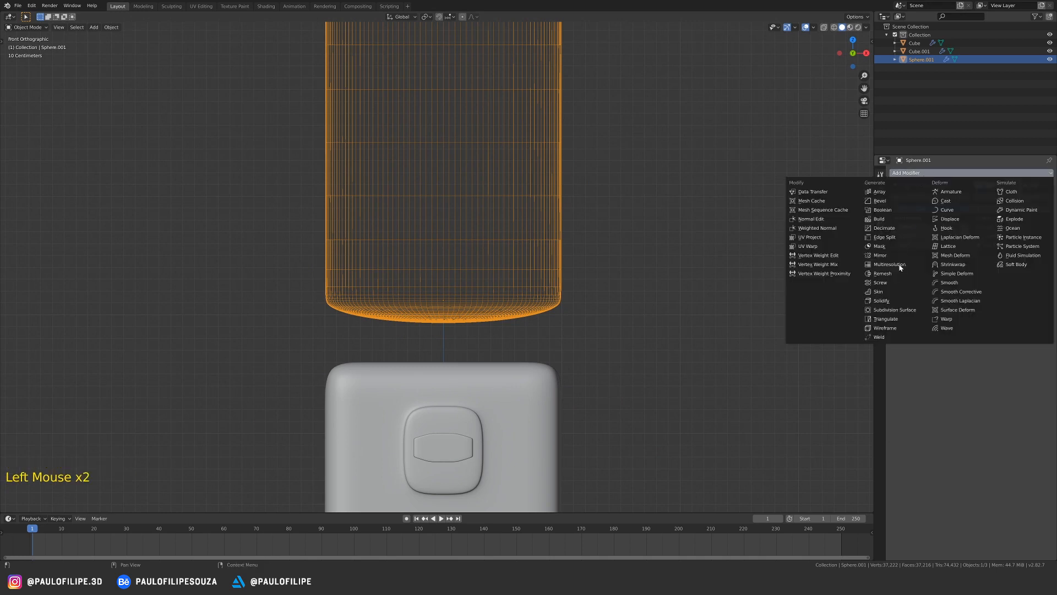
click(896, 304)
shift+middle_drag(611, 273, 616, 325)
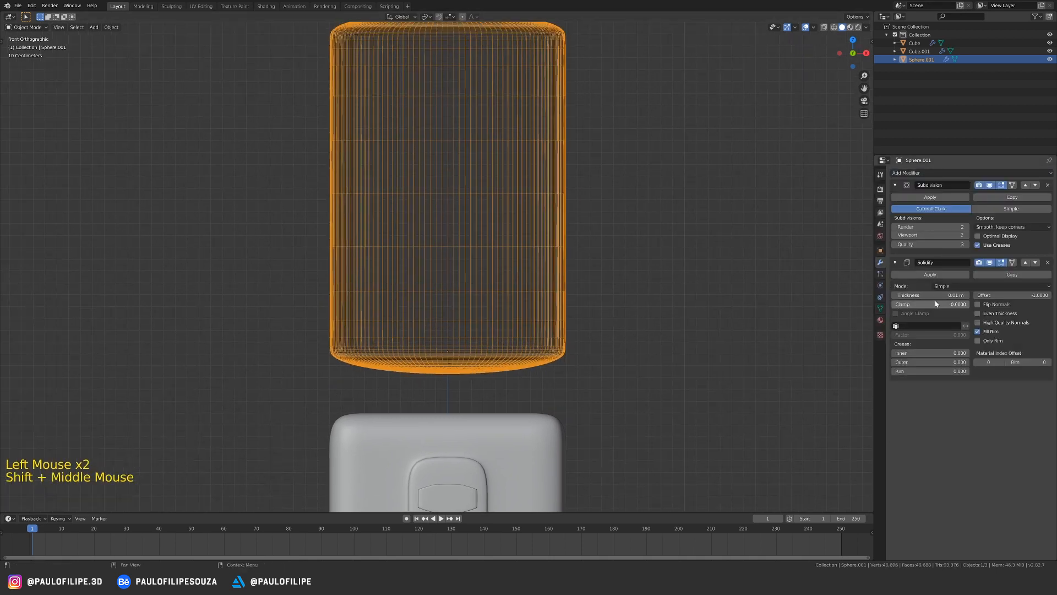
click(938, 295)
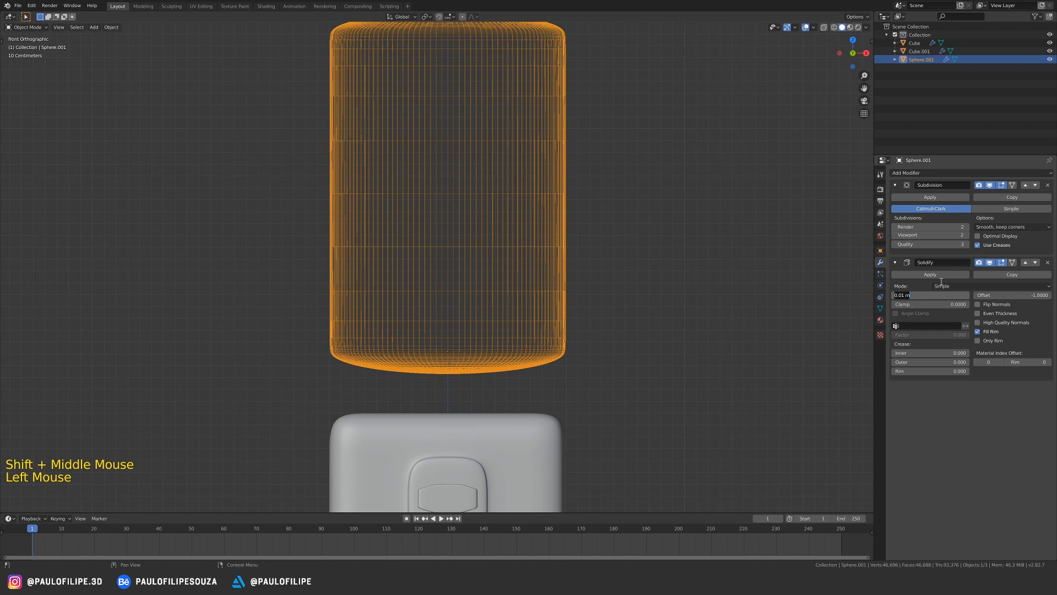
text(0.03)
key(Return)
click(670, 268)
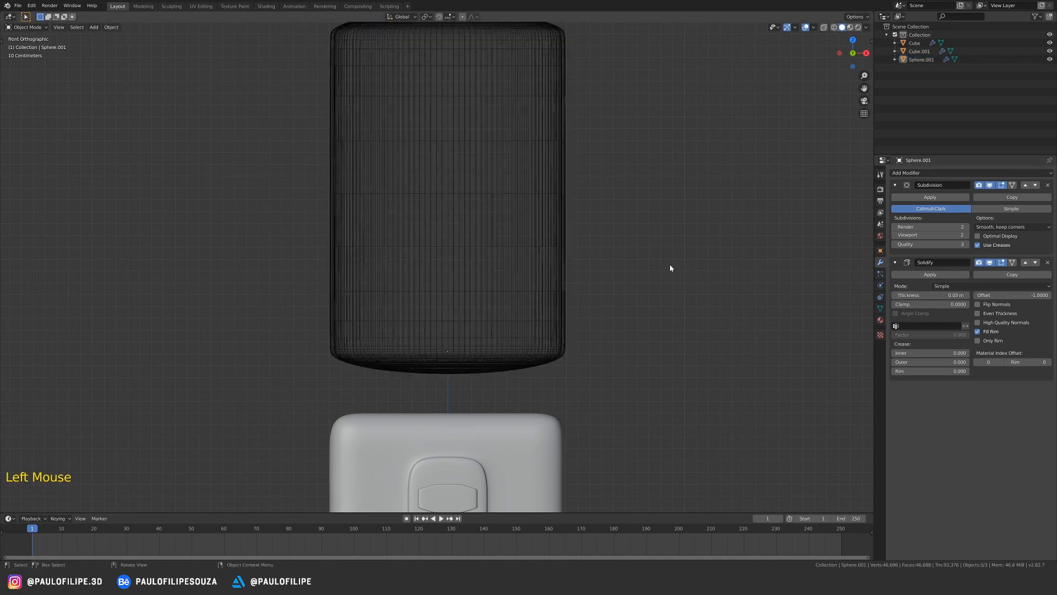
- Lower the container about 0.4 m along Z so it rests on top of the block
ctrl+middle_drag(670, 268, 485, 268)
click(485, 268)
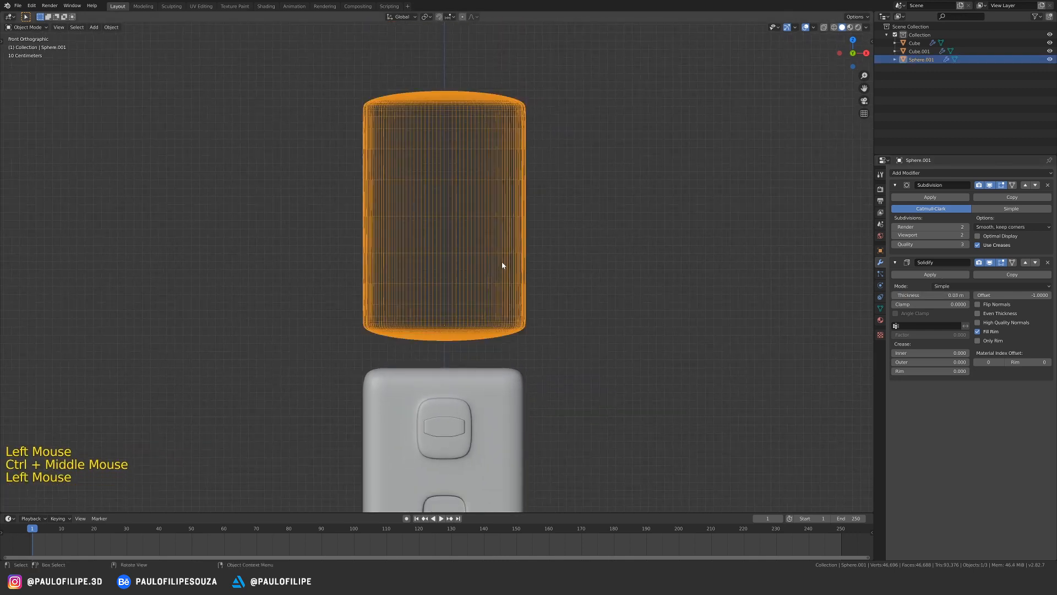
key(g)
key(z)
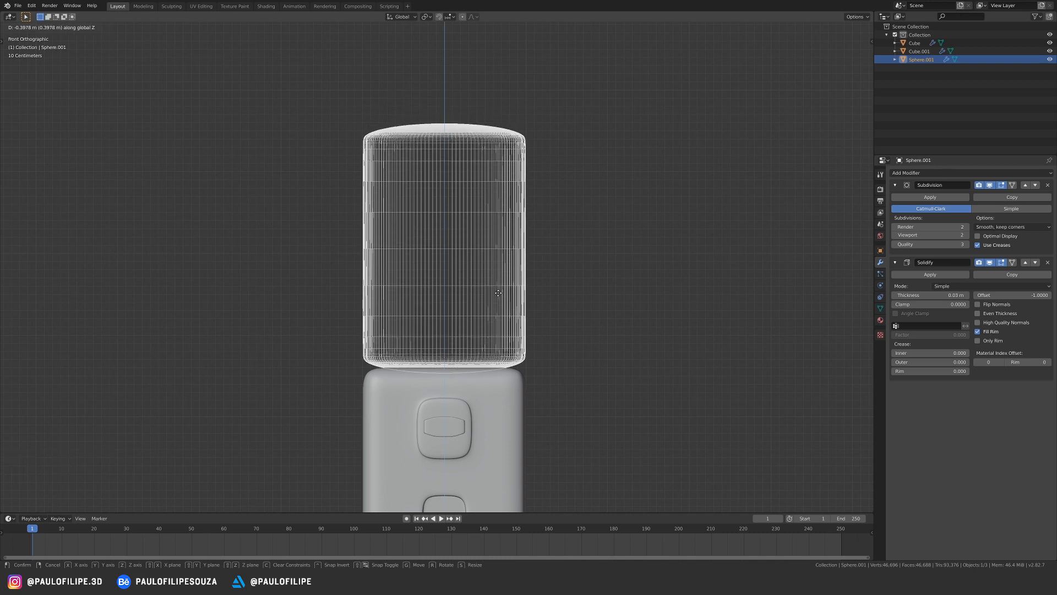
click(569, 285)
click(597, 315)
ctrl+middle_drag(597, 315, 534, 309)
- Rename the container object as Glass and deselect it
key(Tab)
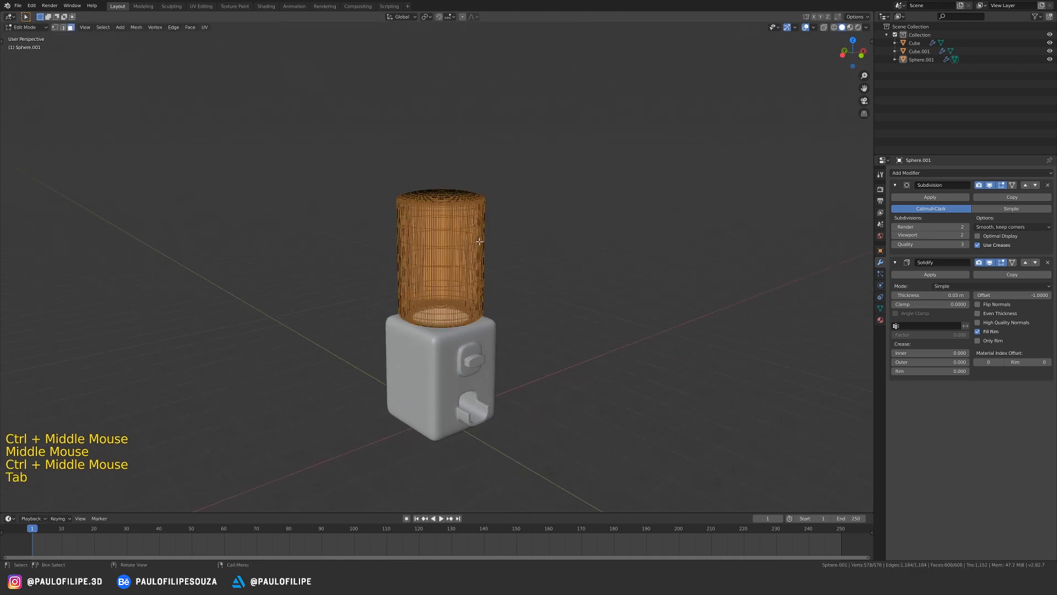
key(Tab)
click(462, 246)
click(465, 248)
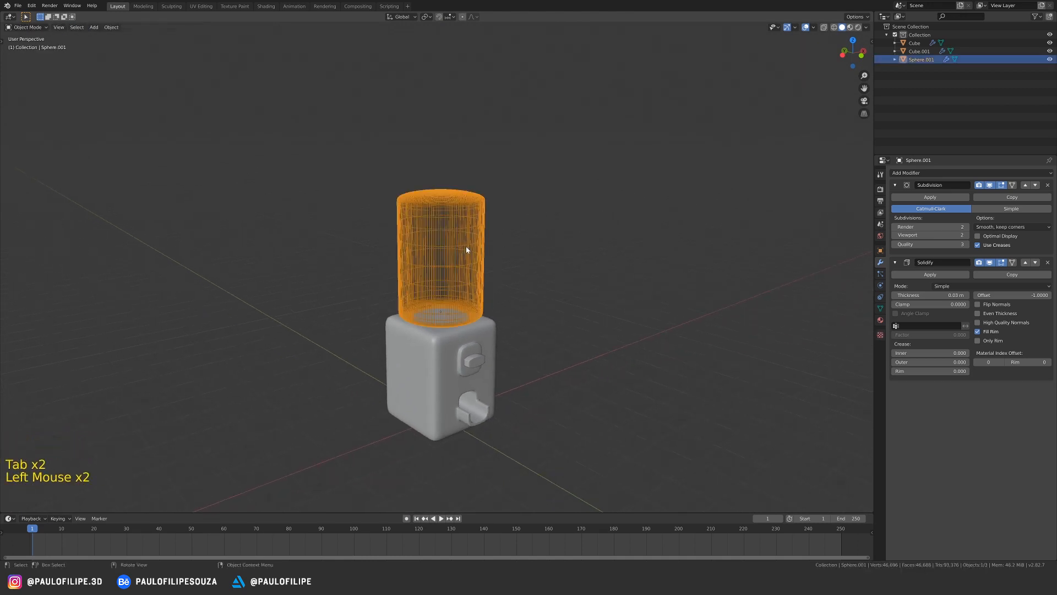
key(F2)
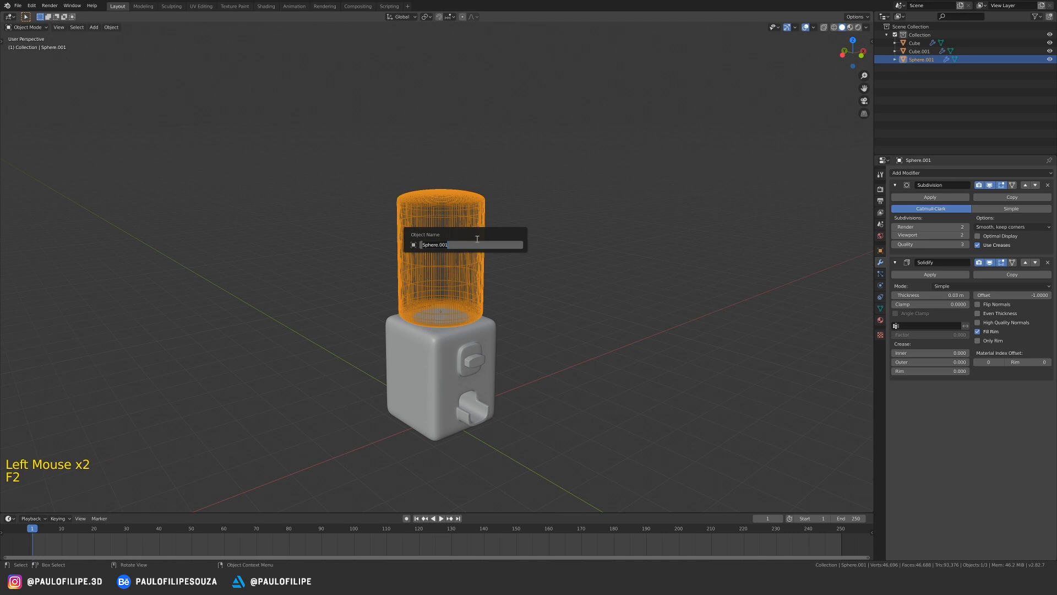
key(shift)
text(Glass)
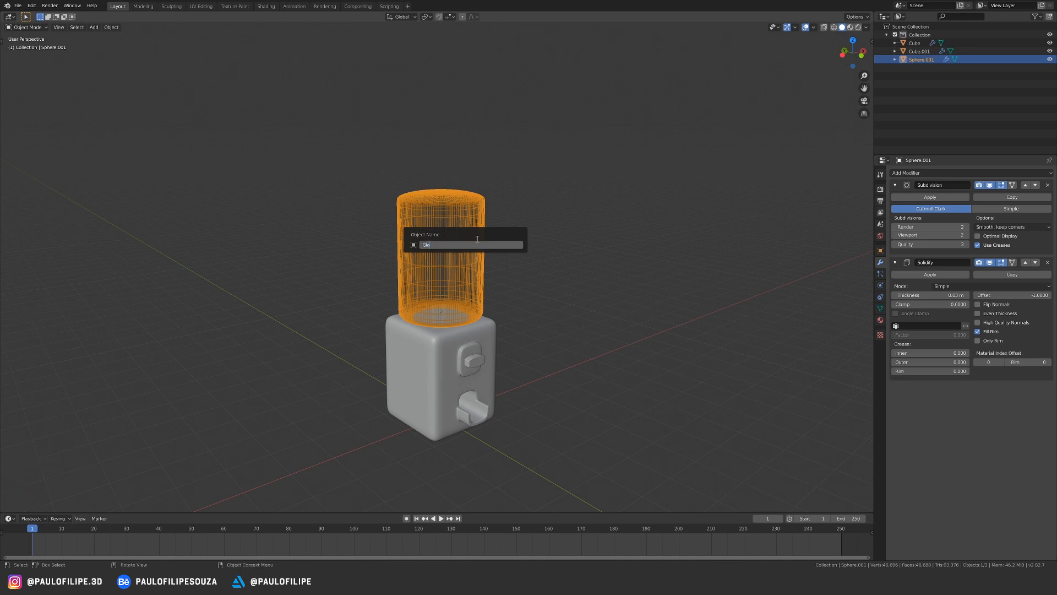
key(Return)
click(592, 235)
shift+middle_drag(591, 235, 551, 248)
middle_drag(551, 247, 524, 255)
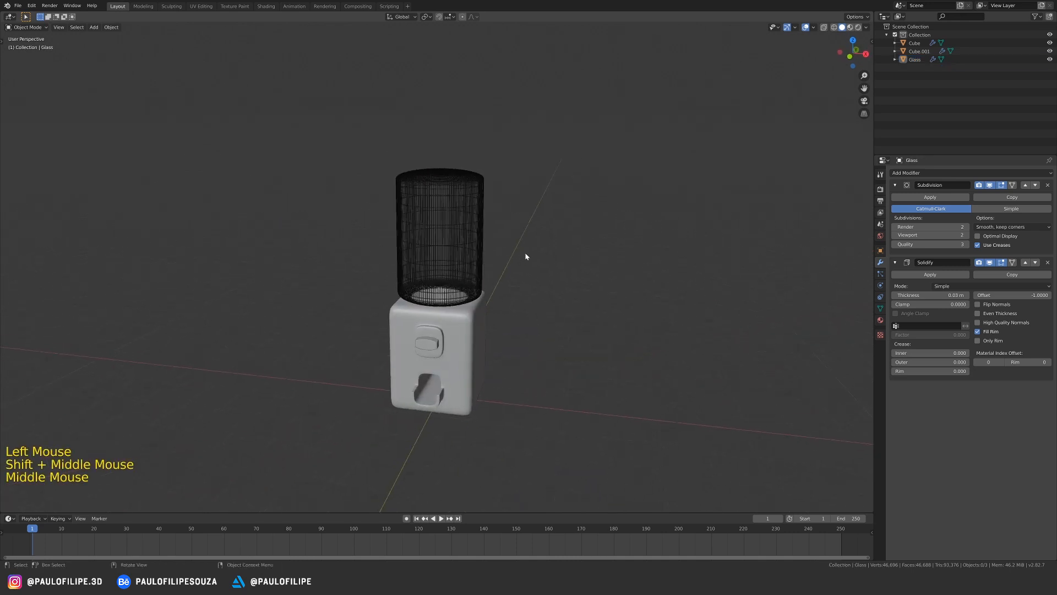
click(543, 242)
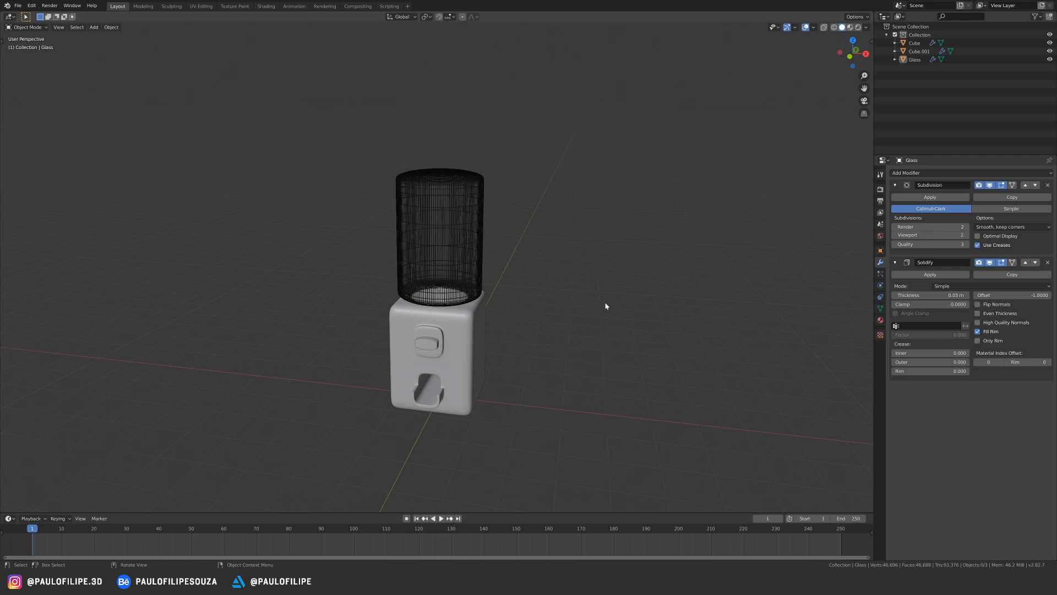
- Add a UV sphere to the scene and rename it as Emitter
shift+middle_drag(602, 305, 576, 286)
key(shift+a)
mouse_move(596, 299)
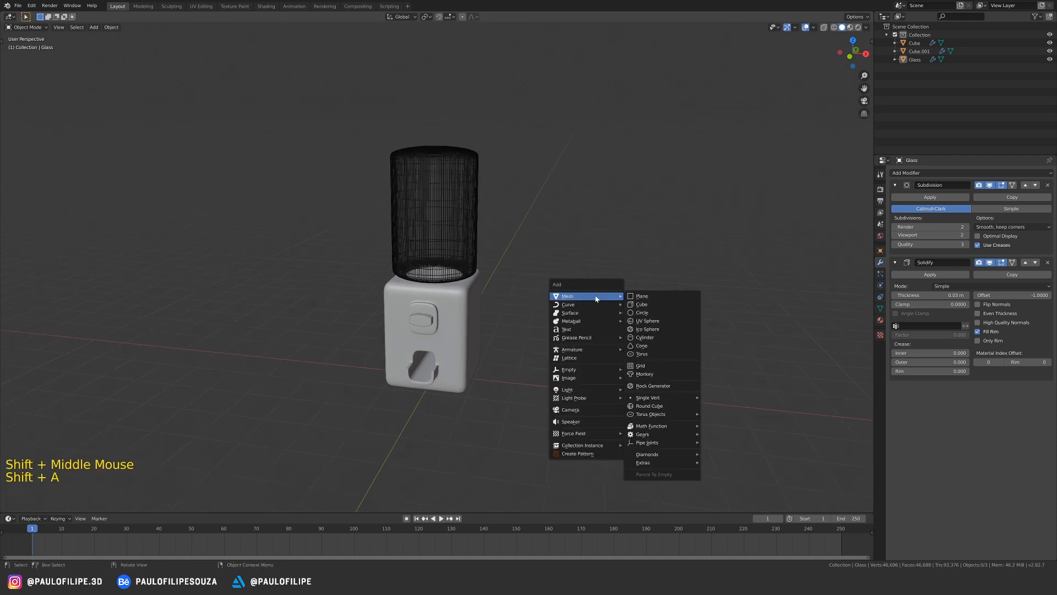
click(663, 320)
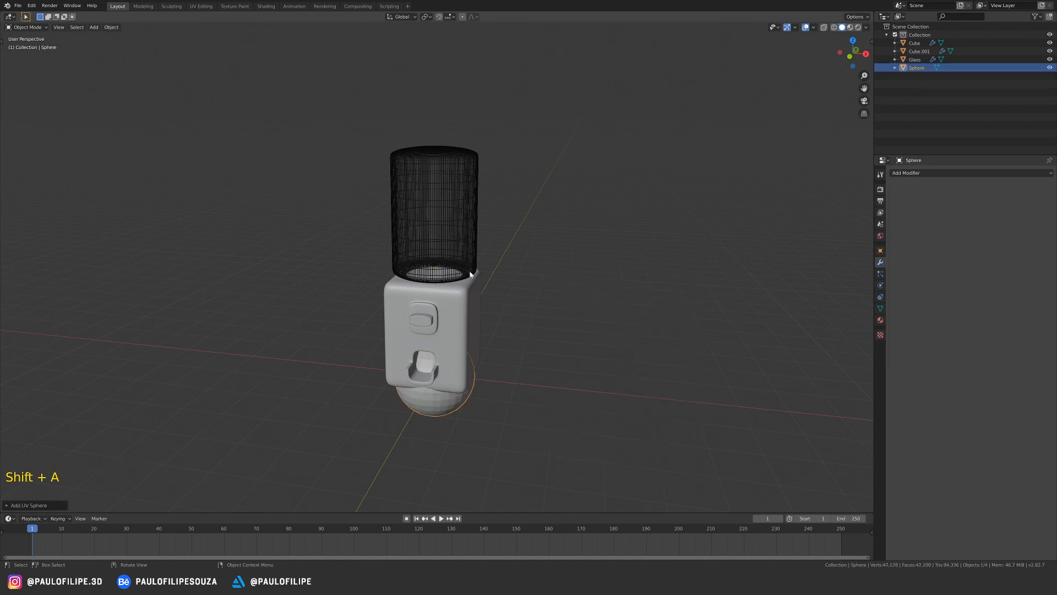
key(KP_1)
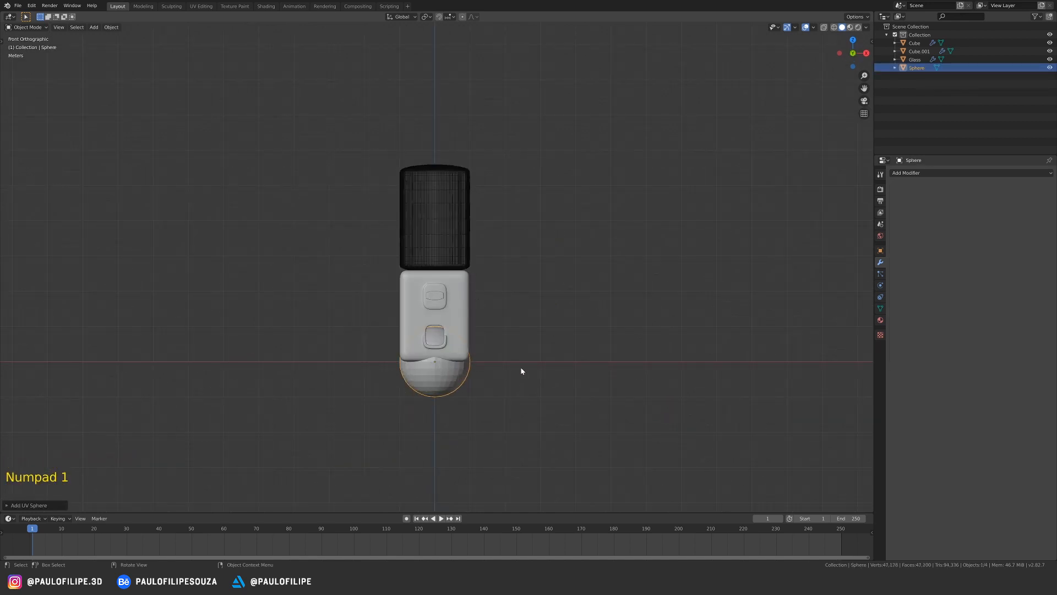
key(F2)
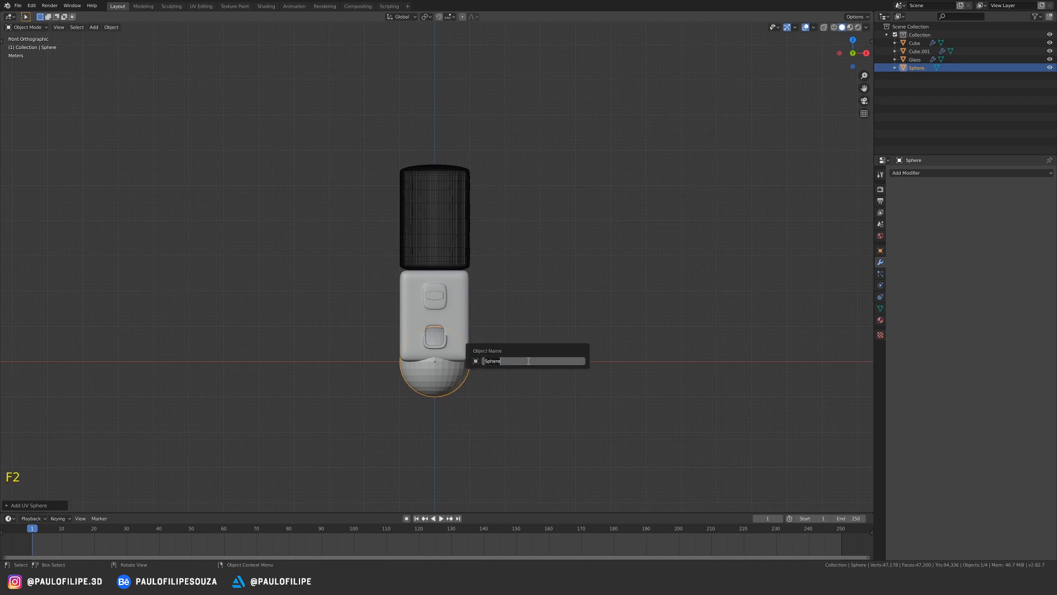
text(Emitter)
key(Return)
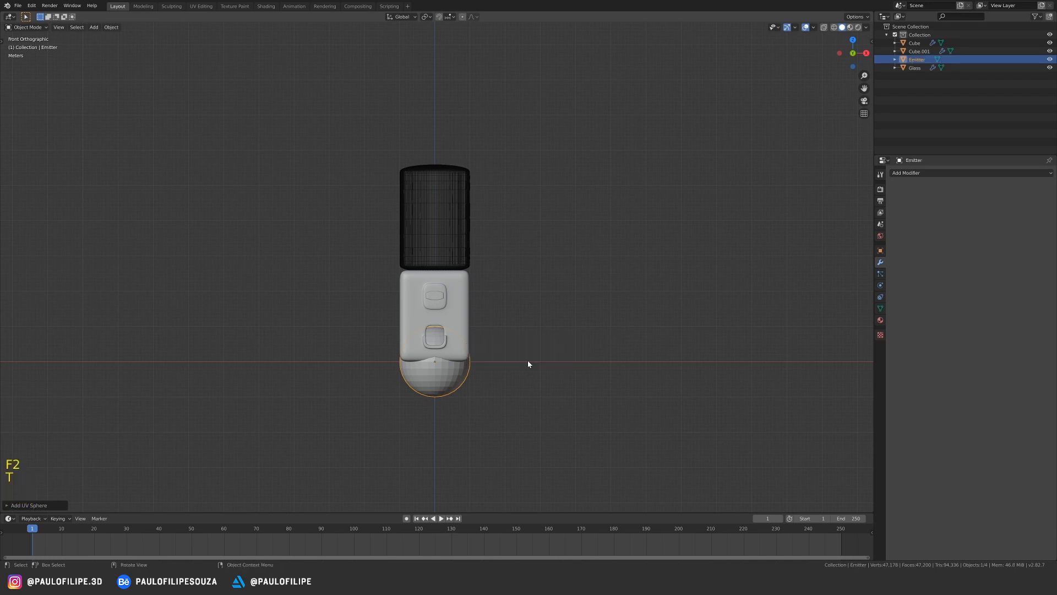
- Raise the Emitter sphere about 4.3 m along Z into the glass container and scale it to about 0.55
key(g)
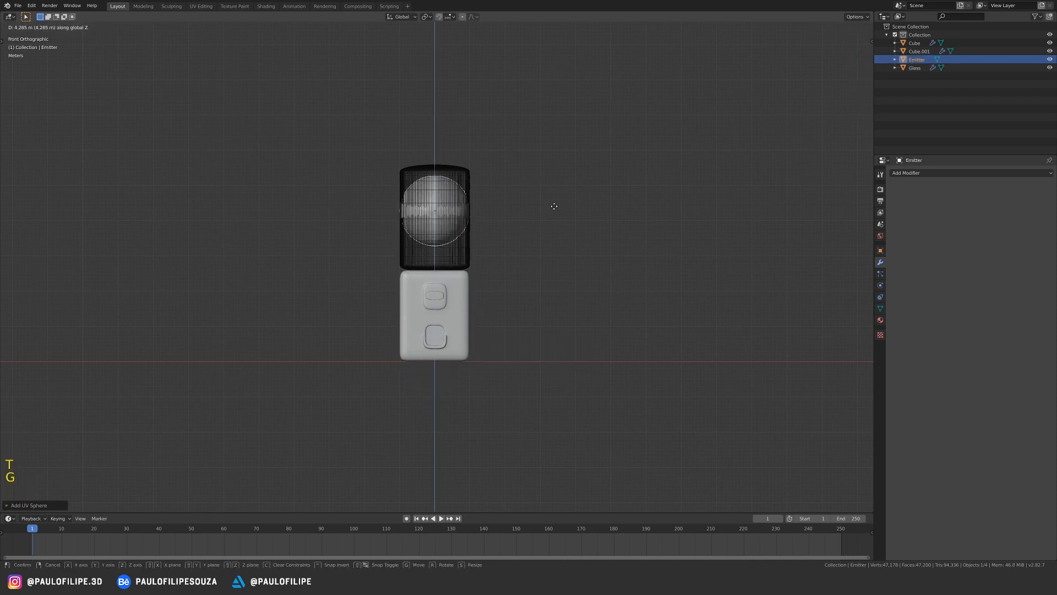
click(553, 207)
key(s)
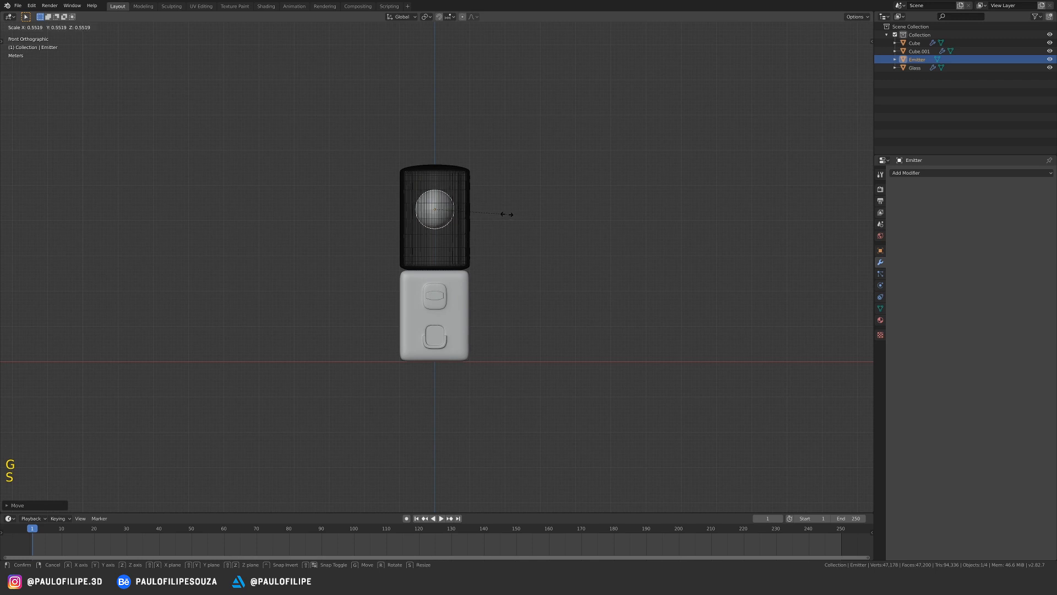
click(498, 213)
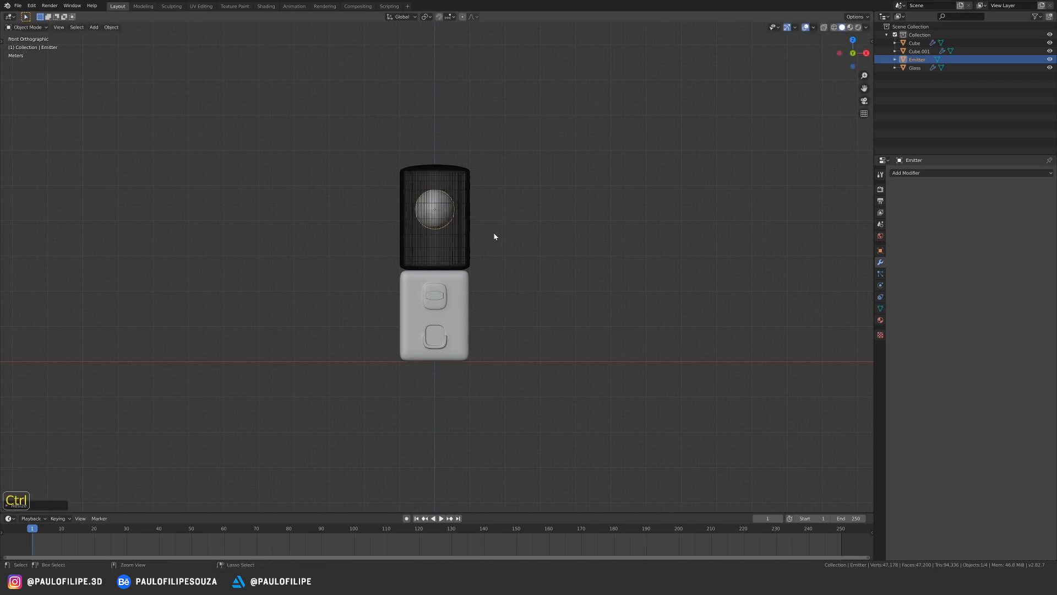
mouse_move(494, 236)
ctrl+middle_down()
mouse_move(531, 229)
mouse_move(511, 232)
ctrl+middle_up()
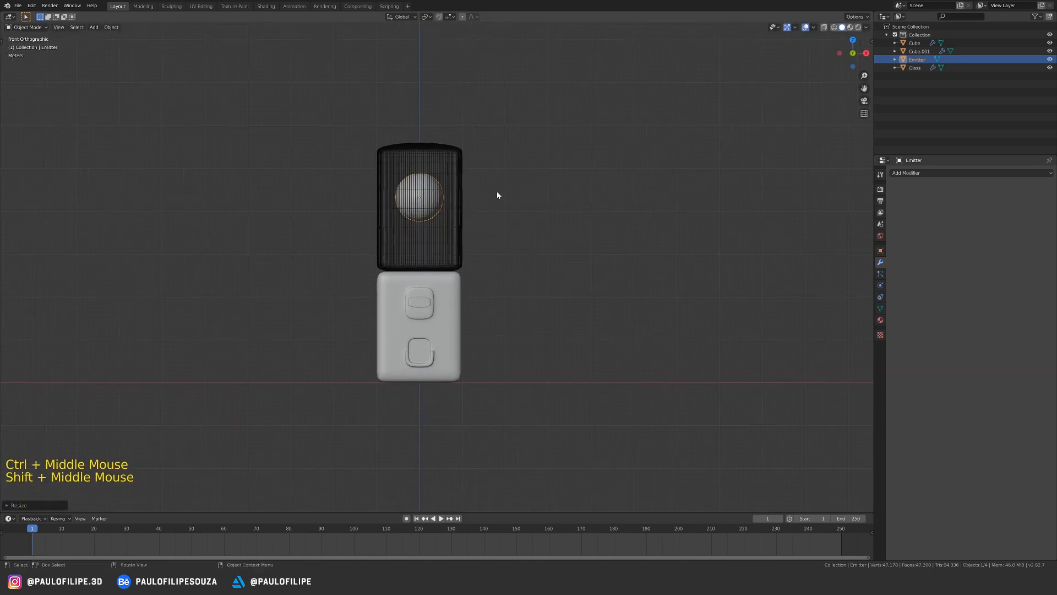
click(524, 286)
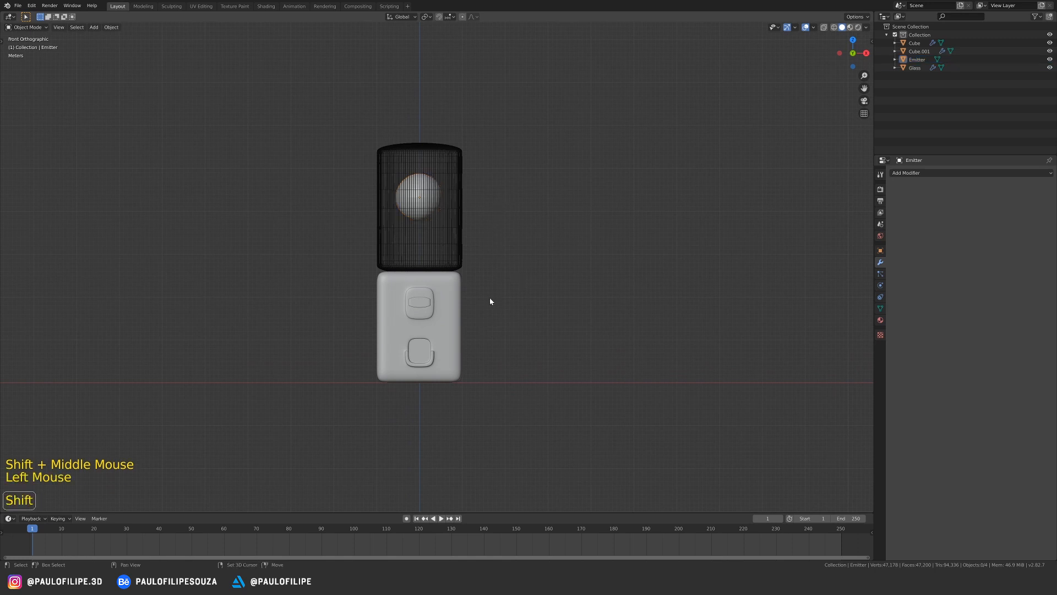
- Add a second UV sphere and move it along X to stand clear beside the machine
key(shift+a)
mouse_move(491, 300)
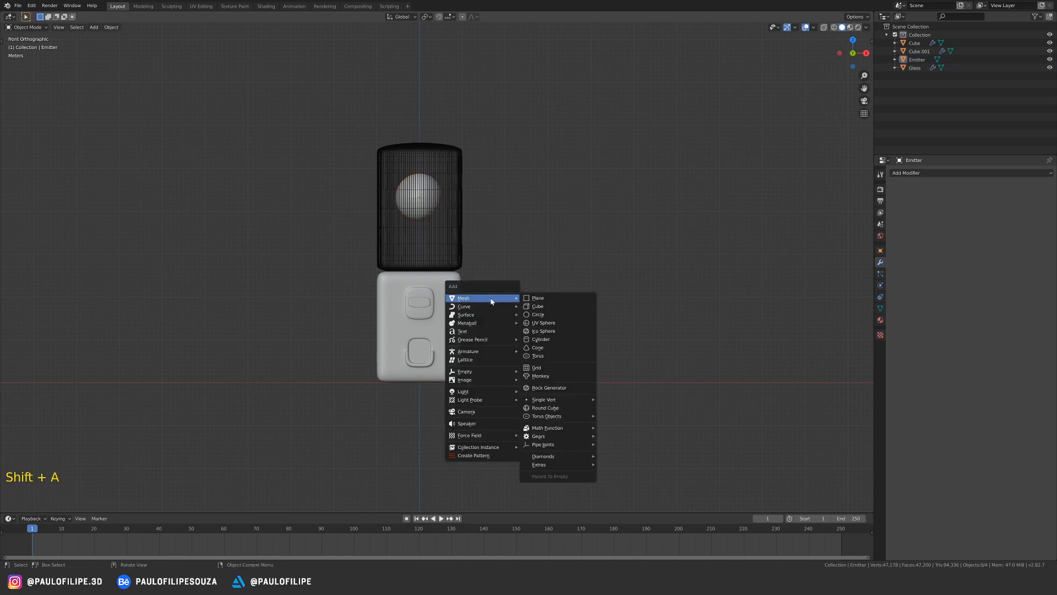
click(557, 324)
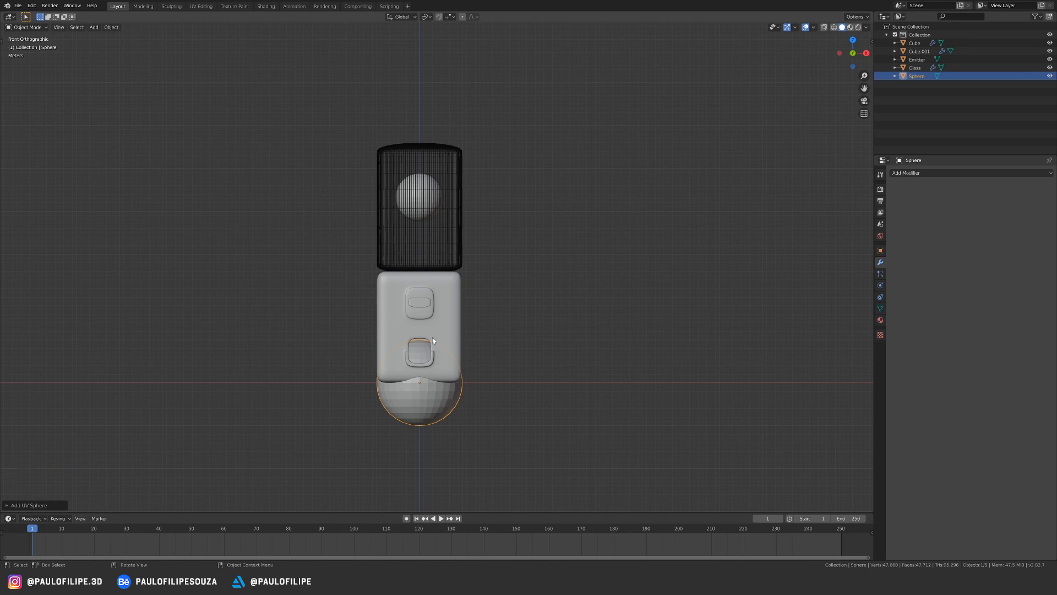
key(g)
click(620, 345)
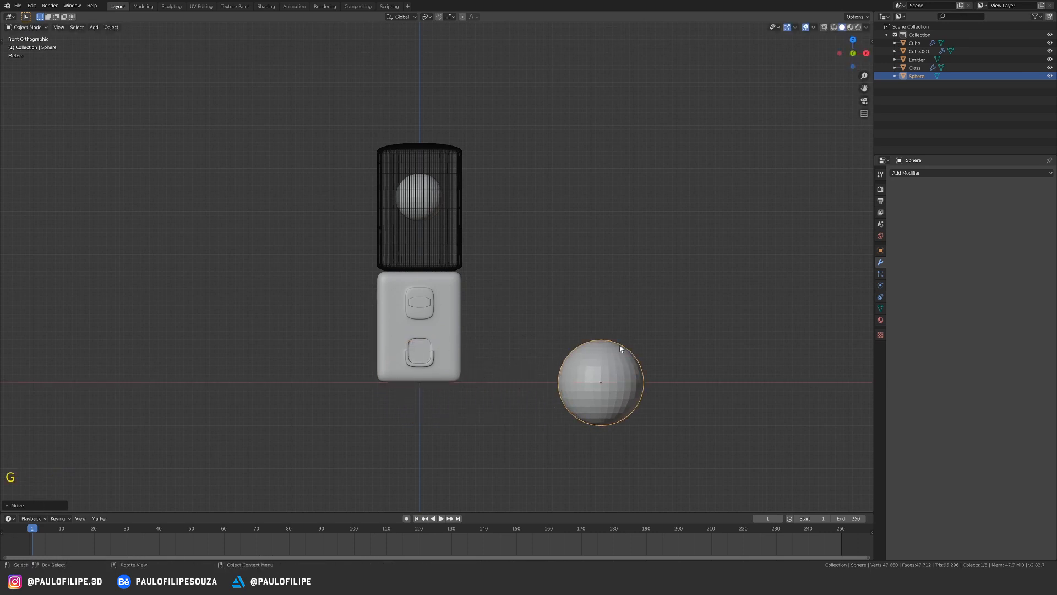
- Shade the sphere beside the machine smooth
right_click(618, 369)
click(619, 364)
click(620, 365)
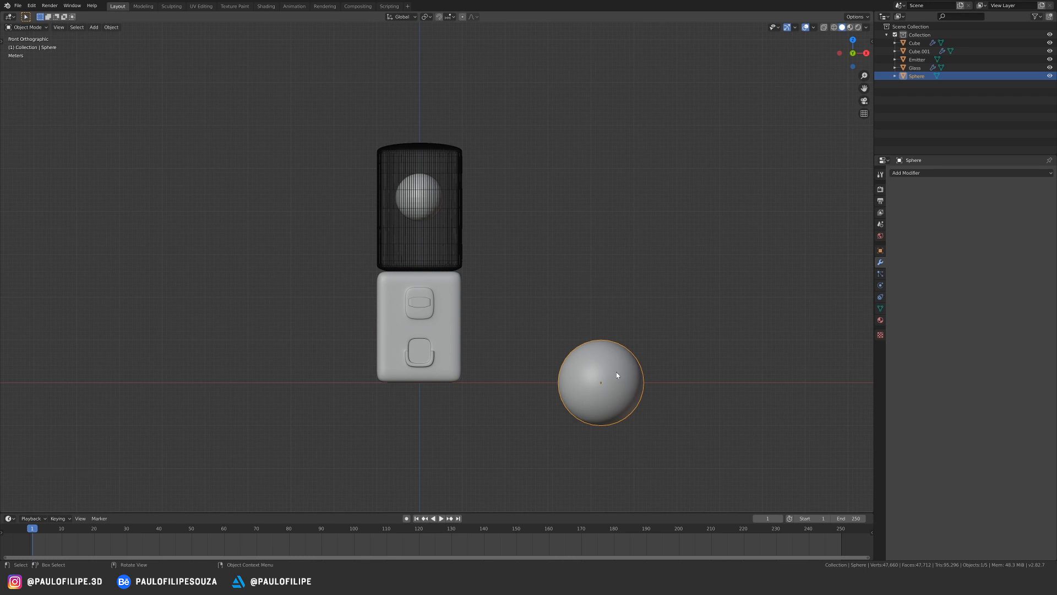
- Rename the sphere beside the machine as Gumball
key(F2)
text(Gumb)
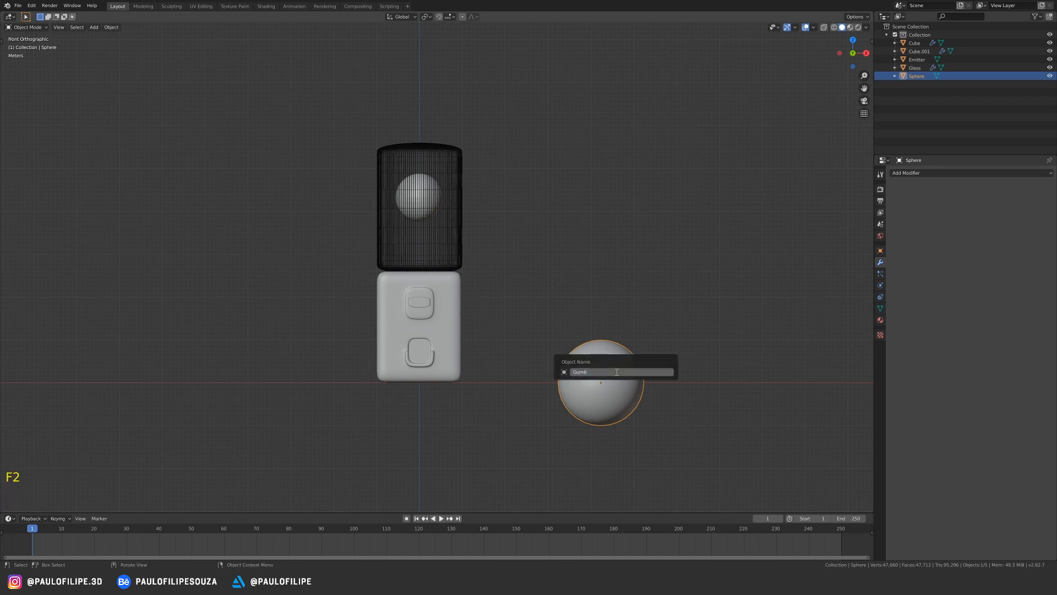
text(all)
key(Return)
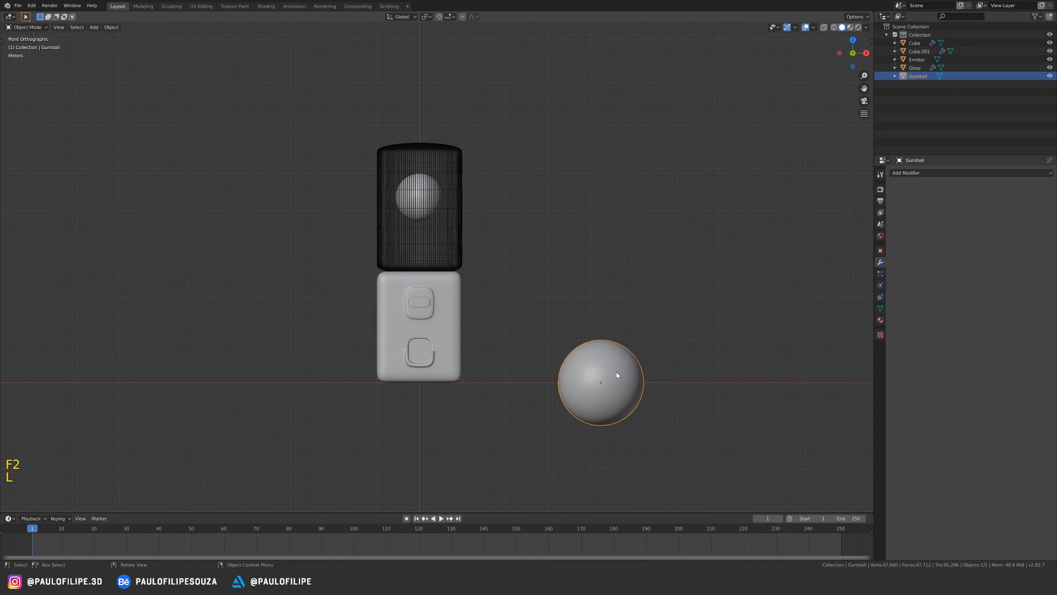
- Enable the selectable, viewport and render restriction toggles for the scene's objects and make Glass unselectable
click(579, 189)
click(428, 196)
click(425, 199)
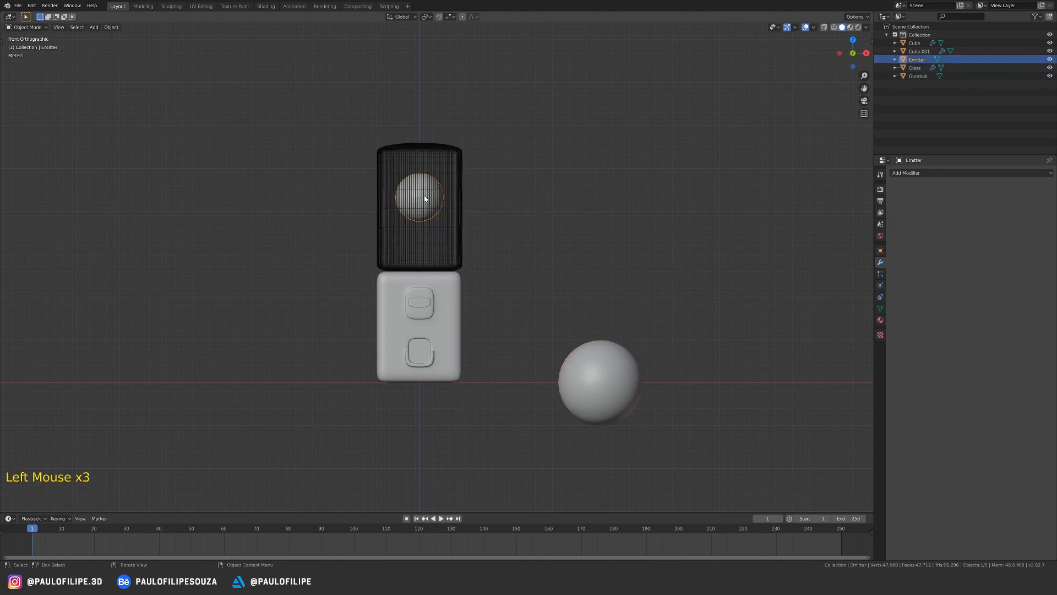
click(500, 186)
click(431, 212)
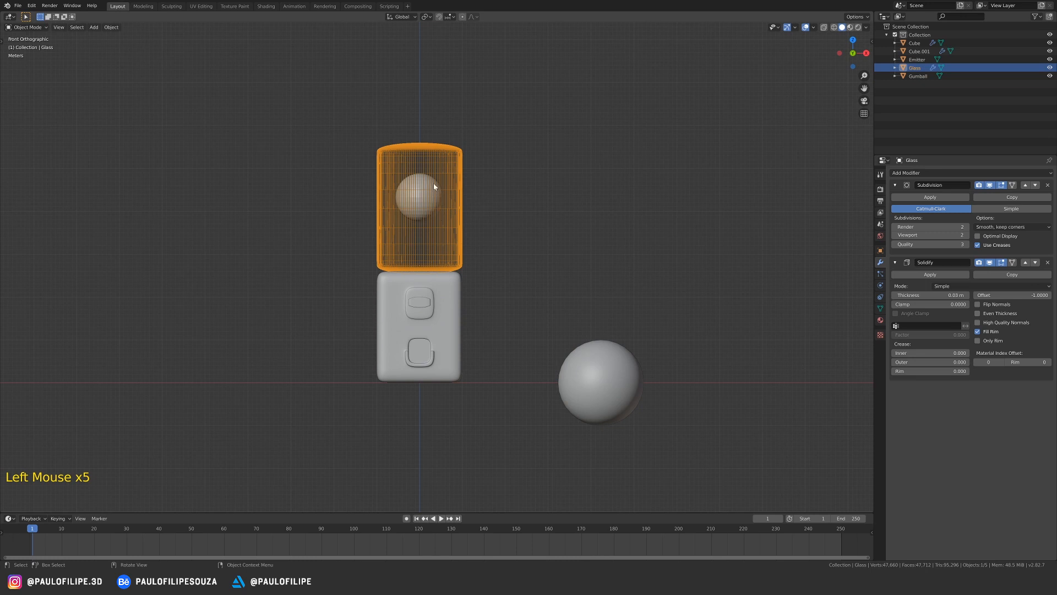
ctrl+middle_drag(444, 228, 492, 236)
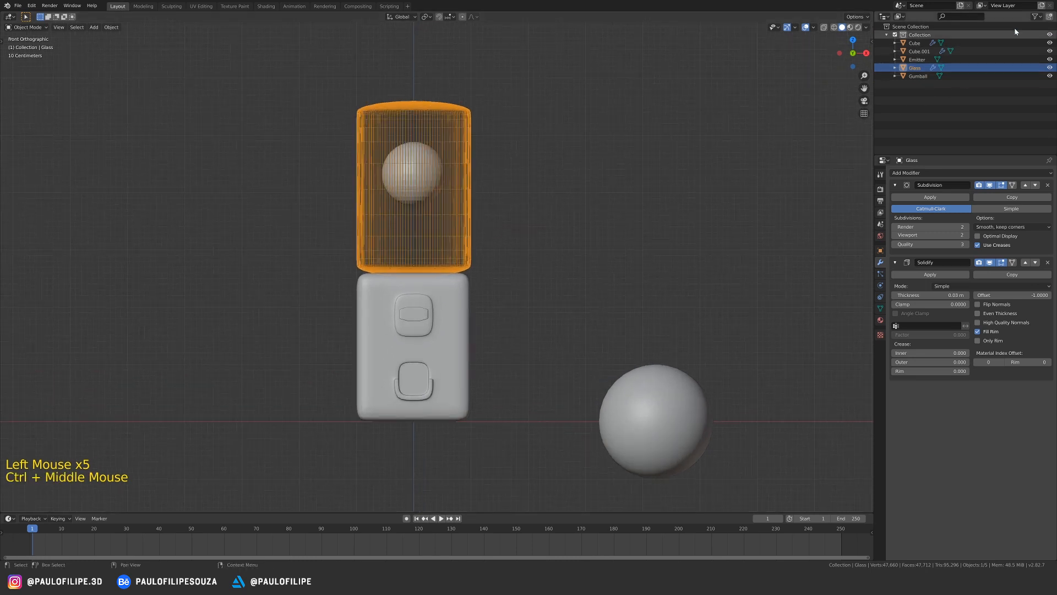
click(1034, 16)
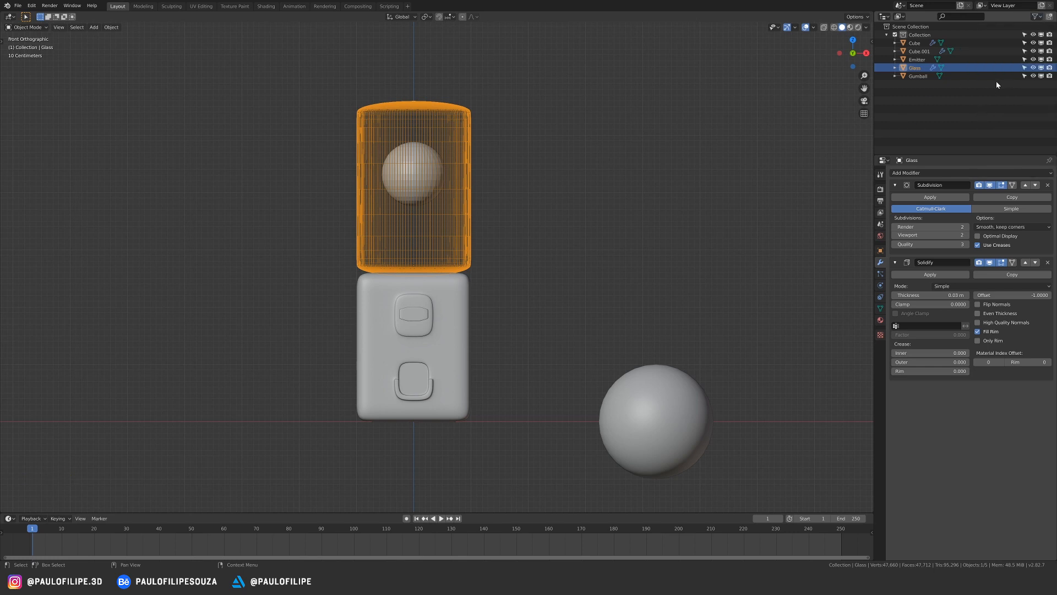
click(1024, 69)
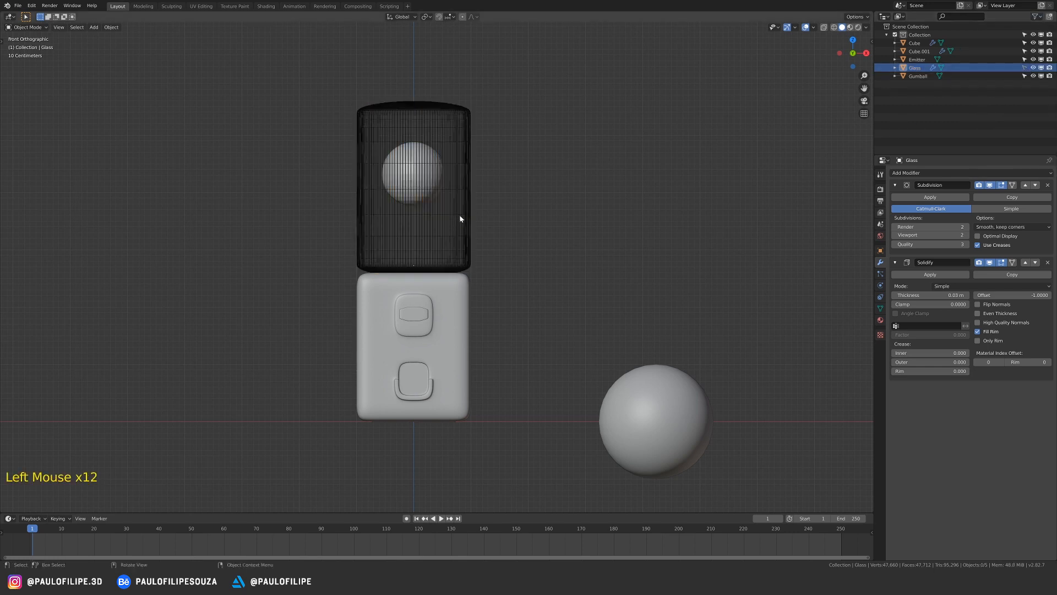
- Add a particle system to the Emitter sphere with 500 particles and a lifetime of 250 frames
click(427, 175)
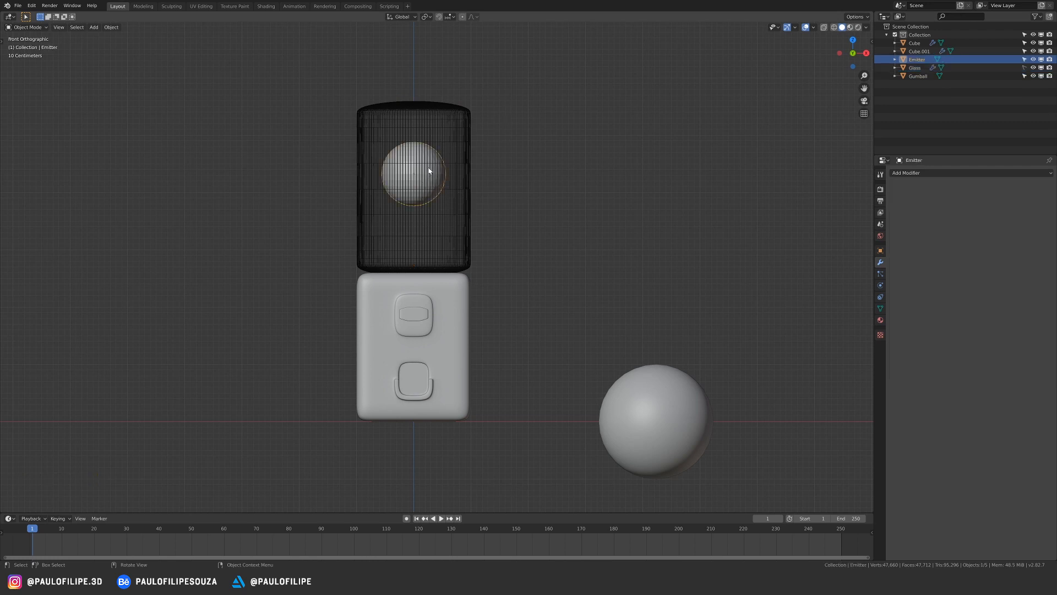
click(881, 275)
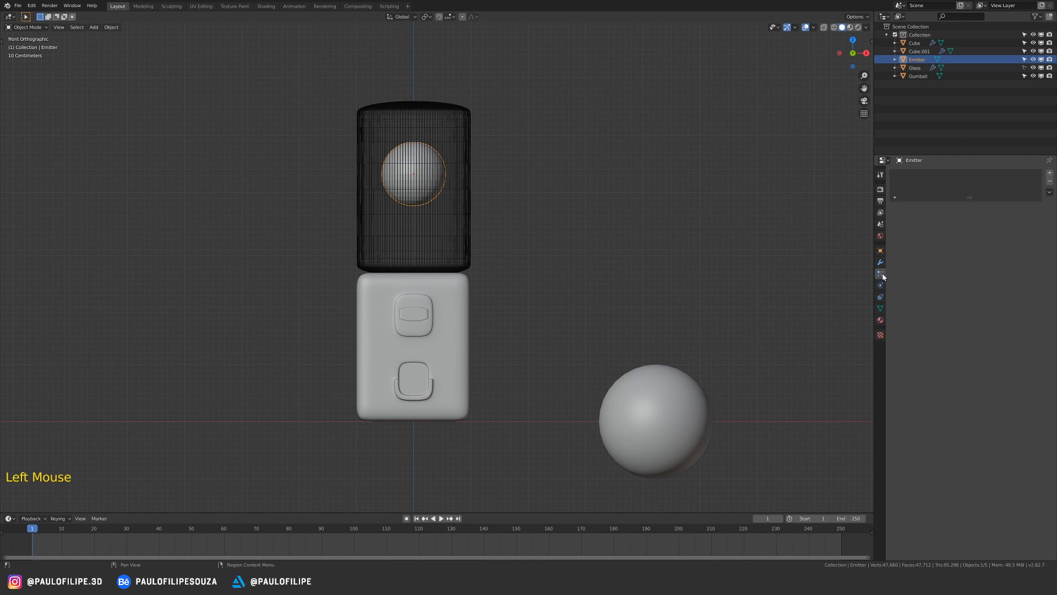
click(1050, 174)
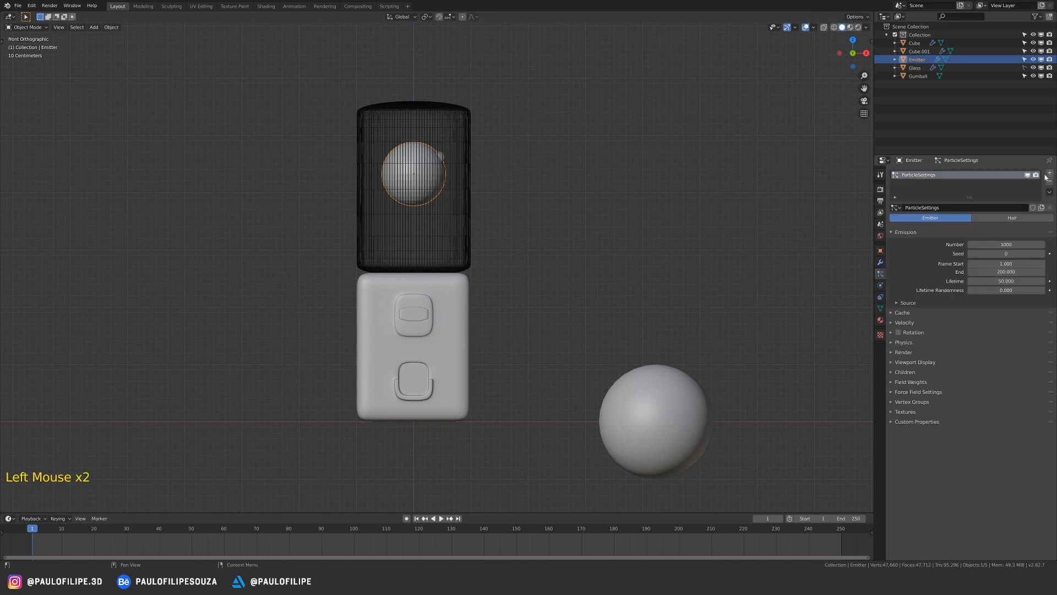
click(1007, 244)
text(500)
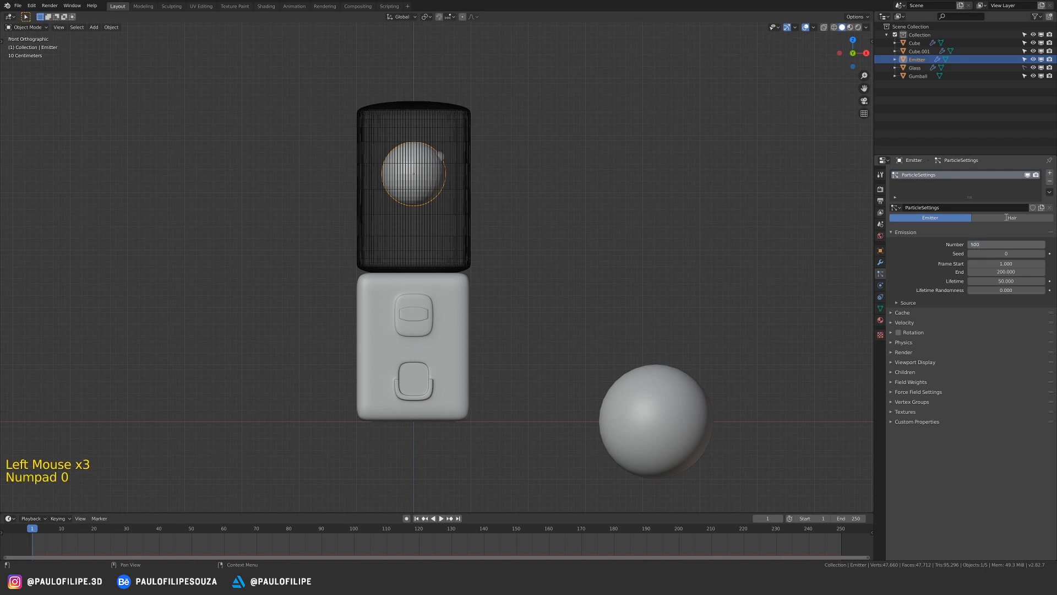
key(Return)
click(1003, 282)
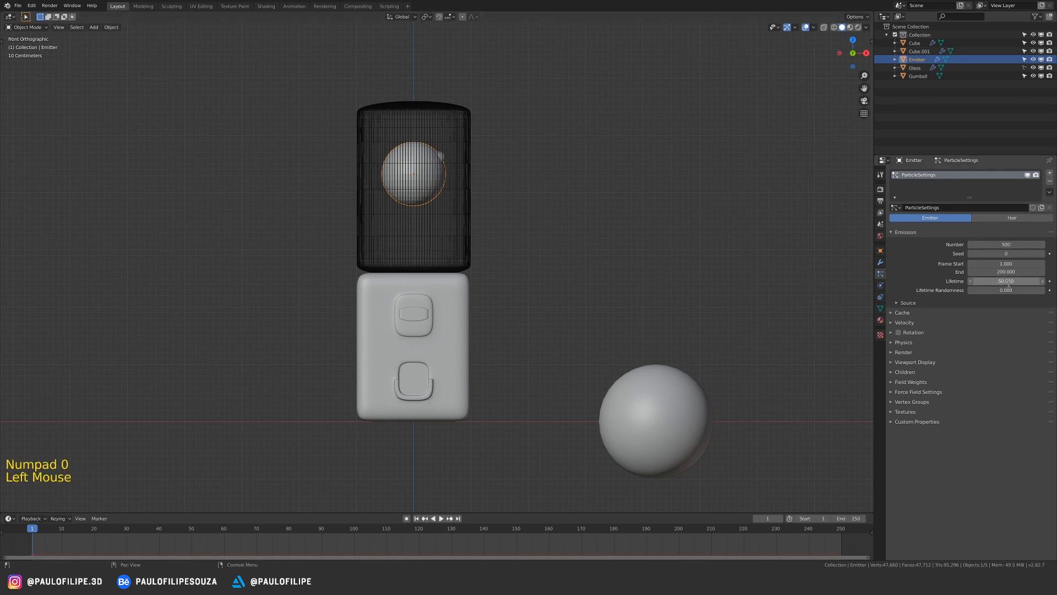
text(250)
key(Return)
- Set the normal velocity of the Emitter's particles to 0 m/s
click(905, 322)
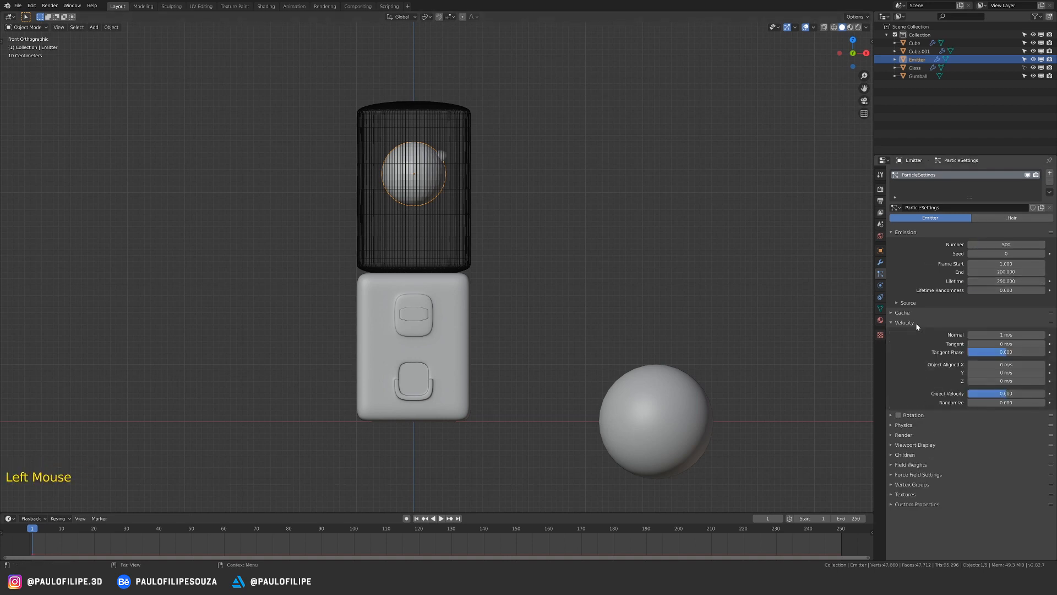
double_click(1007, 335)
text(0)
key(Return)
click(906, 323)
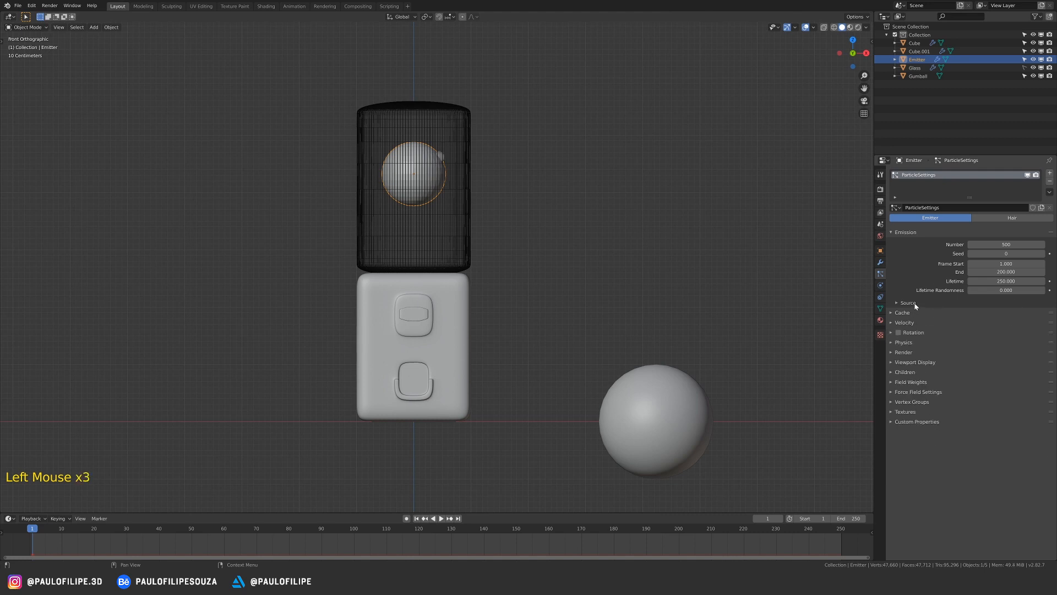
- Set the distribution of the Emitter's particle source to Grid
click(909, 303)
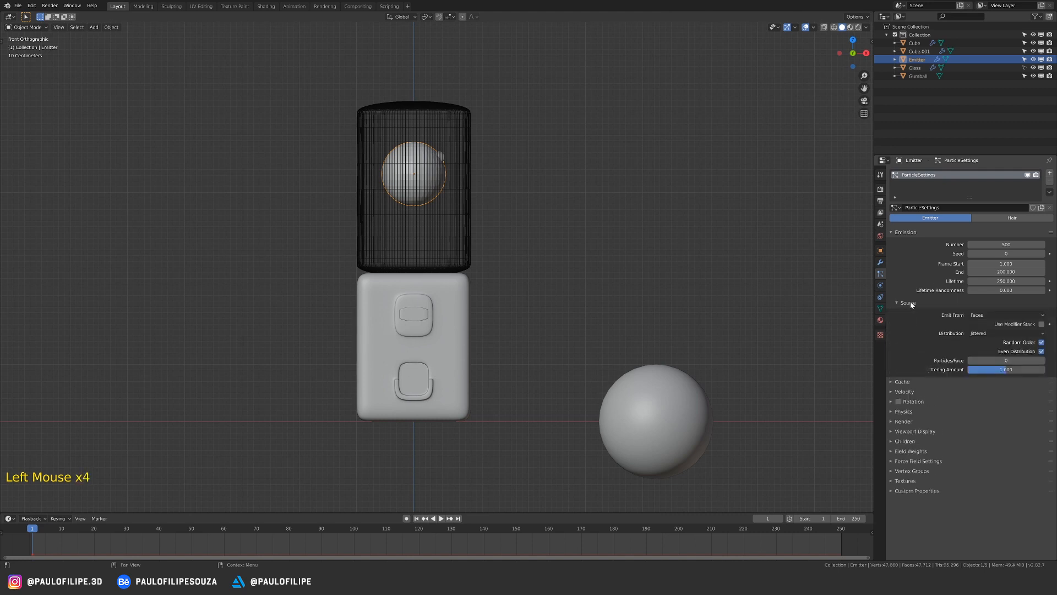
click(1010, 334)
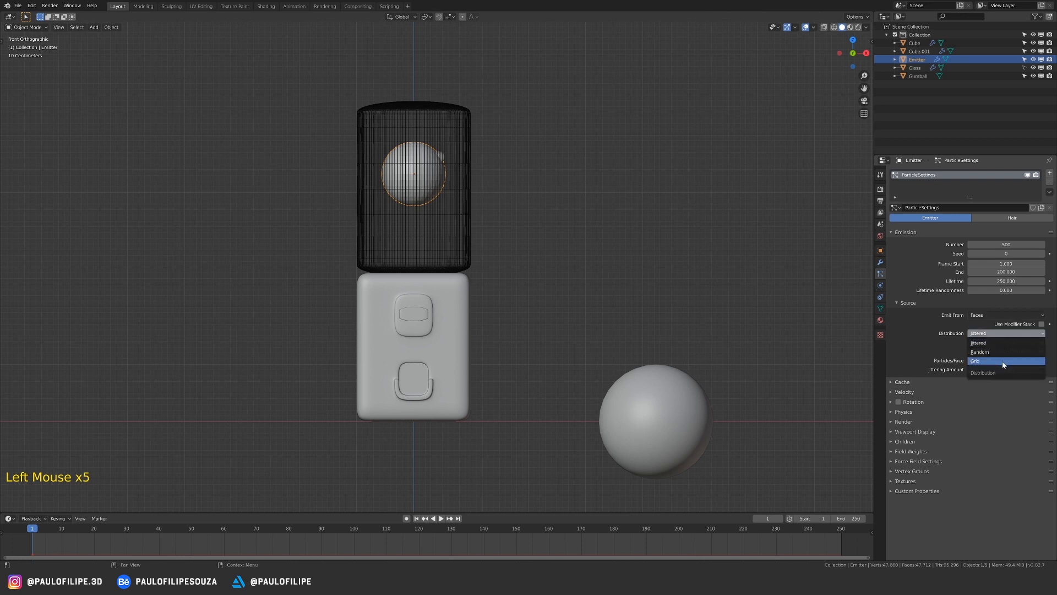
click(1004, 362)
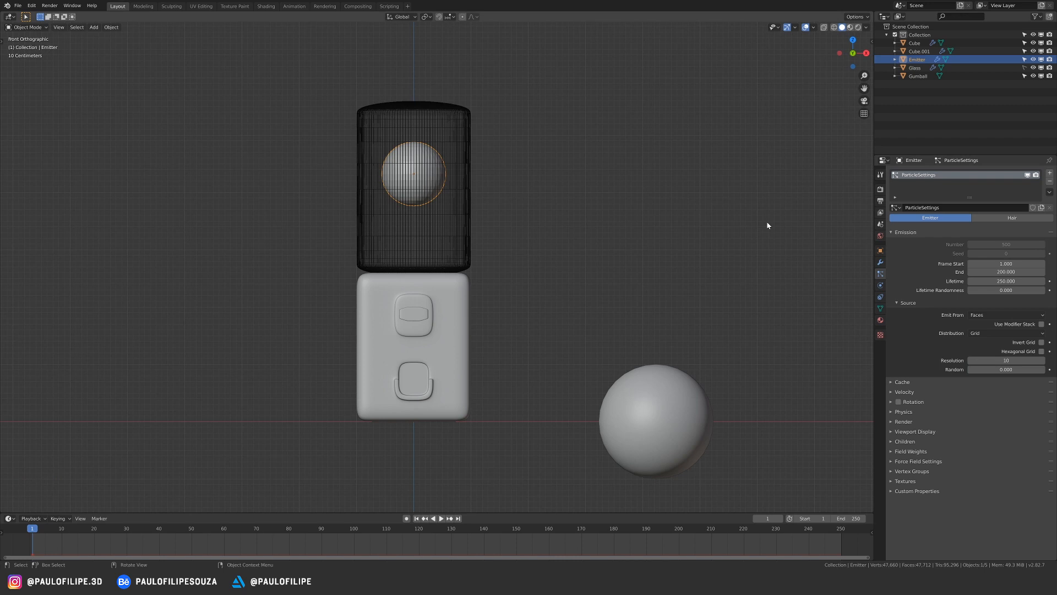
click(908, 302)
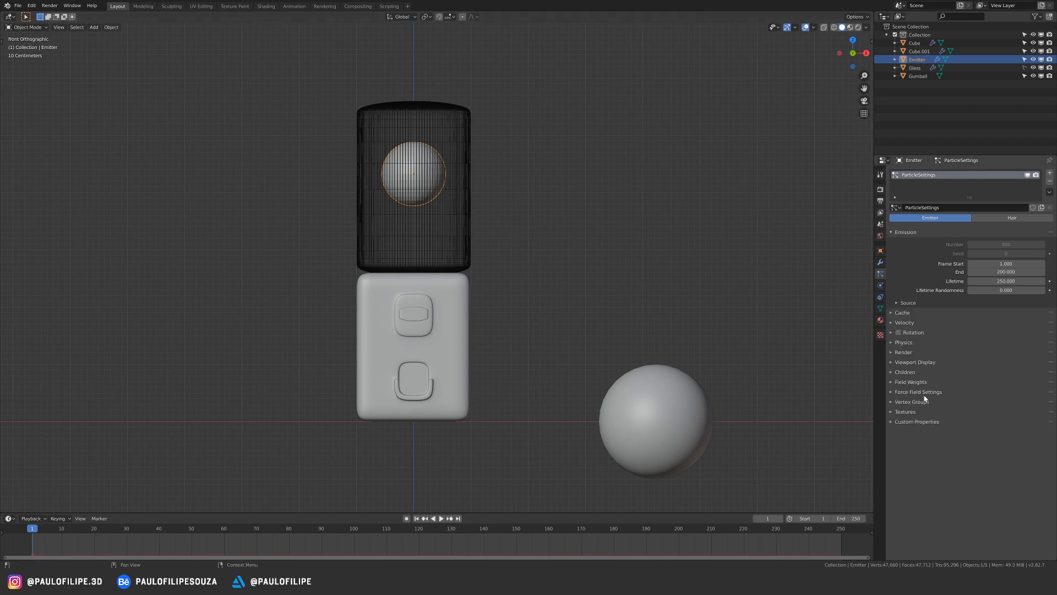
- Remove the influence of gravity on the Emitter's particles through their field weights
click(914, 382)
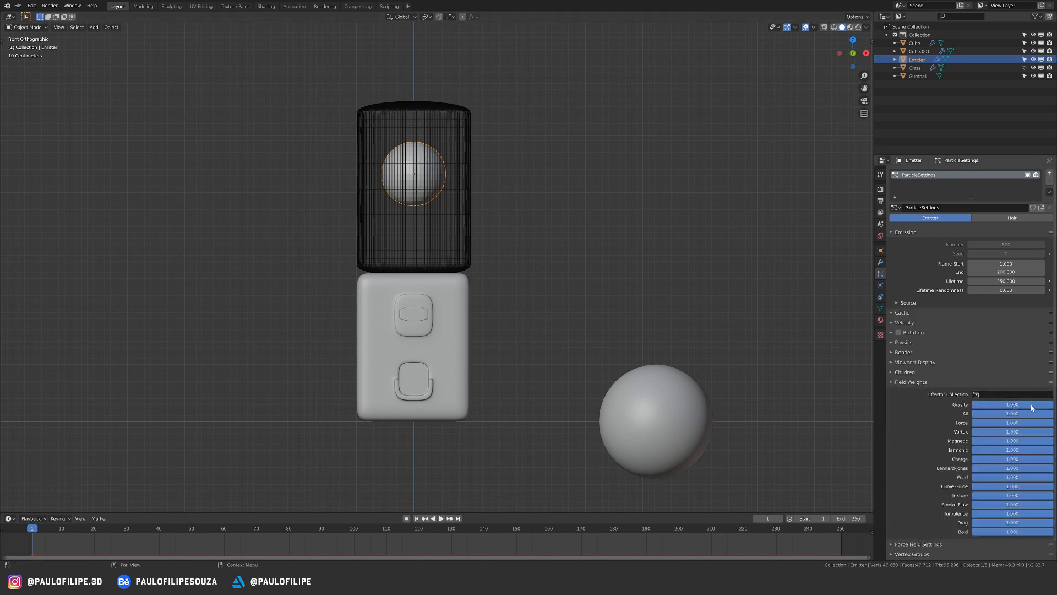
drag(1025, 406, 1021, 406)
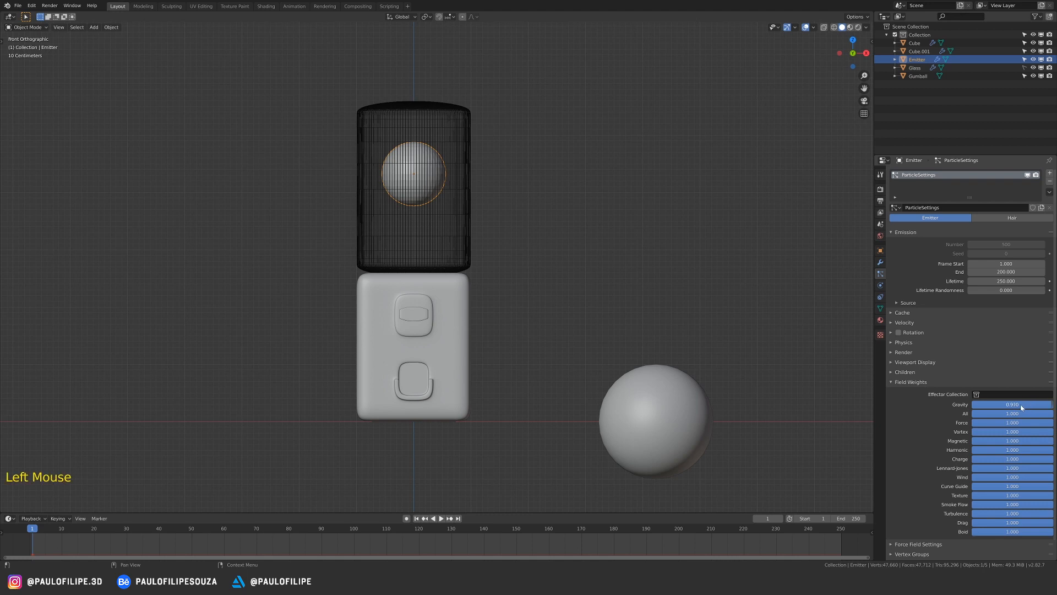
click(901, 382)
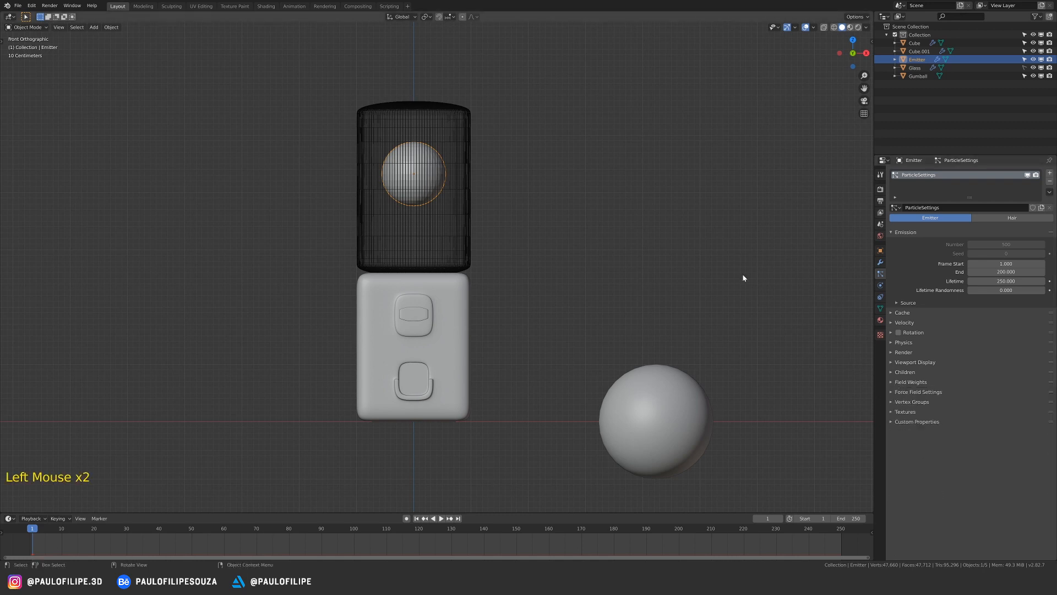
- Play the particle simulation, examine the particles around the Emitter up close, and return to the first frame
key(space)
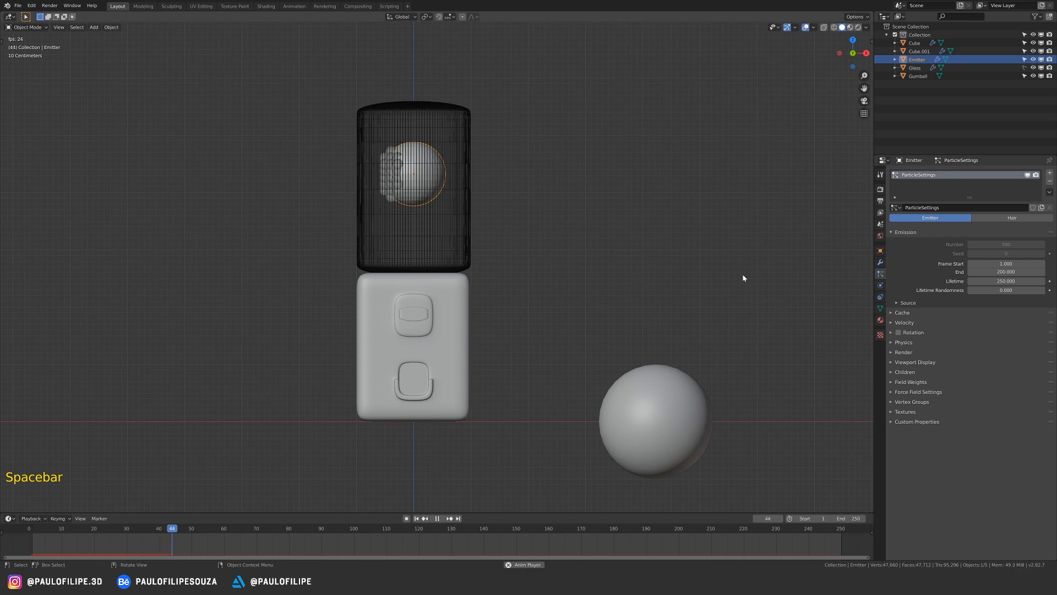
middle_drag(465, 198, 457, 260)
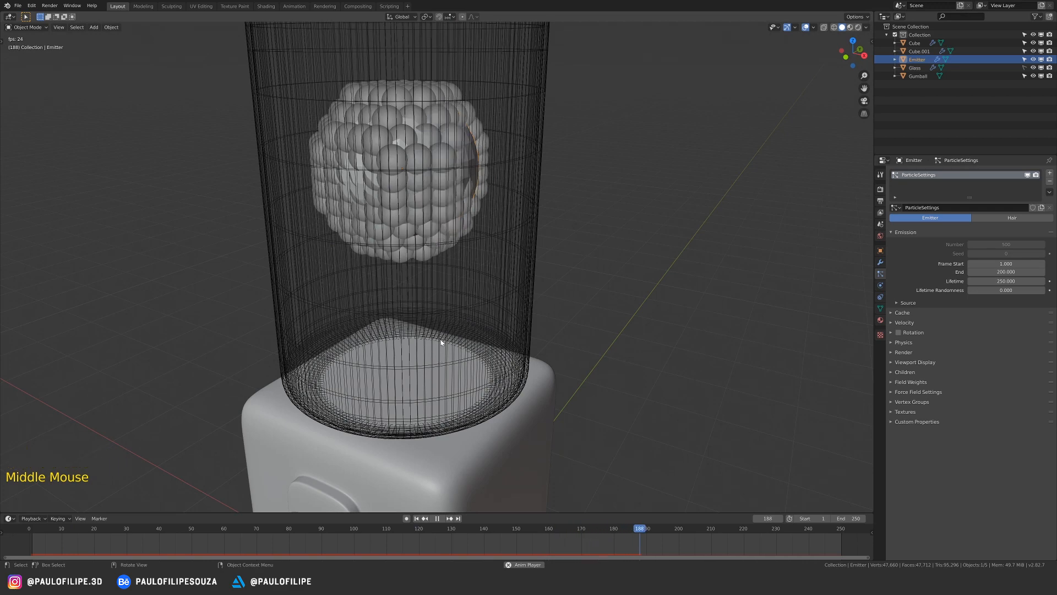
key(space)
key(shift+Left)
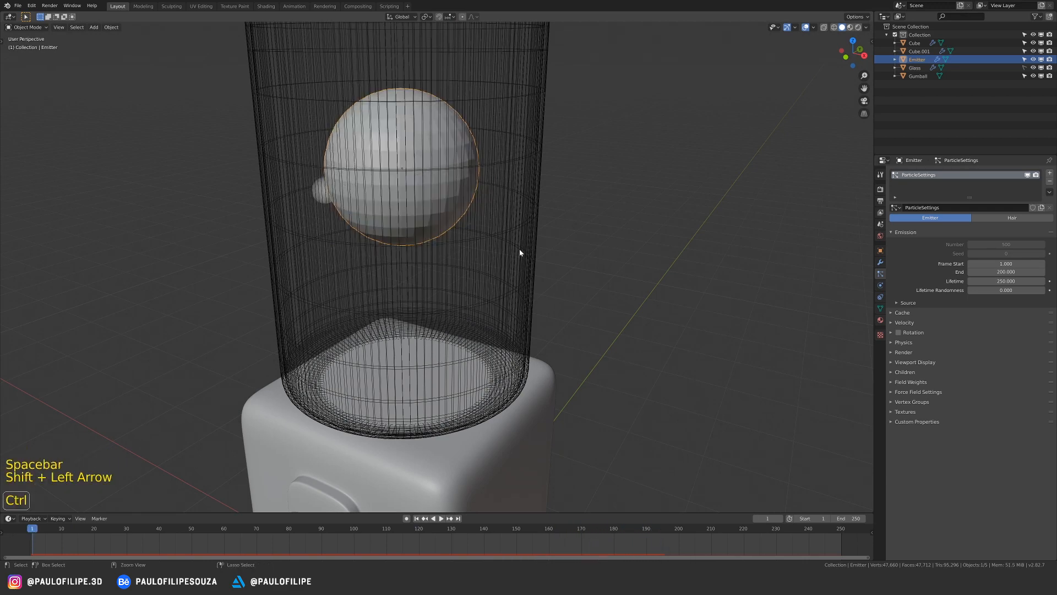
ctrl+middle_drag(520, 253, 787, 216)
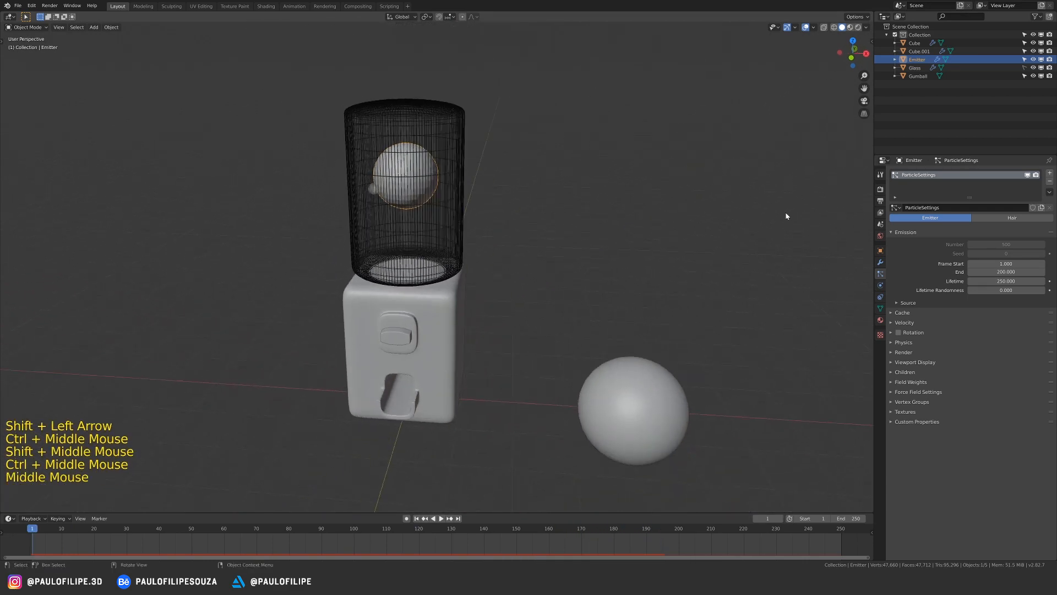
- Render the Emitter's particles as Object, using Gumball as the instance object
click(909, 354)
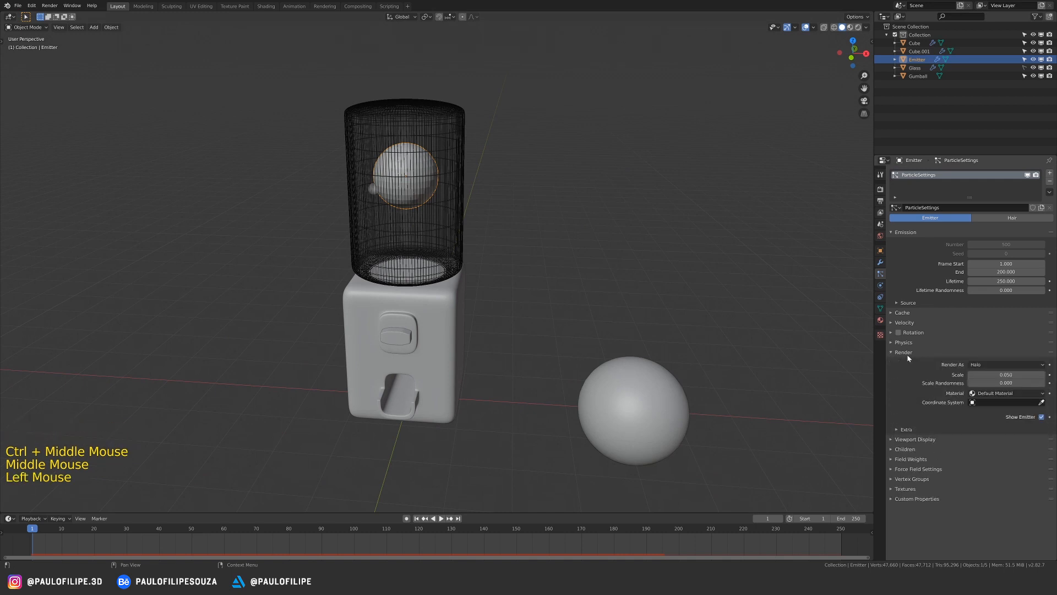
click(998, 365)
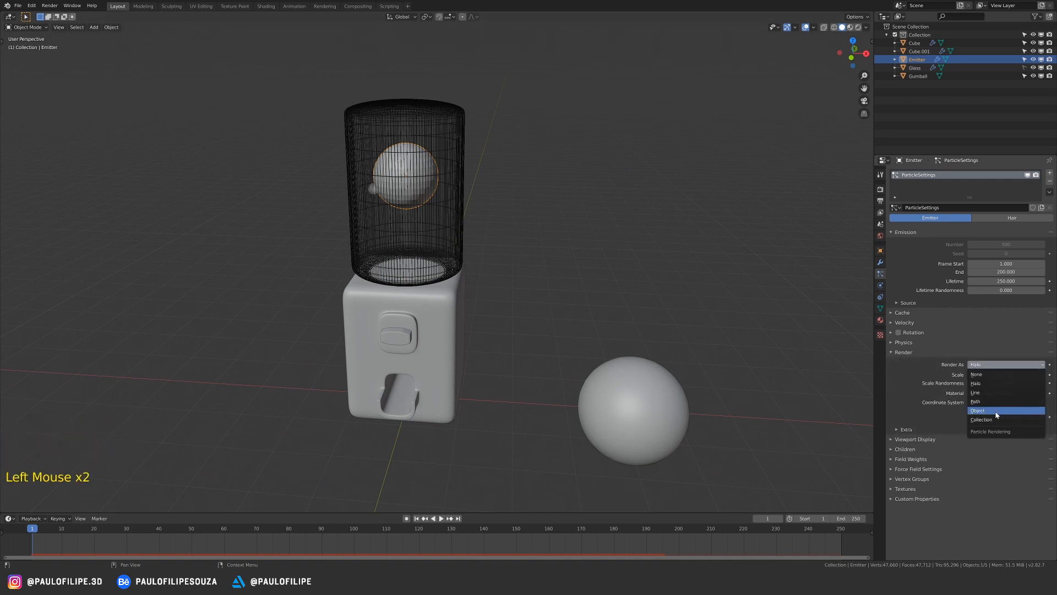
click(998, 413)
click(997, 425)
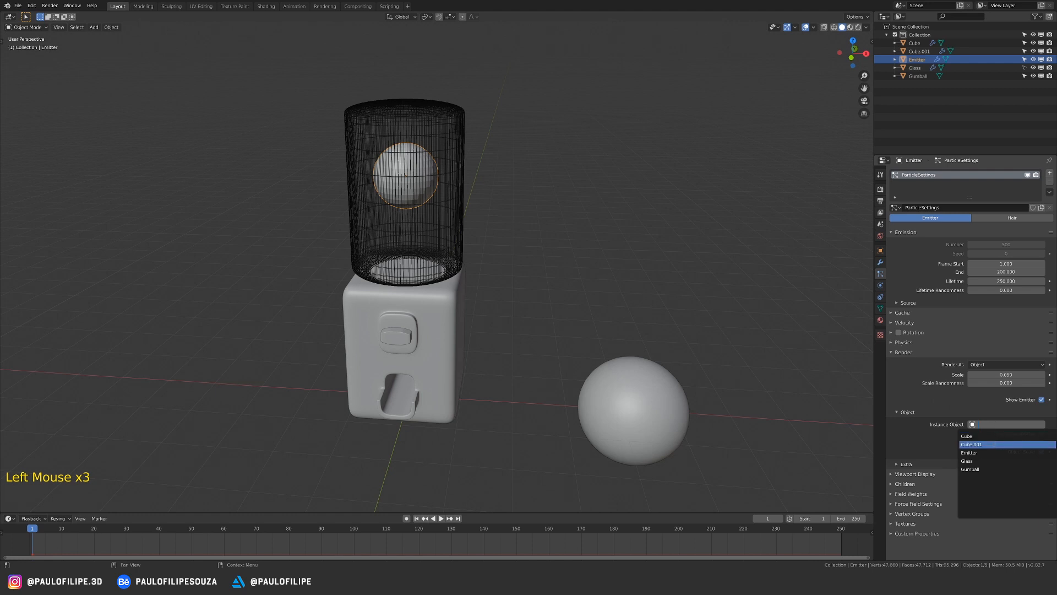
click(985, 469)
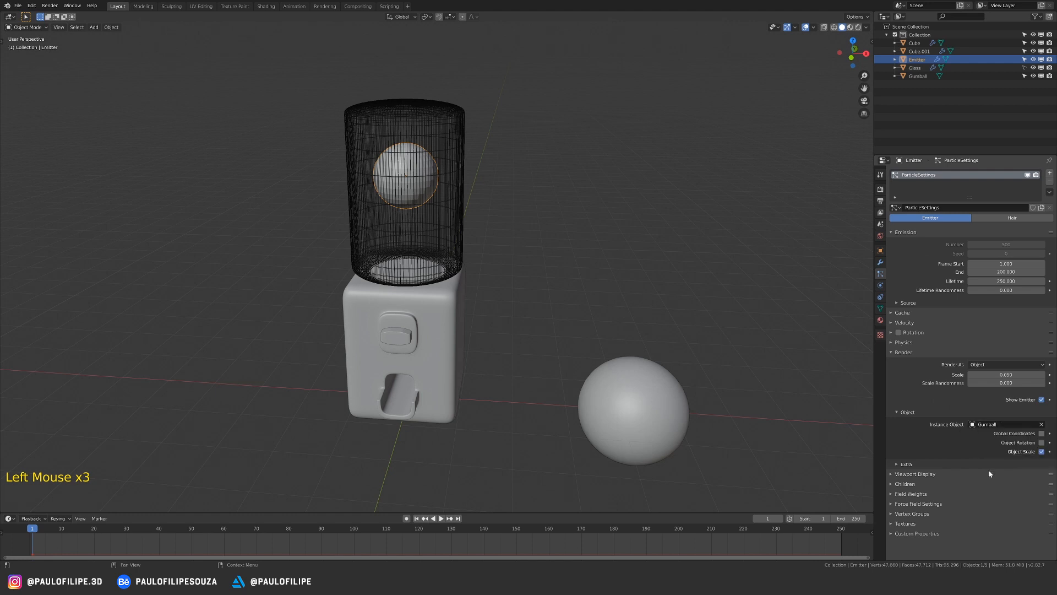
- Play the animation to check how the gumball instances spawn around the Emitter, and stop it near frame 199
key(space)
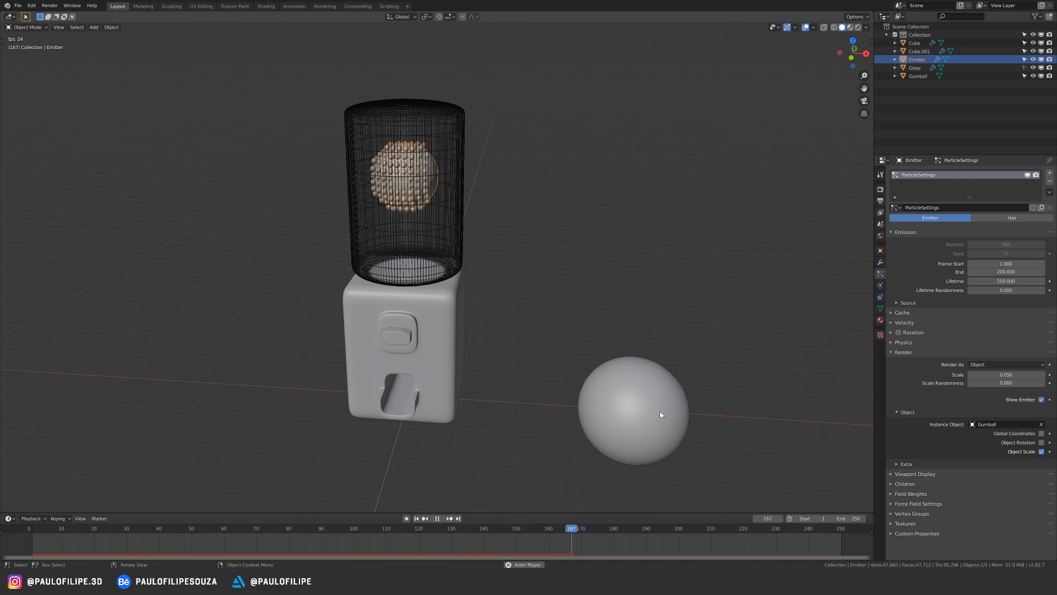
key(space)
mouse_move(557, 286)
middle_down()
mouse_move(511, 271)
mouse_move(566, 296)
middle_up()
key(space)
key(space)
key(space)
- Scale up the Gumball sphere in several passes to enlarge its particle instances around the Emitter
click(581, 331)
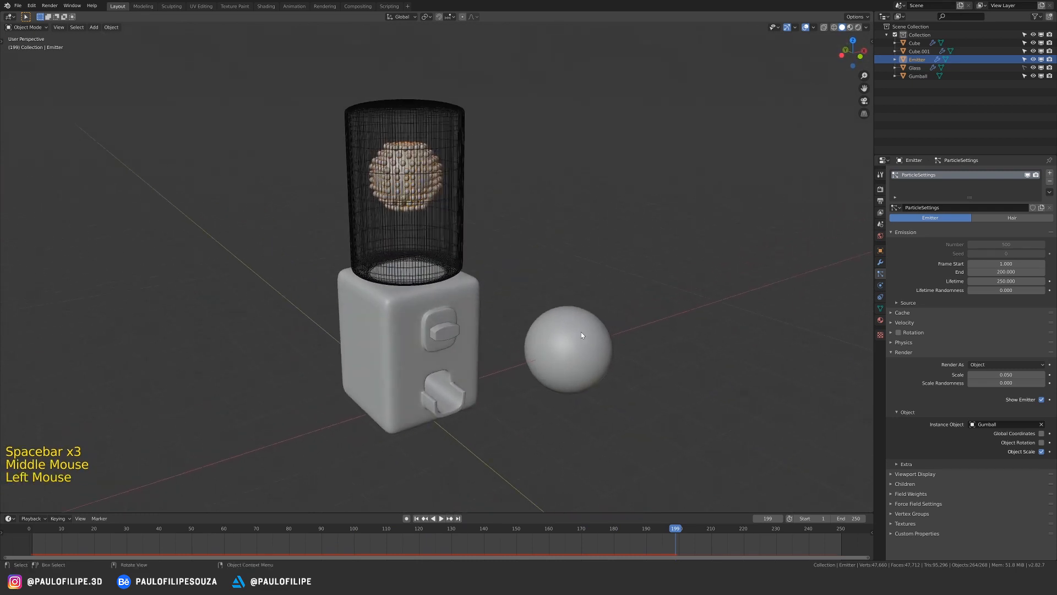
key(s)
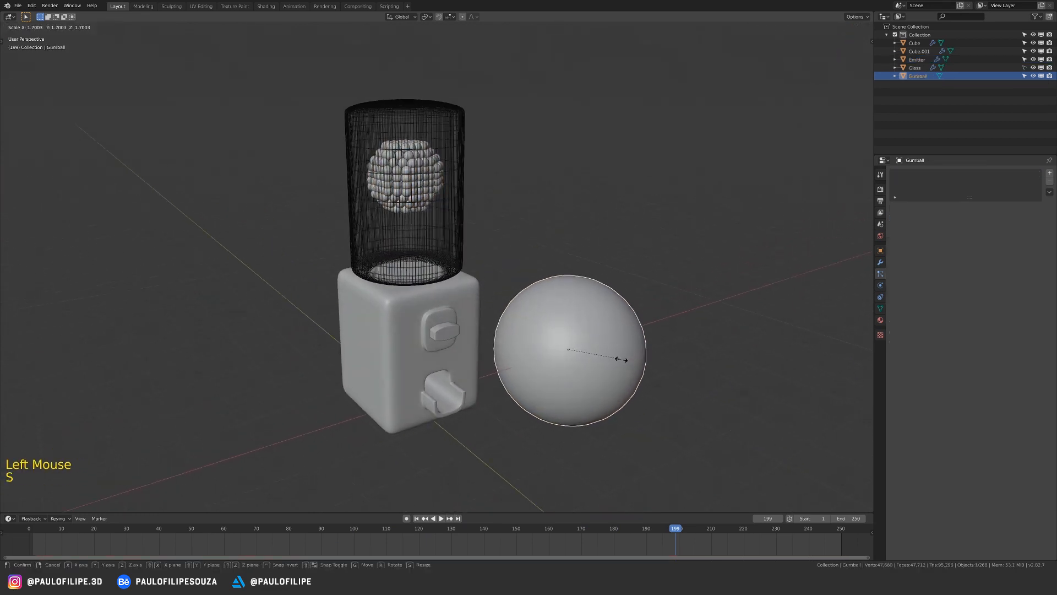
click(641, 368)
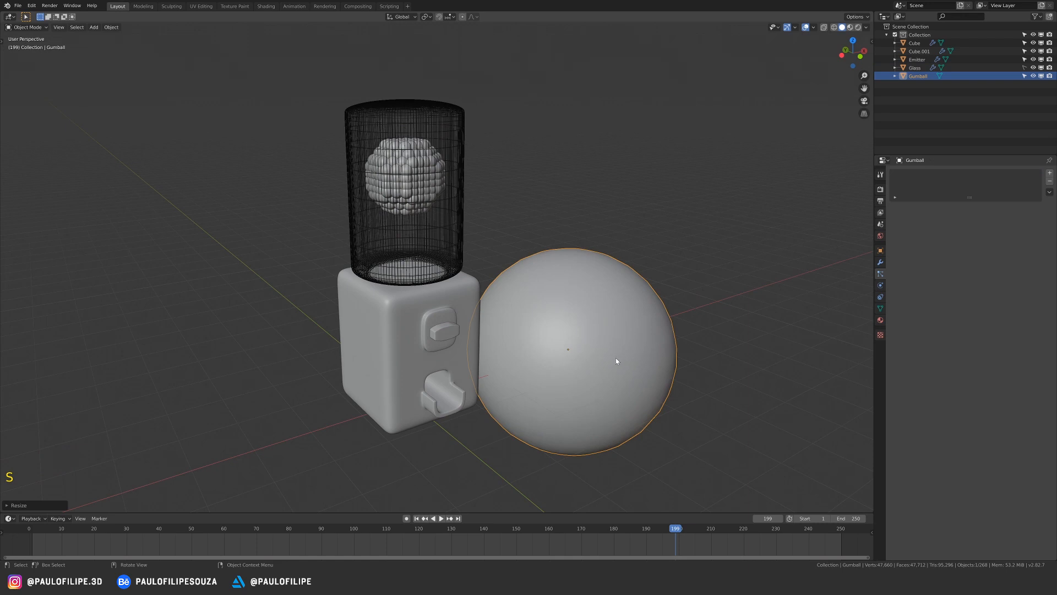
key(s)
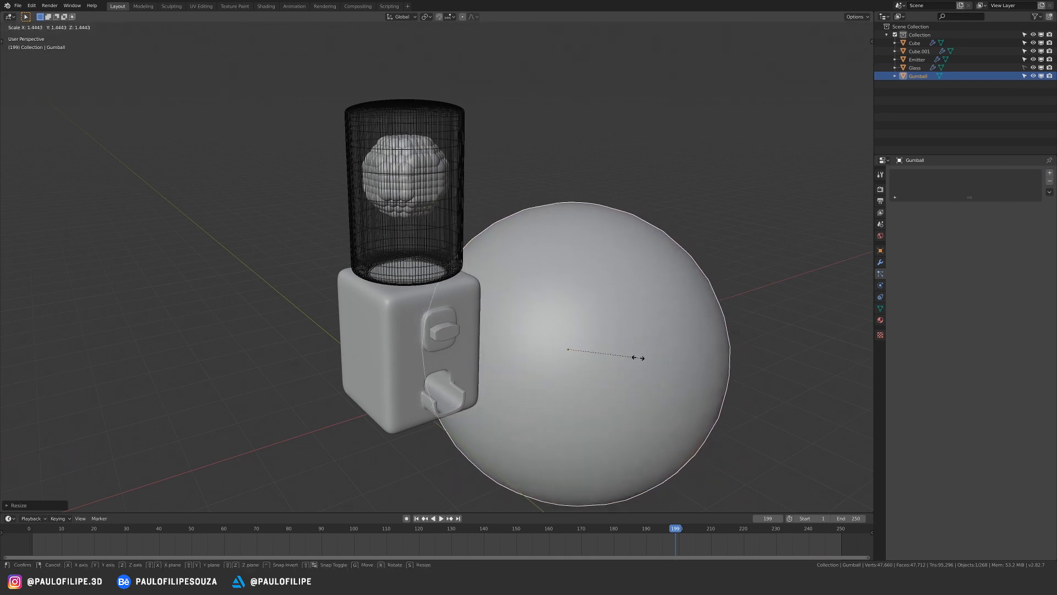
click(639, 358)
middle_drag(639, 357, 617, 342)
key(s)
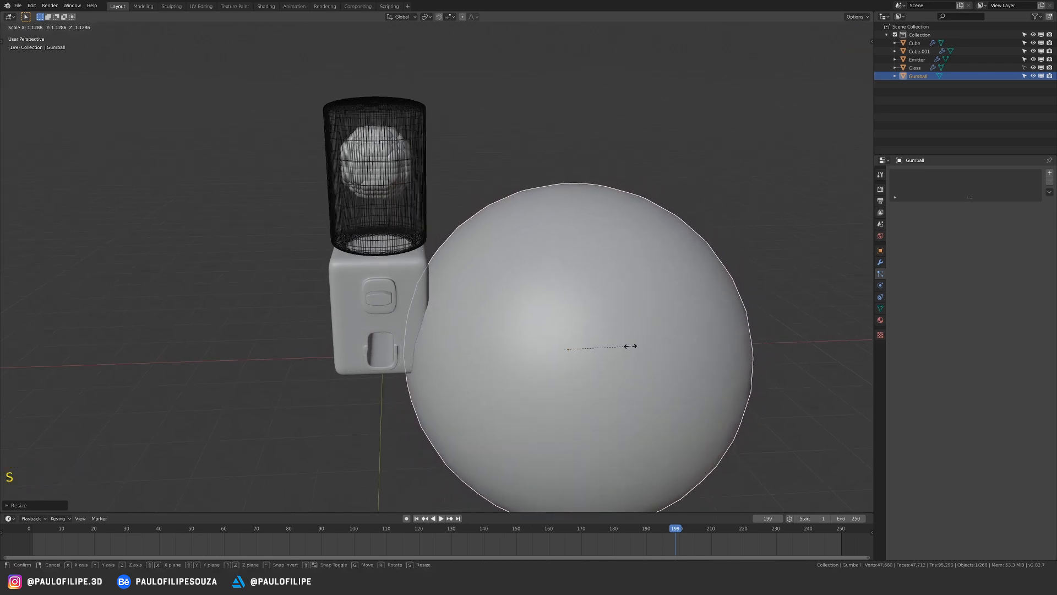
click(627, 346)
drag(653, 144, 674, 158)
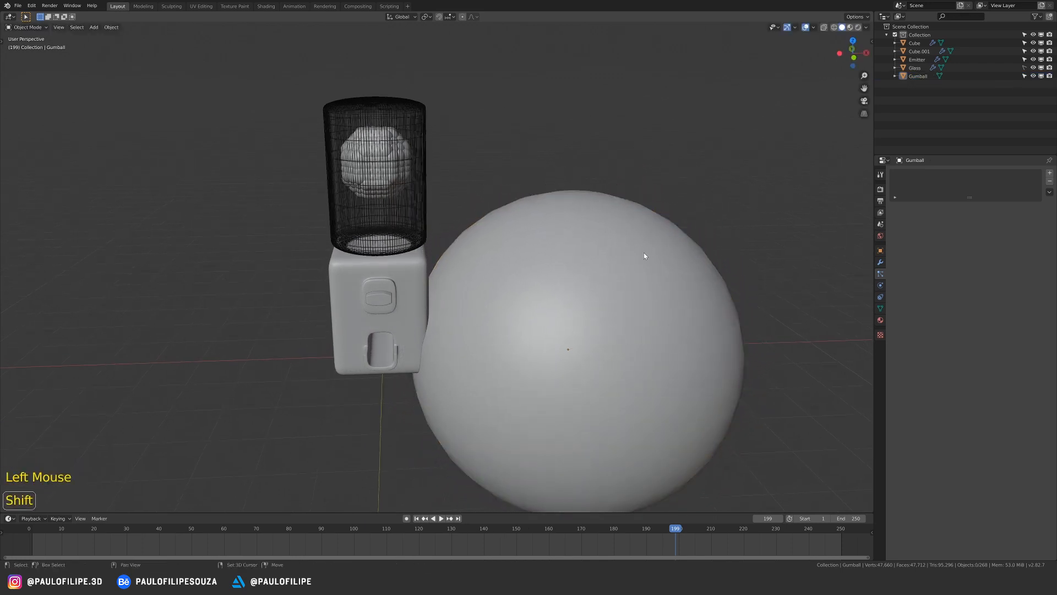
- Convert the Emitter's ParticleSettings modifier into real gumball objects
shift+middle_drag(645, 256, 573, 180)
shift+middle_drag(457, 204, 486, 259)
ctrl+middle_drag(486, 259, 474, 237)
click(405, 144)
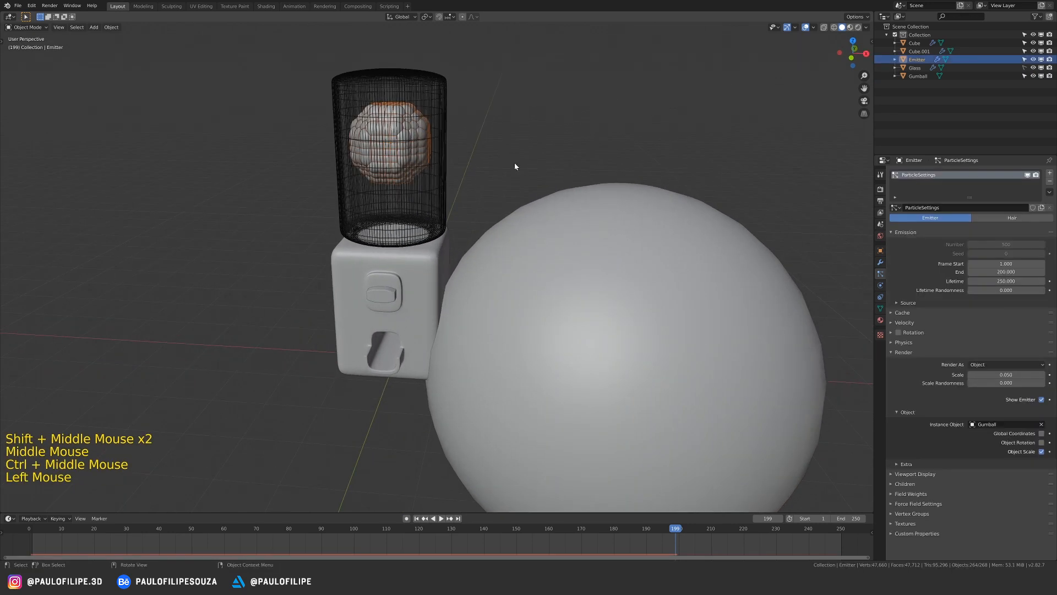
click(881, 263)
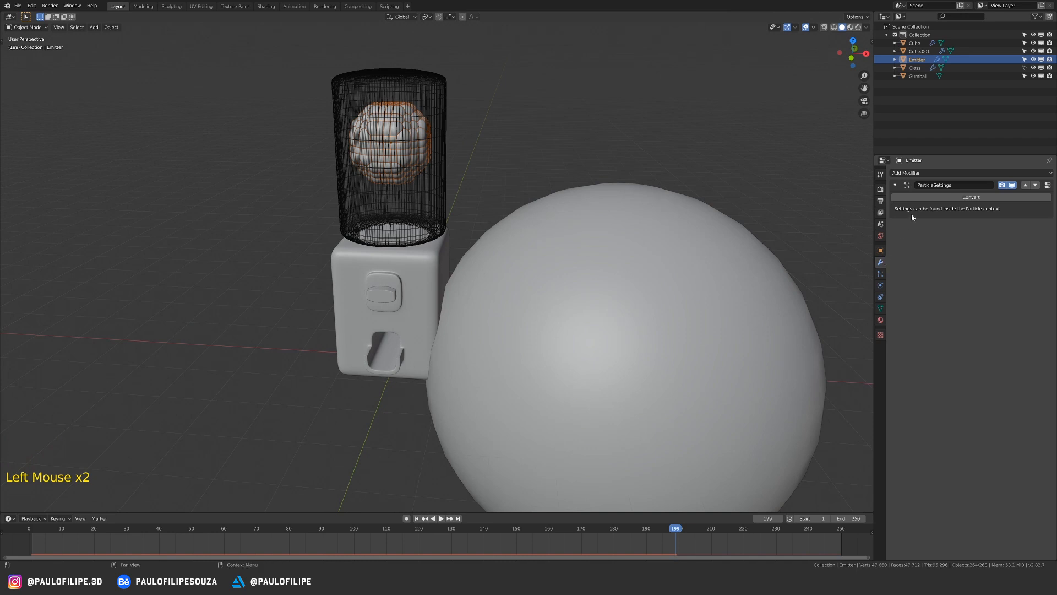
click(970, 199)
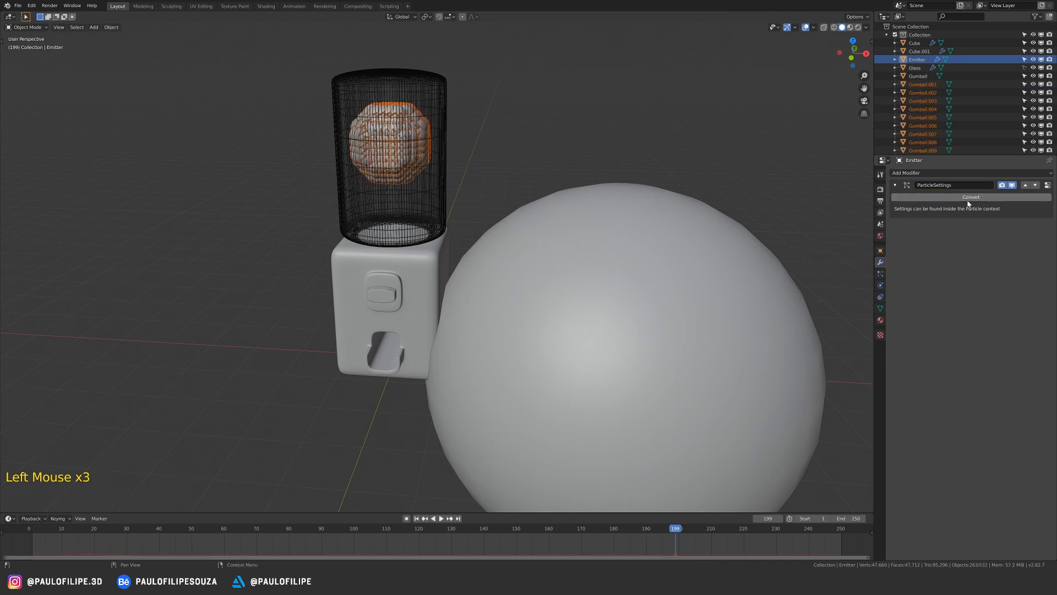
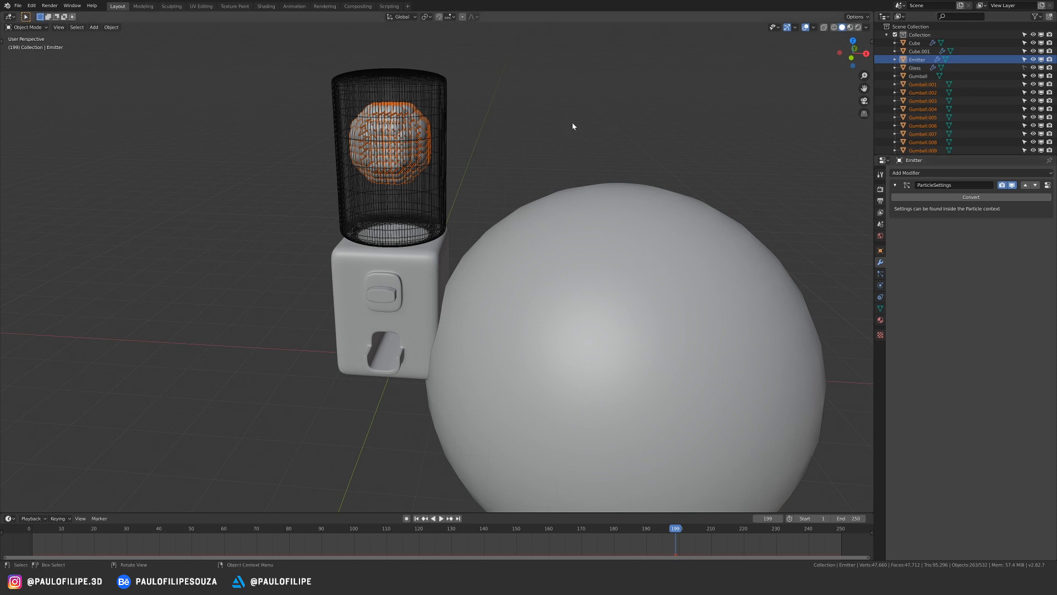
- Move the converted gumball objects into a new collection named Gumballs, collapse it in the object list, and deselect everything
key(m)
click(562, 152)
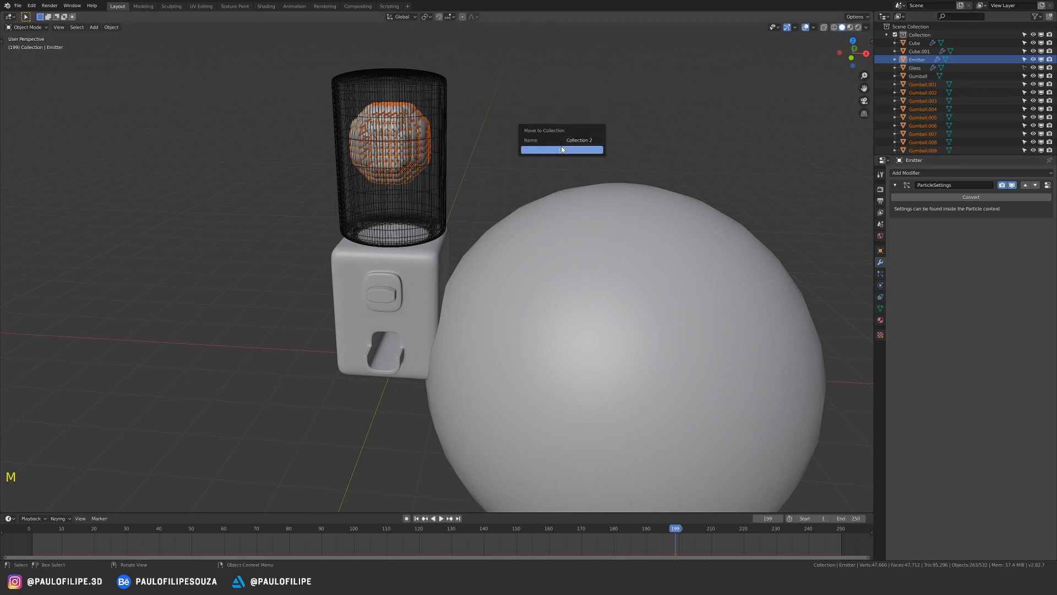
click(578, 140)
text(Gumballs)
key(Return)
key(Return)
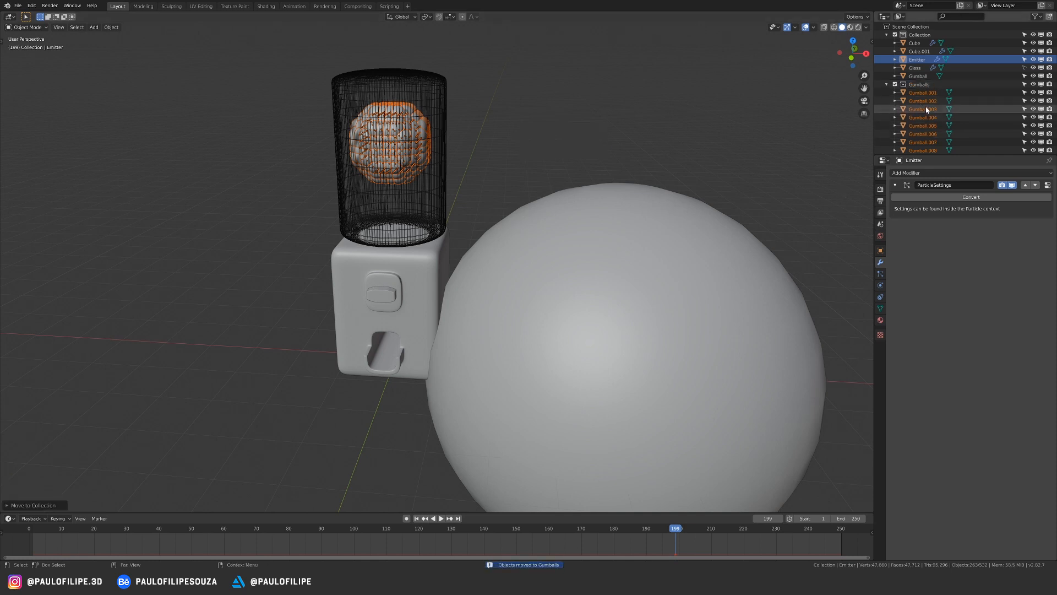
click(887, 84)
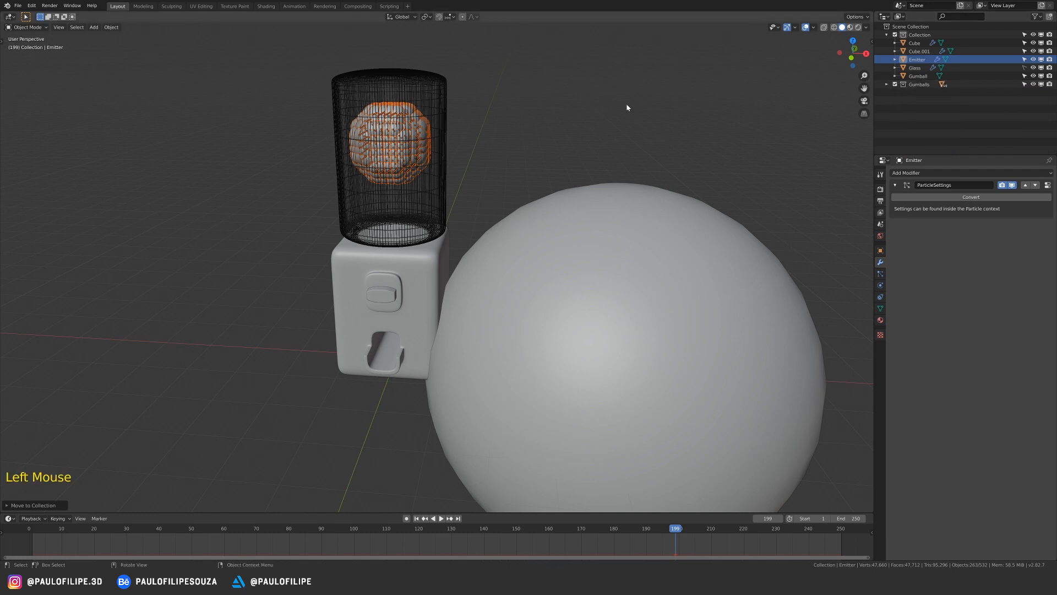
click(551, 106)
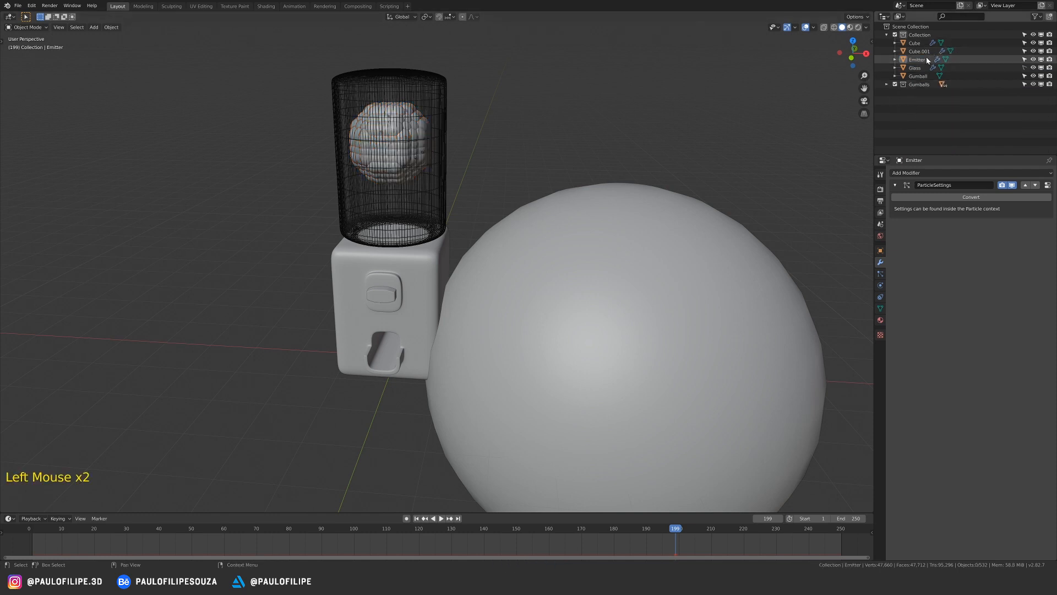
- Hide the Emitter and the original Gumball sphere in the viewport
click(918, 60)
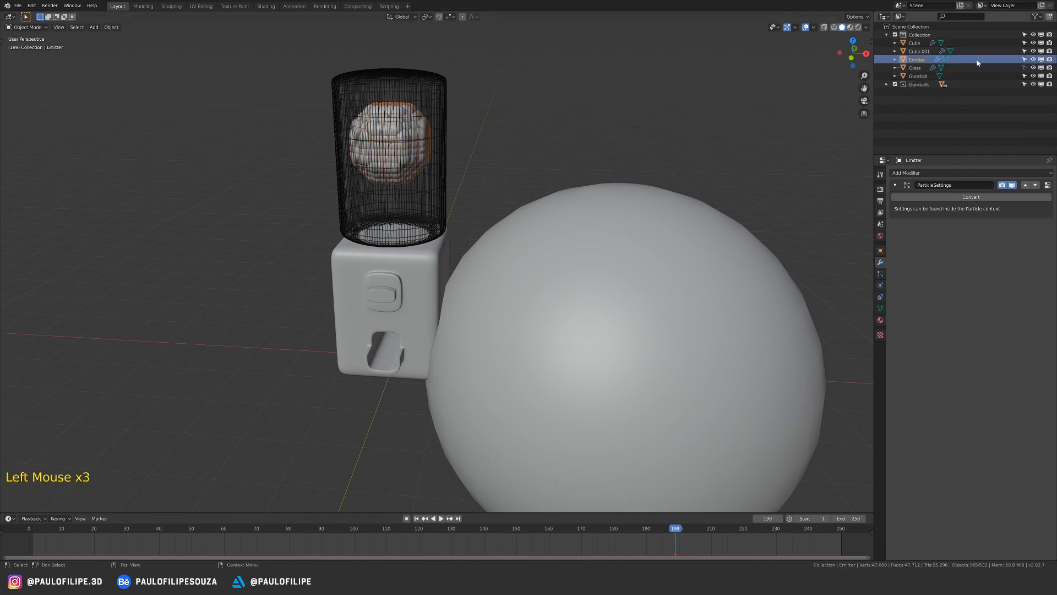
click(1033, 59)
click(685, 243)
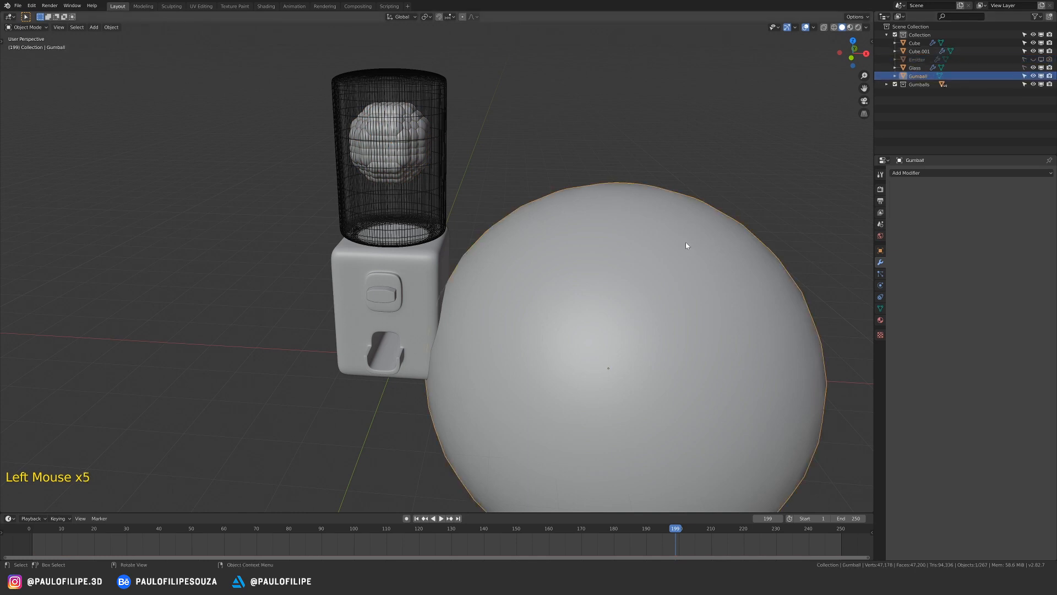
click(1033, 77)
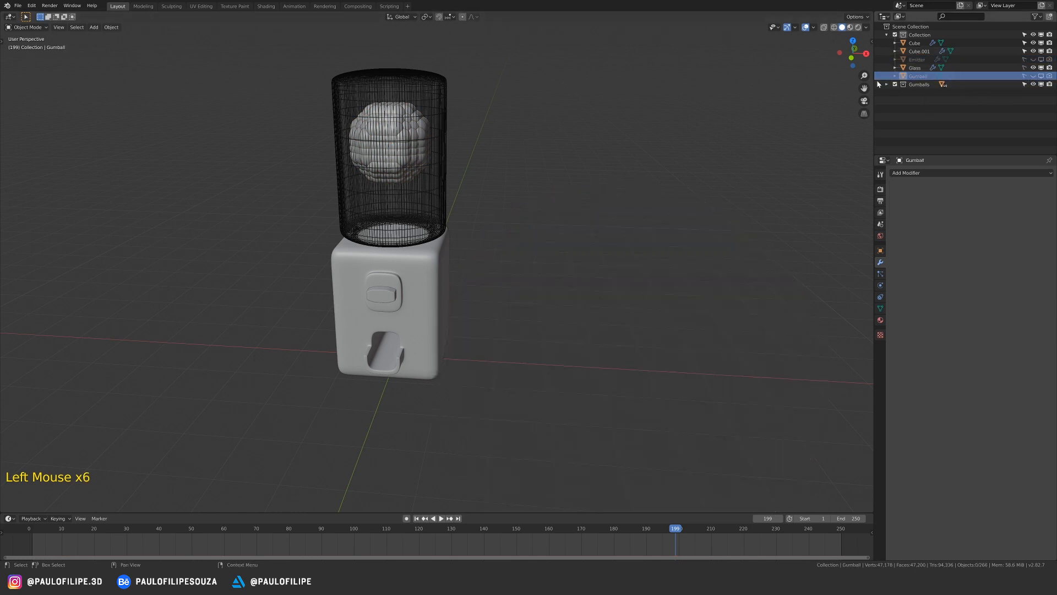
click(460, 175)
- From the front view, give one gumball at the cluster's lower edge an active Rigid Body with a Sphere collision shape
key(KP_1)
ctrl+middle_drag(437, 147, 440, 121)
shift+middle_drag(441, 121, 497, 167)
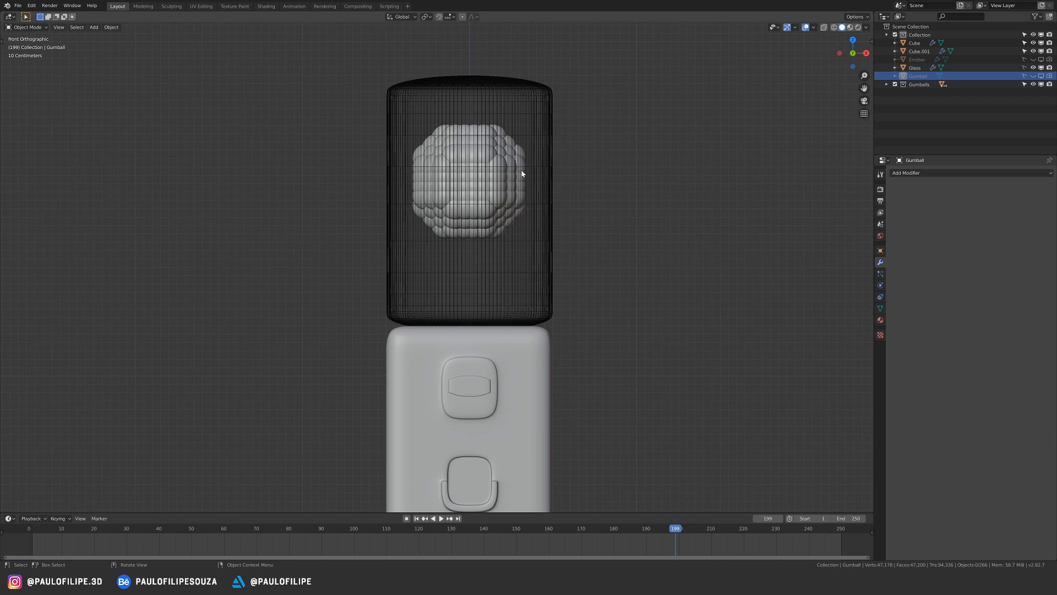
ctrl+middle_drag(511, 199, 499, 238)
click(481, 246)
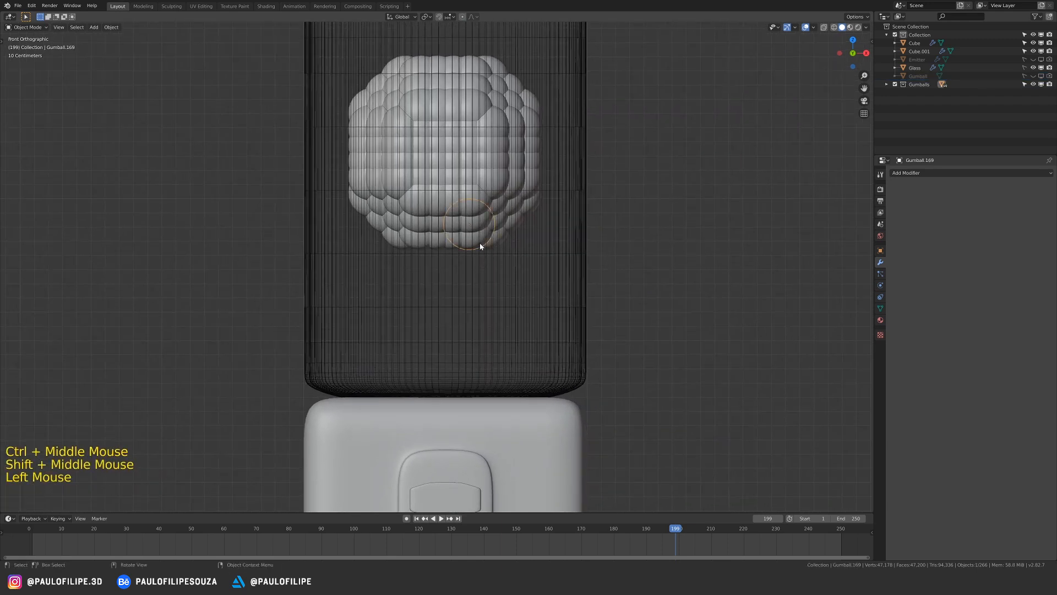
click(498, 246)
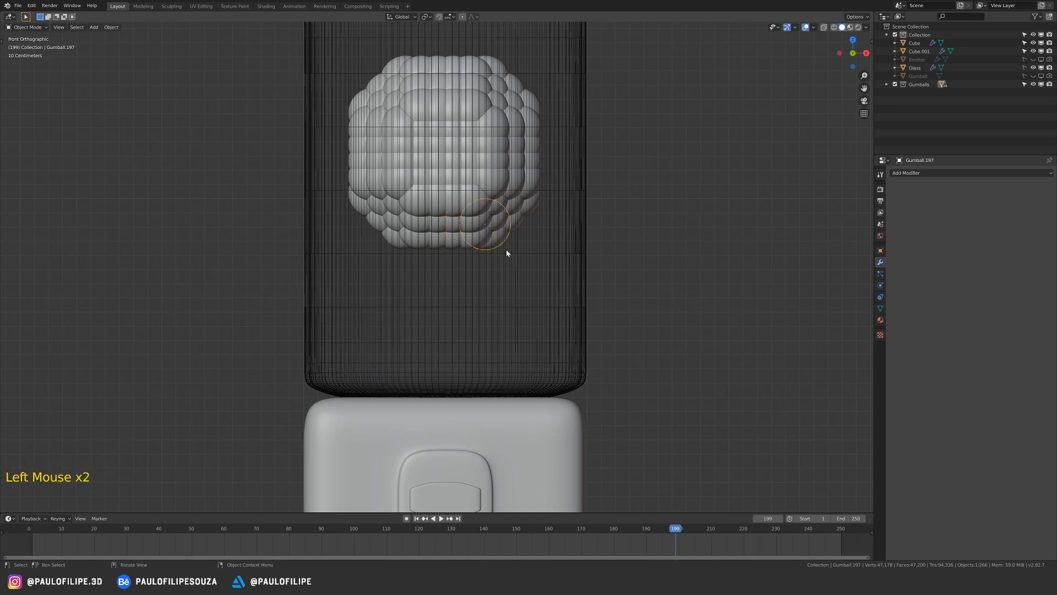
shift+middle_drag(510, 239, 573, 233)
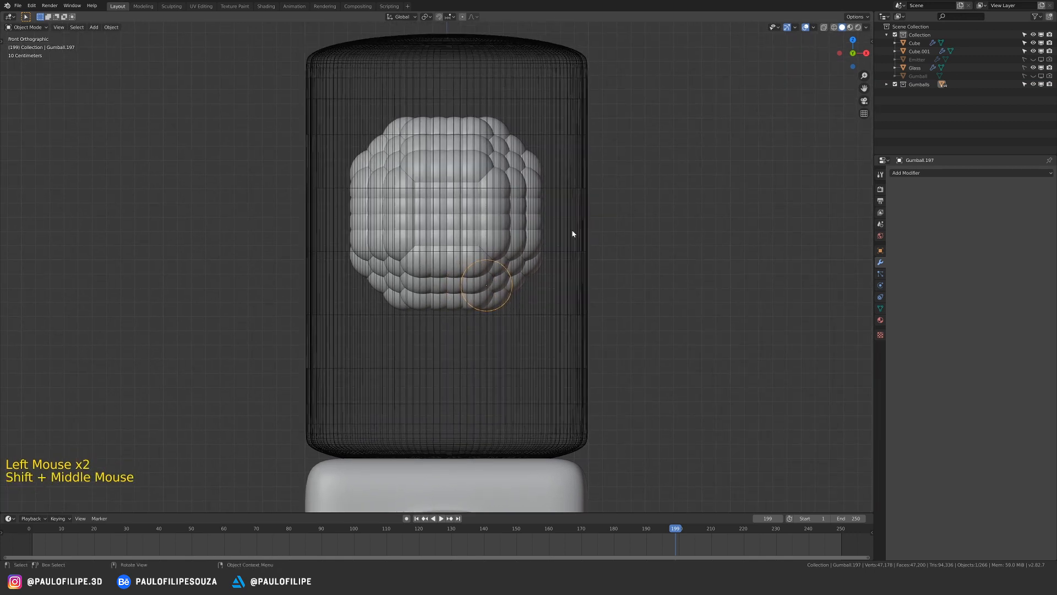
click(881, 285)
click(1012, 201)
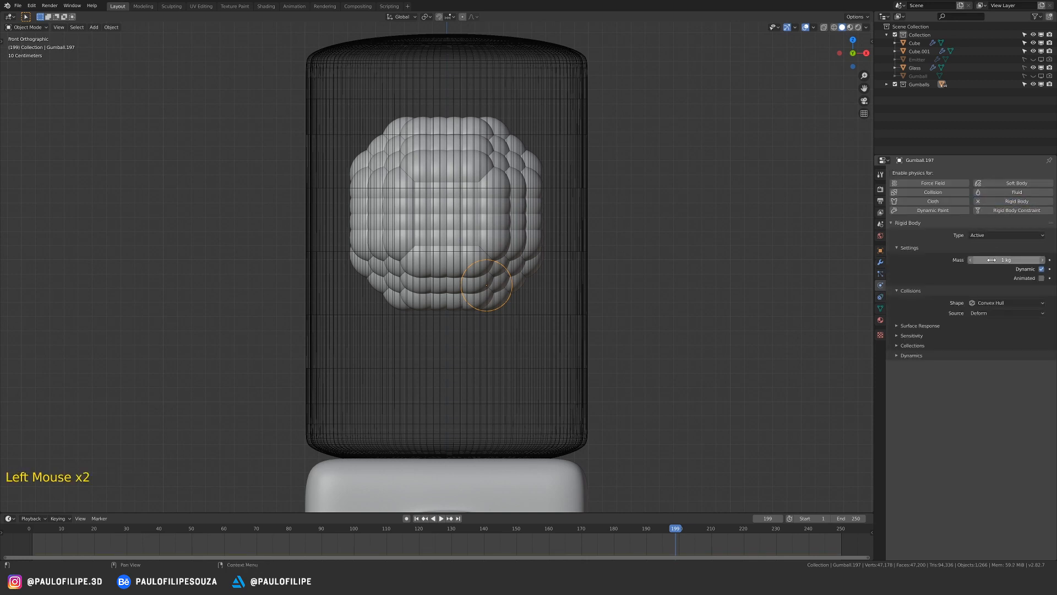
click(1004, 305)
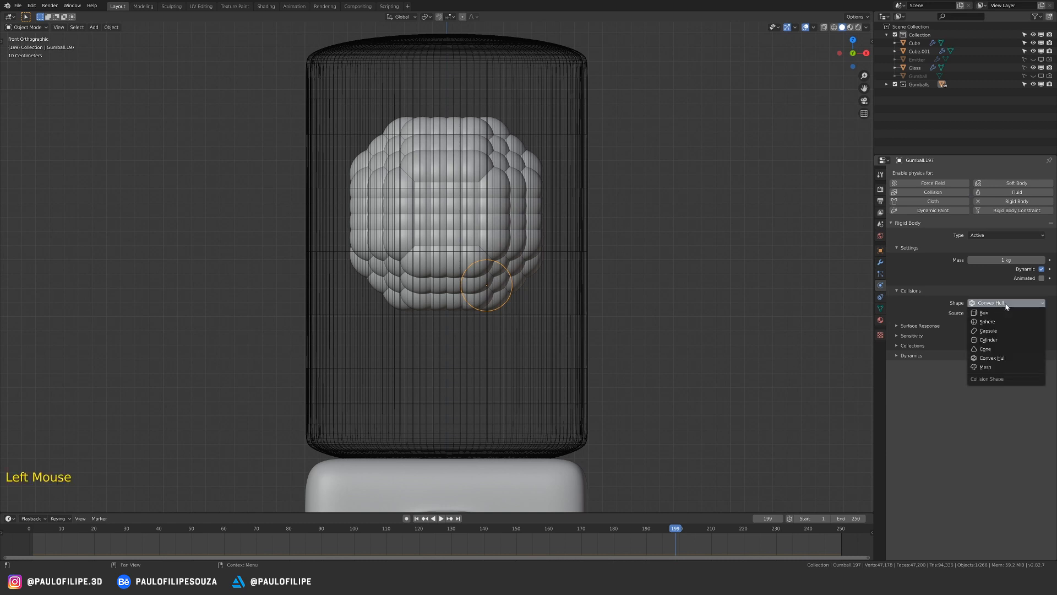
click(1003, 322)
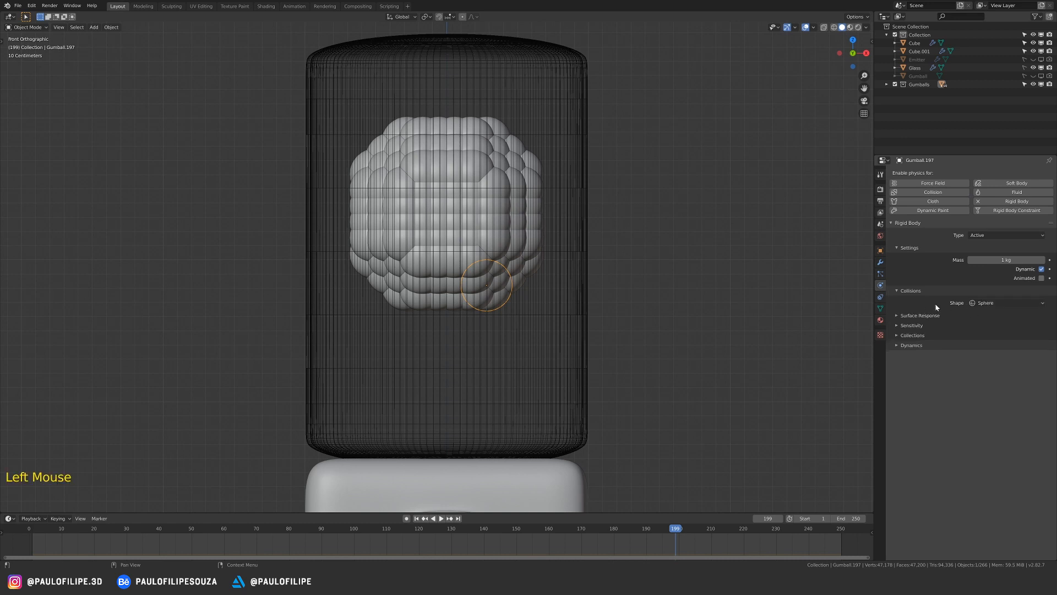
- Enable the Collision Margin for this gumball's rigid body and set it to 0.001 m
click(925, 325)
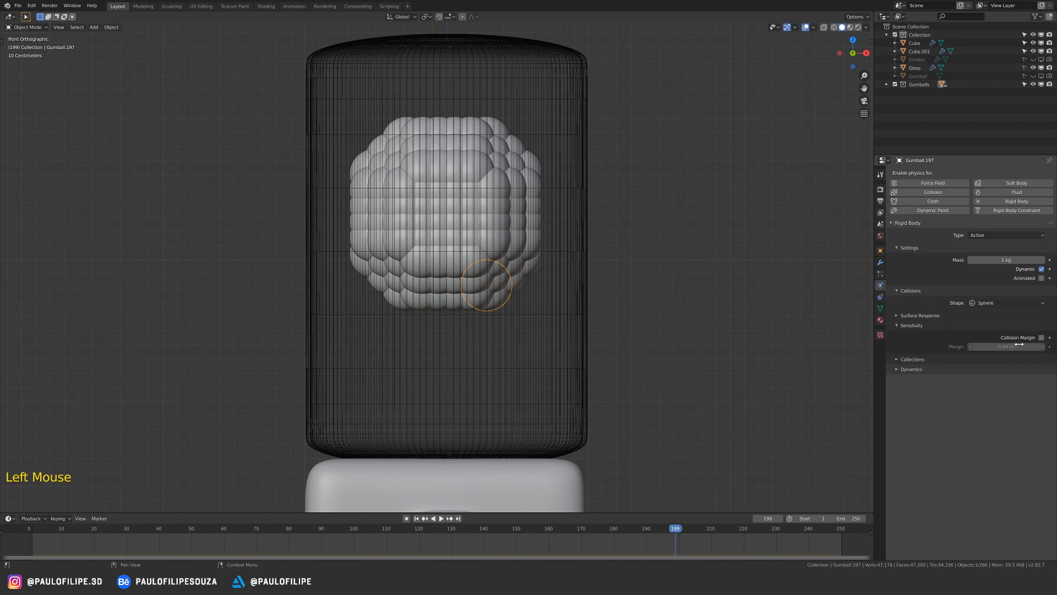
click(1042, 338)
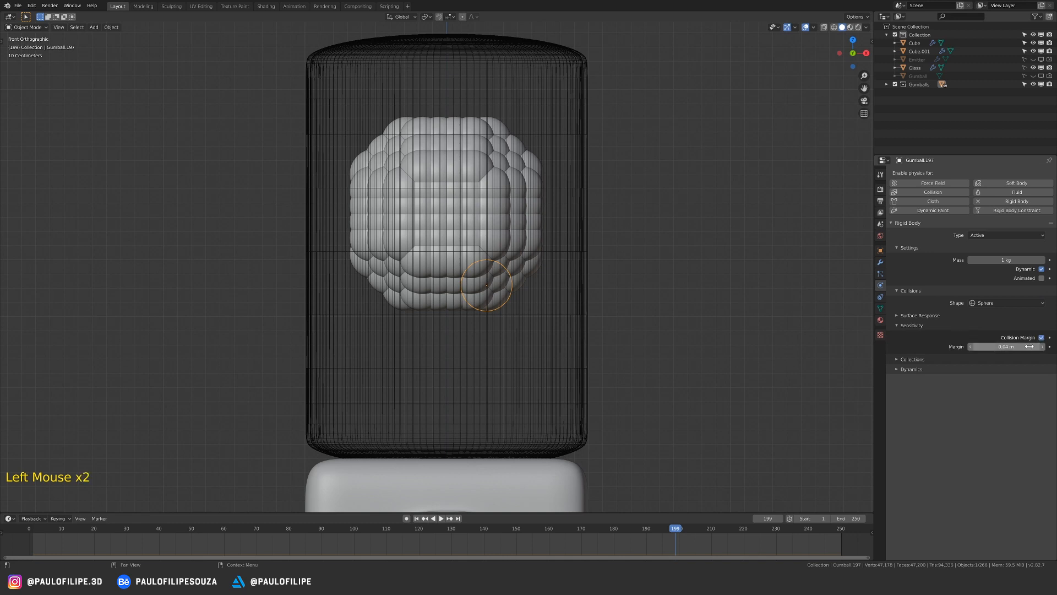
click(1020, 347)
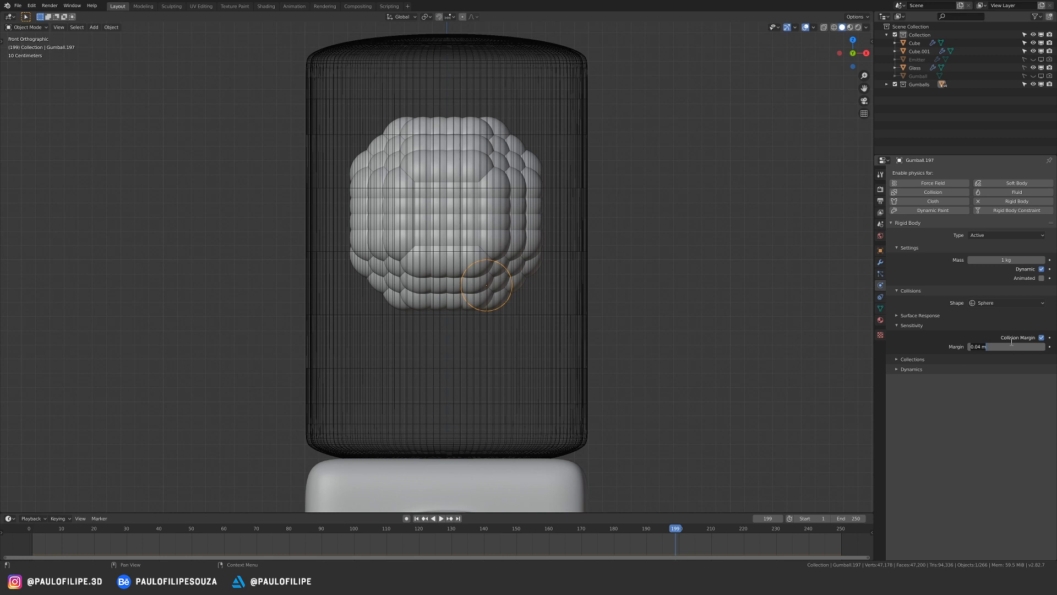
text(.001)
key(Return)
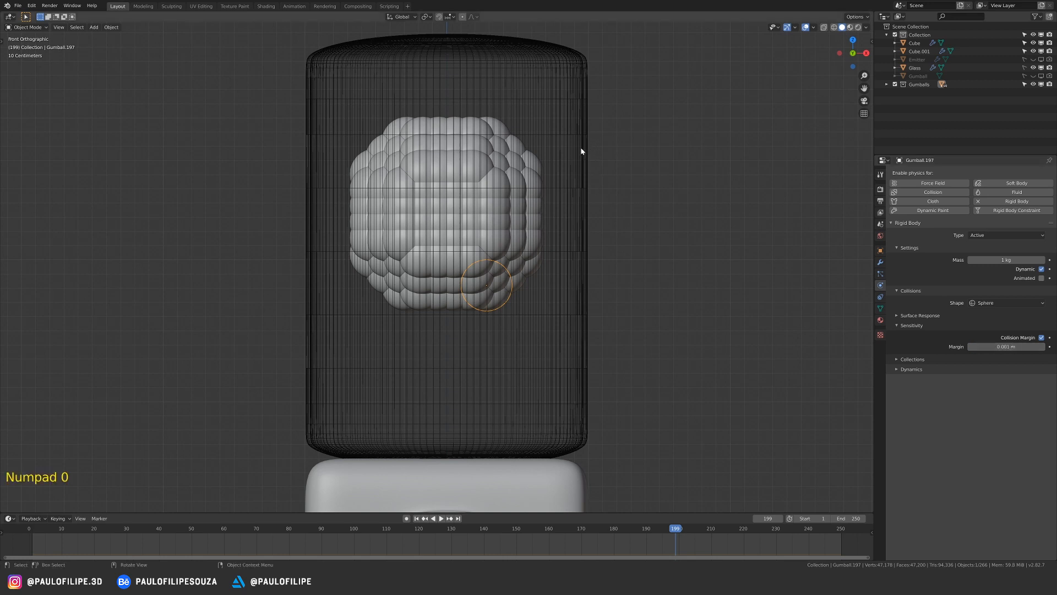
- Select all objects of the Gumballs collection, copy the active gumball's rigid body settings to them, and deselect everything
right_click(925, 85)
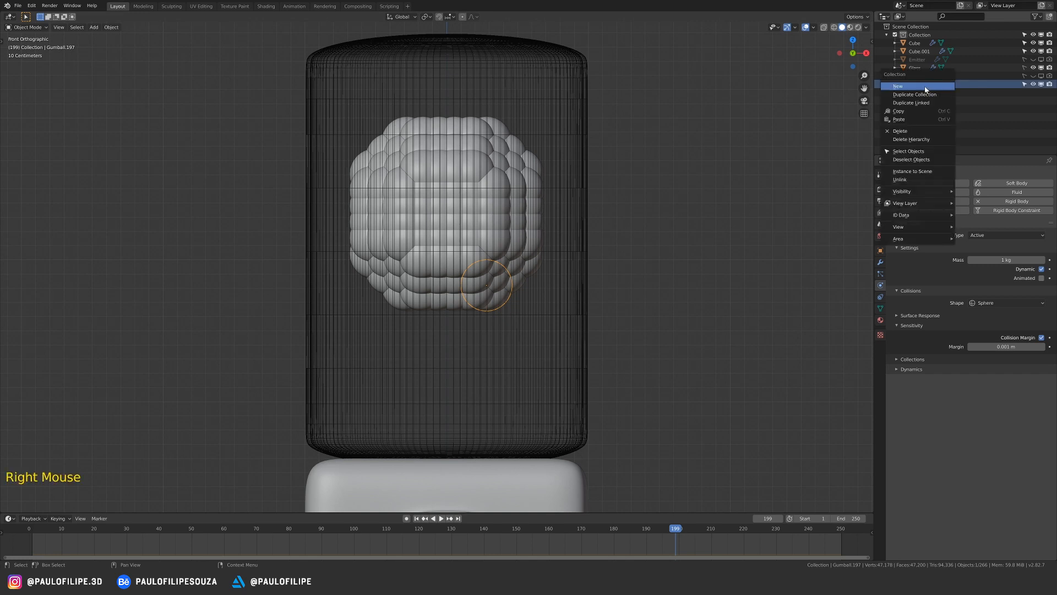
click(923, 153)
click(111, 27)
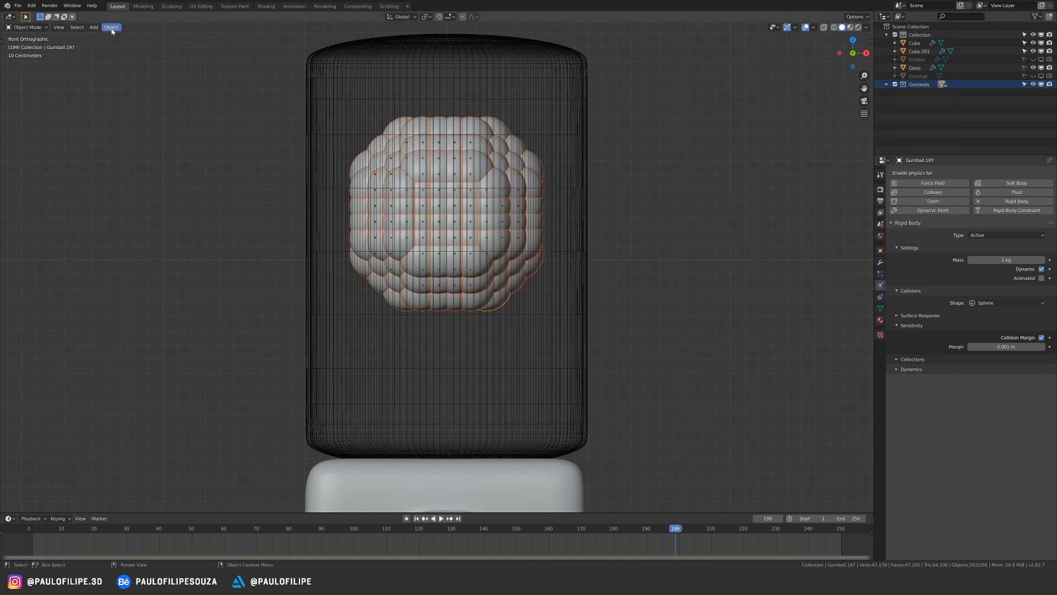
mouse_move(146, 221)
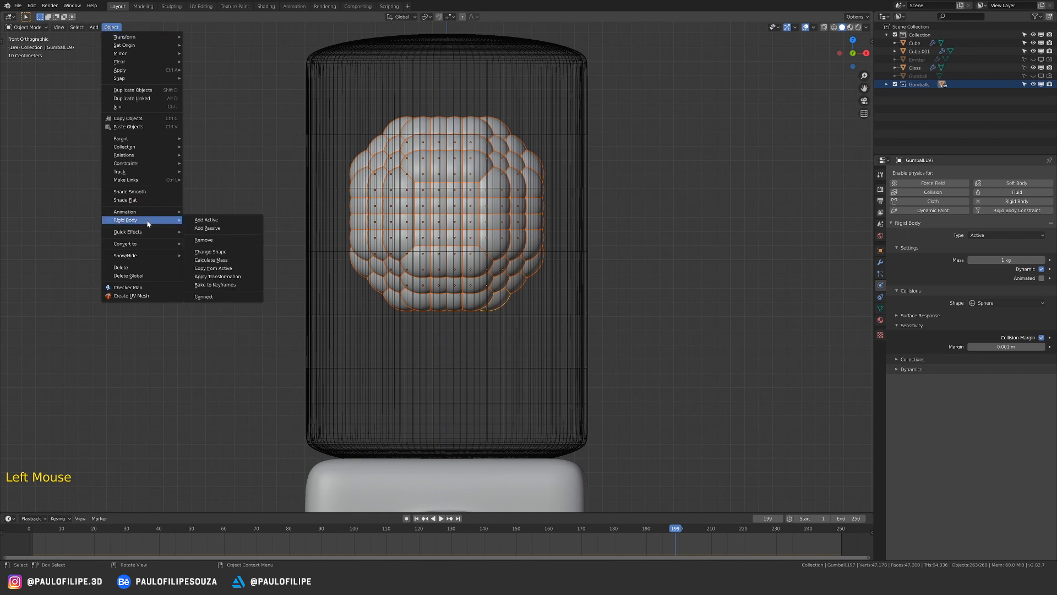
click(251, 270)
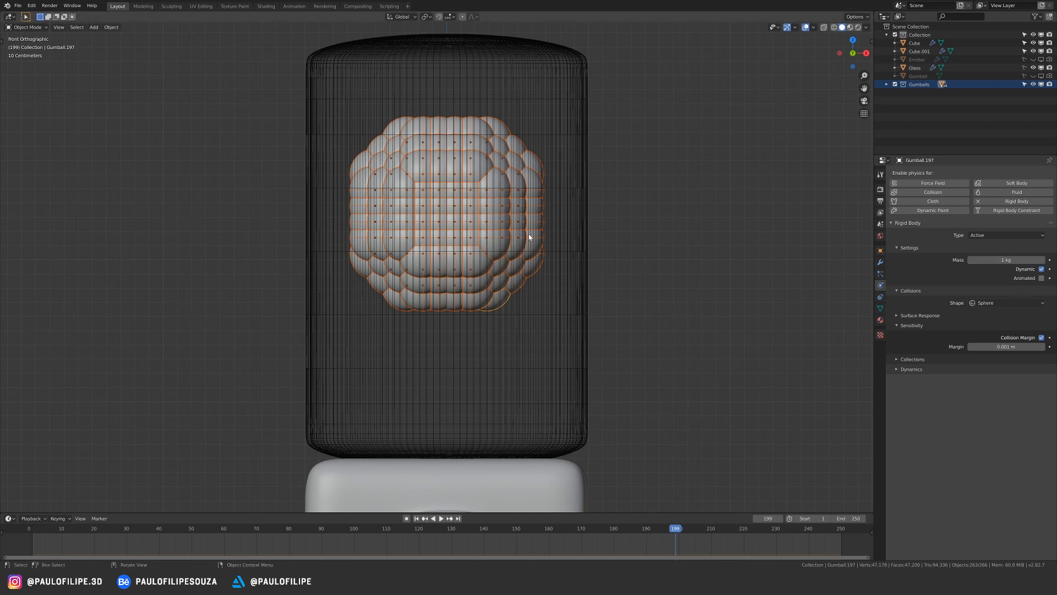
click(680, 158)
click(582, 154)
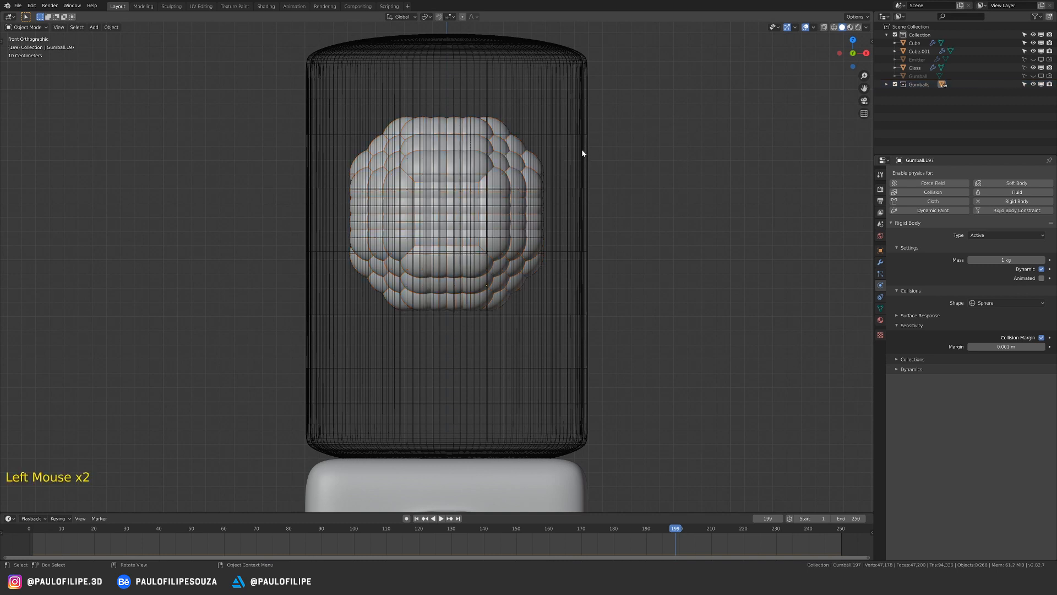
- Give the Glass object a Rigid Body and set its type to Passive
click(916, 69)
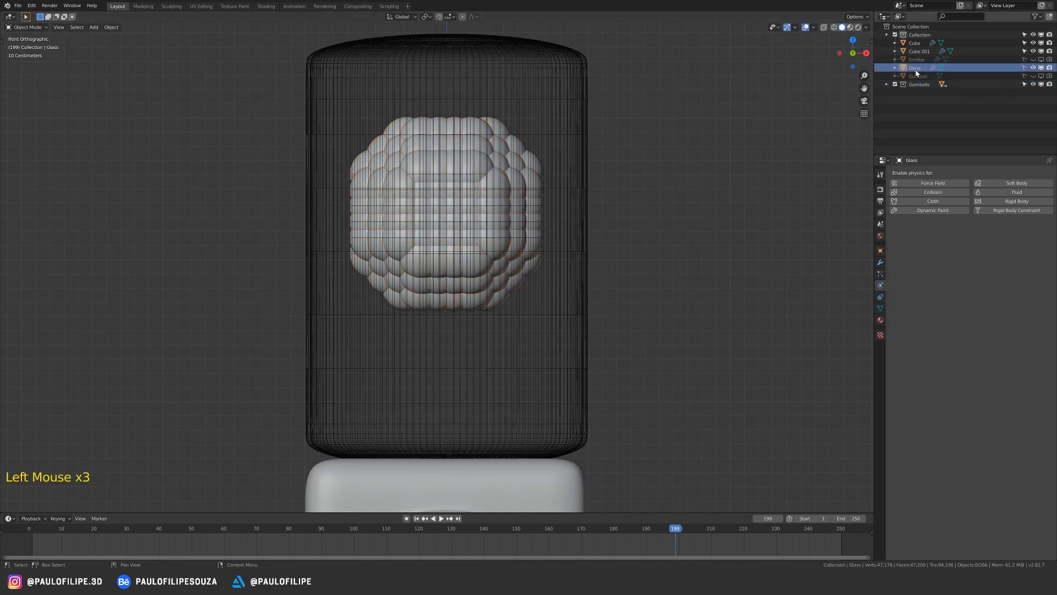
click(1023, 203)
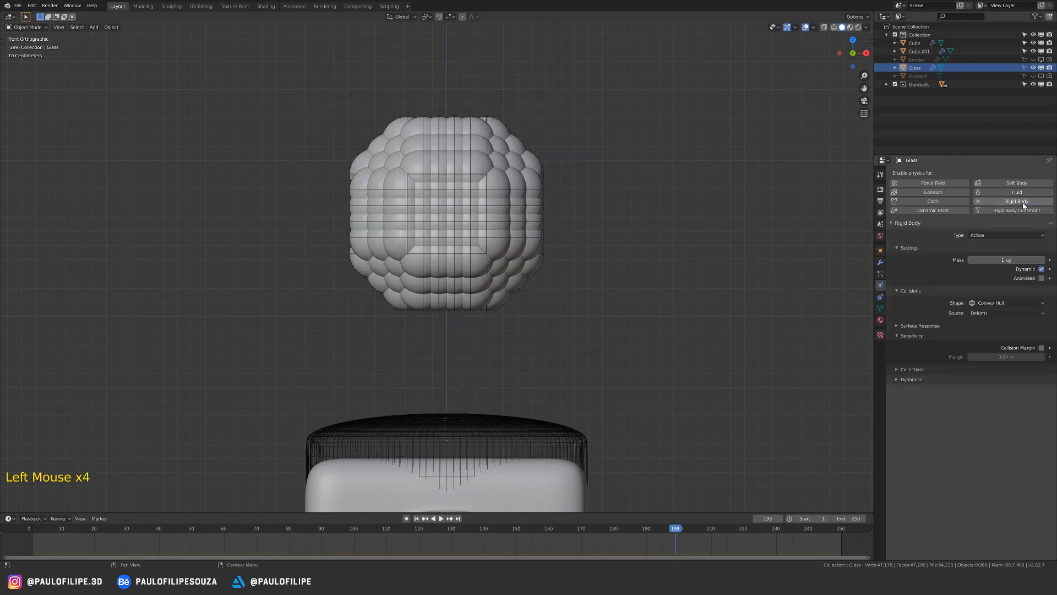
click(994, 235)
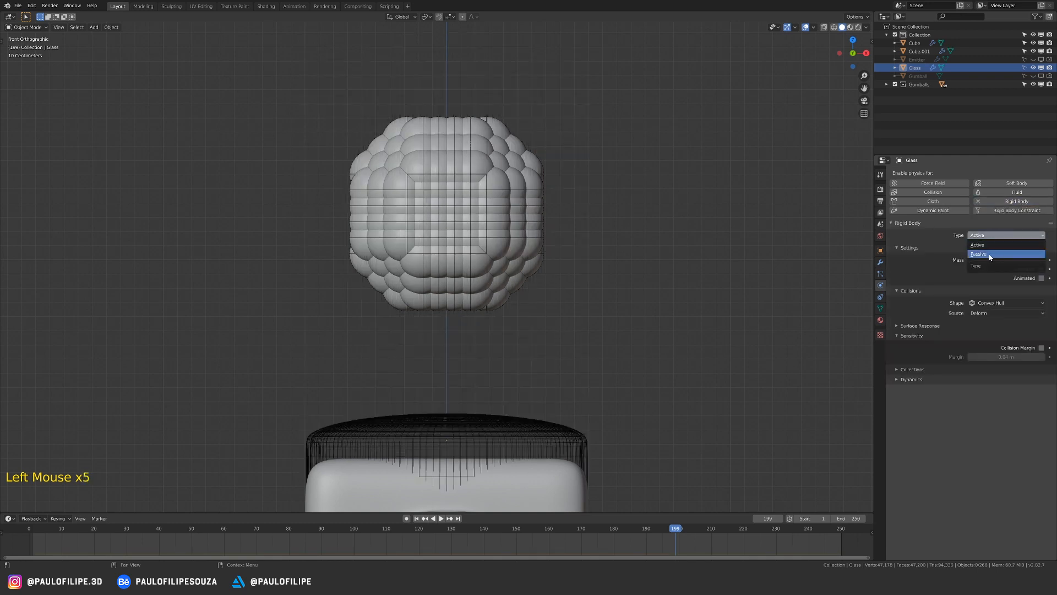
click(990, 254)
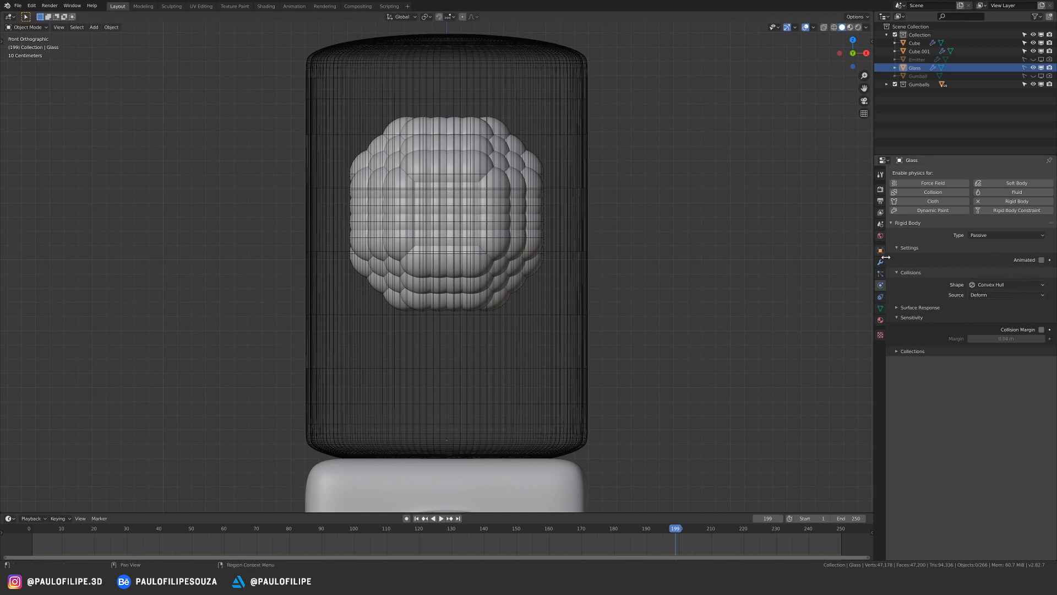
- Enable the Collision Margin for the Glass's rigid body and set it to 0.001 m
click(1042, 330)
click(1020, 335)
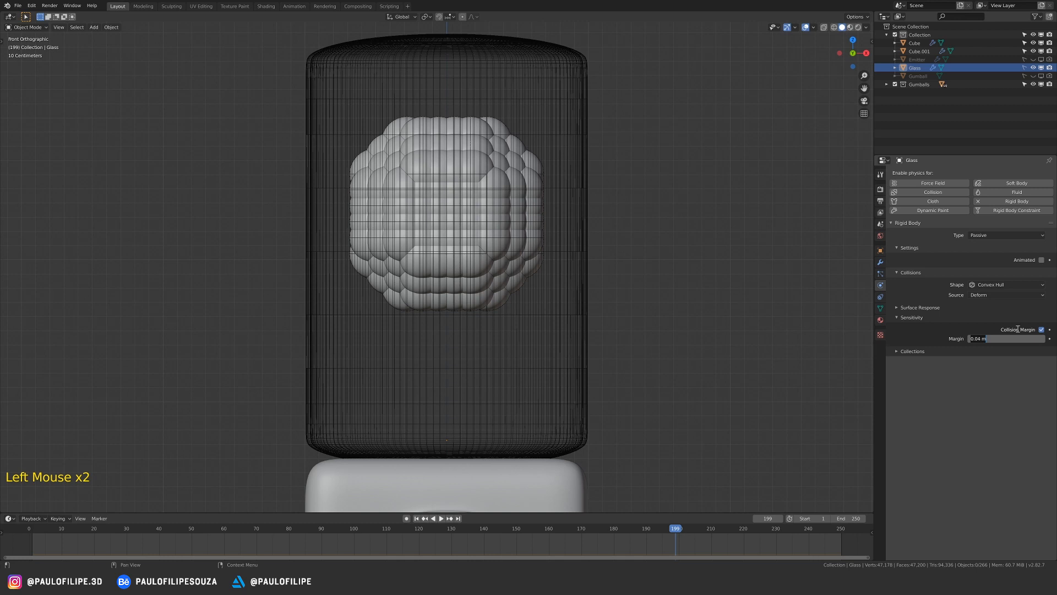
text(0.001)
key(Return)
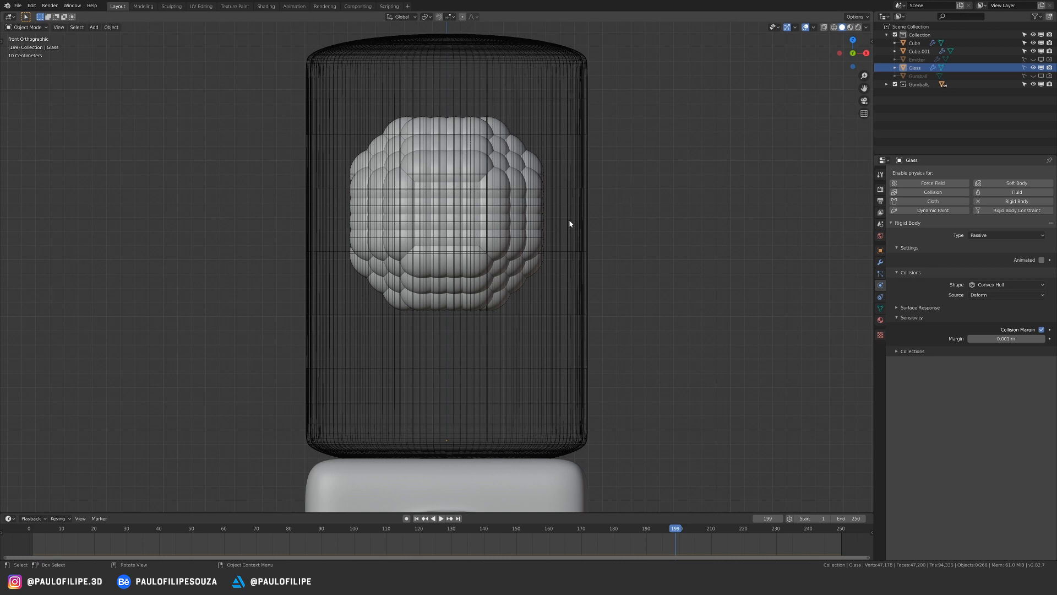
- Apply the Subdivision and Solidify modifiers of the Glass
click(881, 262)
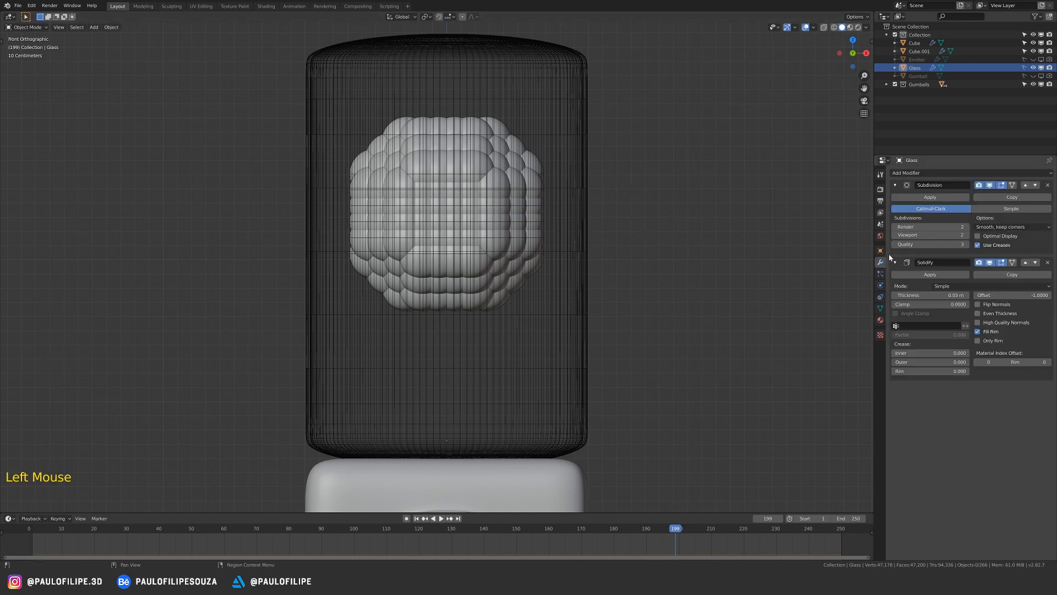
click(943, 199)
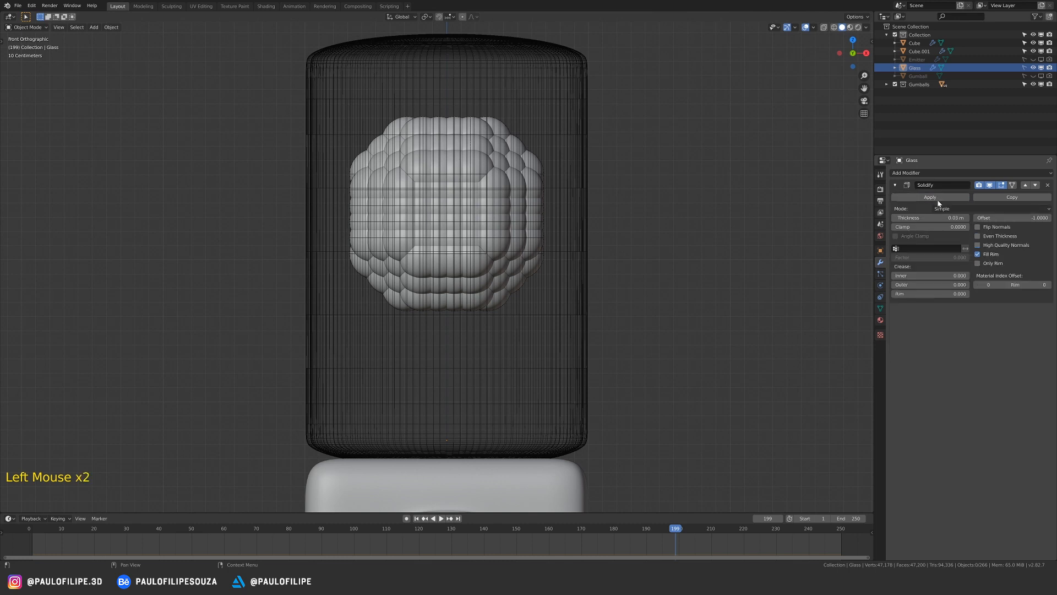
click(941, 199)
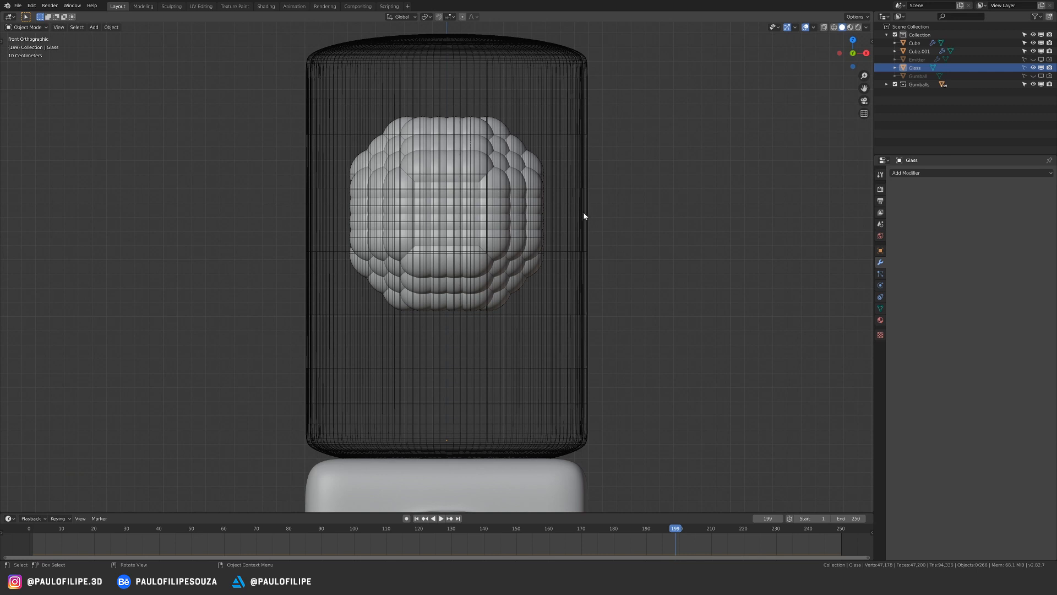
click(659, 207)
- Rewind to frame 1, play the simulation to check how the gumballs behave inside the glass, and pause it around frame 51
ctrl+middle_drag(656, 257, 638, 172)
key(space)
key(shift+Left)
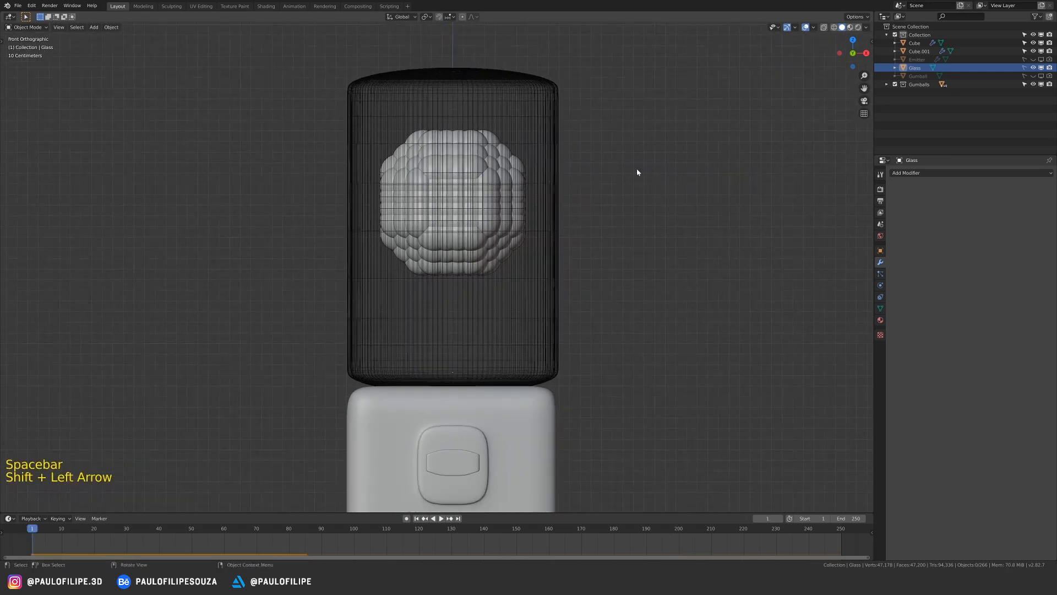
key(space)
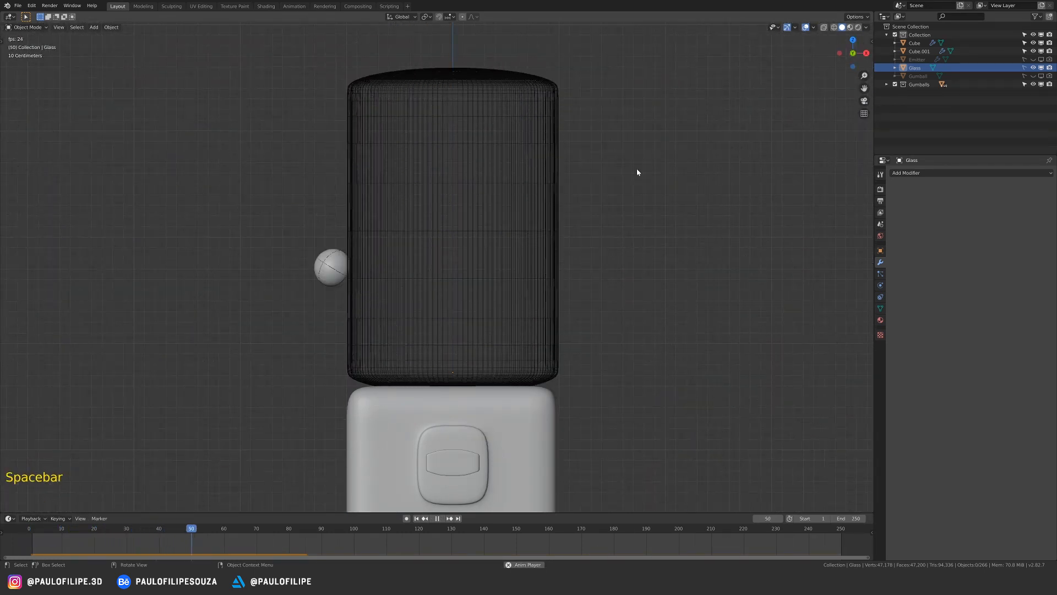
key(space)
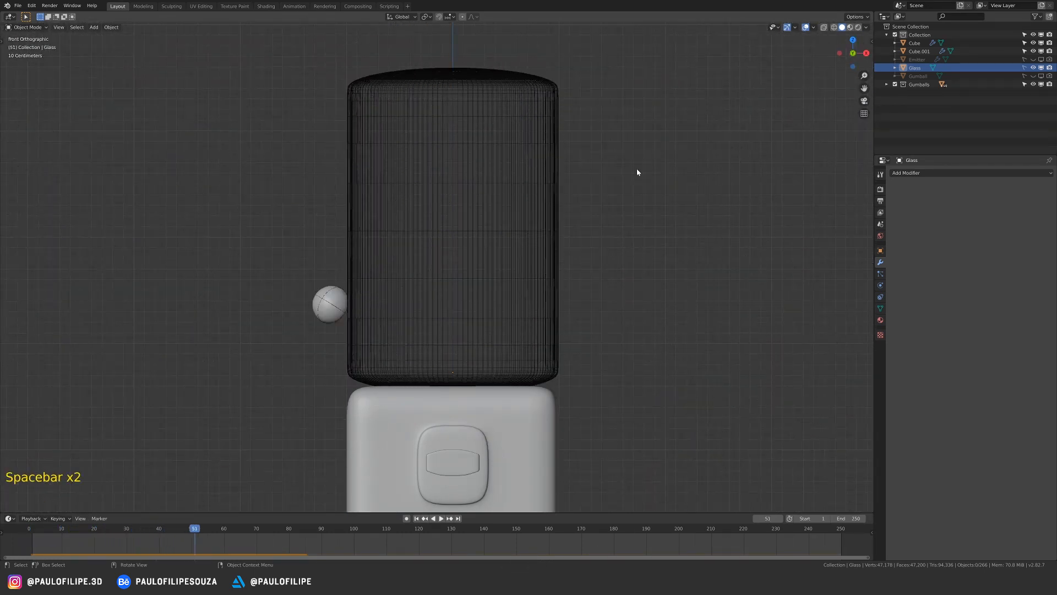
- Change the collision shape of the Glass's rigid body to Mesh
click(917, 70)
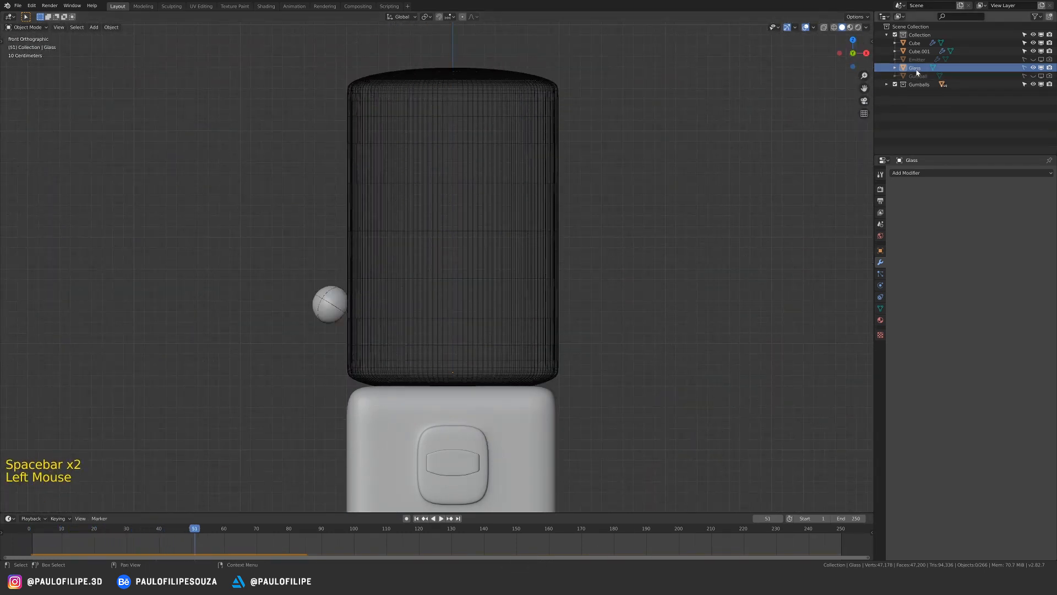
click(881, 286)
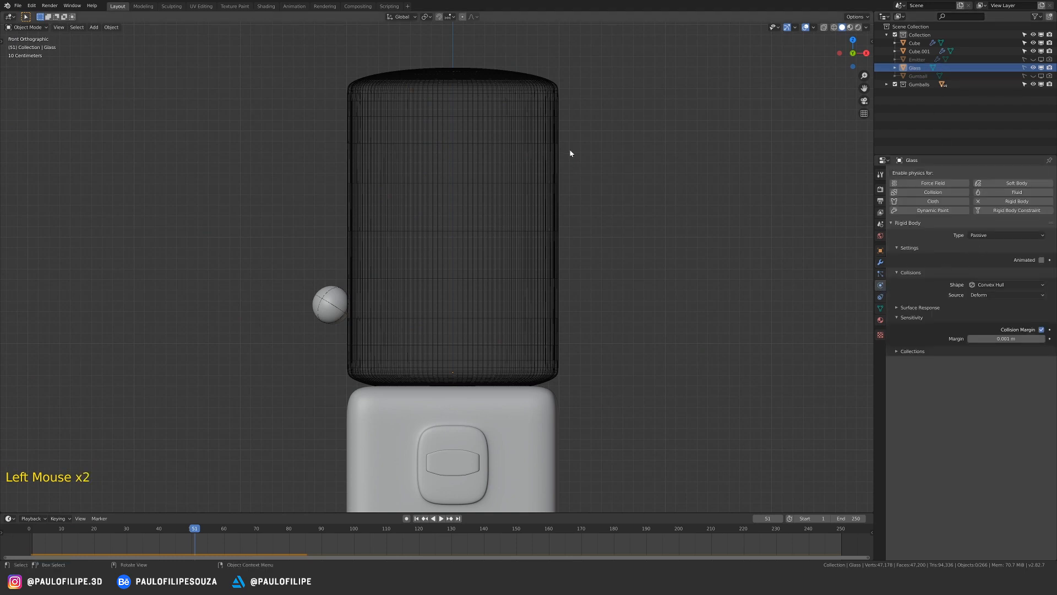
click(1003, 284)
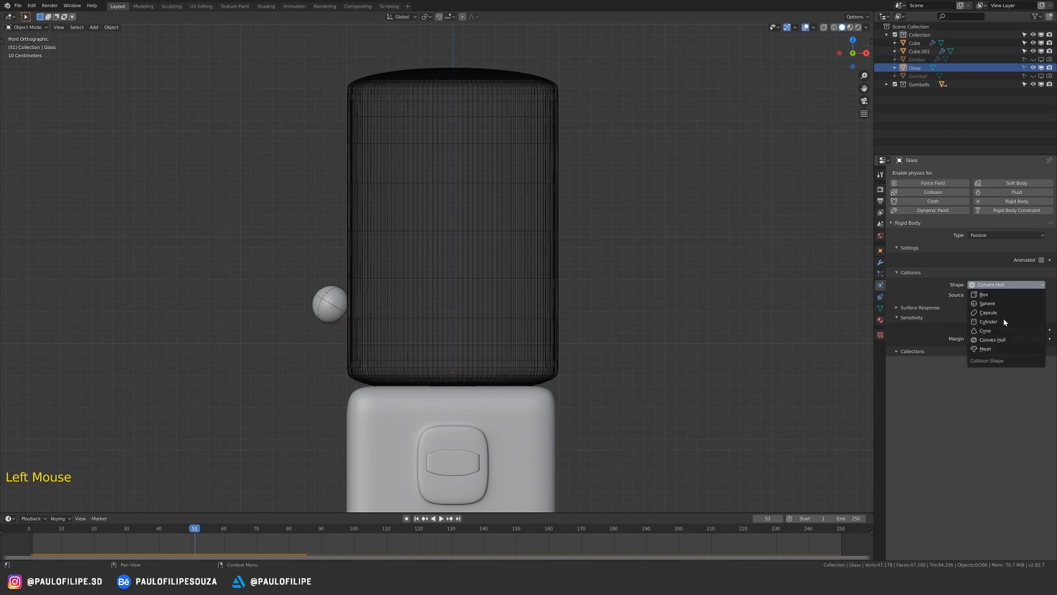
click(1000, 353)
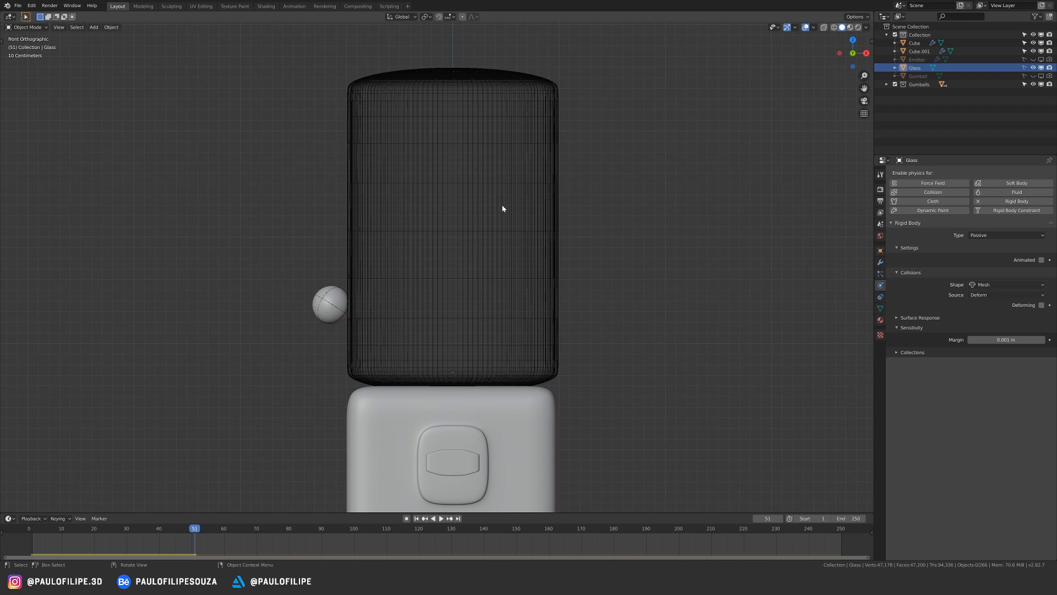
- Rerun the simulation from frame 1 and pause it around frame 189, with the gumballs spread throughout the glass
key(shift)
key(shift+Left)
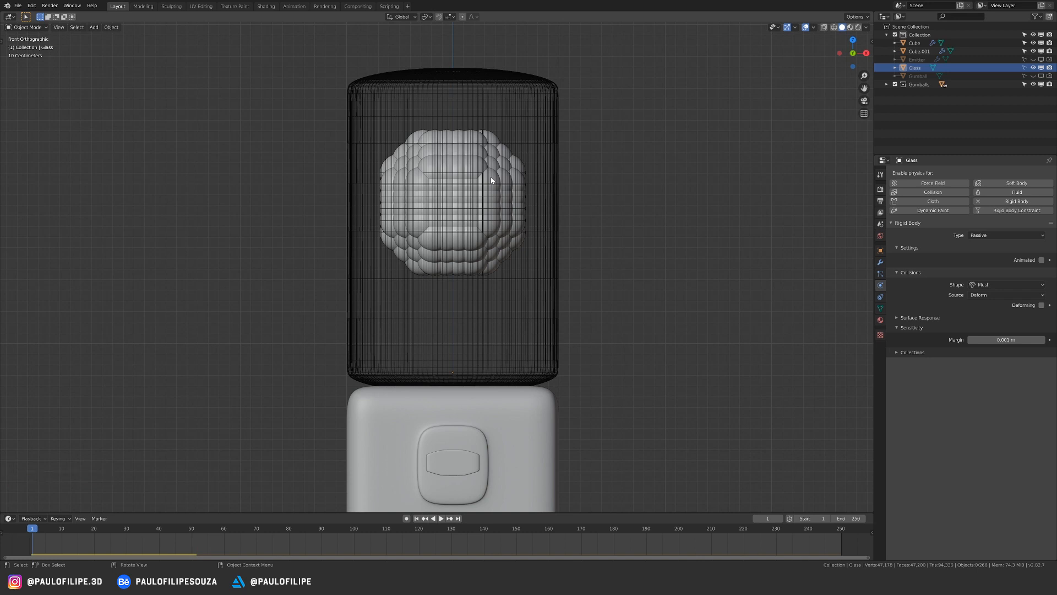
key(space)
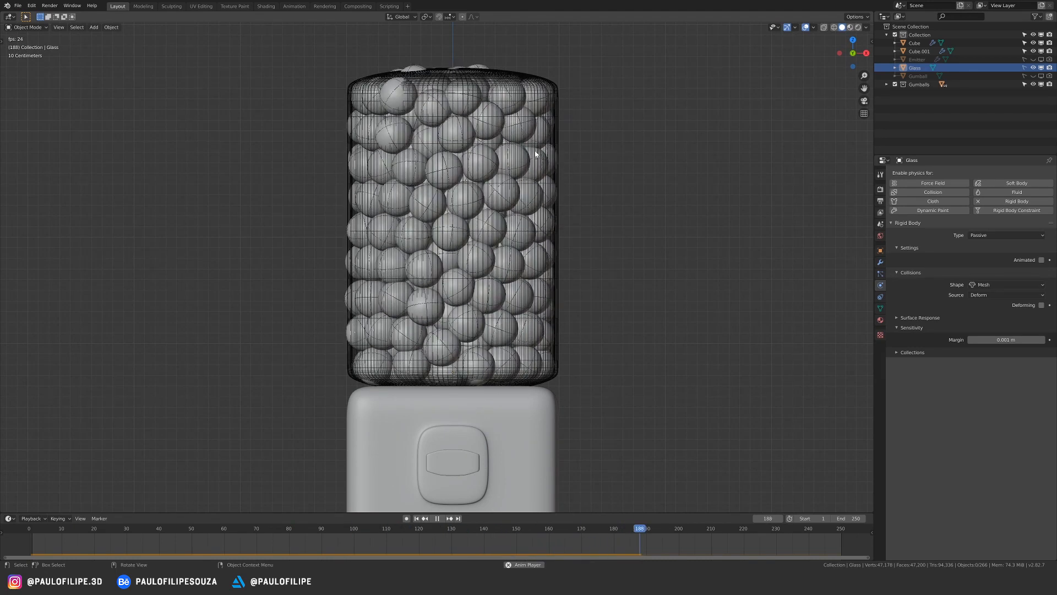
key(space)
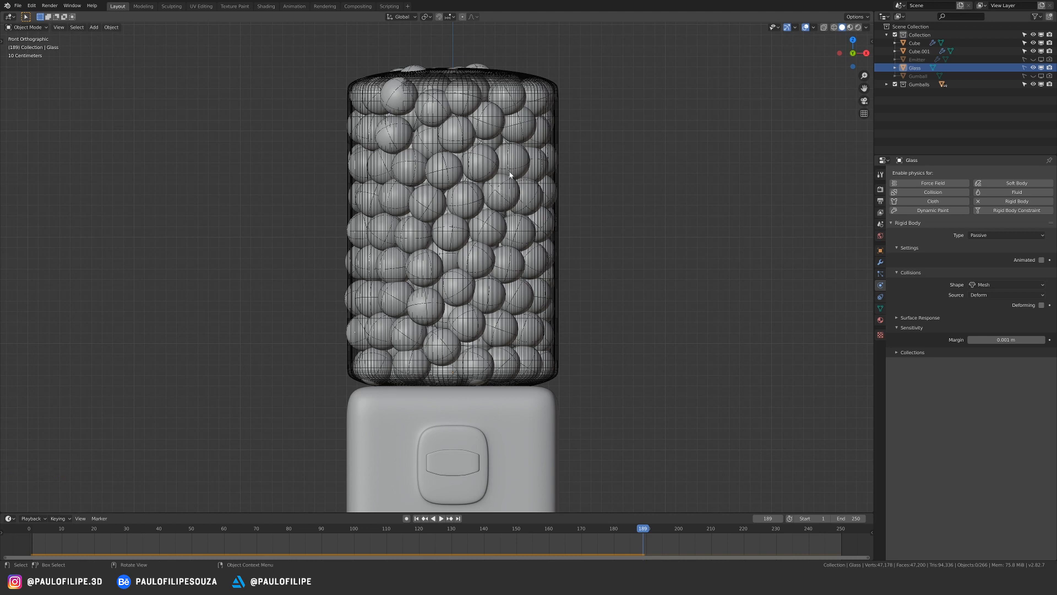
middle_drag(485, 164, 446, 209)
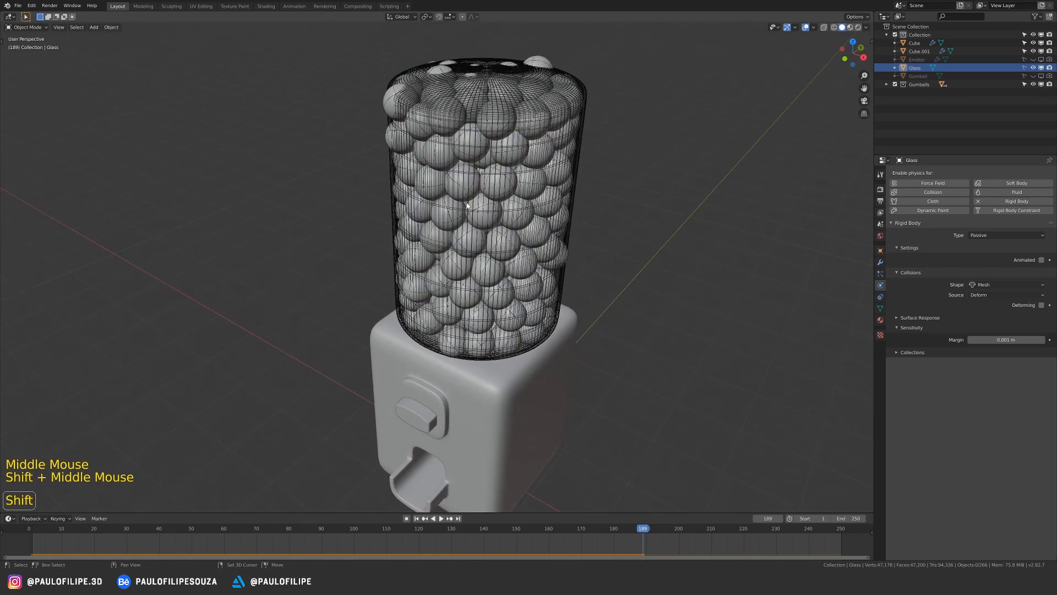
- Select all objects of the Gumballs collection, apply their rigid body transformation at the current frame, and deselect everything
right_click(920, 84)
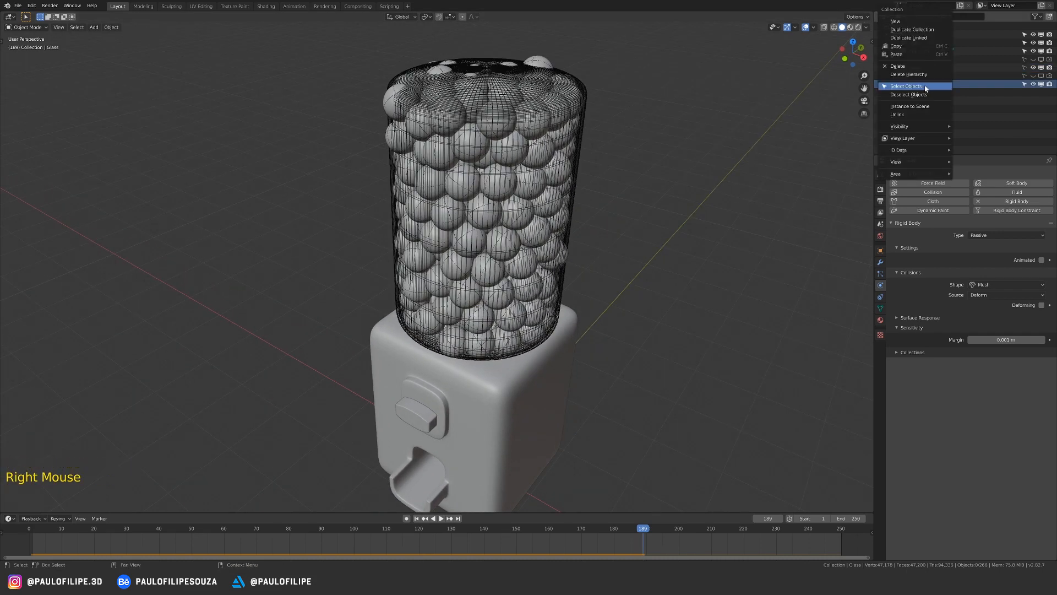
click(926, 87)
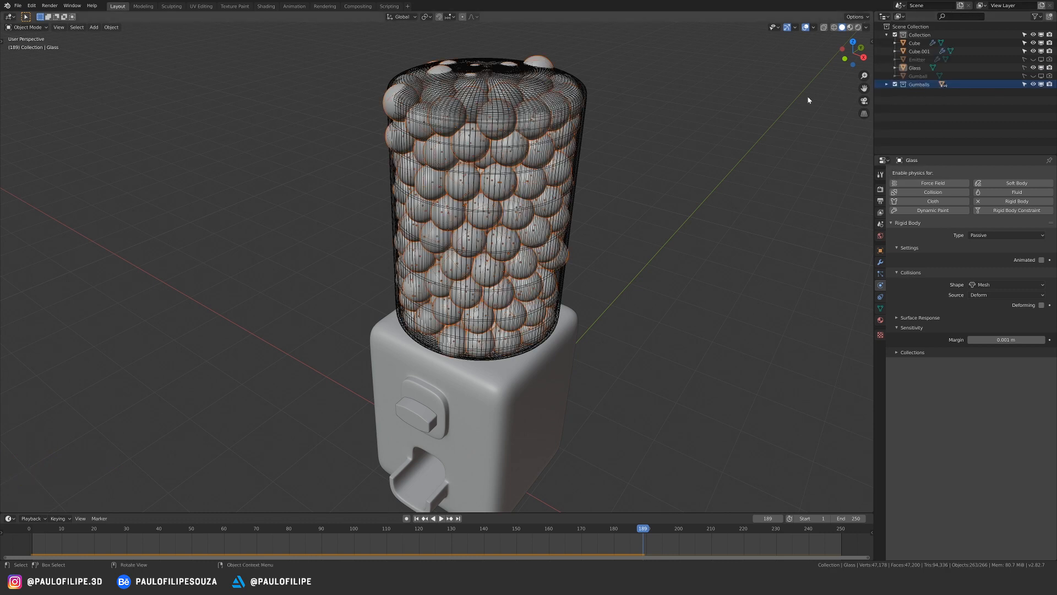
click(111, 27)
mouse_move(149, 222)
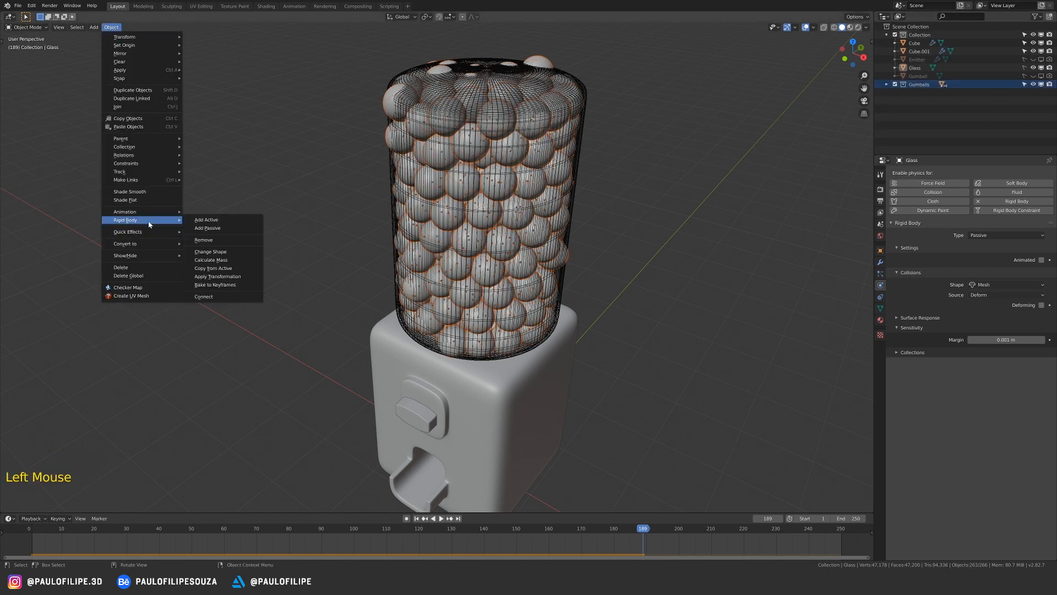
click(238, 278)
click(695, 222)
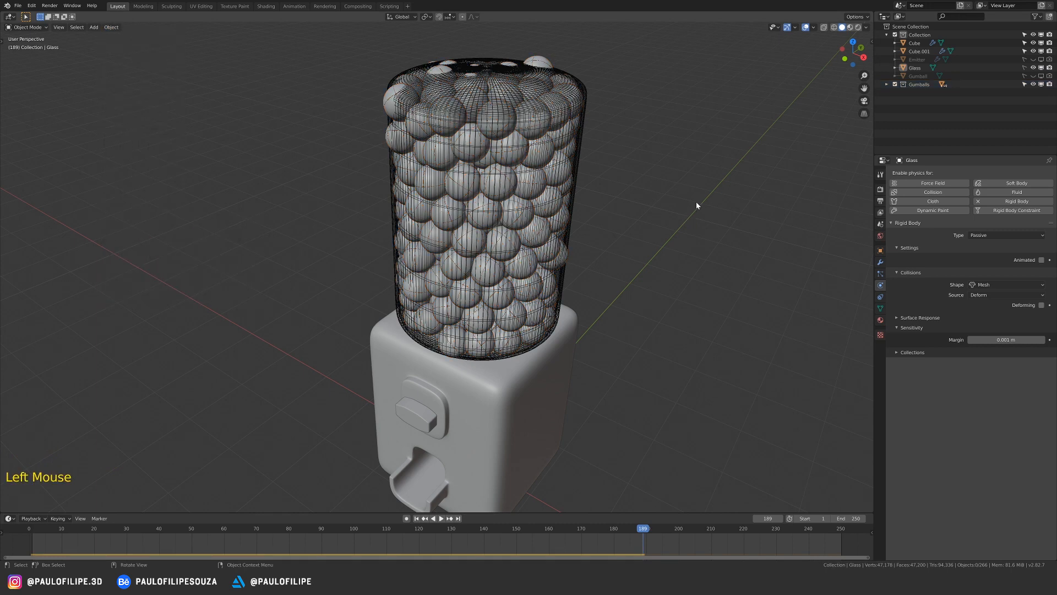
- Return to frame 1 and delete the gumballs that stick out around the top of the glass
key(shift+Left)
middle_drag(696, 201, 601, 220)
ctrl+middle_drag(521, 302, 494, 298)
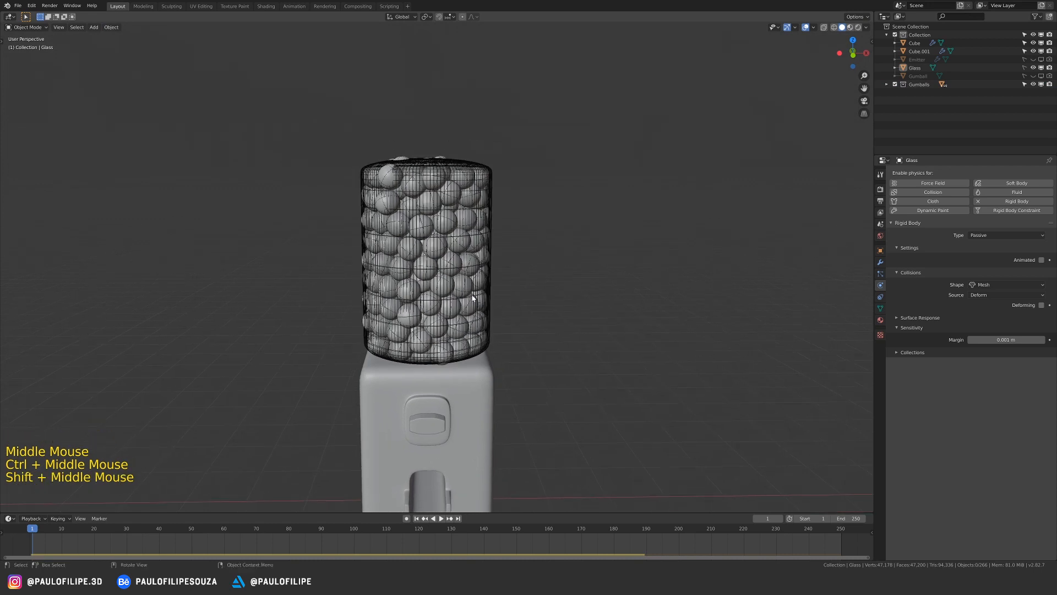
middle_drag(452, 263, 506, 148)
click(488, 177)
key(x)
click(502, 160)
click(496, 150)
key(x)
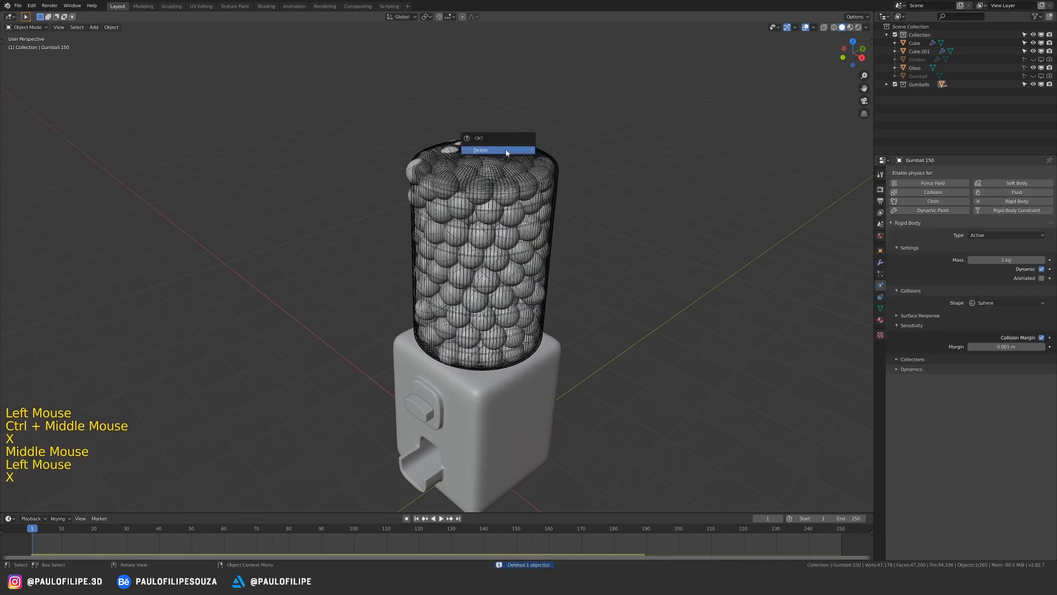
click(483, 152)
click(452, 152)
key(x)
click(454, 153)
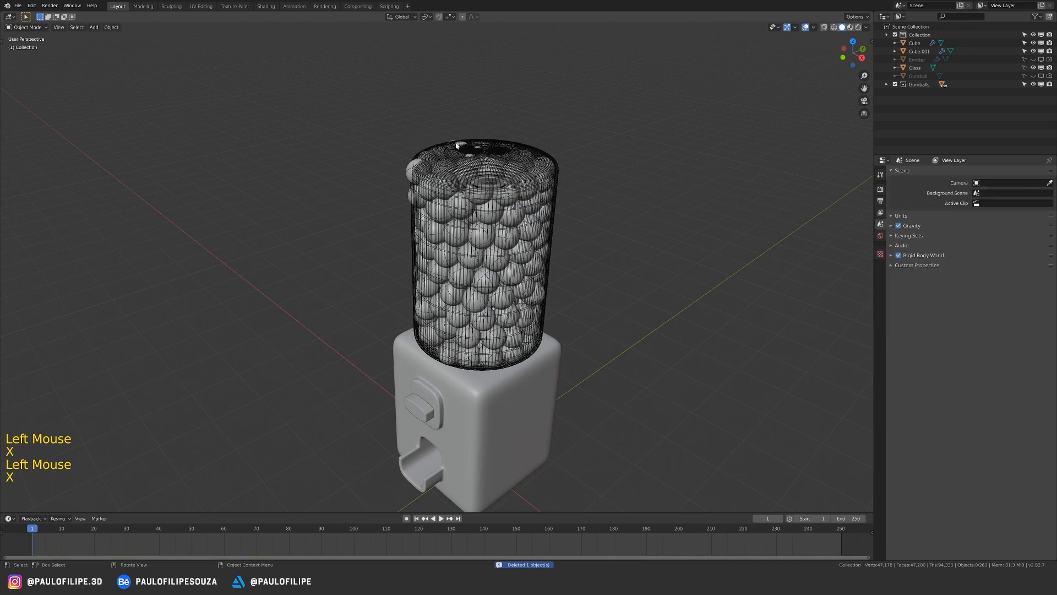
click(463, 148)
key(x)
click(464, 147)
click(473, 152)
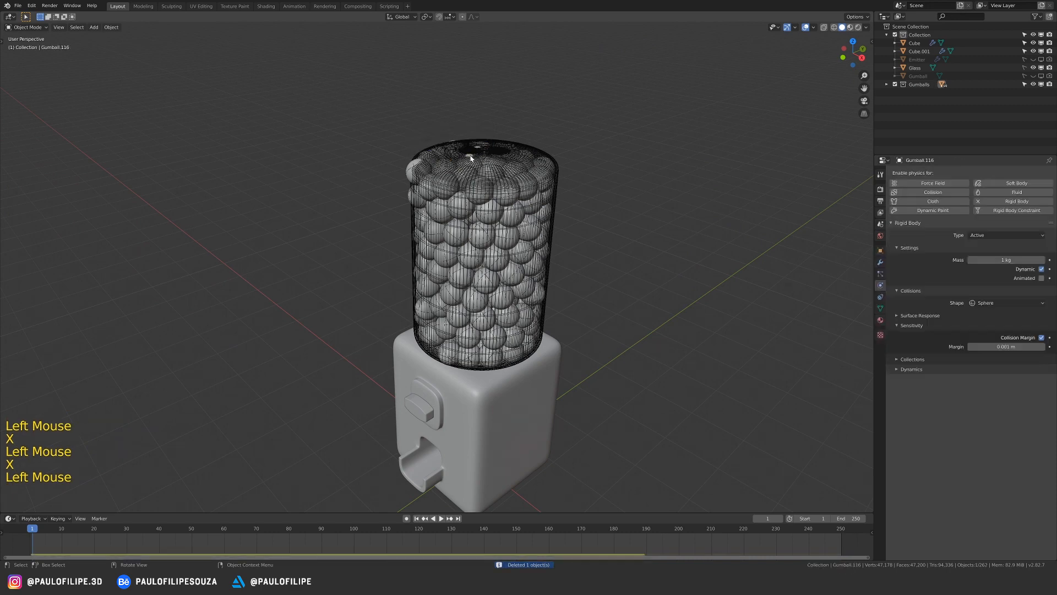
key(x)
click(469, 145)
- Inspect the glass from another angle and delete the further gumballs poking through it
middle_drag(469, 145, 512, 147)
click(315, 234)
key(x)
click(310, 245)
key(x)
click(304, 244)
click(303, 272)
key(x)
click(303, 271)
click(324, 204)
key(x)
click(324, 205)
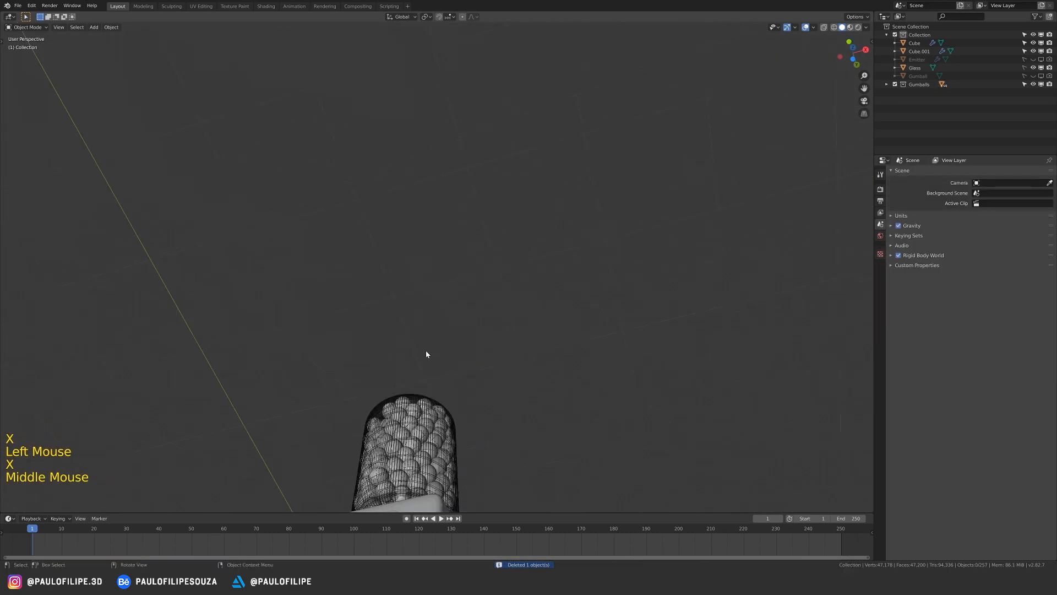
- Set the Glass's Display As option in the viewport to Solid
click(915, 68)
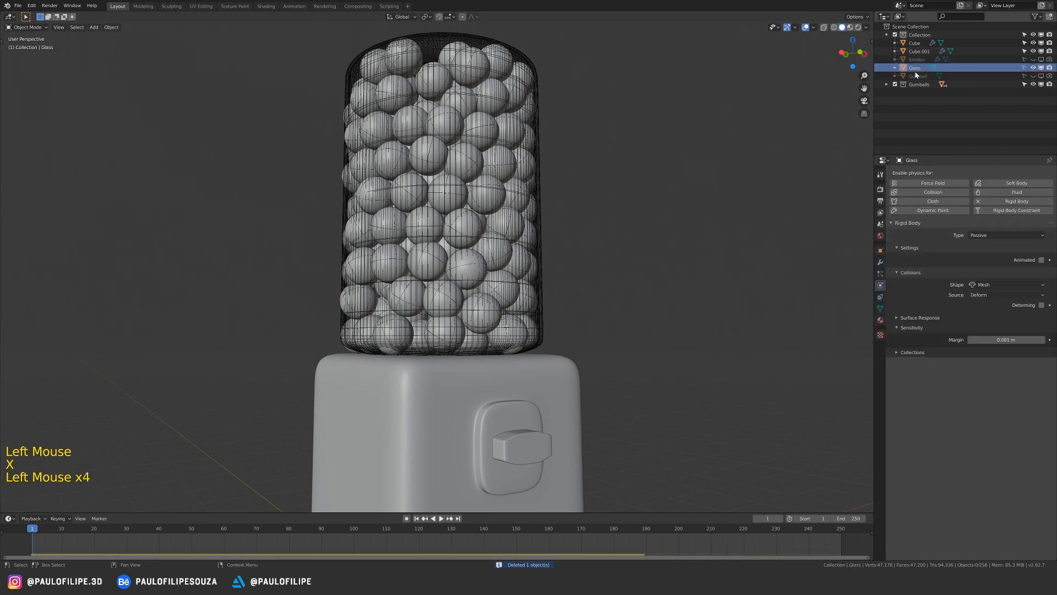
click(880, 250)
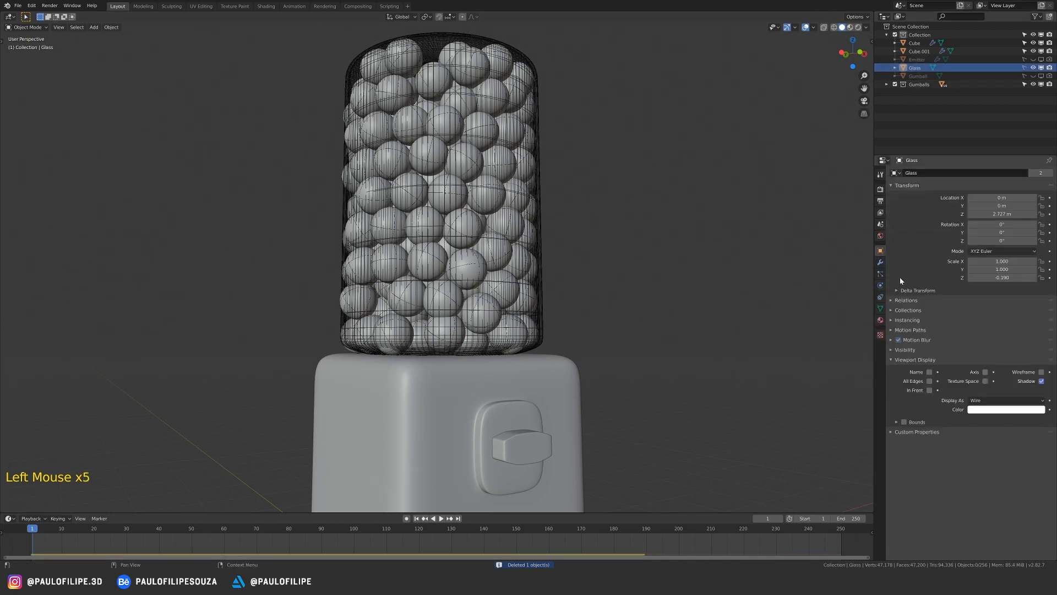
click(1007, 400)
click(1014, 429)
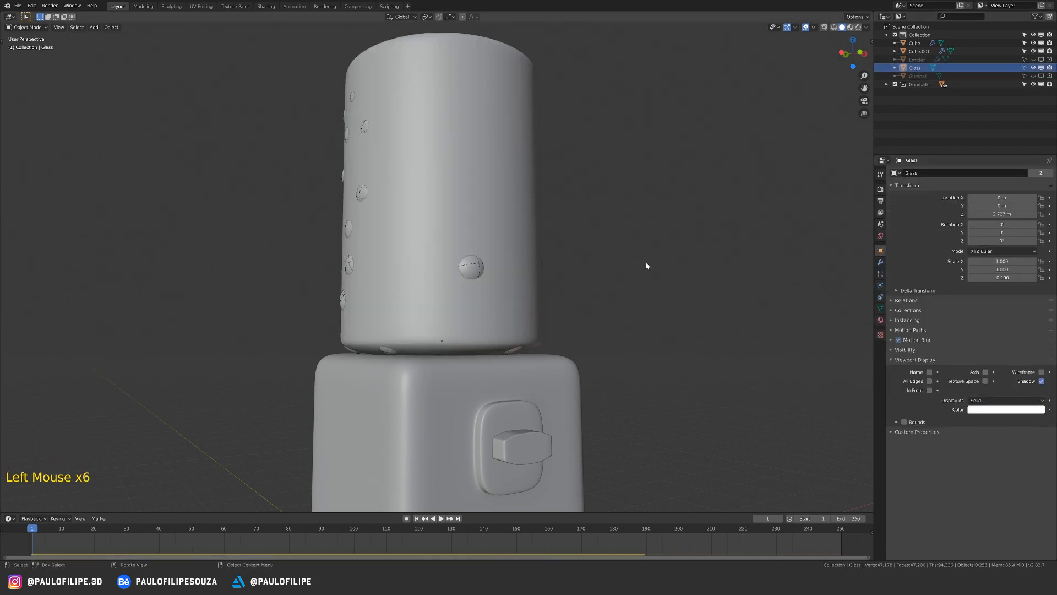
- Delete the gumballs that poke through the side wall and lower edge of the solid glass on the side facing the view
click(471, 272)
key(x)
click(471, 272)
click(350, 263)
key(x)
click(349, 262)
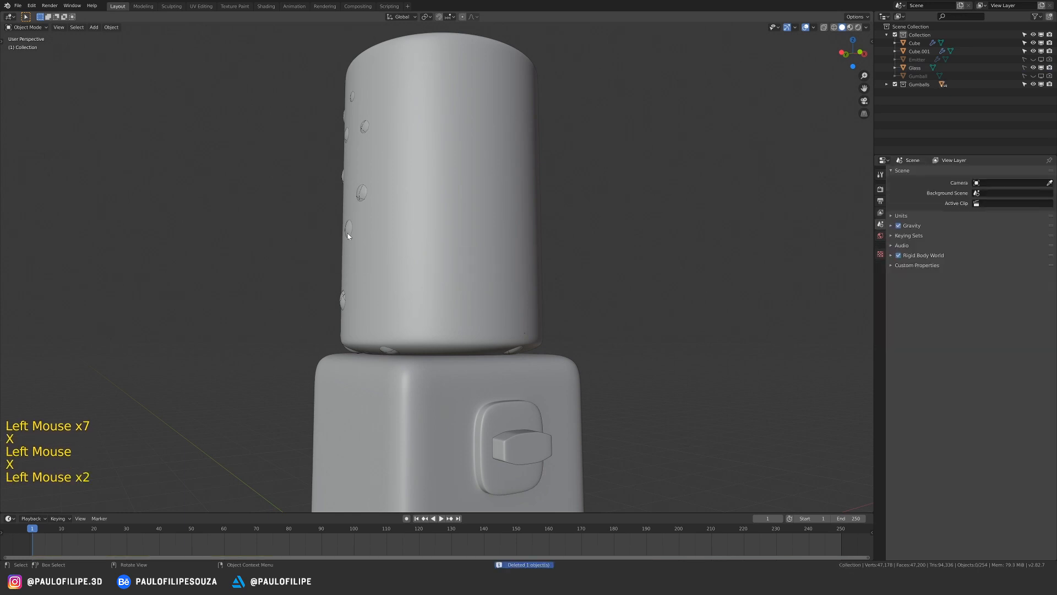
click(349, 232)
key(x)
click(351, 246)
click(342, 299)
key(x)
click(342, 300)
click(390, 350)
key(x)
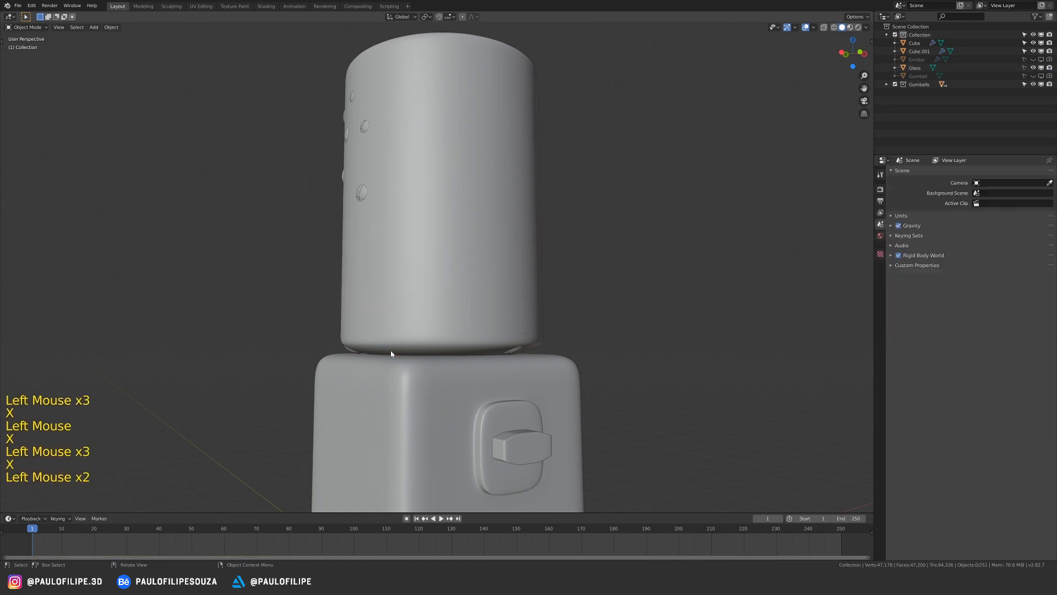
click(353, 349)
key(x)
click(347, 133)
key(x)
click(353, 98)
- Delete the gumball protruding beneath the lower edge of the glass, just above the dispenser base
middle_drag(440, 231, 386, 237)
click(412, 356)
key(x)
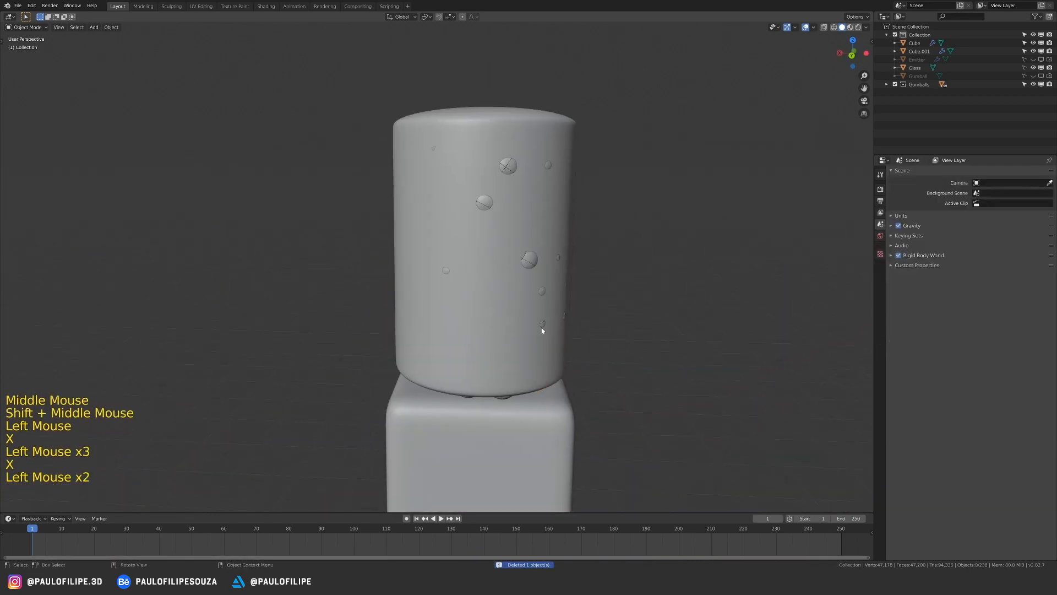
- Delete all the gumballs poking through the side wall of the glass on the dispenser's far side
shift+click(446, 270)
shift+click(433, 148)
shift+click(483, 203)
shift+click(508, 166)
shift+click(548, 165)
shift+click(529, 260)
shift+click(558, 258)
key(x)
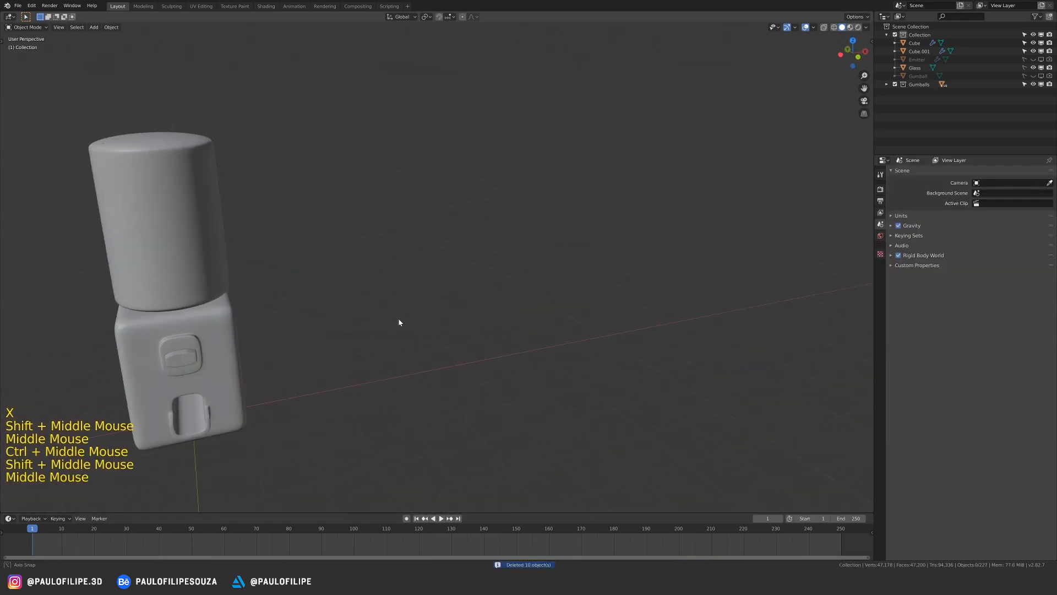
- Set the Glass's Display As option in the viewport to Wire
shift+middle_drag(400, 323, 617, 312)
ctrl+middle_drag(496, 325, 495, 303)
shift+middle_drag(491, 302, 487, 315)
middle_drag(473, 315, 491, 302)
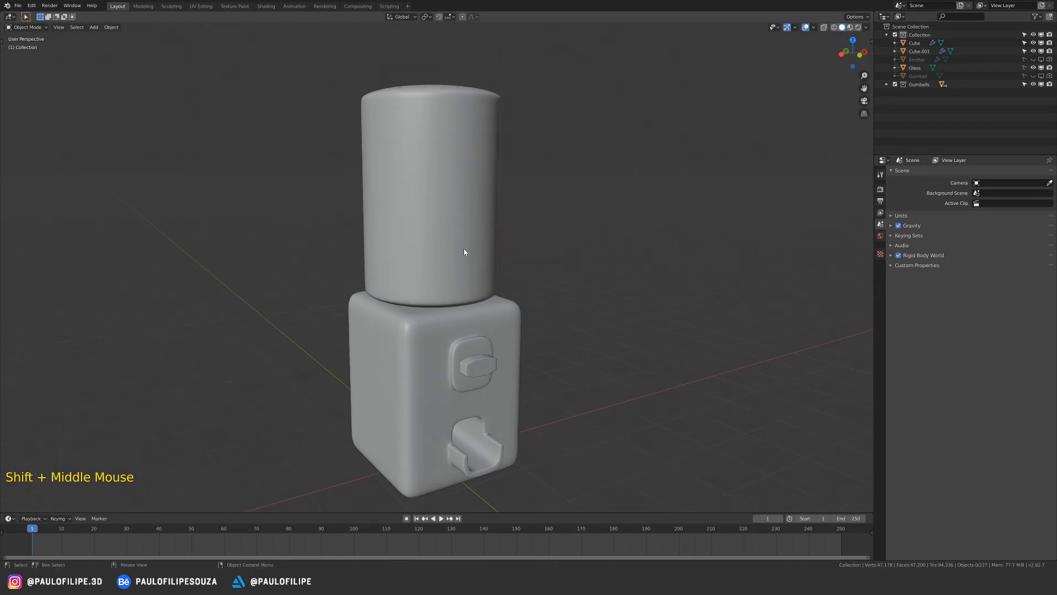
ctrl+middle_drag(479, 235, 491, 255)
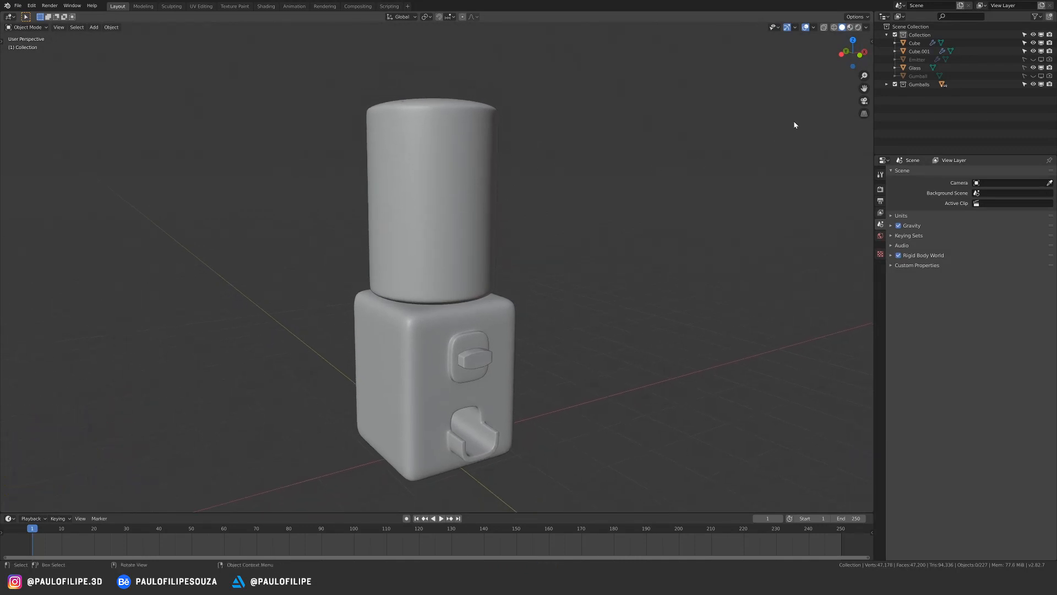
click(914, 67)
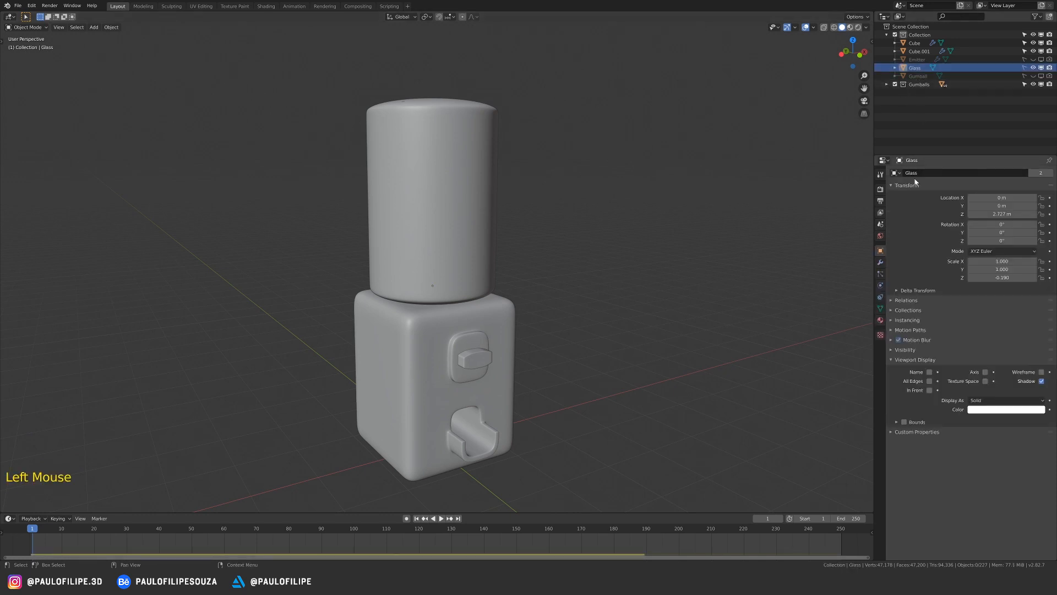
click(996, 400)
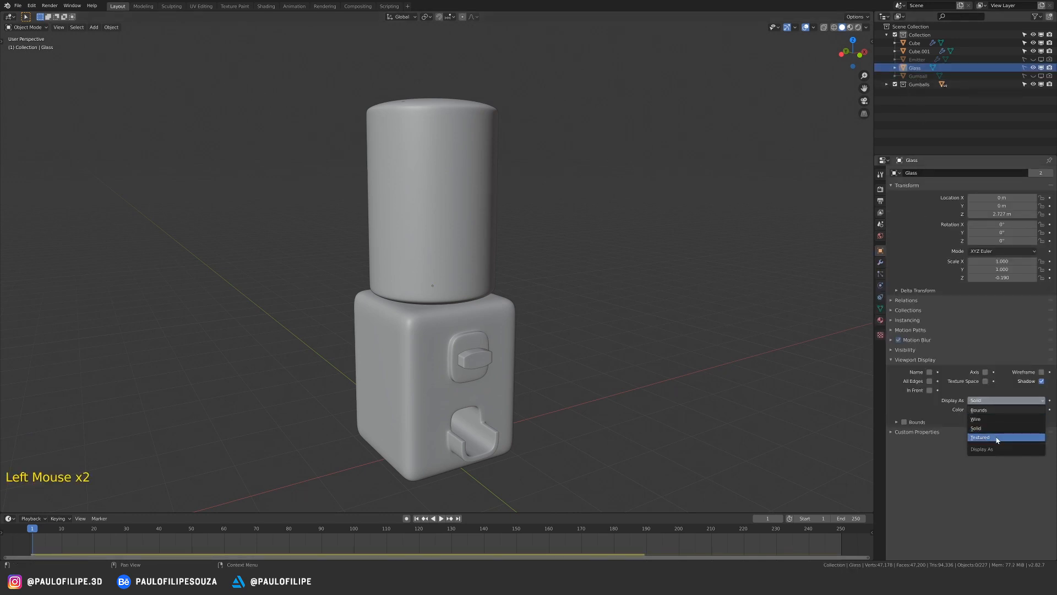
click(983, 419)
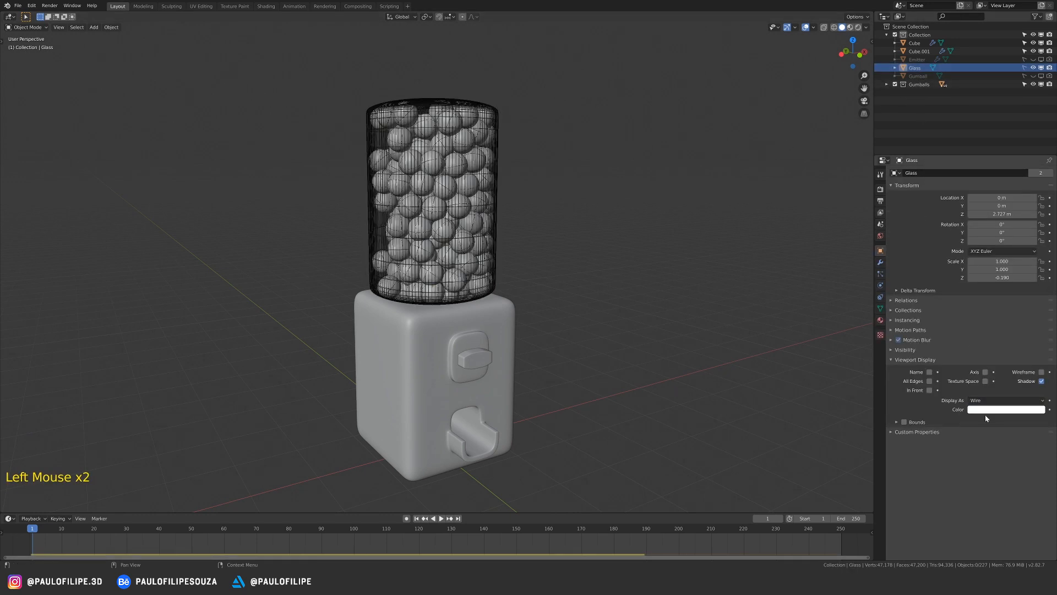
- Select all objects in the Gumballs collection and scale them down together slightly within the glass
right_click(923, 85)
click(923, 87)
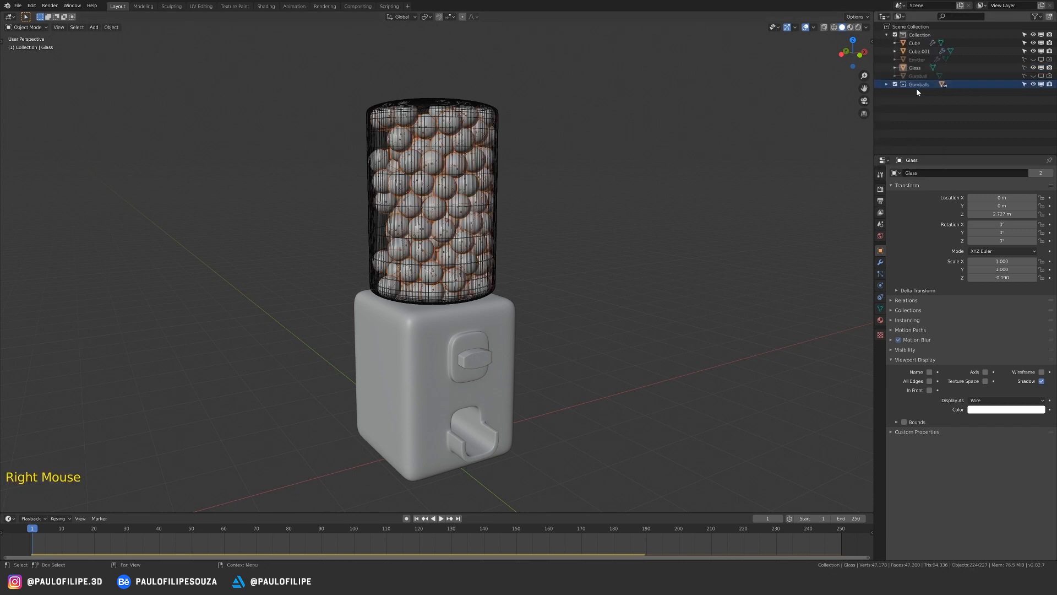
key(s)
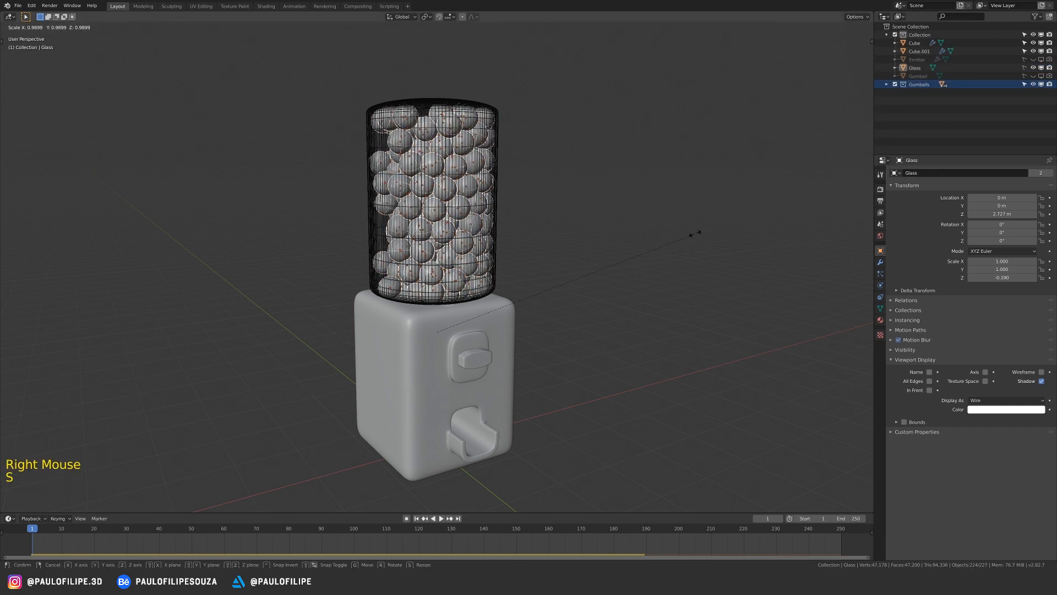
click(689, 238)
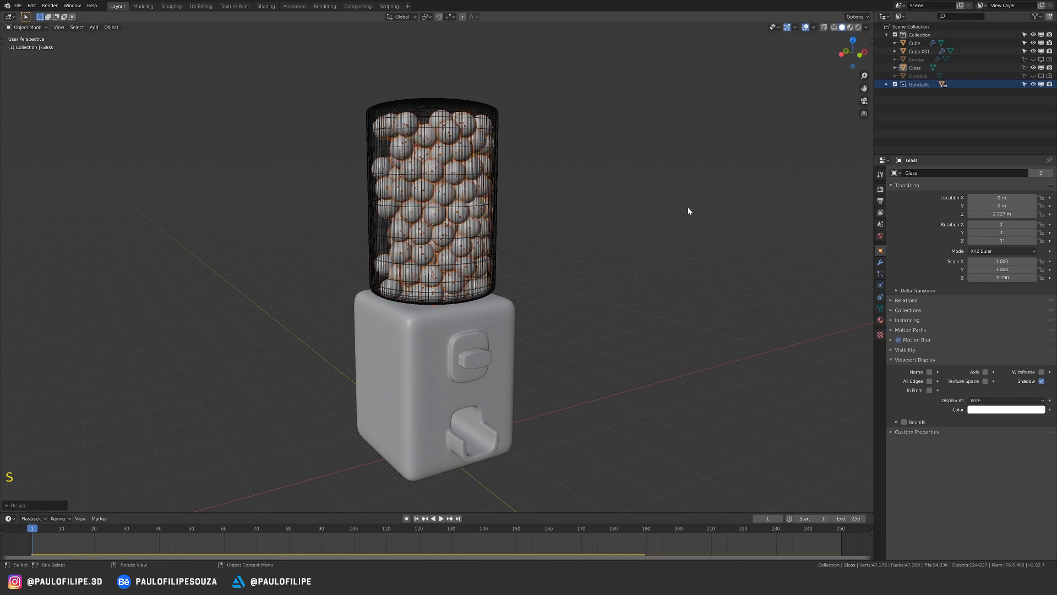
- Play the rigid body simulation from frame 1 to check how the gumballs settle, and return to the first frame
key(shift+Left)
key(space)
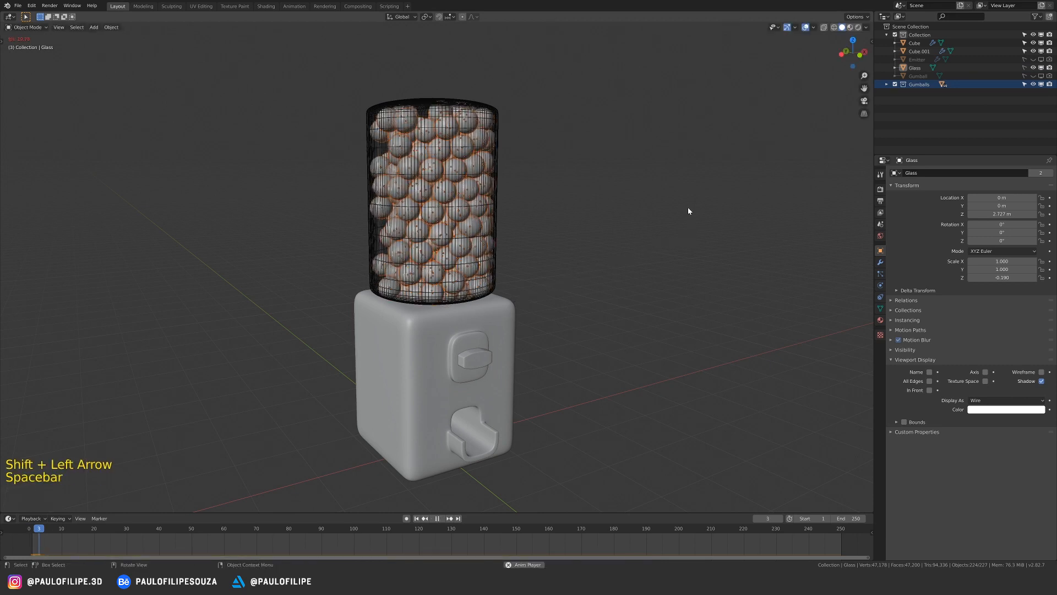
middle_drag(604, 231, 595, 236)
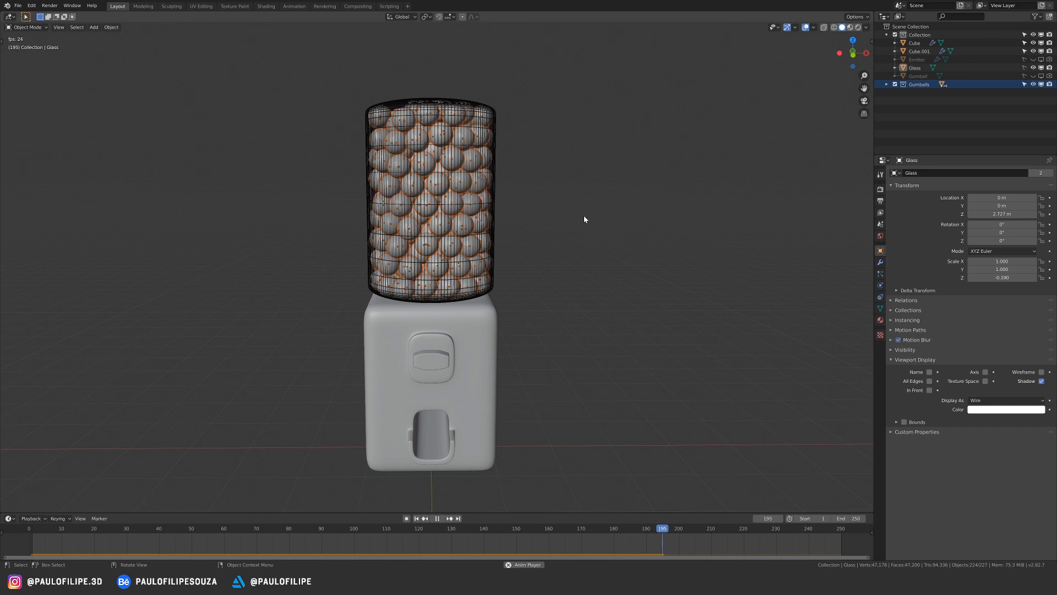
key(space)
key(shift+Left)
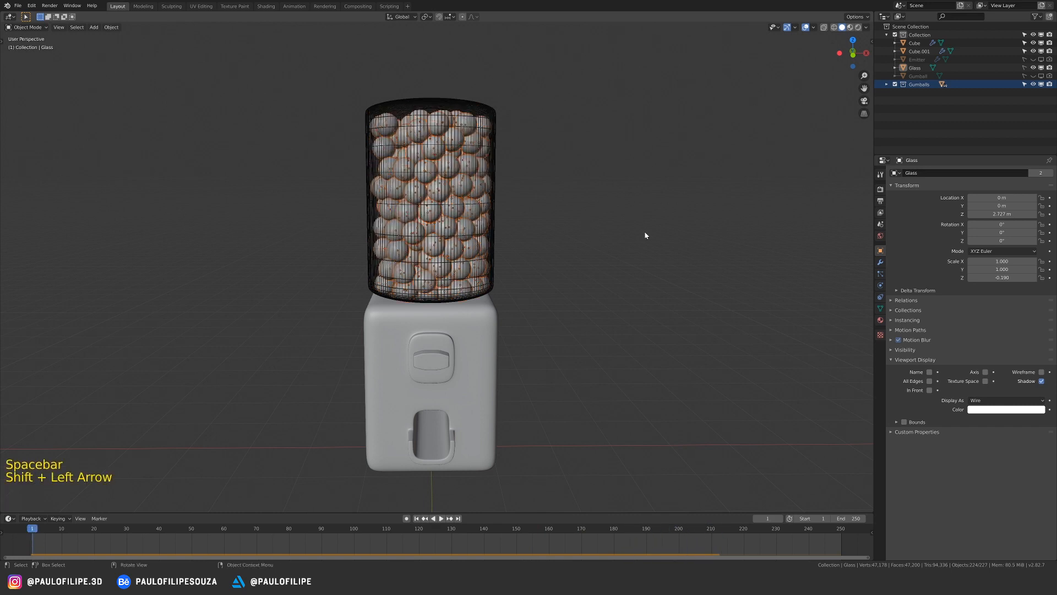
- Scale the selected gumballs down further and raise them along Z inside the glass
key(s)
click(630, 236)
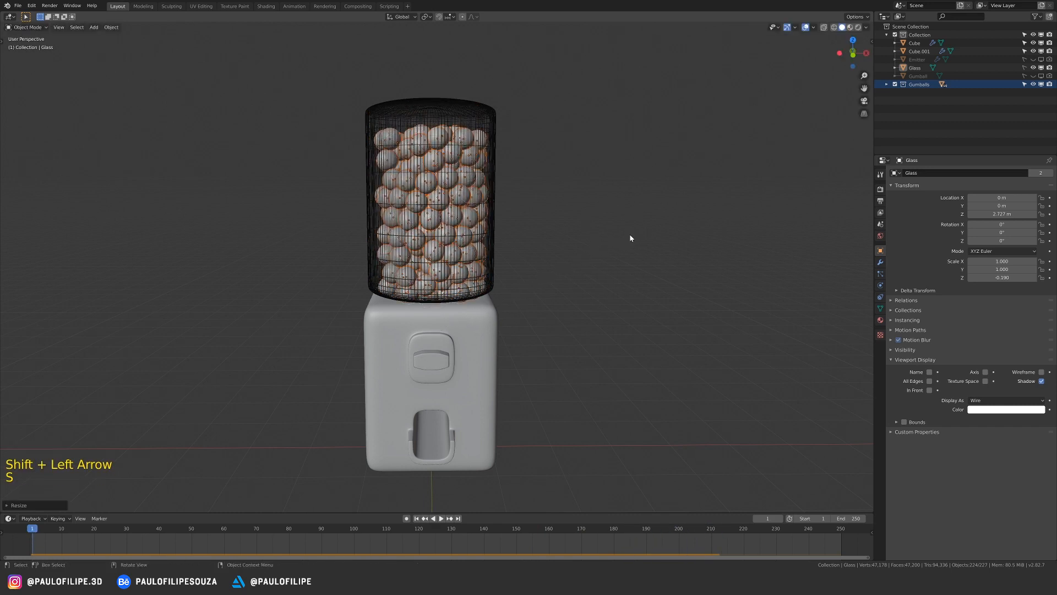
key(g)
key(z)
click(573, 231)
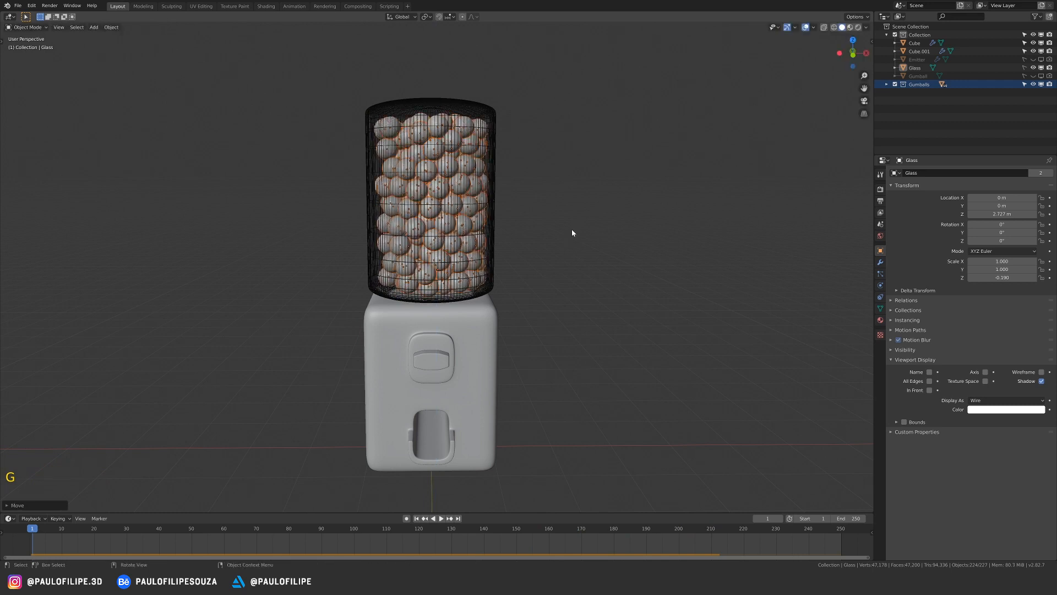
- Simulate the gumballs from frame 1 to frame 247 and apply their rigid body transformation
key(shift+Left)
key(space)
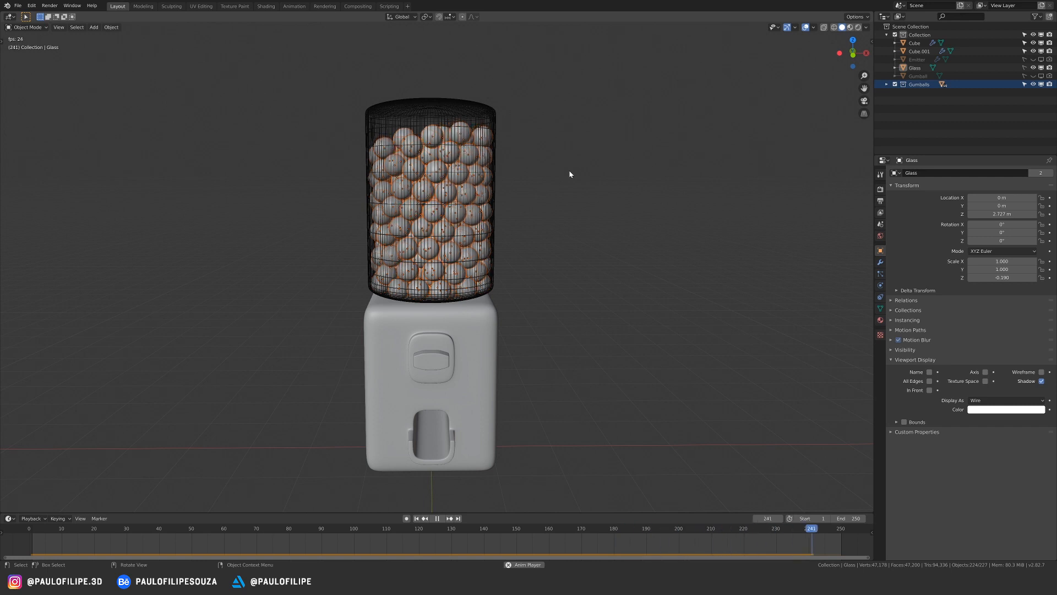
key(space)
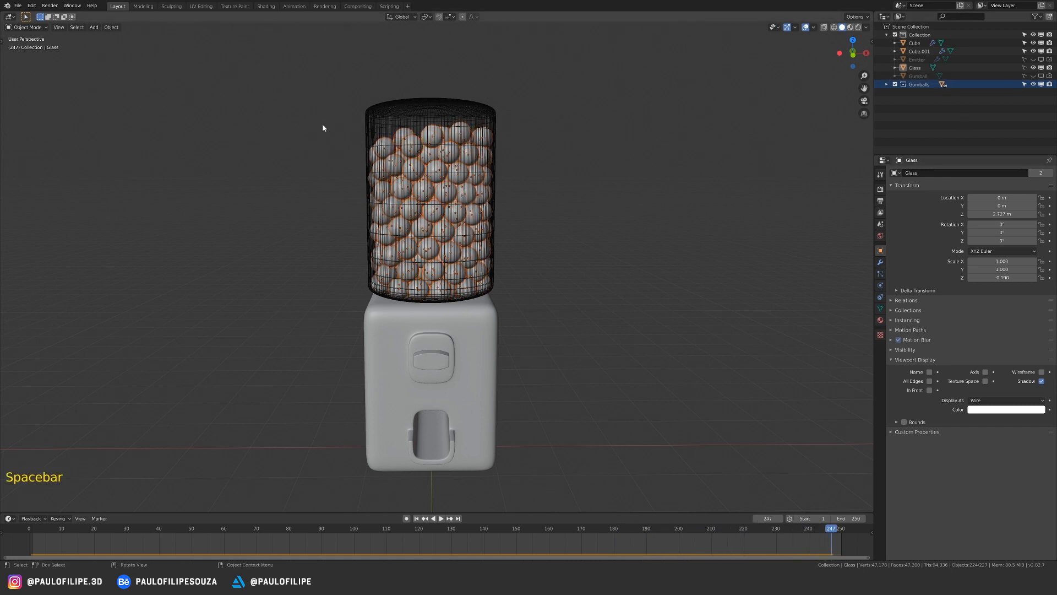
click(109, 28)
mouse_move(147, 220)
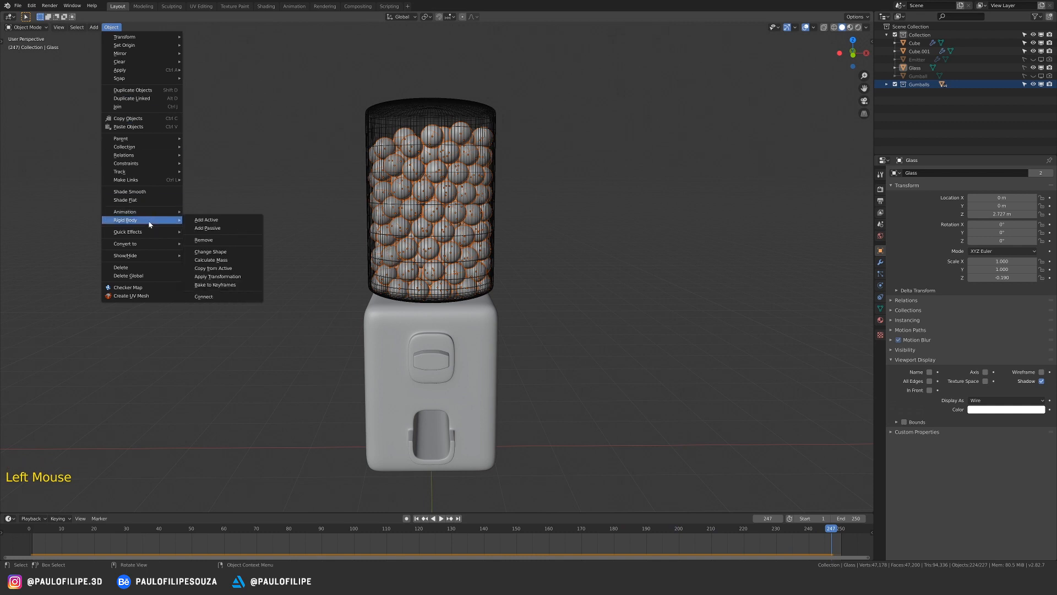
click(235, 276)
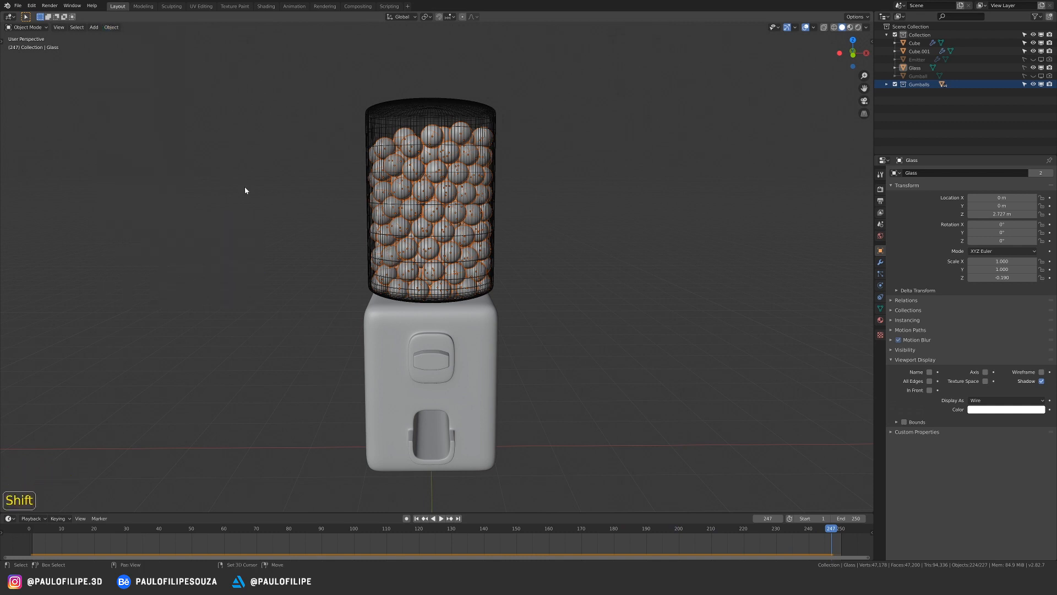
- Rerun the simulation from frame 1 to frame 235, apply the rigid body transformation again, and deselect the gumballs
key(shift+Left)
key(space)
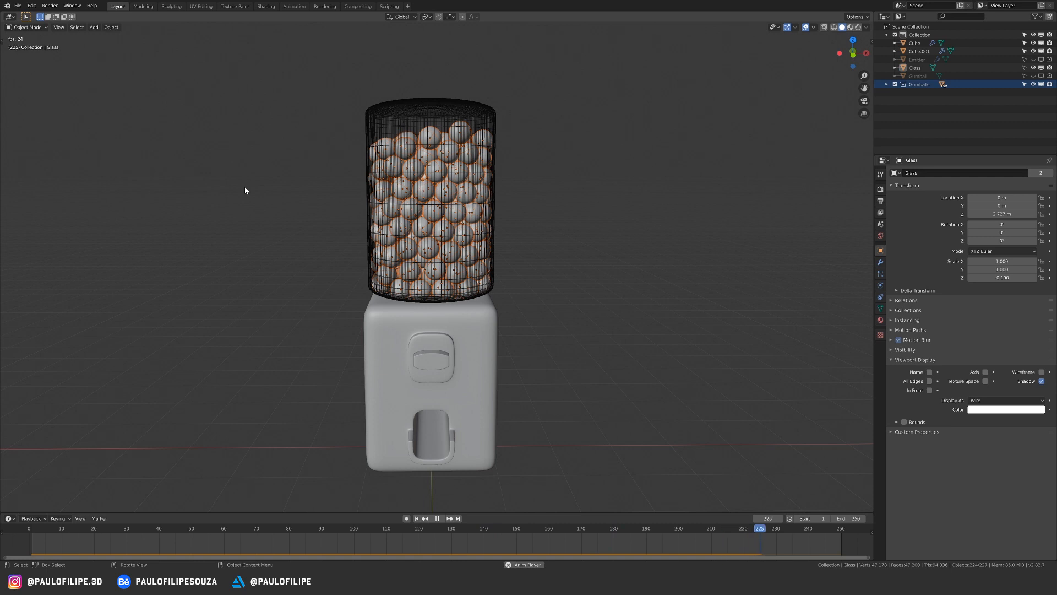
key(space)
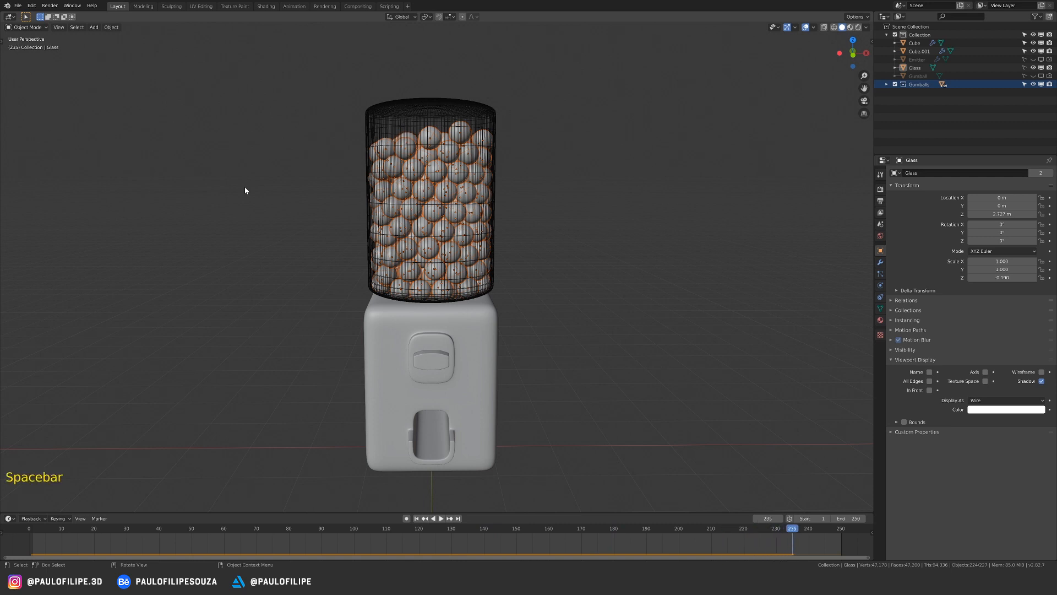
click(111, 27)
mouse_move(146, 247)
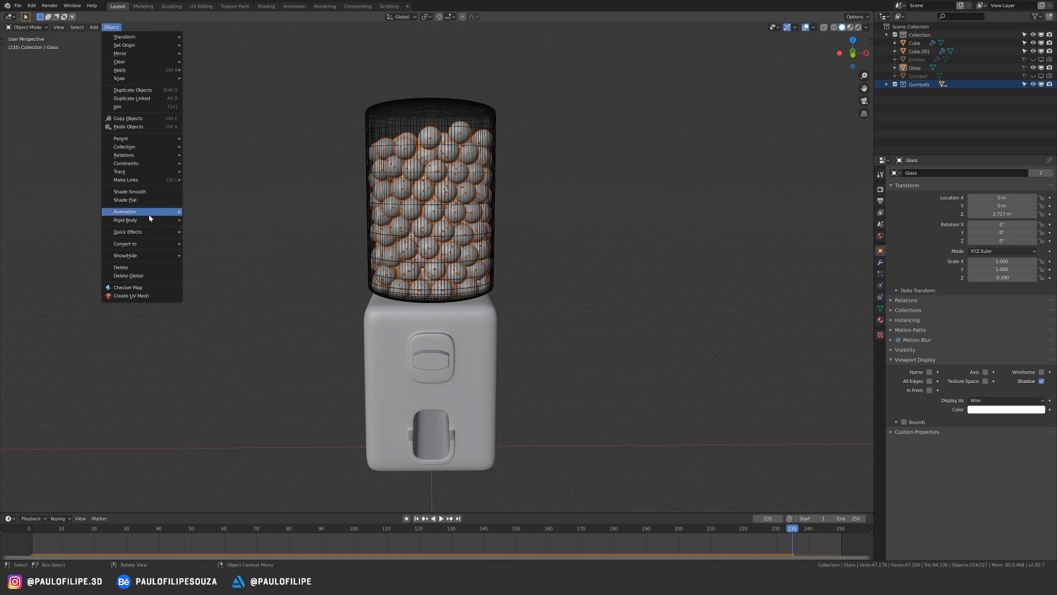
mouse_move(150, 220)
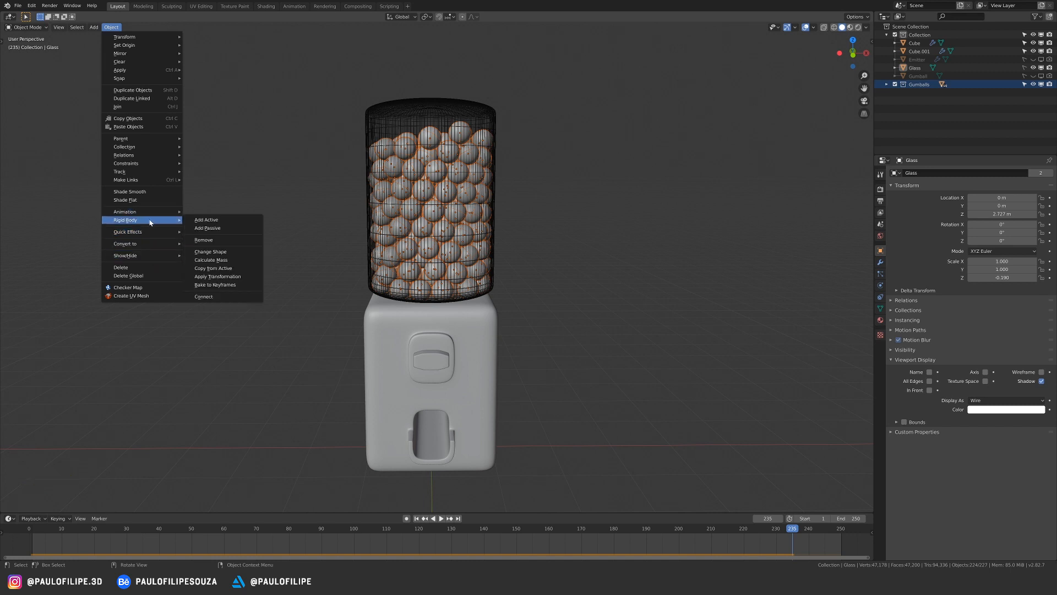
click(242, 276)
click(245, 238)
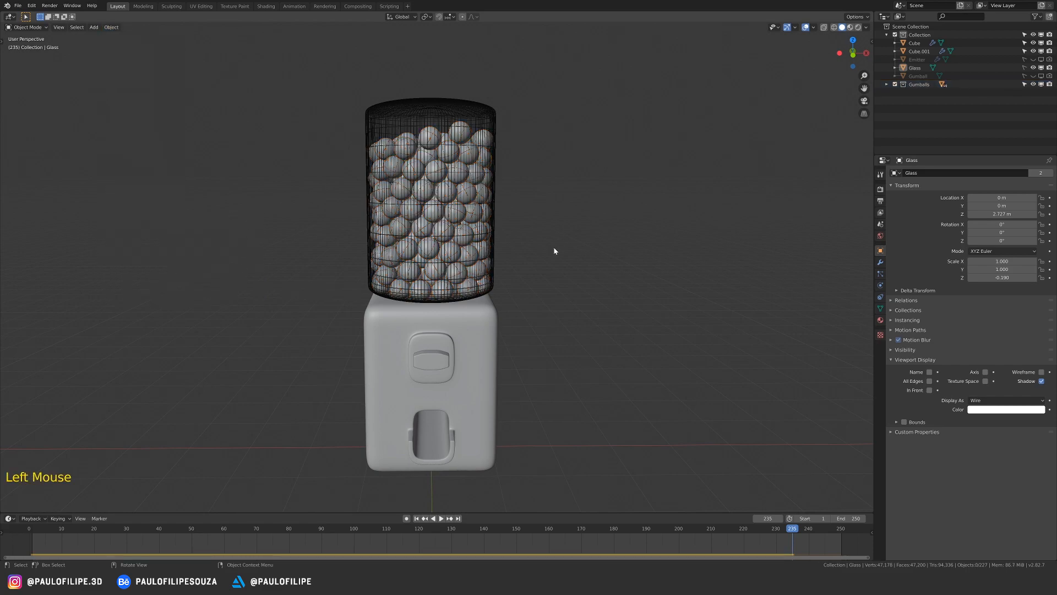
middle_drag(554, 251, 493, 248)
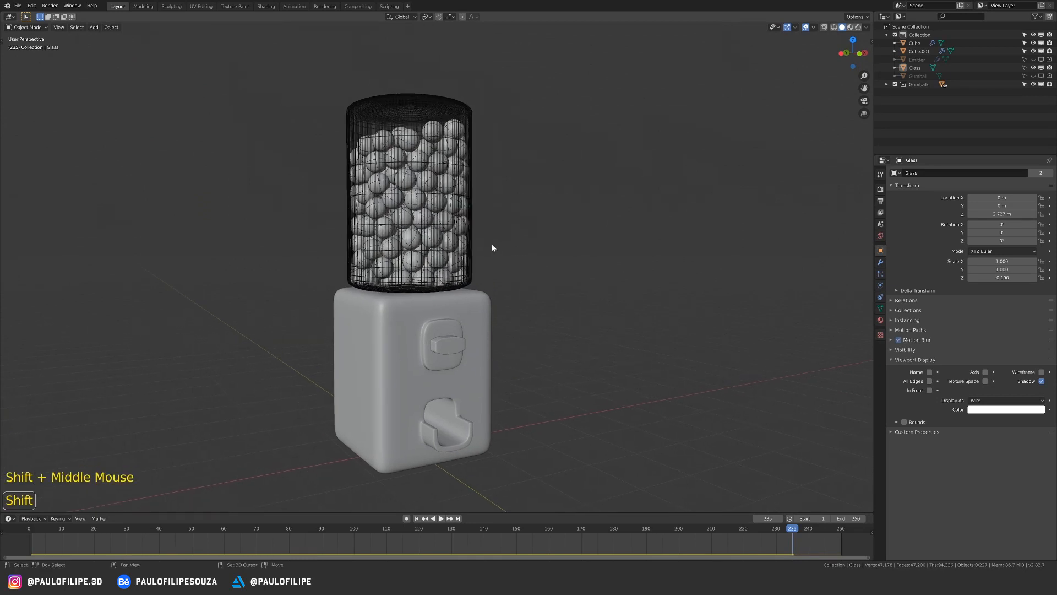
click(456, 134)
middle_drag(493, 194, 484, 181)
key(KP_1)
key(x)
click(450, 159)
- Return to frame 1 and duplicate the topmost gumball, placing the copy outside the glass at about X 2.07 m
key(shift+Left)
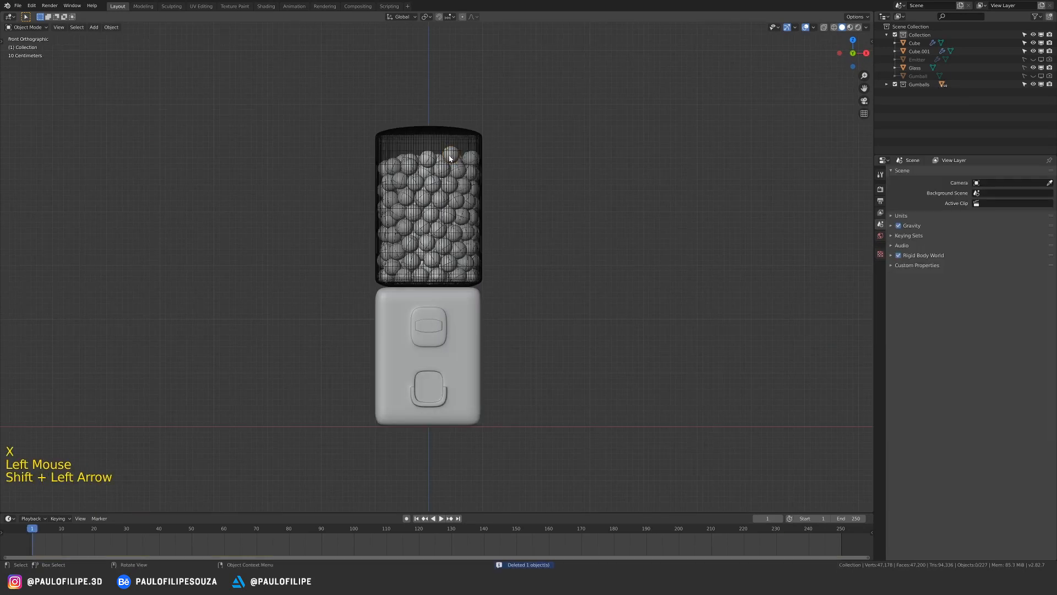
click(450, 158)
key(shift+d)
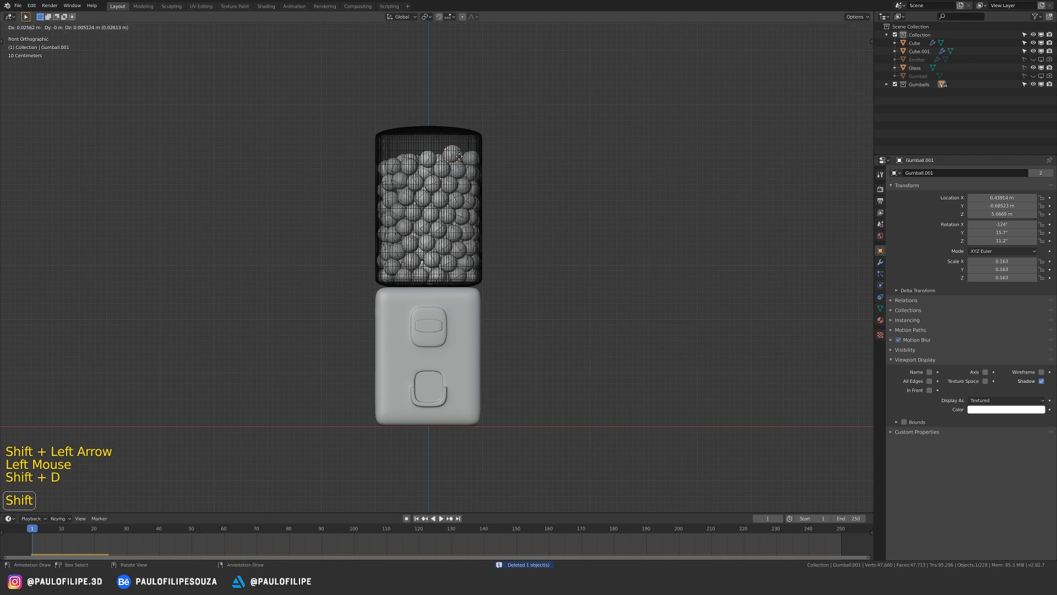
click(546, 158)
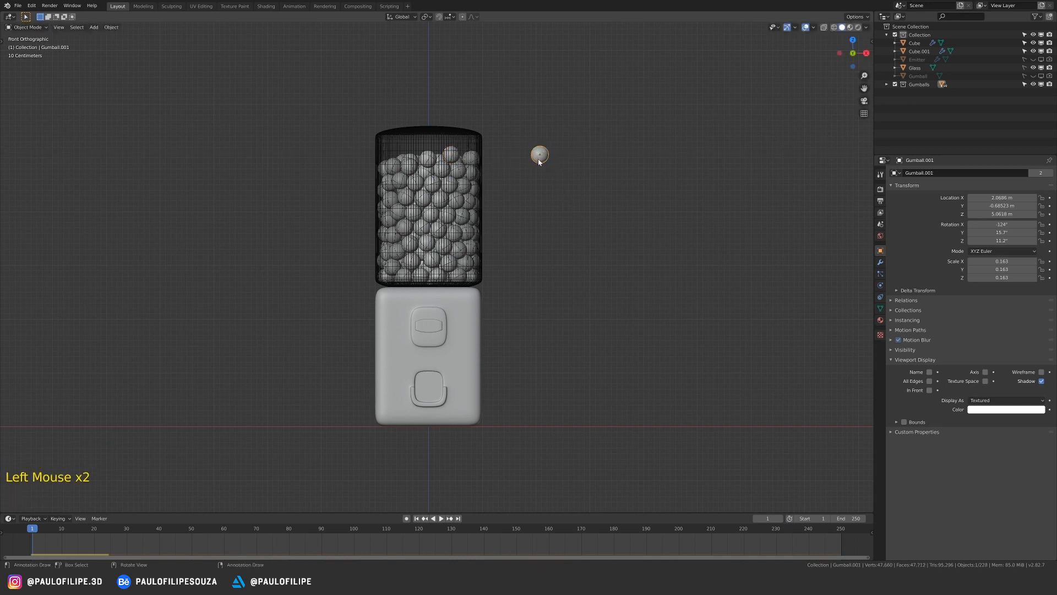
- Move the duplicated gumball to the Scene Collection, rename it "Gumball Fall", and deselect it
key(m)
click(551, 125)
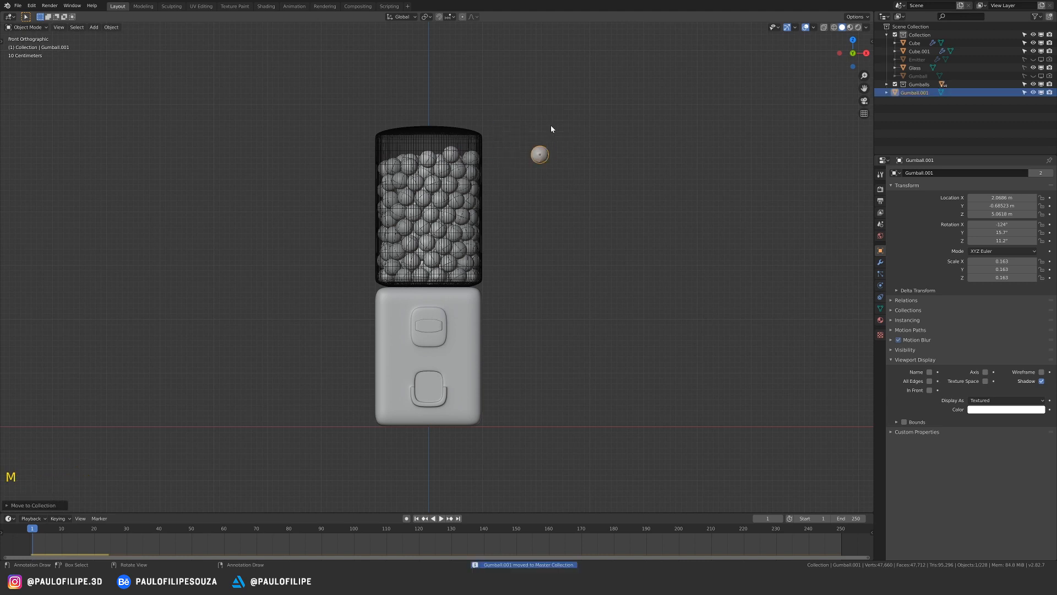
click(903, 108)
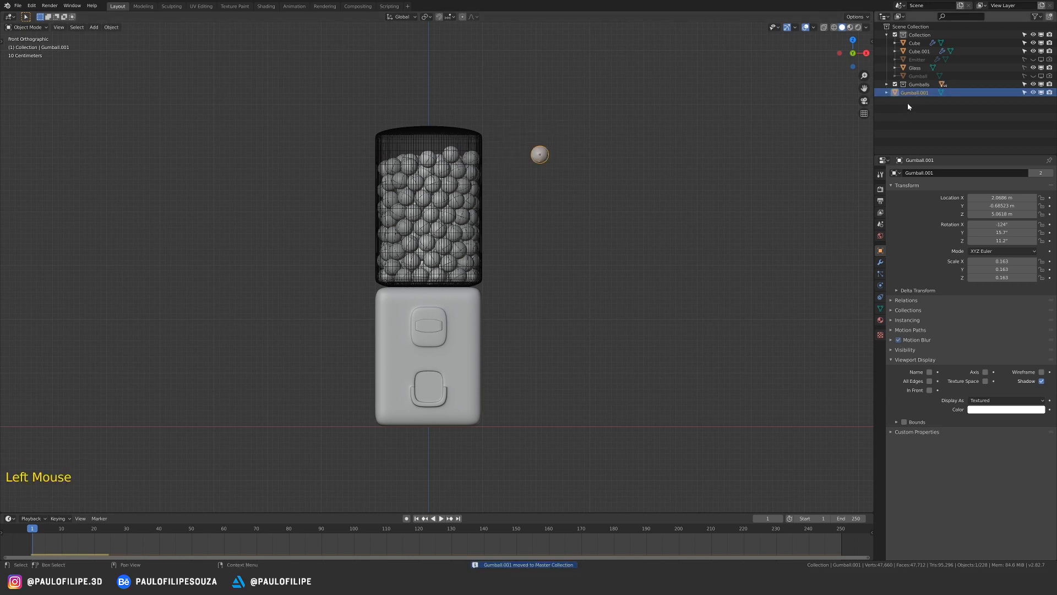
key(F2)
text(Gum)
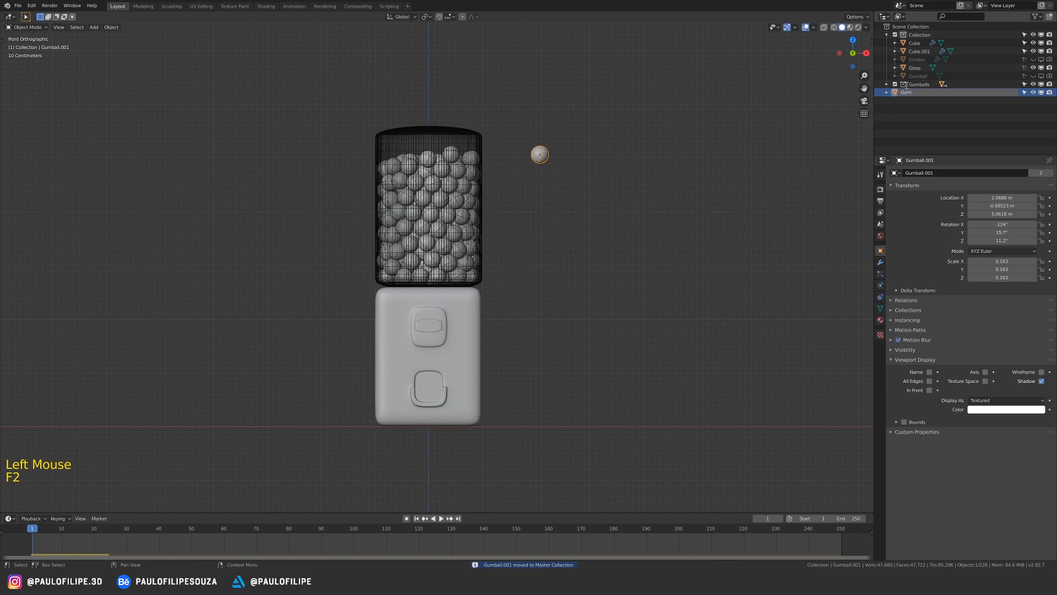
text(ball Fall)
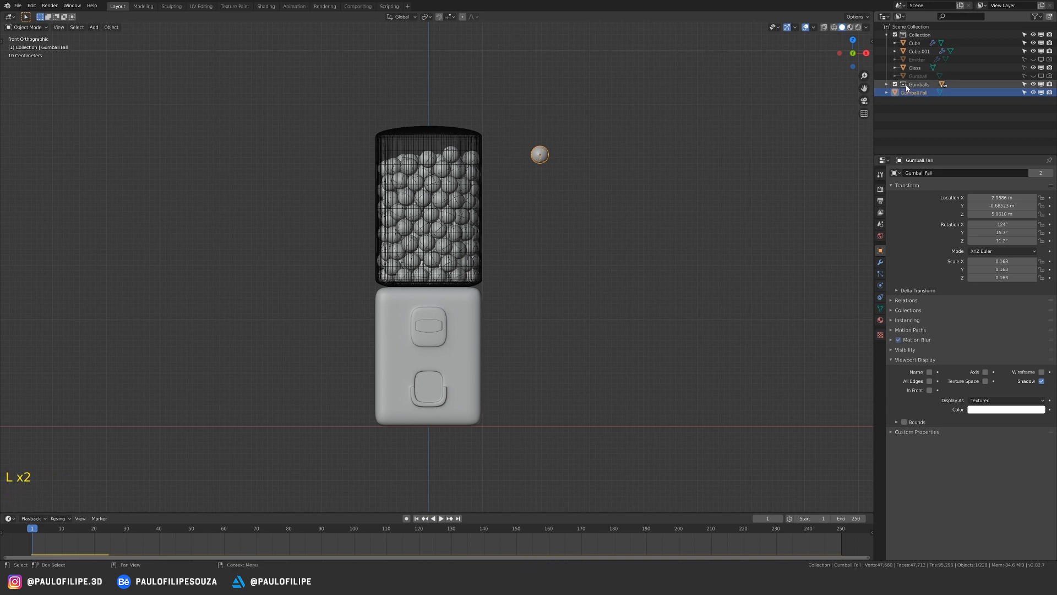
click(472, 241)
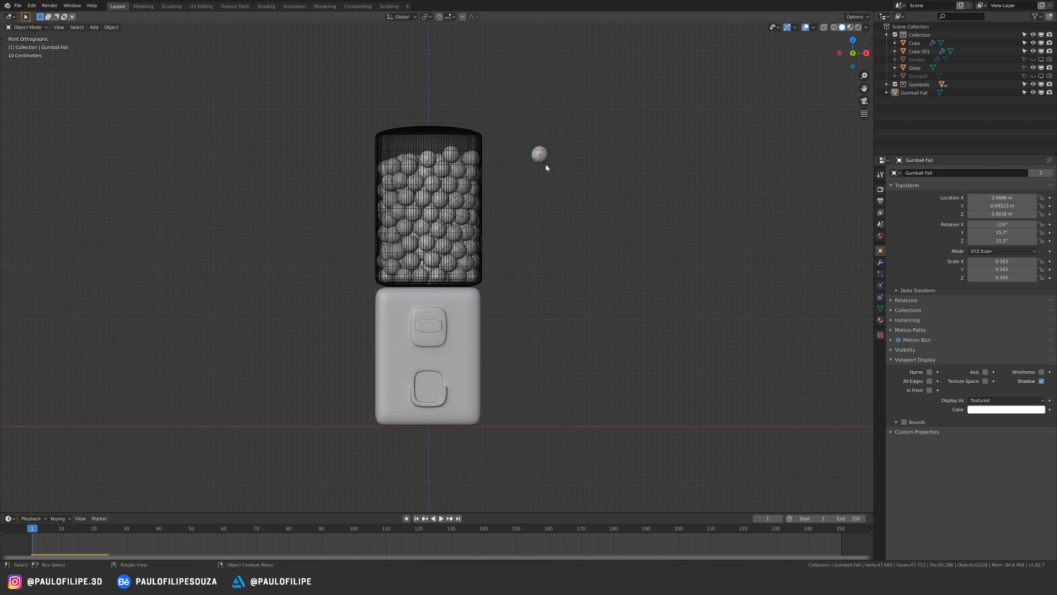
- Move one gumball from inside the glass container to the Scene Collection
click(550, 247)
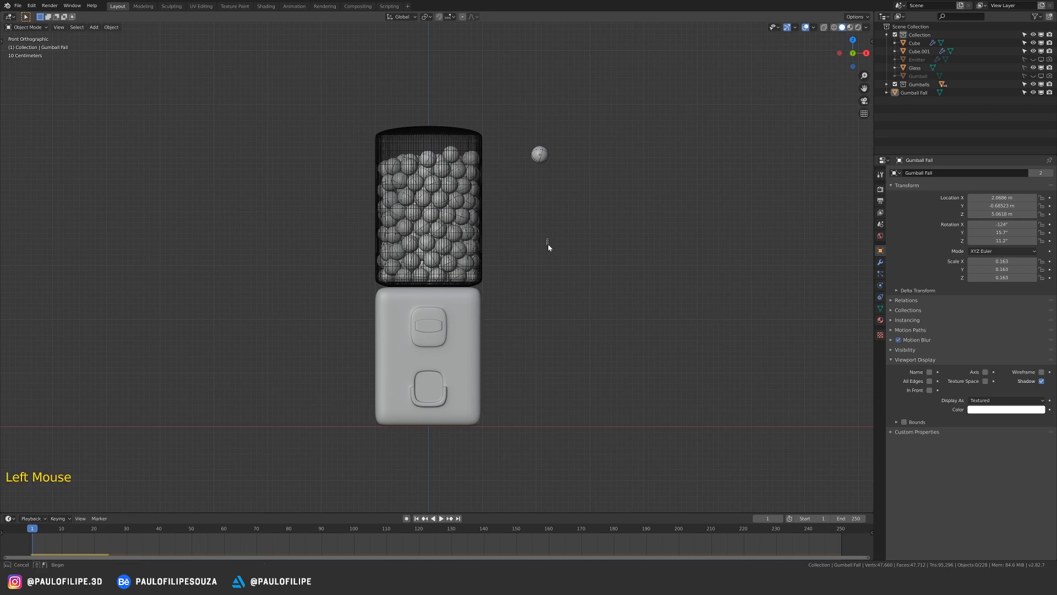
middle_drag(462, 269, 389, 265)
click(412, 267)
key(m)
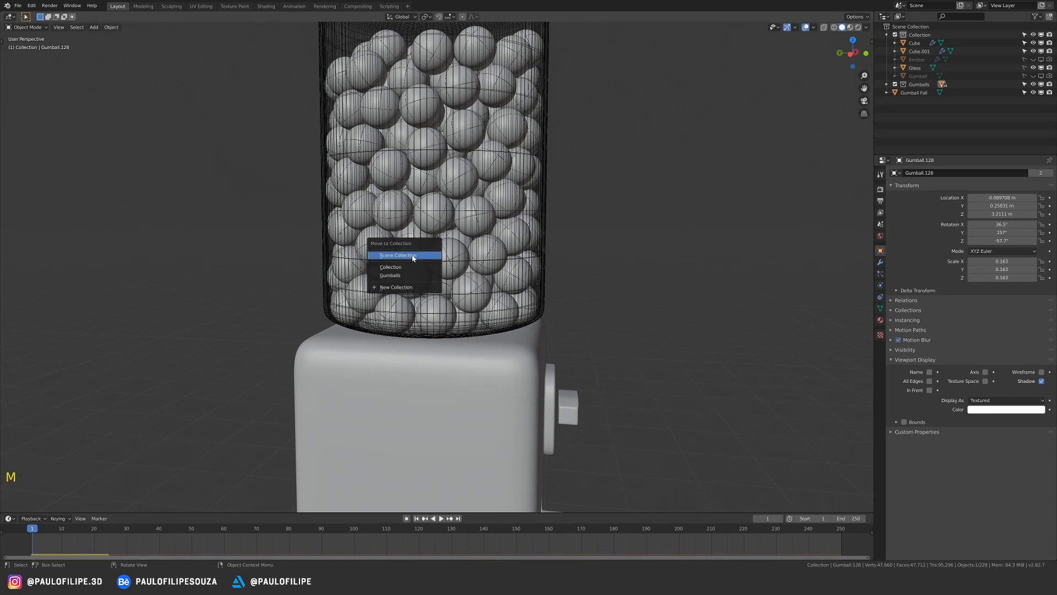
click(414, 256)
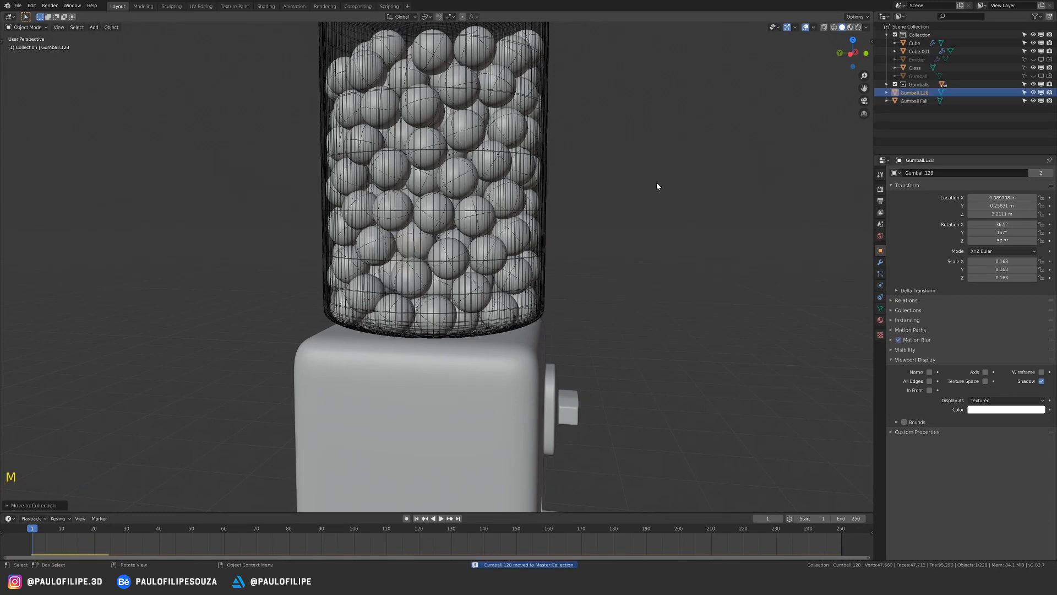
- Rename the separated gumball as Gumball Move and deselect it
middle_drag(570, 297, 501, 292)
middle_drag(479, 237, 422, 273)
key(F2)
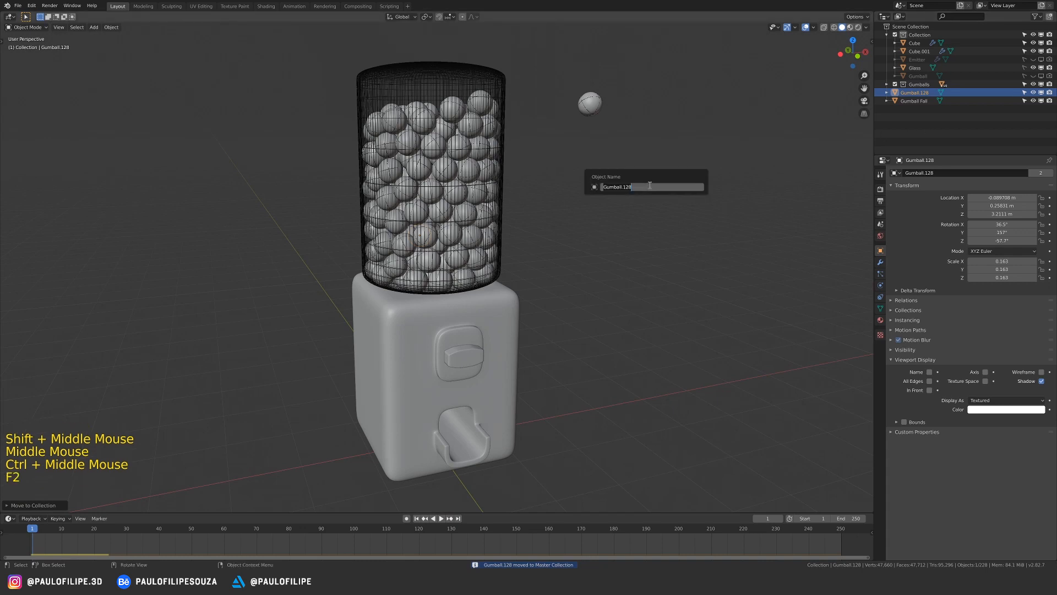
text(G)
text(all)
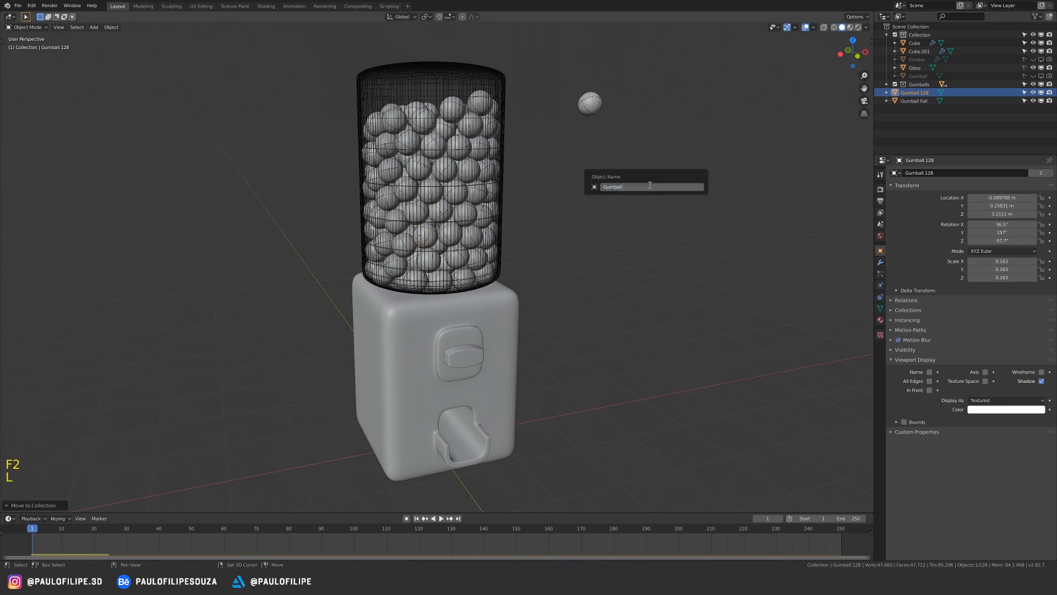
key(Return)
click(562, 253)
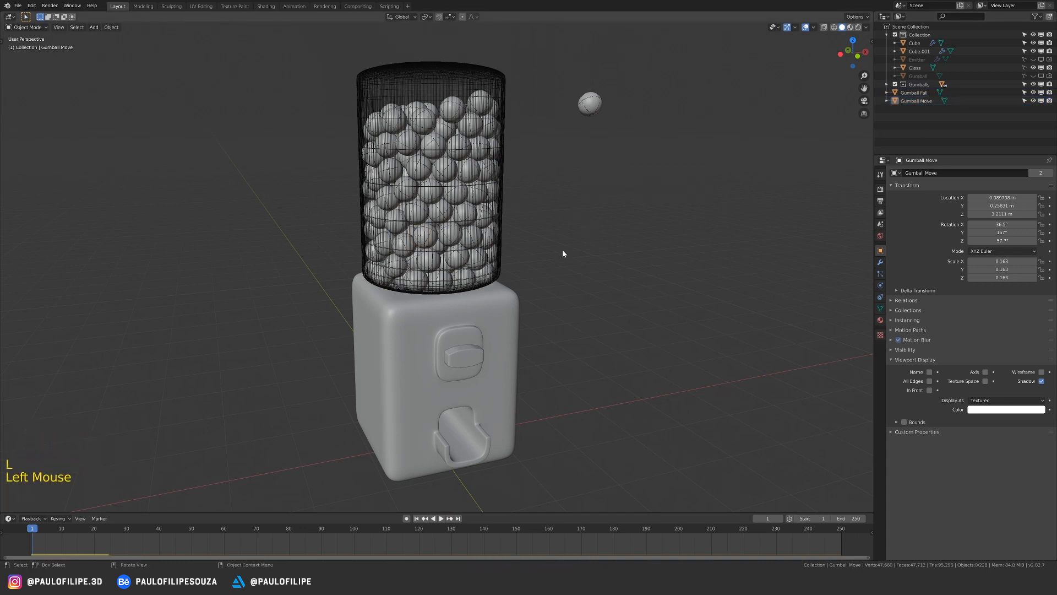
- Hide the Gumball Fall object beside the machine in the viewport, working from the front view
middle_drag(562, 252, 590, 249)
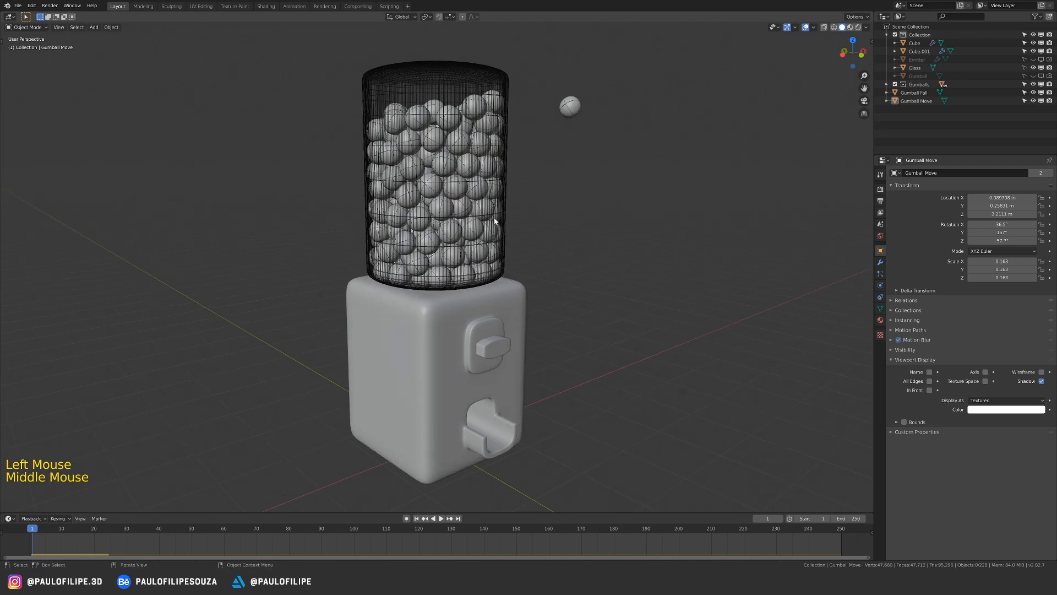
middle_drag(536, 219, 537, 209)
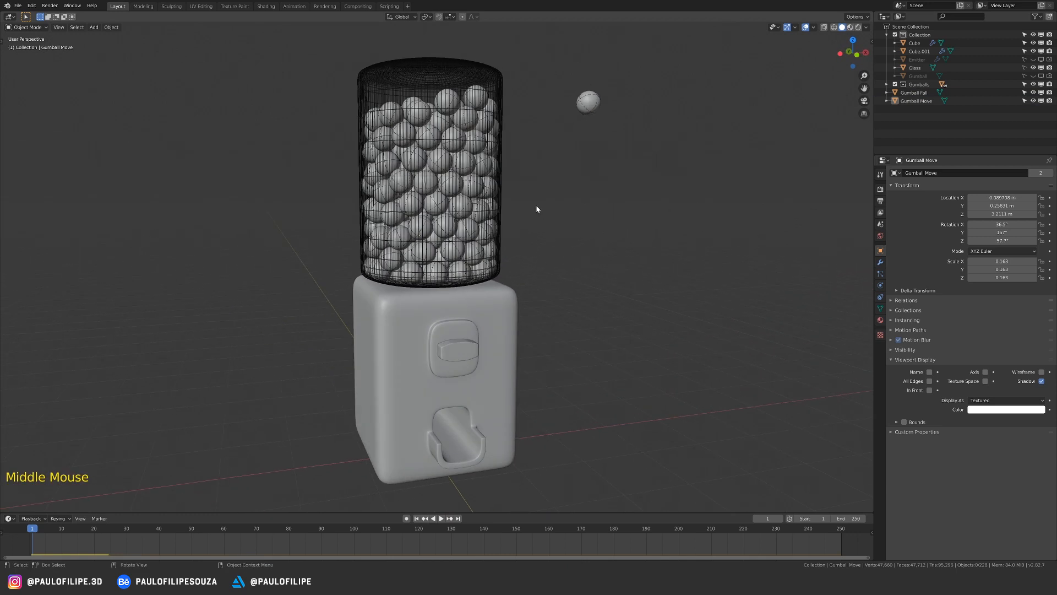
key(KP_1)
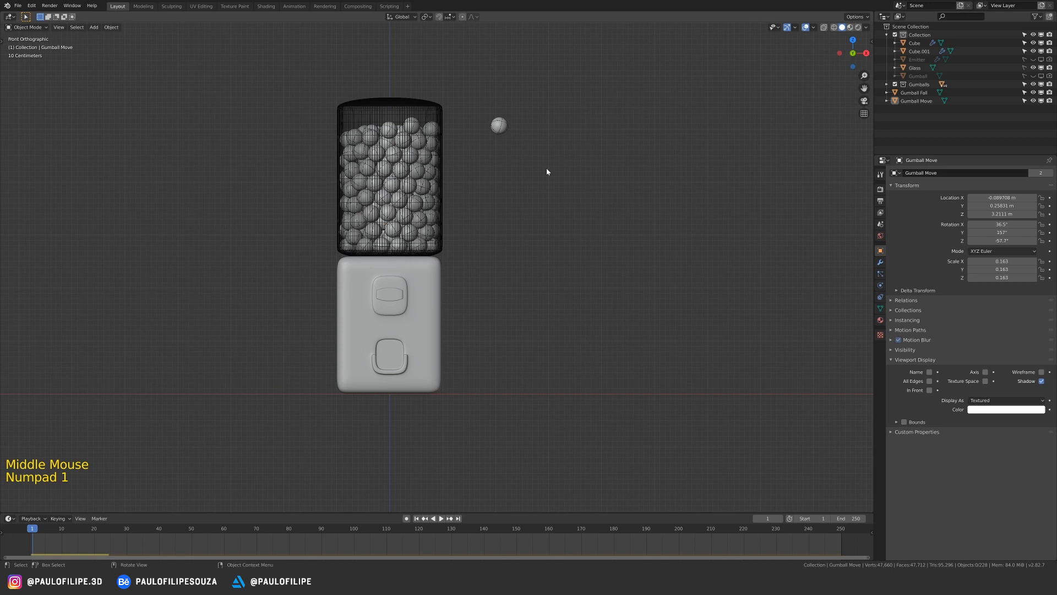
click(573, 191)
click(499, 126)
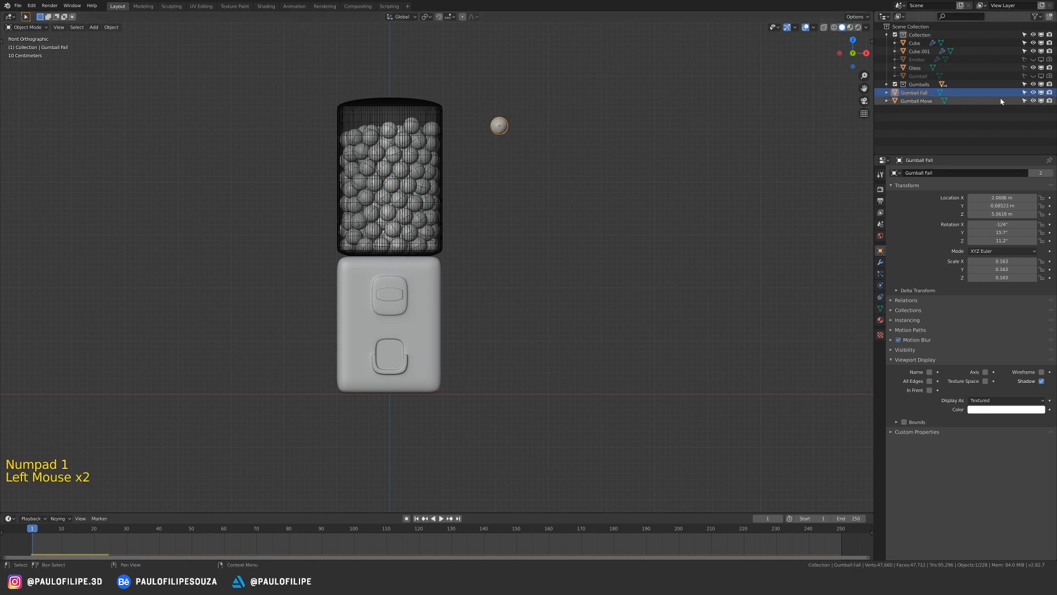
click(1033, 92)
click(527, 266)
ctrl+middle_drag(526, 265, 545, 254)
shift+middle_drag(545, 253, 570, 271)
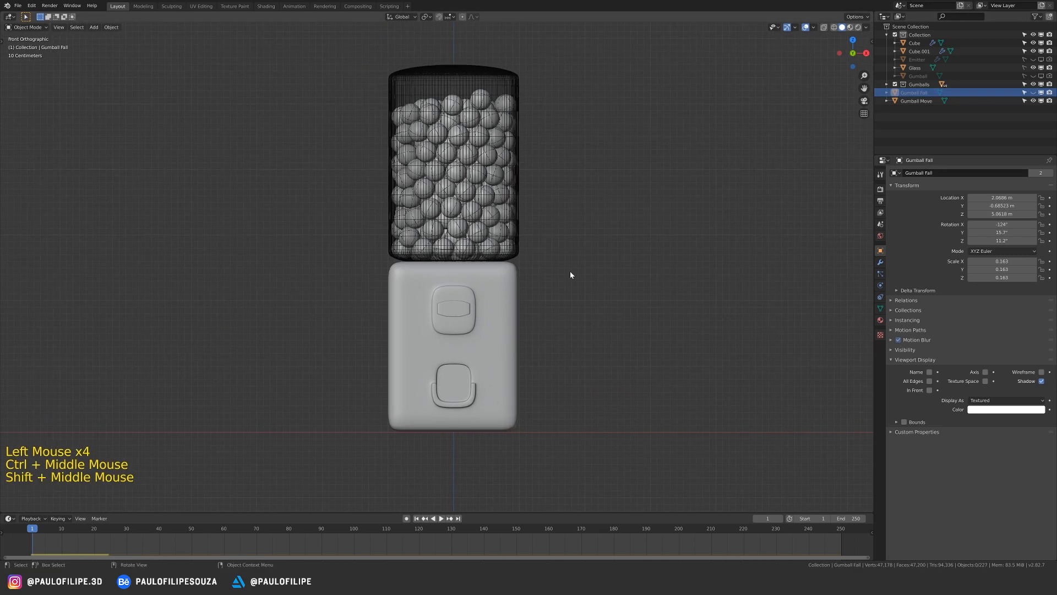
- Insert a rotation keyframe for the machine's knob handle (Cube.001) at frame 1
click(467, 310)
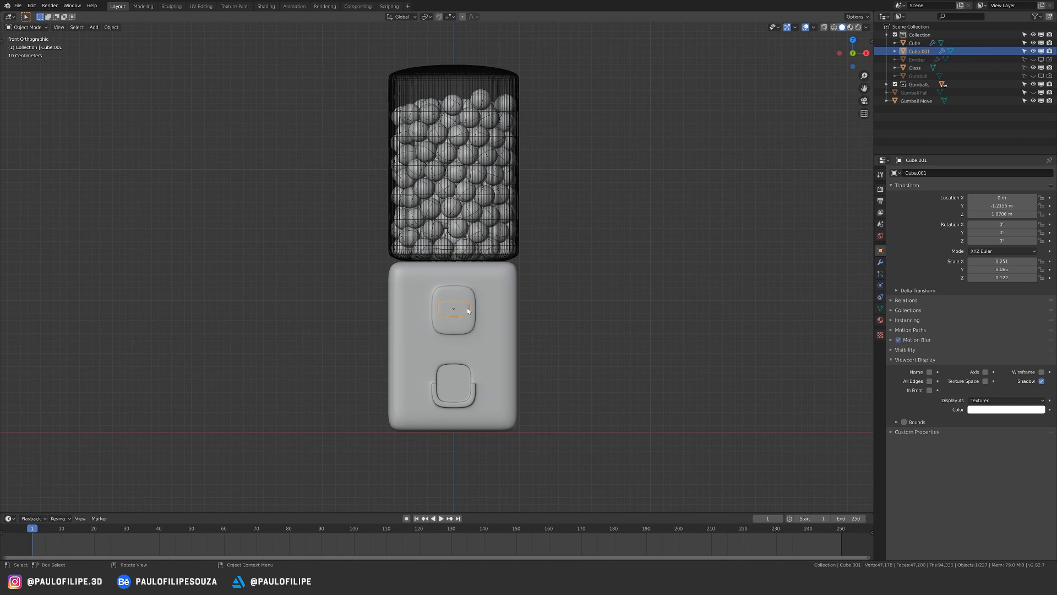
shift+middle_drag(481, 302, 490, 320)
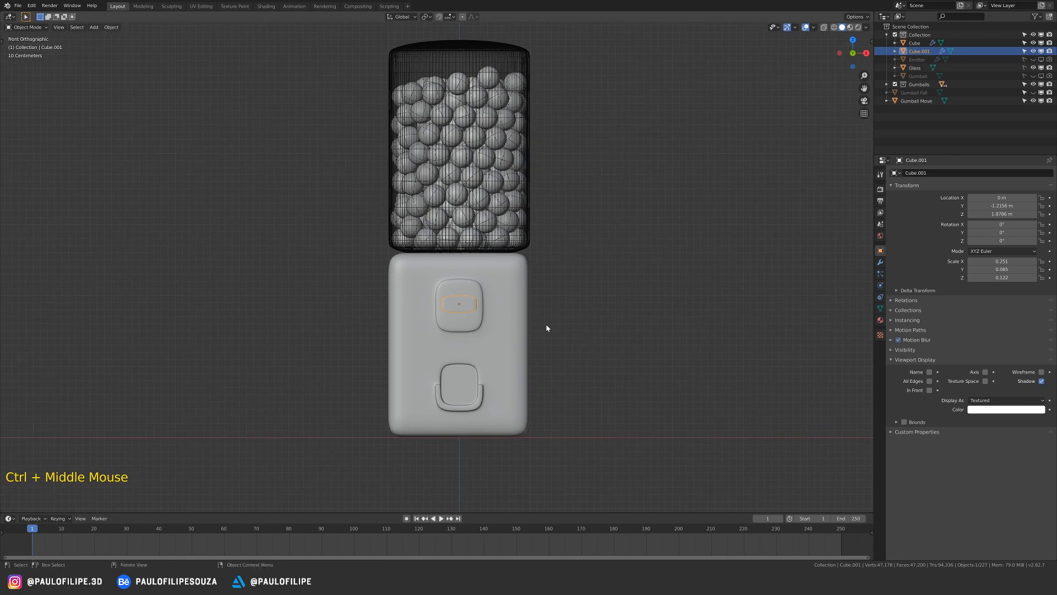
key(i)
click(452, 328)
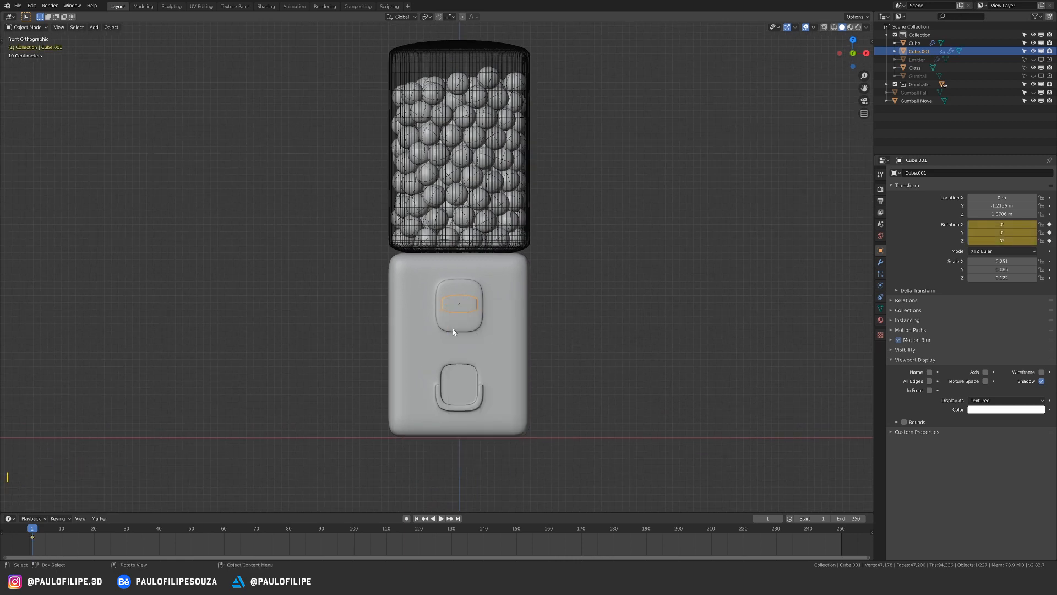
- At frame 24, rotate the knob handle about 61° around Y and insert a rotation keyframe
drag(39, 530, 100, 539)
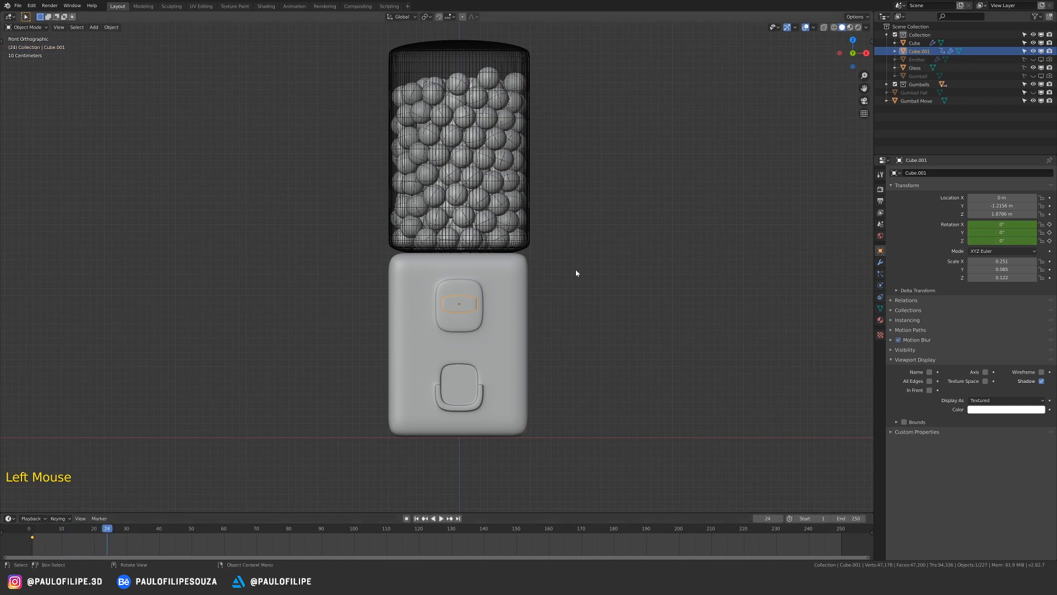
key(r)
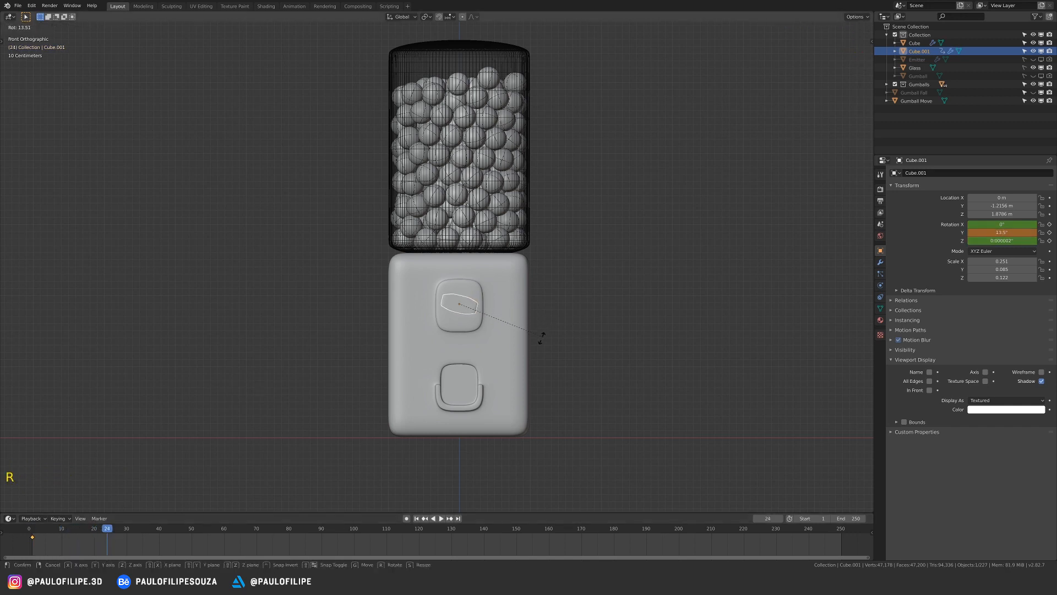
click(488, 379)
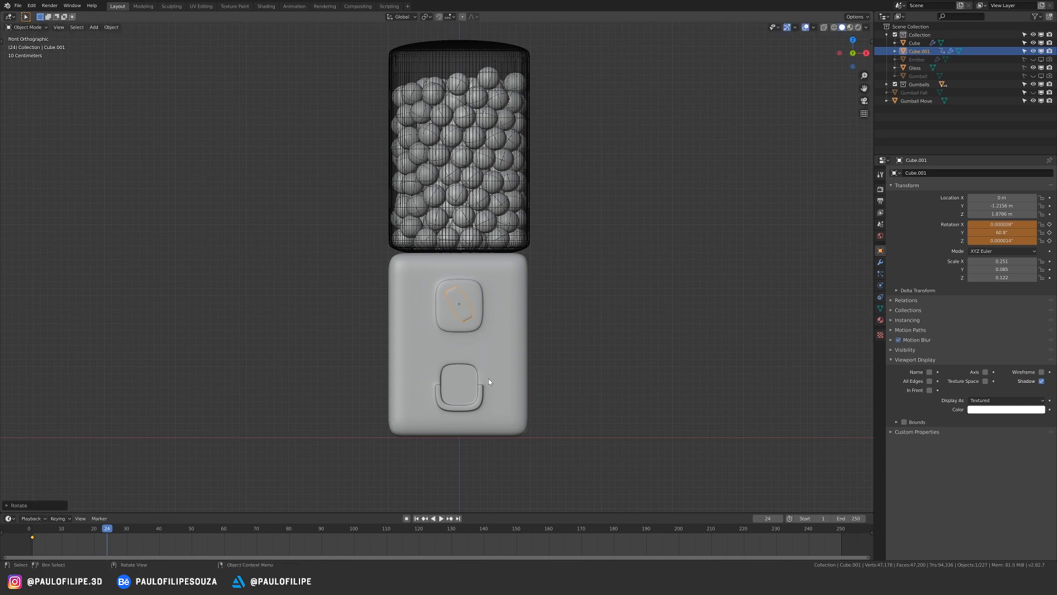
key(i)
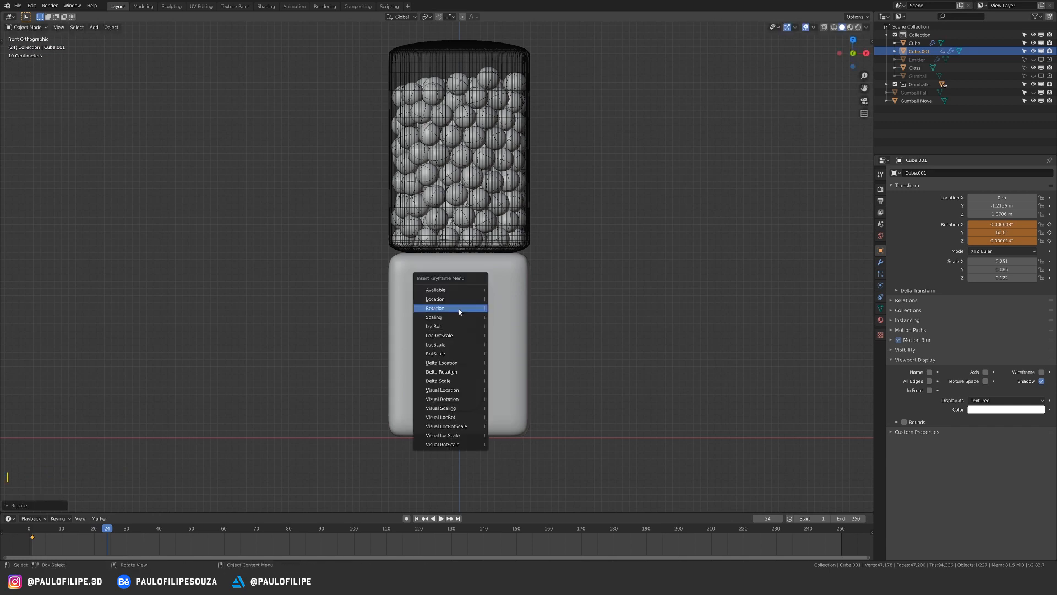
click(464, 300)
- Play back the knob's rotation animation twice from the first frame and return to the start
key(shift+Left)
key(space)
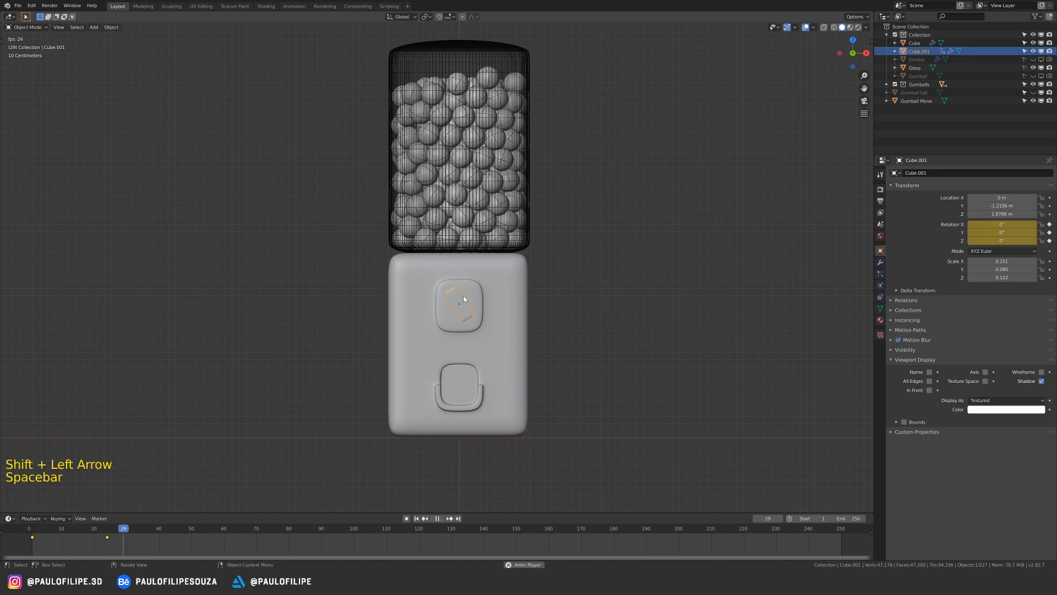
key(space)
key(shift+Left)
key(space)
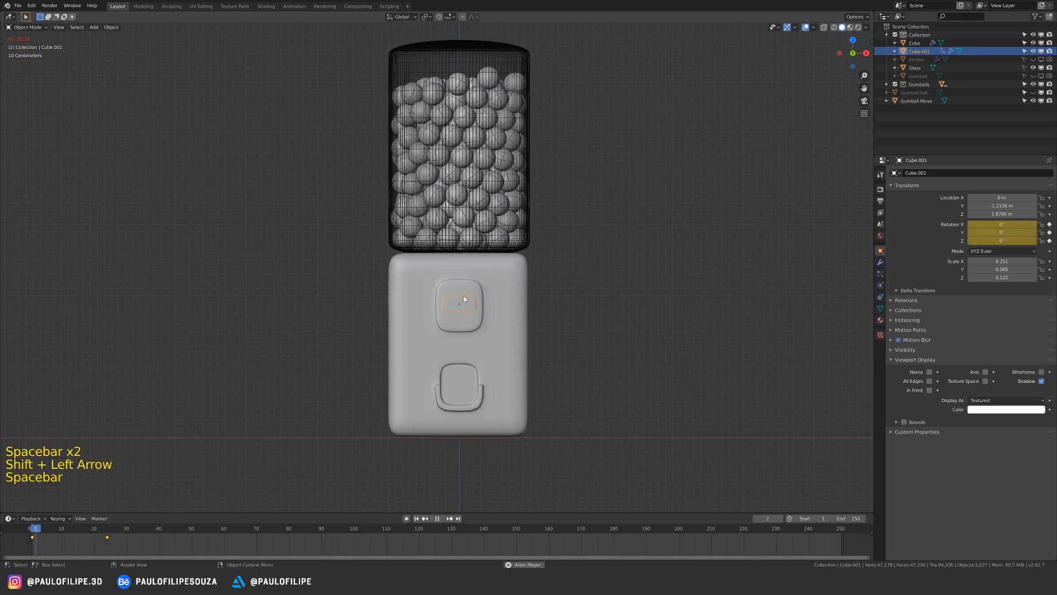
key(space)
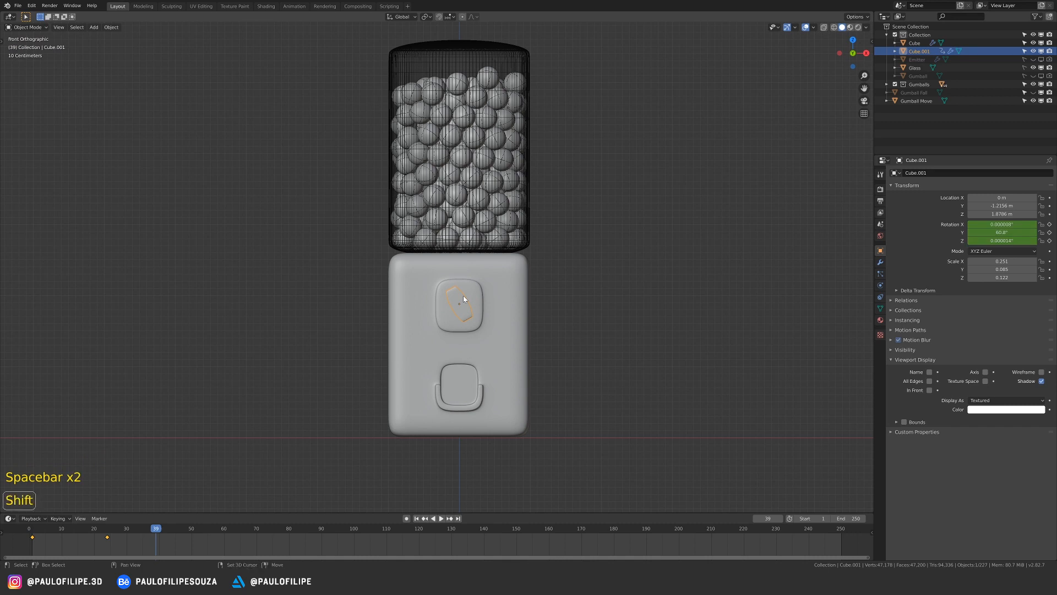
key(shift+Left)
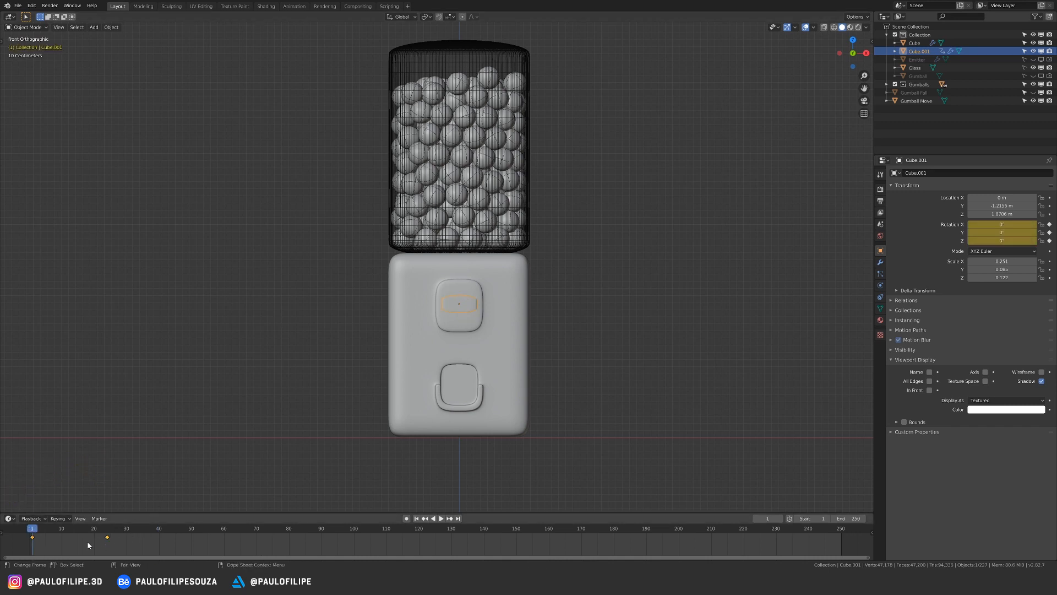
- Set the knob keyframes' interpolation to Linear and play the animation from the first frame
key(t)
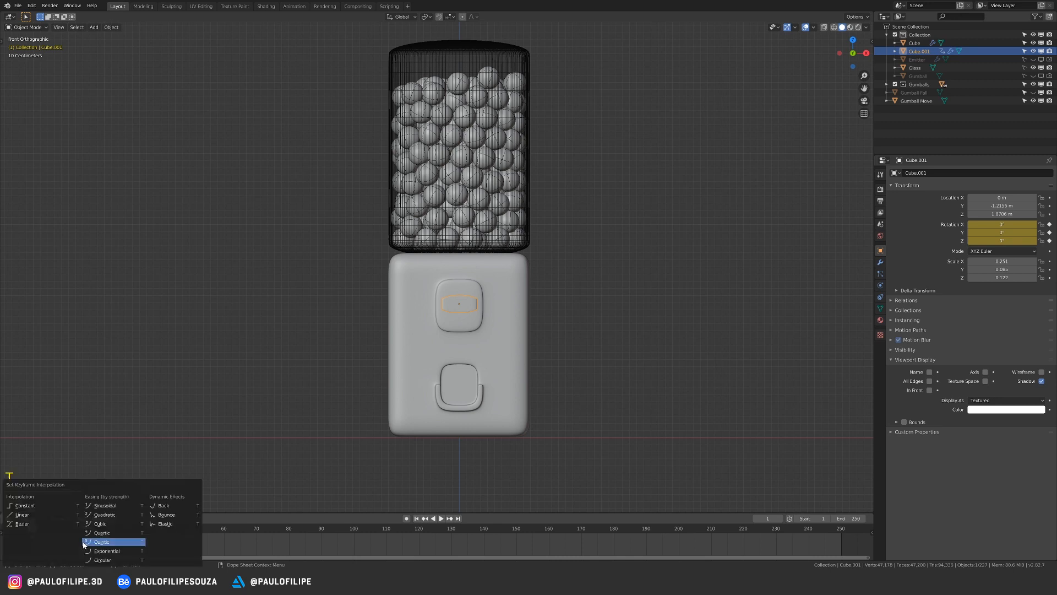
click(41, 515)
key(space)
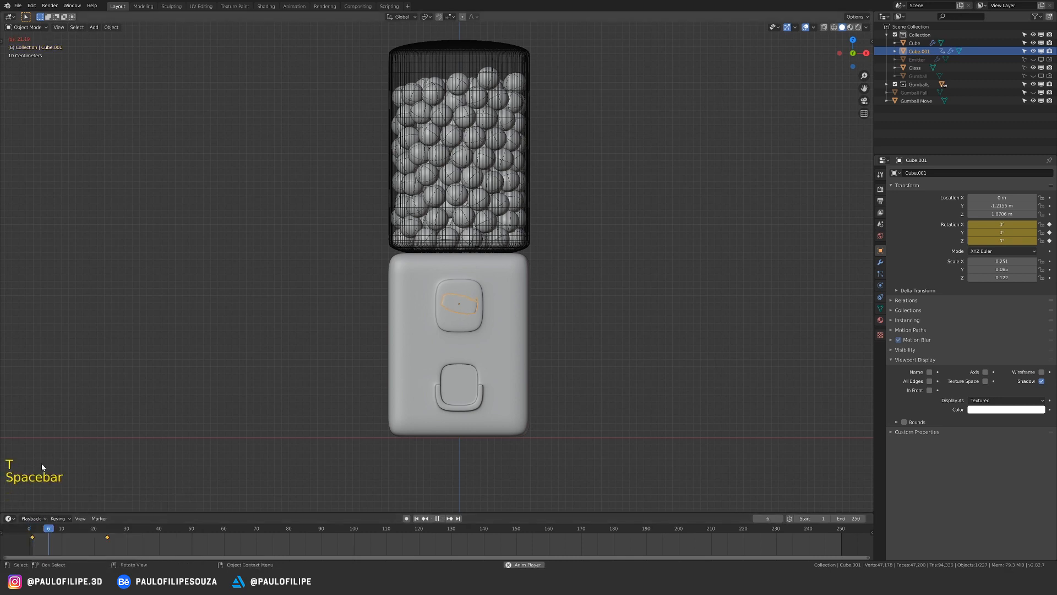
key(space)
key(shift+Left)
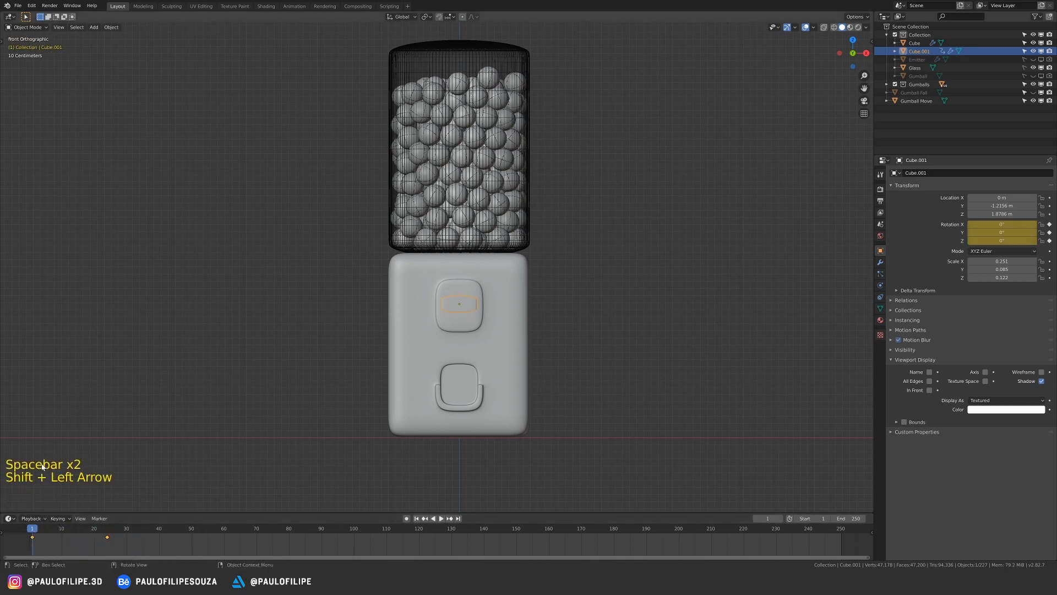
- Duplicate the knob's frame 24 keyframe to about frame 27 so the rotation pauses briefly
drag(94, 530, 108, 531)
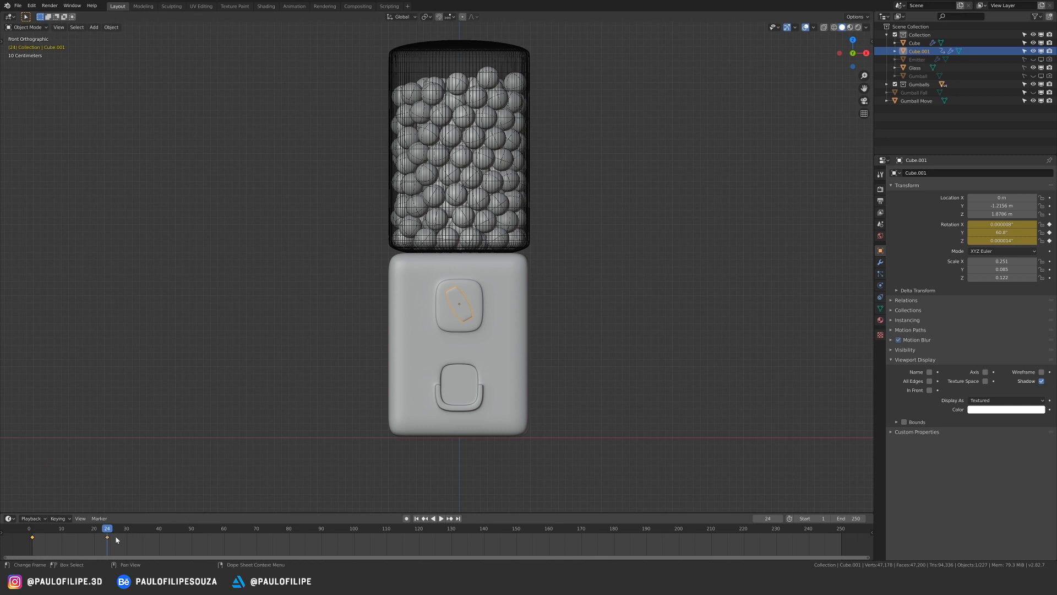
click(107, 546)
key(shift+d)
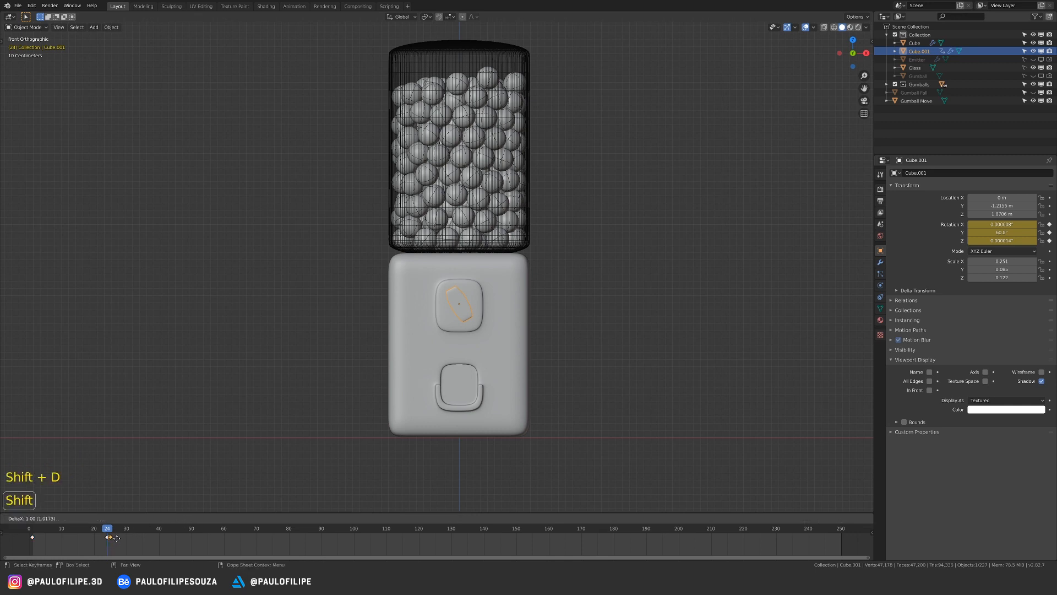
click(128, 537)
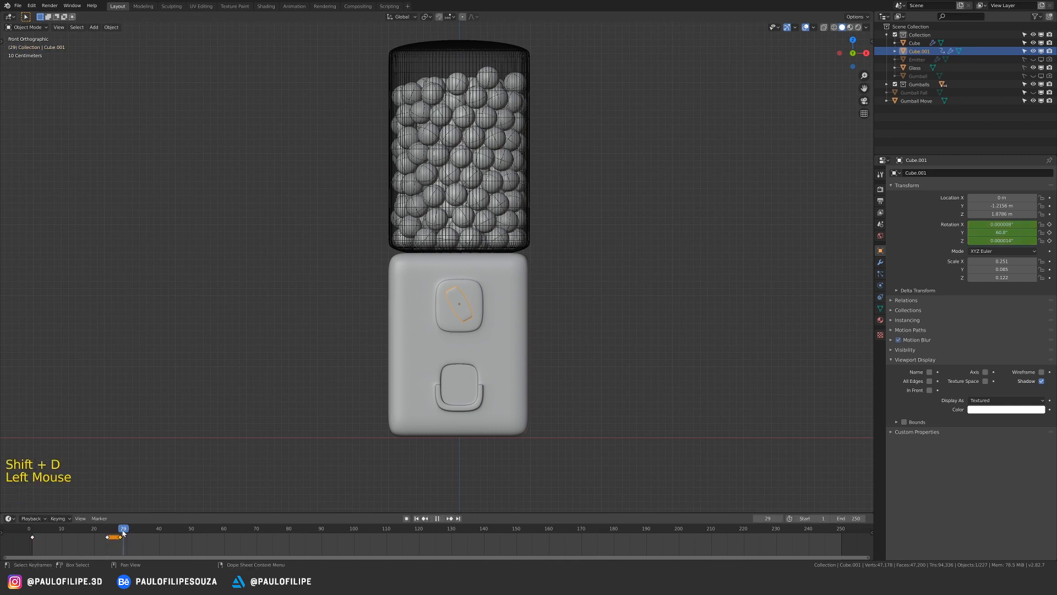
key(g)
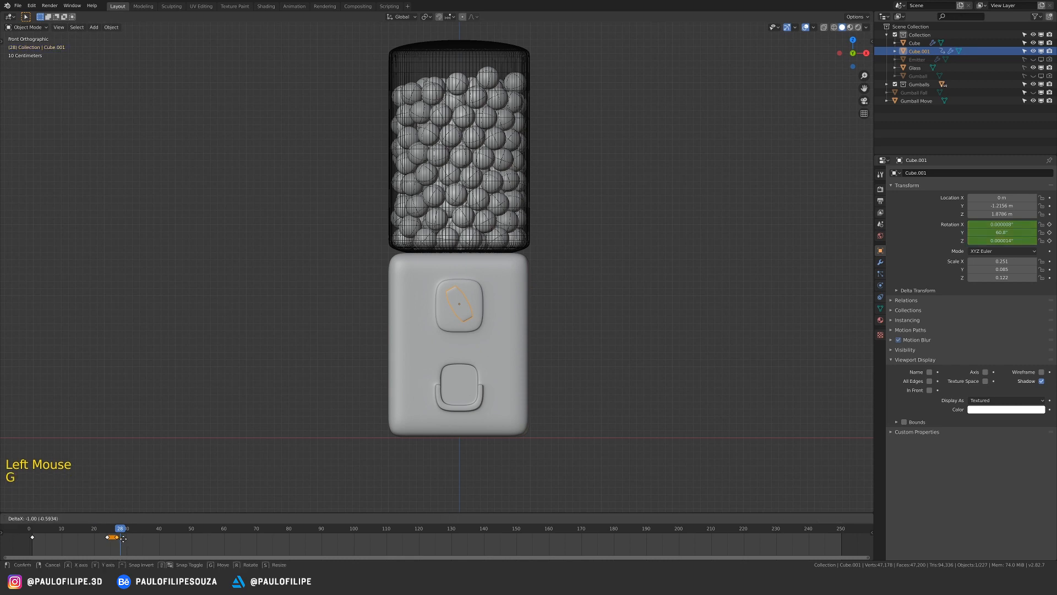
click(122, 543)
- At frame 34, rotate the knob handle further to about 101° on Y and insert a rotation keyframe
click(116, 530)
drag(115, 531, 139, 534)
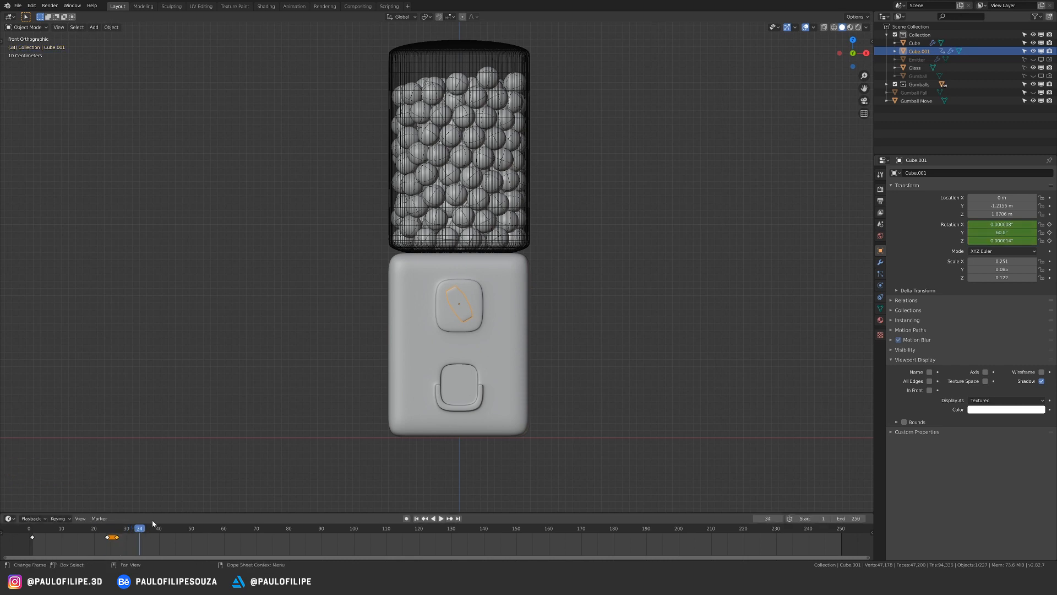
key(r)
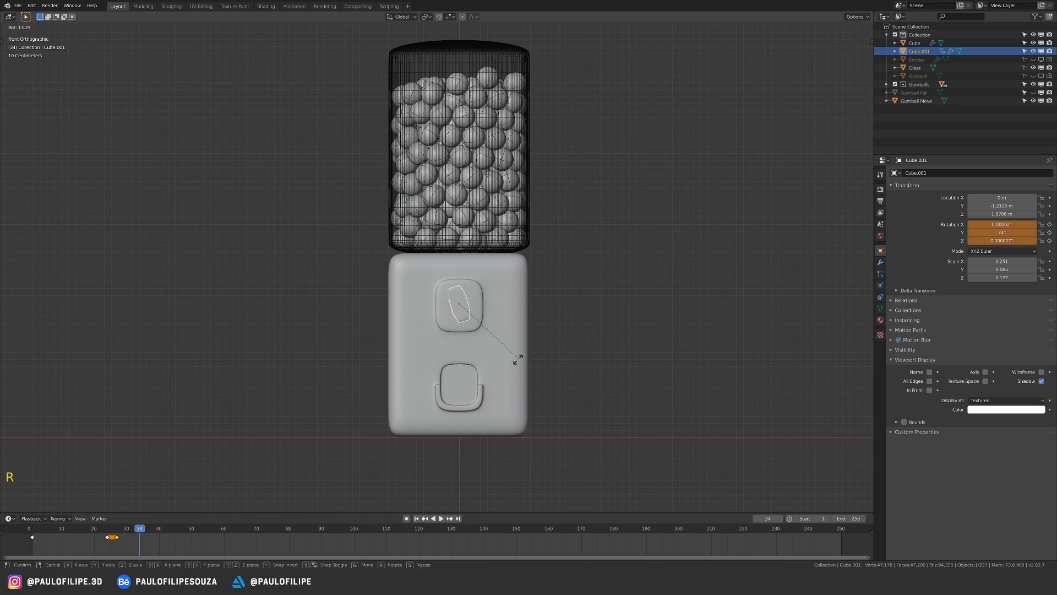
click(484, 373)
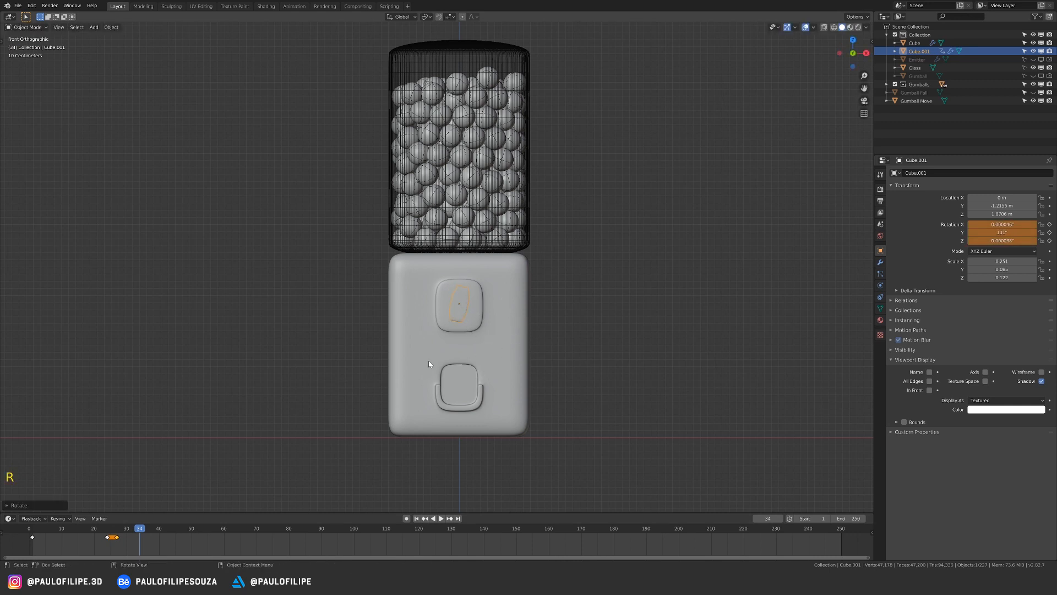
key(i)
click(491, 342)
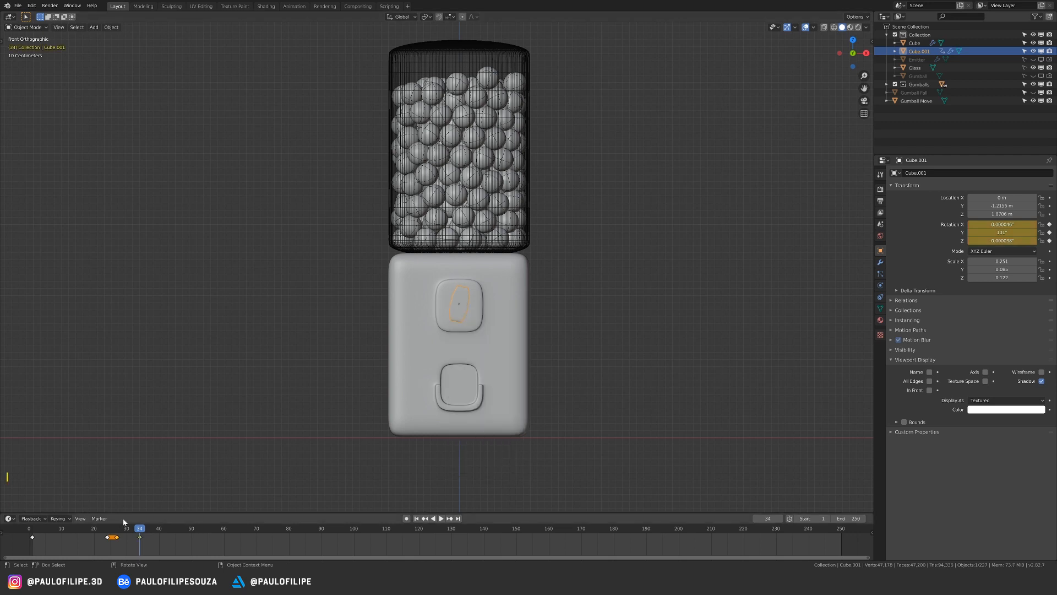
- Play back the knob's paused rotation starting from around frame 24
click(106, 531)
key(space)
key(space)
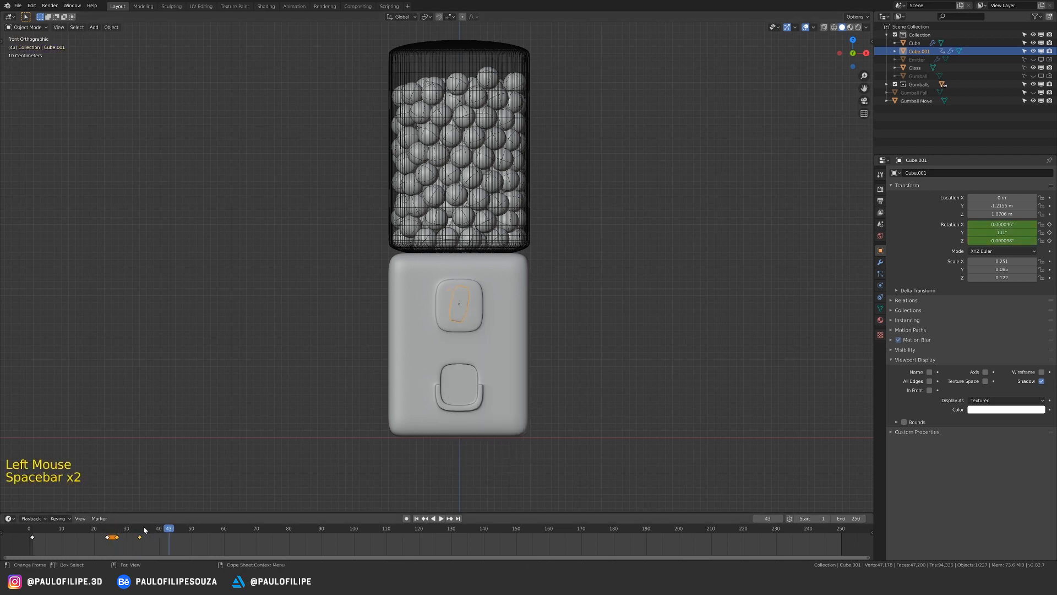
- Duplicate the knob's frame 27 rotation keyframe to frame 41 so the handle turns back
click(141, 530)
drag(140, 533, 163, 535)
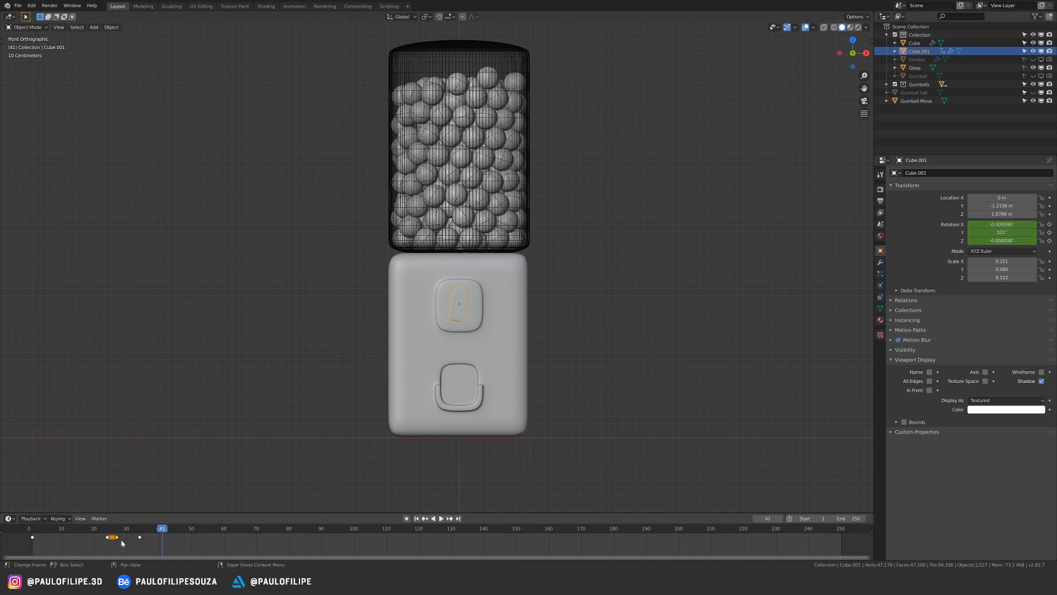
key(shift+d)
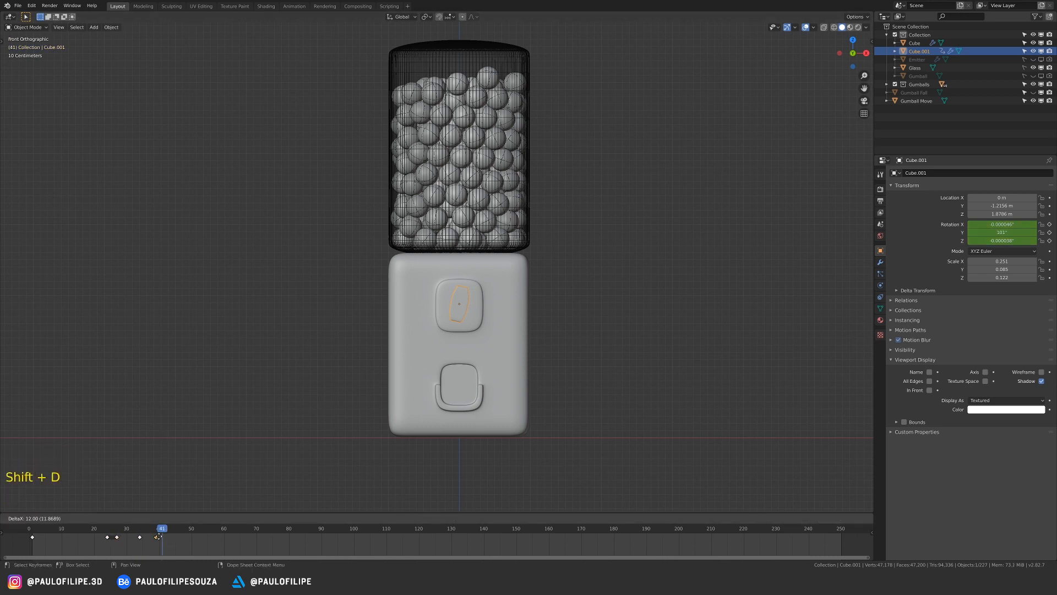
click(164, 537)
- Play back the knob's return rotation, including a full run from the first frame
drag(163, 531, 105, 532)
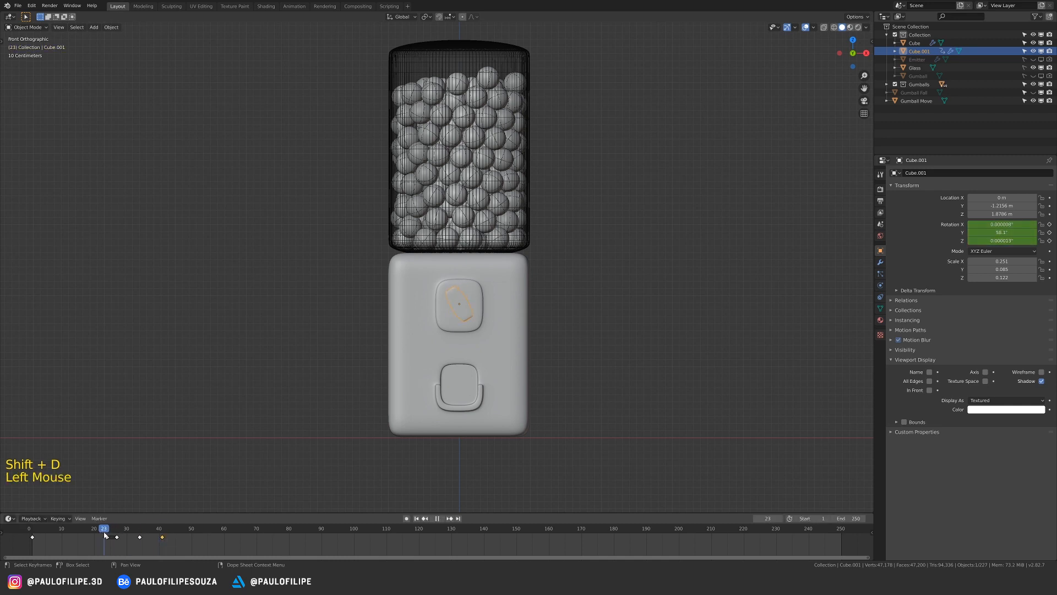
drag(120, 531, 109, 531)
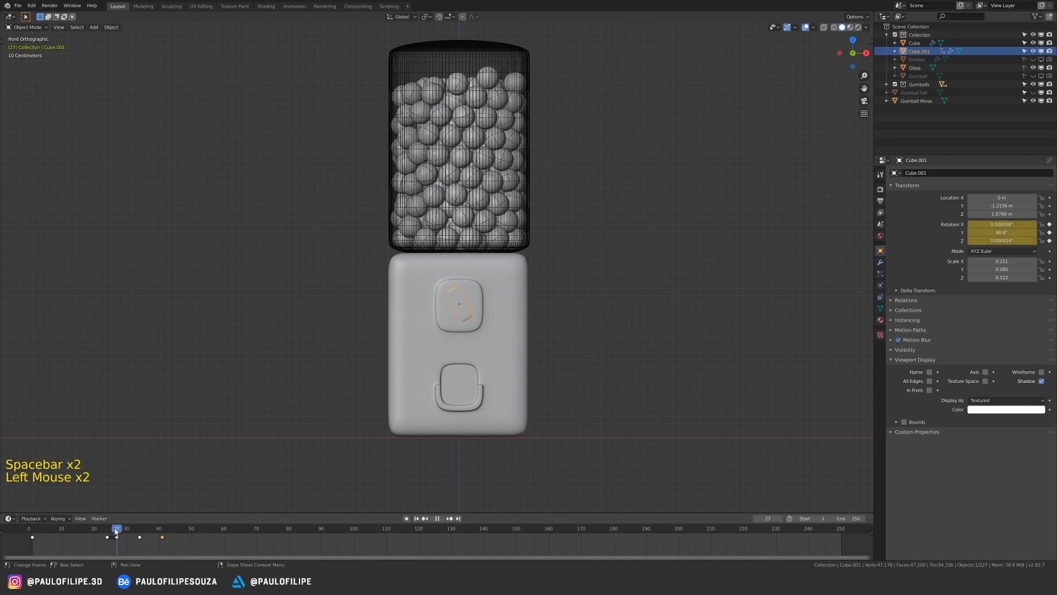
key(space)
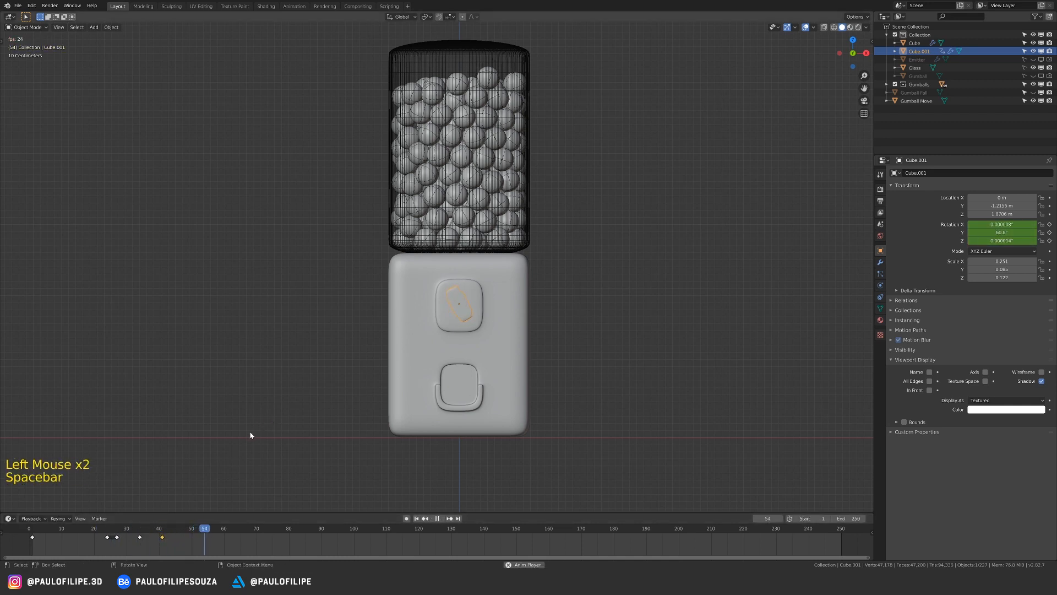
key(space)
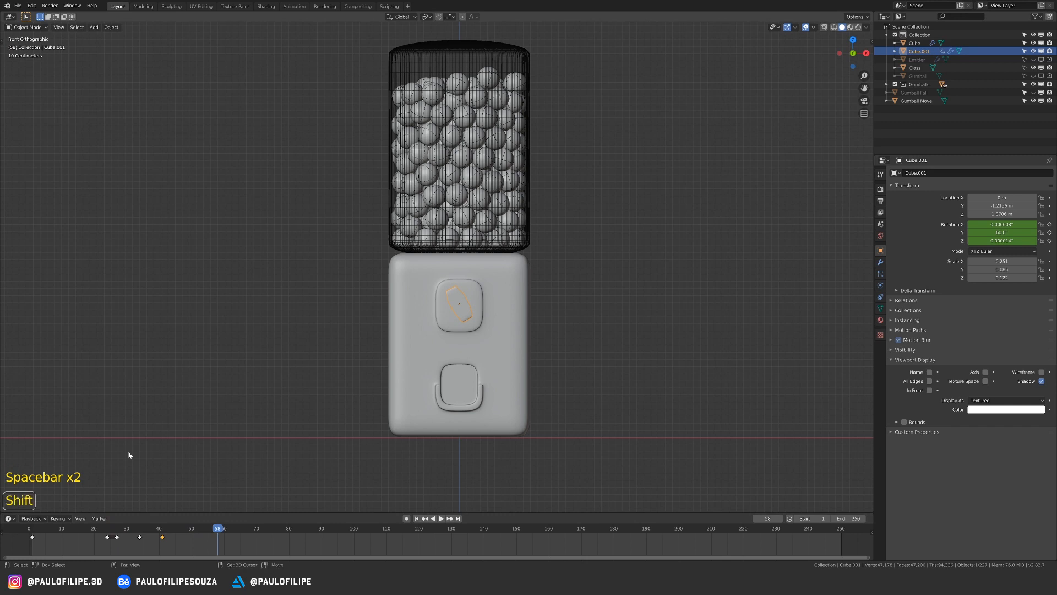
key(shift+Left)
key(space)
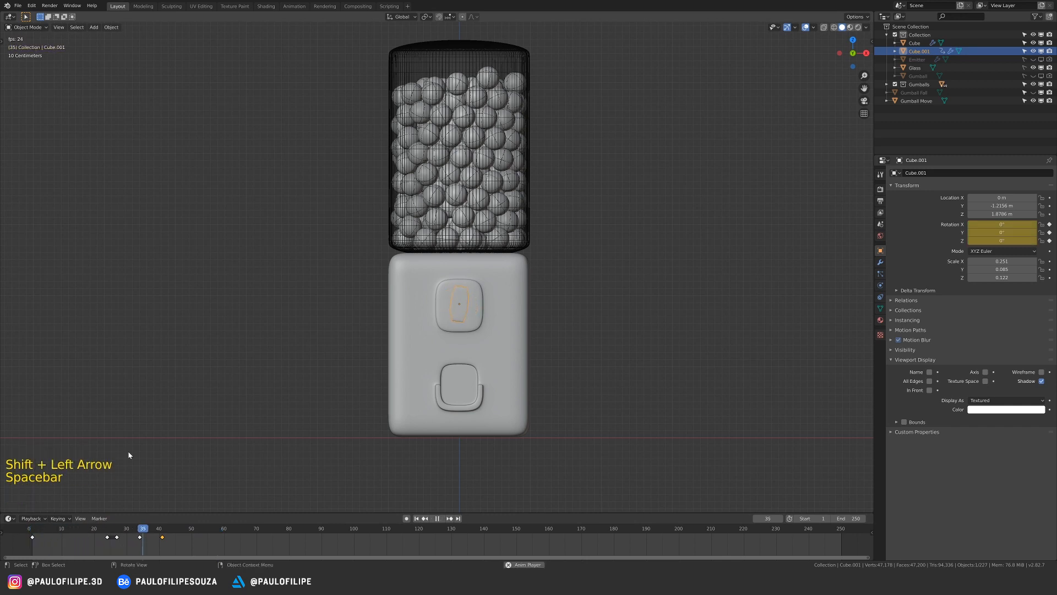
key(space)
key(shift+Left)
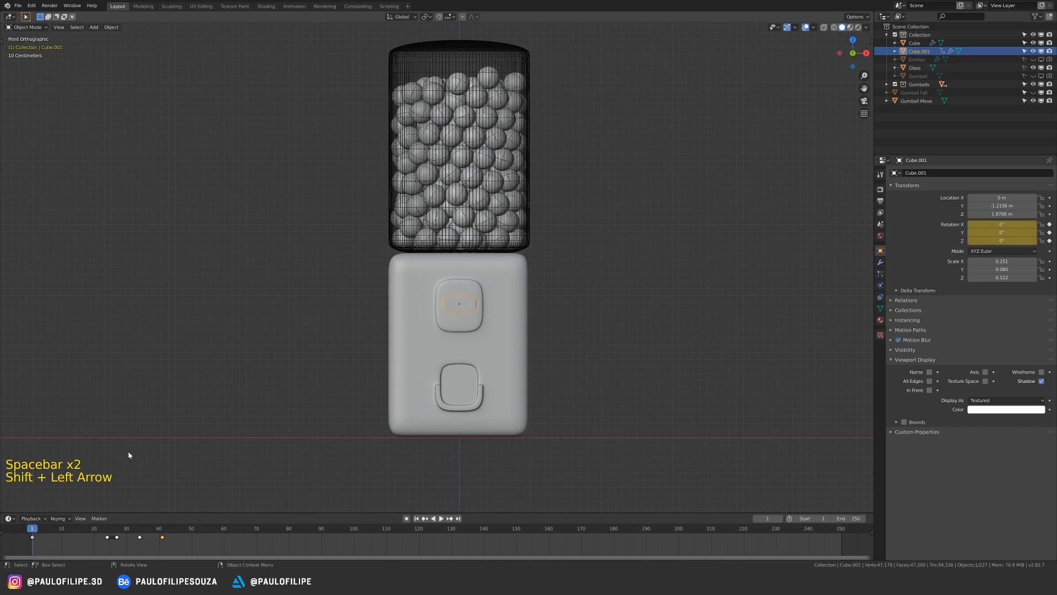
- Duplicate the knob's frame 1 keyframe to frame 60 so the handle returns to its starting rotation
click(192, 543)
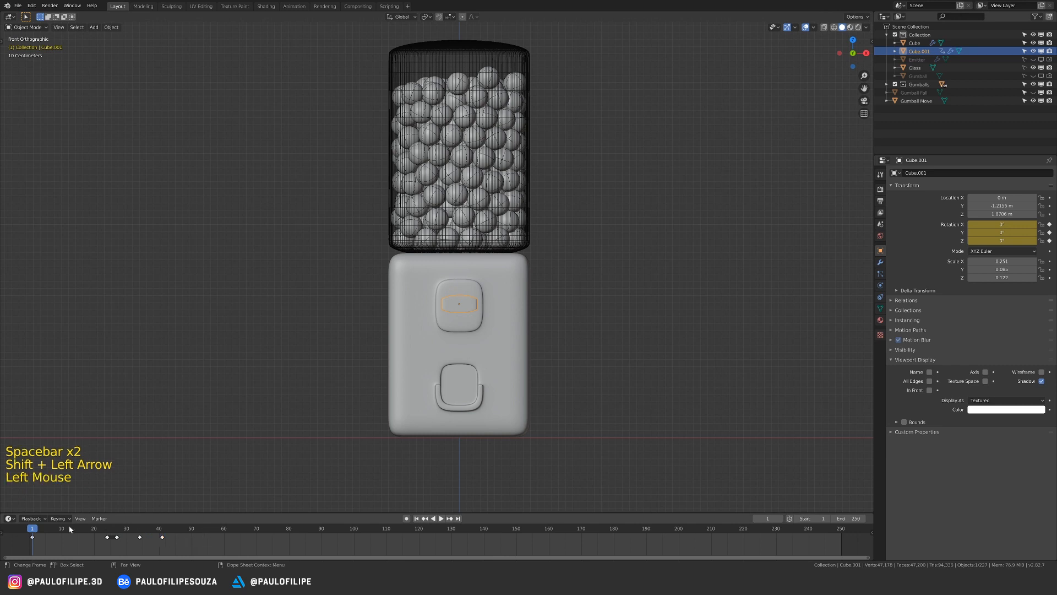
click(223, 529)
click(32, 537)
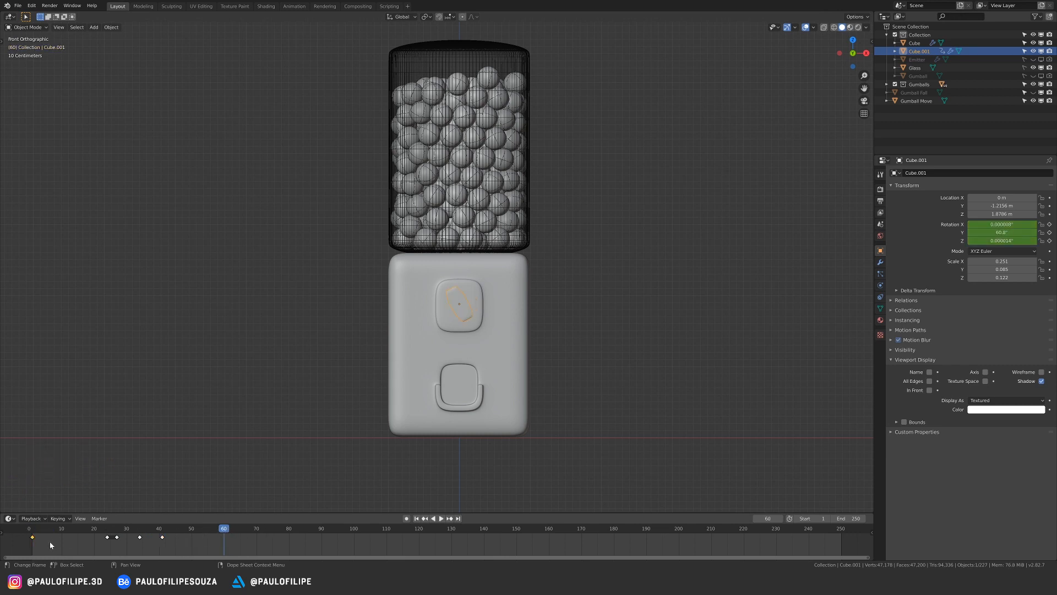
key(shift+d)
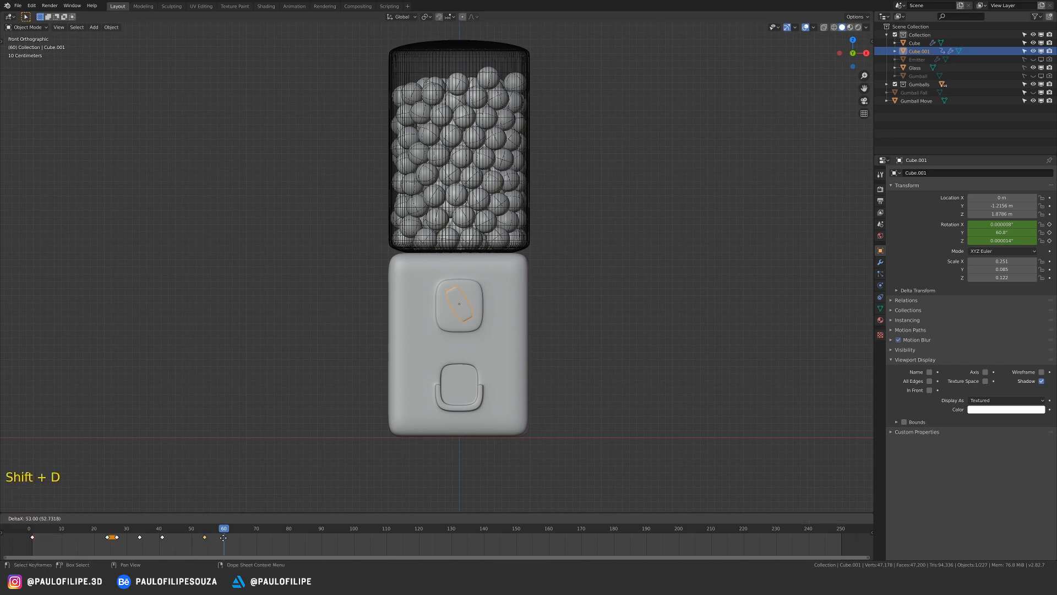
click(239, 537)
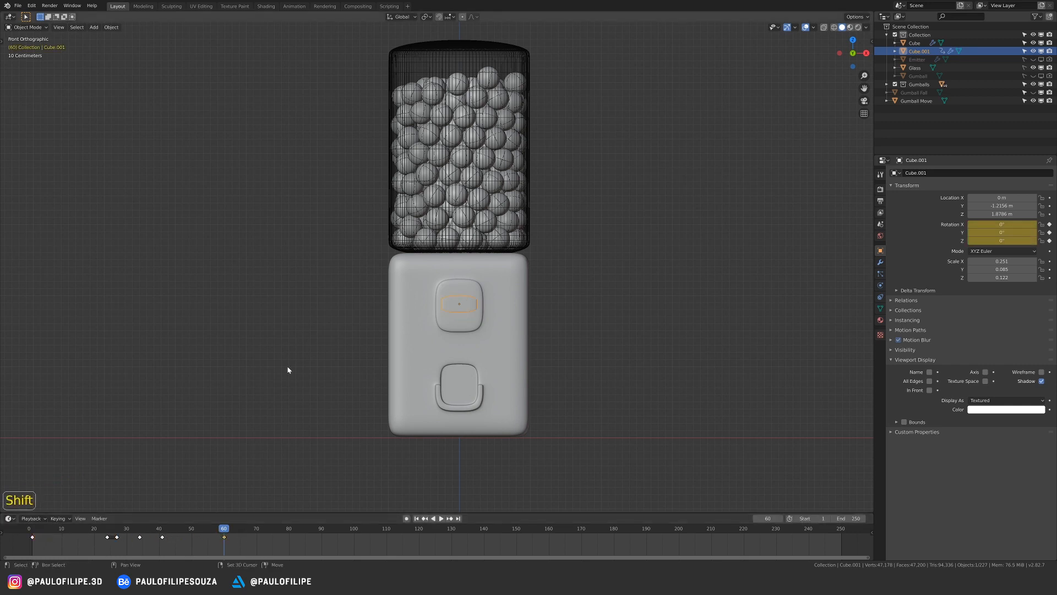
- Play the complete knob animation from the first frame and check the timing of its turns
key(shift+Left)
key(space)
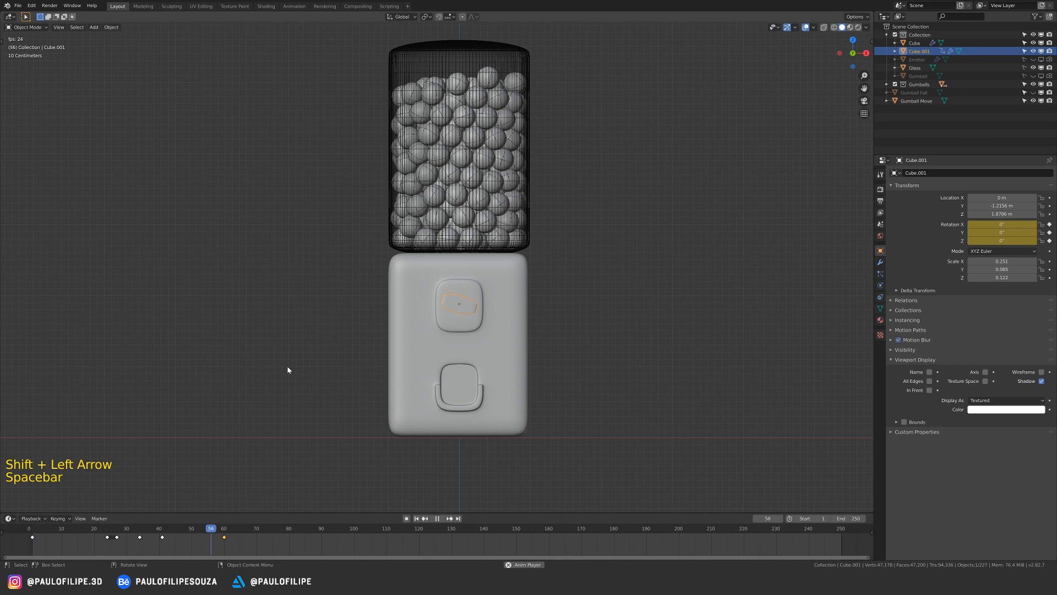
key(space)
key(shift+Left)
drag(142, 528, 140, 538)
key(shift+Left)
key(space)
key(space)
key(shift+Left)
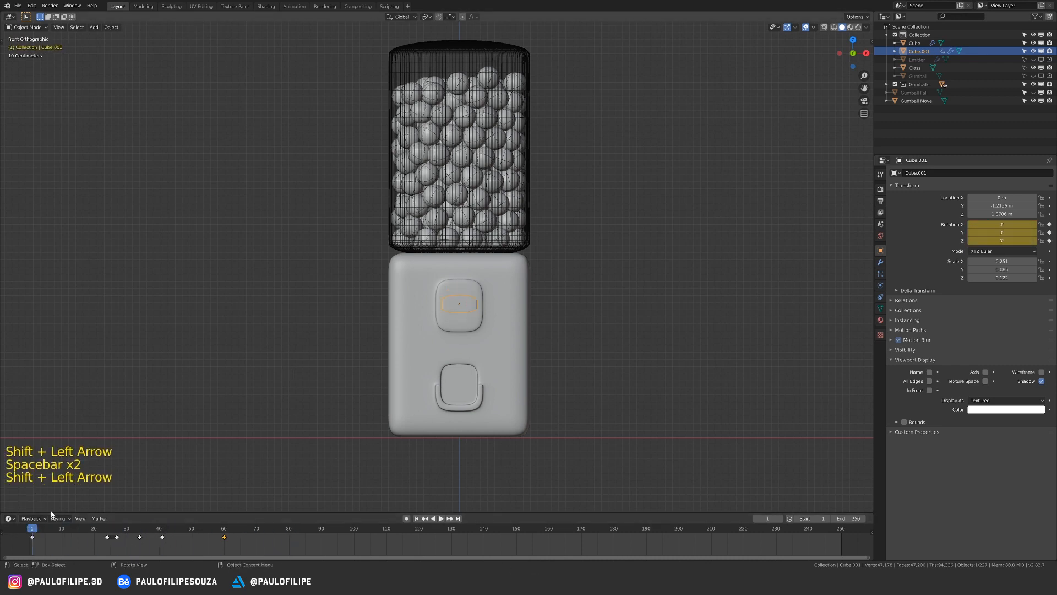
- Move the knob's two pause keyframes slightly later, to about frames 26 and 29
click(141, 530)
mouse_move(140, 530)
mouse_down()
mouse_move(97, 531)
mouse_move(124, 540)
mouse_up()
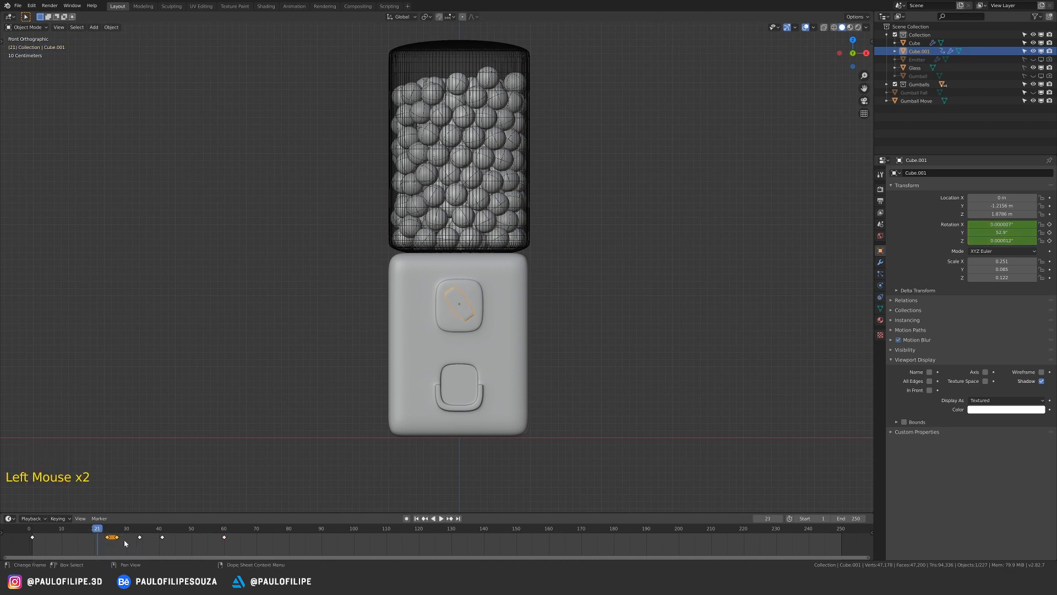
key(g)
click(129, 538)
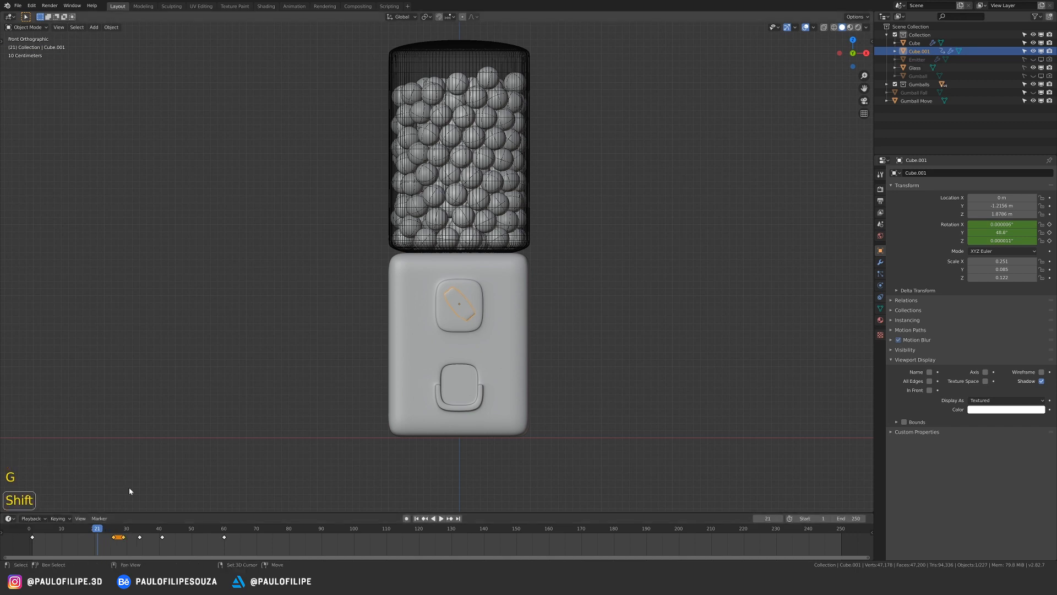
- Replay the retimed knob rotation from the first frame and again from around the second turn
key(shift+Left)
key(space)
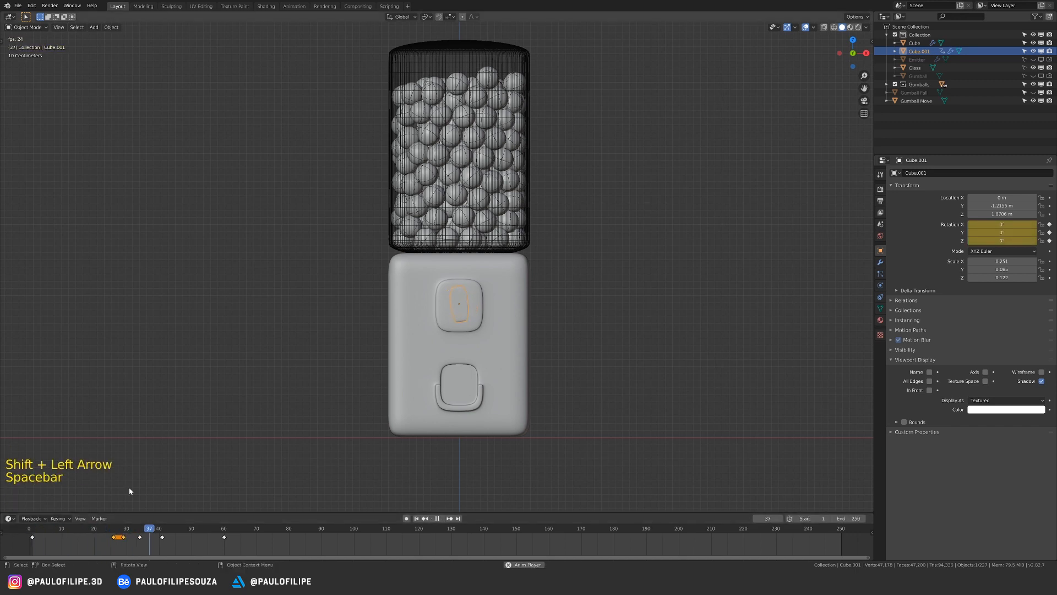
key(space)
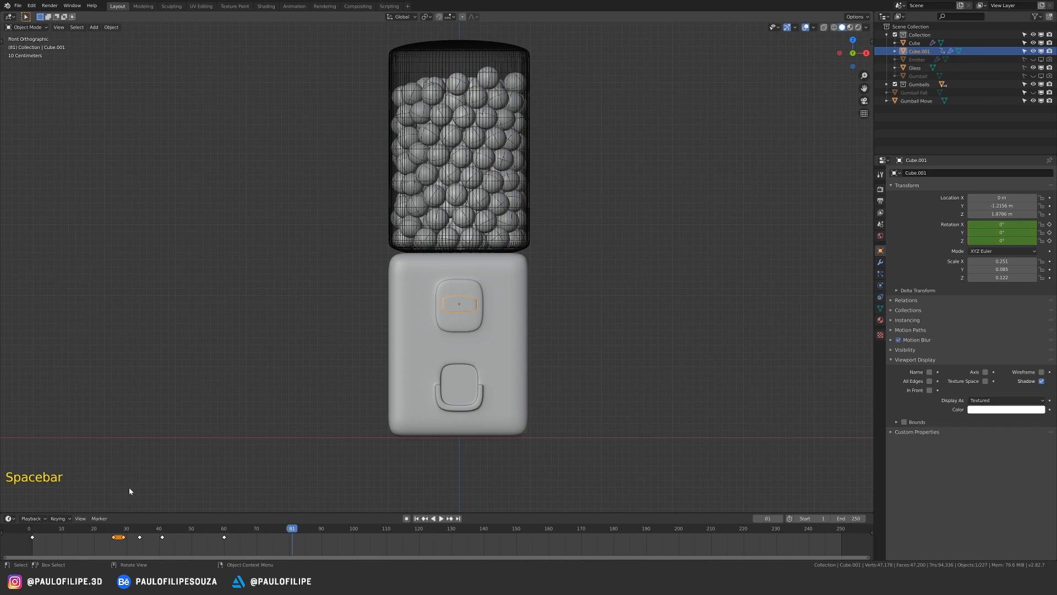
click(136, 530)
key(space)
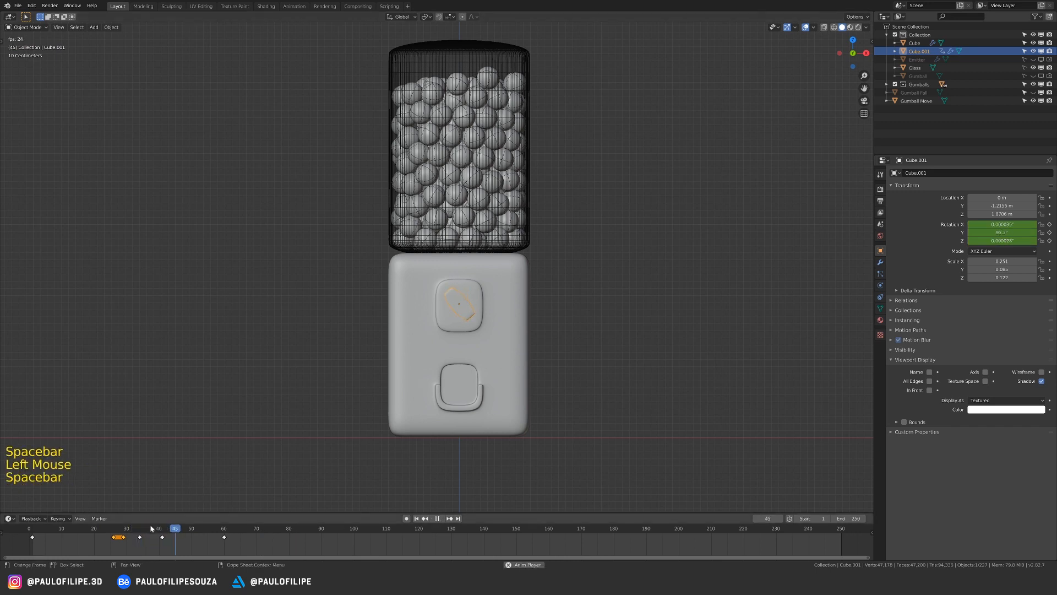
key(space)
click(218, 424)
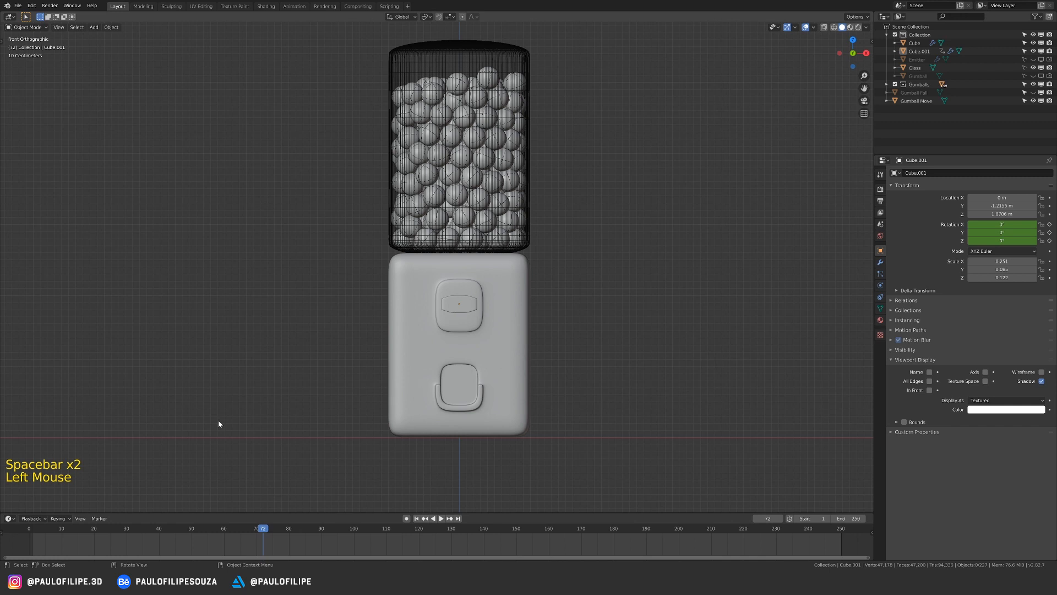
- Unhide and select the Gumball Fall object and return to the first frame
middle_drag(394, 295, 546, 311)
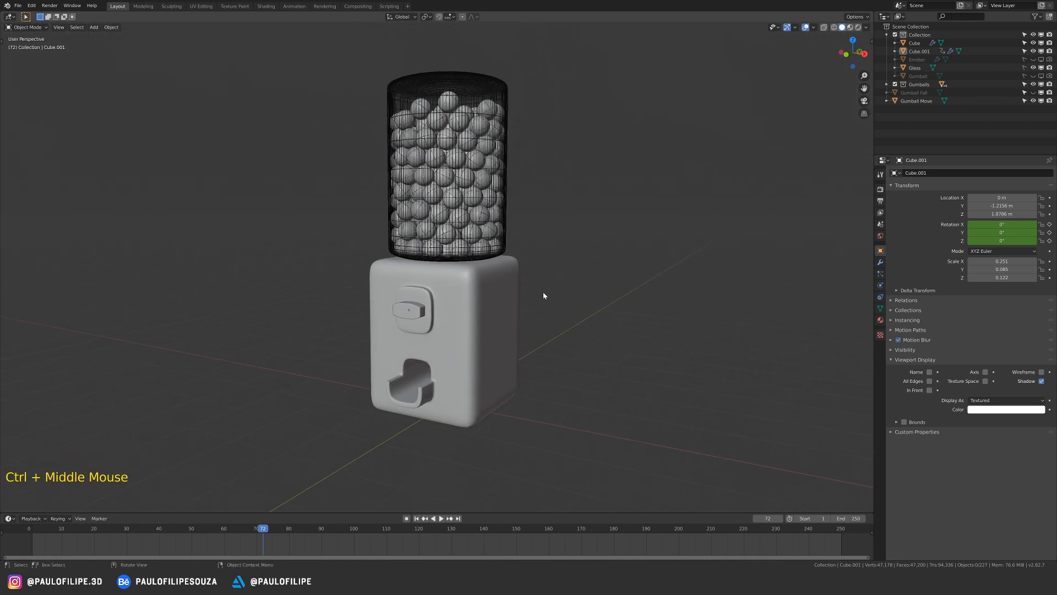
click(1034, 93)
click(925, 94)
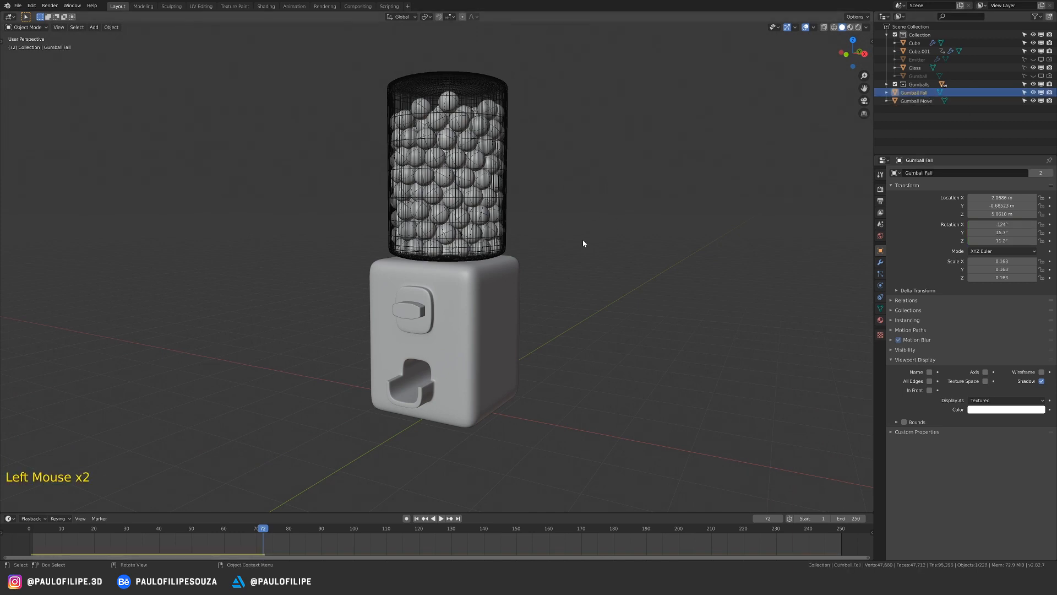
middle_drag(583, 240, 531, 208)
key(shift+Left)
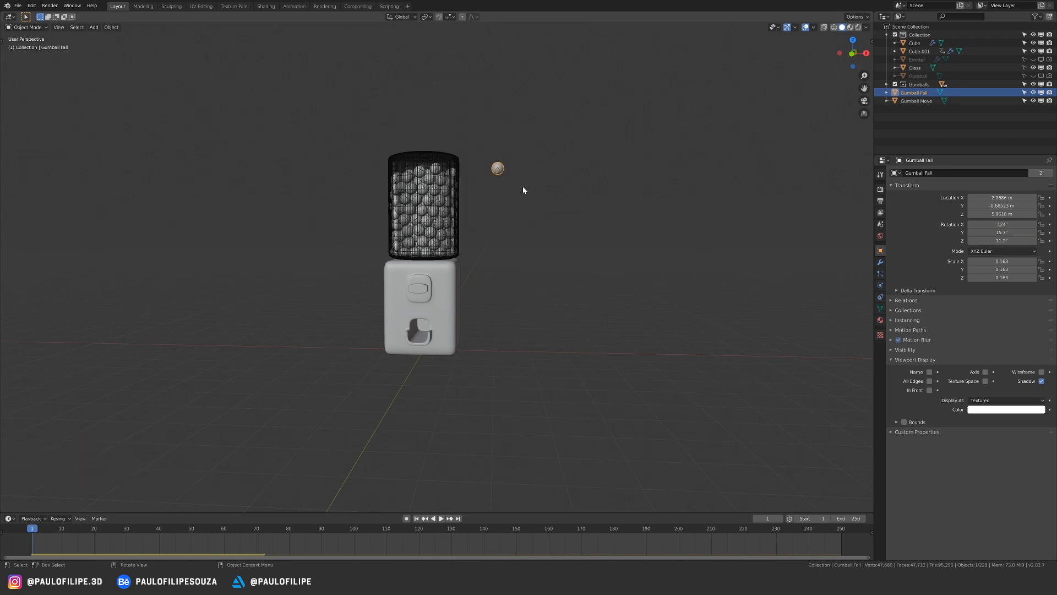
key(shift)
key(shift+Left)
- In a right-side wireframe view, move the Gumball Fall sphere into the upper end of the machine's inner chute
key(KP_3)
key(z)
click(467, 216)
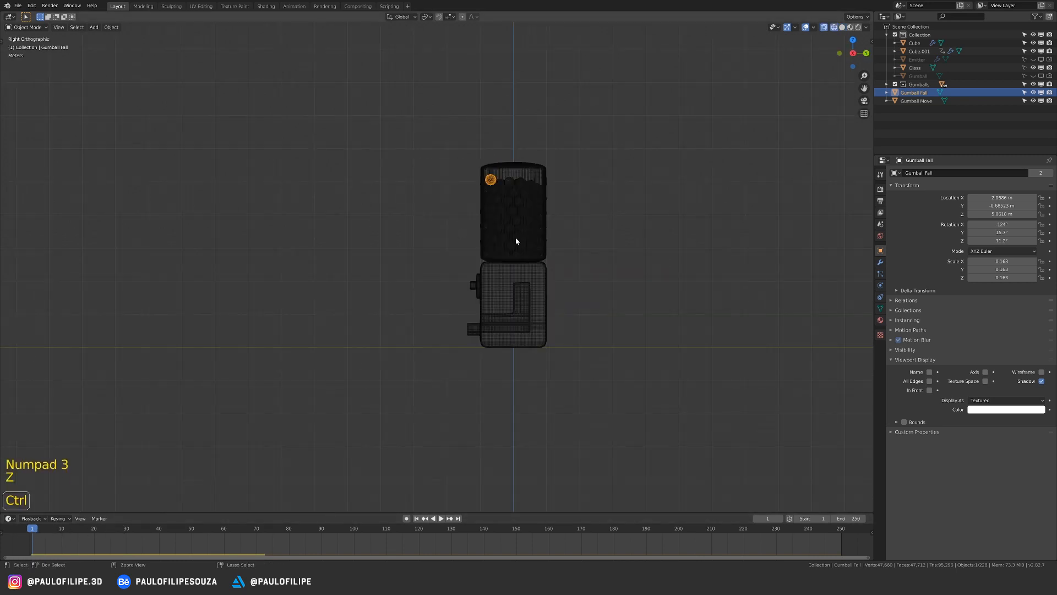
ctrl+middle_drag(516, 241, 444, 208)
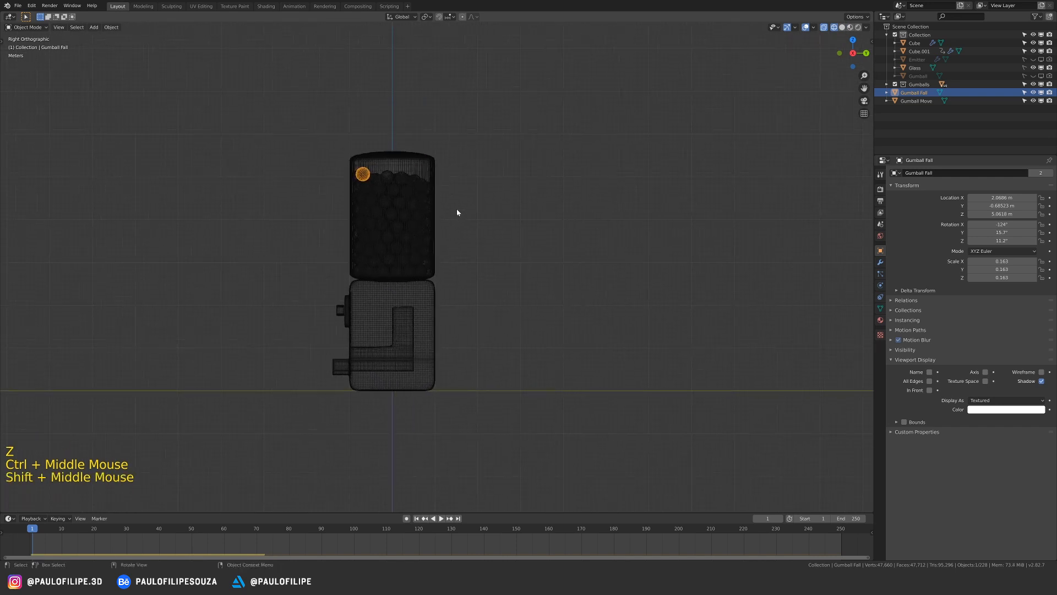
key(g)
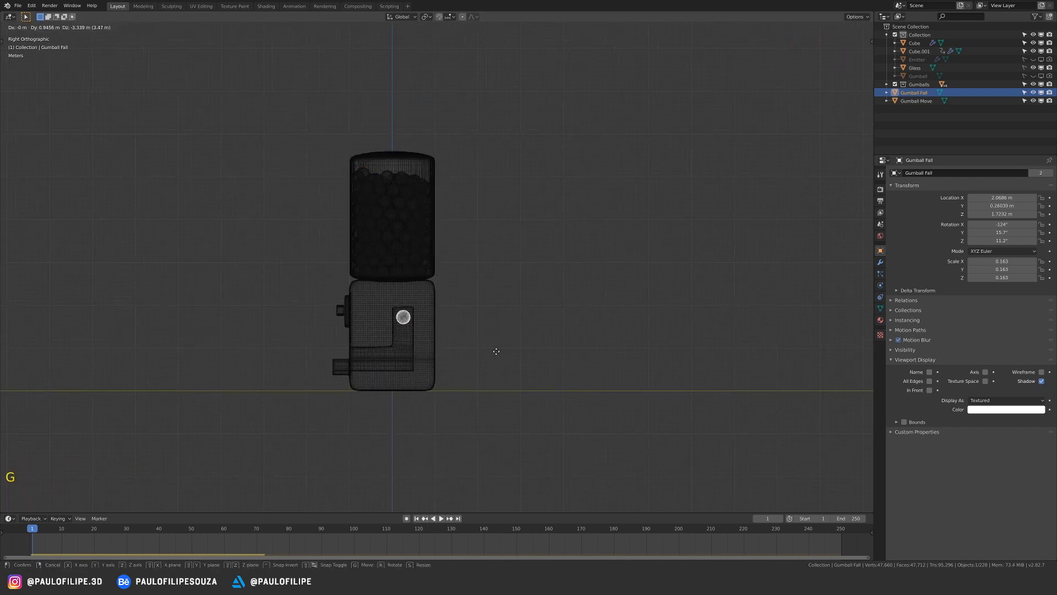
click(496, 351)
ctrl+middle_drag(497, 352, 639, 301)
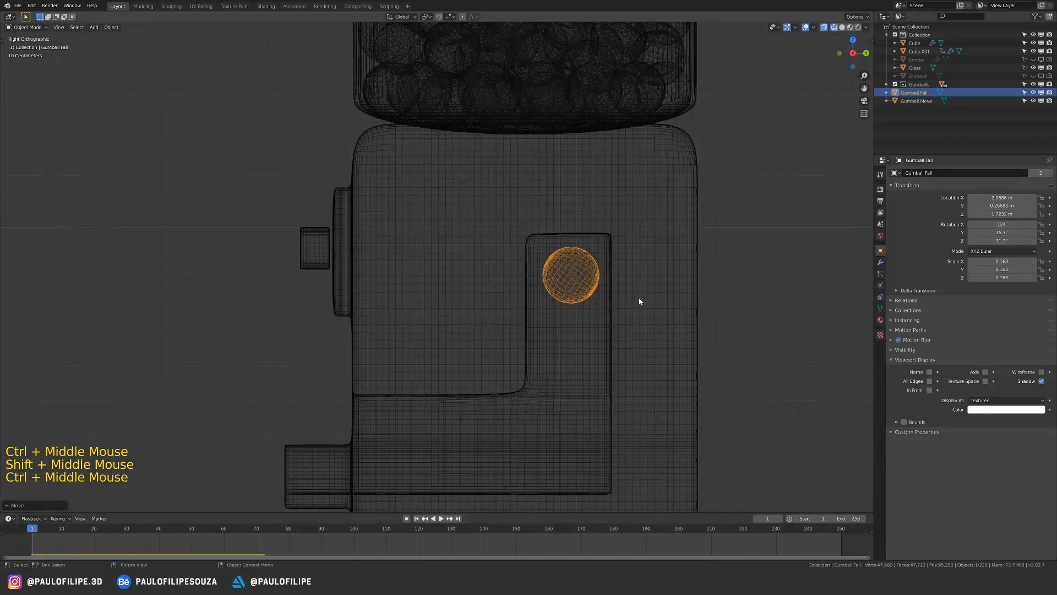
key(g)
click(614, 254)
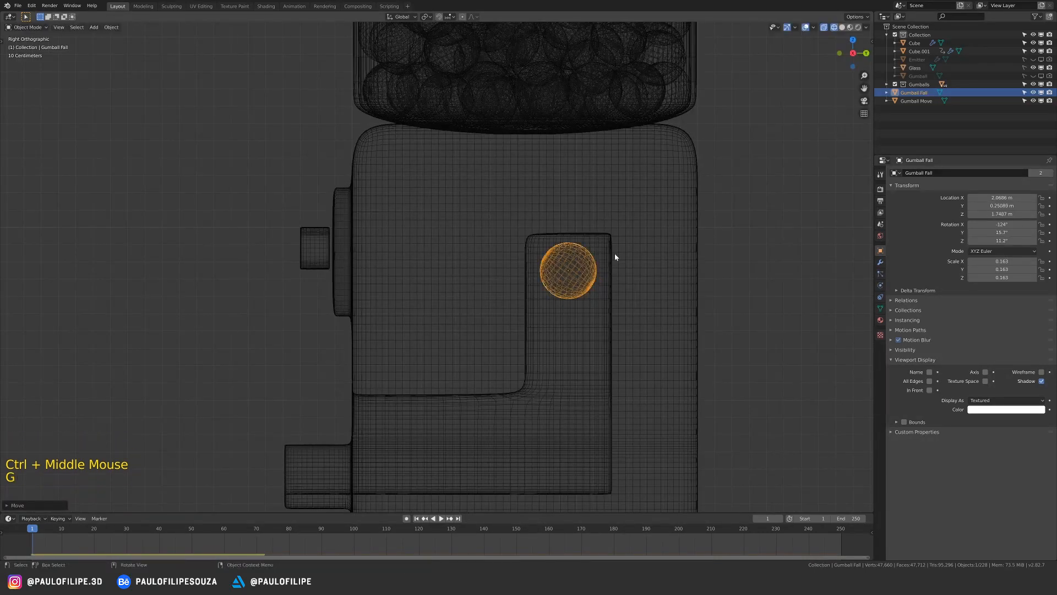
key(g)
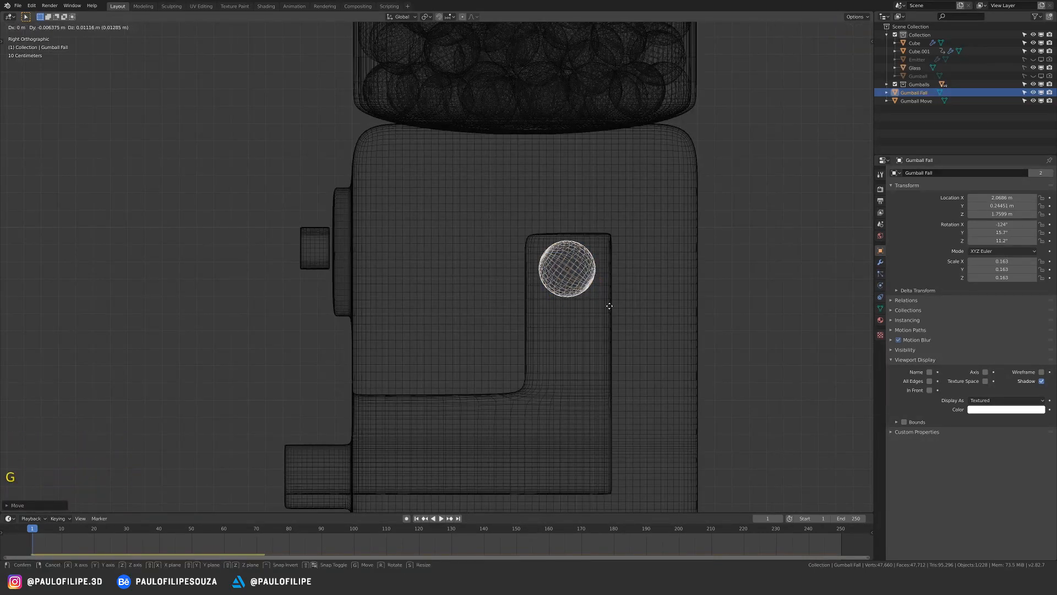
click(611, 309)
- From the front view, move the Gumball Fall sphere along X to about 0 m, centring it in the chute
key(KP_1)
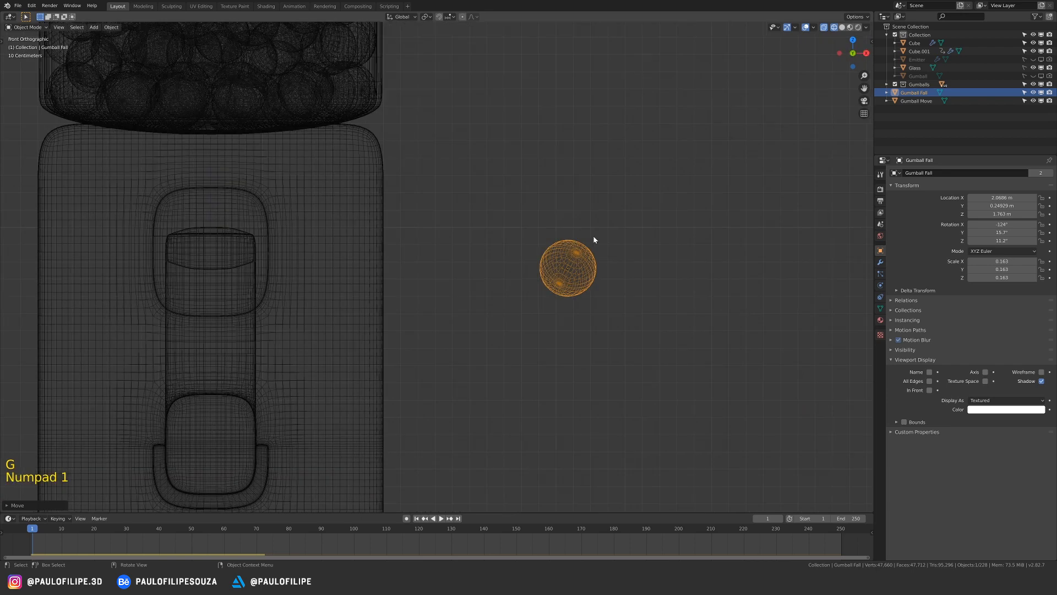
key(g)
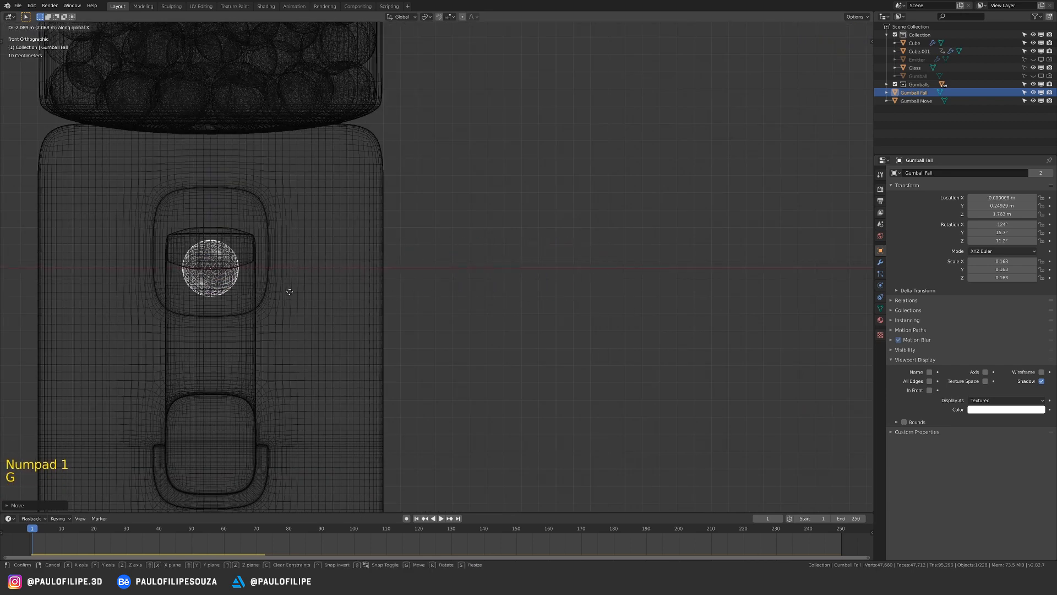
click(288, 295)
shift+middle_drag(289, 295, 531, 267)
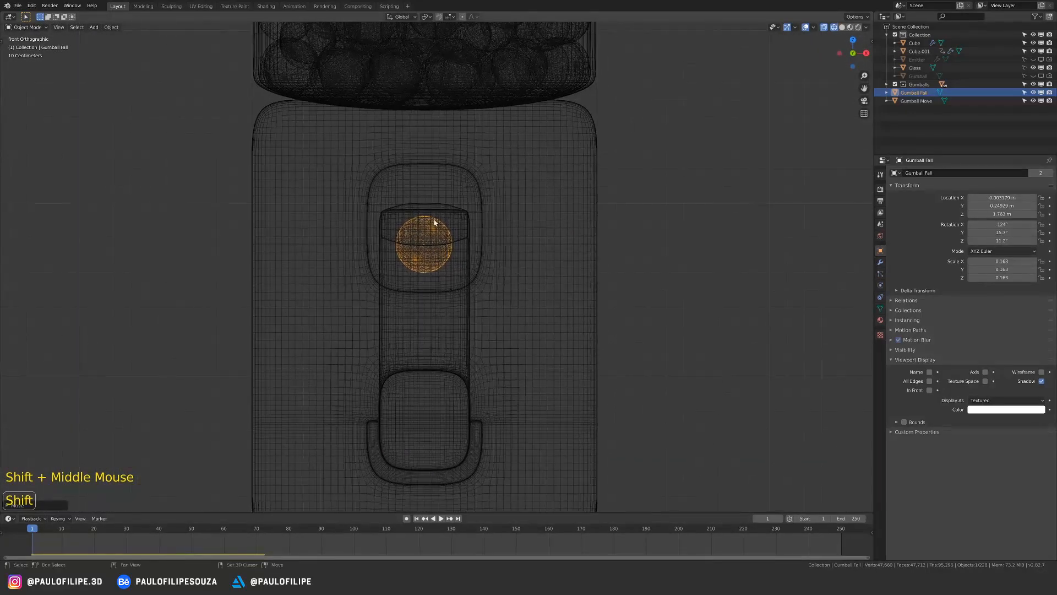
- Run the rigid body Apply Transformation operation on the Gumball Fall sphere and switch back to solid shading
click(112, 27)
mouse_move(140, 220)
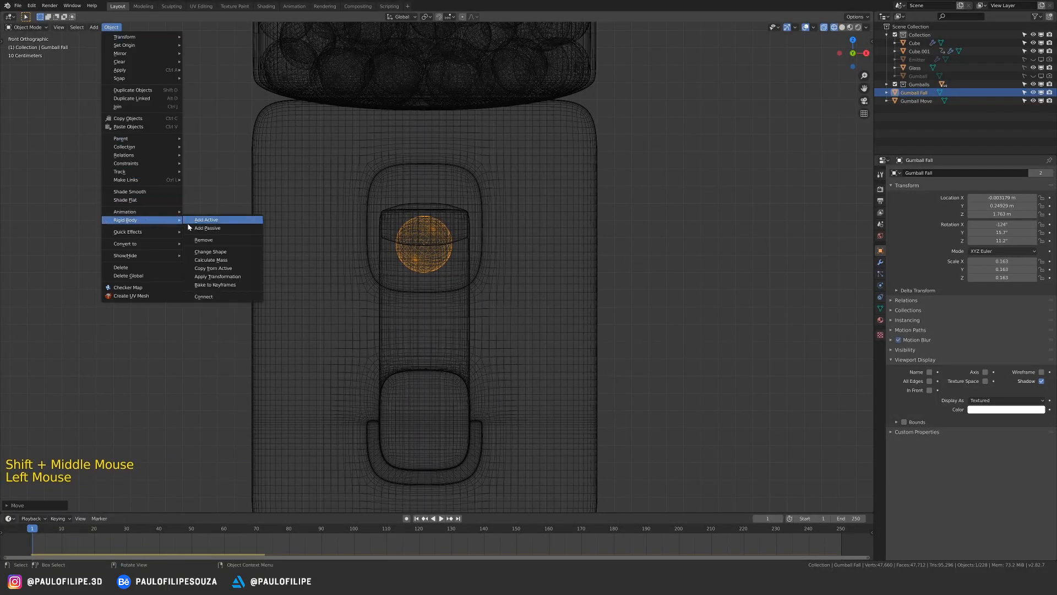
click(225, 278)
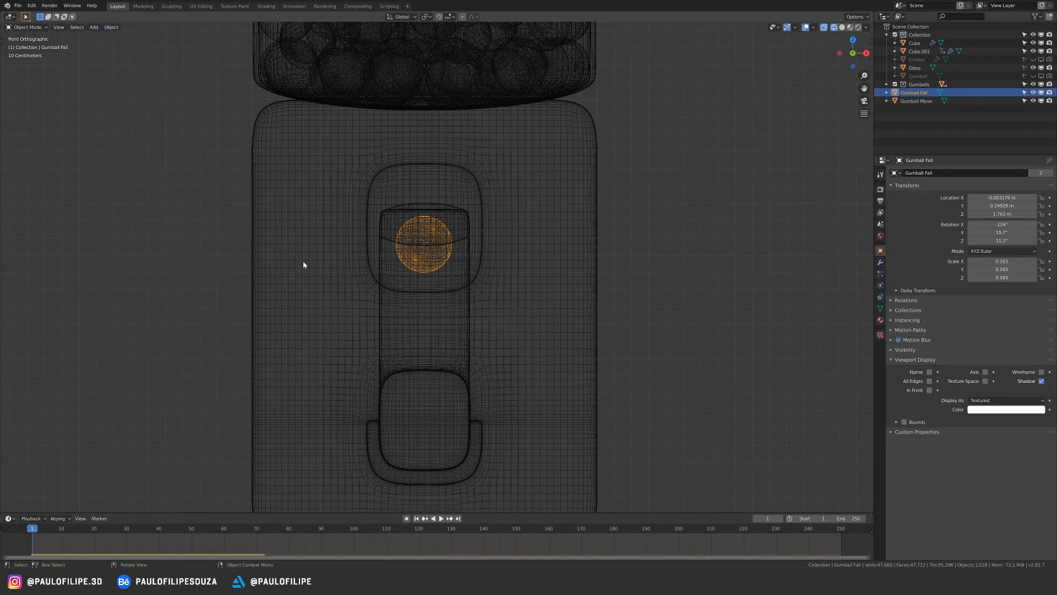
mouse_move(435, 227)
ctrl+middle_down()
mouse_move(476, 263)
mouse_move(449, 275)
mouse_move(484, 281)
mouse_move(472, 279)
ctrl+middle_up()
key(z)
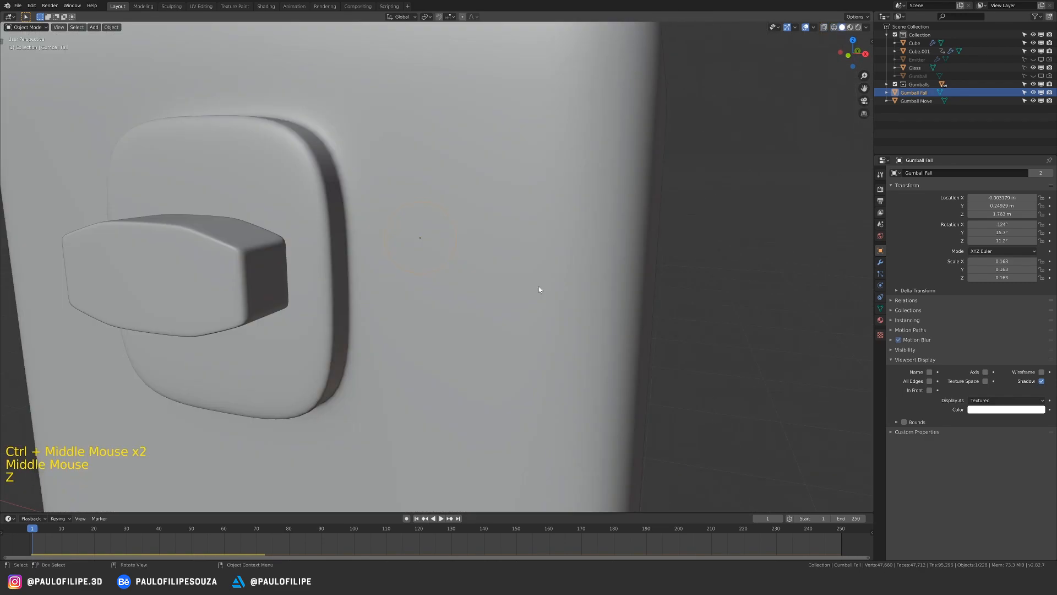
- View the whole machine, play the simulation to check the knob and falling gumball, and return to the first frame
mouse_move(539, 286)
ctrl+middle_down()
mouse_move(350, 292)
mouse_move(469, 270)
ctrl+middle_up()
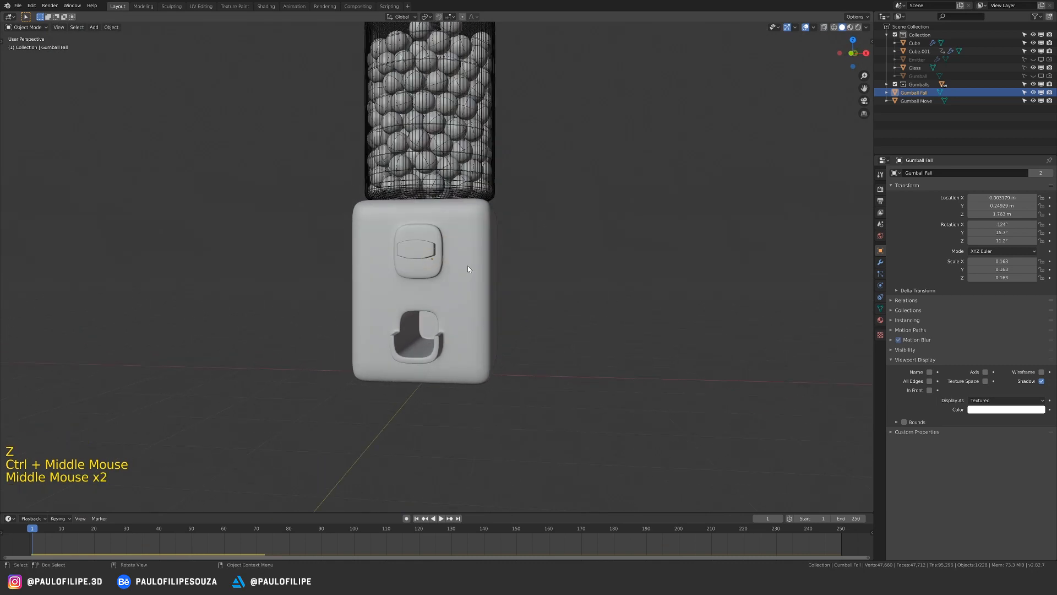
key(space)
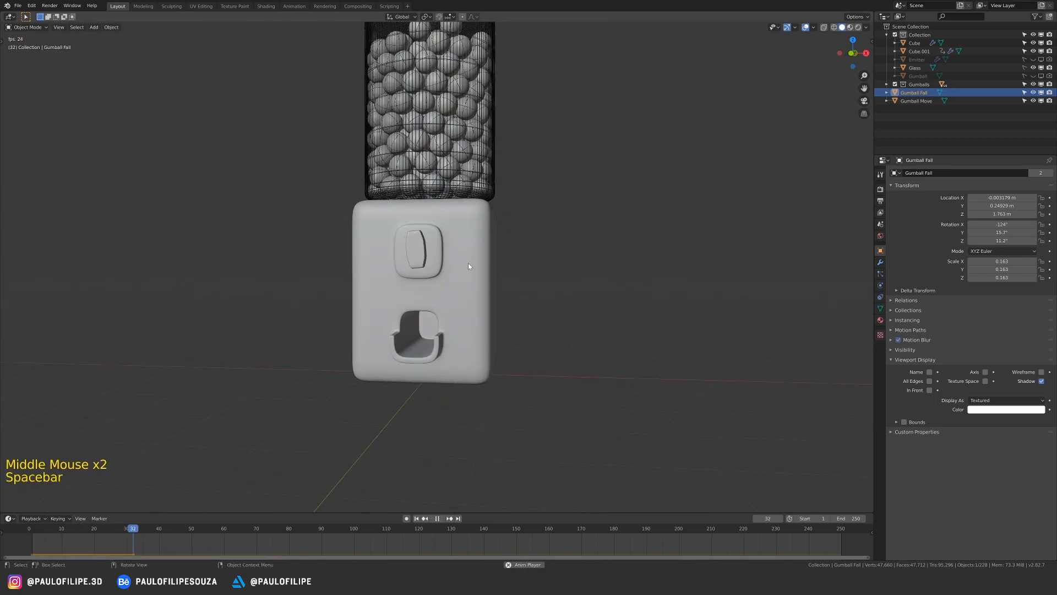
key(space)
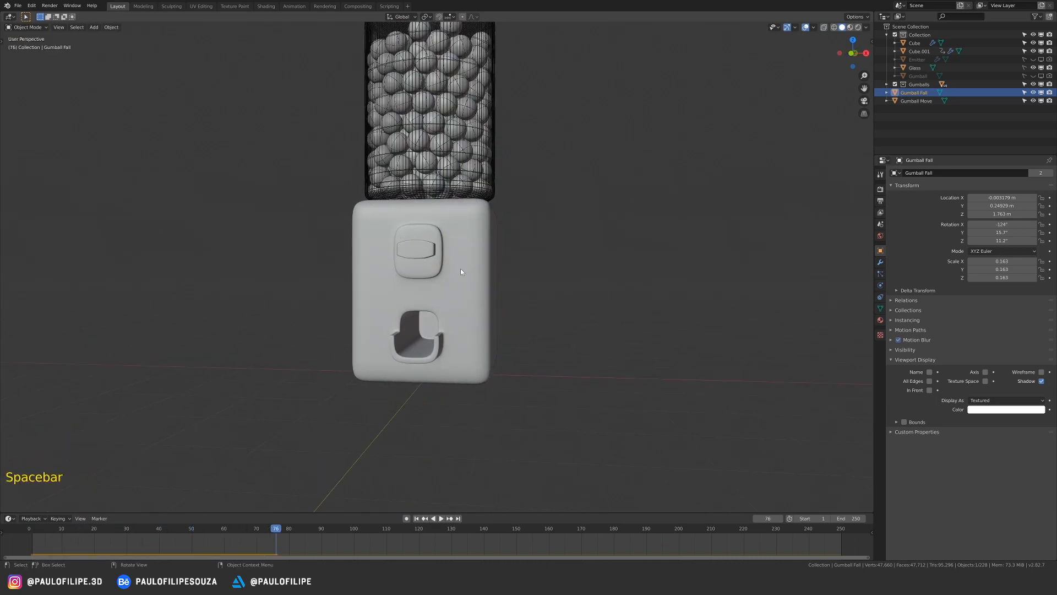
key(shift+Left)
- Add a rigid body to the machine body Cube and set its type to Passive
click(492, 264)
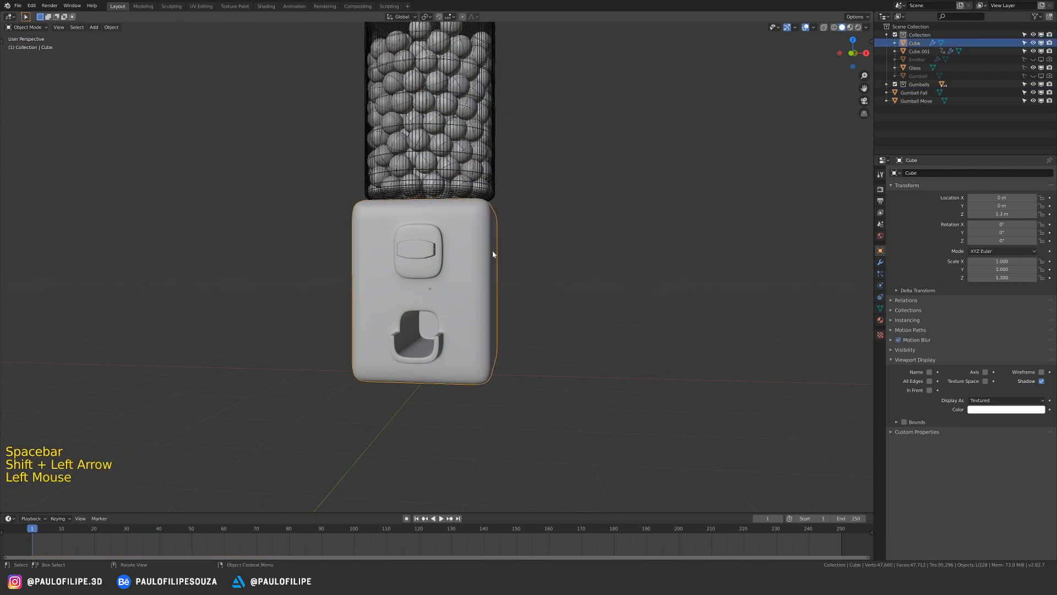
click(881, 285)
click(1016, 202)
drag(1008, 236, 995, 254)
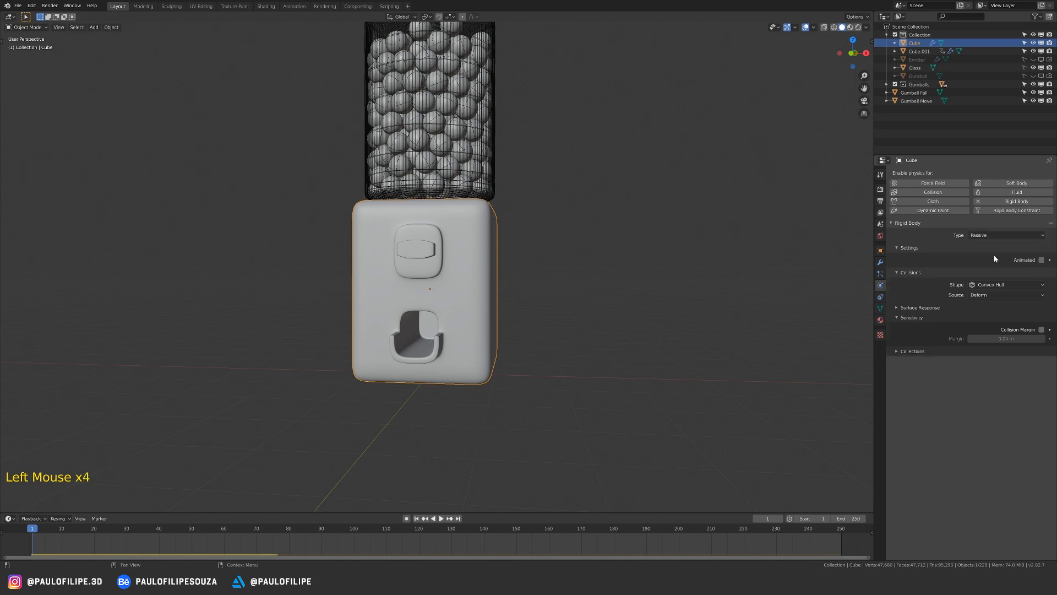
- Set the machine body's collision shape to Mesh with a collision margin of 0.001 m and deselect it
click(1006, 285)
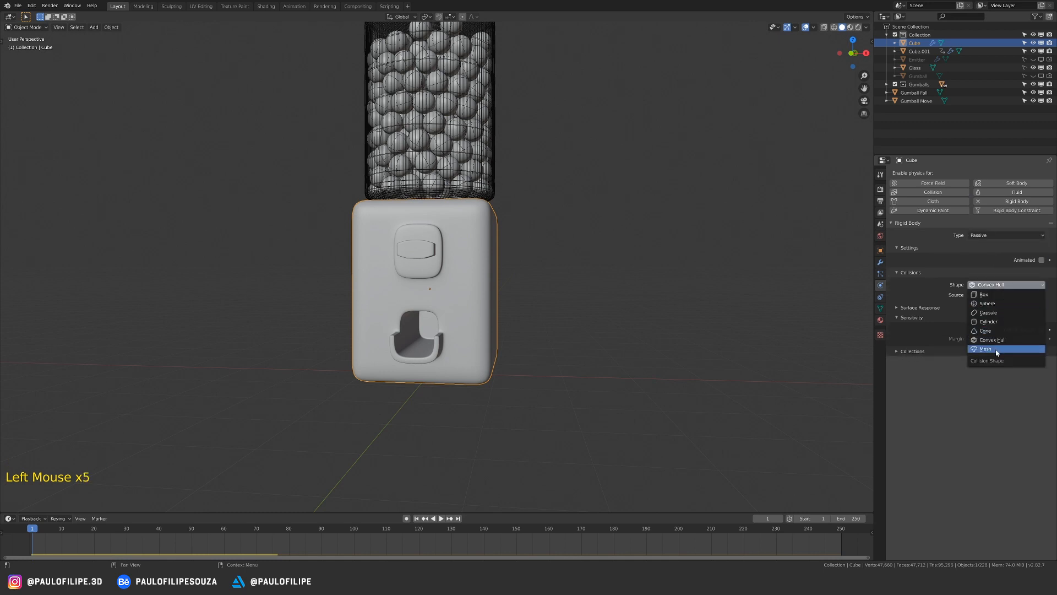
drag(998, 353, 994, 349)
click(1018, 339)
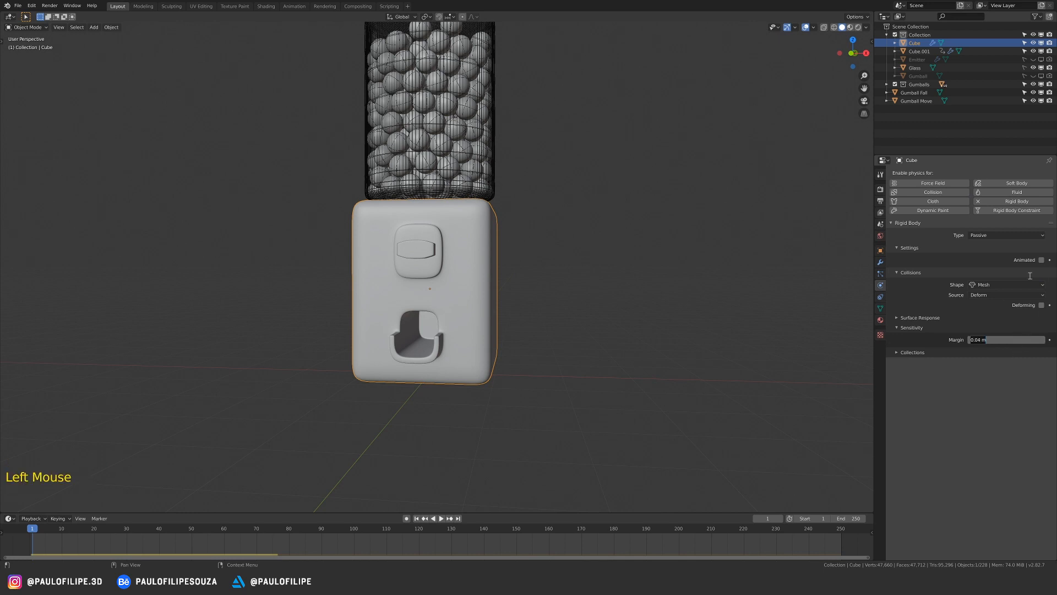
text(.001)
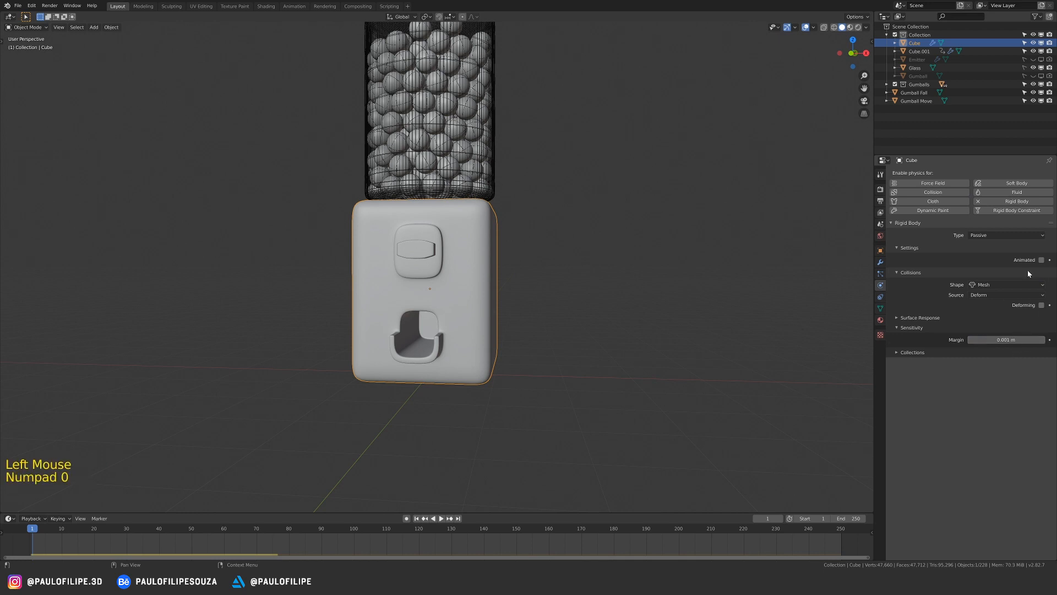
click(575, 226)
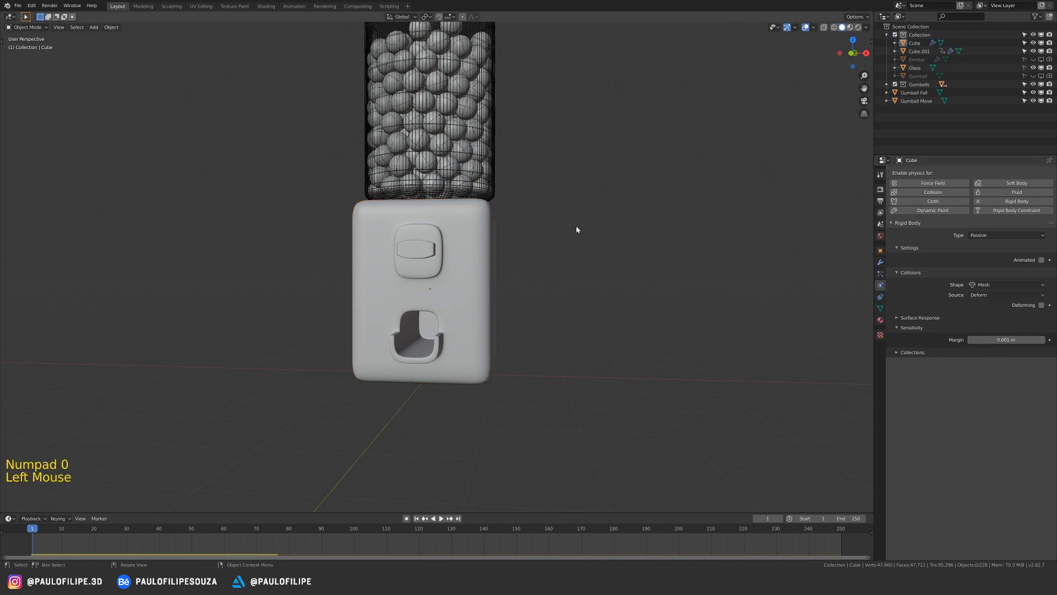
- Play the simulation twice to check the gumball's fall into the dispenser opening and return to the first frame
key(space)
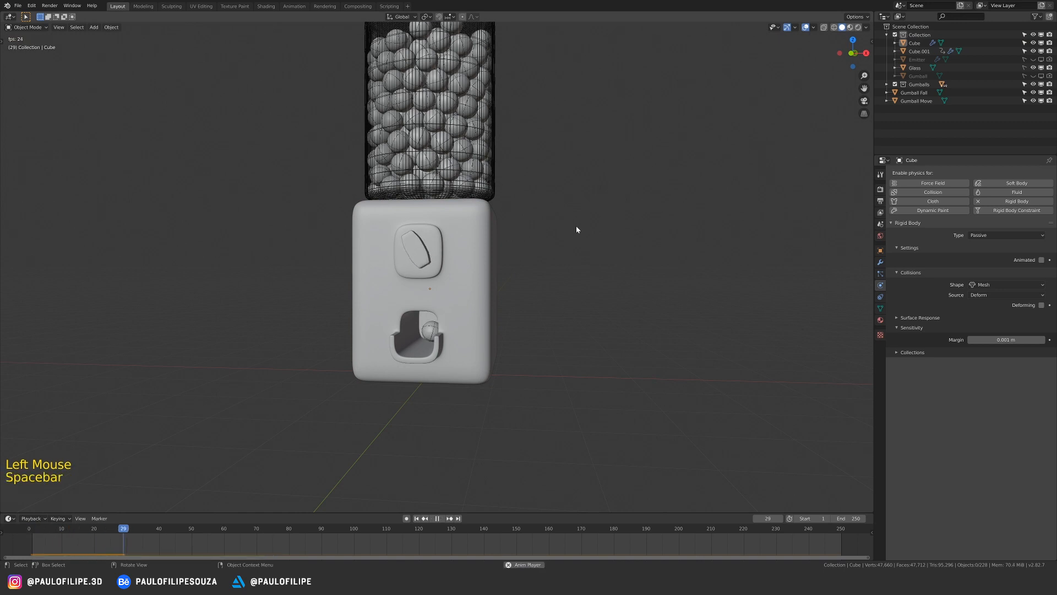
mouse_move(564, 279)
middle_down()
mouse_move(580, 293)
mouse_move(553, 282)
middle_up()
key(space)
key(space)
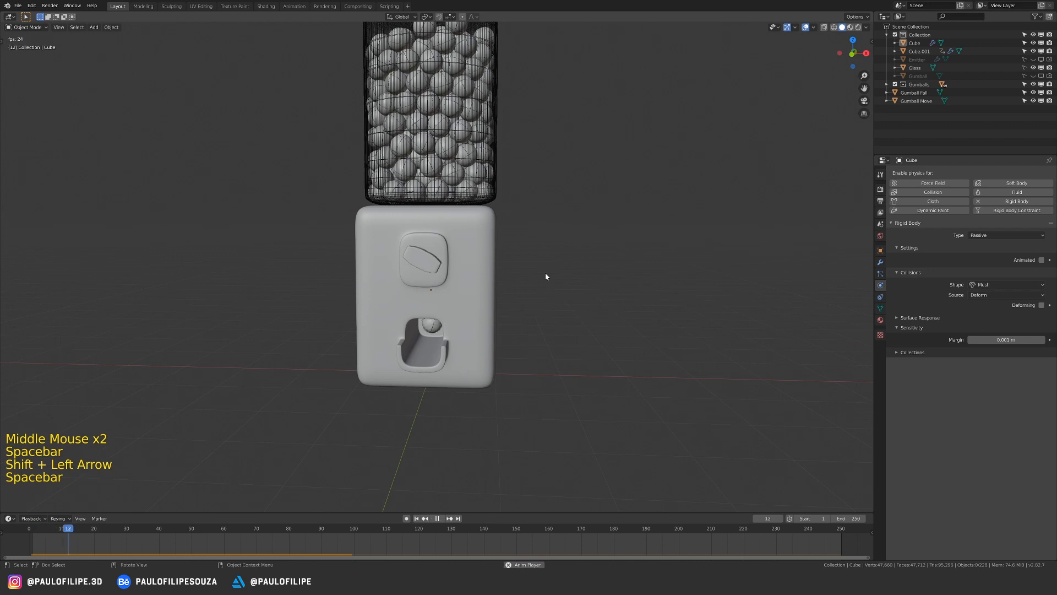
key(space)
key(shift+Left)
- Replay the simulation closer to the dispenser and scrub the timeline to frame 34 to compare the knob's turn with the fall
ctrl+middle_drag(553, 280, 556, 283)
shift+middle_drag(557, 283, 502, 288)
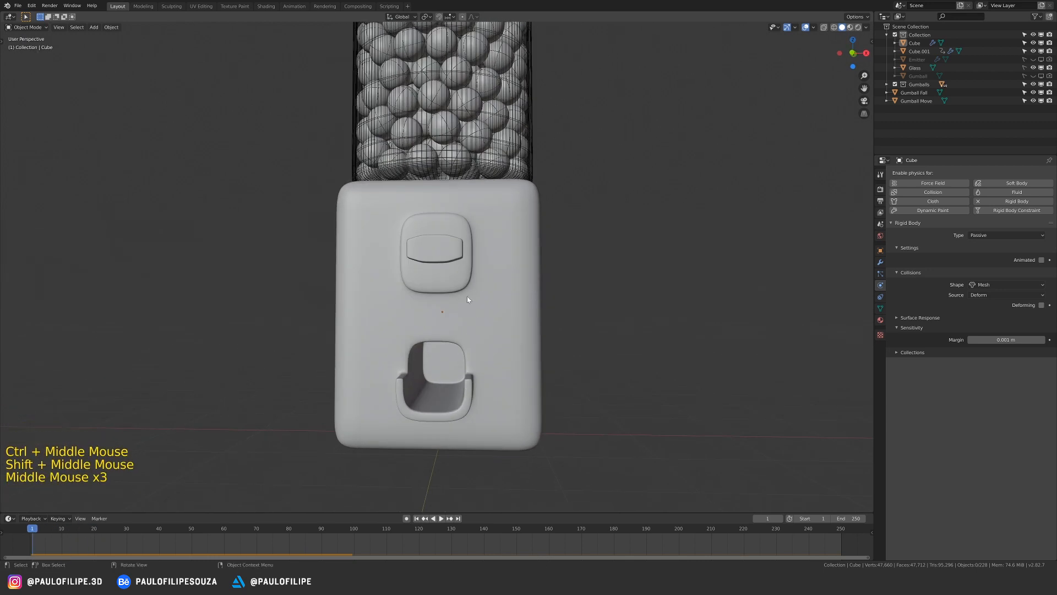
key(space)
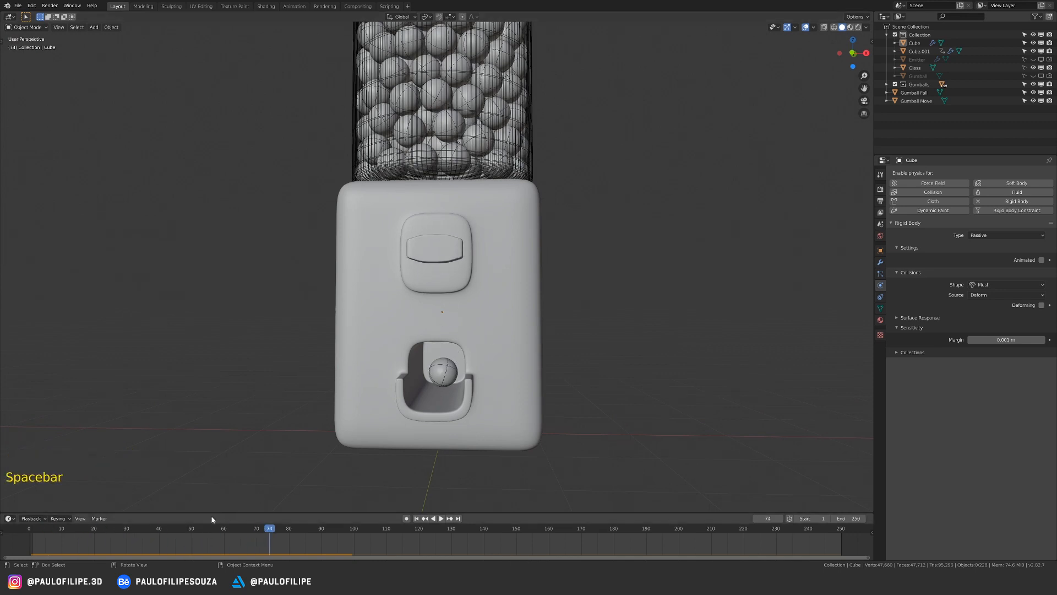
click(166, 529)
drag(167, 532, 142, 536)
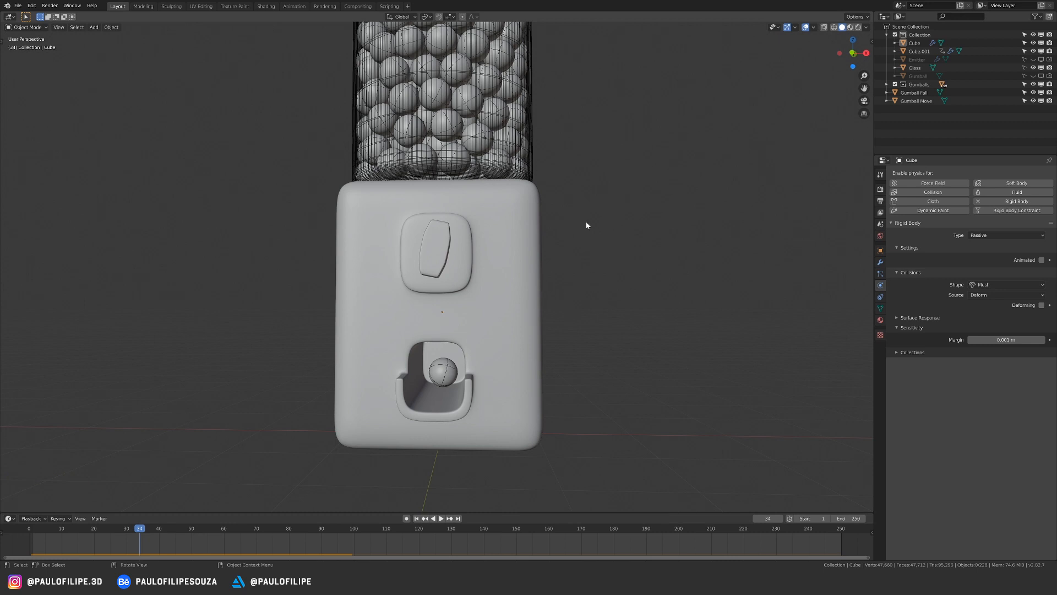
- Switch to wireframe shading and expand the scene's Rigid Body World settings
key(z)
click(466, 283)
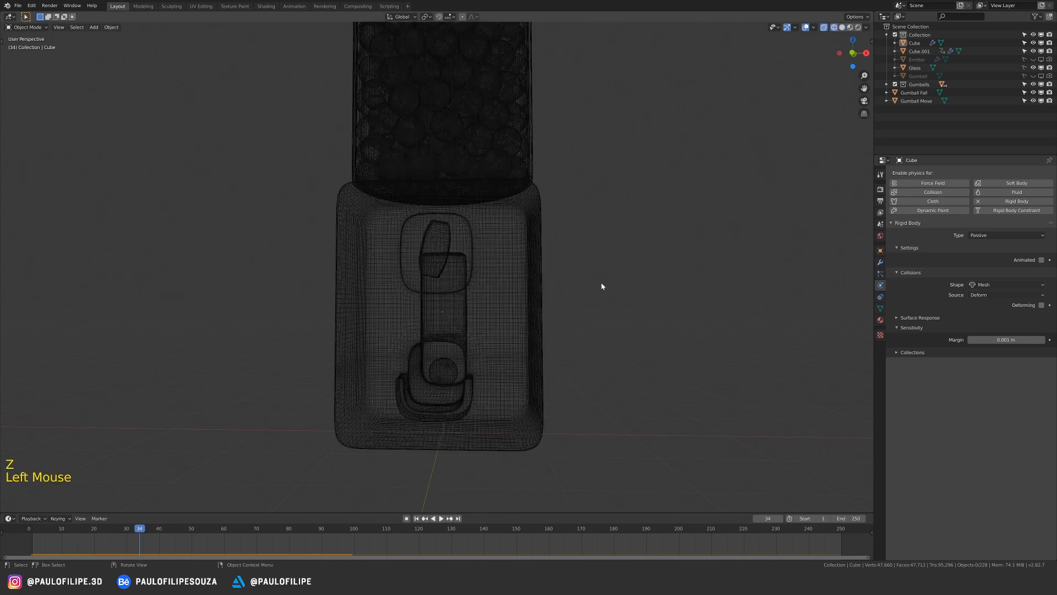
mouse_move(602, 288)
ctrl+middle_down()
mouse_move(531, 302)
mouse_move(501, 278)
ctrl+middle_up()
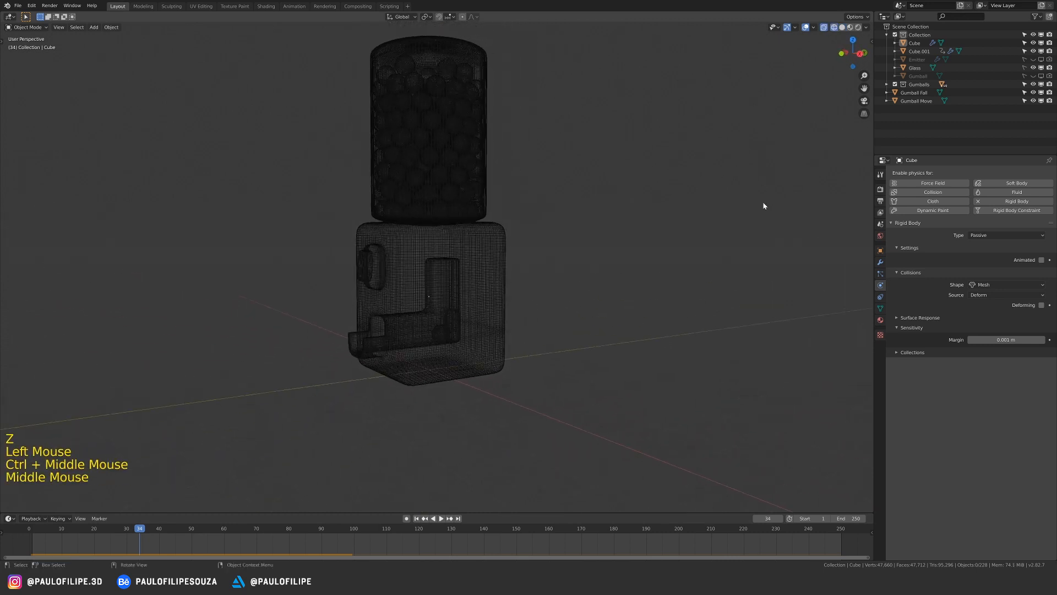
click(880, 236)
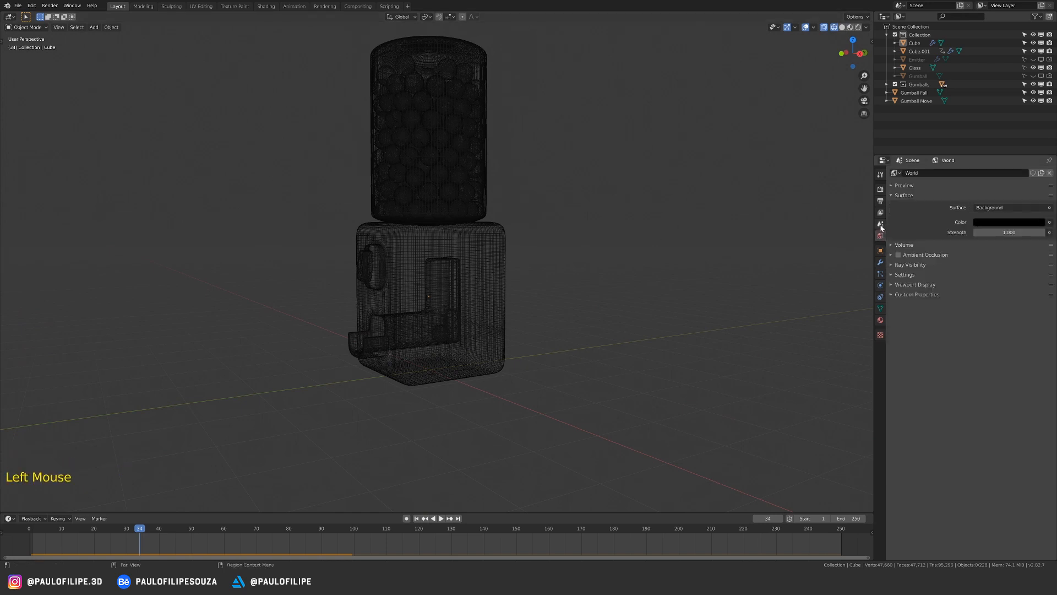
click(880, 225)
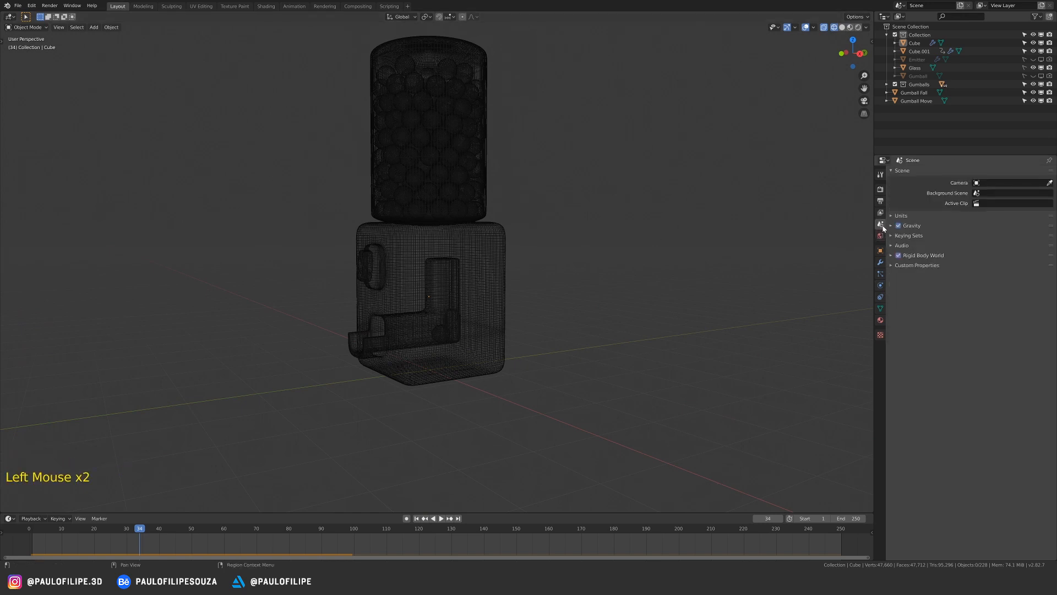
click(892, 255)
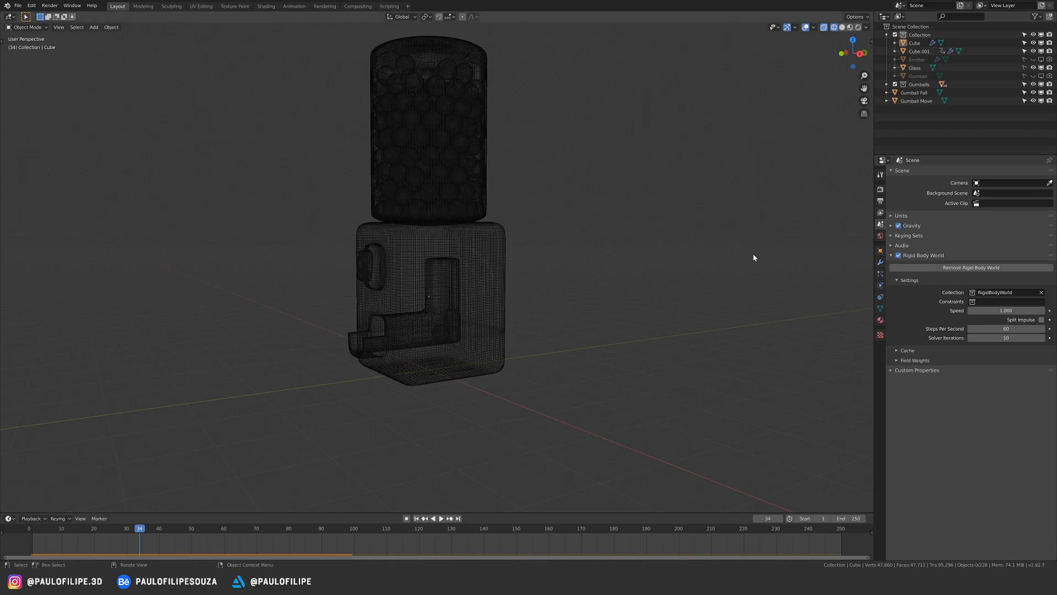
- In the right orthographic view, set the rigid body world's Speed to 0 and return to the first frame
key(KP_3)
ctrl+middle_drag(752, 253, 716, 210)
shift+middle_drag(716, 210, 581, 317)
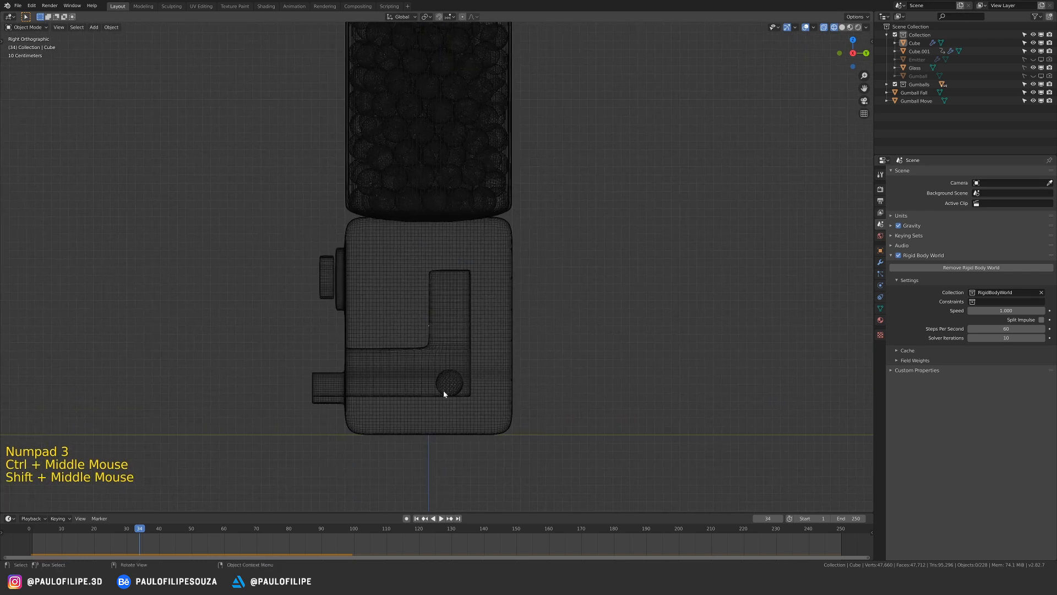
click(1016, 311)
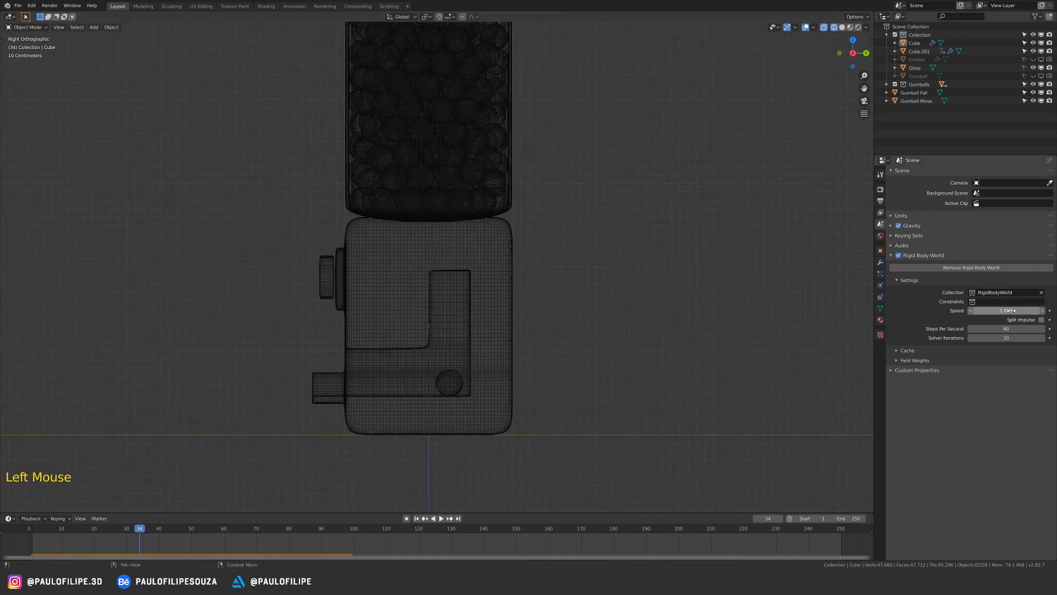
double_click(1005, 311)
key(shift+Left)
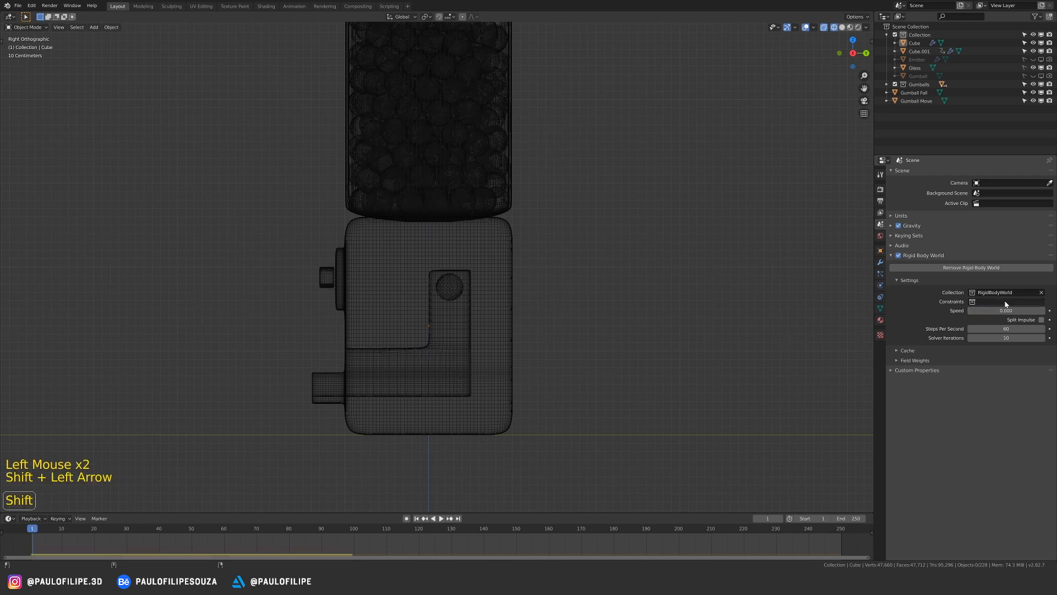
- Play the simulation at zero speed to check the gumball in the chute and return to the first frame
key(space)
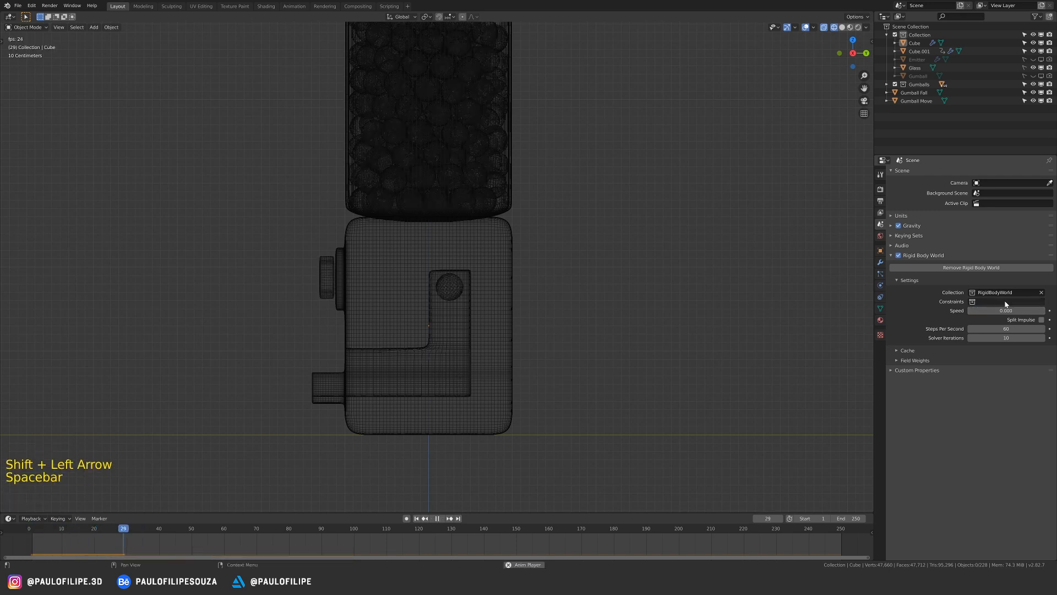
key(space)
key(shift+Left)
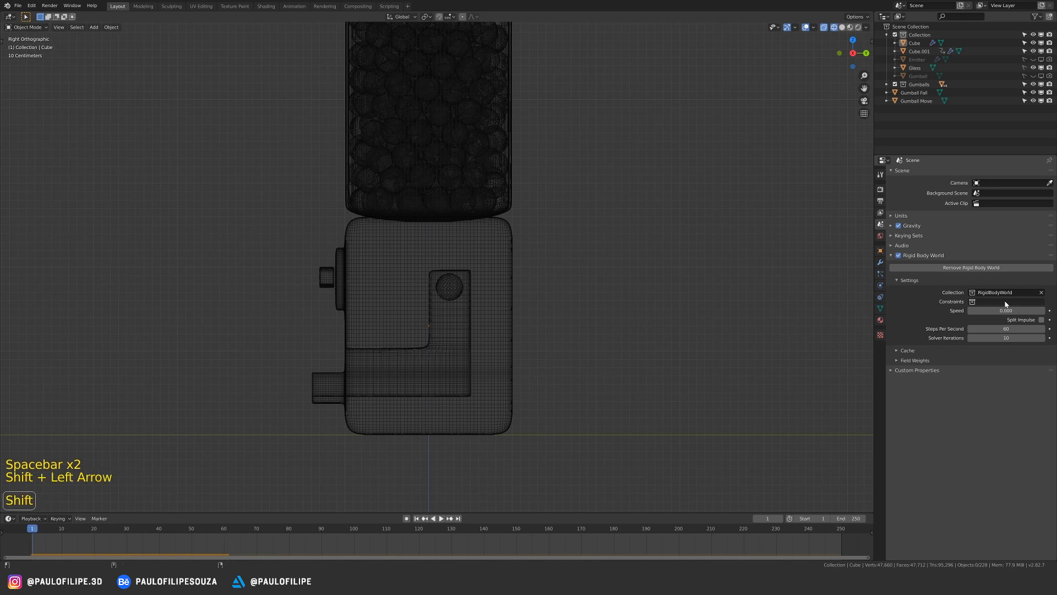
- Keyframe the rigid body world's Speed of 0 at frame 34
click(137, 531)
drag(139, 532, 140, 530)
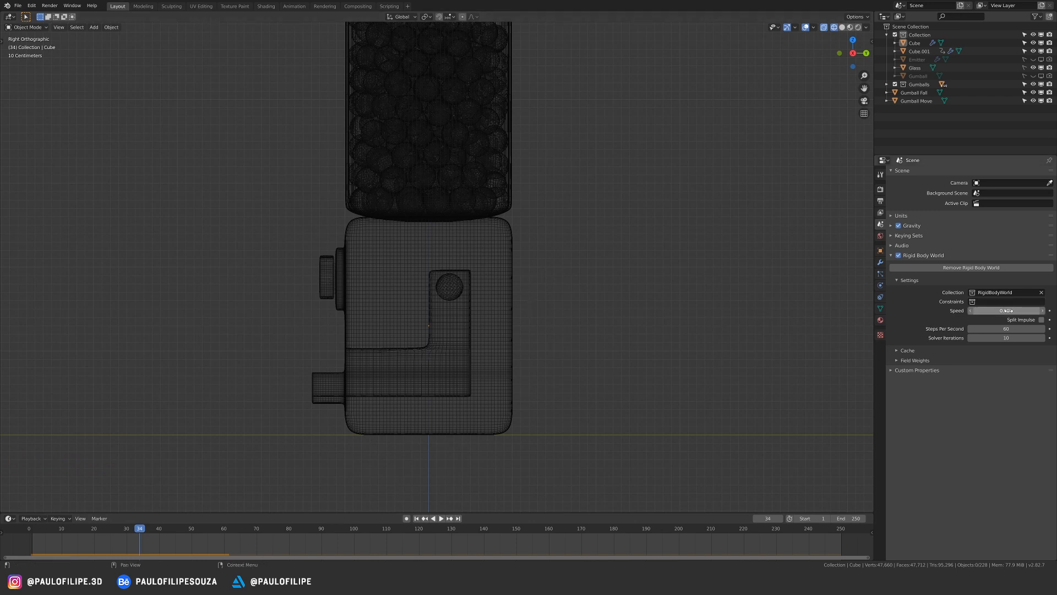
key(i)
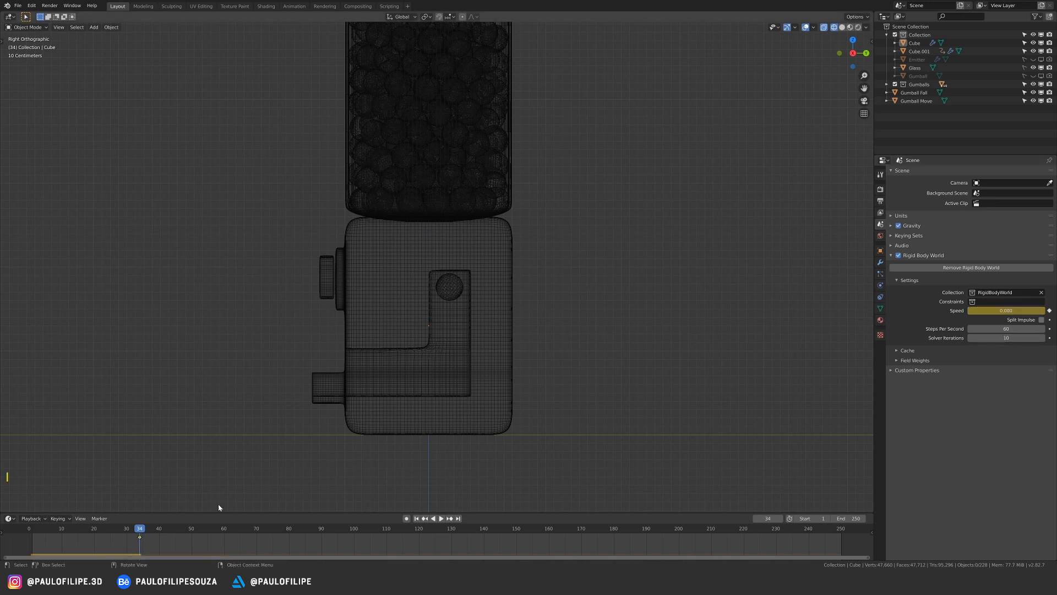
- Set the rigid body world's Speed to 1 at frame 35 and keyframe it
click(143, 532)
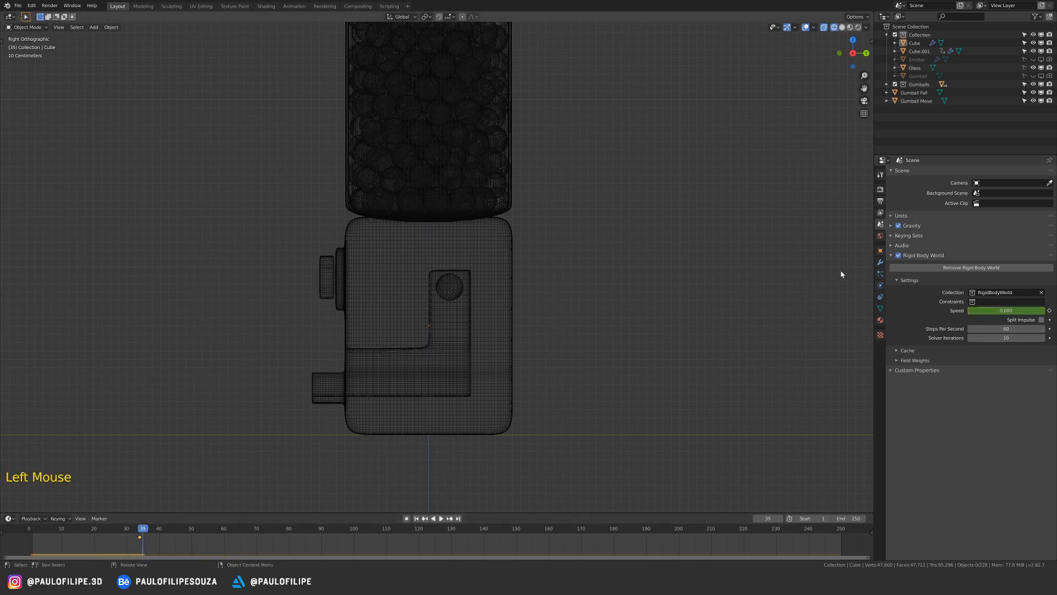
double_click(997, 310)
text(1)
key(Return)
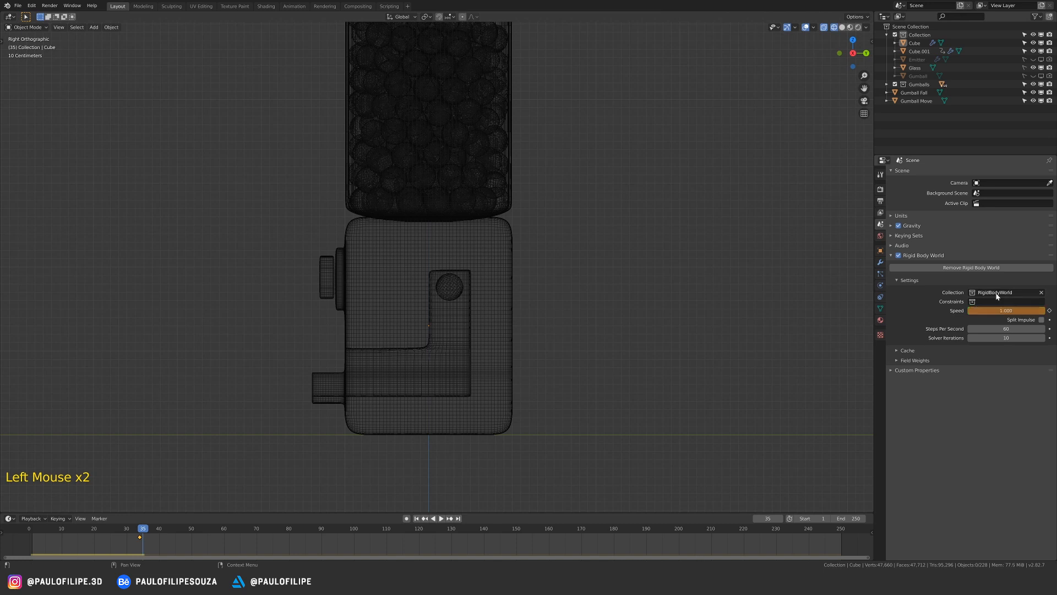
key(i)
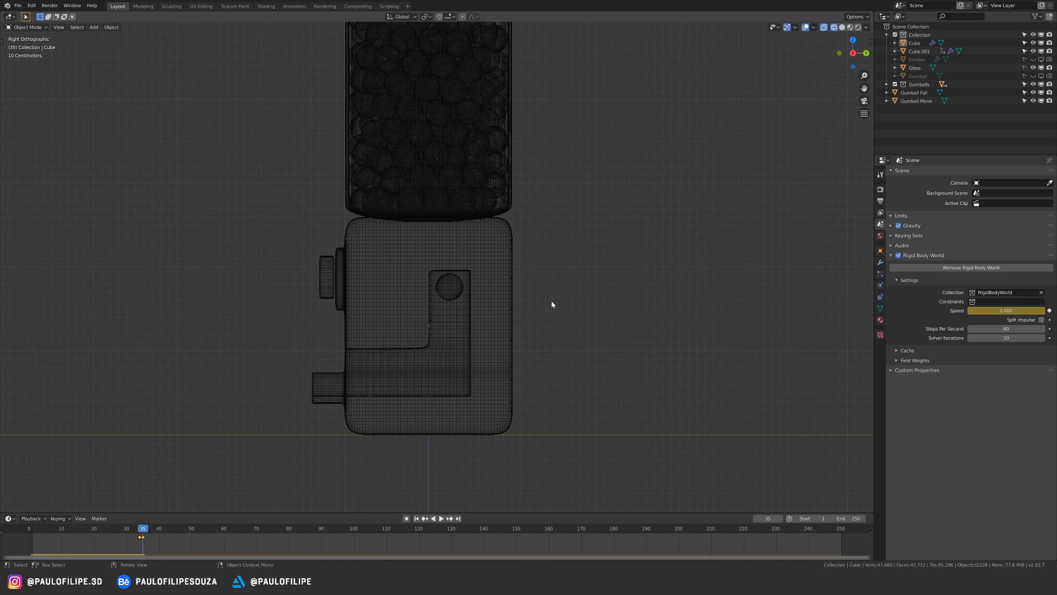
- Scrub and replay the animation to check the gumball's delayed release, returning to the first frame
click(143, 531)
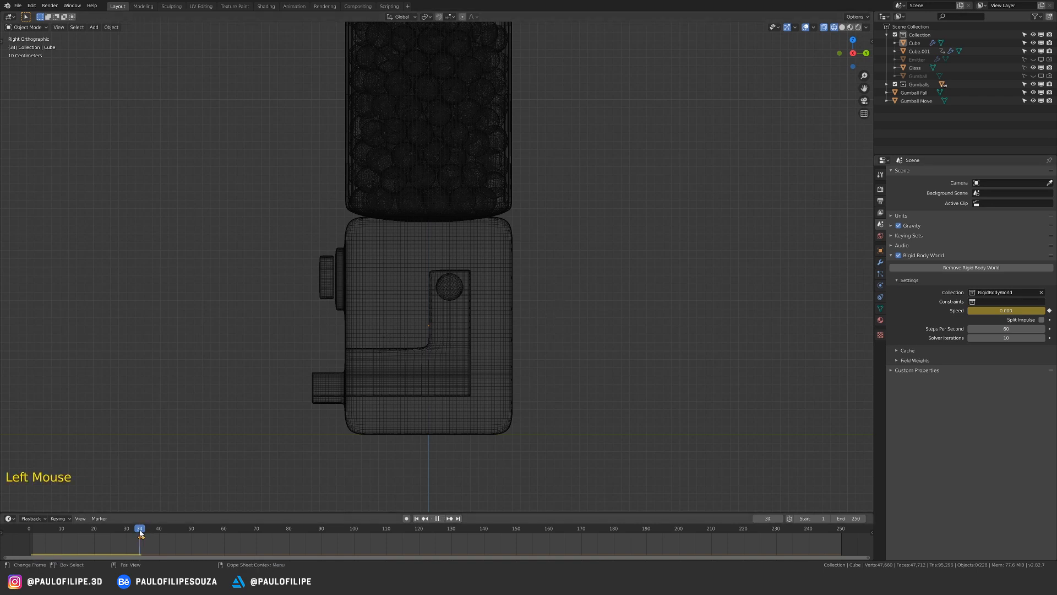
drag(140, 533, 38, 532)
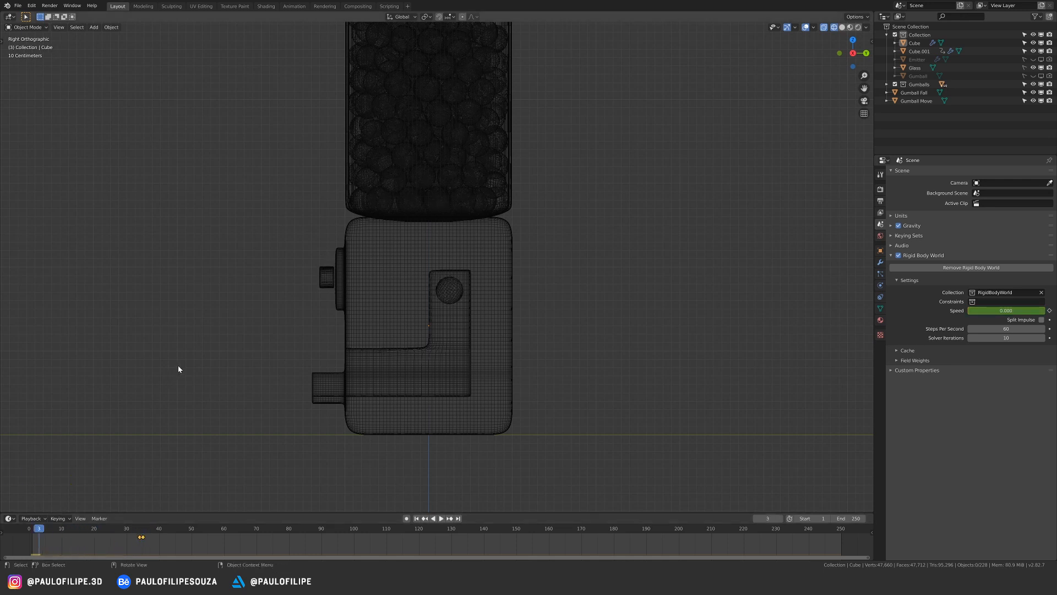
key(space)
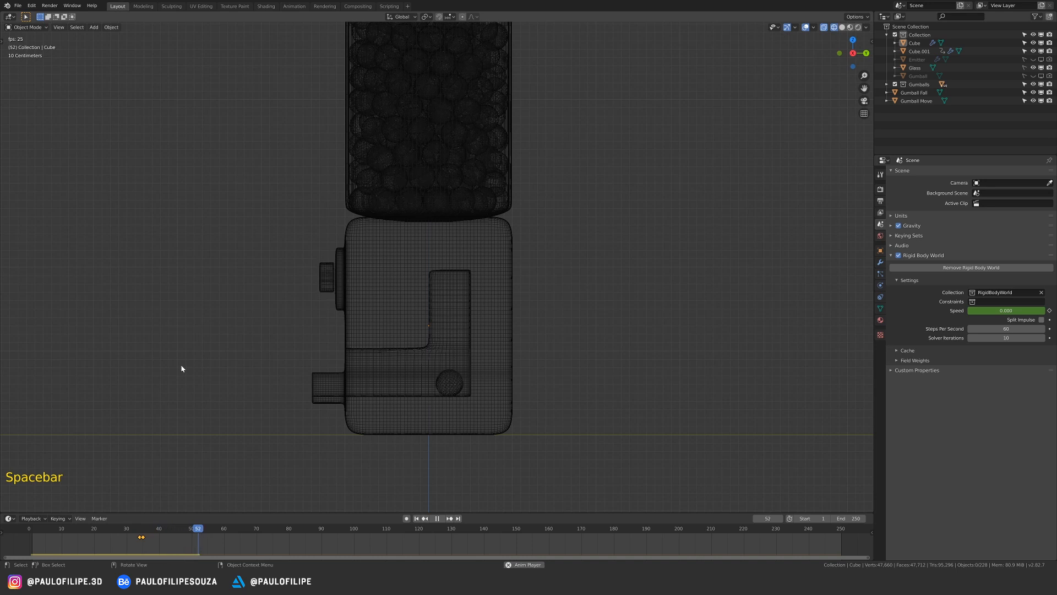
key(space)
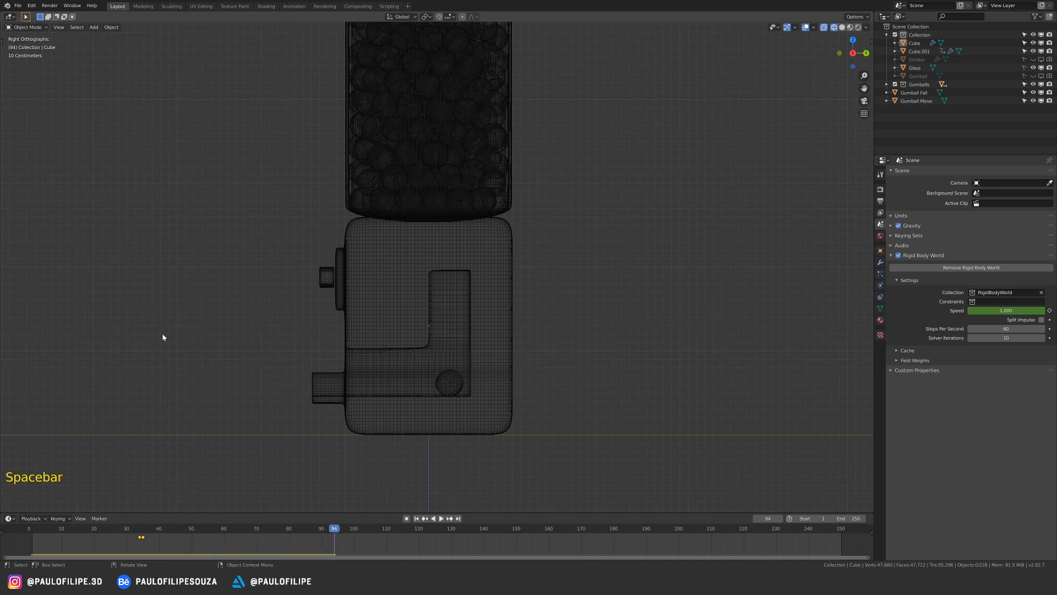
key(shift+Left)
key(space)
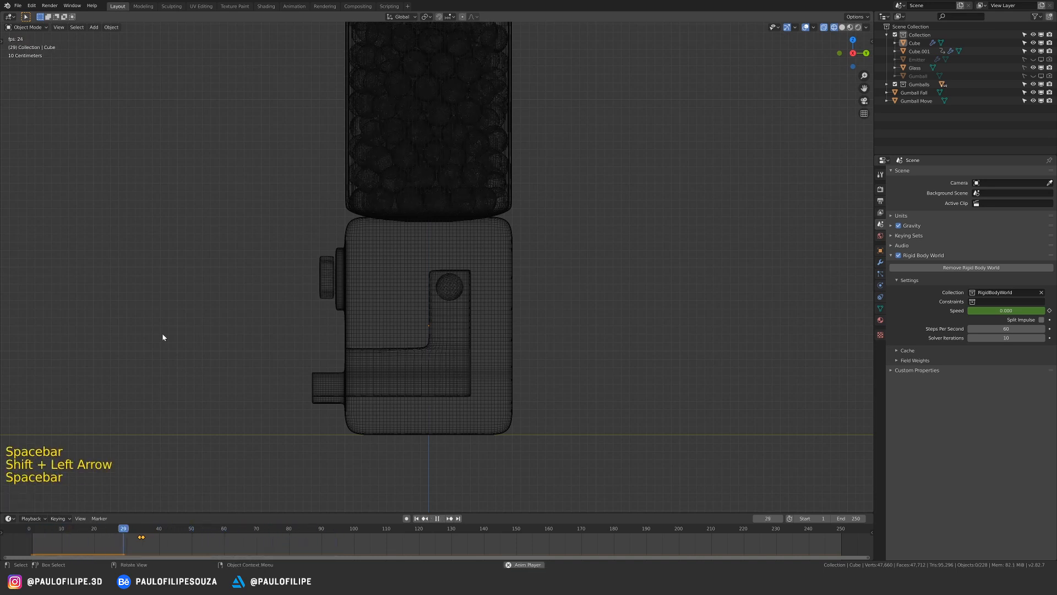
key(shift+Left)
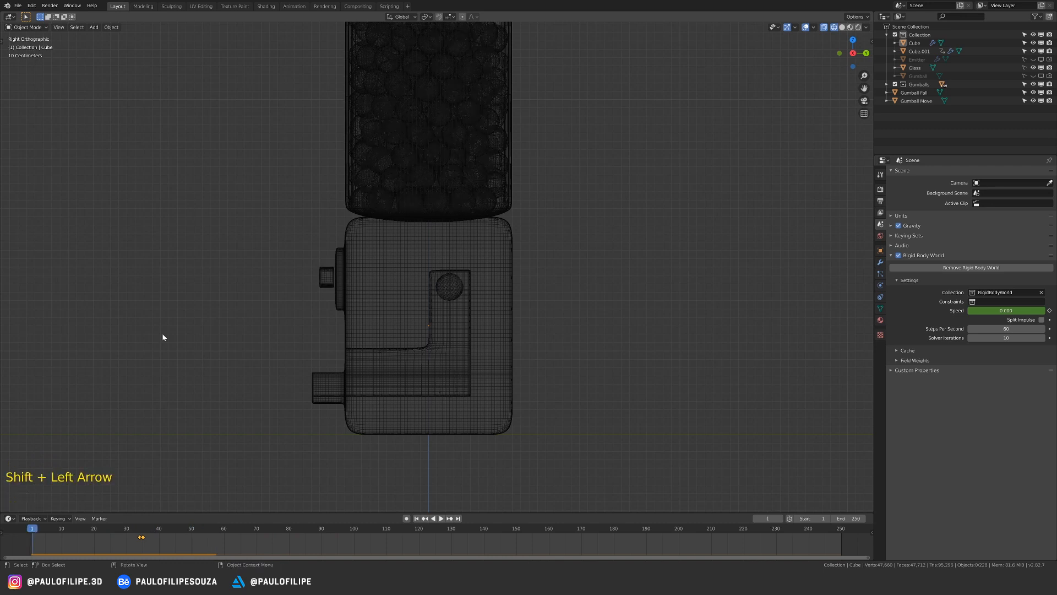
- Switch the viewport to solid shading and view the gumball machine from the front at frame 35
key(KP_0)
click(345, 306)
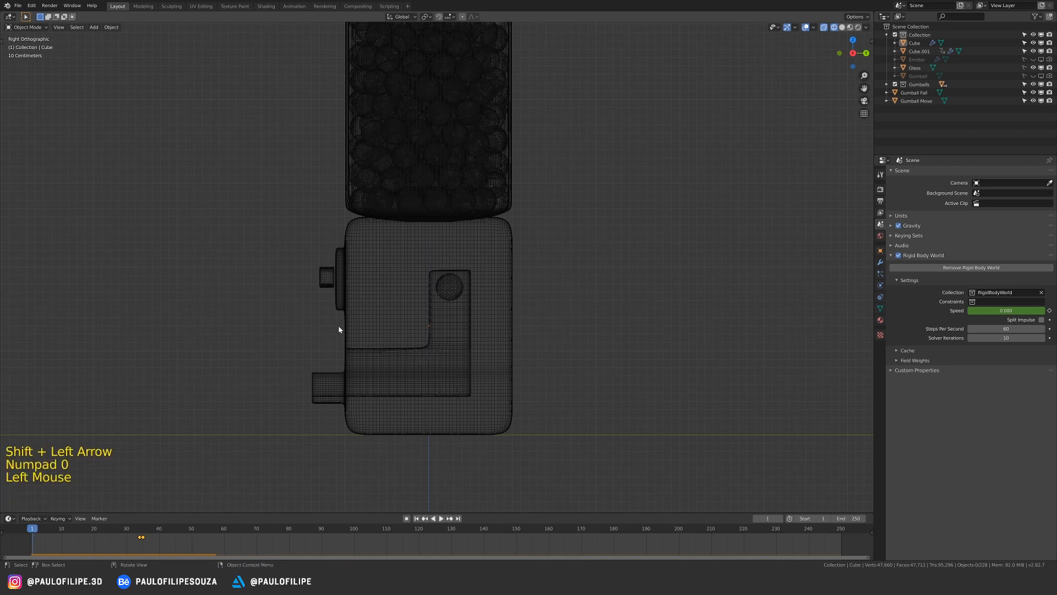
mouse_move(345, 305)
middle_down()
mouse_move(396, 332)
mouse_move(514, 309)
mouse_move(462, 309)
middle_up()
key(z)
click(543, 319)
middle_drag(461, 309, 494, 317)
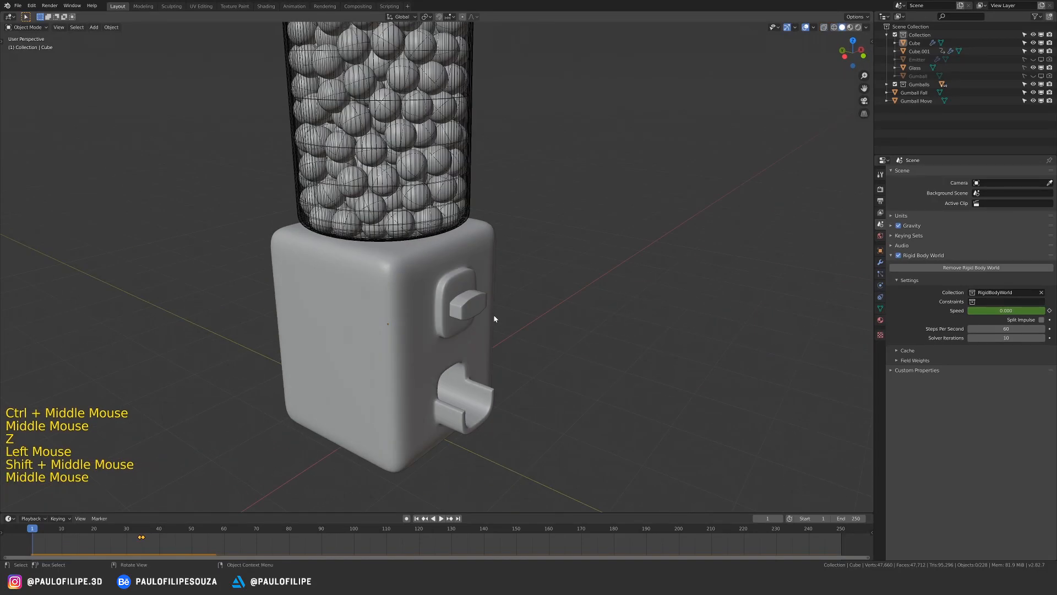
click(143, 532)
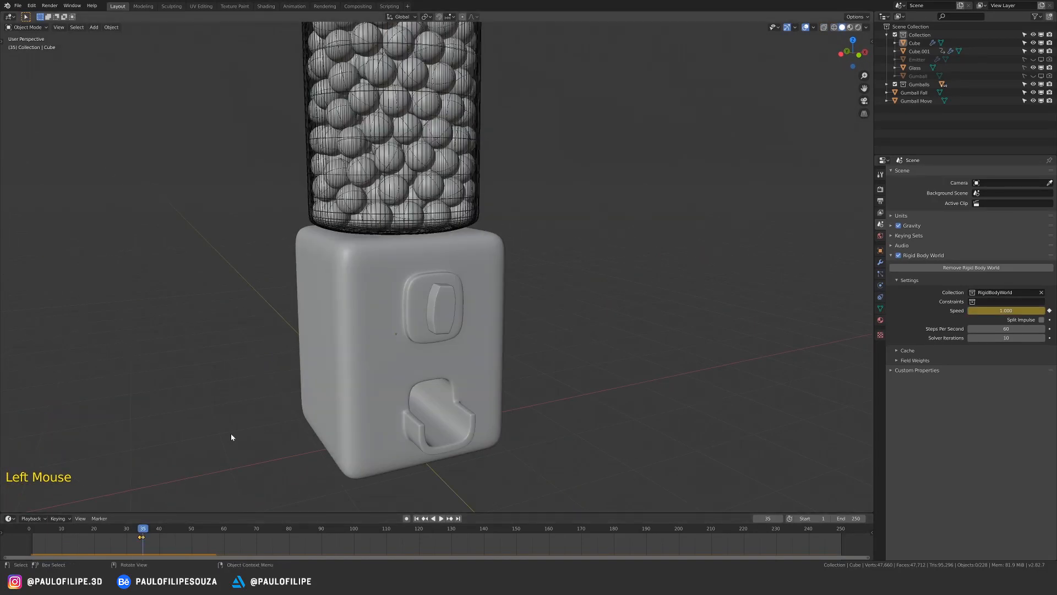
shift+middle_drag(376, 350, 440, 312)
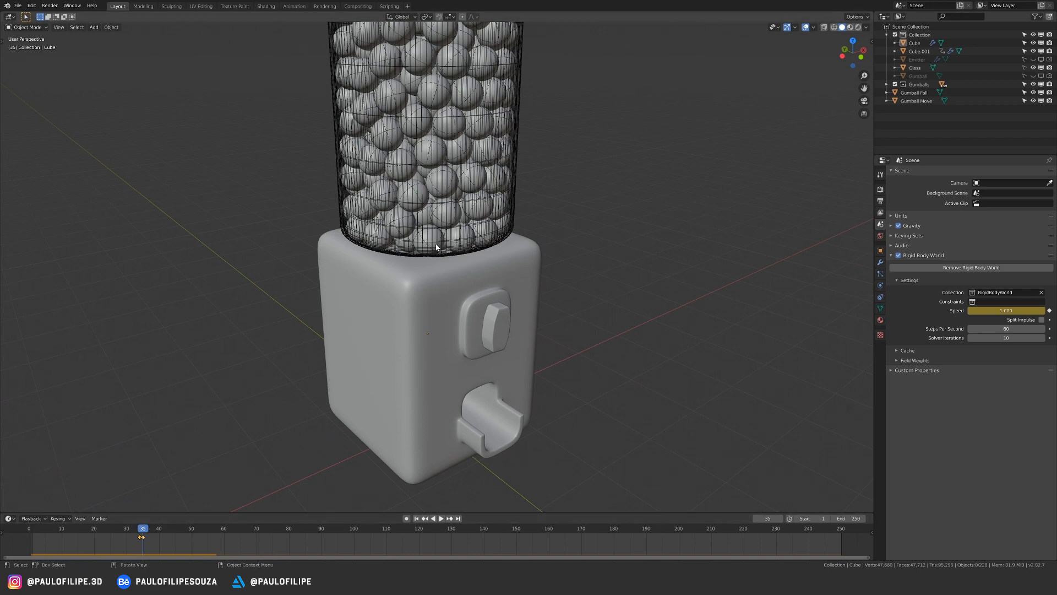
middle_drag(493, 321, 441, 325)
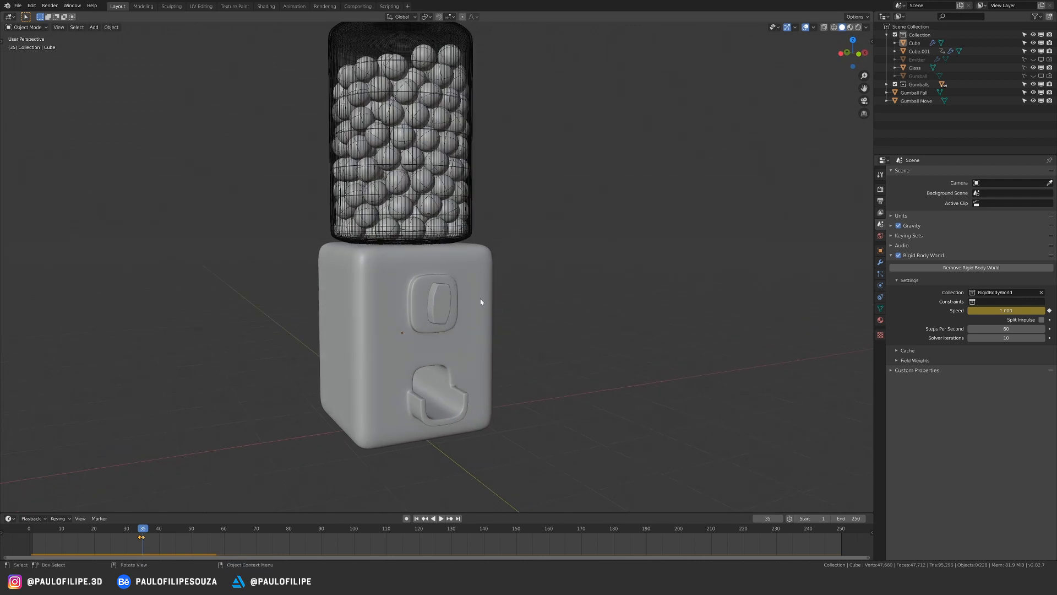
- Enable Animated on Gumball Move's rigid body and keyframe its location at frame 34
click(925, 102)
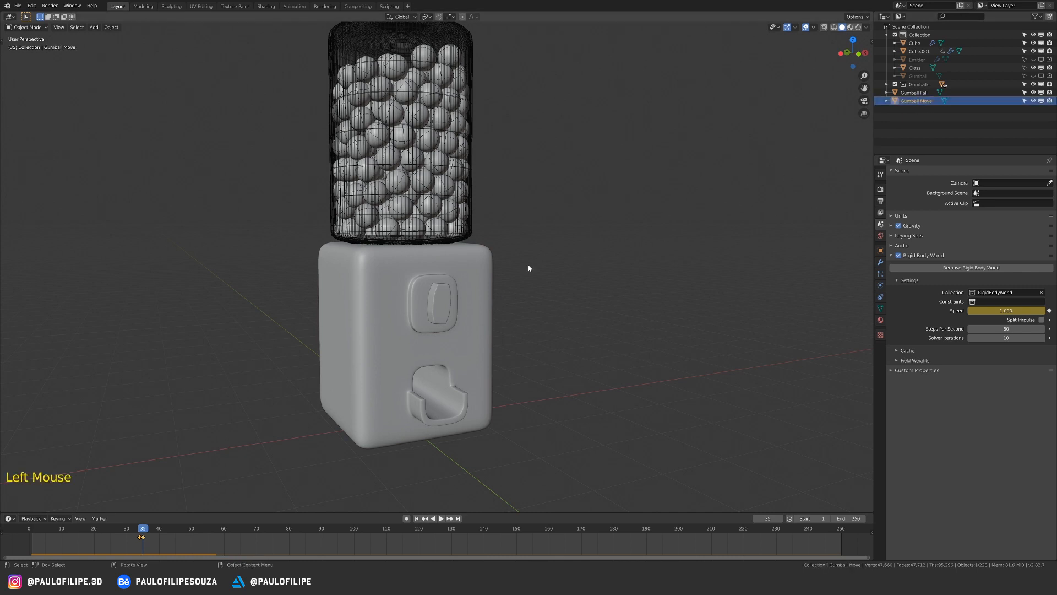
middle_drag(527, 263, 410, 361)
click(139, 537)
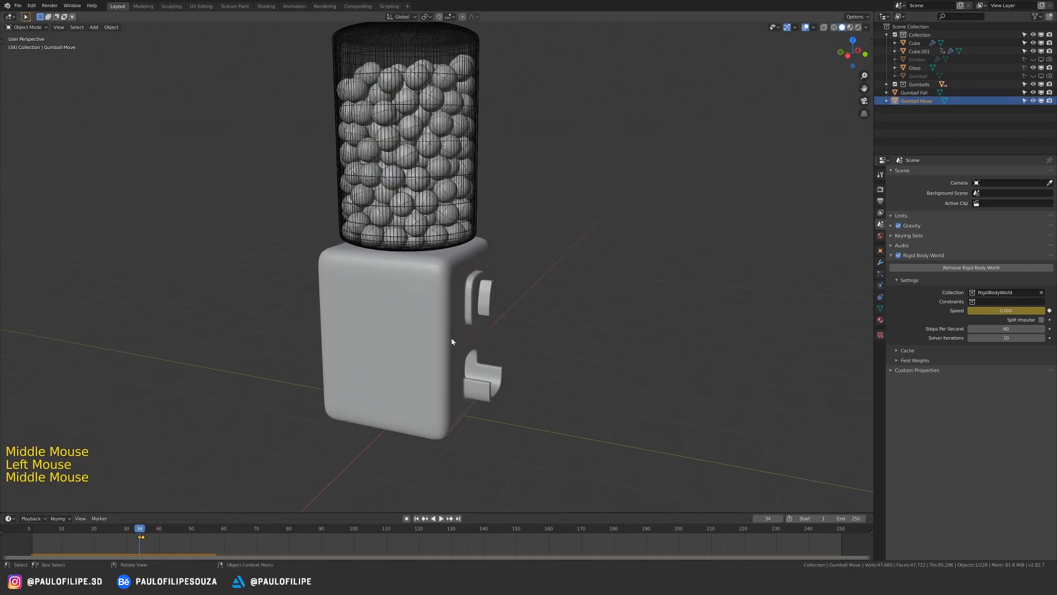
click(881, 286)
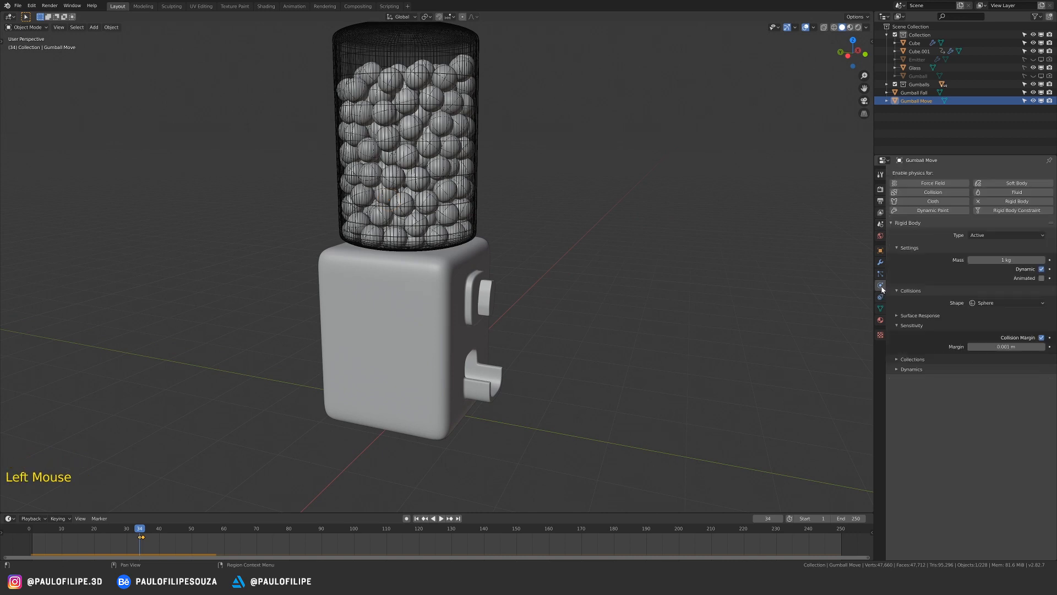
click(1041, 279)
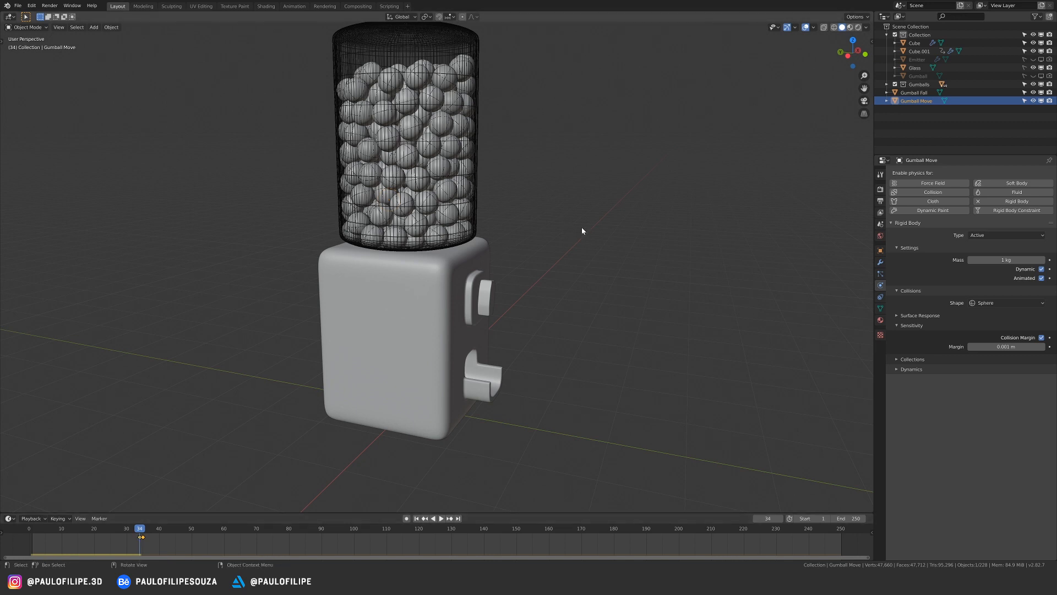
key(i)
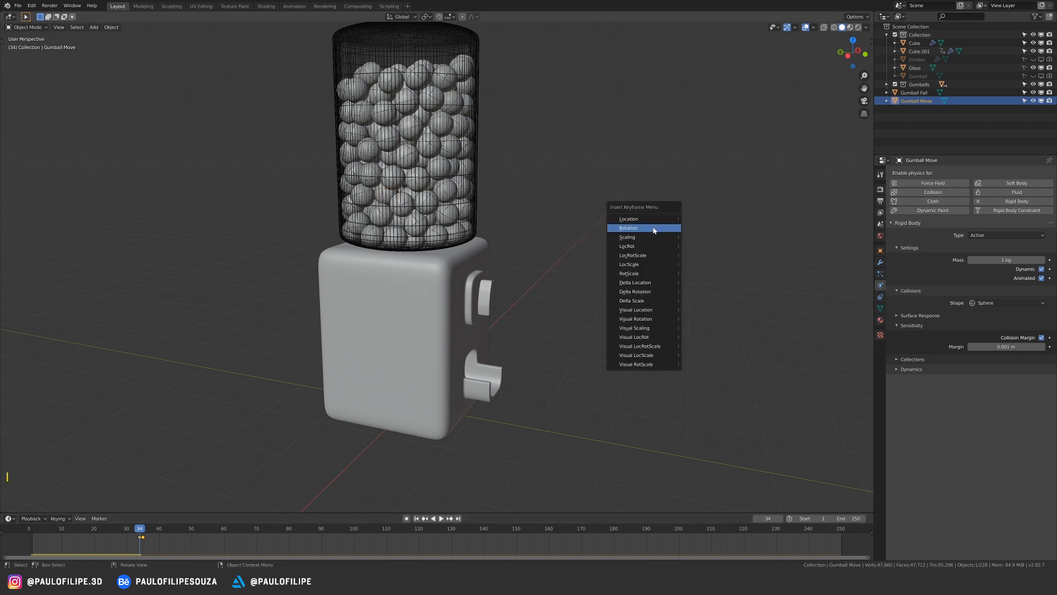
click(654, 223)
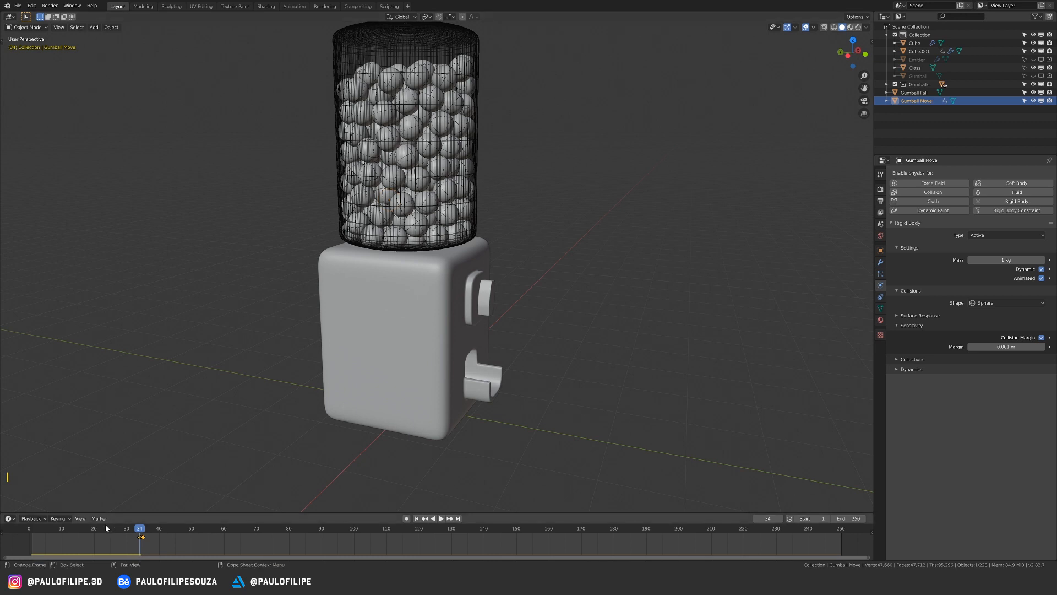
- At frame 35, move Gumball Move up along Z by about 0.16 m and keyframe its location
click(143, 529)
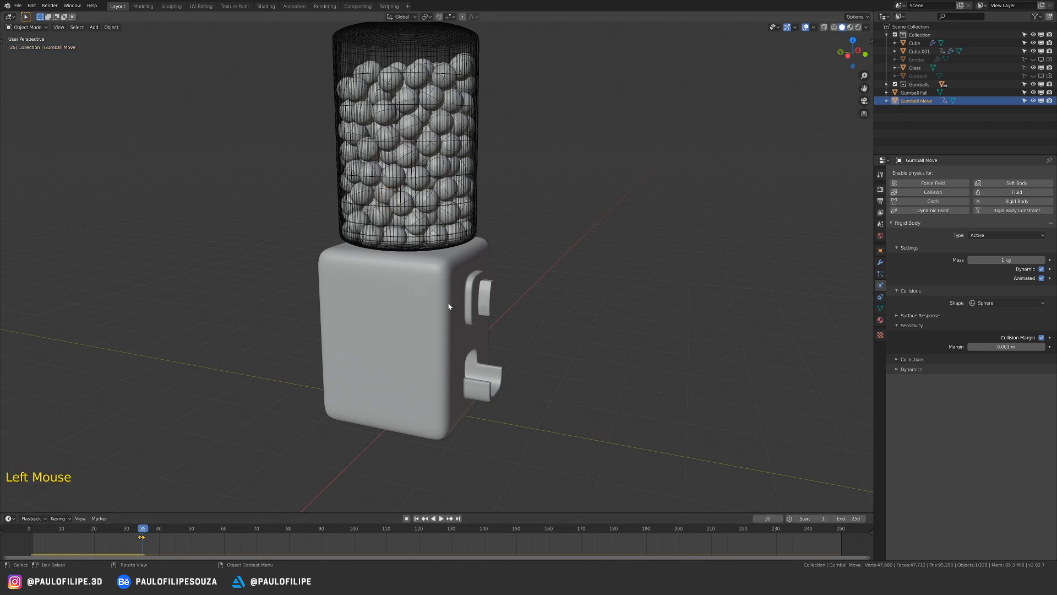
key(g)
key(z)
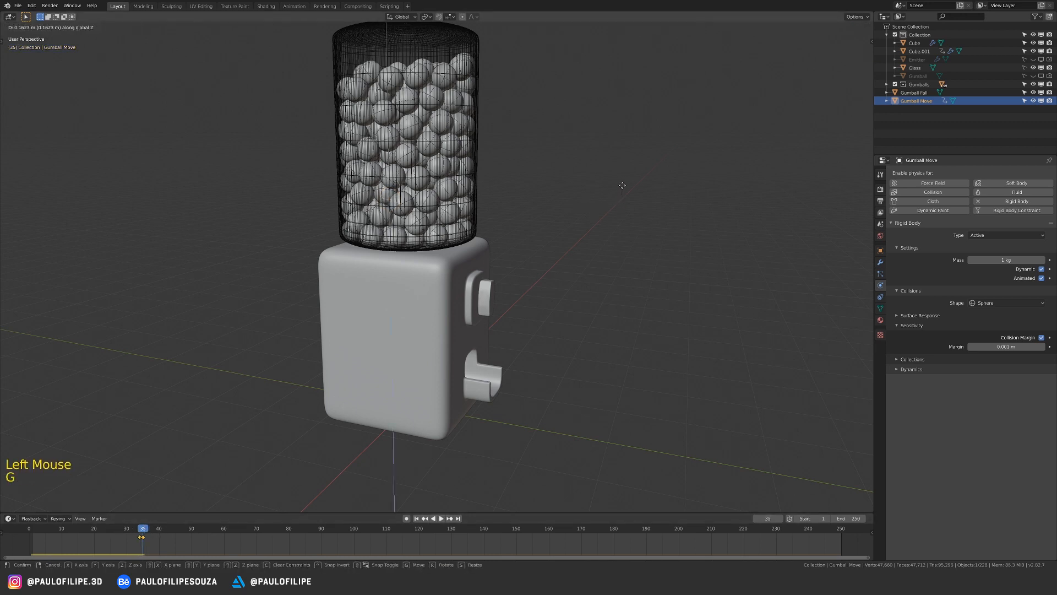
click(624, 184)
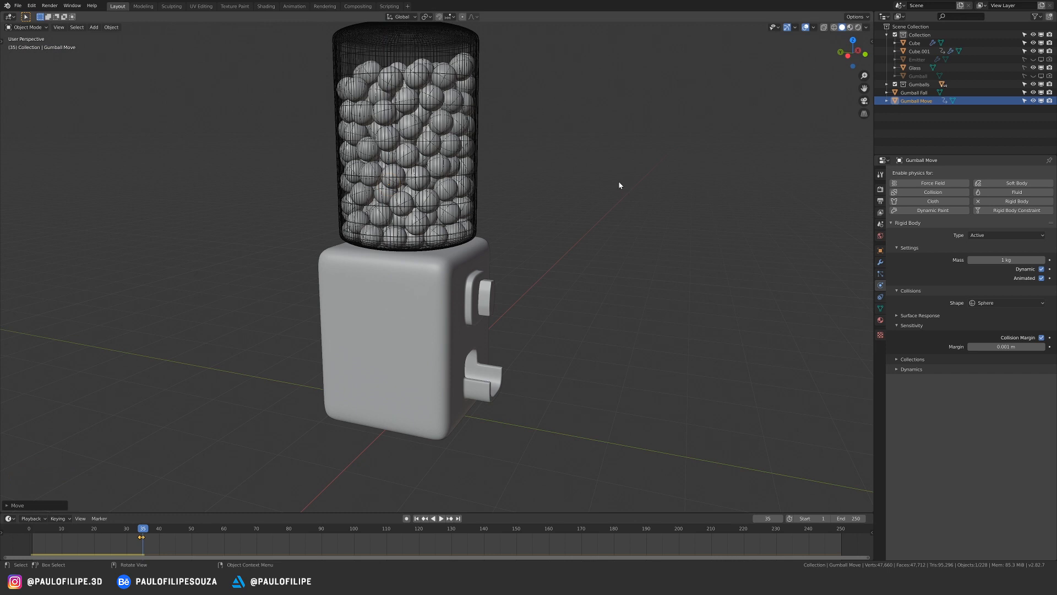
key(i)
click(619, 185)
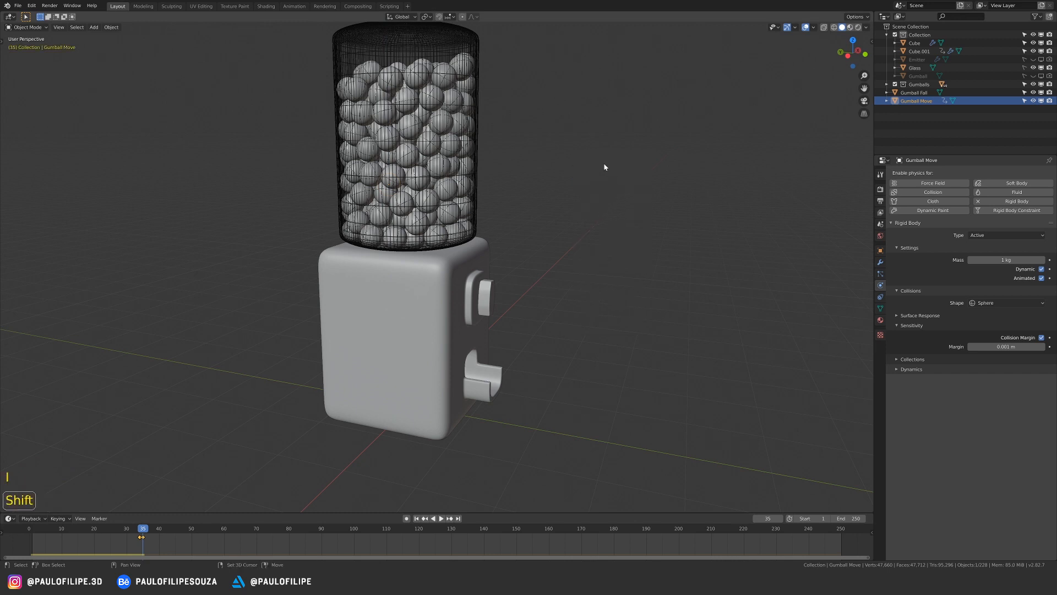
- Replay the animation from the first frame several times from different angles to check the gumballs and the chute drop
key(shift+Left)
key(space)
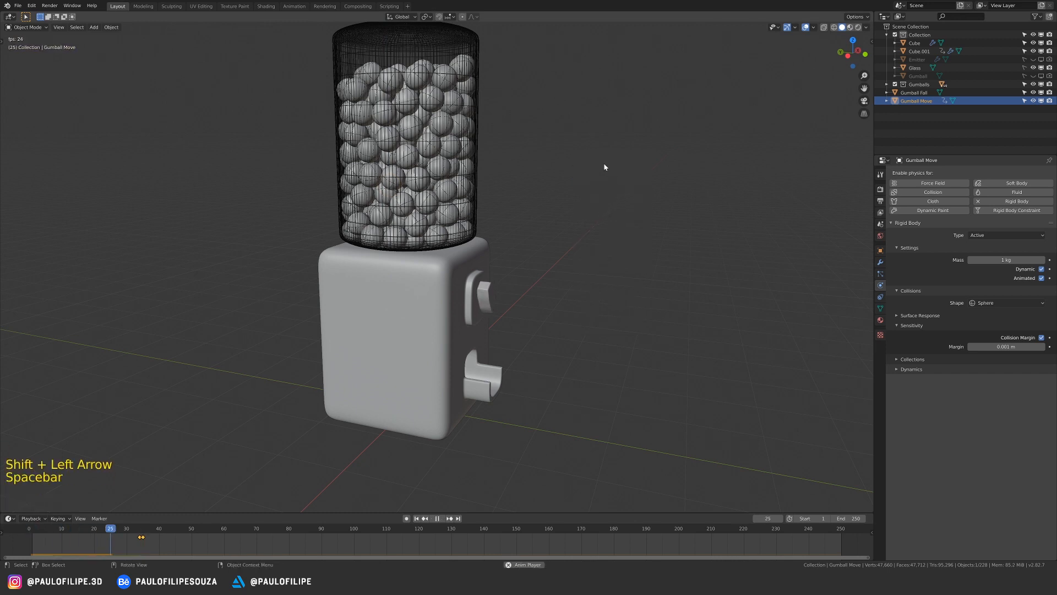
key(space)
key(shift+Left)
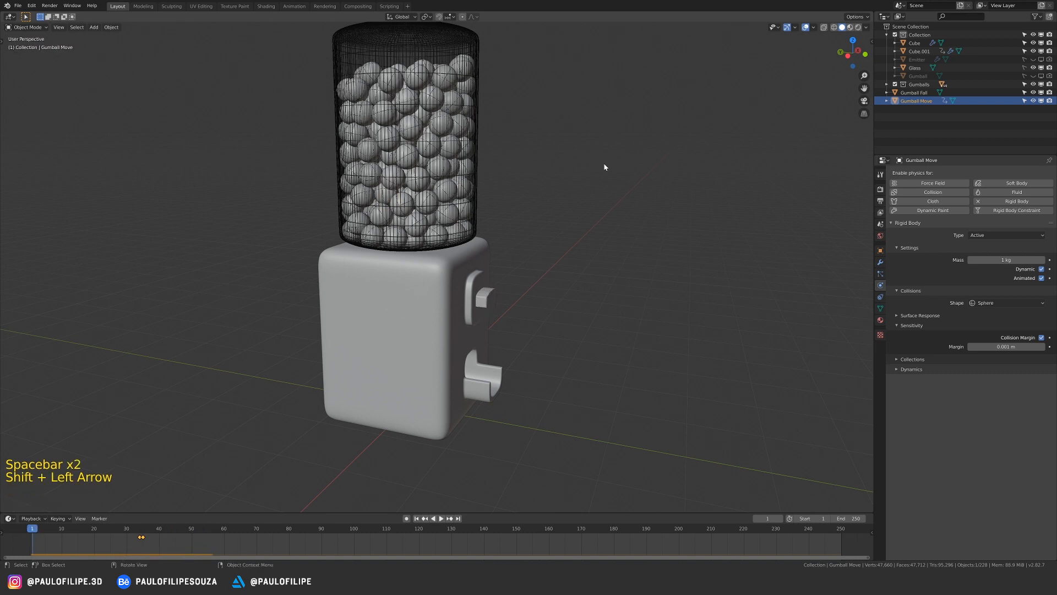
key(space)
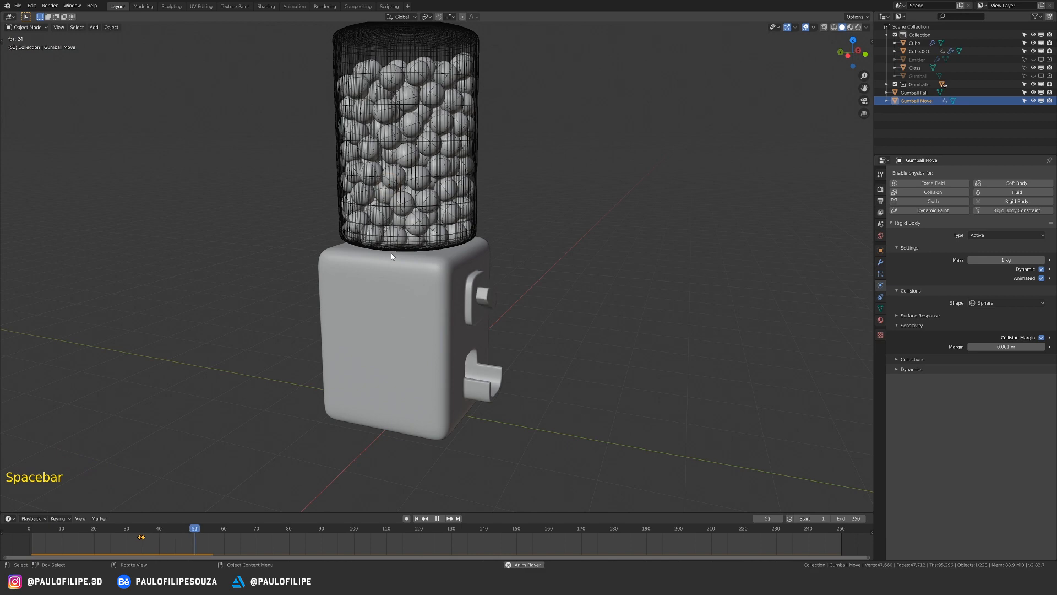
key(space)
key(shift+Left)
key(space)
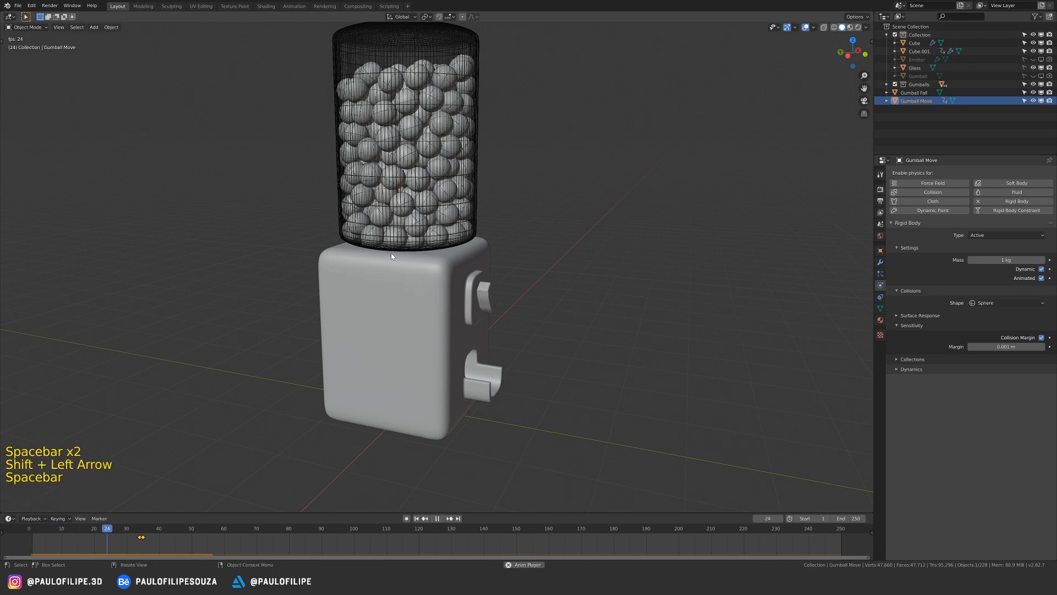
key(space)
key(shift+Left)
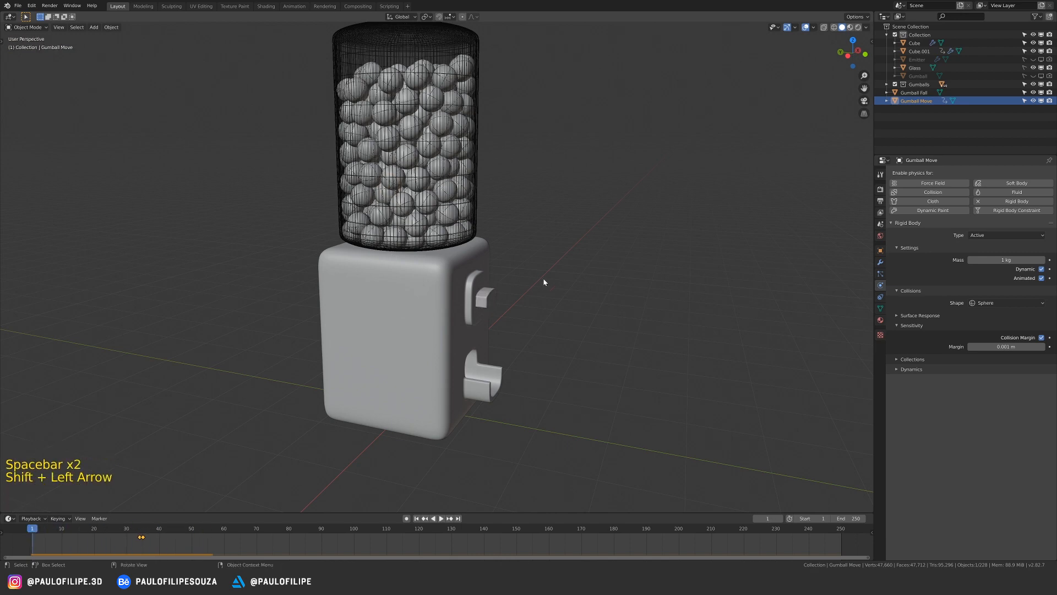
middle_drag(543, 279, 511, 278)
key(space)
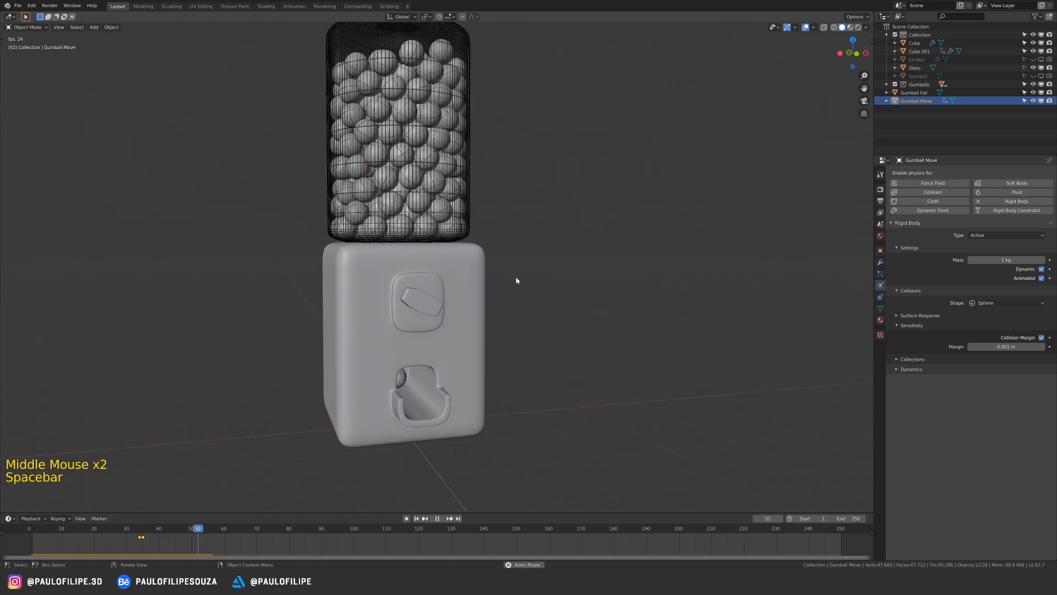
key(space)
- Select the rear floor faces of the machine body's chute with the thin strips behind them and raise them slightly in wireframe side view
ctrl+middle_drag(517, 281, 427, 278)
click(505, 276)
click(452, 305)
key(Tab)
key(Tab)
key(Tab)
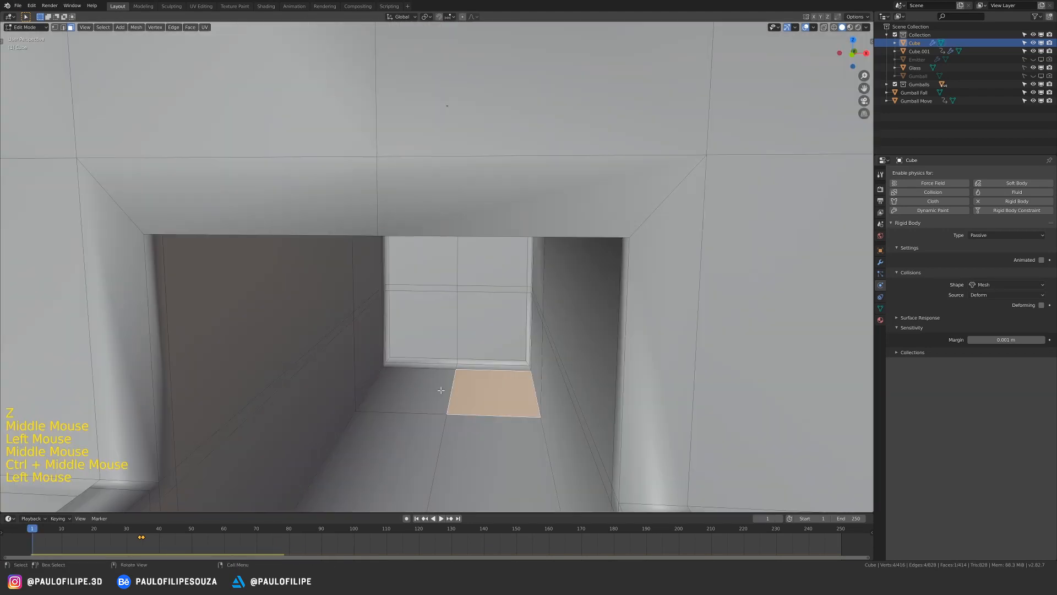
shift+click(440, 391)
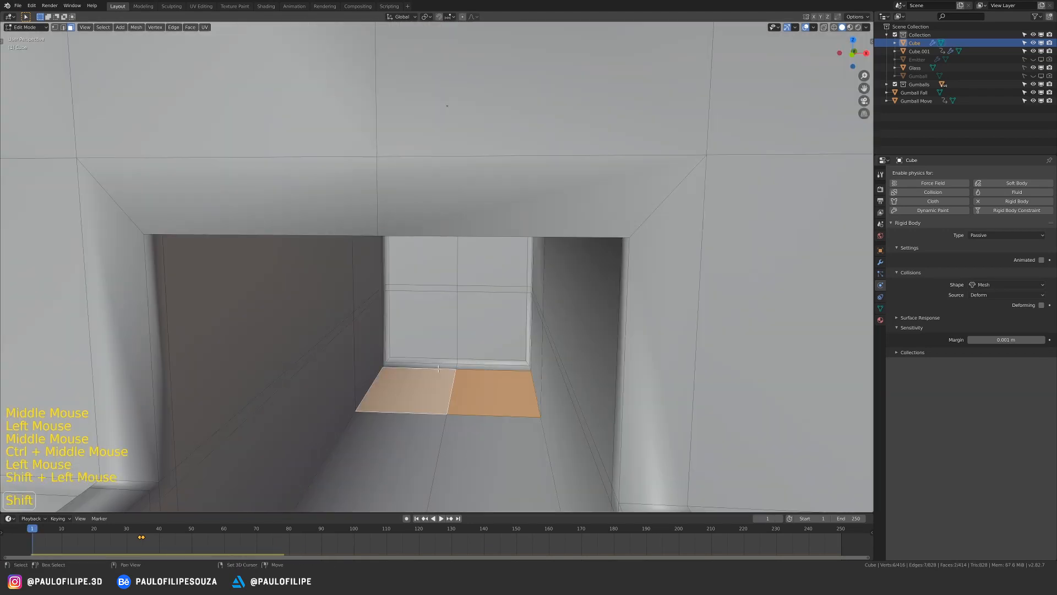
shift+click(441, 367)
shift+click(466, 367)
shift+click(464, 362)
shift+click(447, 361)
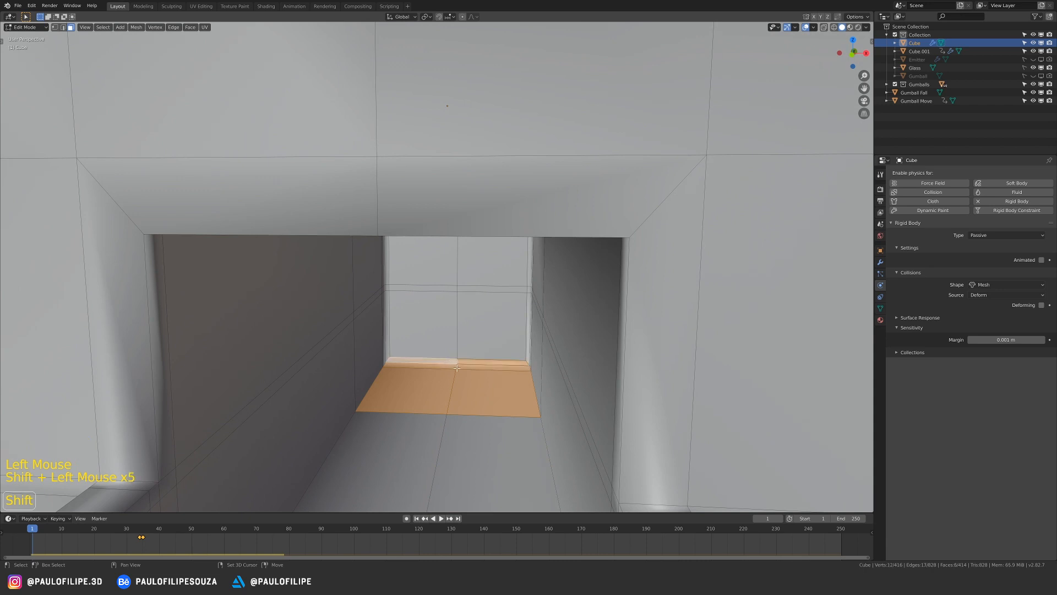
key(KP_3)
key(z)
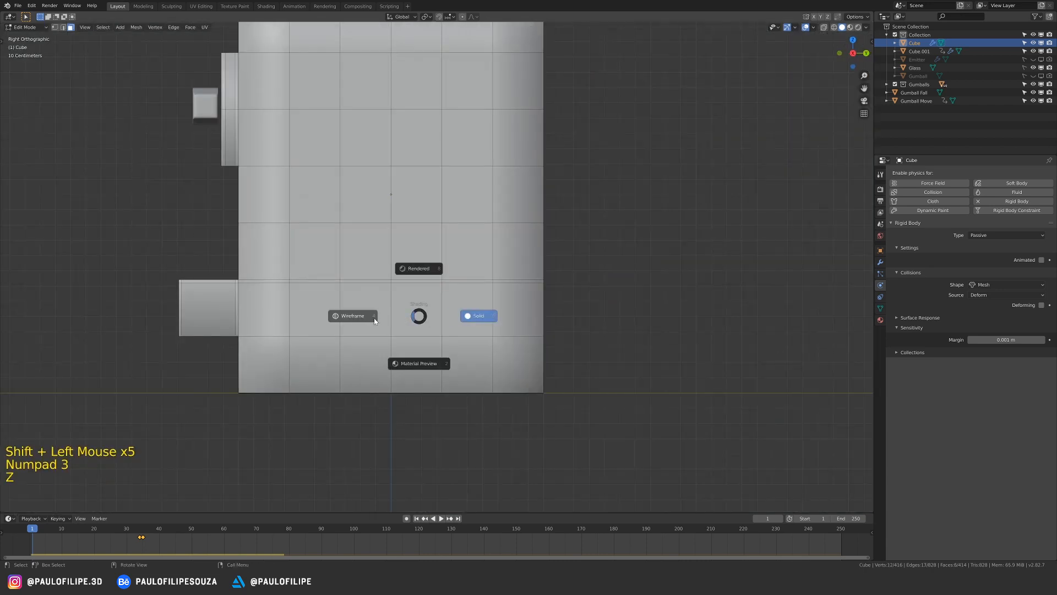
ctrl+middle_drag(430, 331, 522, 346)
key(g)
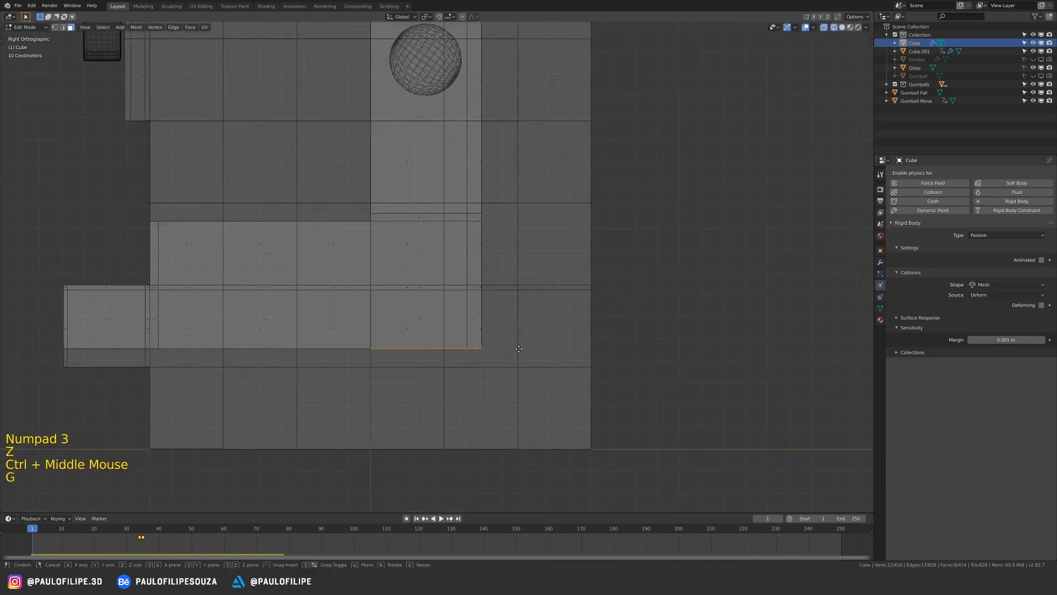
click(522, 309)
- Rotate the raised chute floor faces about 15 degrees to slope toward the opening and scale them up slightly to fit the shaft width
key(r)
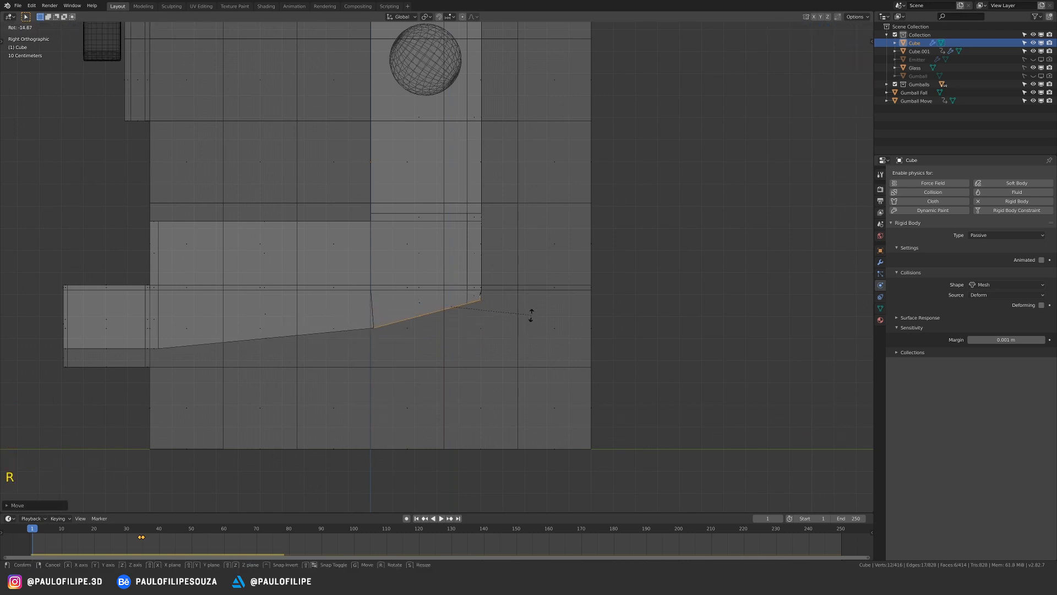
click(530, 314)
key(s)
key(shift)
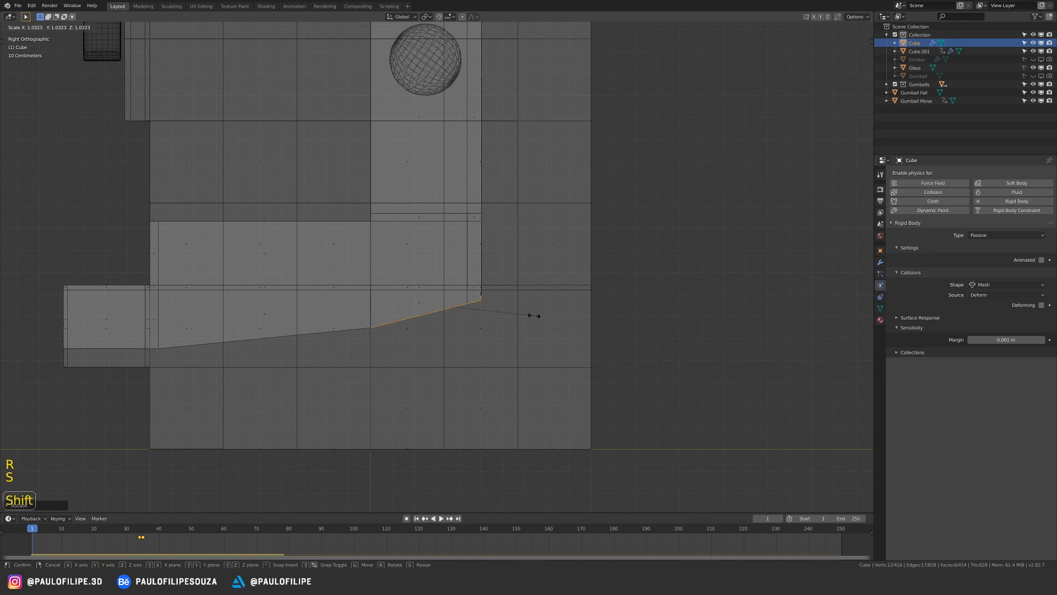
click(530, 314)
key(s)
click(532, 316)
- Flatten the vertices at the chute's lower rear corner along Y so they line up vertically
ctrl+middle_drag(514, 299, 519, 345)
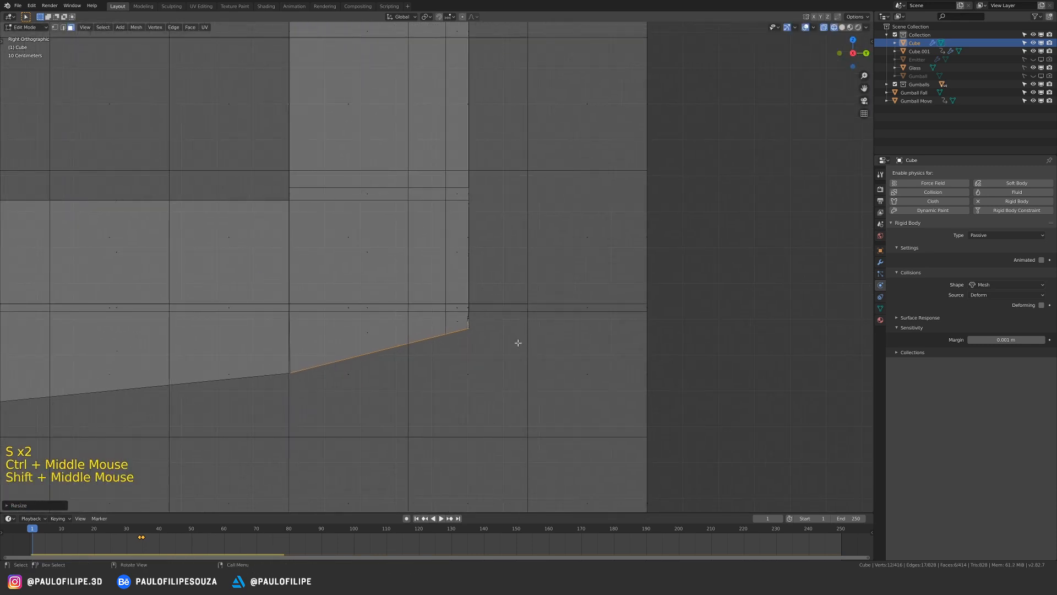
key(1)
click(465, 337)
click(467, 322)
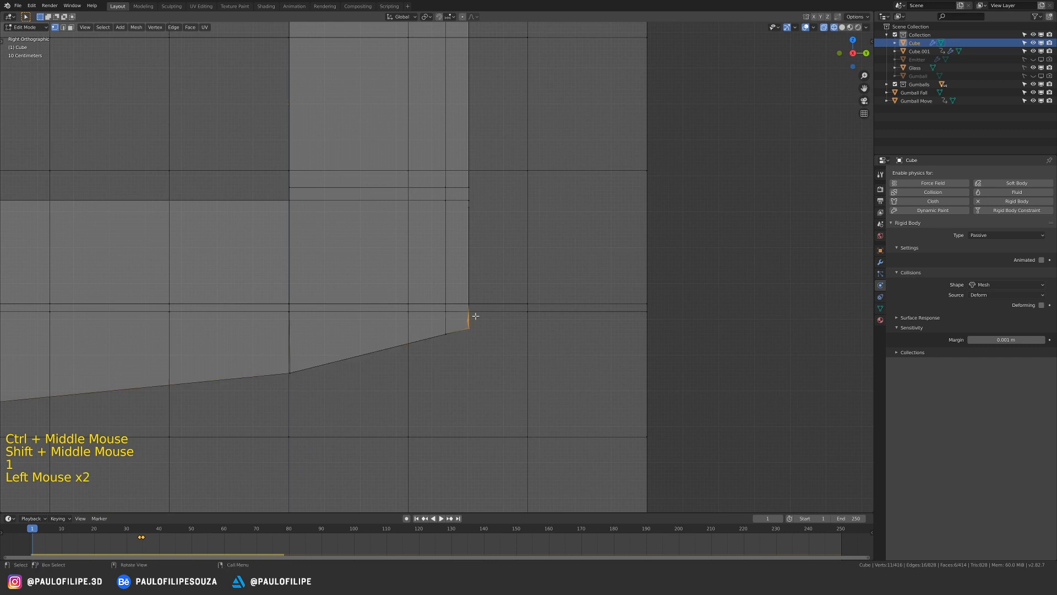
key(s)
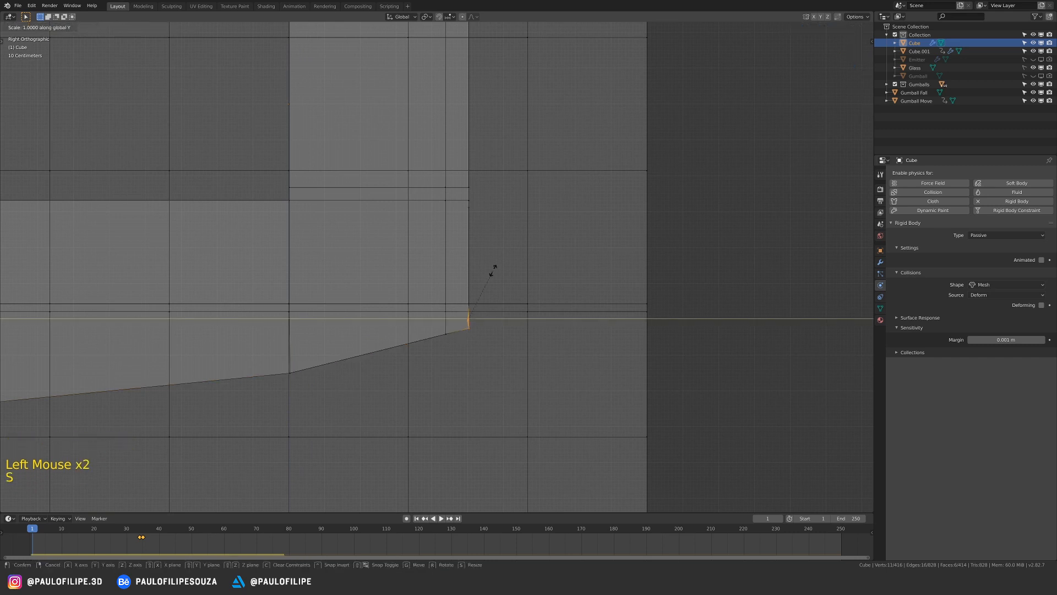
click(493, 270)
- Lower the vertices at the bend in the chute floor slightly along Z
click(281, 371)
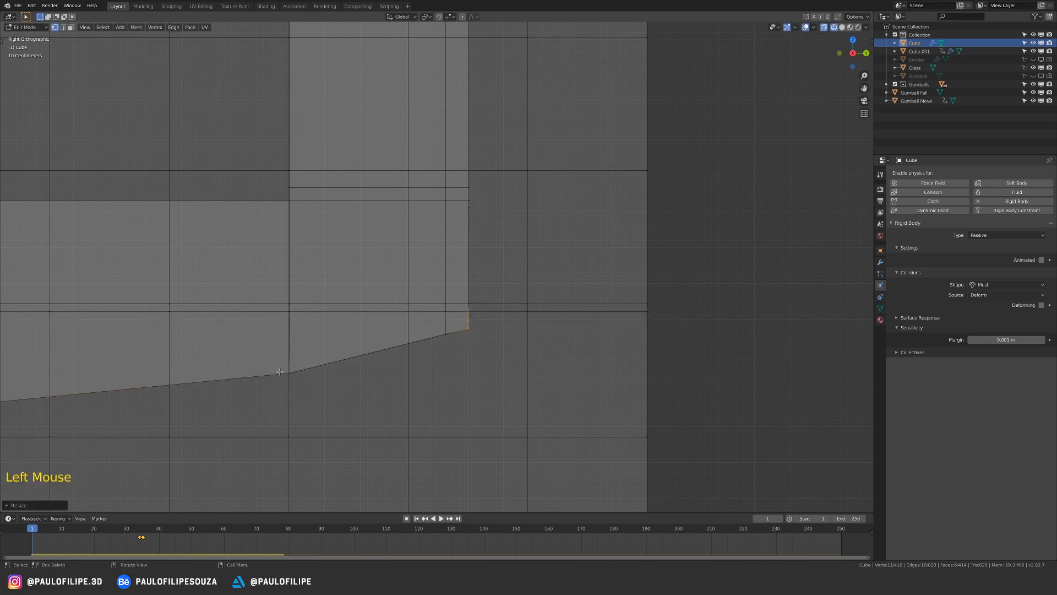
ctrl+middle_drag(354, 371, 505, 328)
key(g)
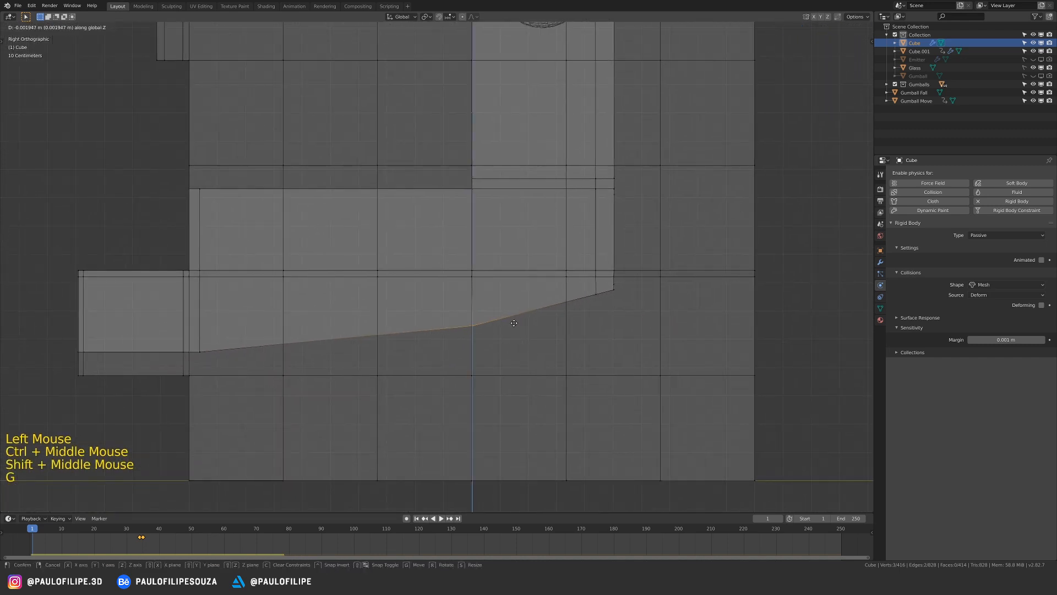
key(z)
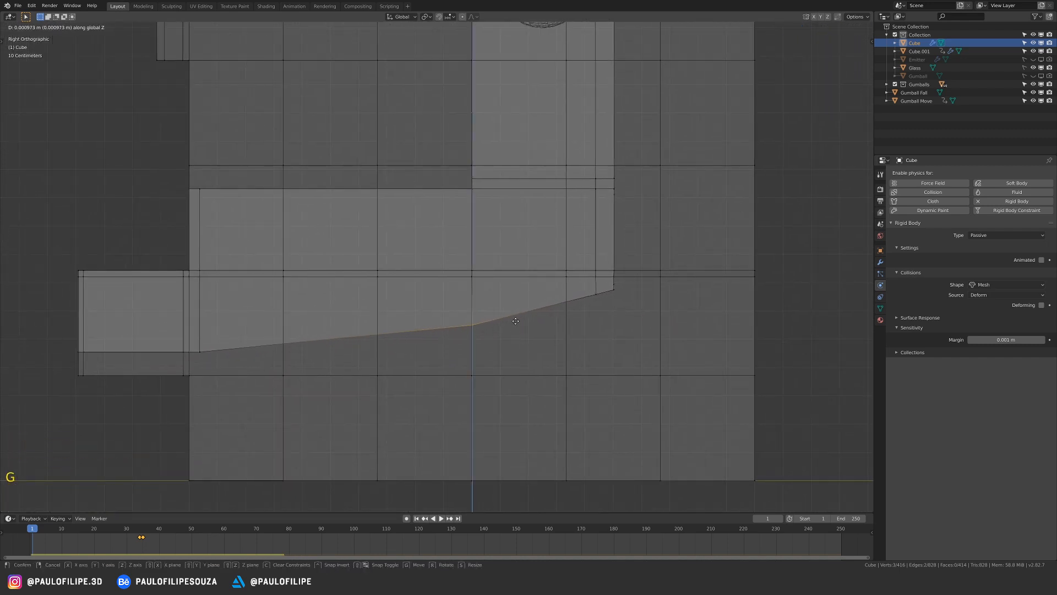
click(515, 328)
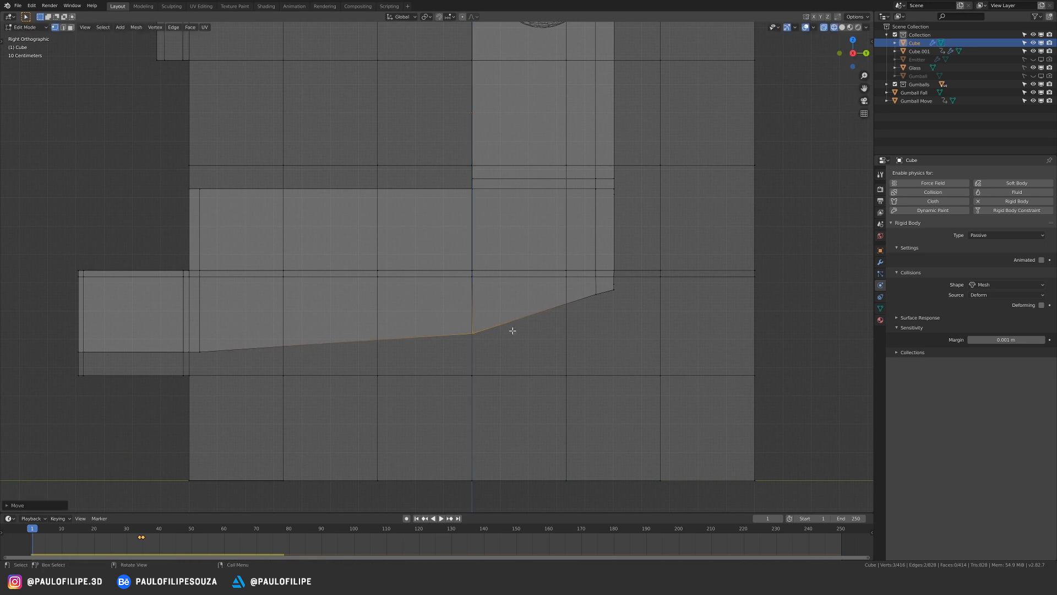
- Leave mesh editing and play the animation from frame 1 to check how the gumball travels along the sloped chute
ctrl+middle_drag(513, 330, 463, 319)
key(Tab)
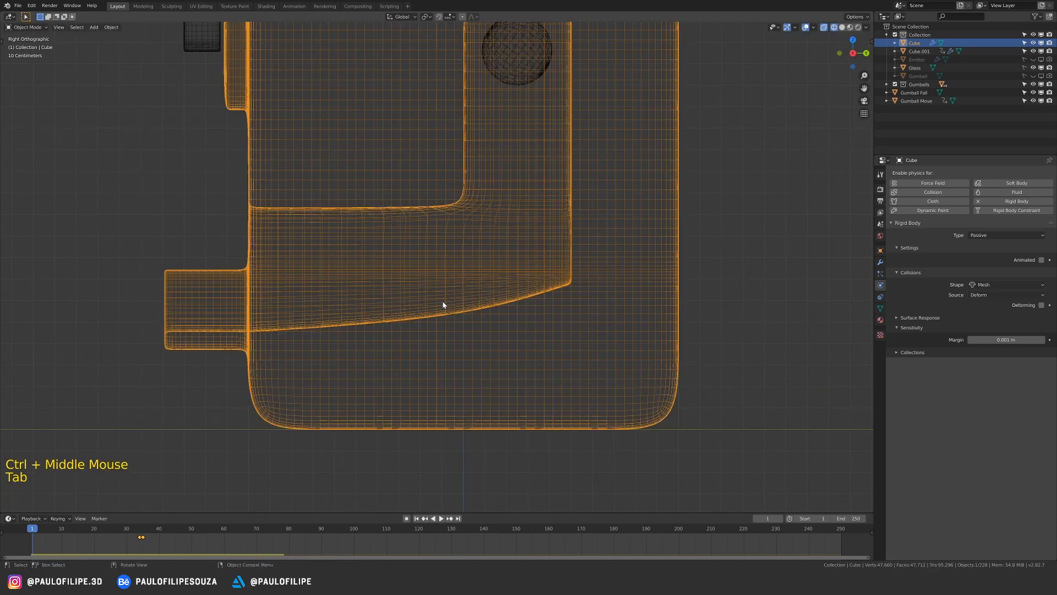
key(space)
key(space)
key(shift+Left)
key(space)
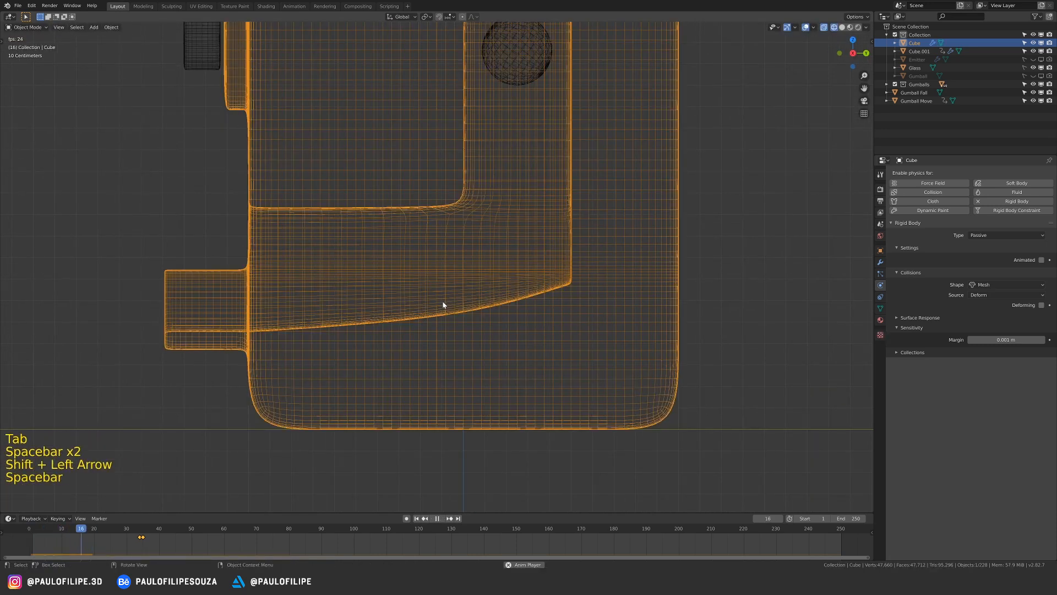
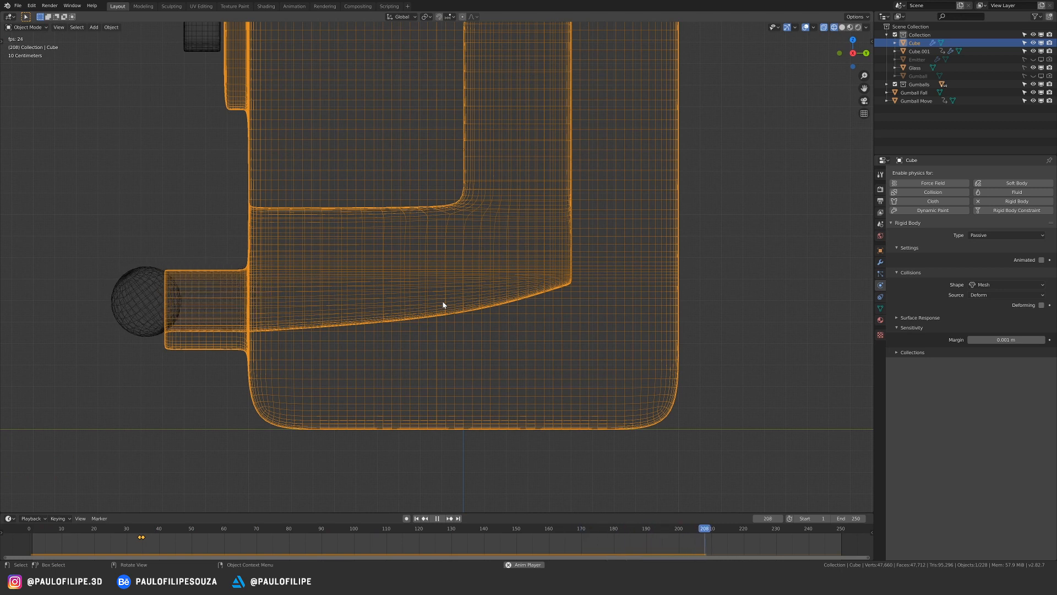
key(space)
key(shift+Left)
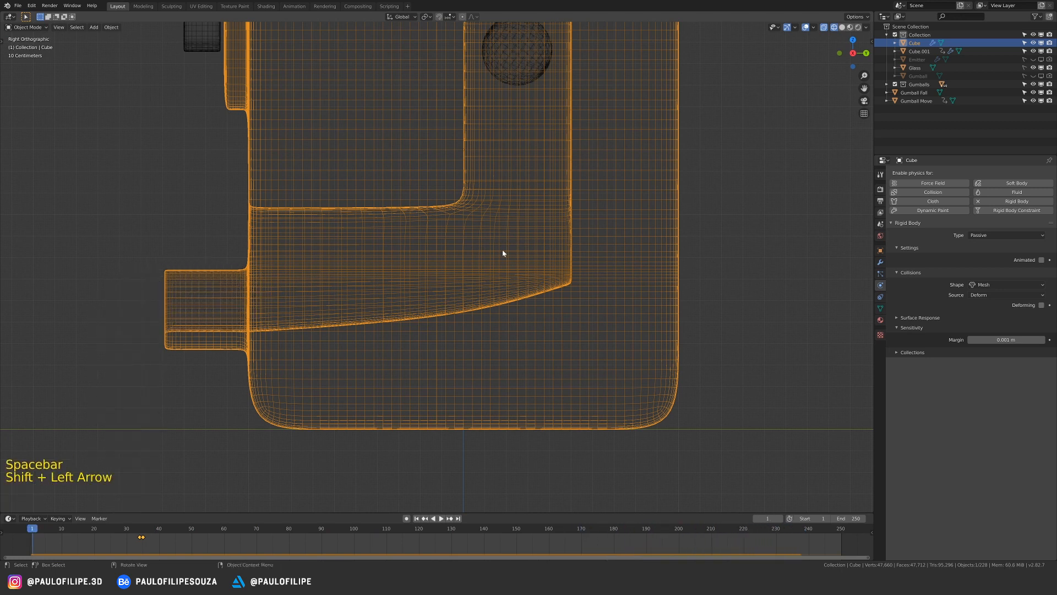
- Switch the viewport to Solid shading, enlarge the timeline area and turn it into a Shader Editor showing the World nodes
key(z)
click(711, 273)
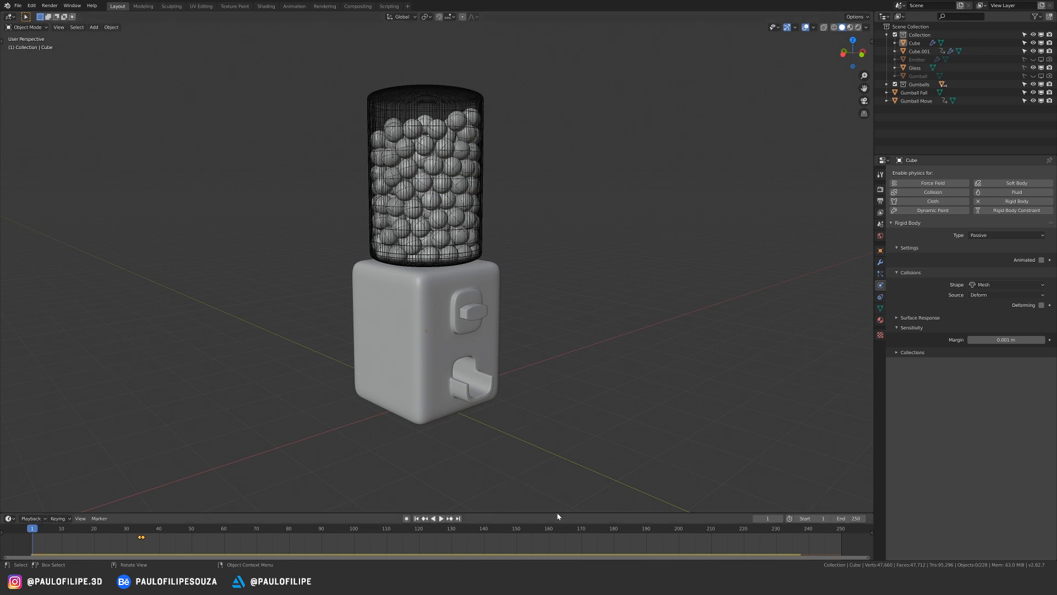
drag(557, 513, 585, 388)
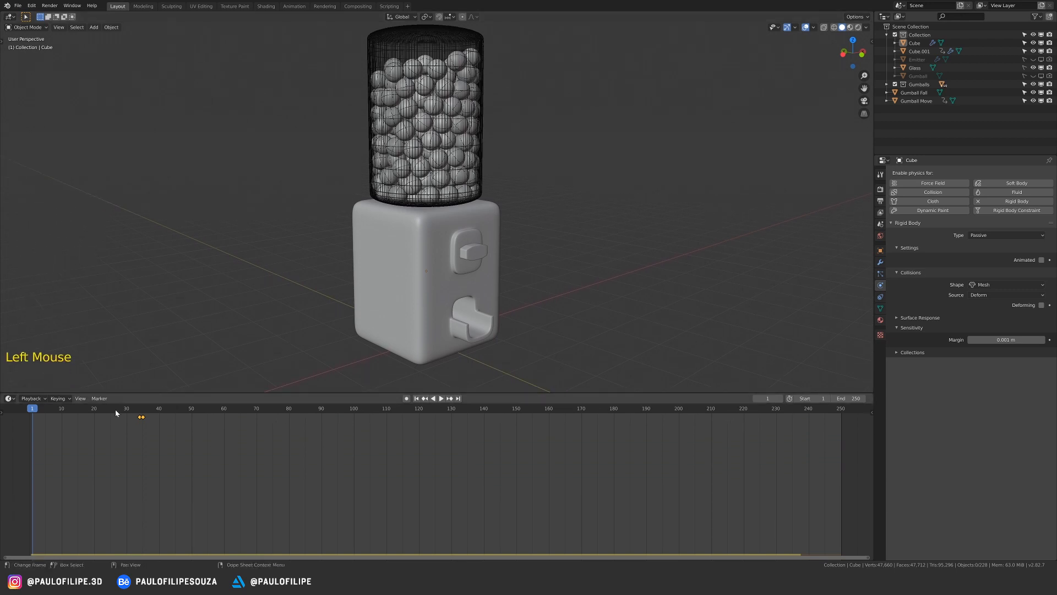
click(9, 398)
click(33, 456)
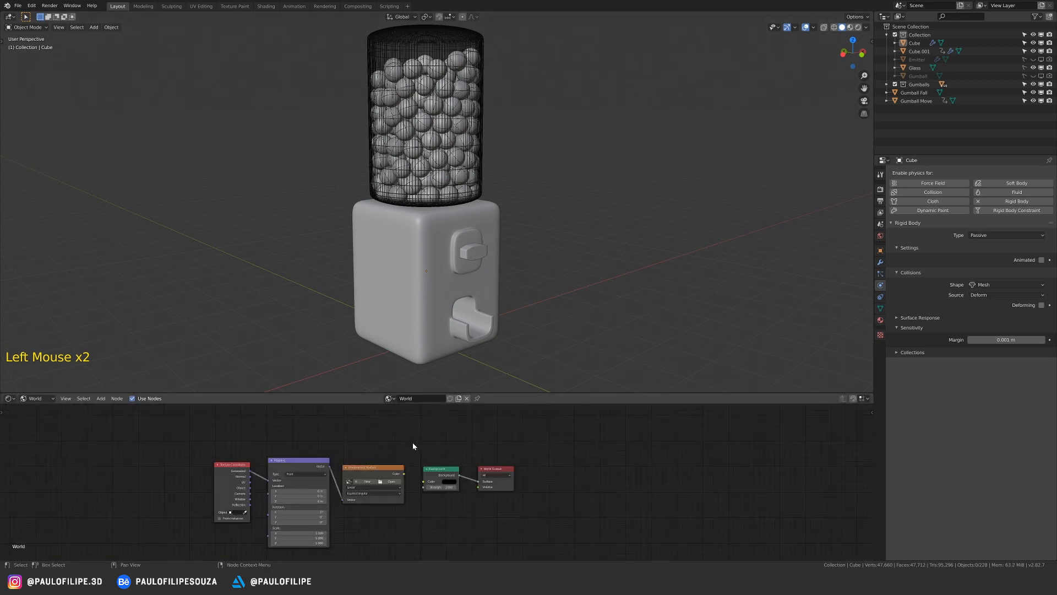
middle_drag(413, 446, 420, 444)
click(36, 398)
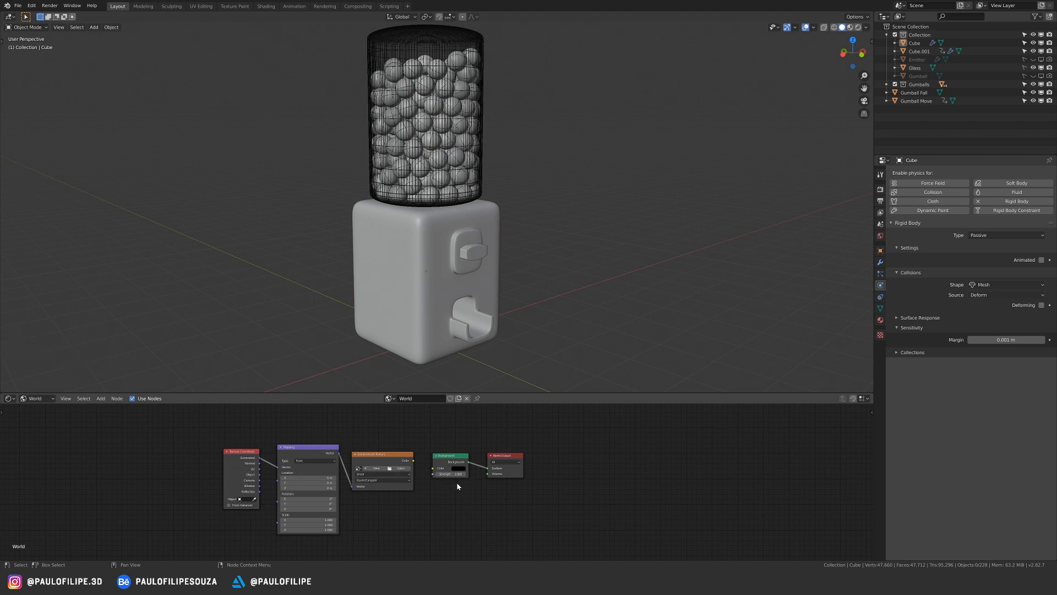
- Add another Environment Texture node below the world nodes and attach Mapping and Texture Coordinate nodes to it with Node Wrangler
middle_drag(430, 496, 406, 495)
key(shift+a)
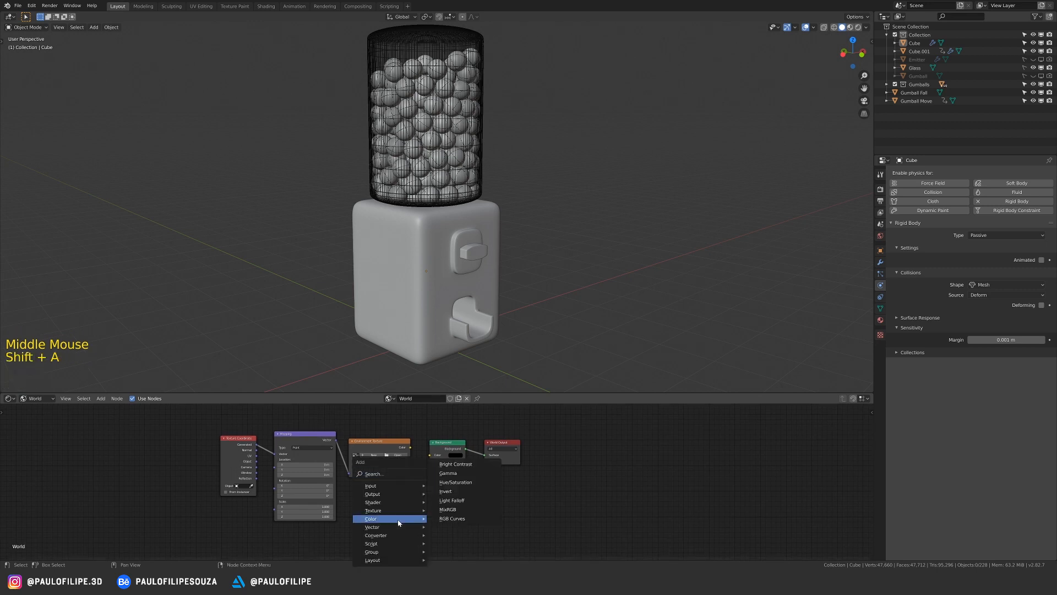
mouse_move(400, 514)
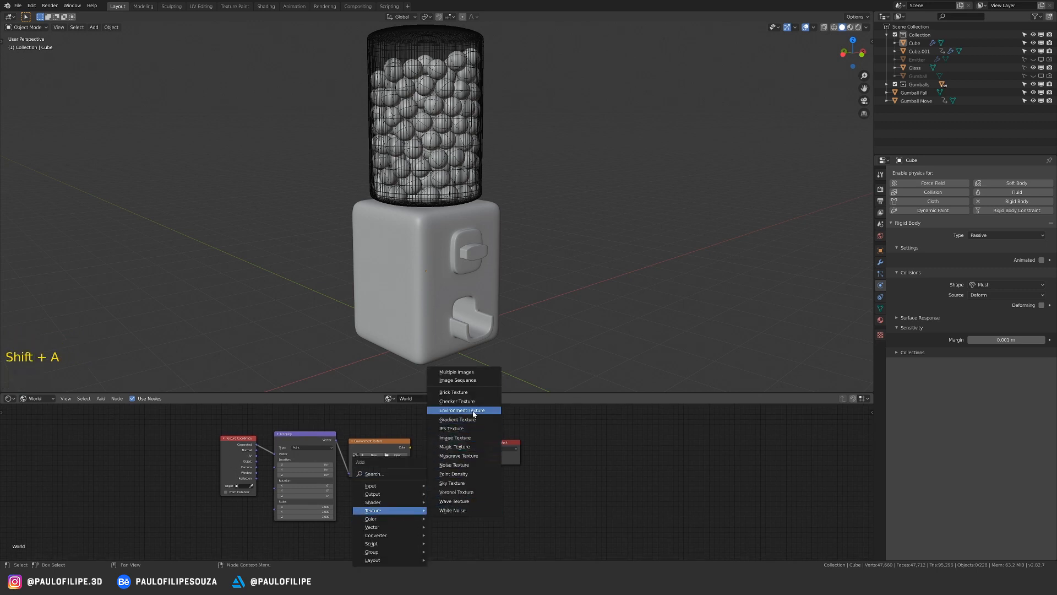
click(461, 411)
click(391, 496)
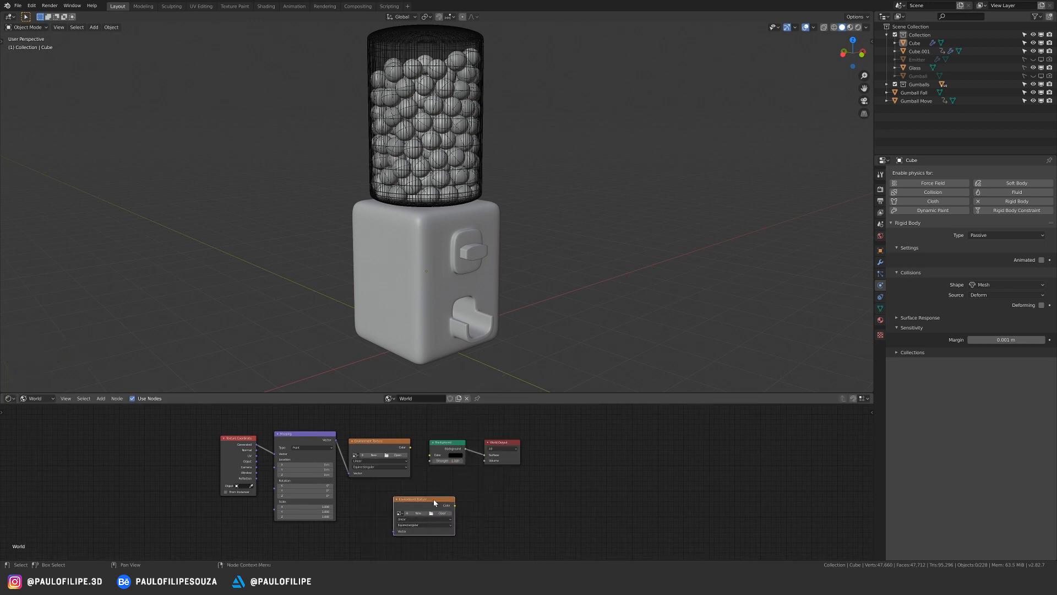
drag(434, 503, 550, 511)
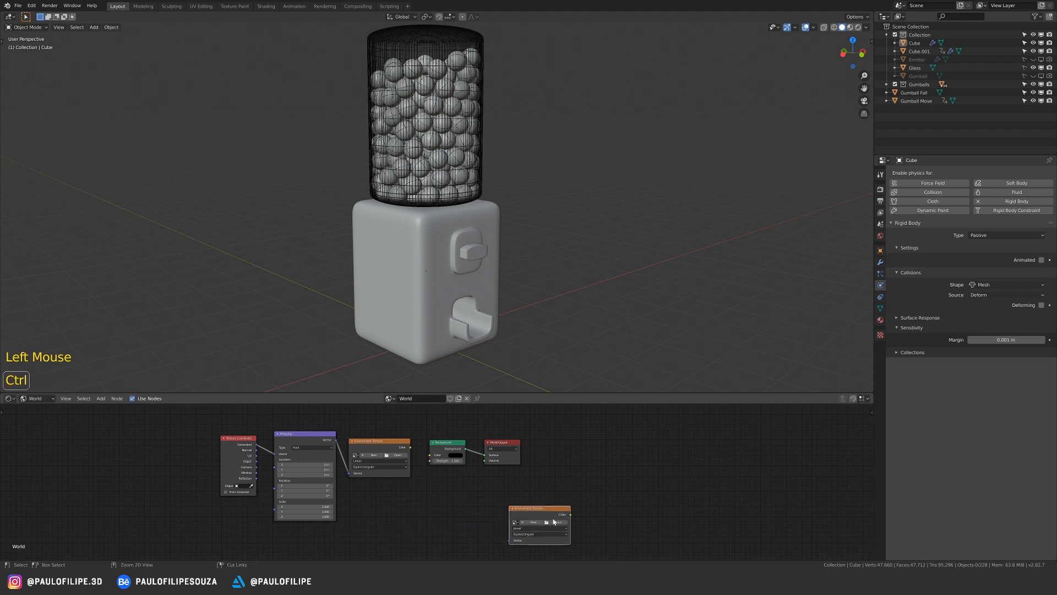
key(ctrl+t)
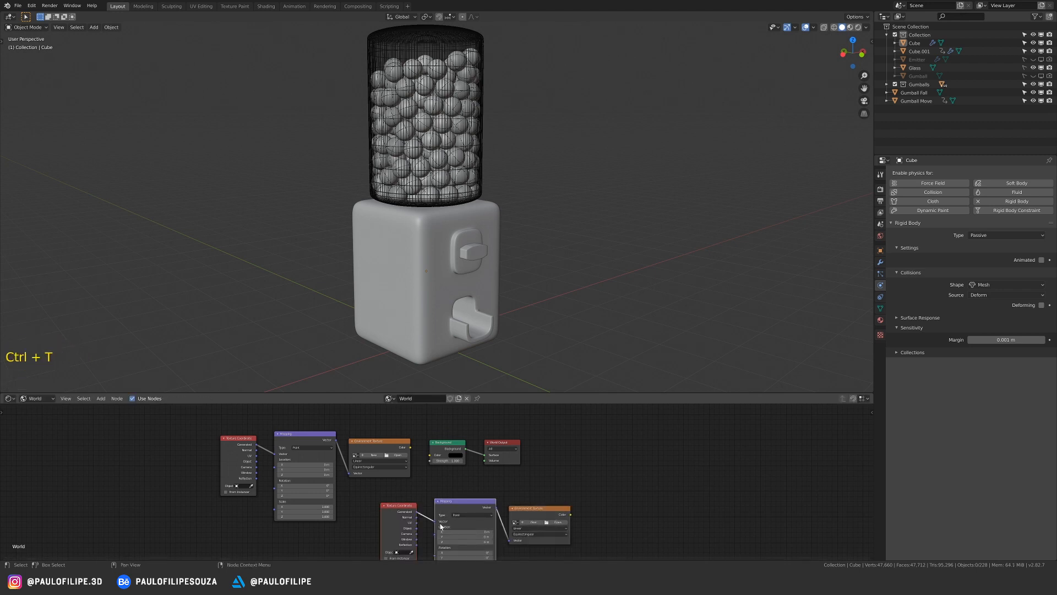
- Delete the extra Environment Texture, Mapping and Texture Coordinate nodes below the world setup
drag(392, 494, 571, 545)
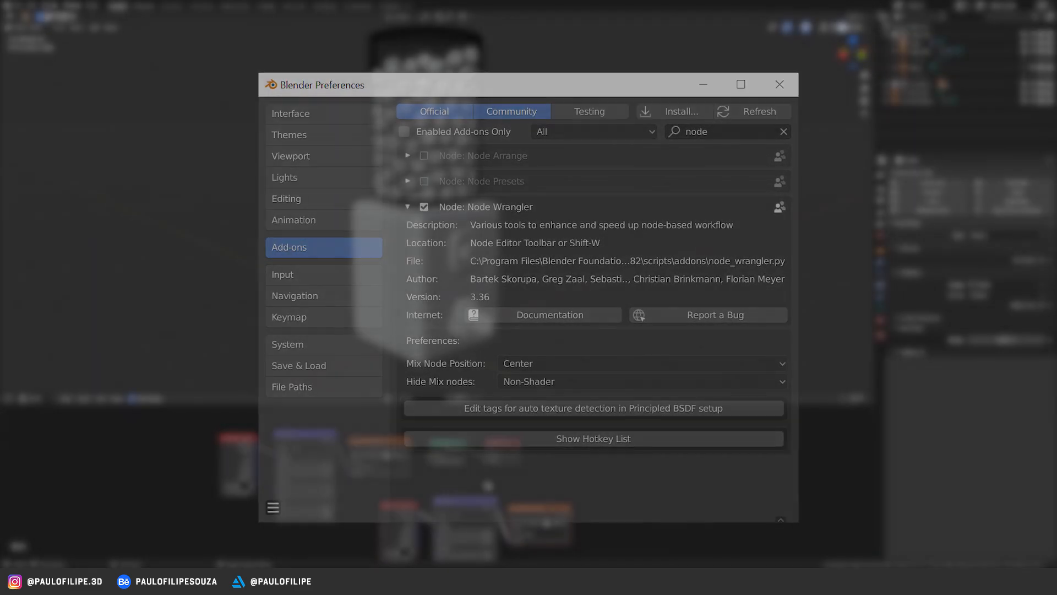
drag(391, 490, 575, 558)
key(x)
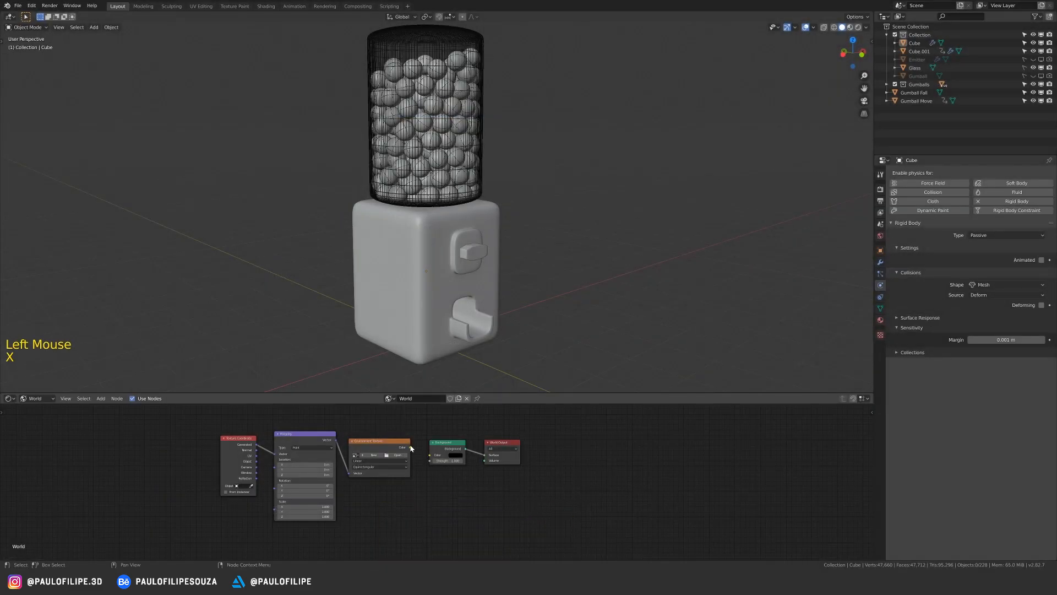
- Connect the Environment Texture's Color to the Background, load vignaioli_night_4k.hdr into it and adjust the Mapping node's Z rotation
drag(410, 447, 423, 457)
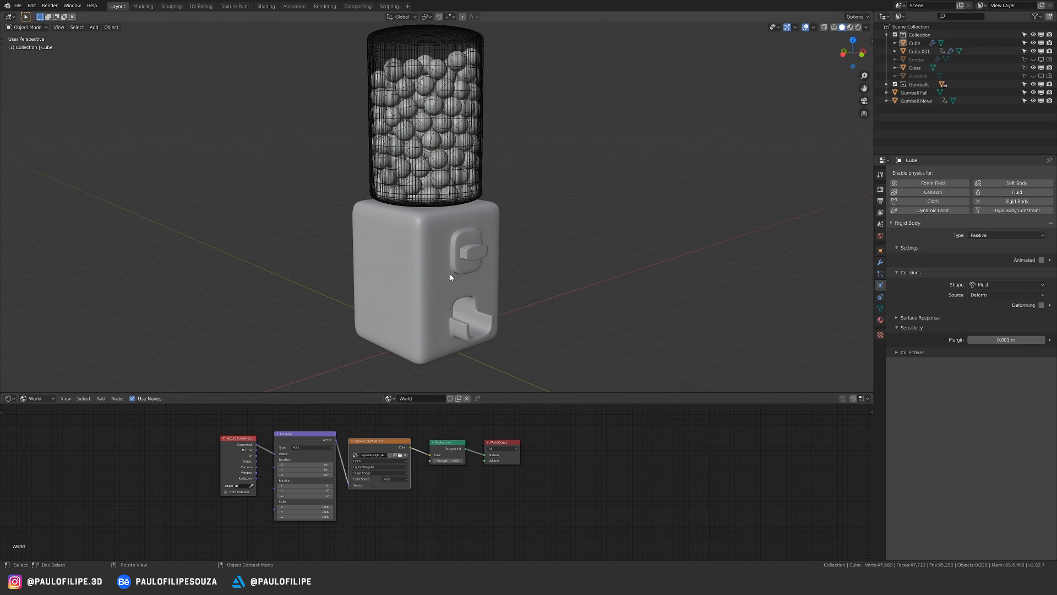
click(318, 497)
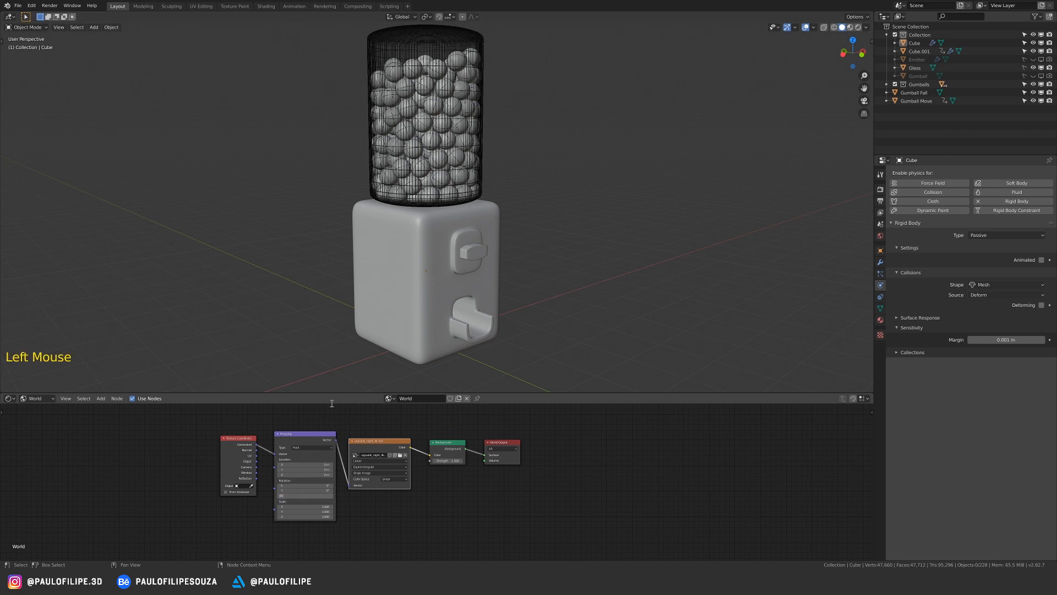
key(Return)
- Switch the viewport to Rendered shading and turn off the world's Camera ray visibility to hide the HDRI background
key(z)
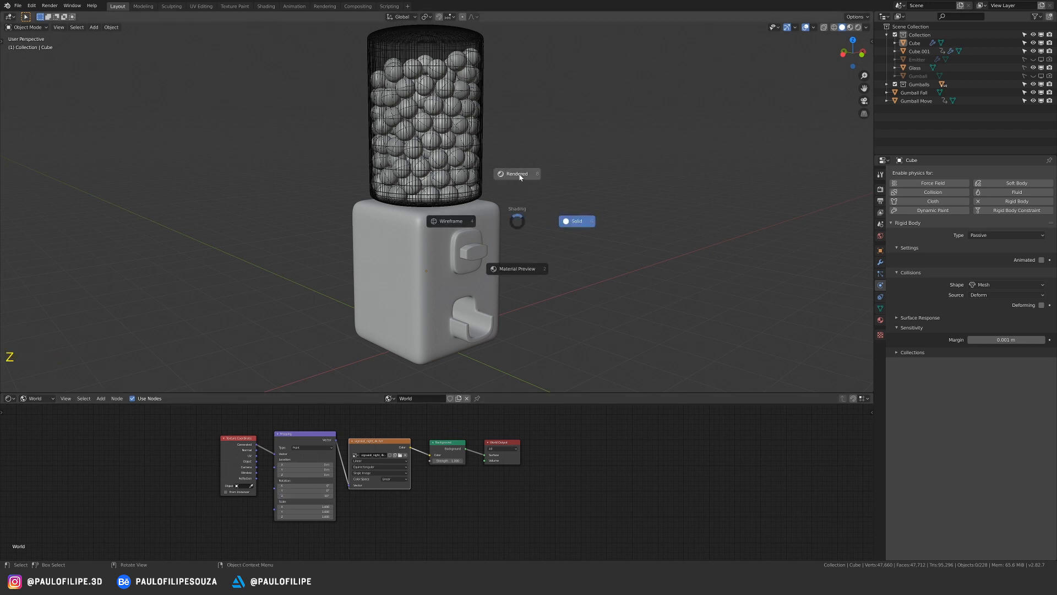
click(525, 198)
ctrl+middle_drag(500, 229, 543, 277)
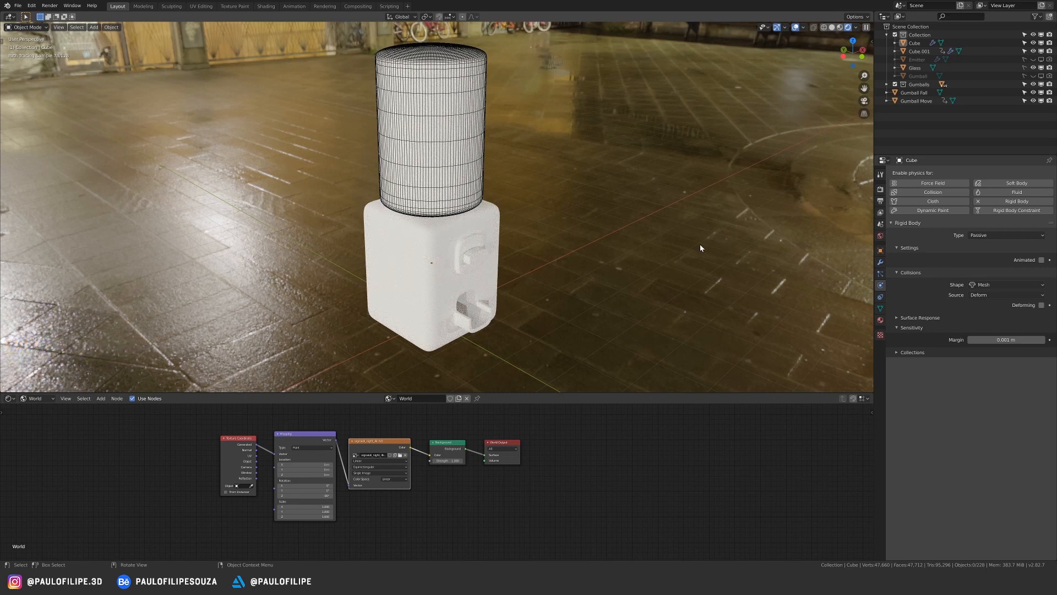
click(881, 237)
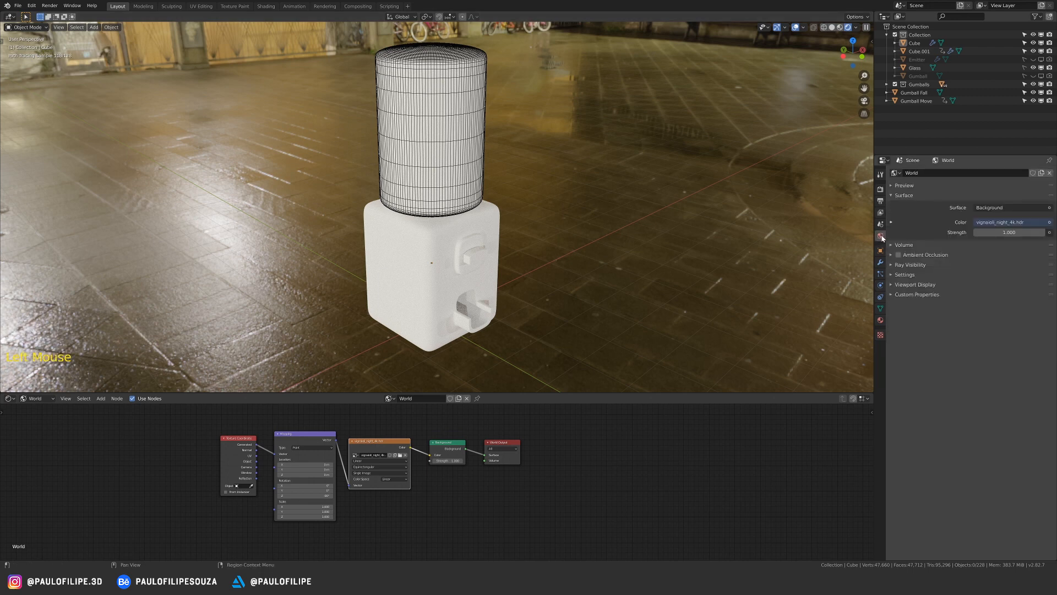
click(907, 268)
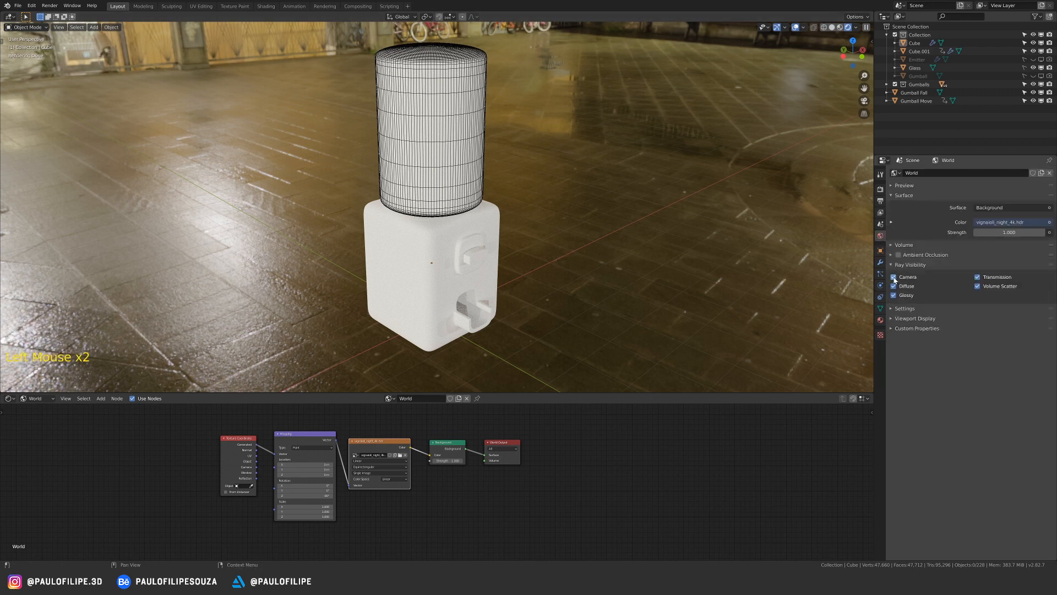
click(894, 277)
middle_click(512, 249)
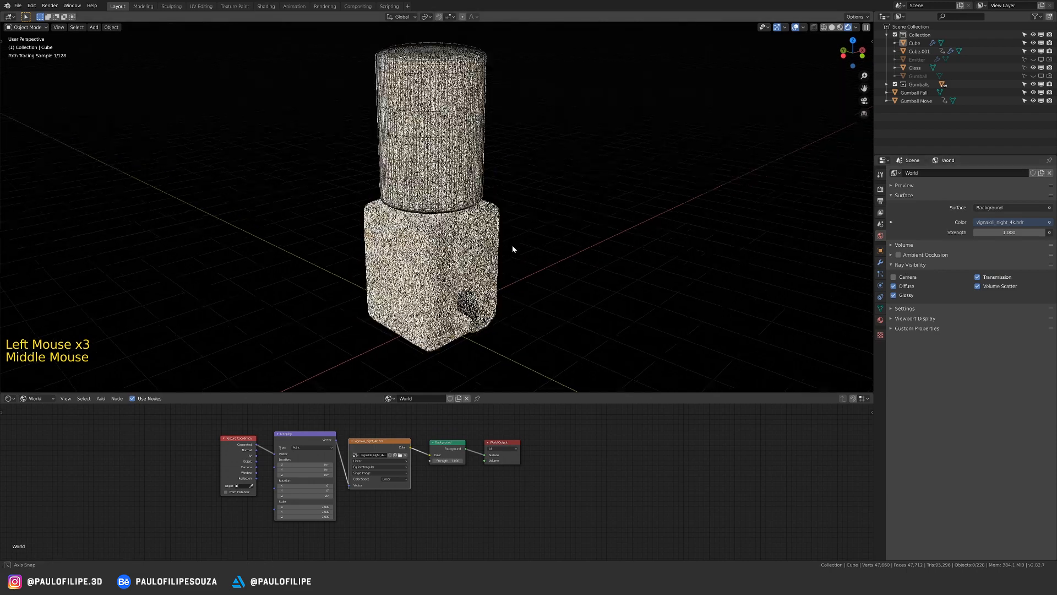
shift+middle_drag(507, 243, 508, 251)
mouse_move(508, 251)
middle_down()
mouse_move(534, 260)
mouse_move(520, 254)
middle_up()
- Create a new material for the machine body in the object shader nodes and set its Base Color to red
click(498, 245)
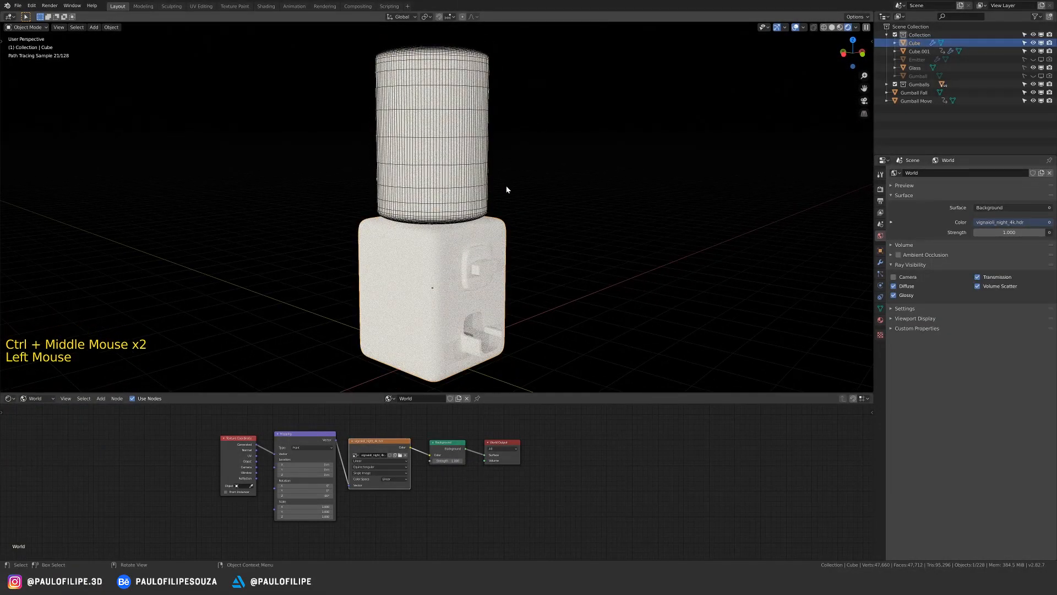
click(36, 399)
click(46, 410)
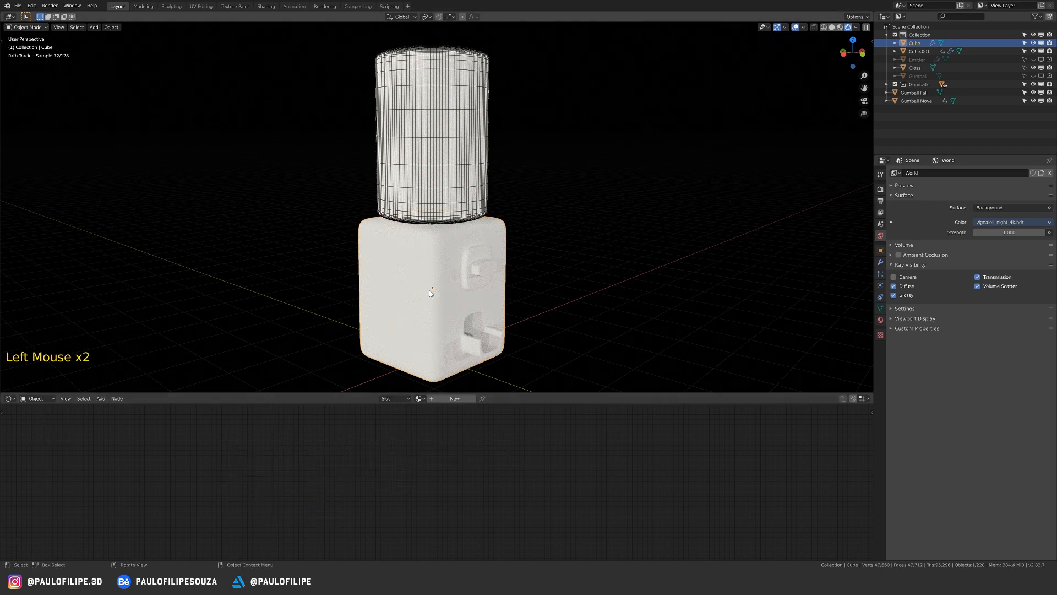
click(455, 398)
middle_drag(460, 458, 449, 444)
click(457, 444)
drag(464, 390, 469, 411)
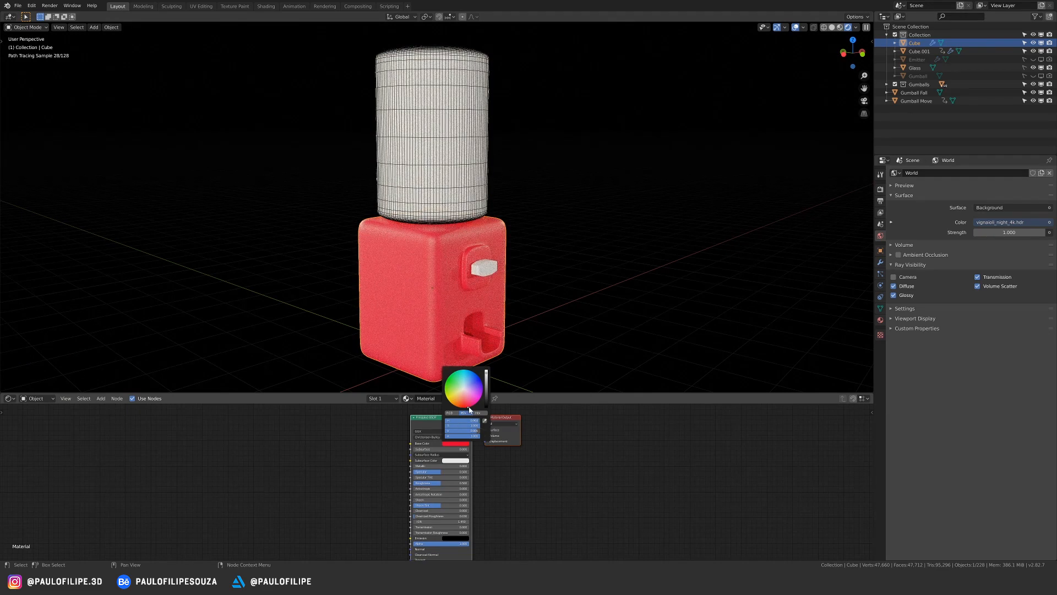
- Add a Noise Texture with Mapping and Texture Coordinate nodes to the red material, leaving space before the Principled BSDF
click(283, 460)
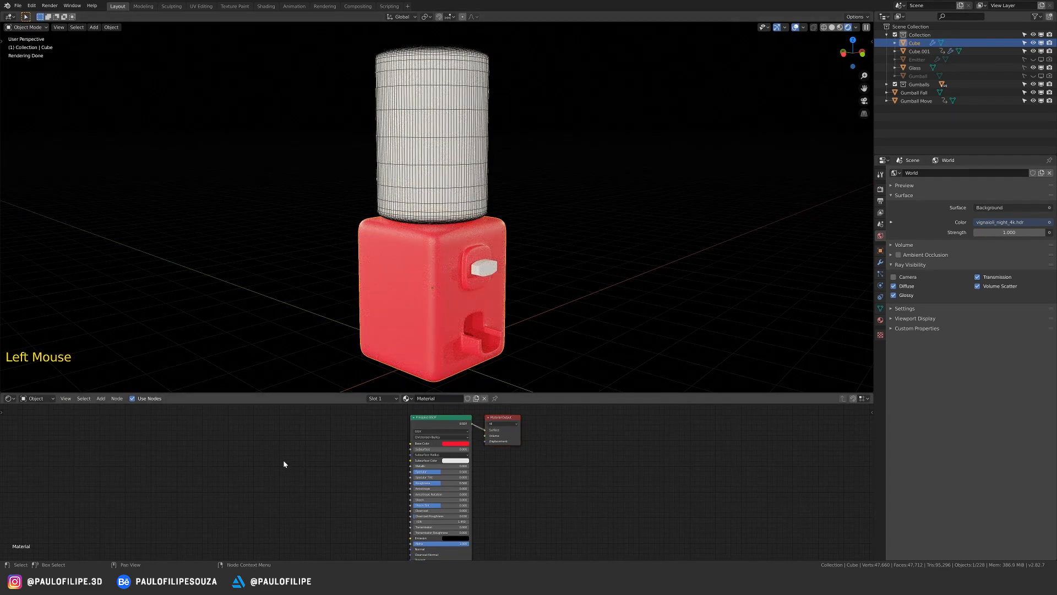
key(shift+a)
mouse_move(282, 462)
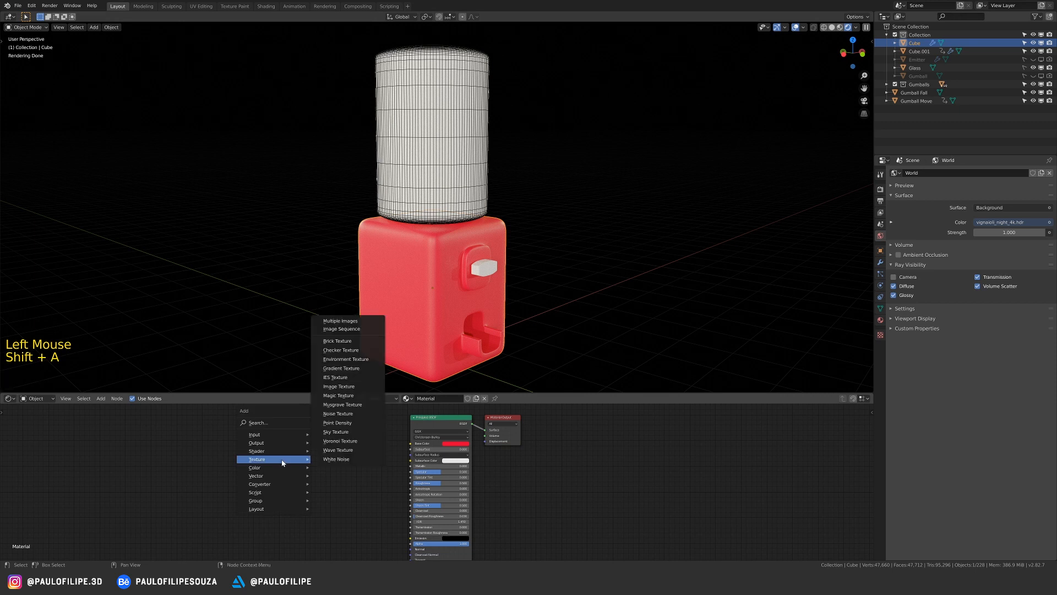
click(354, 416)
click(288, 425)
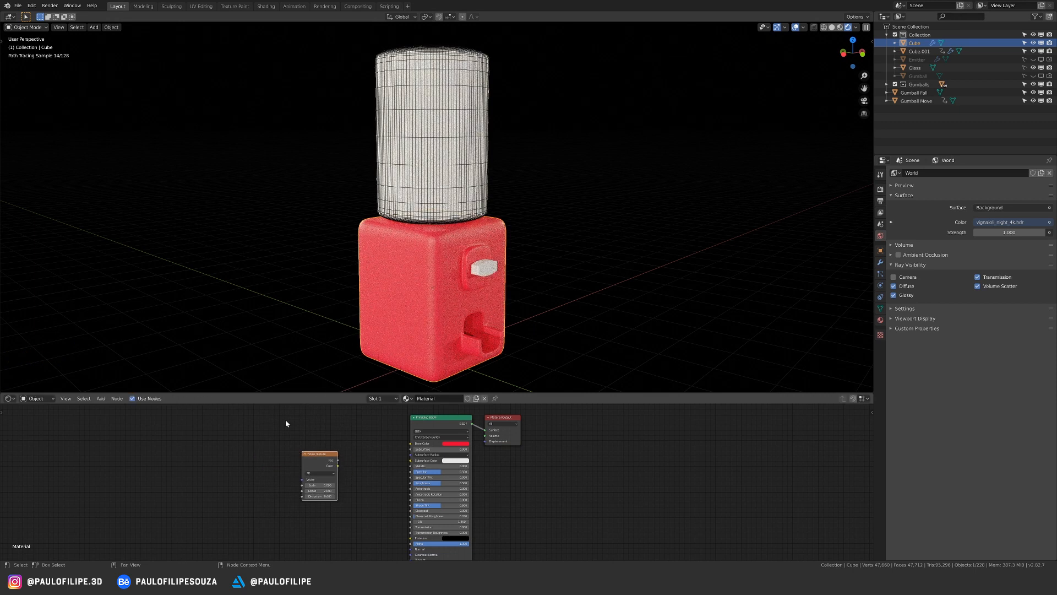
key(ctrl)
key(ctrl+t)
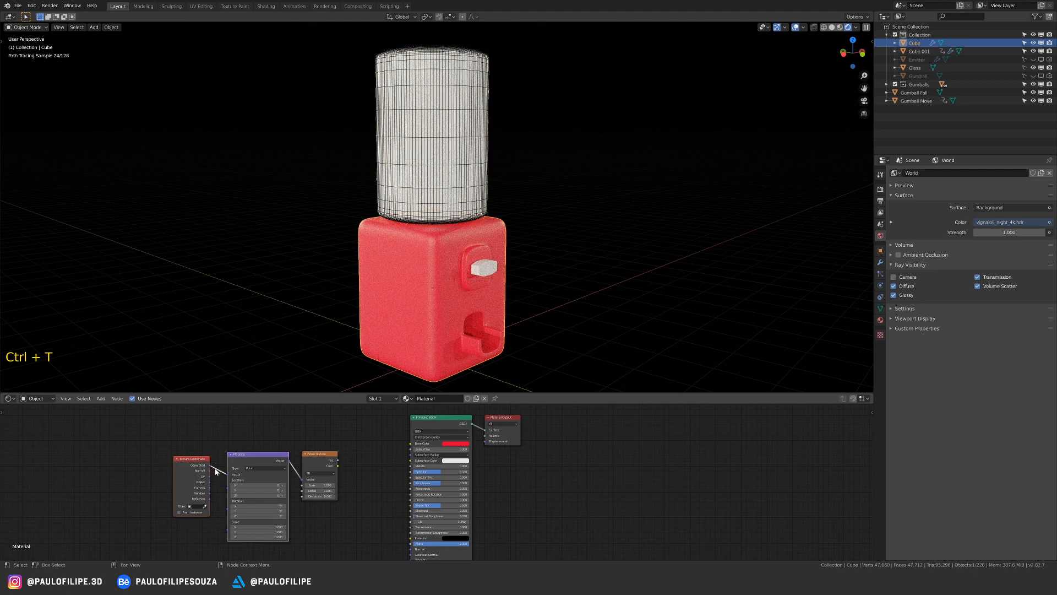
middle_drag(355, 460, 349, 451)
drag(316, 446, 245, 447)
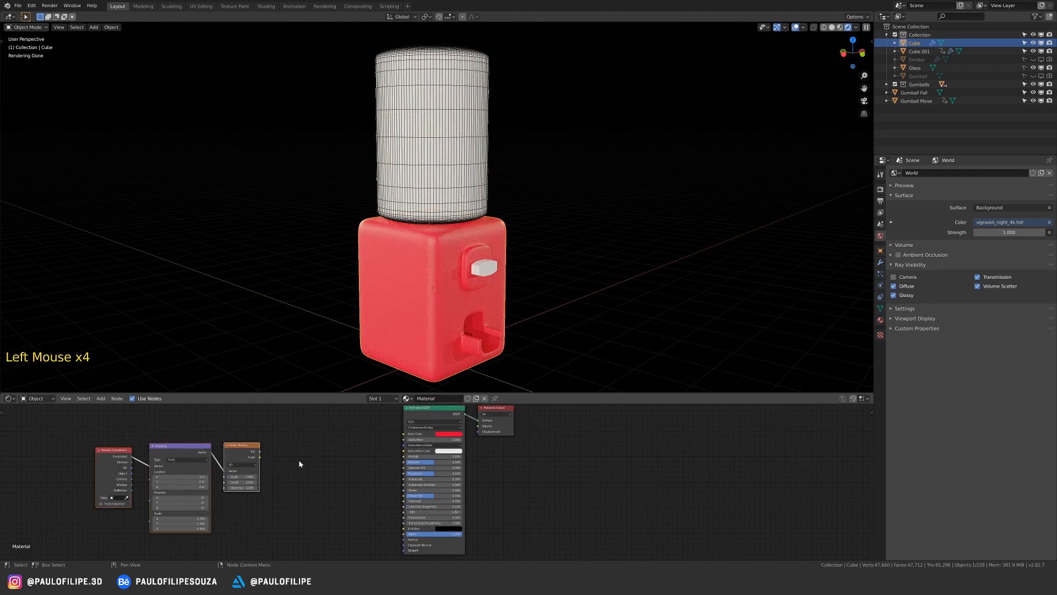
- Add a ColorRamp, feed it the Noise Texture's Fac and connect its Color to the Principled BSDF's Roughness
key(shift+a)
mouse_move(297, 481)
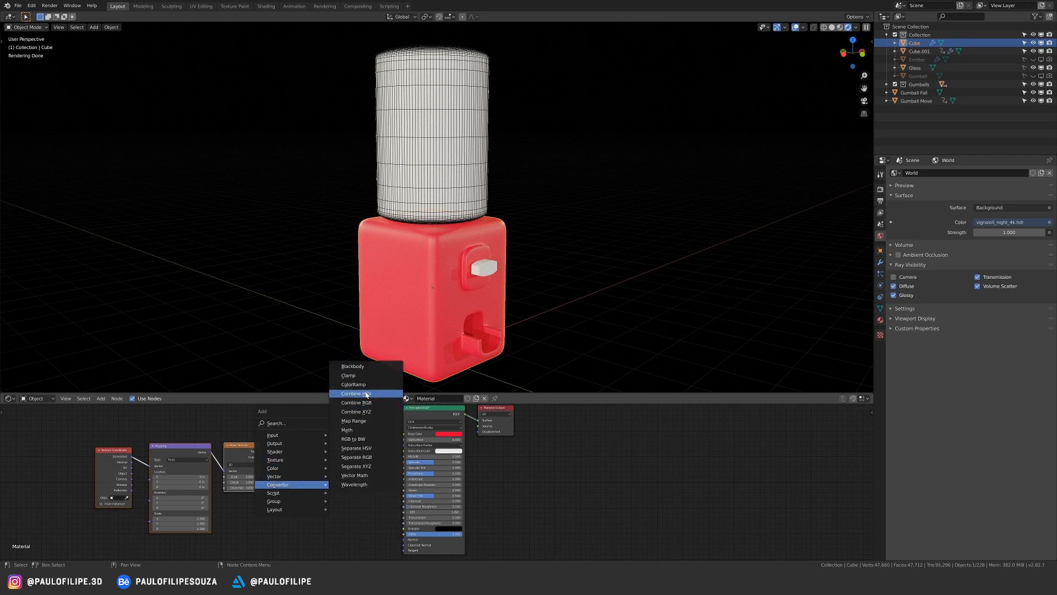
click(354, 392)
click(299, 450)
click(261, 453)
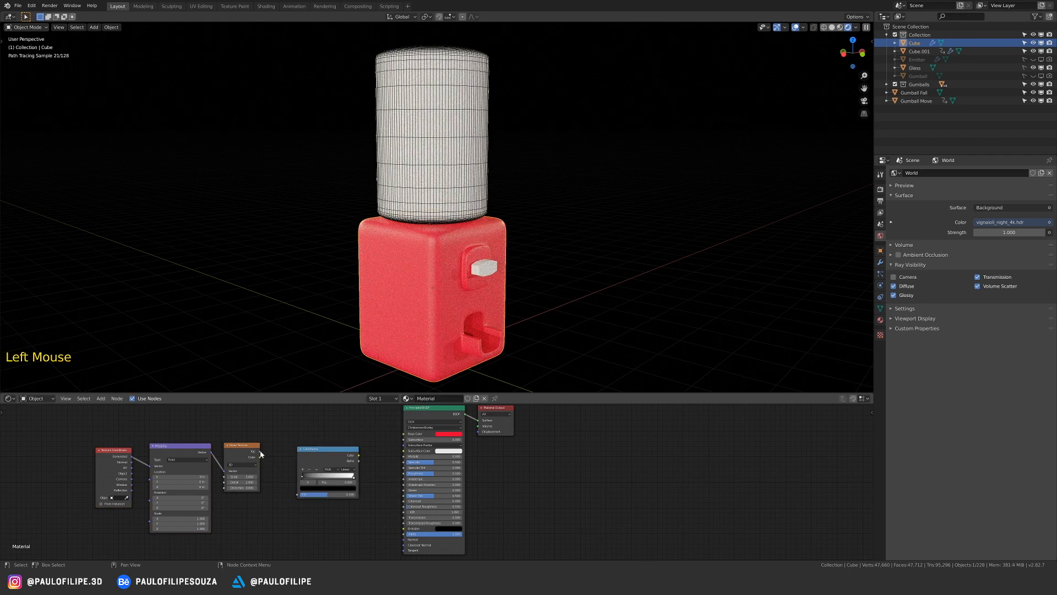
drag(304, 501, 297, 495)
drag(359, 456, 404, 473)
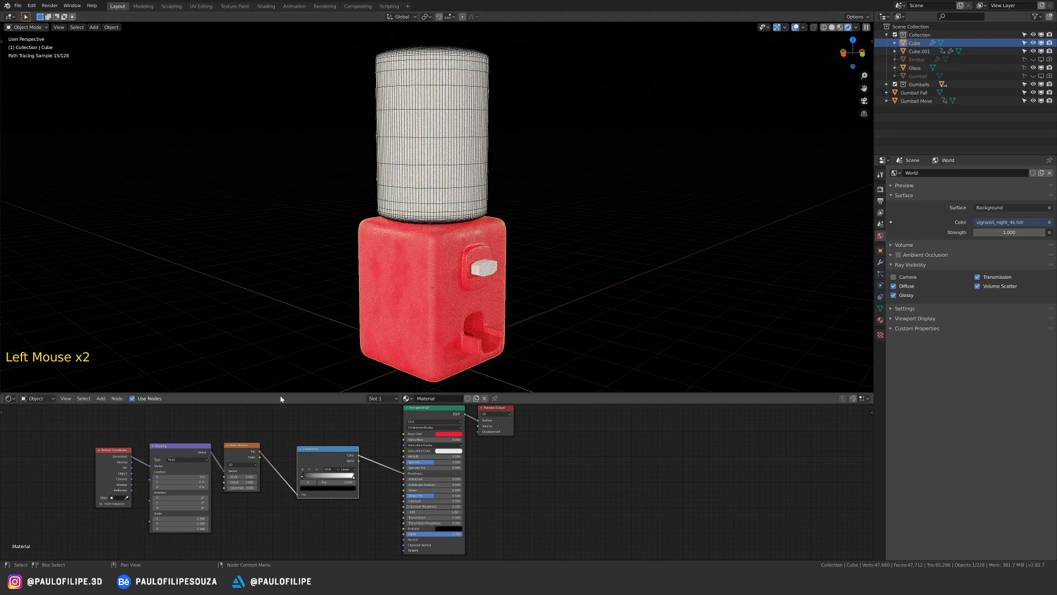
- Set the Noise Texture's Scale to 10
click(242, 476)
text(10)
key(Return)
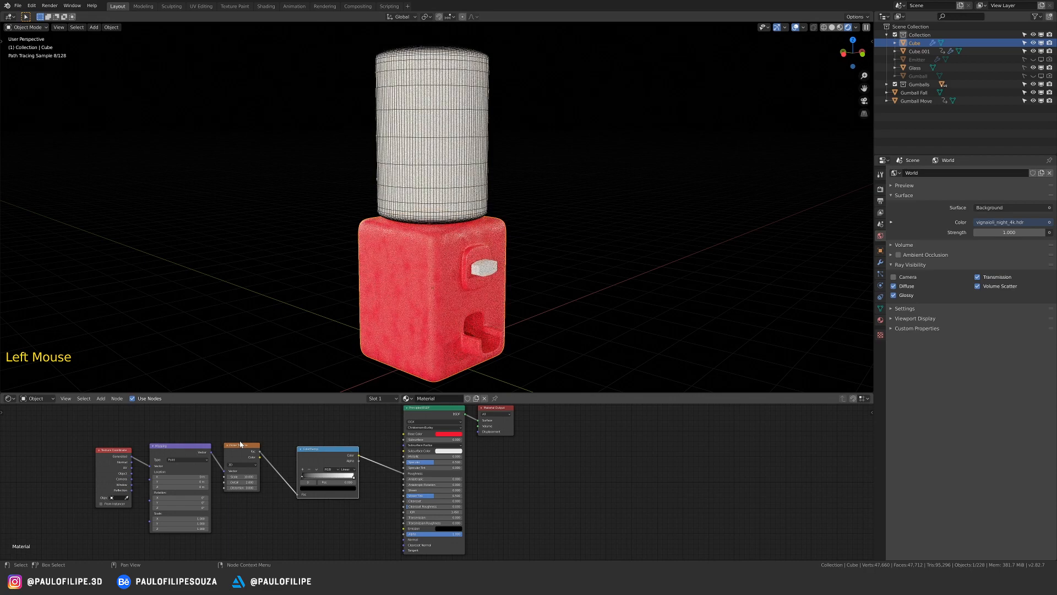
middle_drag(335, 465, 321, 471)
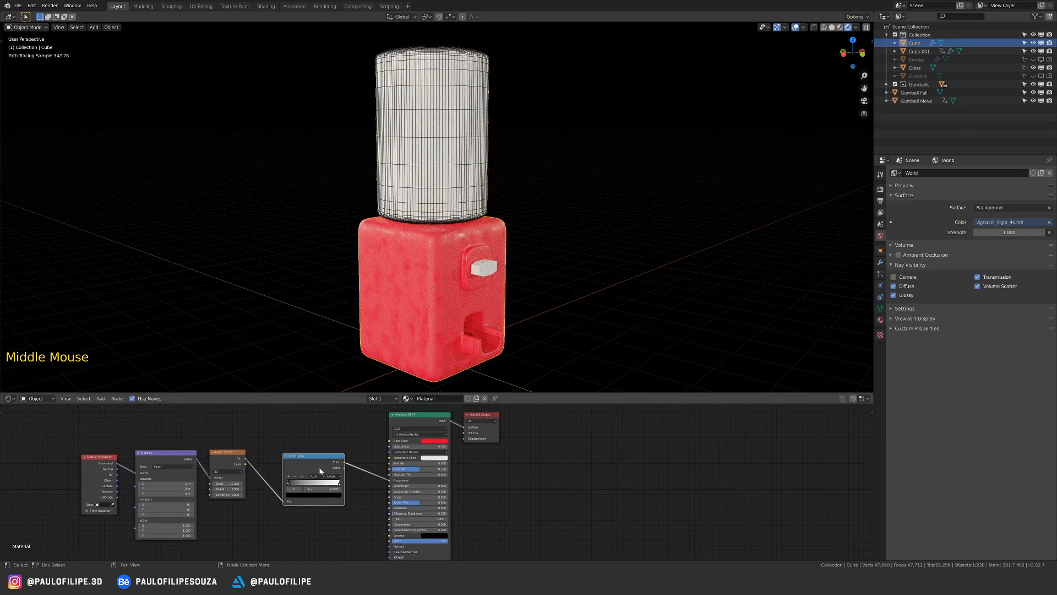
- Adjust the roughness ColorRamp by moving its black stop inward, darkening the white stop to dark grey and placing it near the black stop
drag(287, 483, 301, 487)
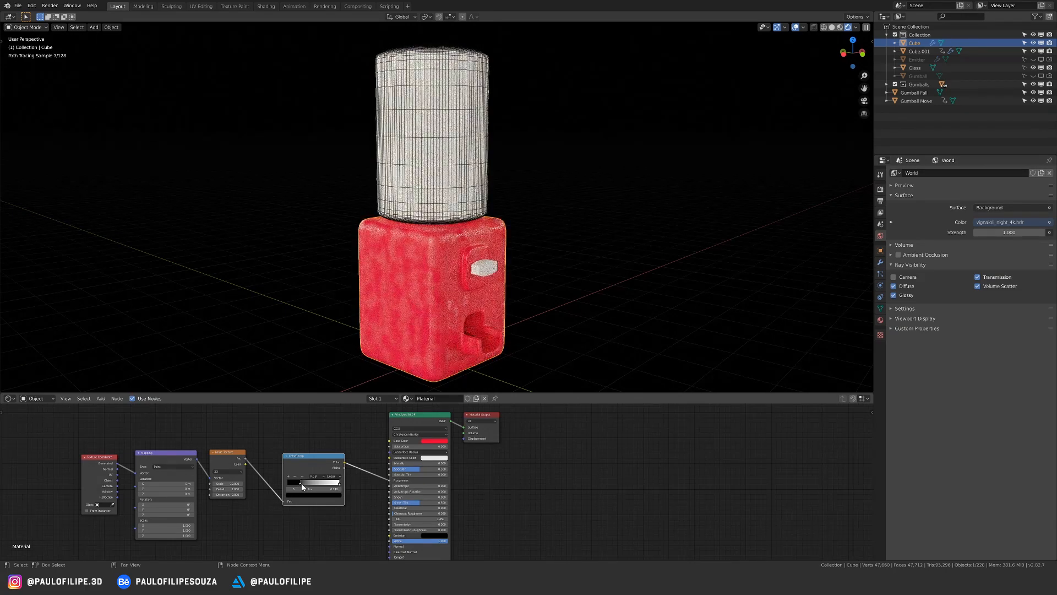
click(339, 485)
drag(340, 487, 344, 486)
click(339, 486)
click(333, 496)
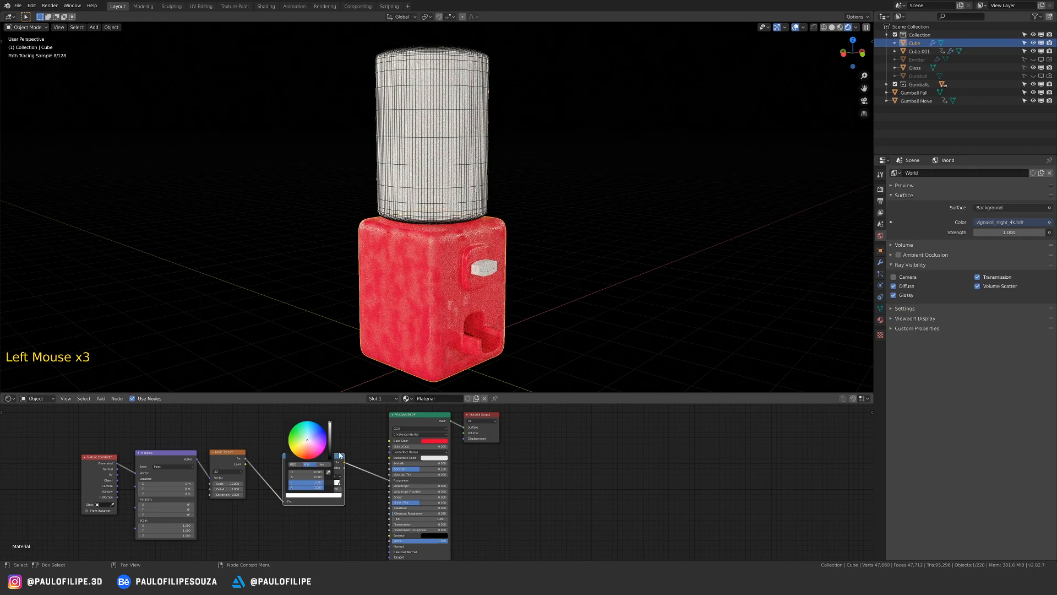
drag(331, 427, 330, 450)
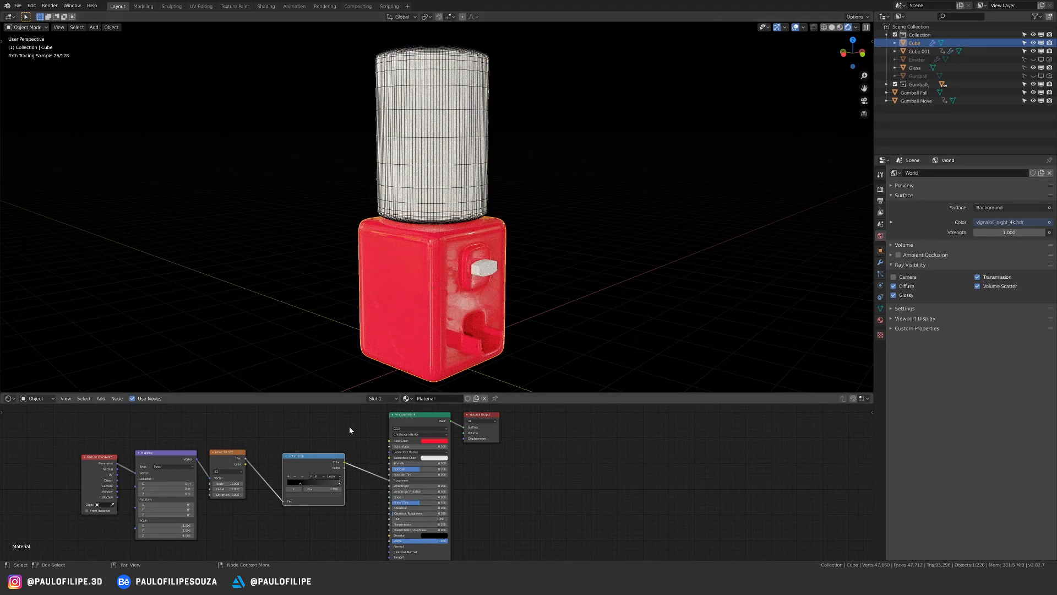
drag(340, 486, 312, 486)
- Examine the red body's reflections and roughness variation from several angles and distances
middle_drag(468, 341, 445, 351)
ctrl+middle_drag(445, 355, 449, 346)
shift+middle_drag(449, 347, 469, 298)
middle_drag(462, 319, 467, 306)
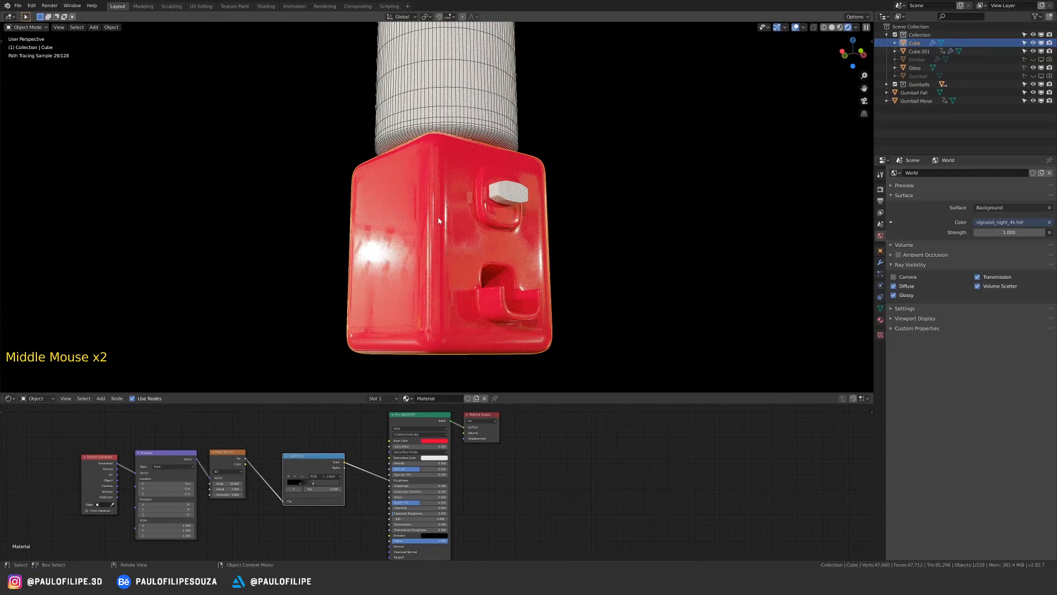
middle_drag(454, 296, 449, 293)
ctrl+middle_drag(449, 293, 444, 289)
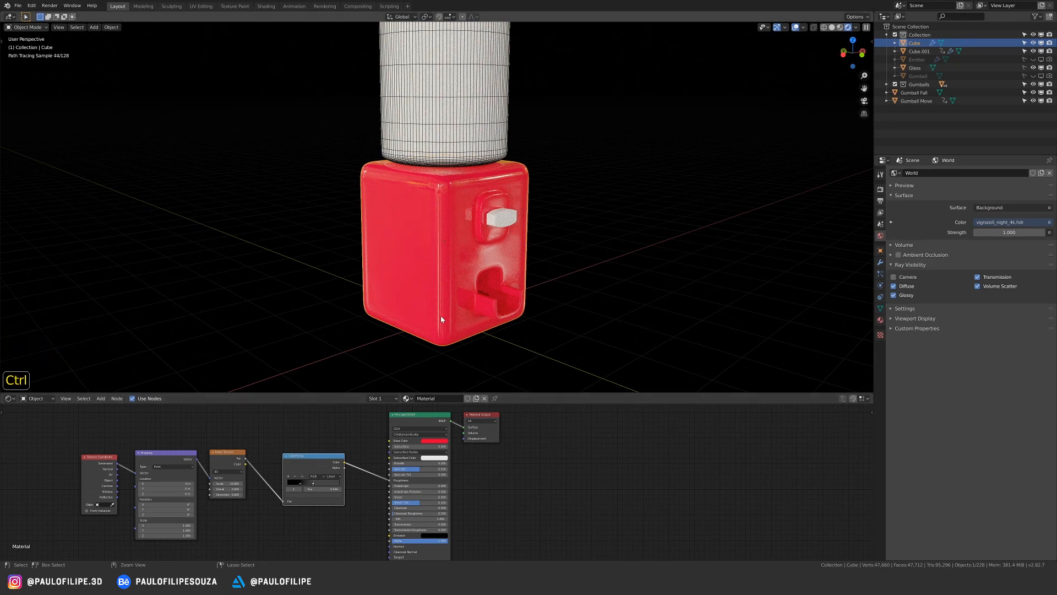
ctrl+middle_drag(441, 318, 441, 315)
ctrl+middle_drag(441, 315, 433, 306)
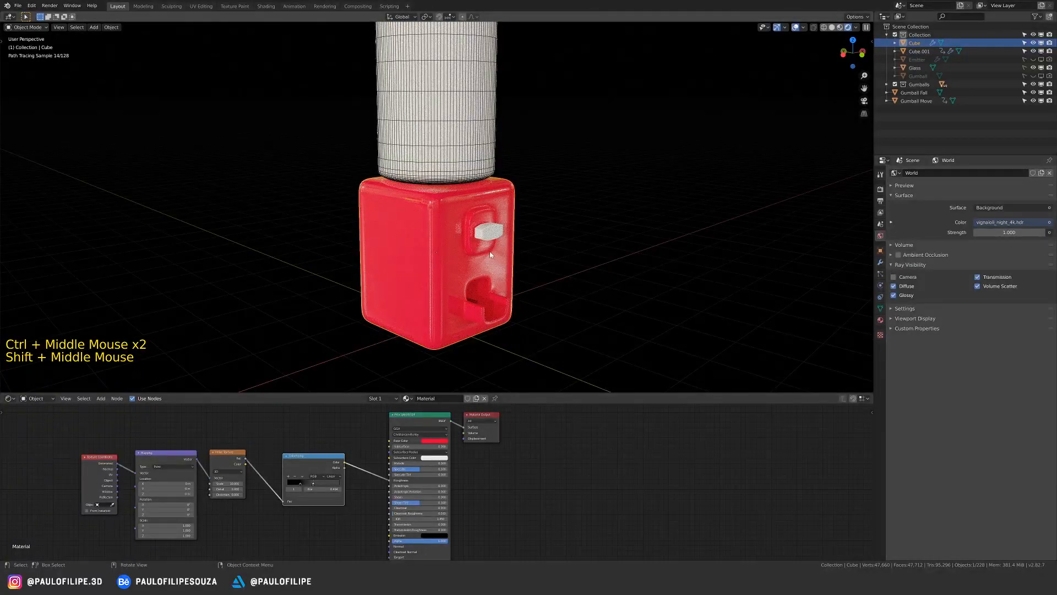
- Rename the machine body's red material to "Glossy Red"
click(881, 320)
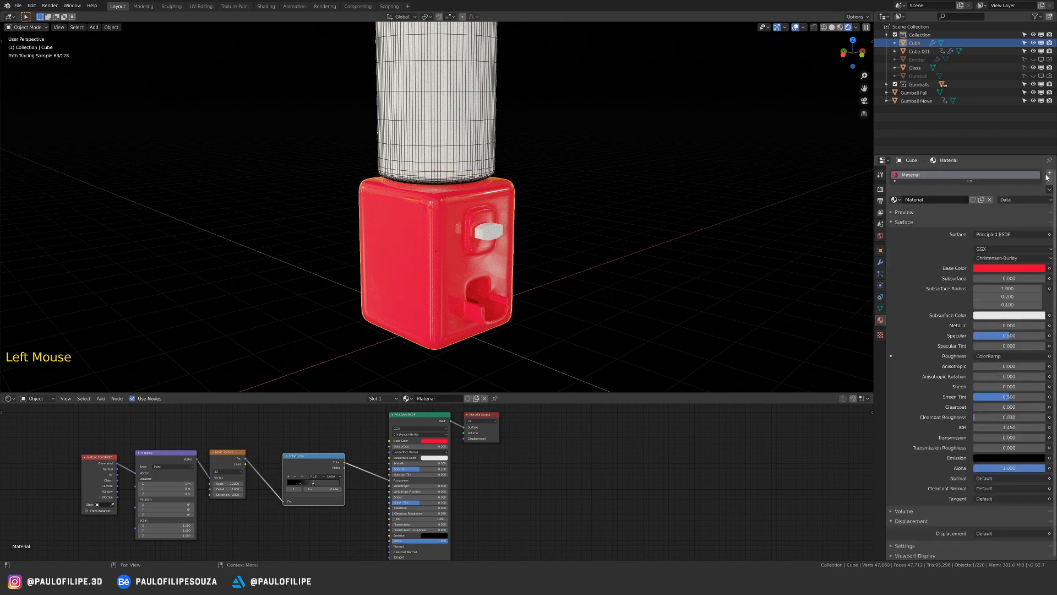
triple_click(907, 175)
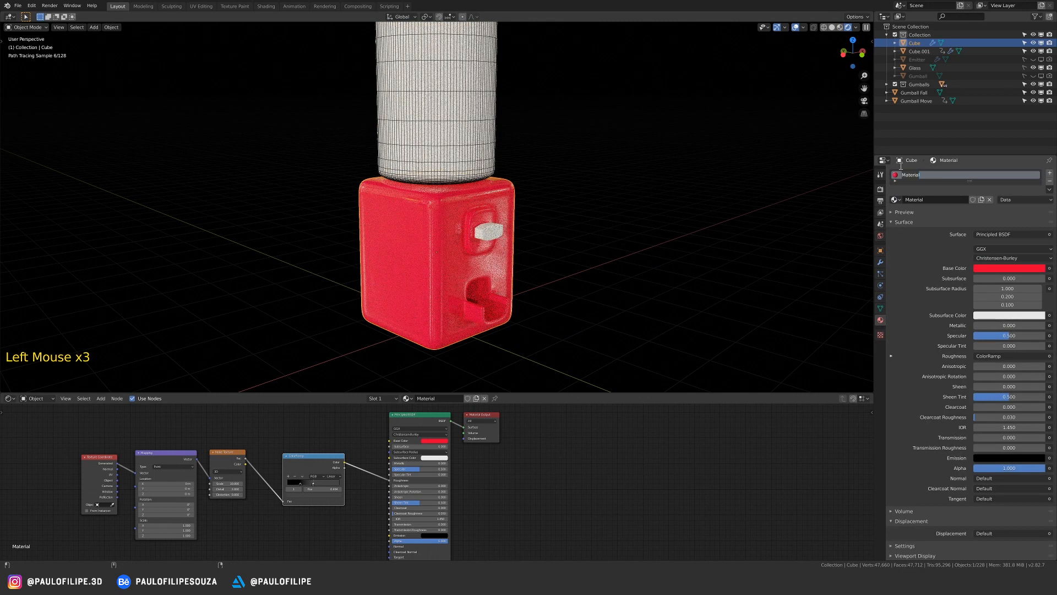
text(Red Gl)
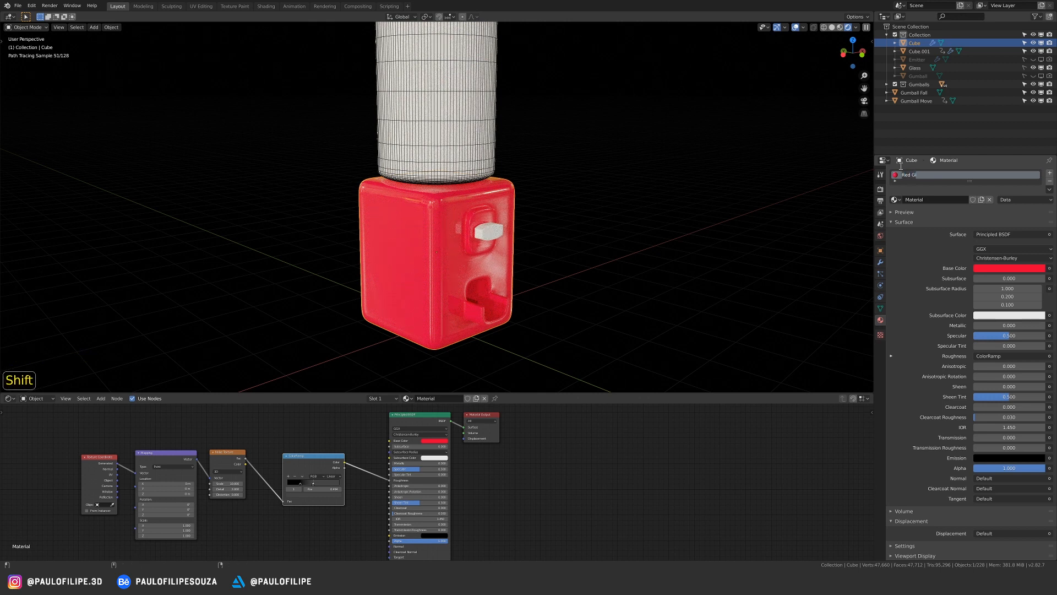
key(ctrl+a)
text(Glossy Red)
key(Return)
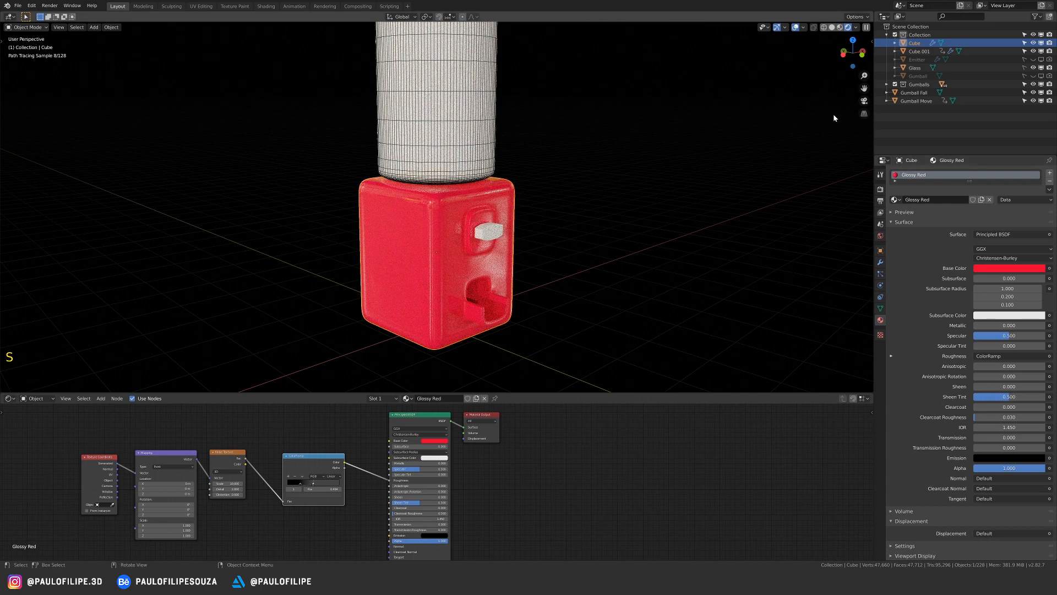
- Add a second material slot to the body with a new material named "Chrome" and set its Base Color to pure white
click(1050, 176)
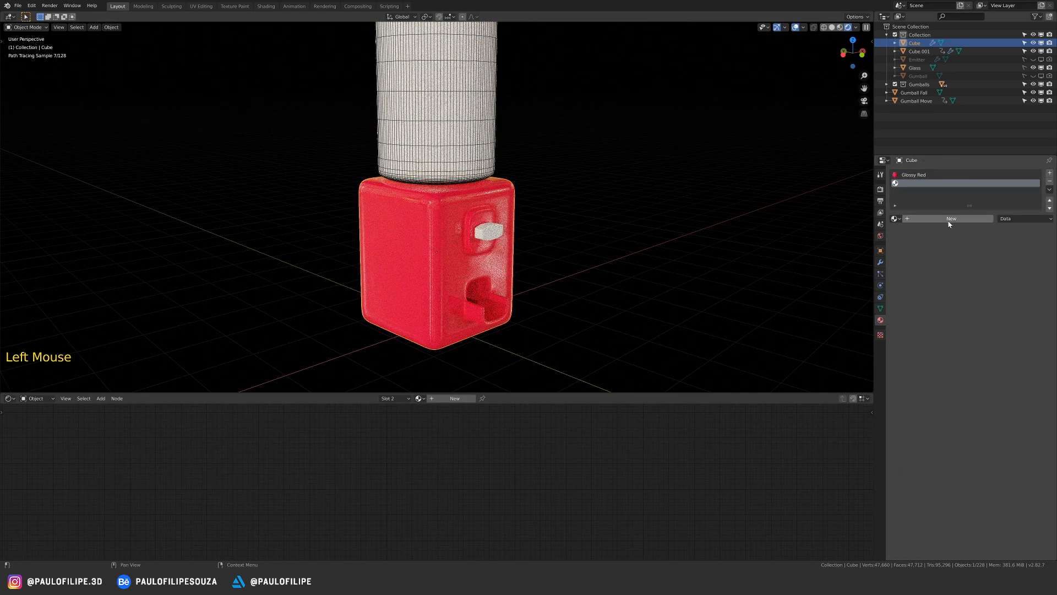
click(950, 219)
double_click(915, 183)
text(Chrome)
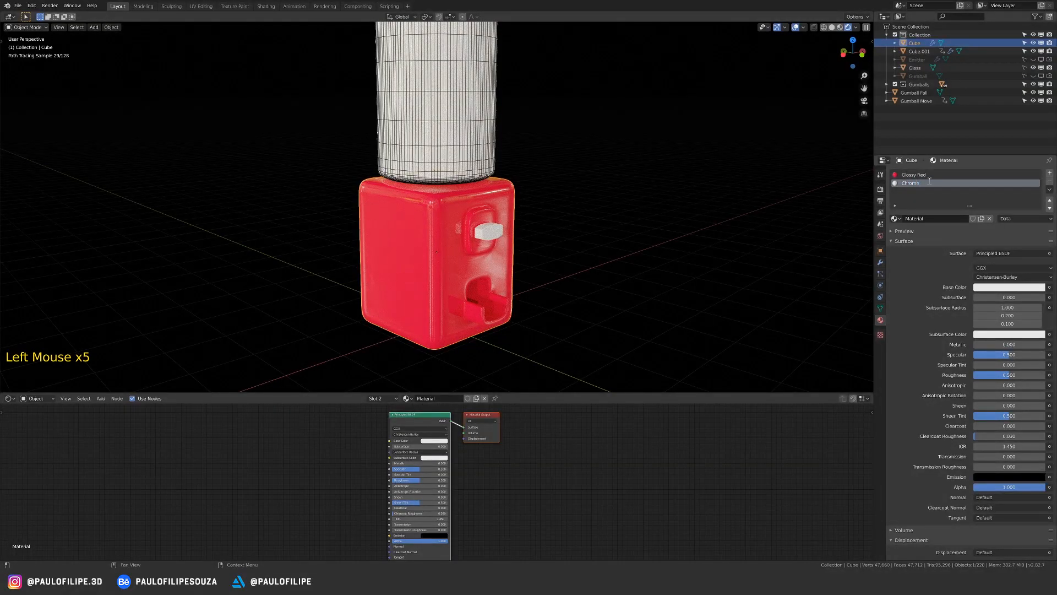
key(Return)
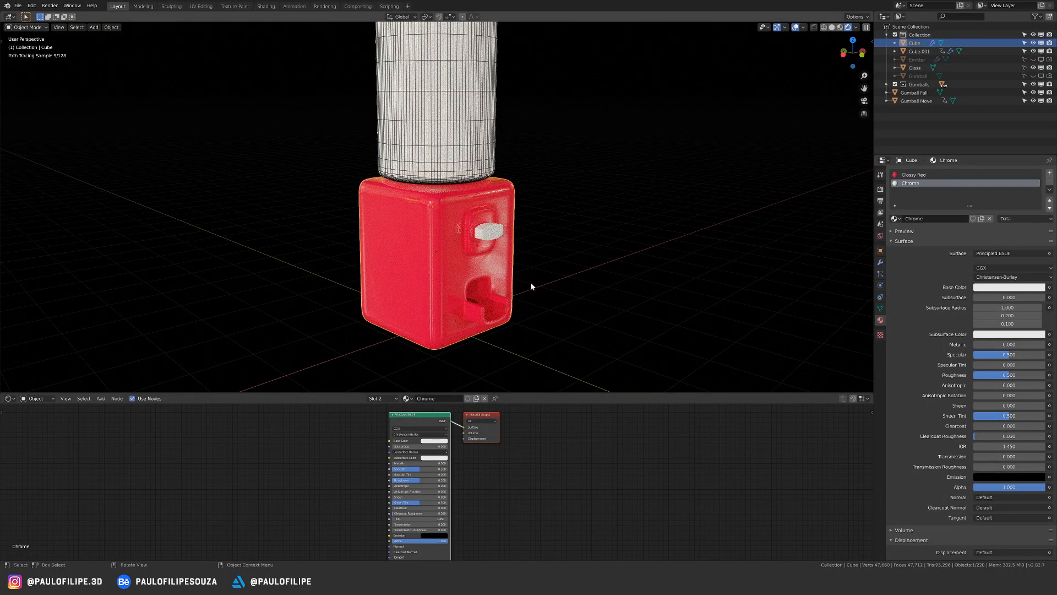
click(441, 443)
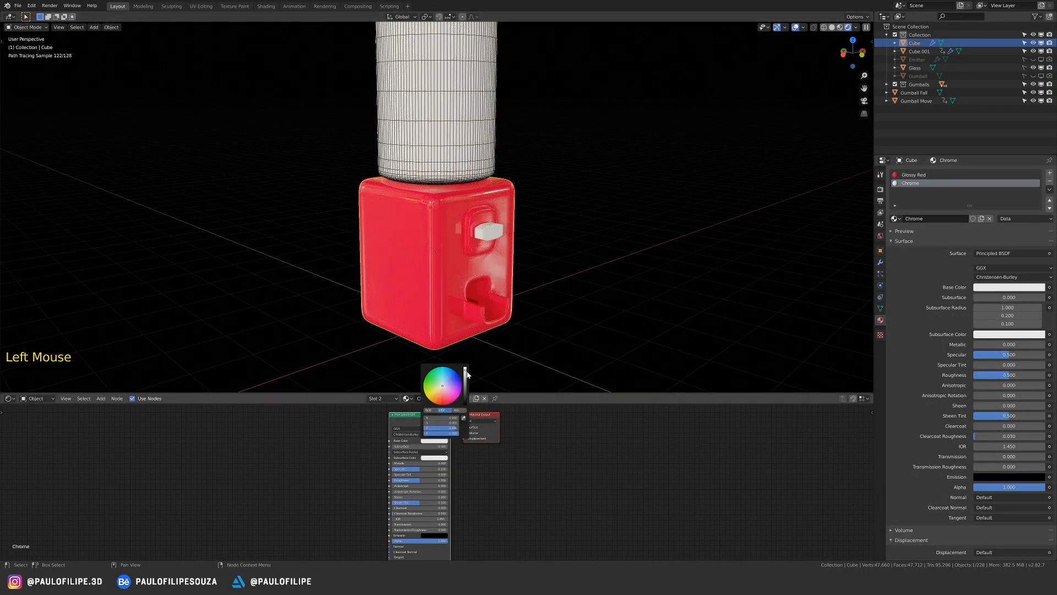
click(443, 386)
- Add a Noise Texture with Mapping and Texture Coordinate nodes to the Chrome material
key(shift+a)
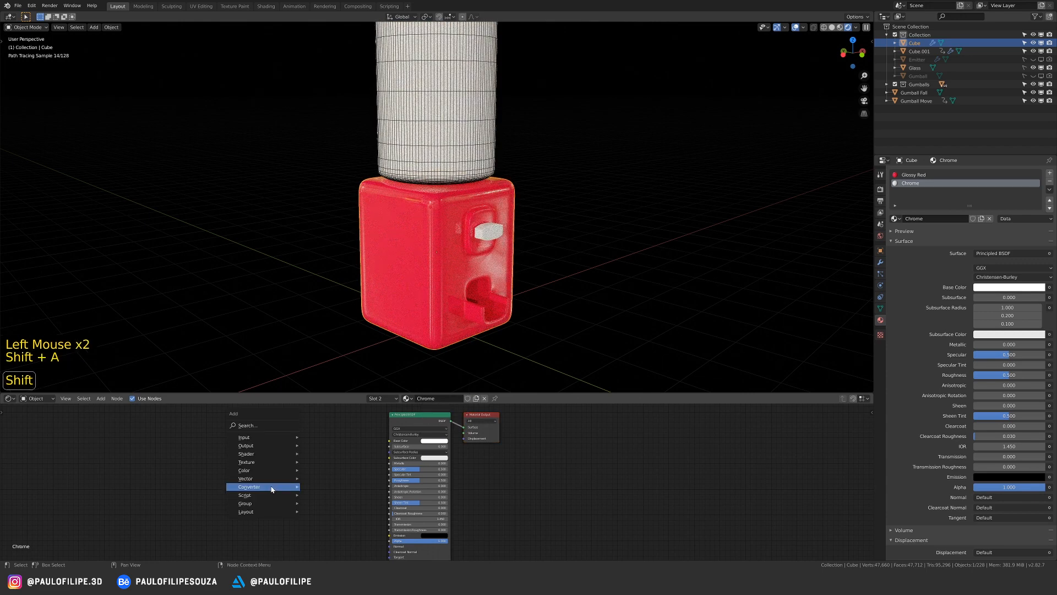
mouse_move(273, 461)
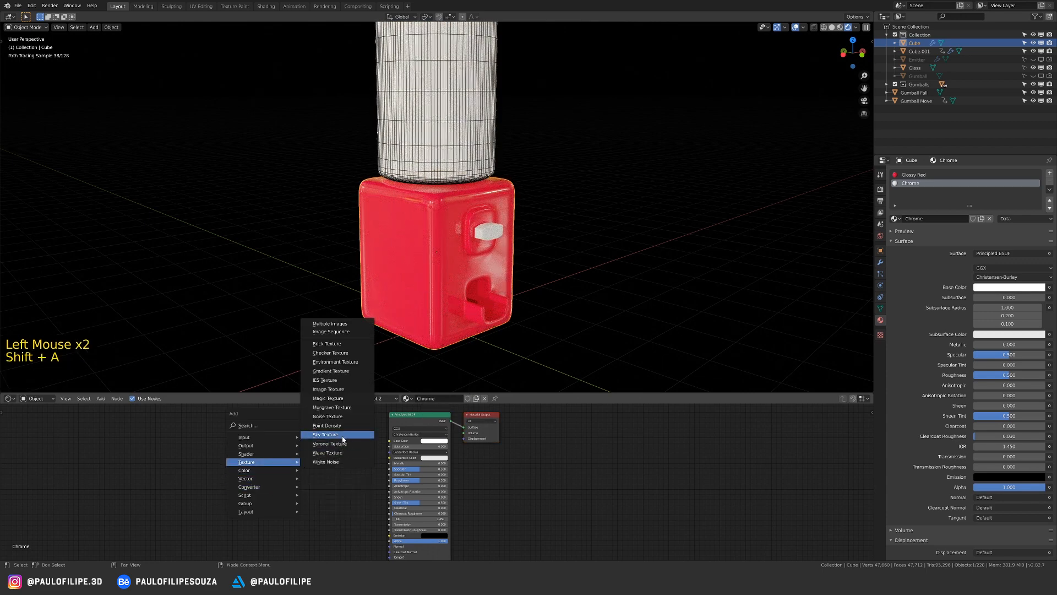
click(338, 417)
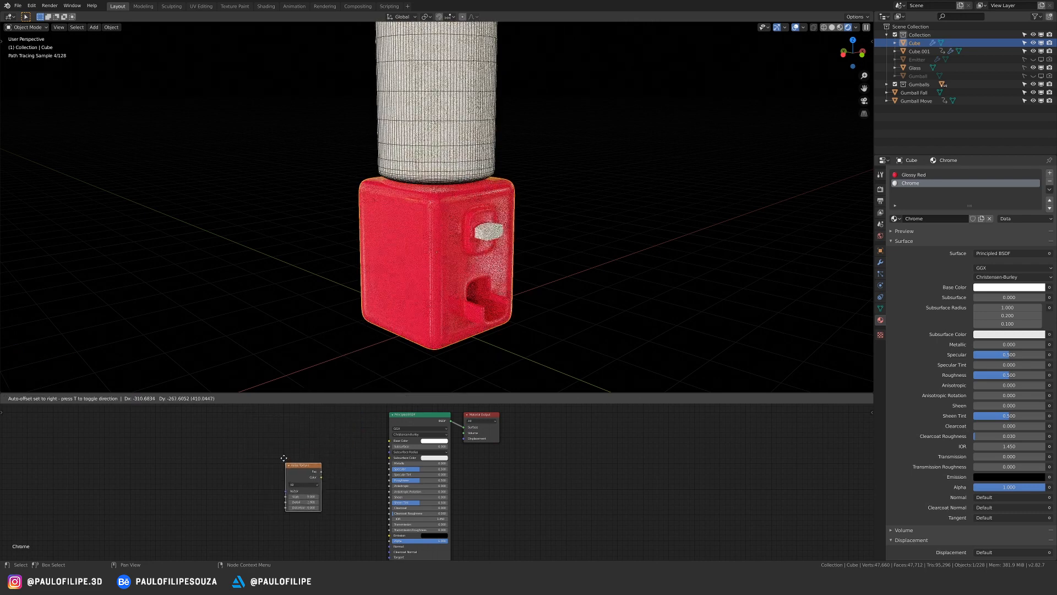
key(ctrl+t)
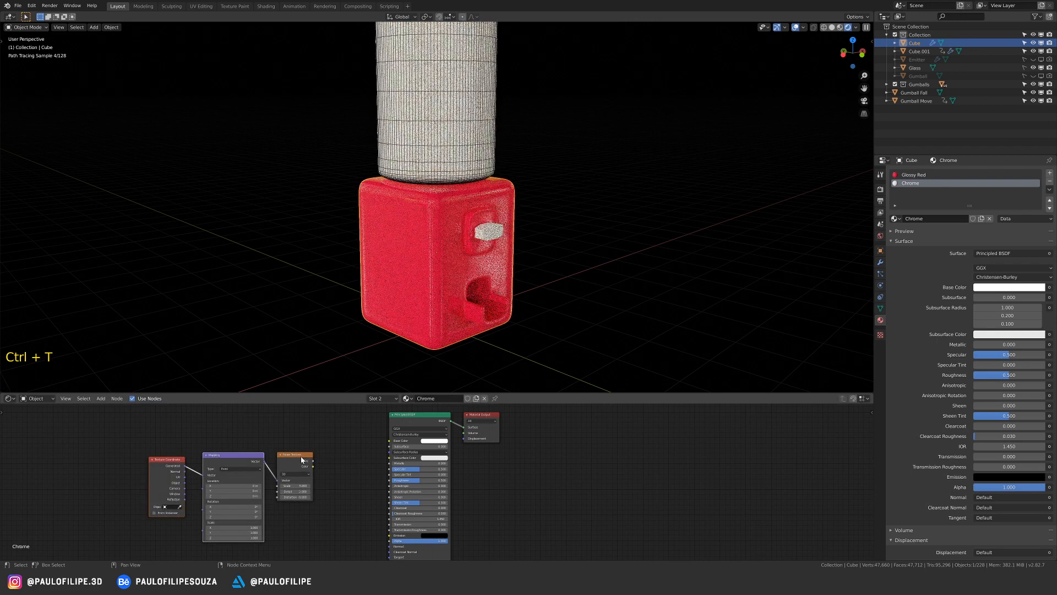
- Add a ColorRamp to the Chrome material, feed it the Noise Texture's Fac and connect its Color to the Principled BSDF's Roughness
key(shift+a)
mouse_move(334, 502)
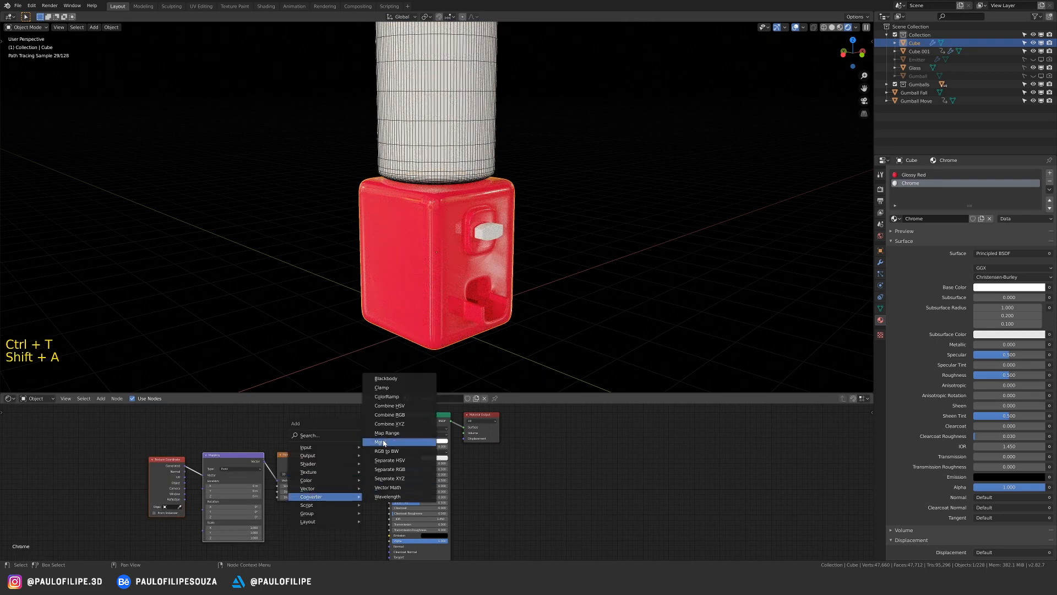
click(386, 396)
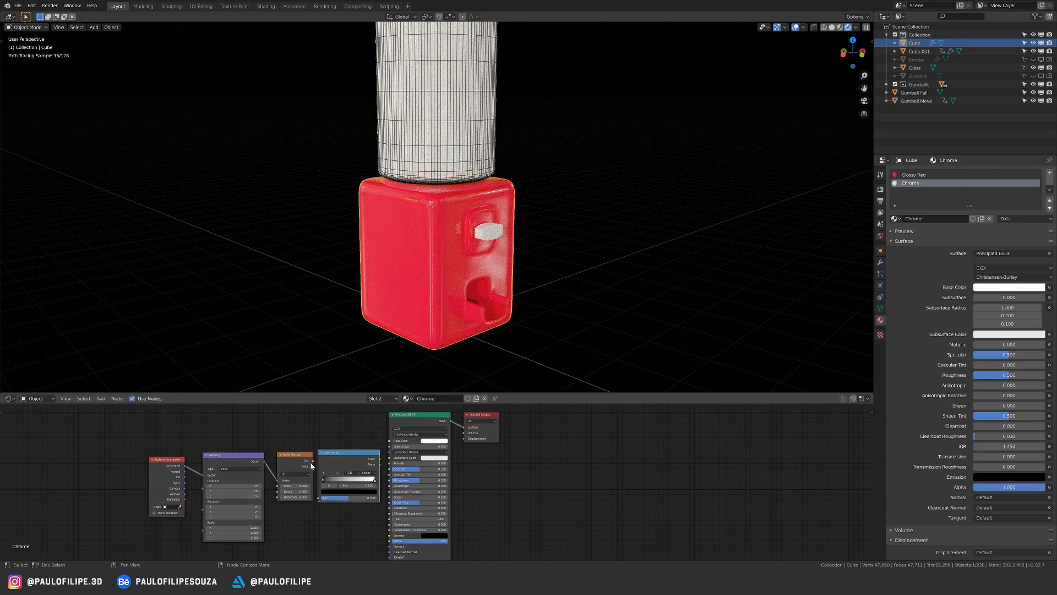
drag(113, 429, 347, 474)
drag(350, 458, 390, 481)
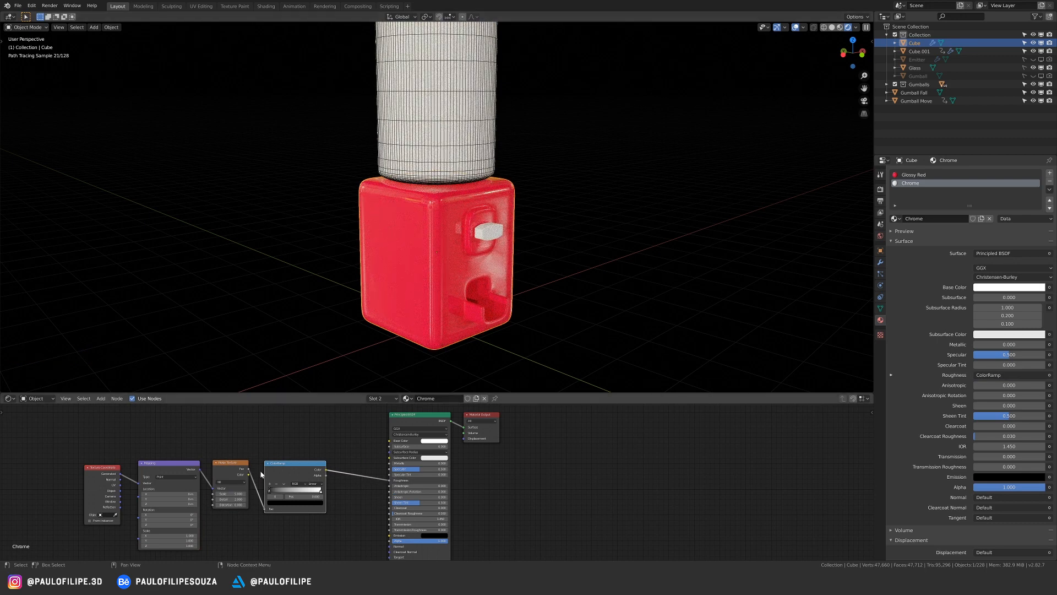
- Edit the body's mesh in face selection mode and select the face loop around its upper edge
ctrl+middle_drag(439, 281, 425, 230)
key(Tab)
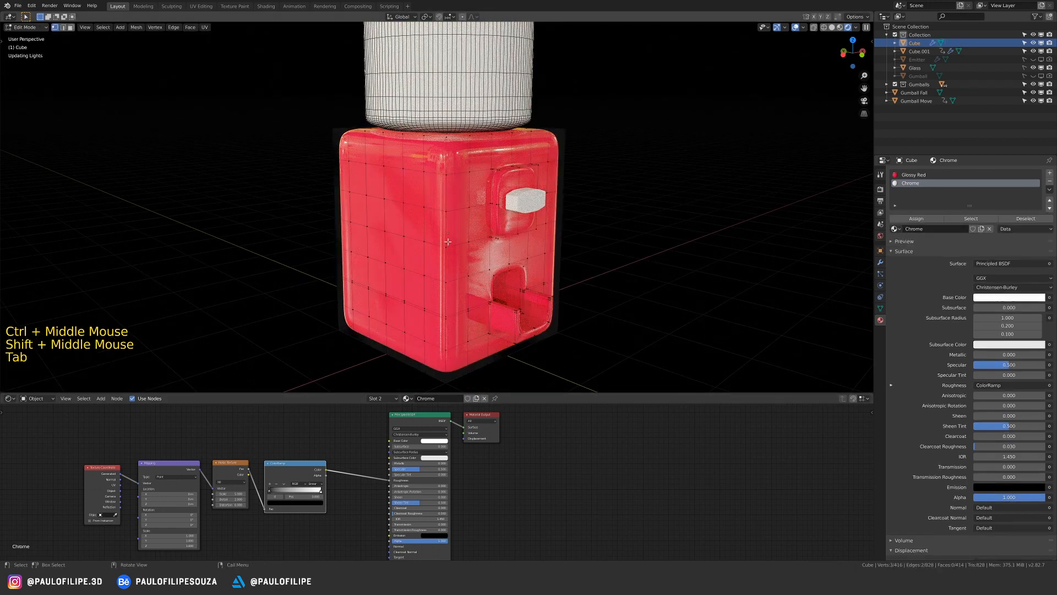
key(3)
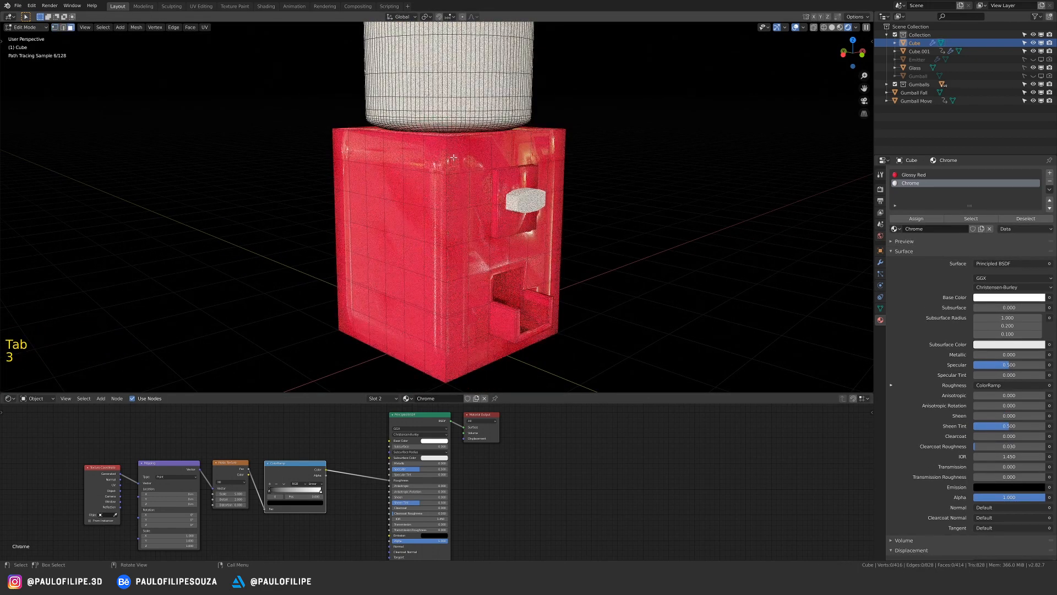
alt+click(445, 154)
middle_drag(444, 153, 447, 195)
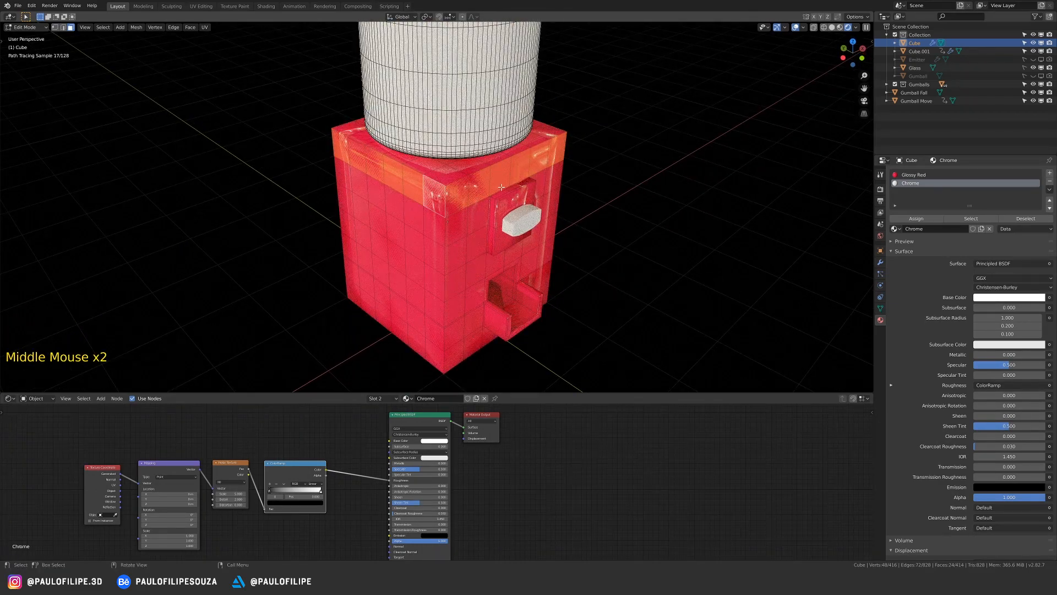
- Switch the viewport to solid shading and hide the Glass object and the Gumballs collection to expose the body's top
key(z)
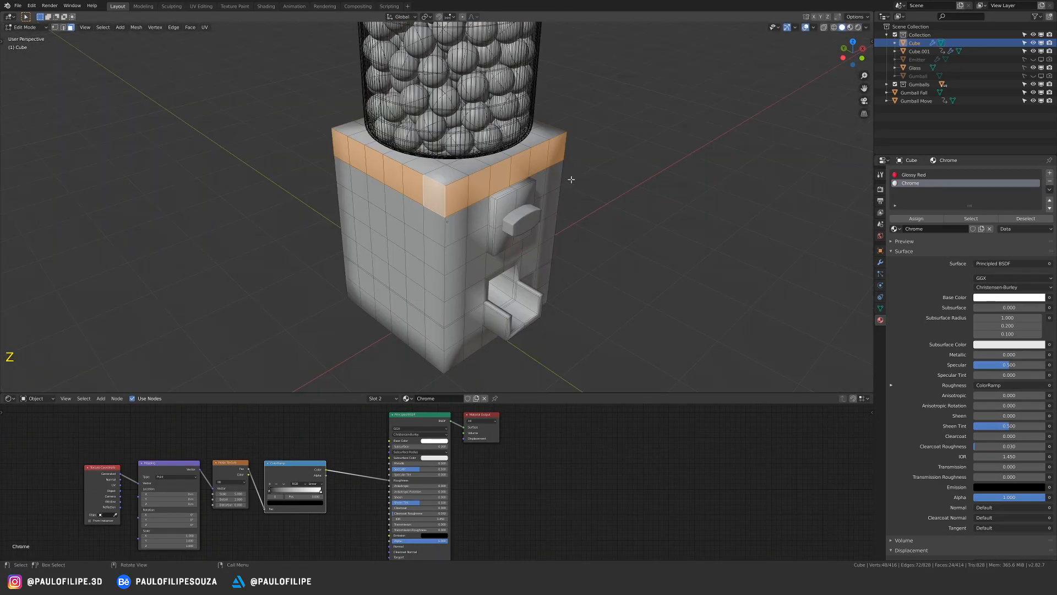
click(1034, 68)
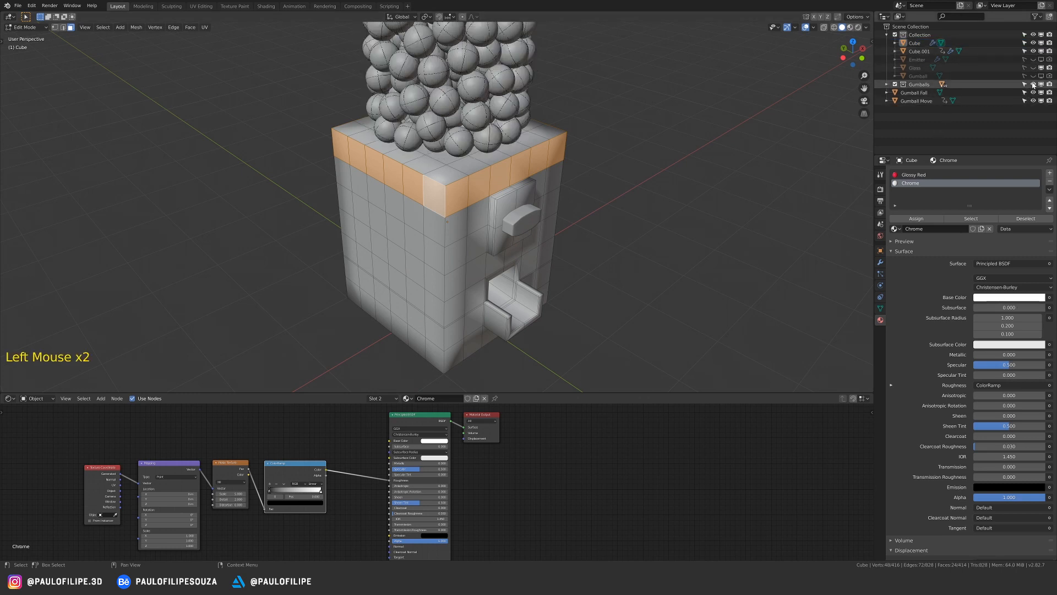
click(1034, 84)
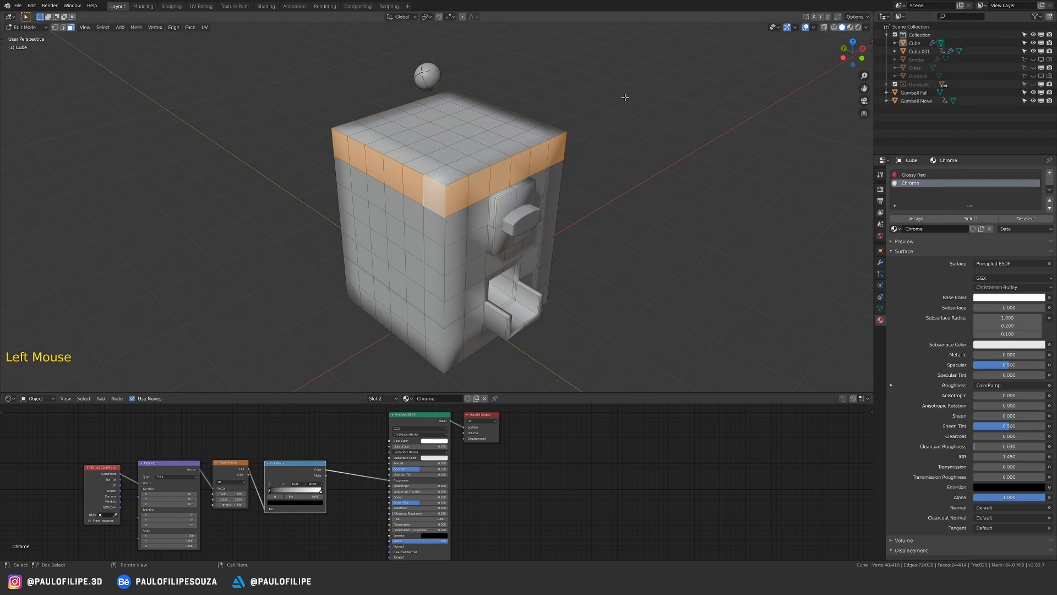
- Select the centre faces on the body's top, grow the selection four times to include the upper edge band, and assign Chrome to it
click(447, 130)
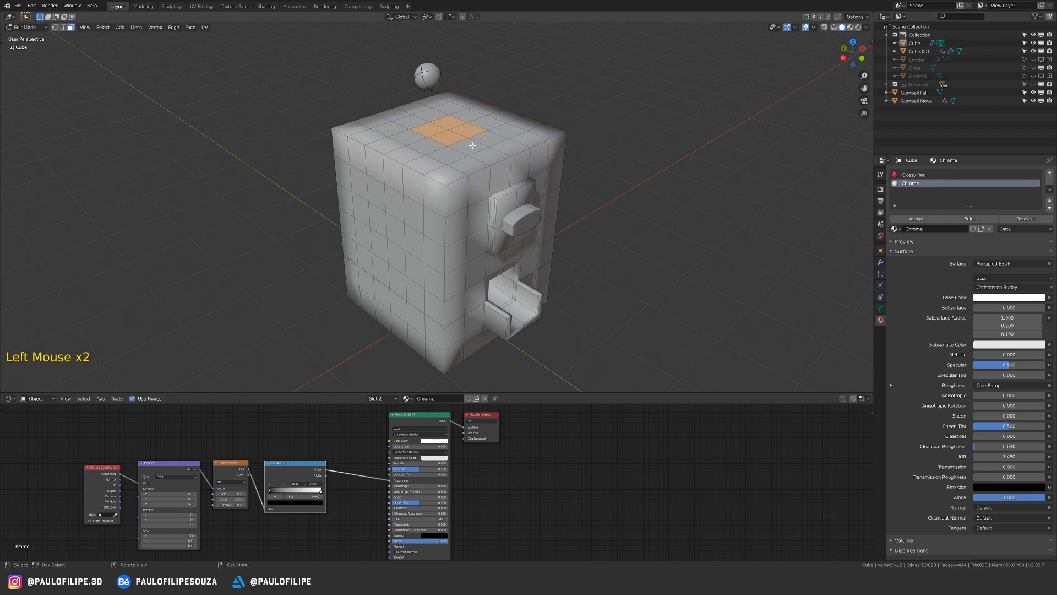
middle_drag(448, 130, 470, 136)
key(ctrl+KP_Add)
key(ctrl+KP_Add)
key(ctrl+KP_Add)
key(ctrl+KP_Add)
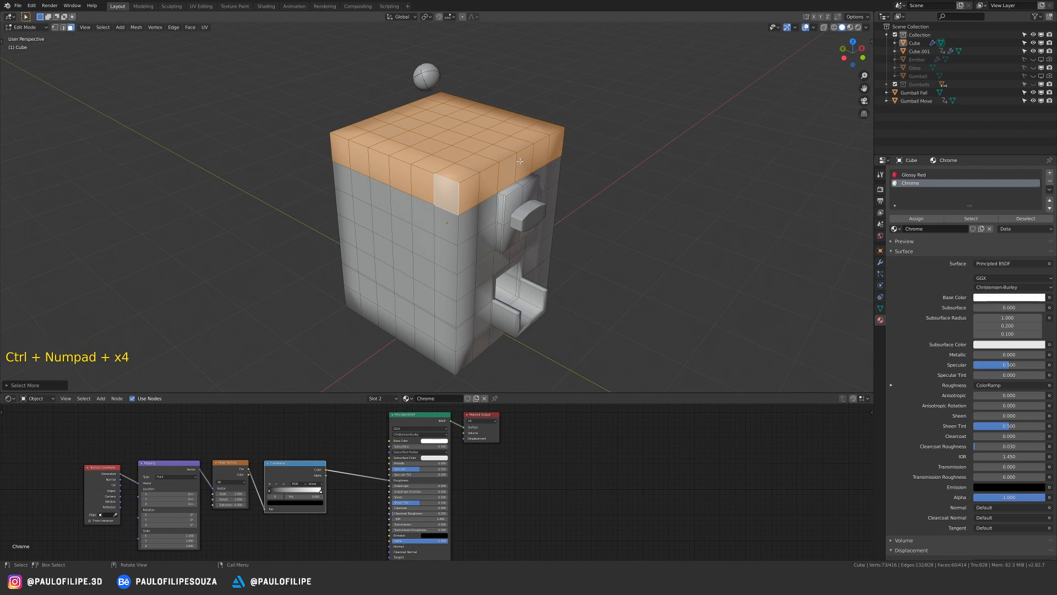
click(917, 219)
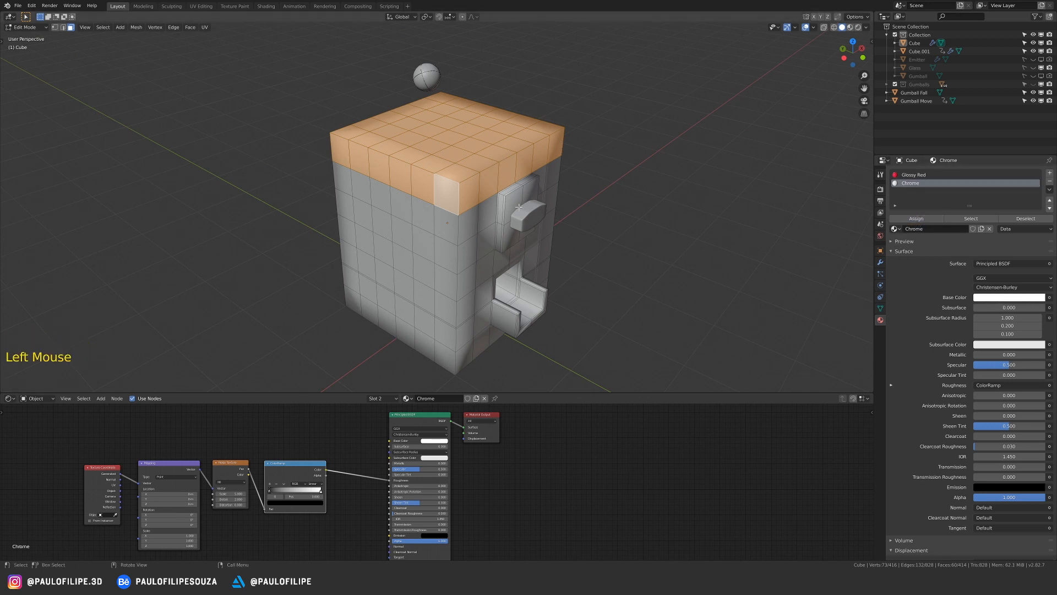
- Select the centre faces on the body's underside, grow the selection four times to include the lower edge band, and assign Chrome to it
middle_drag(525, 225, 531, 135)
shift+middle_drag(502, 264, 501, 167)
middle_drag(468, 237, 438, 193)
drag(438, 193, 461, 213)
key(ctrl+KP_Add)
key(ctrl+KP_Add)
key(ctrl+KP_Add)
key(ctrl+KP_Add)
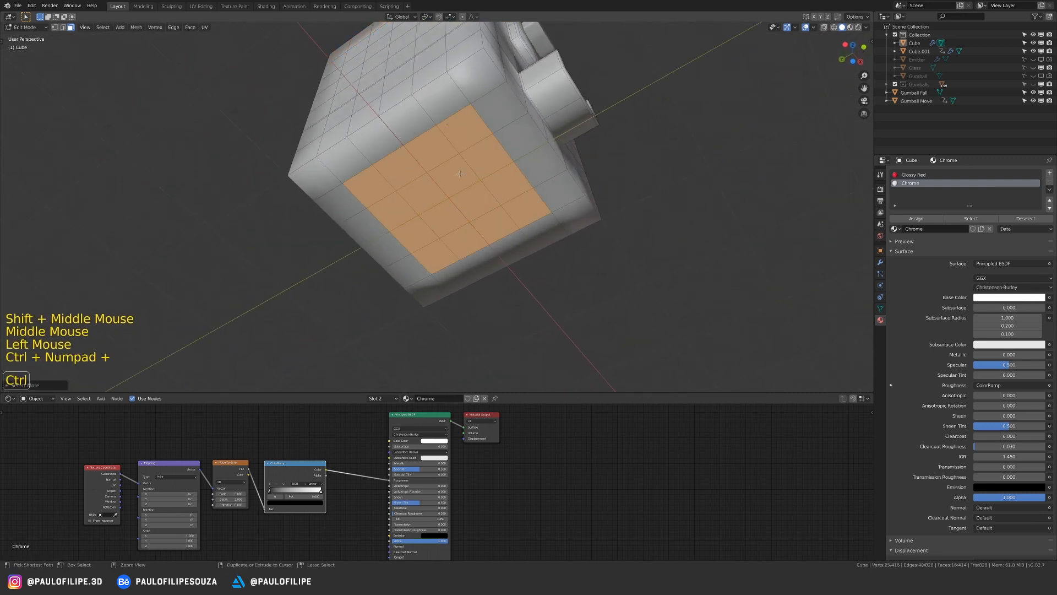
middle_drag(459, 173, 545, 232)
middle_drag(545, 231, 516, 203)
click(520, 213)
key(Tab)
key(Tab)
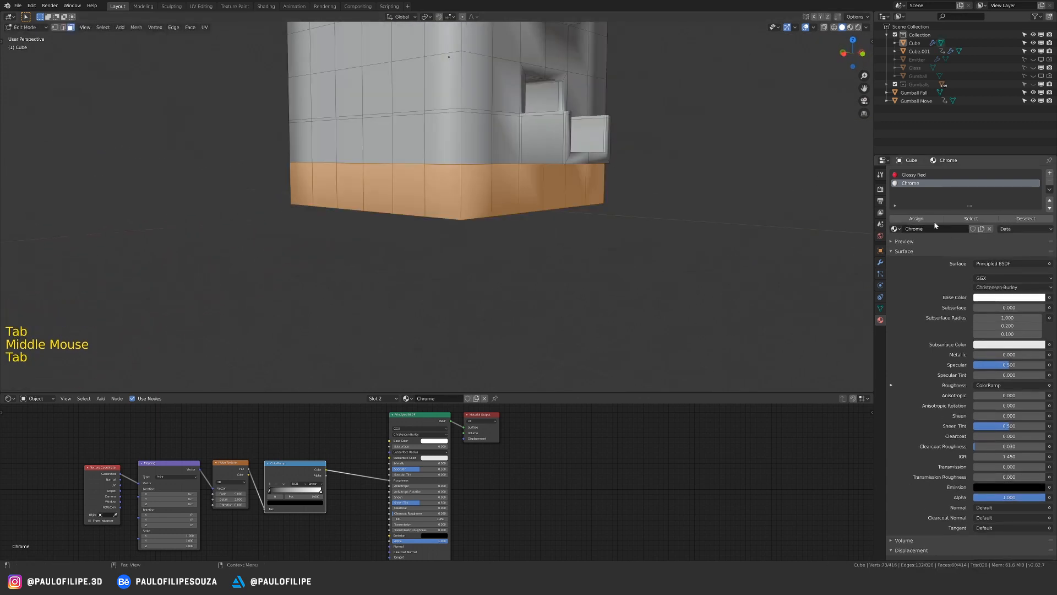
click(930, 220)
- Return to Object Mode with rendered shading and set the Chrome material's Metallic to 1.000
key(Tab)
ctrl+middle_drag(482, 124, 478, 179)
shift+middle_drag(475, 171, 479, 256)
key(z)
click(494, 203)
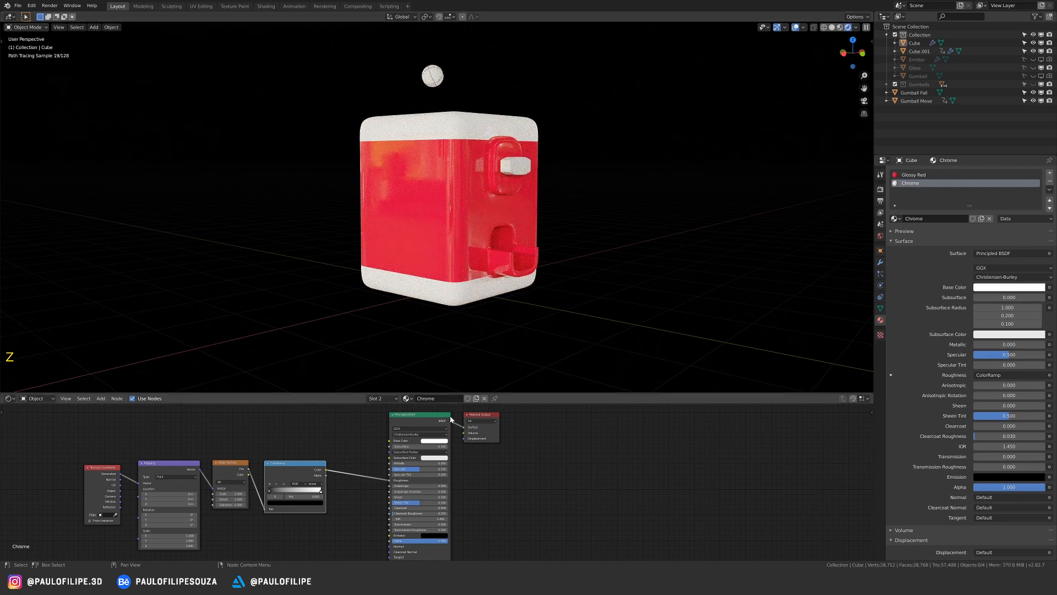
click(428, 419)
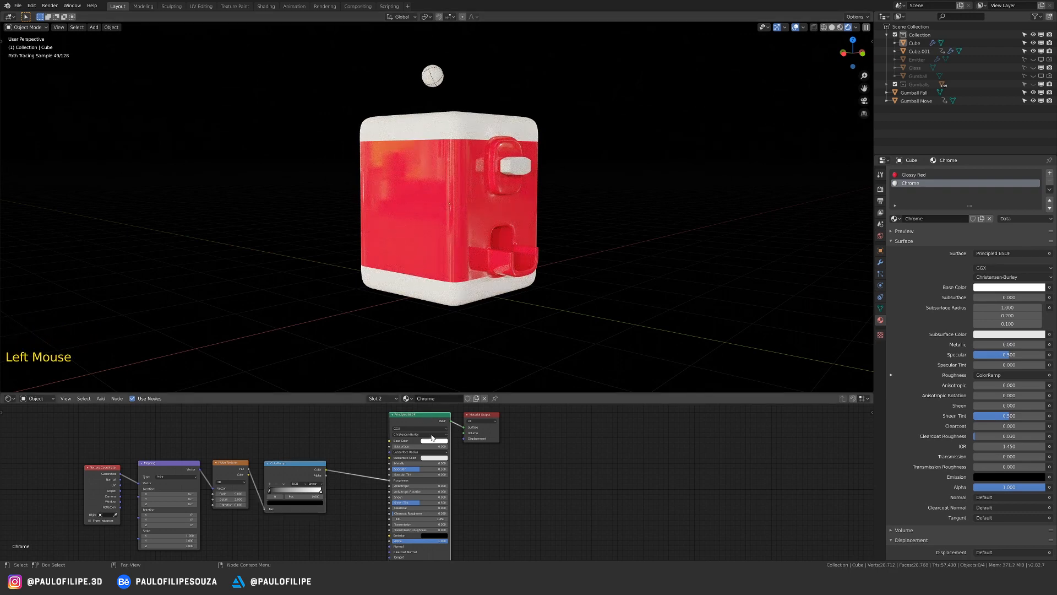
drag(406, 467, 498, 467)
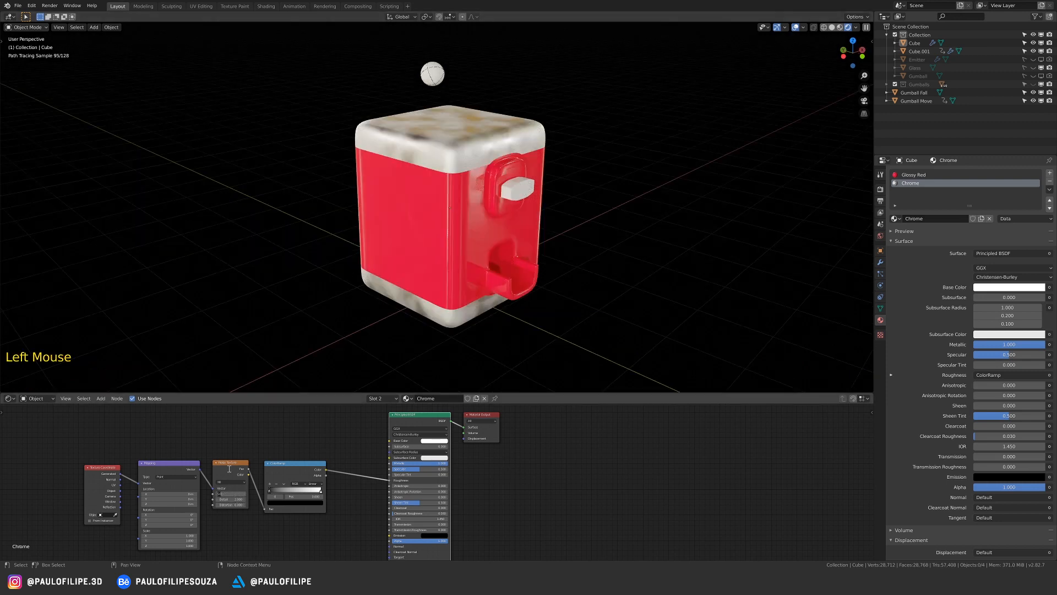
- Confirm the new noise scale in the Chrome roughness setup and lighten the ColorRamp's black stop slightly to a dark grey
key(Return)
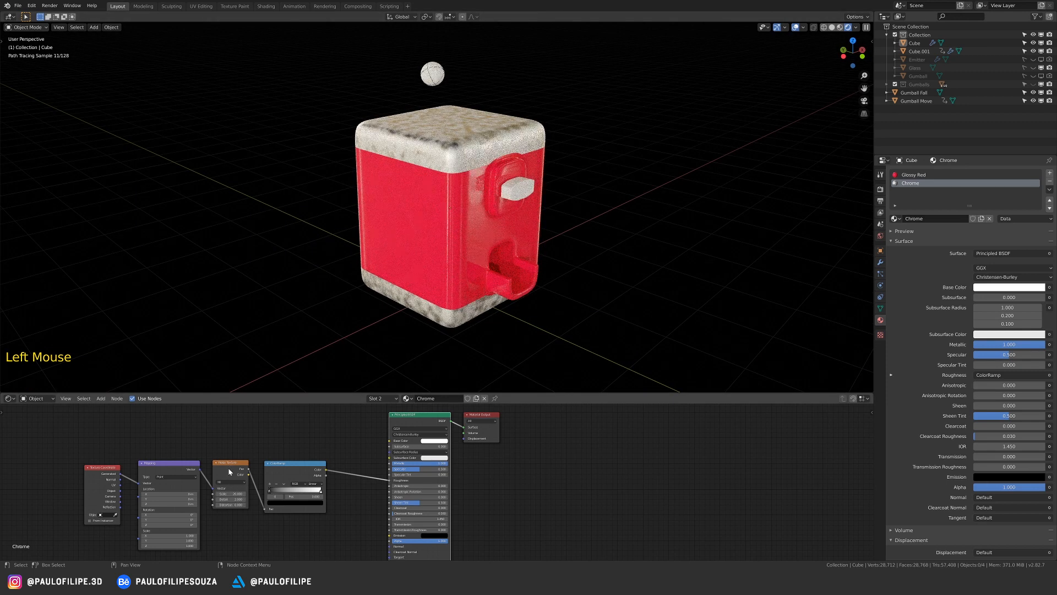
click(300, 473)
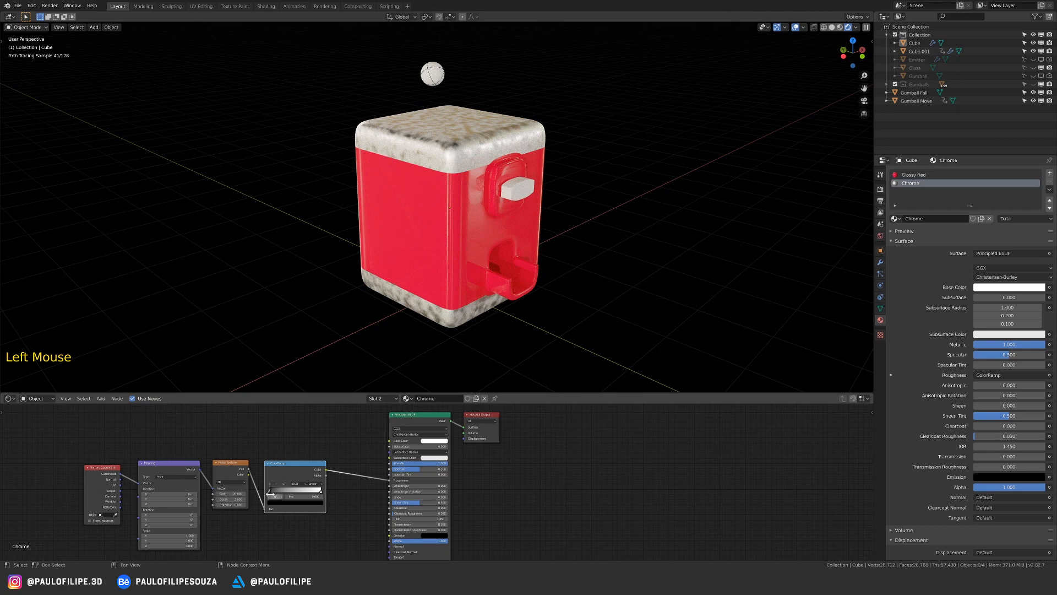
click(269, 494)
click(291, 501)
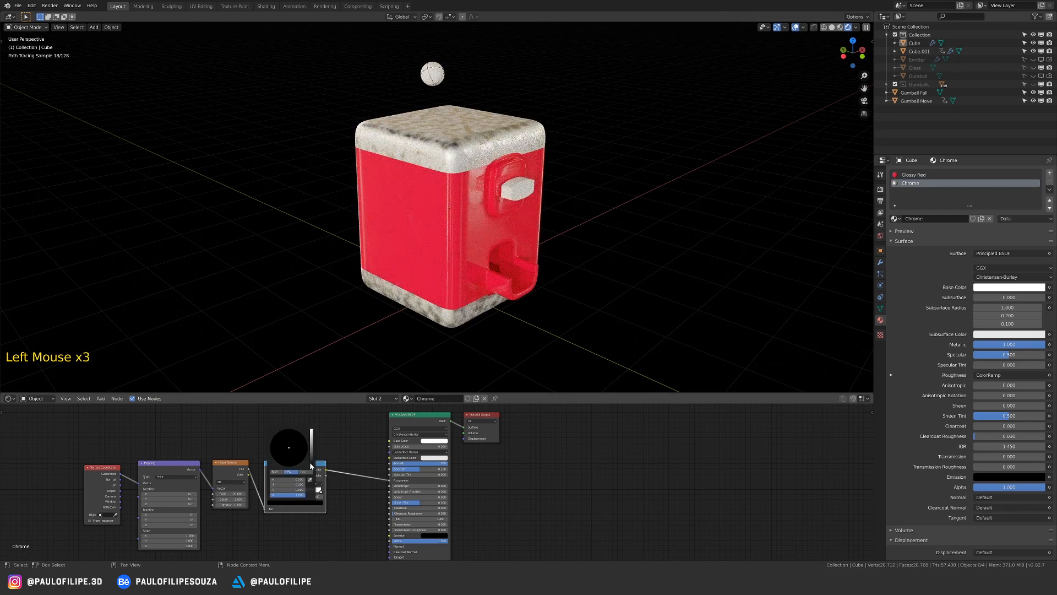
drag(312, 465, 317, 460)
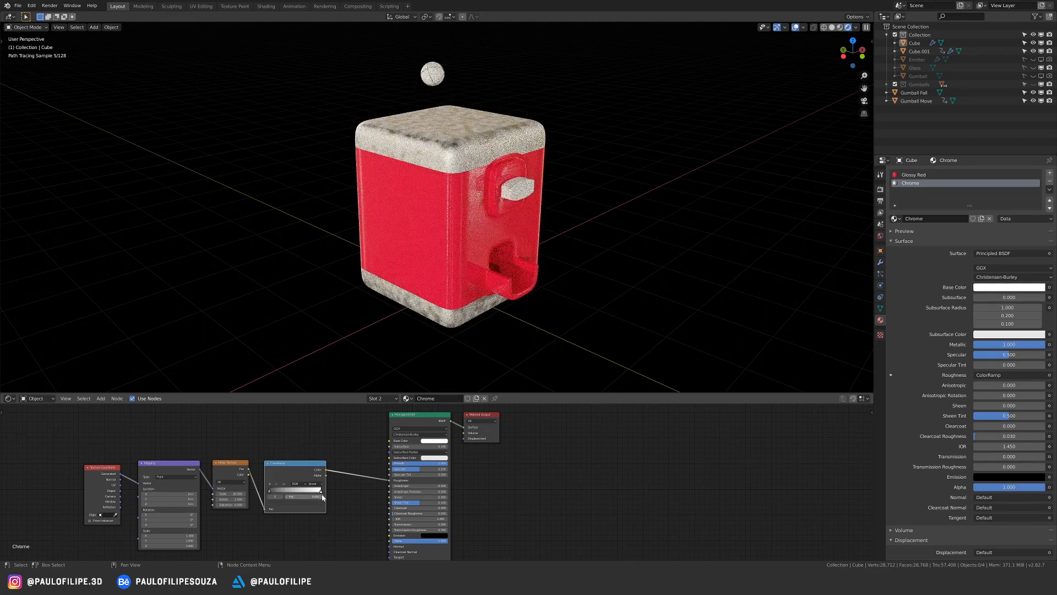
- Darken the white stop of the Chrome ColorRamp to a mid grey to lower the roughness
click(321, 491)
click(316, 503)
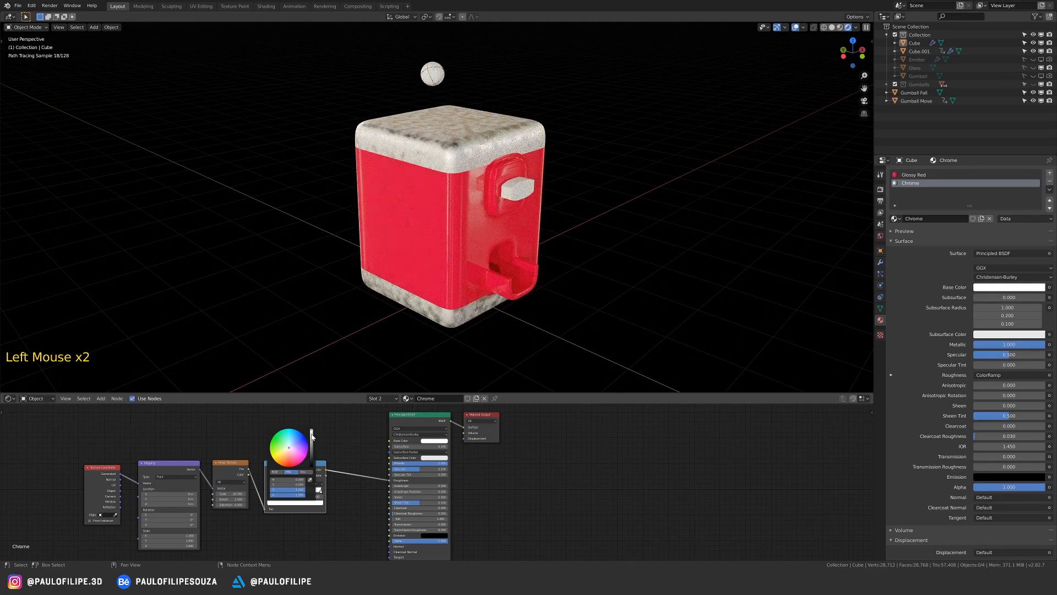
drag(312, 435, 313, 451)
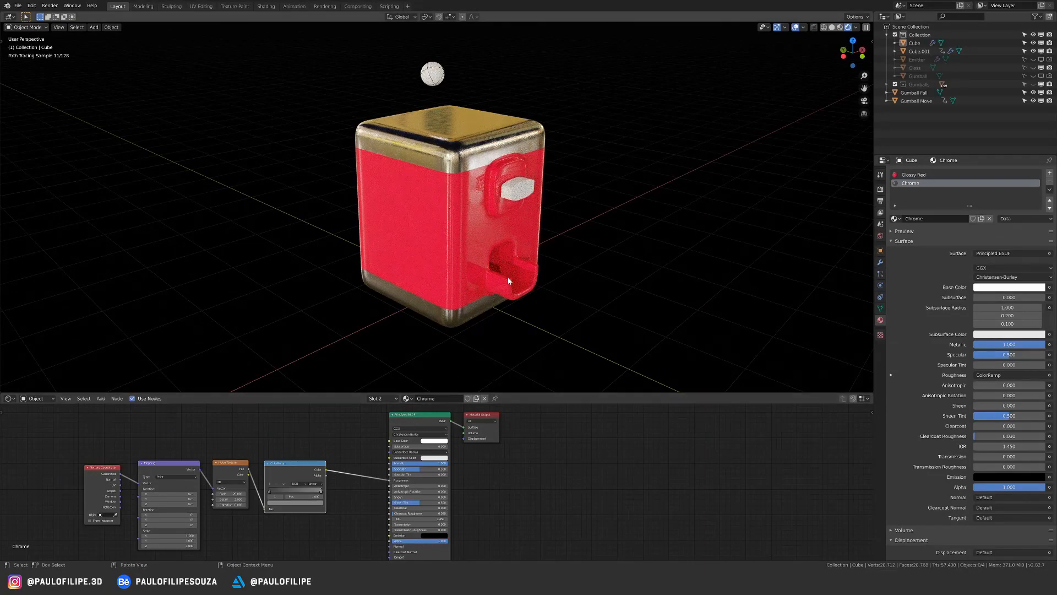
- Select the raised plate behind the knob on the body's front, growing the selection three times, and assign Chrome to it
middle_drag(508, 276, 489, 301)
mouse_move(500, 203)
shift+middle_down()
mouse_move(490, 222)
mouse_move(515, 147)
shift+middle_up()
key(Tab)
key(Tab)
key(z)
mouse_move(515, 147)
shift+middle_down()
mouse_move(473, 240)
mouse_move(467, 183)
mouse_move(476, 185)
shift+middle_up()
click(475, 241)
key(Tab)
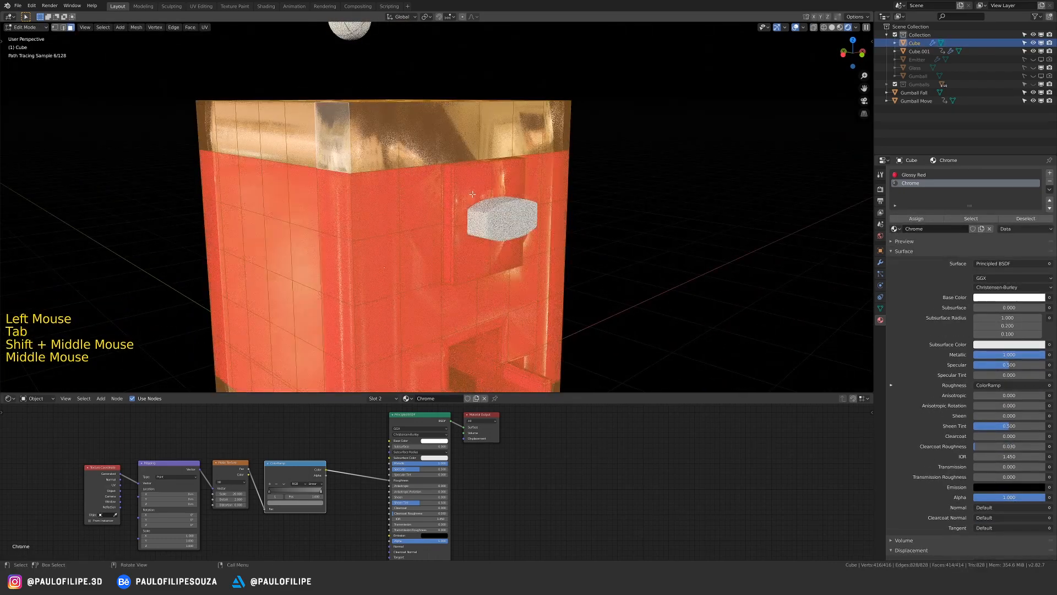
click(476, 186)
key(ctrl+KP_Add)
key(ctrl+KP_Add)
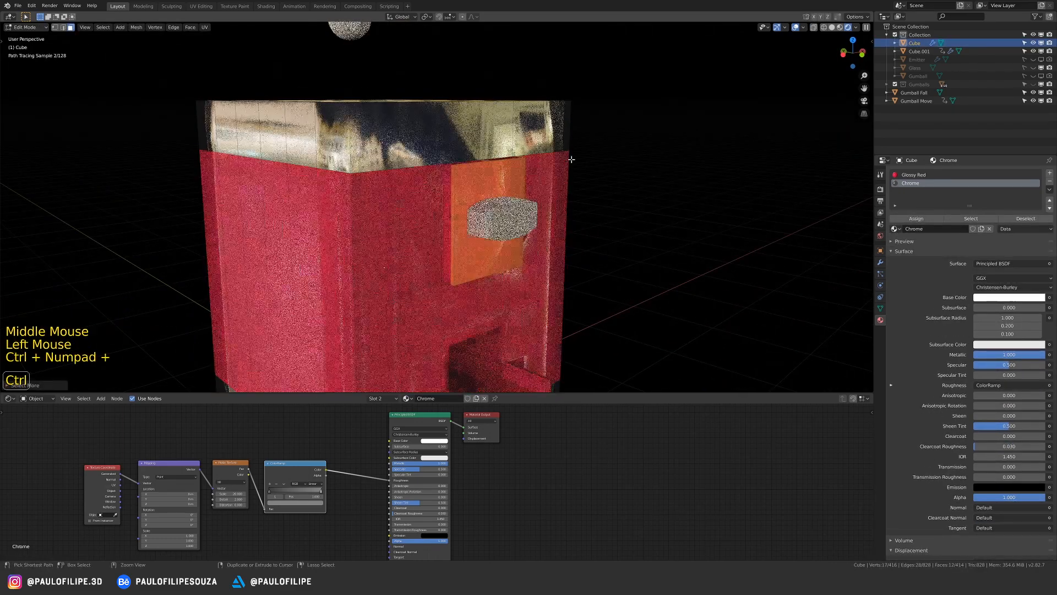
key(ctrl+KP_Add)
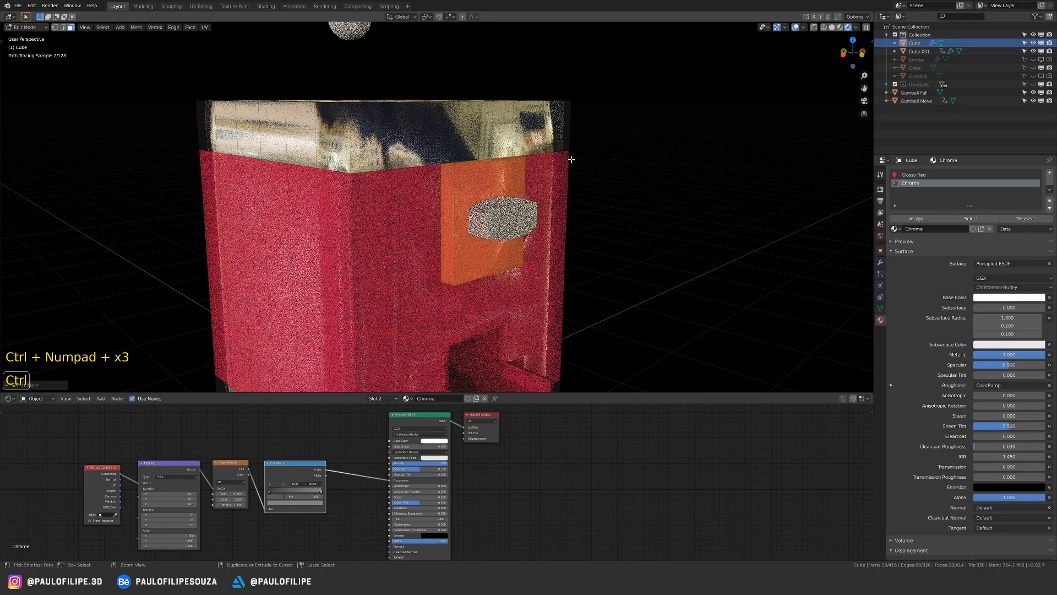
click(915, 219)
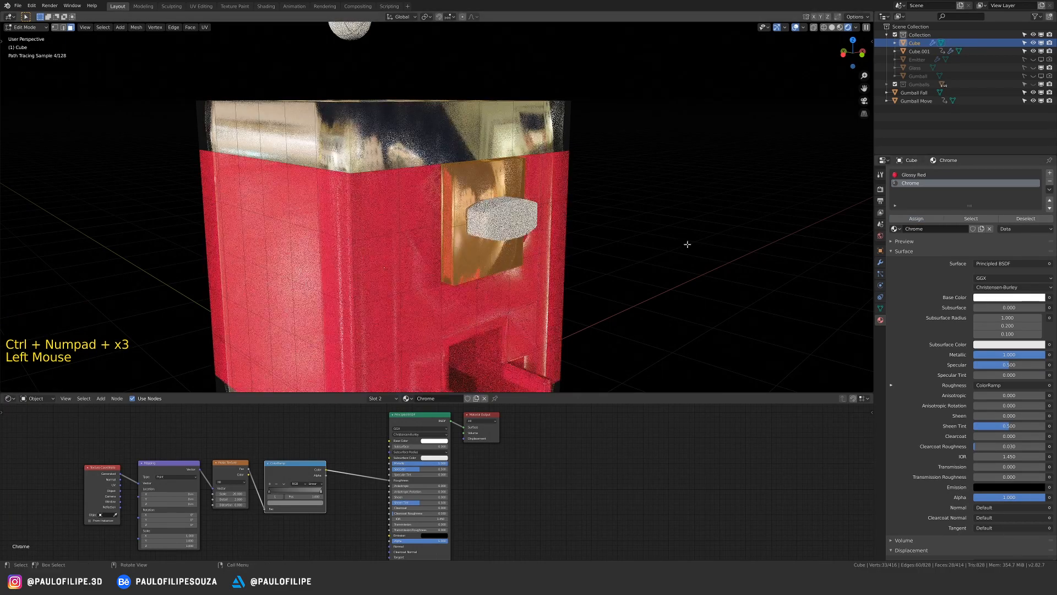
shift+middle_drag(498, 380, 482, 246)
key(Tab)
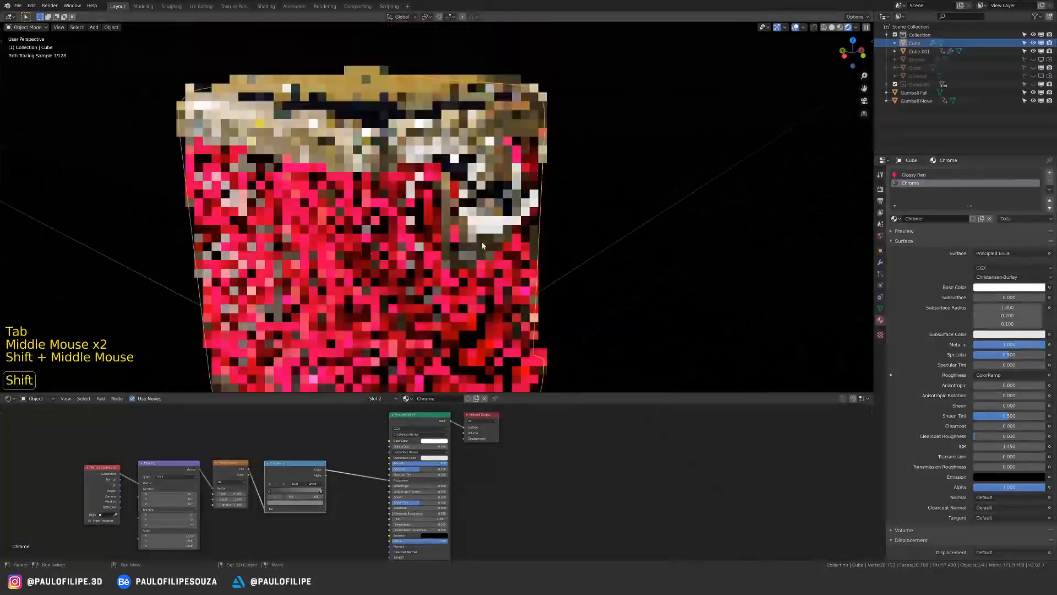
- Select the knob object Cube.001 in Object Mode and give it the existing Chrome material
key(Tab)
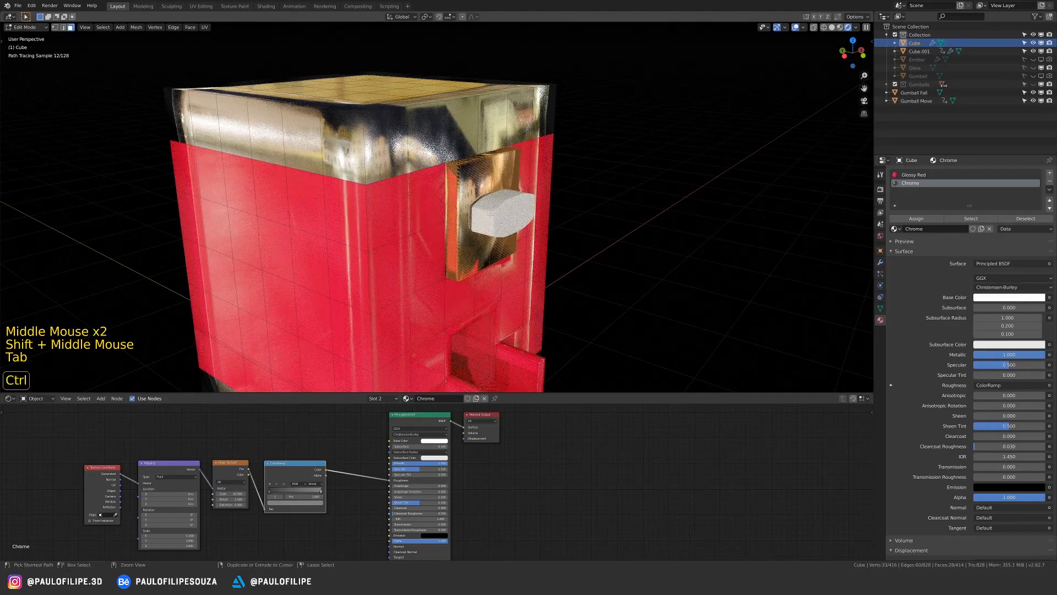
key(Tab)
middle_drag(490, 214, 453, 219)
click(458, 223)
click(897, 201)
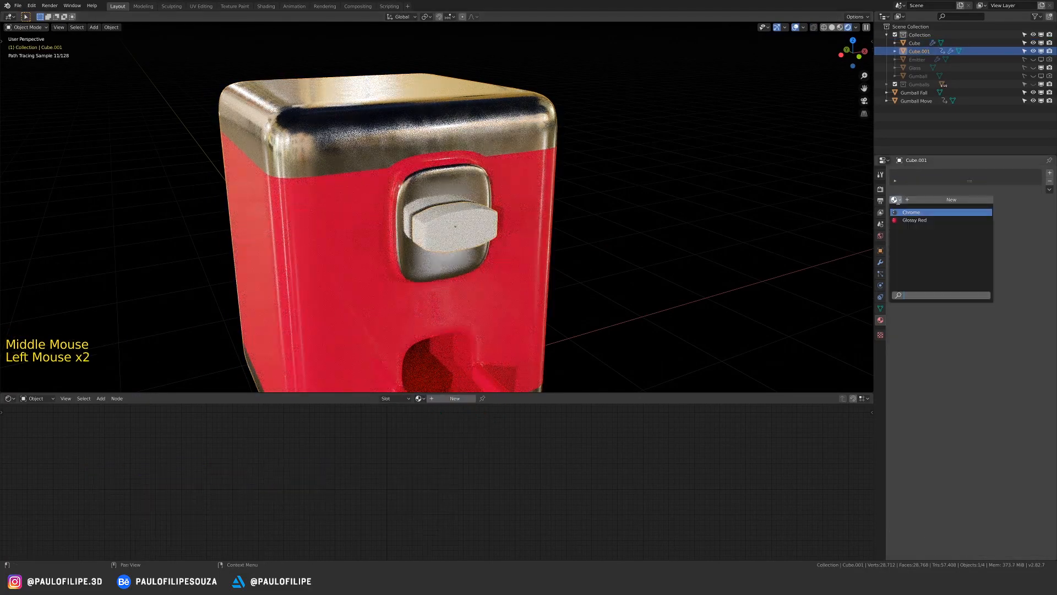
click(911, 212)
ctrl+middle_drag(507, 240, 482, 217)
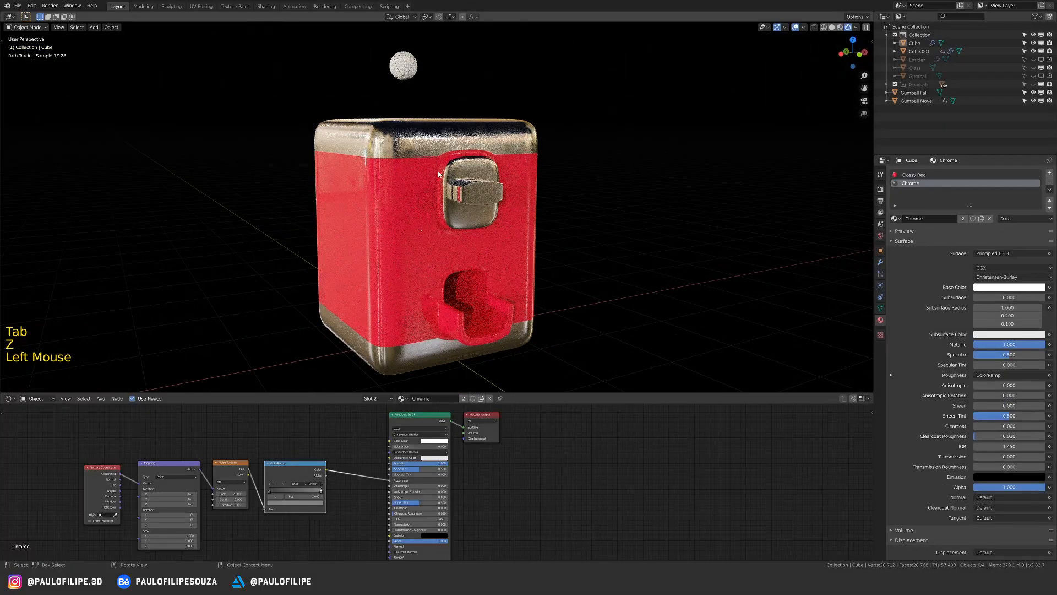
- In solid shading, add a loop cut around the body's upper chrome band, slid about 0.71 toward its lower edge, and return to rendered shading
mouse_move(436, 350)
middle_down()
mouse_move(481, 236)
mouse_move(474, 182)
middle_up()
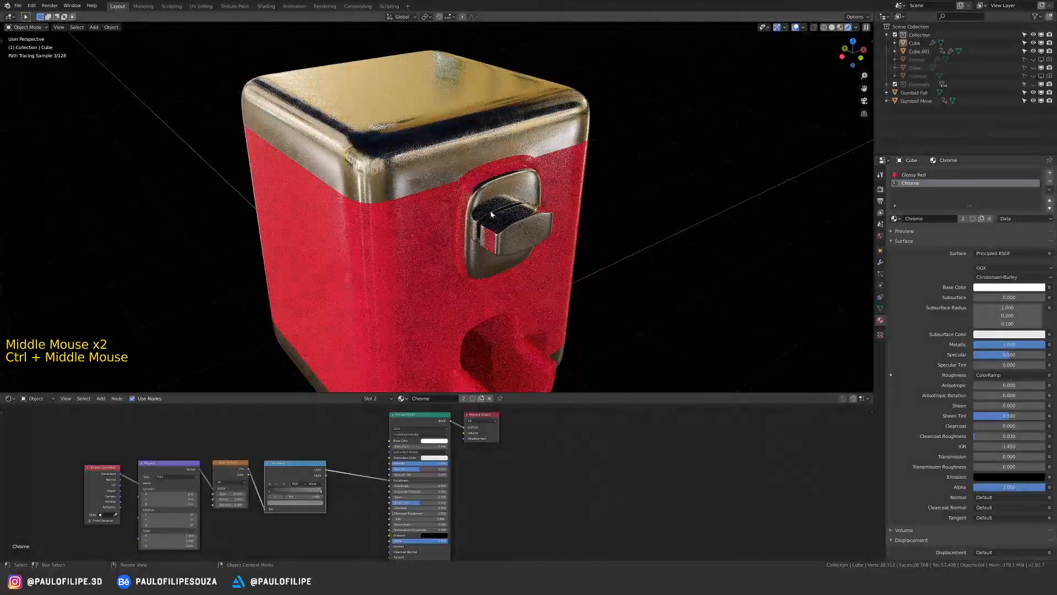
key(z)
click(572, 205)
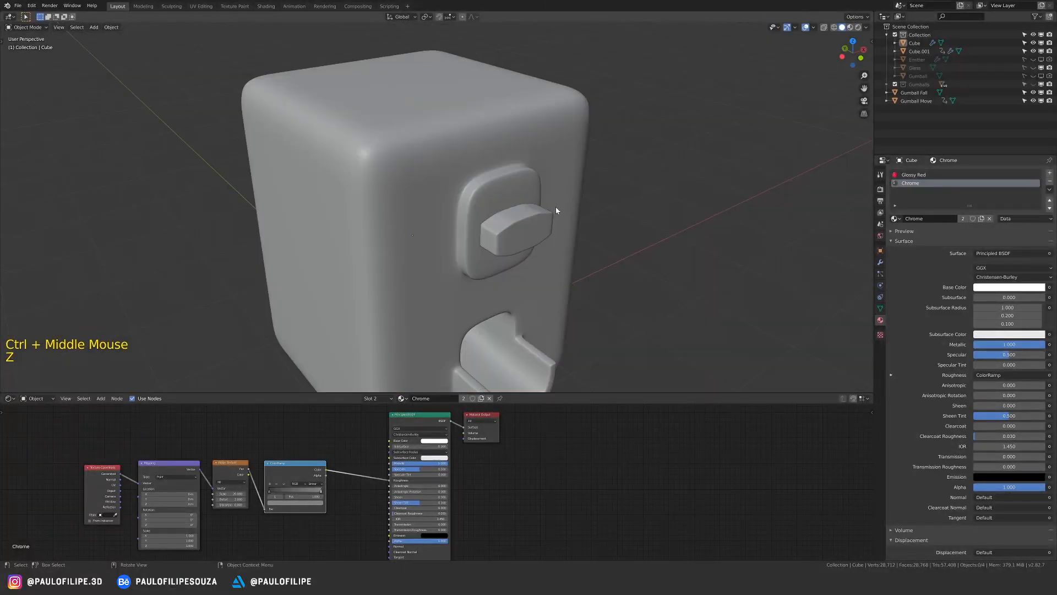
click(437, 180)
key(Tab)
middle_drag(437, 181, 408, 165)
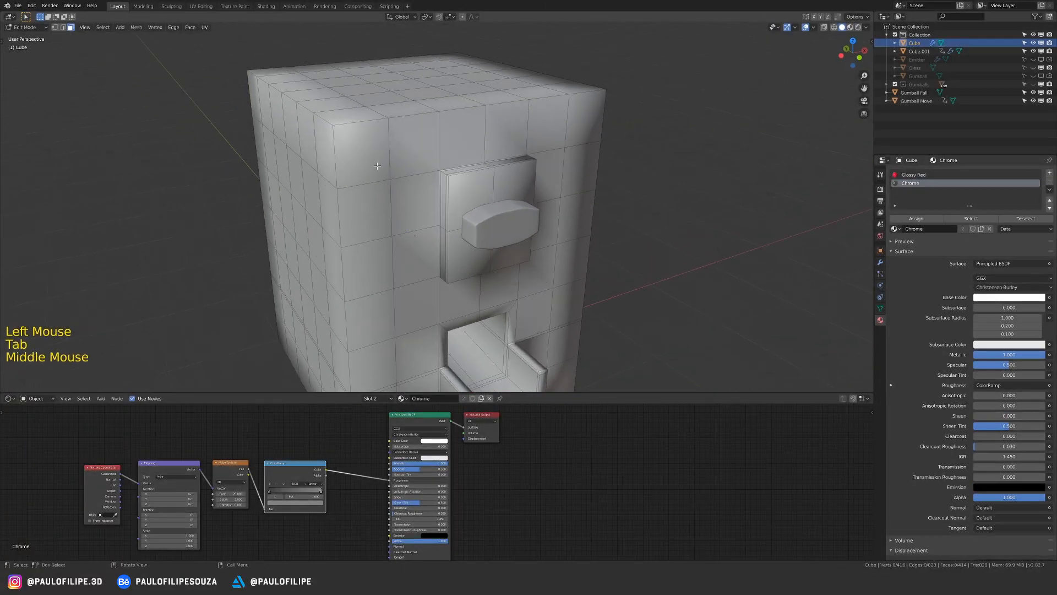
key(ctrl+r)
click(389, 154)
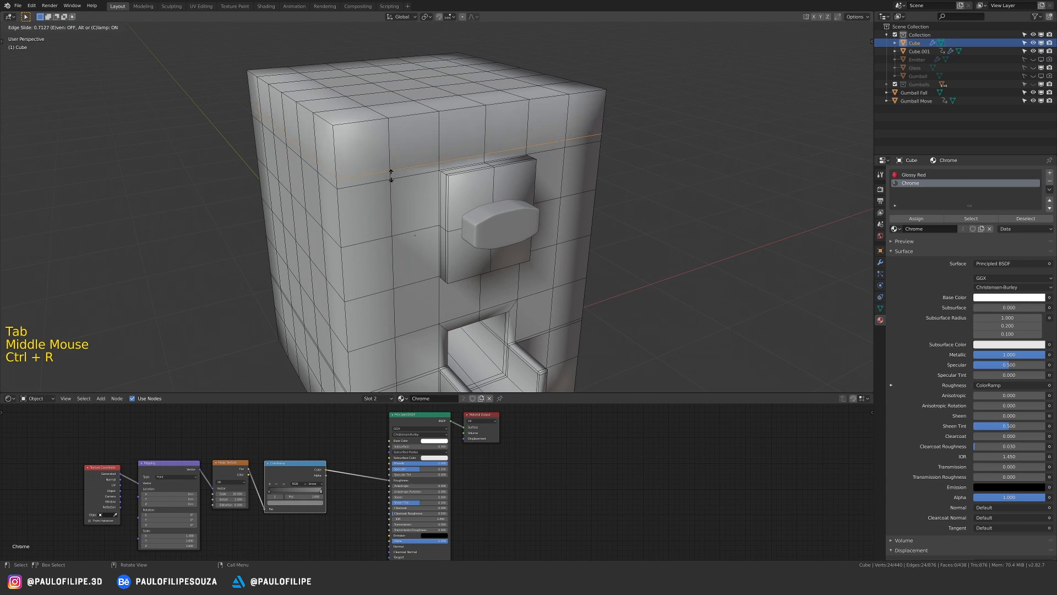
click(392, 175)
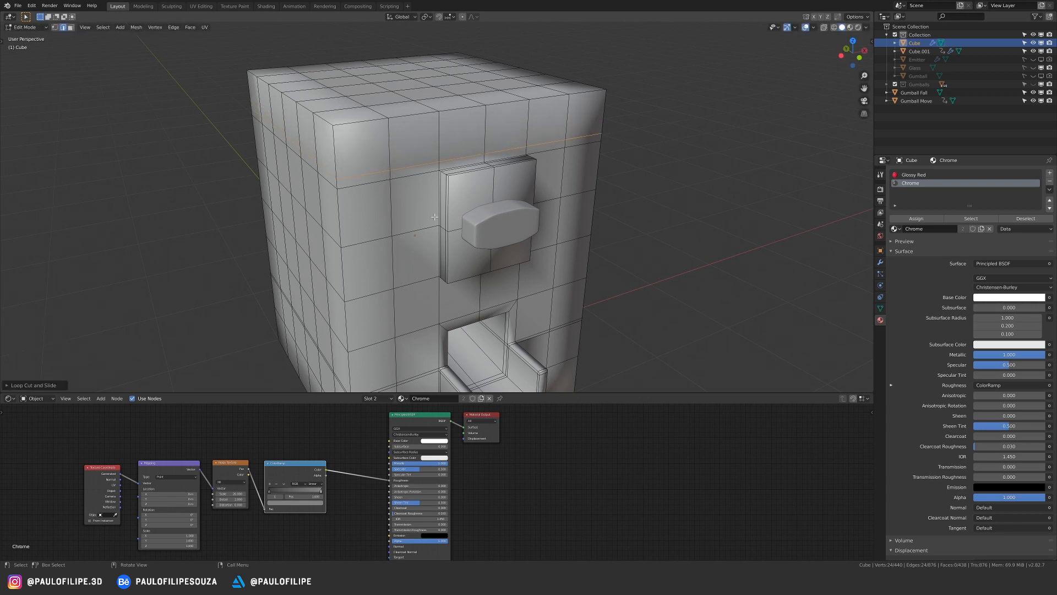
key(Tab)
key(z)
click(449, 141)
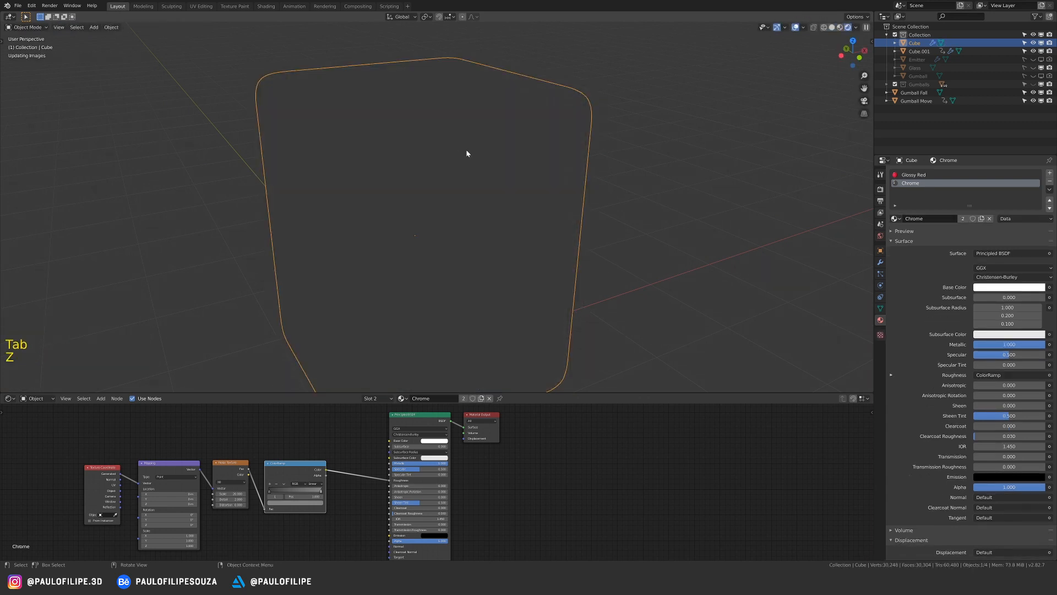
- Select the narrow face loop below the new upper cut and assign Glossy Red to it, narrowing the top chrome band
key(Tab)
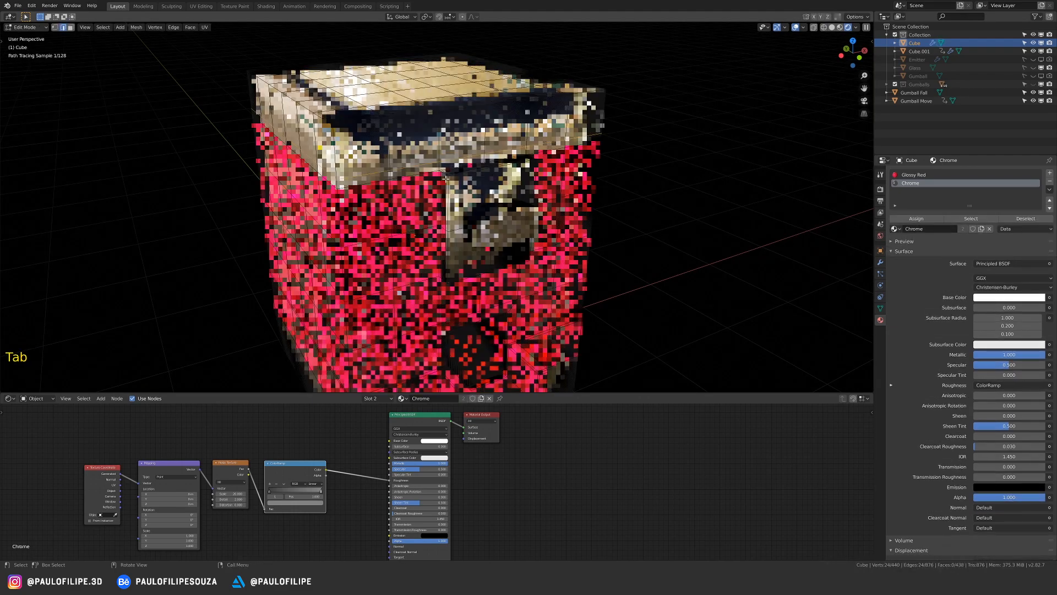
key(3)
alt+click(456, 182)
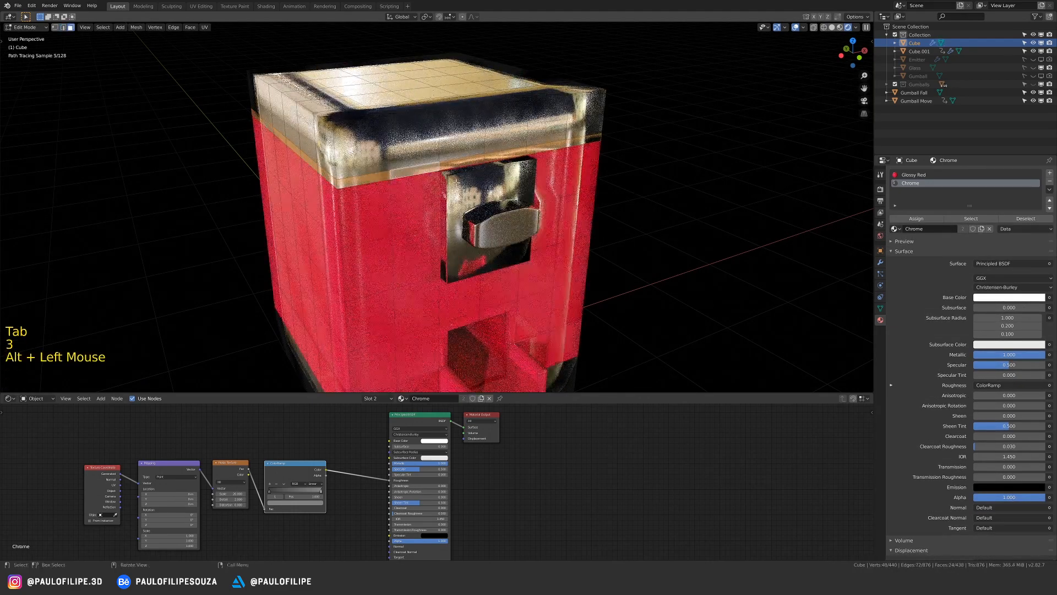
click(914, 175)
click(917, 219)
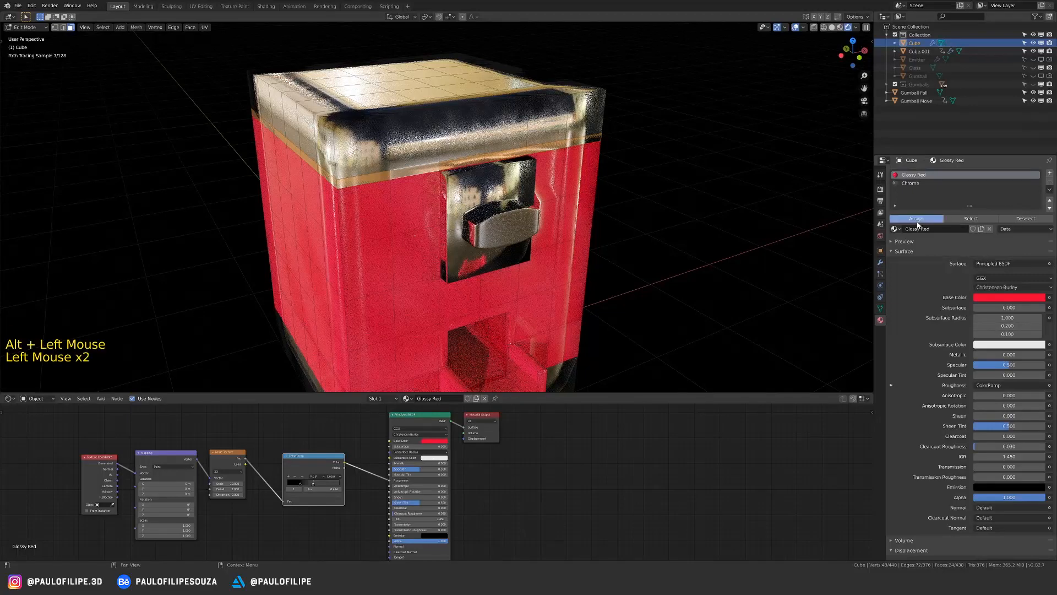
click(916, 219)
ctrl+middle_drag(514, 182, 514, 241)
key(Tab)
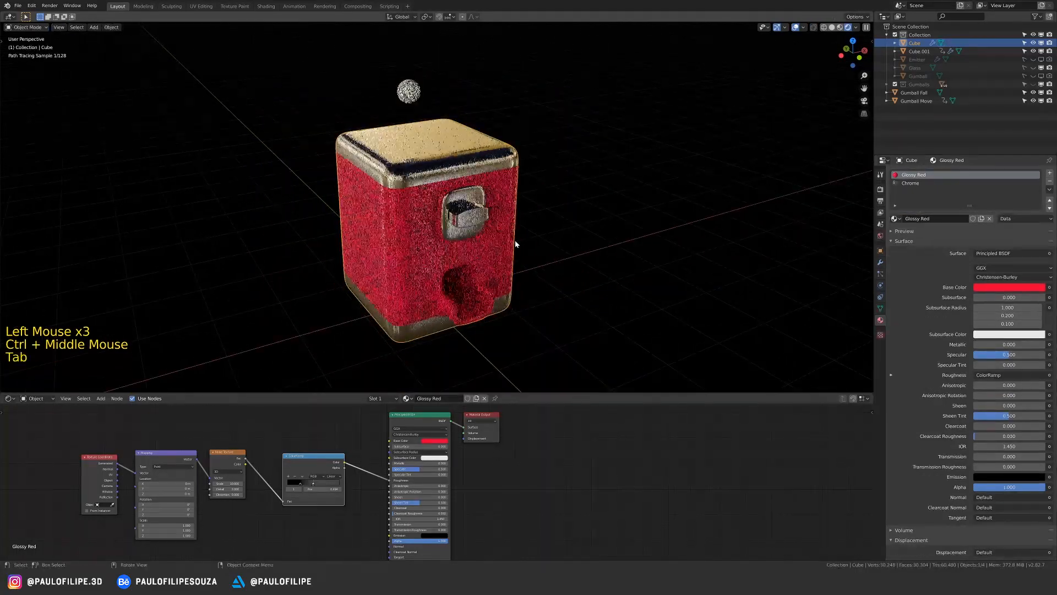
- In solid shading, add a loop cut around the body's lower chrome band, slid about 0.63 toward its upper edge
mouse_move(504, 204)
middle_down()
mouse_move(487, 222)
mouse_move(485, 282)
mouse_move(487, 258)
mouse_move(504, 273)
middle_up()
key(z)
click(544, 283)
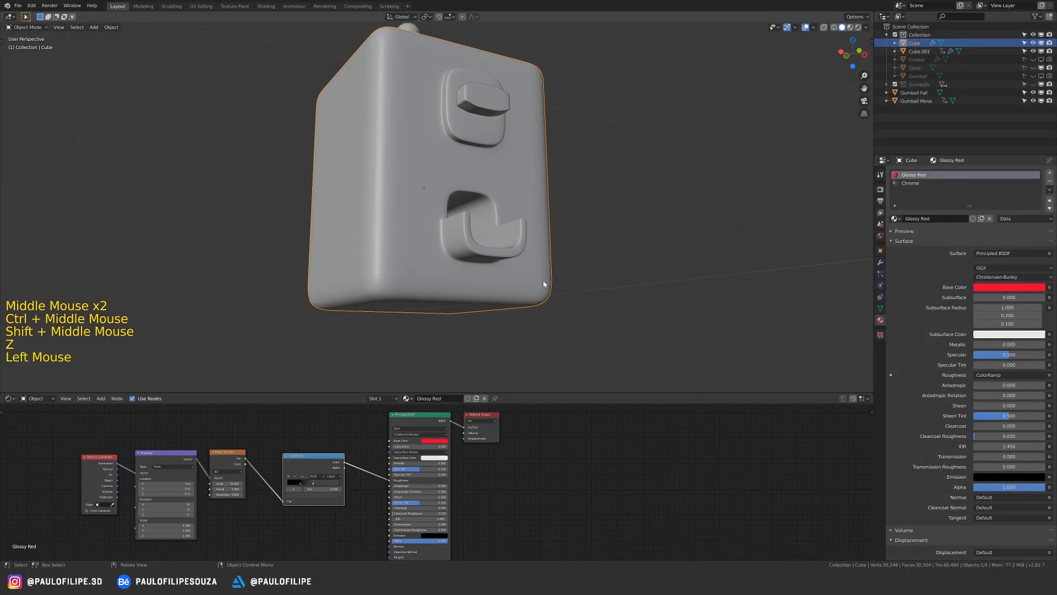
key(Tab)
key(ctrl+r)
click(462, 281)
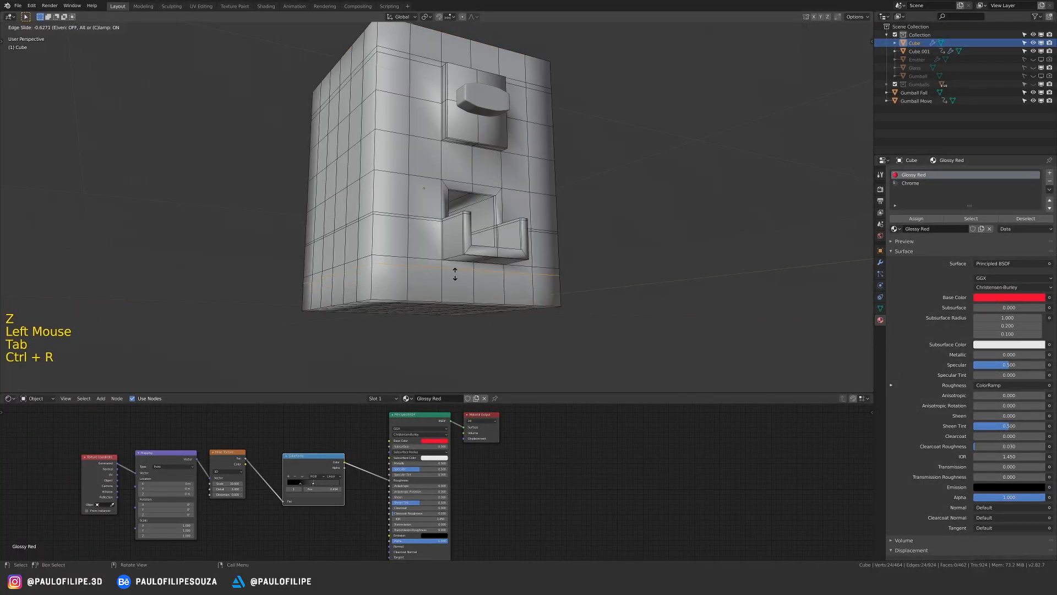
click(456, 275)
- Select the narrow face loop above the new lower cut and assign Glossy Red to it
key(3)
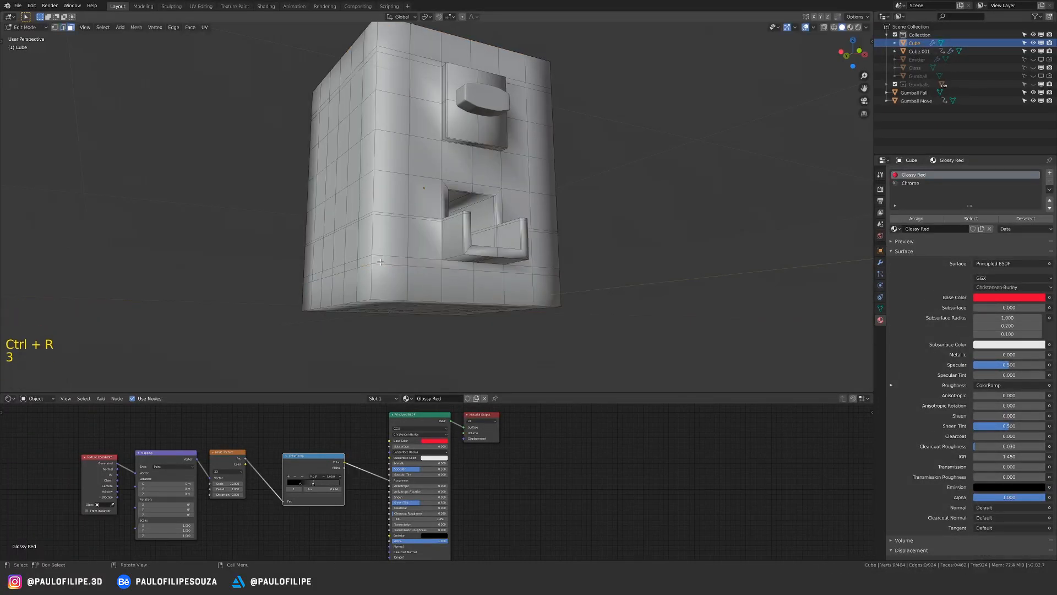
alt+click(390, 266)
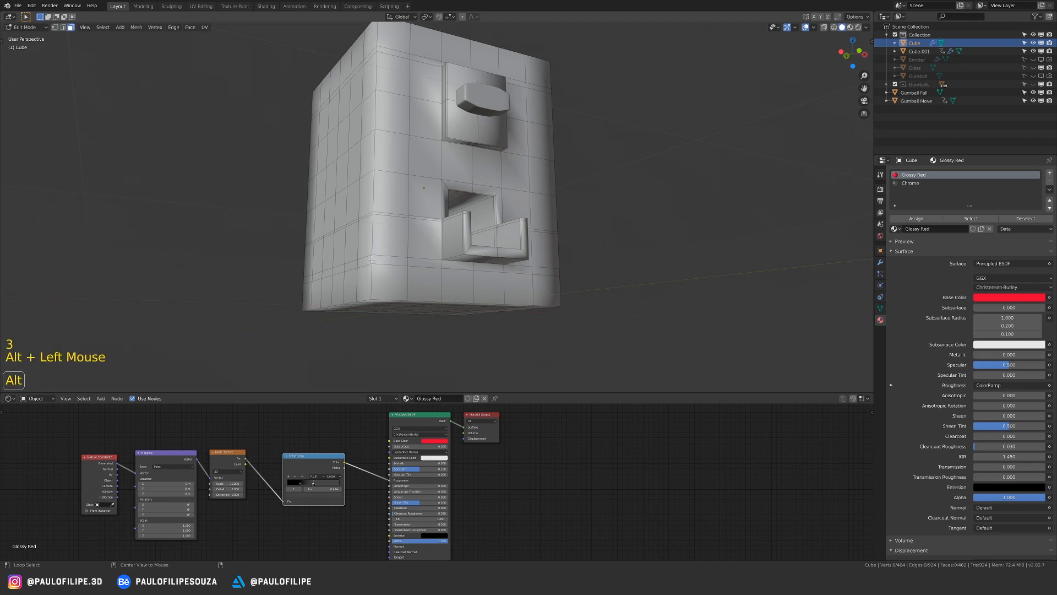
click(917, 218)
- Return to Object Mode with rendered shading and check the narrowed chrome bands on the red body
key(Tab)
middle_drag(495, 298, 520, 285)
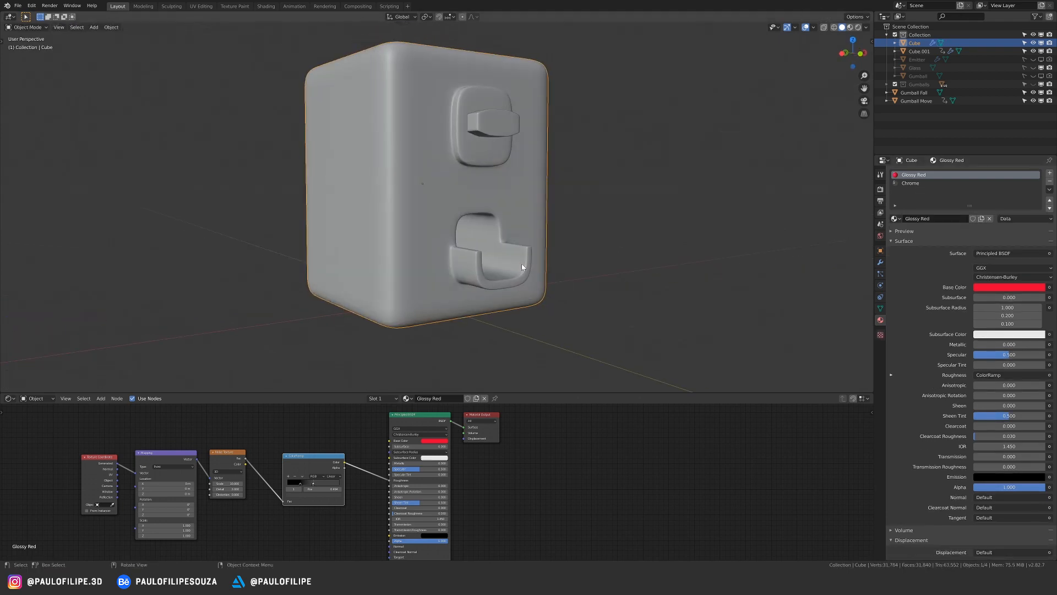
key(z)
click(603, 203)
middle_drag(603, 203, 556, 248)
mouse_move(556, 248)
ctrl+middle_down()
mouse_move(553, 265)
mouse_move(551, 253)
ctrl+middle_up()
ctrl+middle_drag(551, 253, 534, 245)
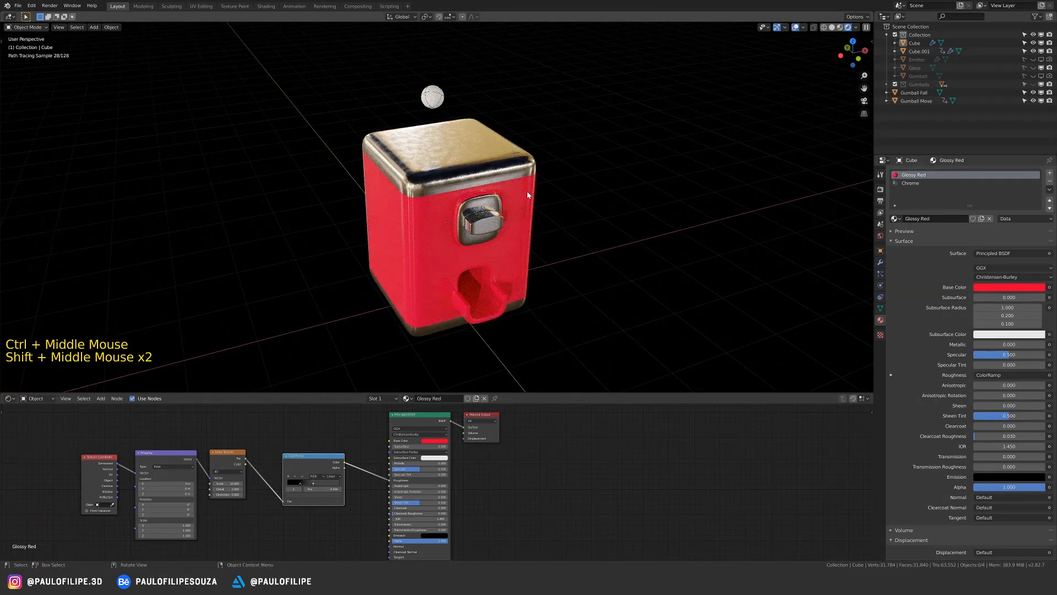
middle_drag(527, 195, 538, 183)
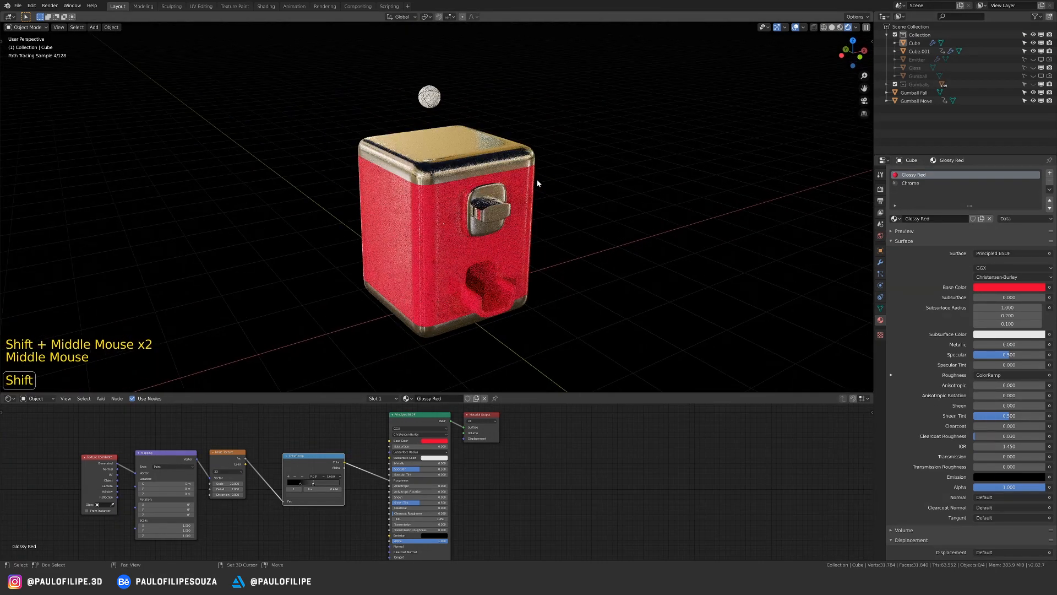
- Unhide the Gumballs collection and the Glass object, and add a new material to Glass
click(1033, 85)
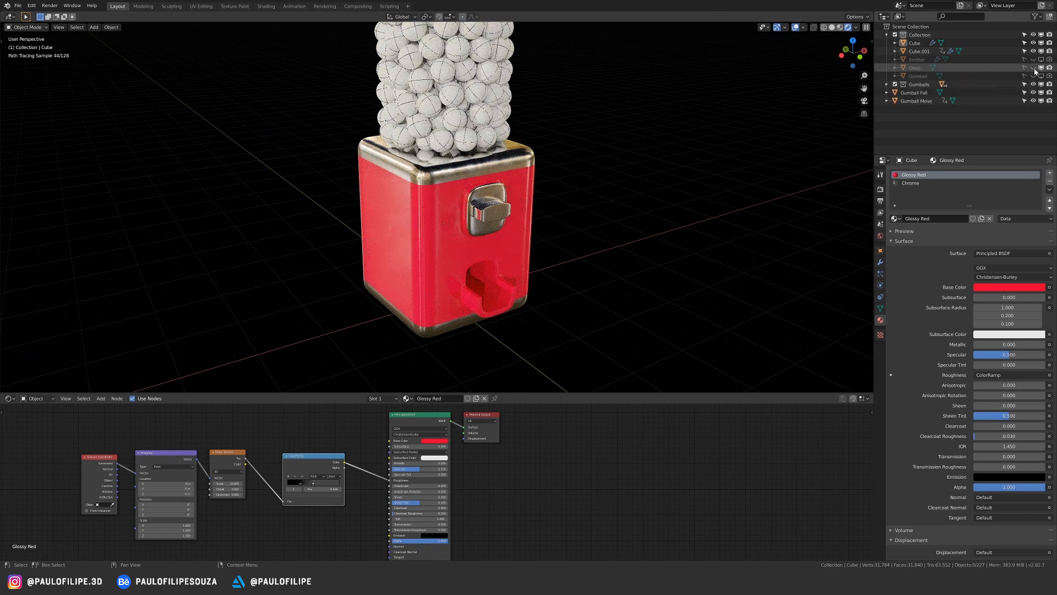
click(1033, 68)
click(915, 68)
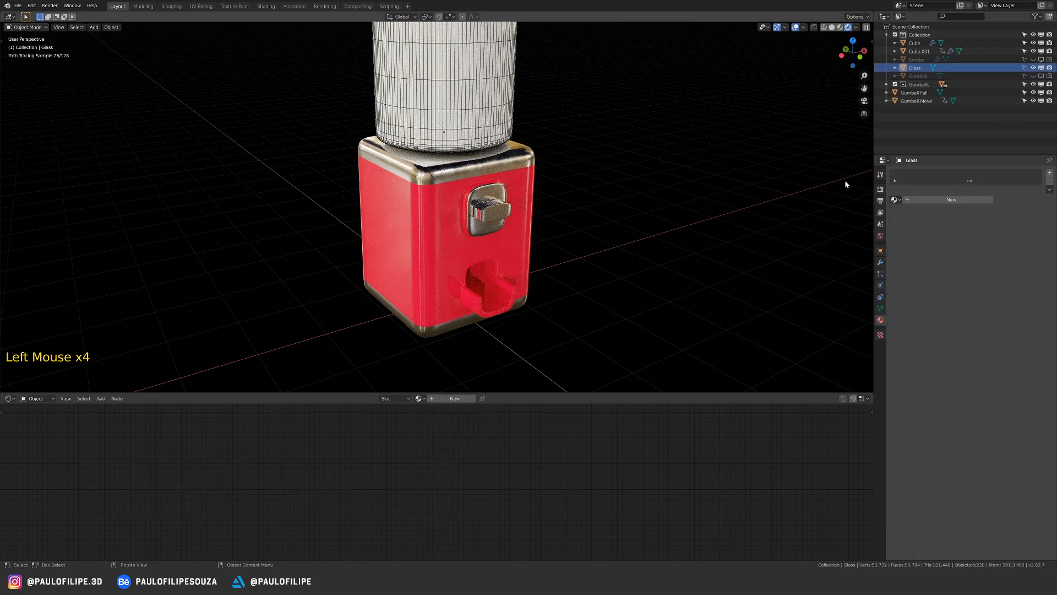
shift+middle_drag(529, 198, 587, 175)
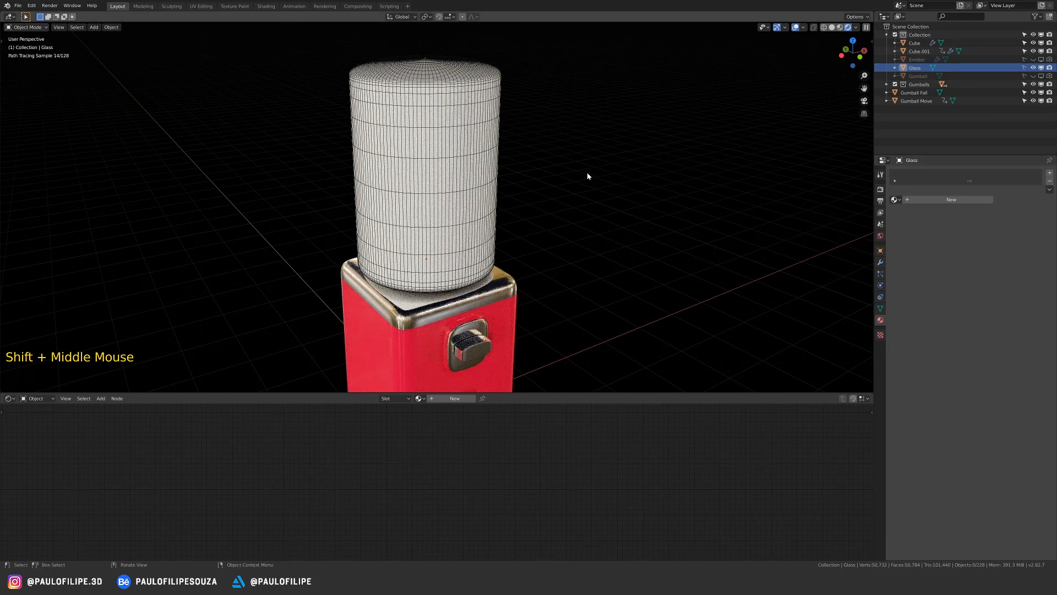
click(936, 199)
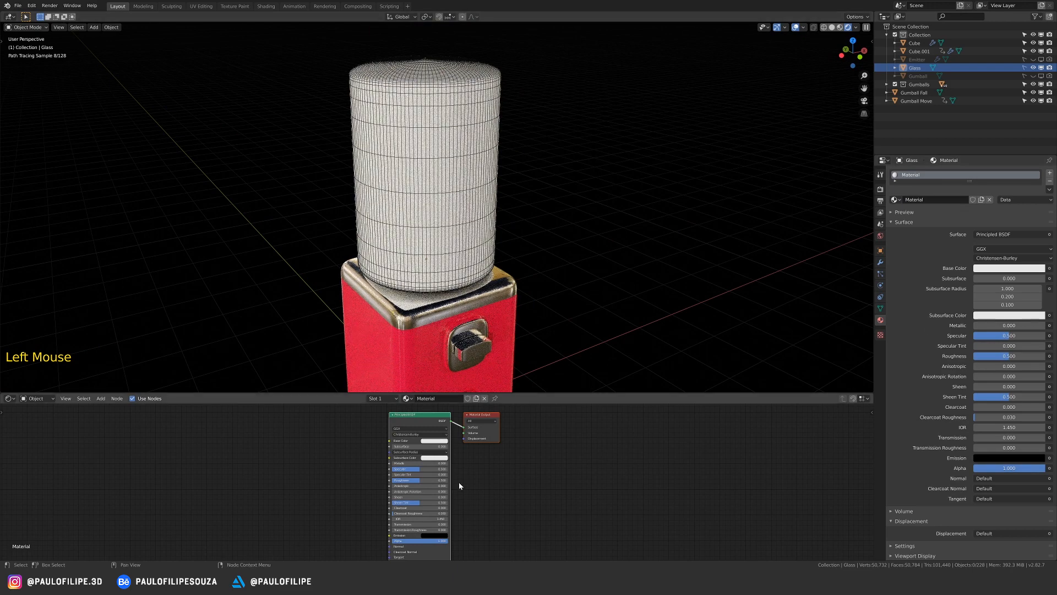
- Set the Glass material's transmission to 1.000 and roughness to 0.050, and enter Edit Mode to check the rendered glass
middle_drag(458, 481, 410, 505)
drag(410, 516, 510, 517)
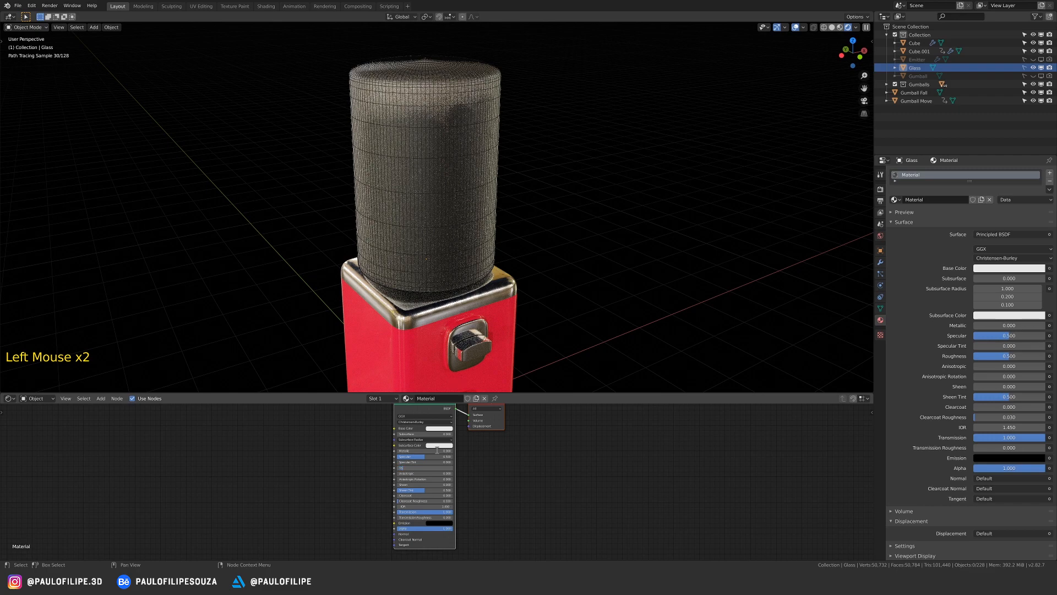
key(Return)
key(Tab)
middle_drag(520, 158, 504, 152)
click(501, 196)
middle_drag(501, 196, 483, 153)
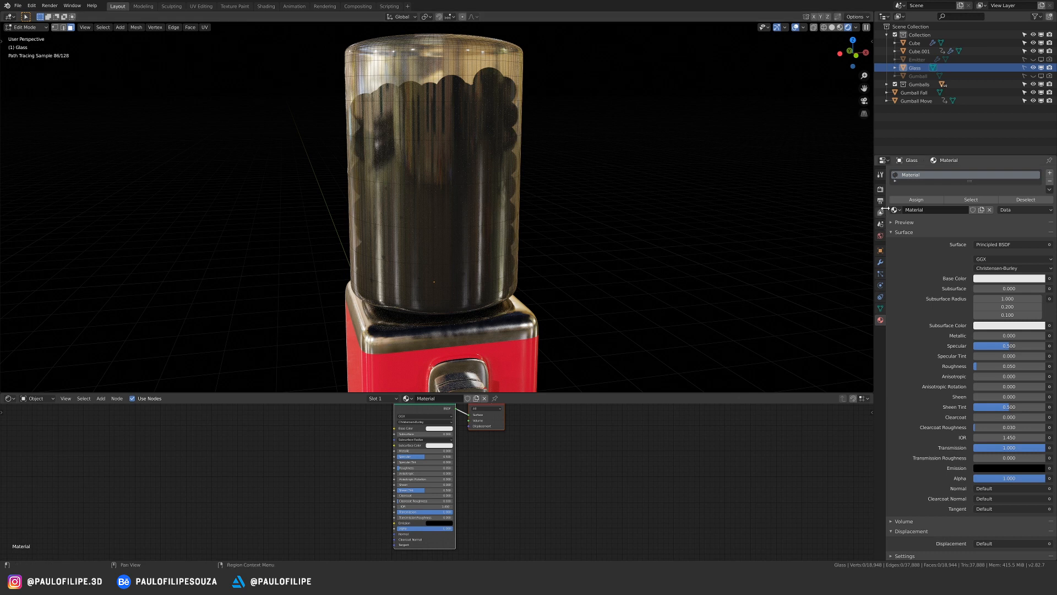
- In the Cycles light path settings, enable both refractive and reflective caustics
click(880, 189)
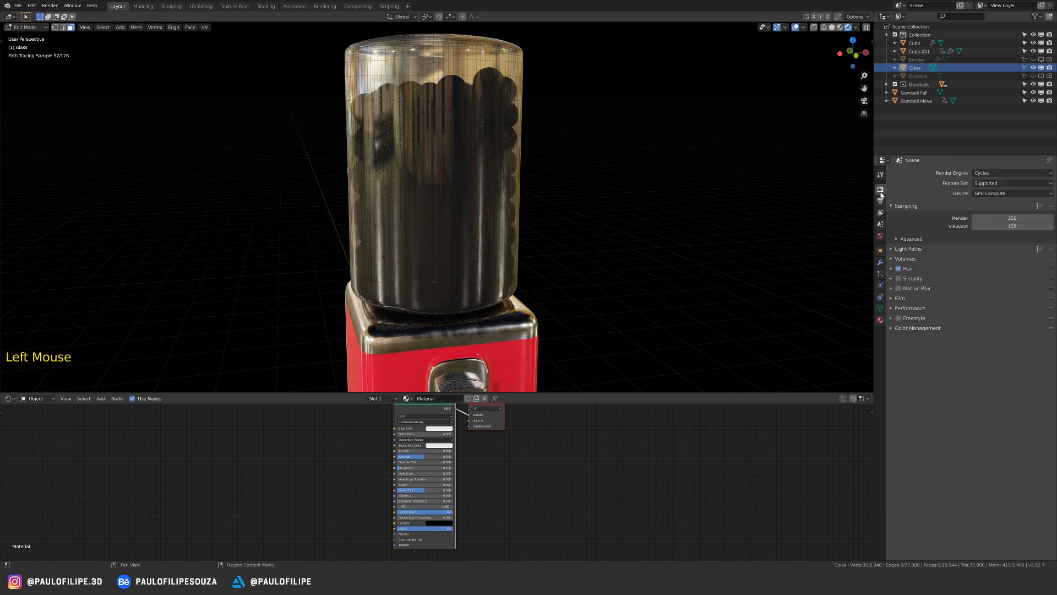
click(892, 249)
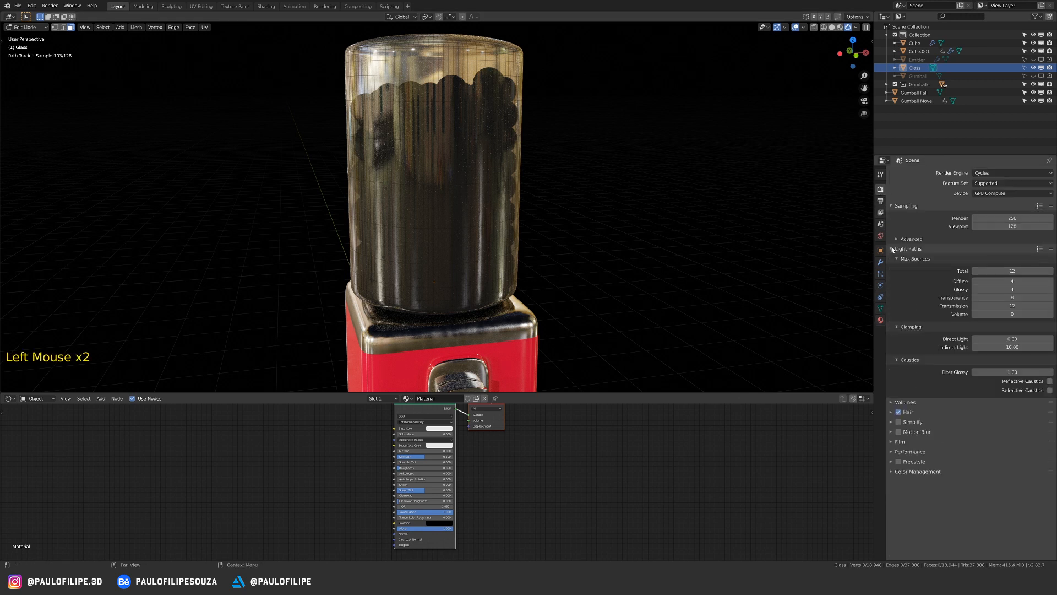
click(1050, 390)
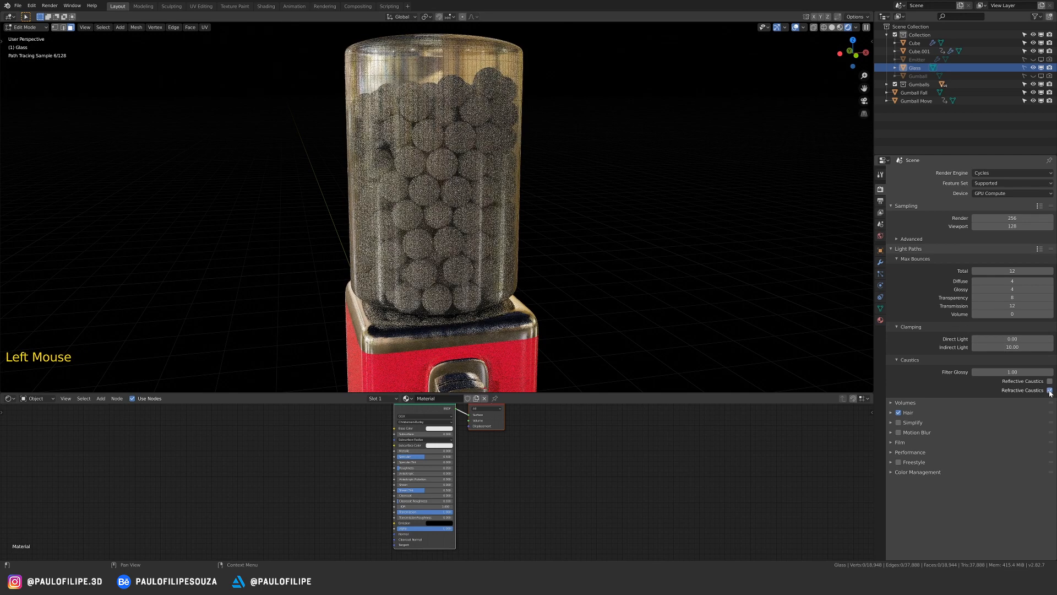
click(1050, 381)
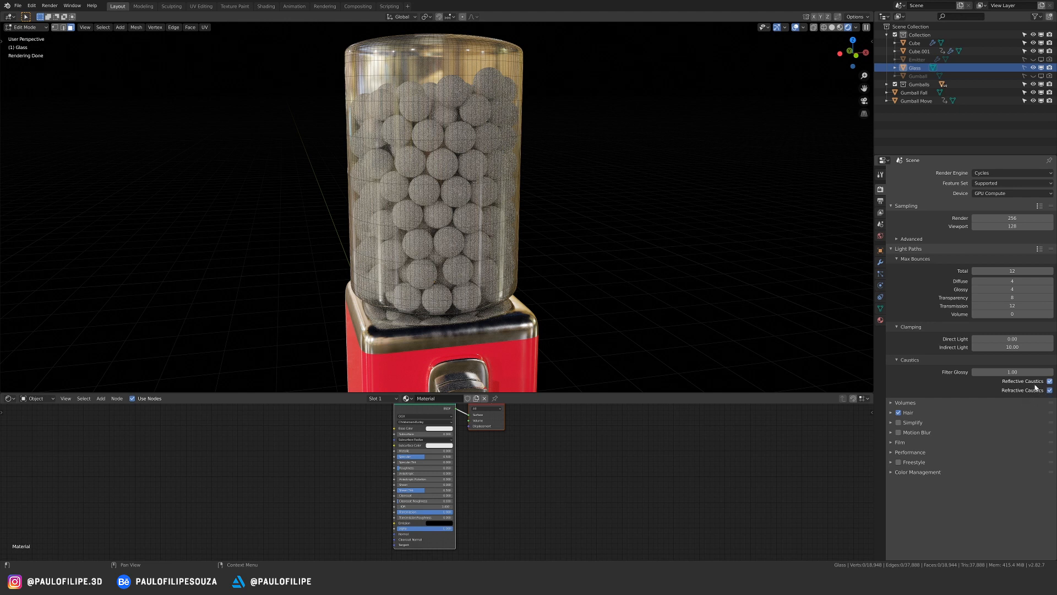
click(906, 249)
- Switch the viewport to solid shading, return to Object Mode and hide the machine body object Cube
middle_drag(525, 208, 480, 166)
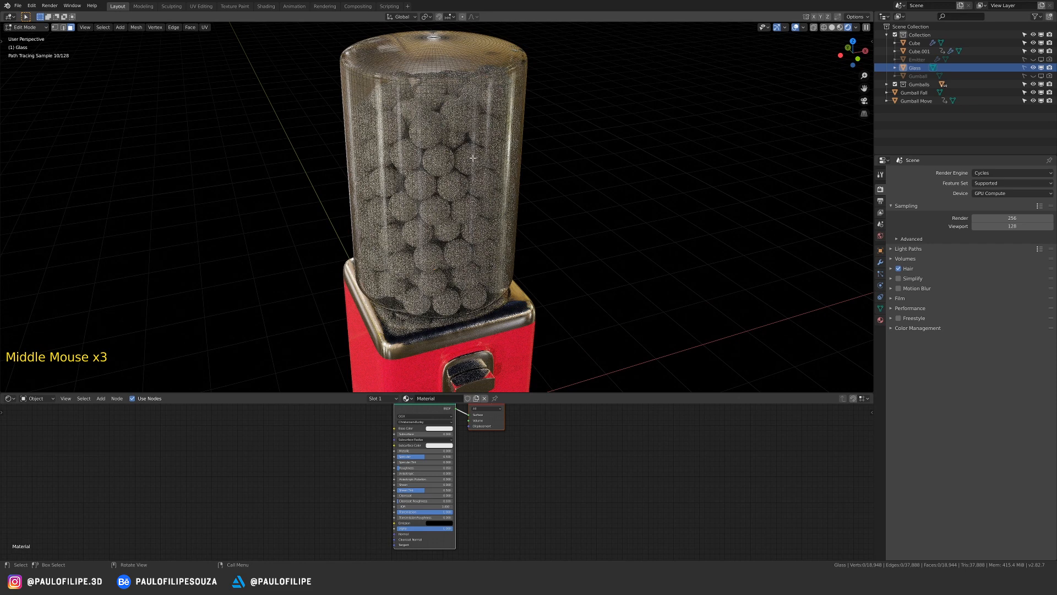
key(Tab)
key(Tab)
key(z)
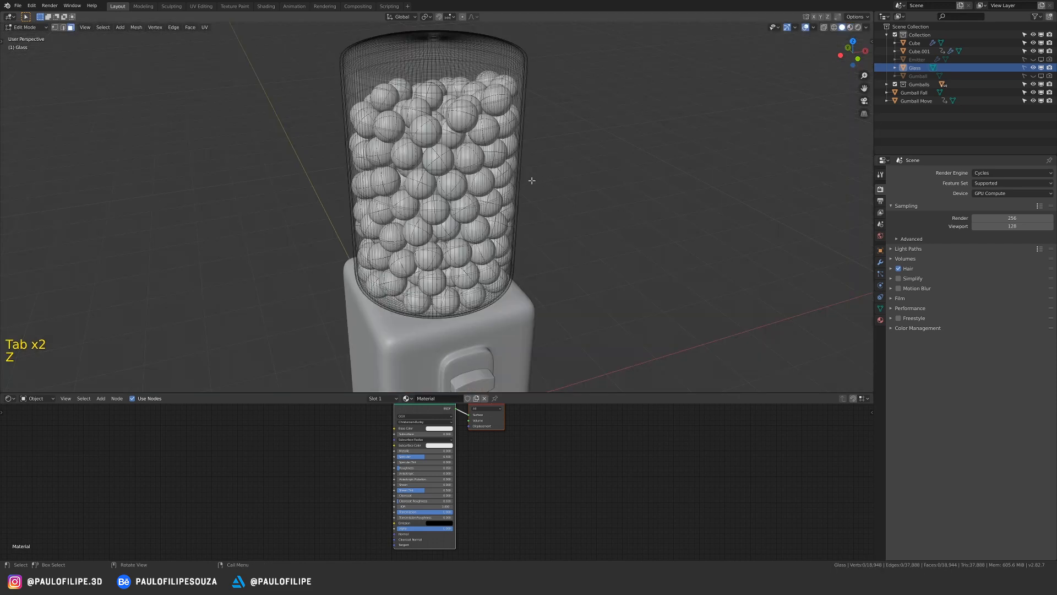
key(Tab)
middle_drag(514, 183, 551, 186)
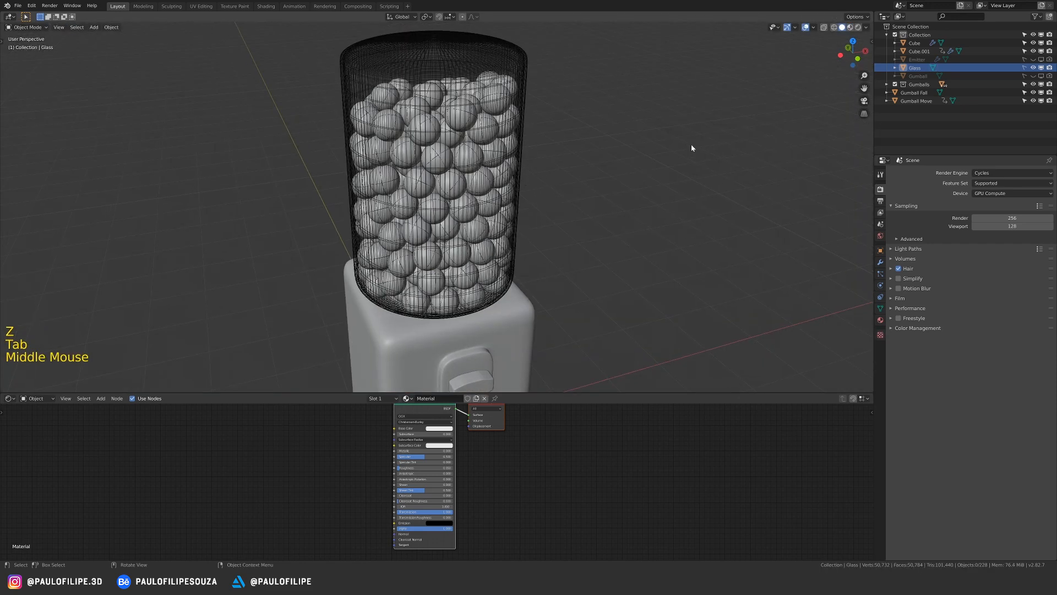
click(560, 191)
shift+middle_drag(534, 281, 524, 221)
click(524, 217)
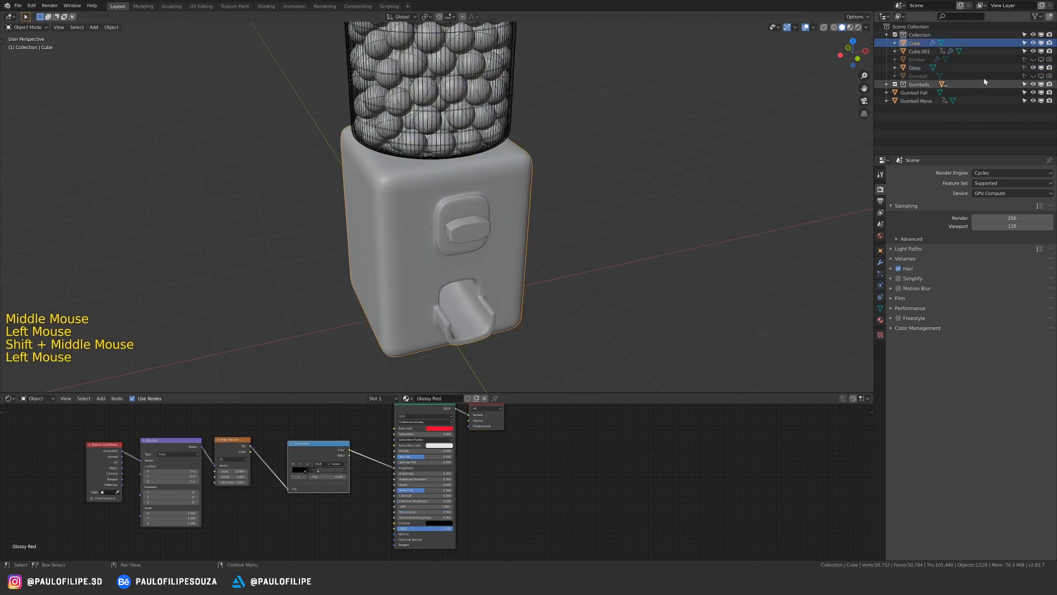
click(1034, 49)
- Select the Glass object and set its viewport display from wireframe to Solid
mouse_move(520, 165)
middle_down()
mouse_move(513, 153)
mouse_move(504, 187)
mouse_move(504, 175)
middle_up()
click(504, 174)
click(915, 67)
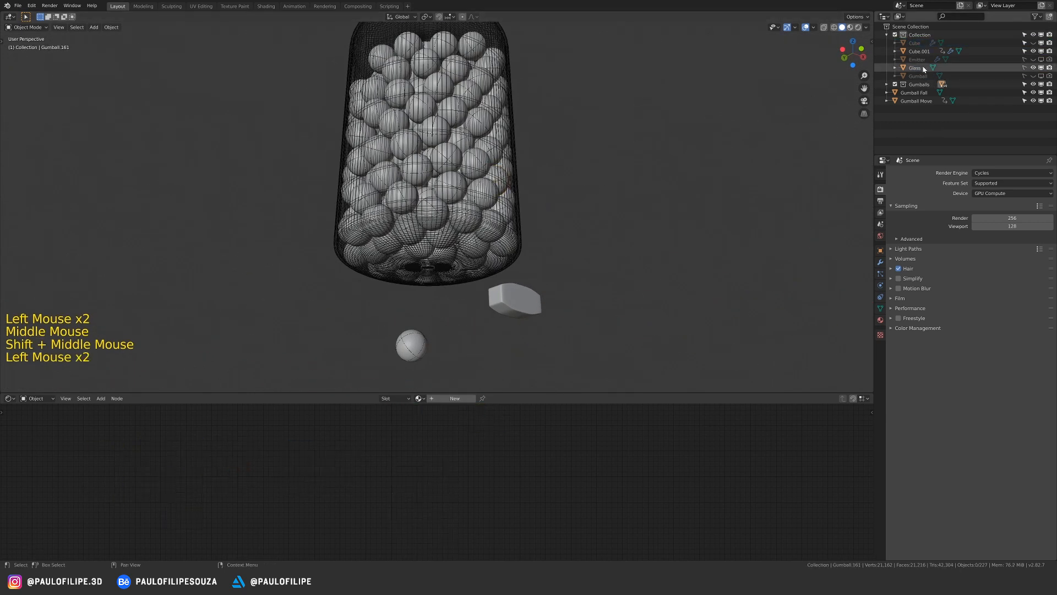
click(914, 67)
click(881, 250)
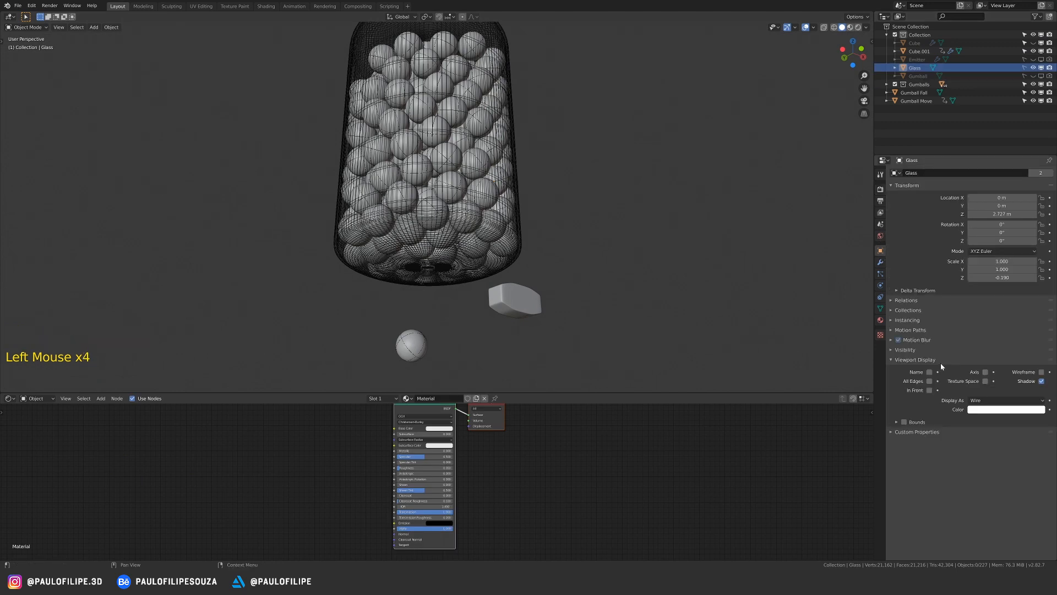
click(992, 402)
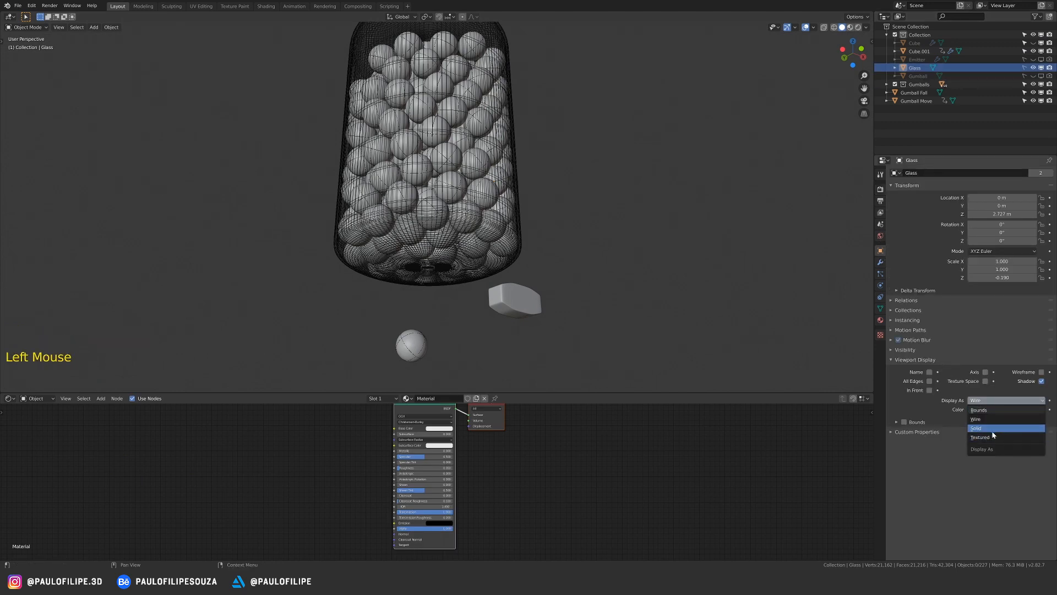
click(994, 435)
- Reselect the Glass object rather than the gumballs inside it and enter Edit Mode, viewing it from below
click(585, 243)
middle_drag(585, 243, 467, 190)
click(467, 189)
key(Tab)
key(Tab)
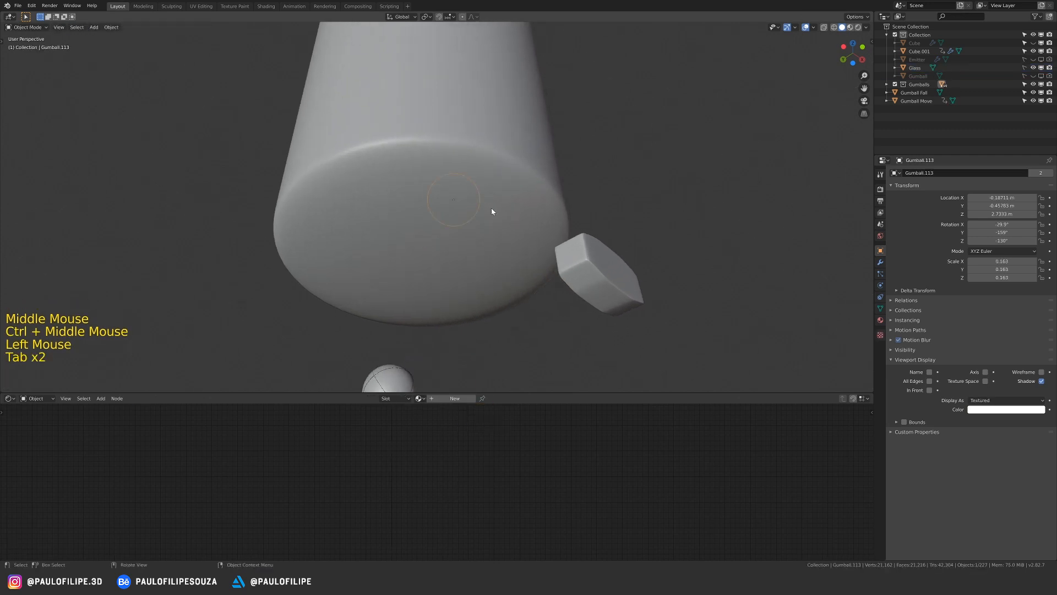
click(523, 211)
click(775, 146)
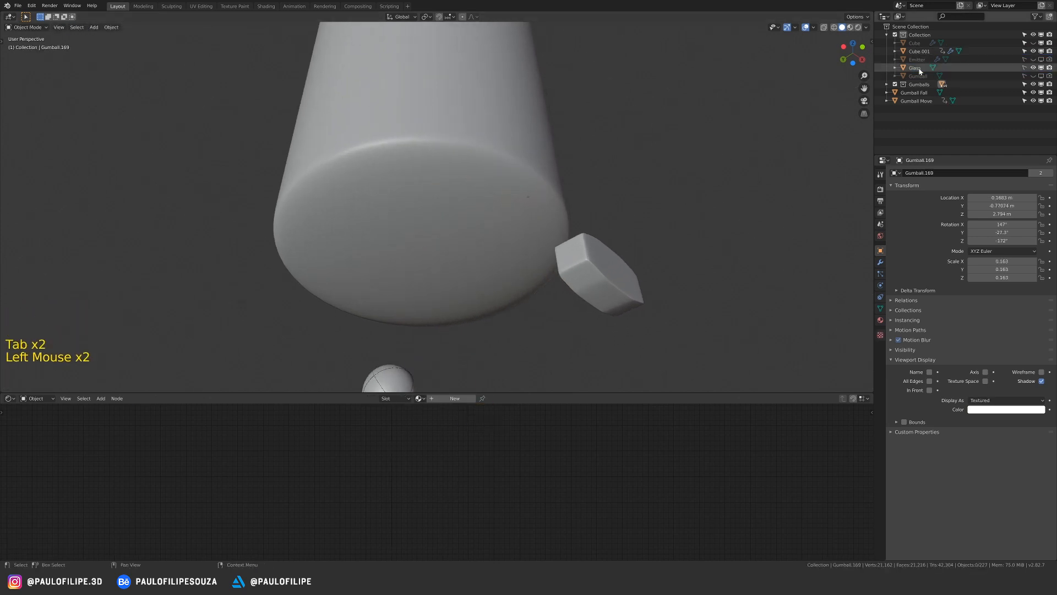
click(623, 175)
key(Tab)
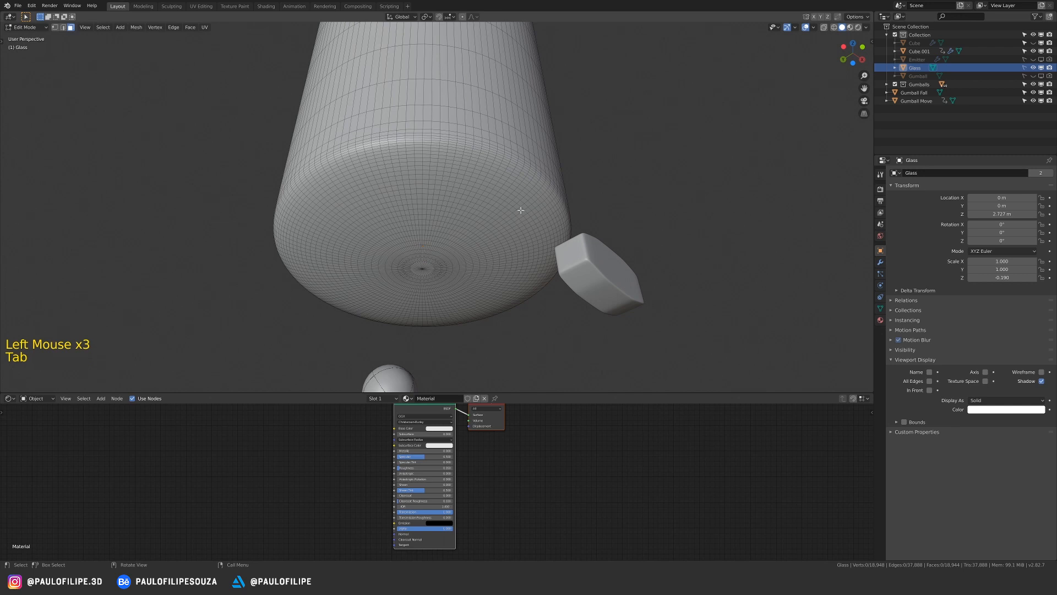
- Select the faces of Glass's entire bottom cap, growing outward from the centre, and assign them Chrome in a second material slot
key(3)
click(420, 267)
key(ctrl+KP_Add)
key(ctrl+KP_Add)
key(ctrl+KP_Add)
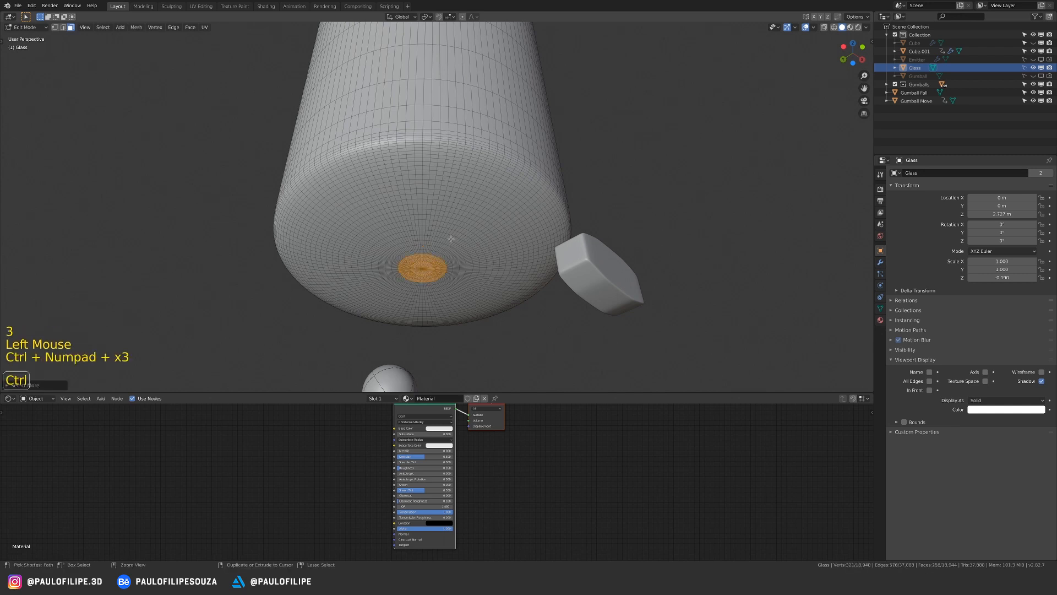
key(ctrl+KP_Add)
key(ctrl+KP_Add)
key(ctrl+KP_Add)
key(ctrl+KP_Add)
key(ctrl+KP_Add)
key(ctrl+KP_Add)
key(ctrl+KP_Add)
key(ctrl+KP_Add)
key(ctrl+KP_Add)
key(ctrl+KP_Add)
key(ctrl+KP_Add)
key(ctrl+KP_Add)
key(ctrl+KP_Add)
key(ctrl+KP_Add)
key(ctrl+KP_Add)
key(ctrl+KP_Add)
key(ctrl+KP_Add)
key(ctrl+KP_Add)
key(ctrl+KP_Add)
key(ctrl+KP_Add)
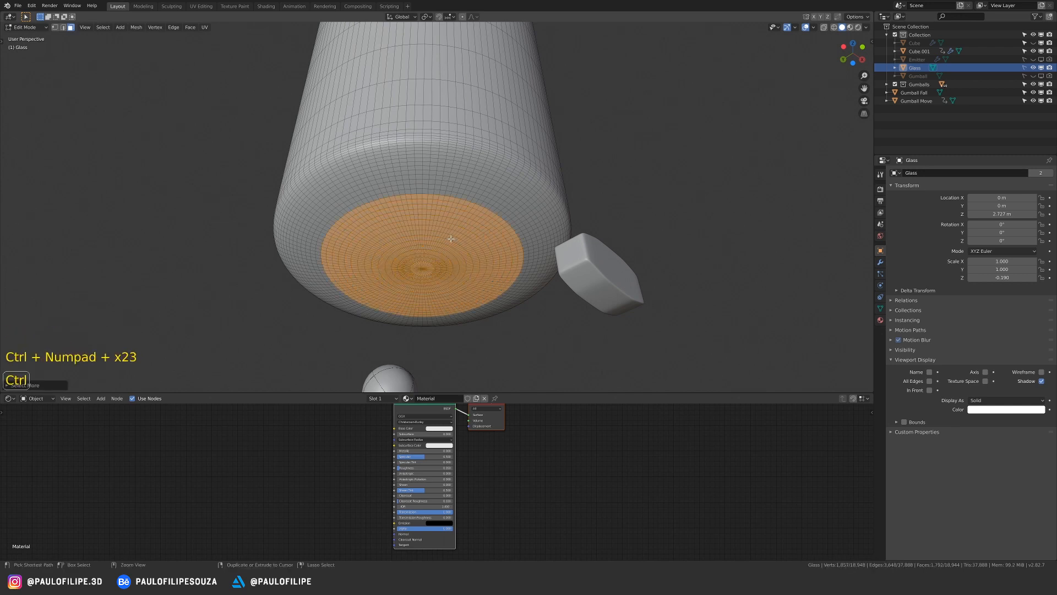
key(ctrl+KP_Add)
key(ctrl+KP_Add)
key(ctrl+KP_Add)
key(ctrl+KP_Add)
key(ctrl+KP_Add)
key(ctrl+KP_Add)
key(ctrl+KP_Add)
key(ctrl+KP_Add)
key(ctrl+KP_Add)
key(ctrl+KP_Add)
key(ctrl+KP_Add)
key(ctrl+KP_Add)
key(ctrl+KP_Add)
key(ctrl+KP_Add)
key(ctrl+KP_Add)
key(ctrl+KP_Add)
key(ctrl+KP_Add)
key(ctrl+KP_Add)
key(ctrl+KP_Add)
key(ctrl+KP_Add)
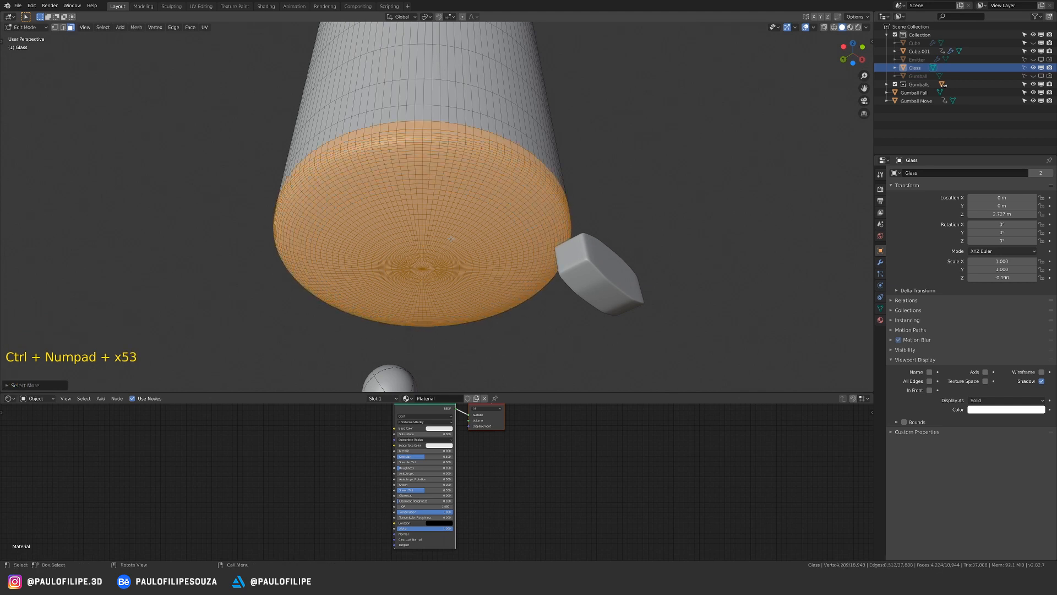
middle_drag(451, 239, 512, 218)
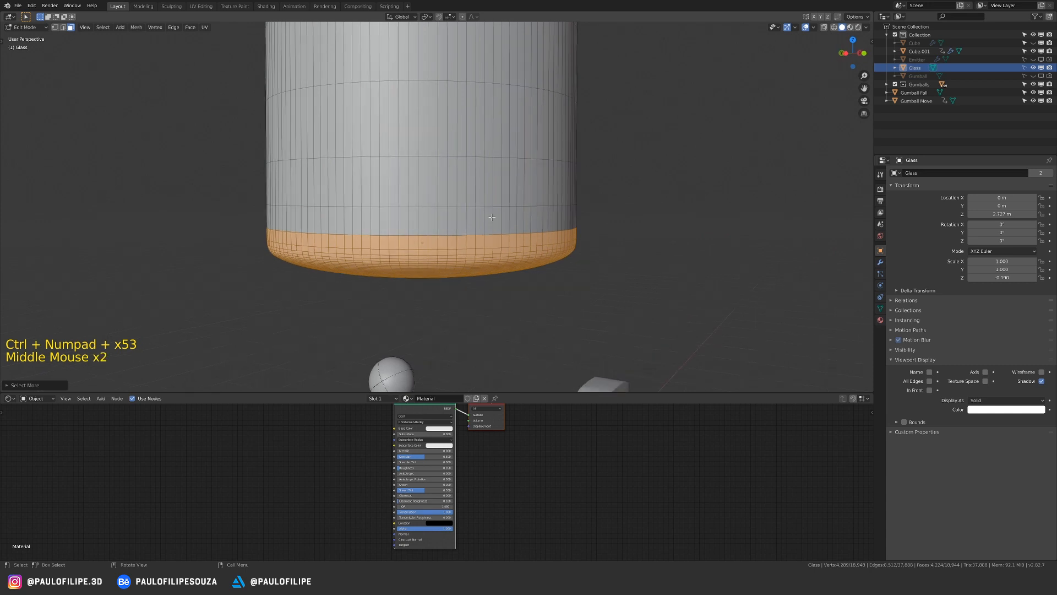
click(880, 320)
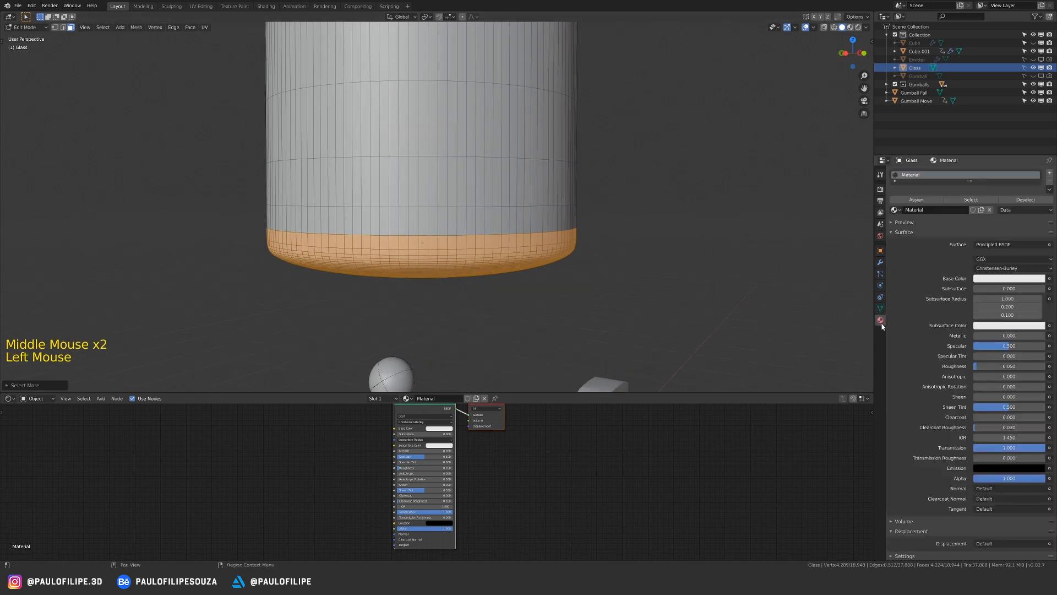
click(1051, 174)
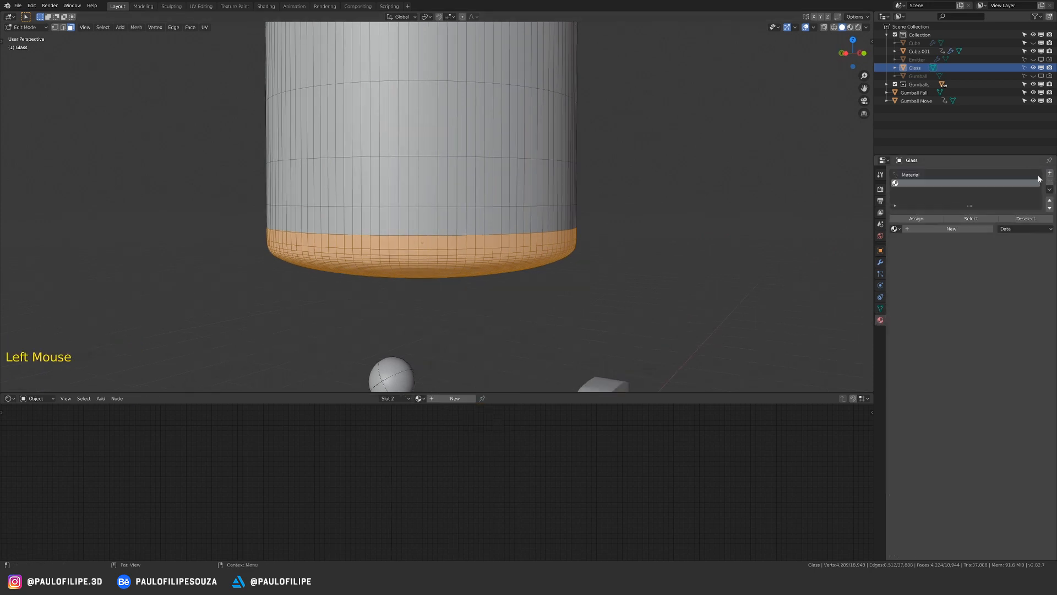
click(895, 229)
click(914, 243)
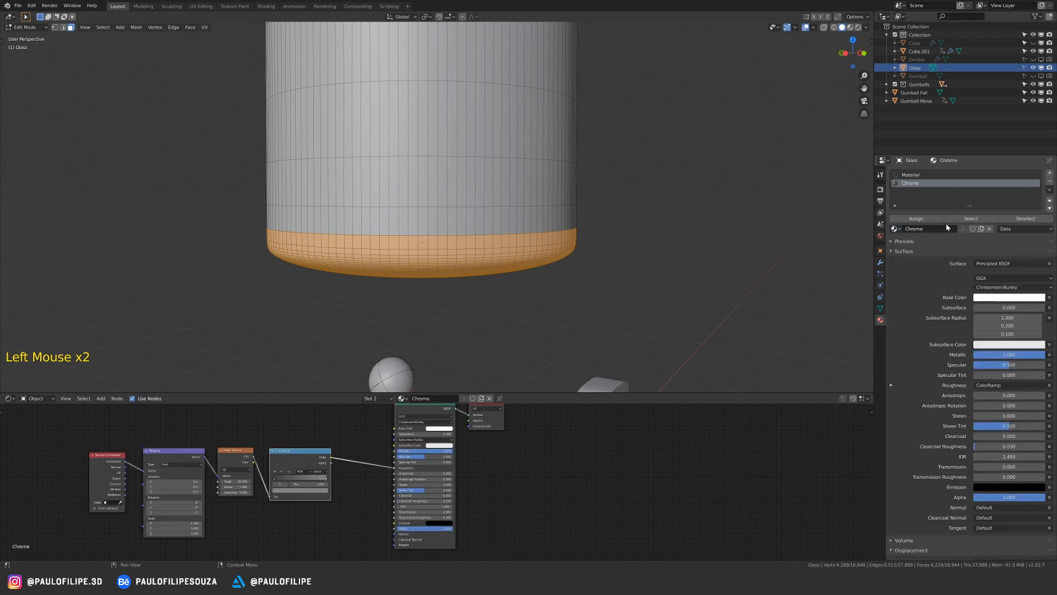
click(637, 184)
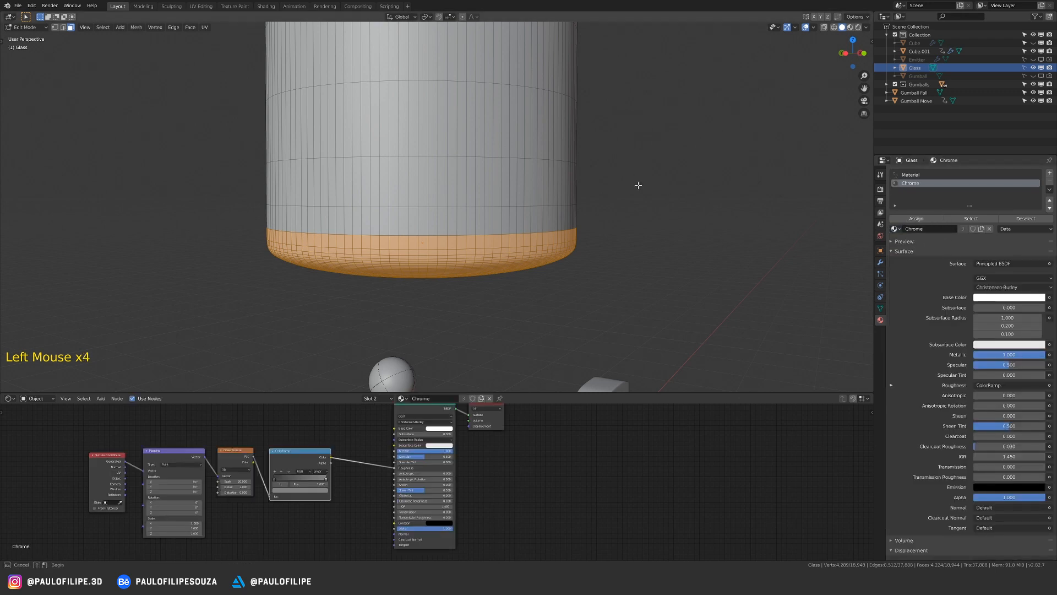
- Select the faces of Glass's entire top cap, growing outward from the centre, and assign Chrome to them
shift+middle_drag(504, 71, 536, 266)
middle_drag(517, 114, 504, 215)
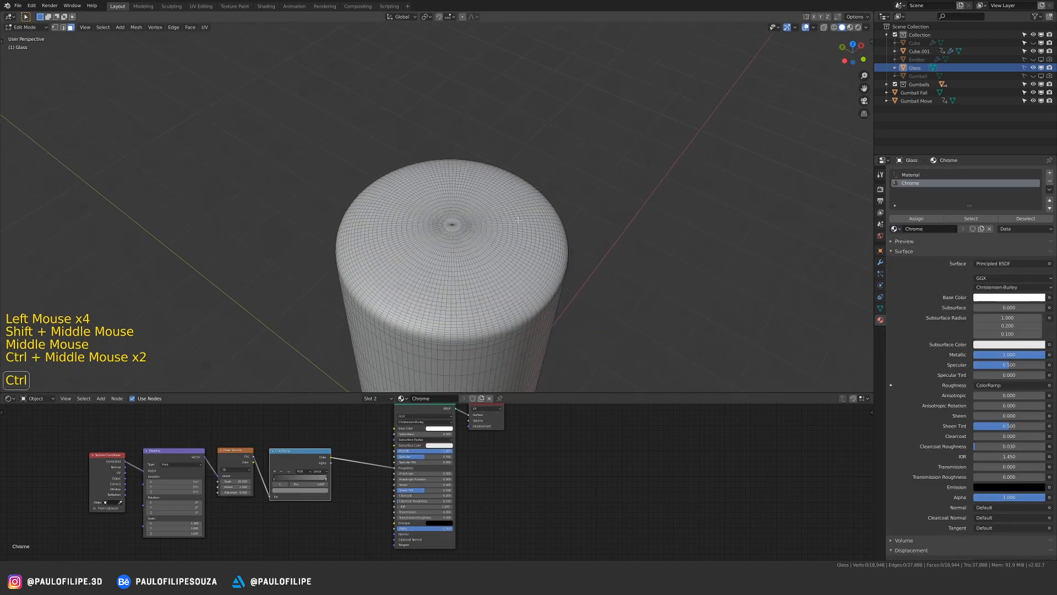
shift+middle_drag(506, 286, 508, 198)
click(463, 133)
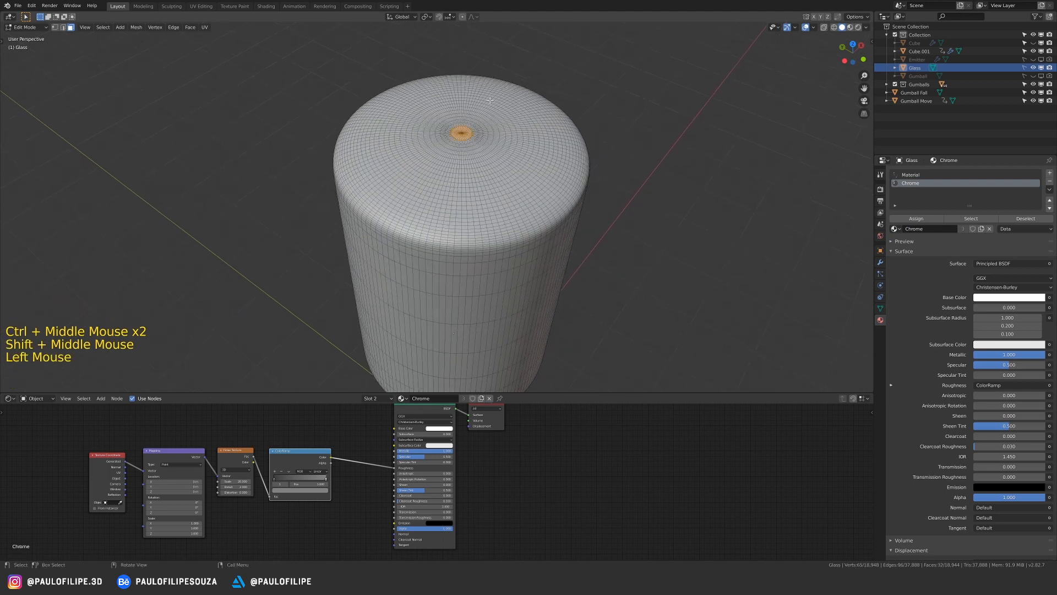
key(ctrl+KP_Add)
key(ctrl+KP_Add)
key(ctrl+KP_Add)
key(ctrl+KP_Add)
key(ctrl+KP_Add)
key(ctrl+KP_Add)
key(ctrl+KP_Add)
key(ctrl+KP_Add)
key(ctrl+KP_Add)
key(ctrl+KP_Add)
key(ctrl+KP_Add)
key(ctrl+KP_Add)
key(ctrl+KP_Add)
key(ctrl+KP_Add)
key(ctrl+KP_Add)
key(ctrl+KP_Add)
key(ctrl+KP_Add)
key(ctrl+KP_Add)
key(ctrl+KP_Add)
key(ctrl+KP_Add)
key(ctrl+KP_Add)
key(ctrl+KP_Add)
key(ctrl+KP_Add)
key(ctrl+KP_Add)
key(ctrl+KP_Add)
key(ctrl+KP_Add)
key(ctrl+KP_Add)
key(ctrl+KP_Add)
key(ctrl+KP_Add)
key(ctrl+KP_Add)
key(ctrl+KP_Add)
key(ctrl+KP_Add)
key(ctrl+KP_Add)
key(ctrl+KP_Add)
key(ctrl+KP_Add)
key(ctrl+KP_Add)
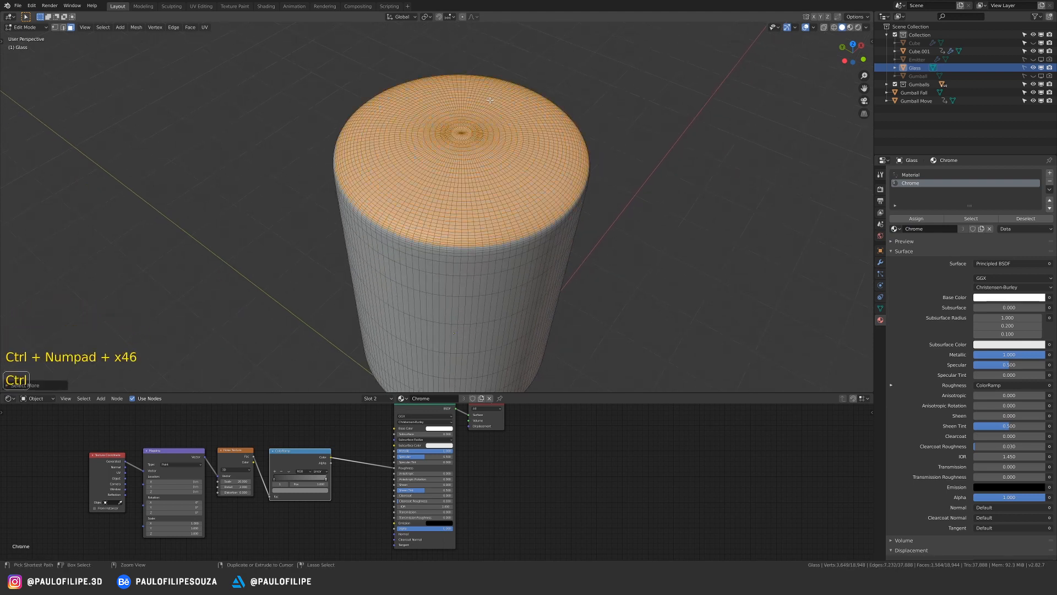
middle_drag(490, 100, 495, 66)
click(908, 218)
click(682, 205)
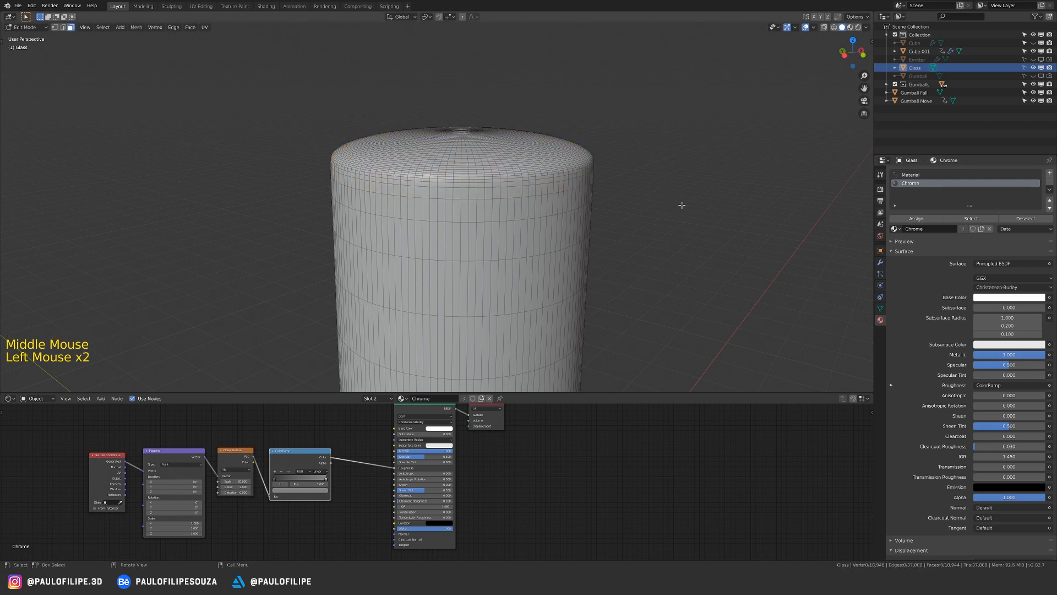
- Select a large central disc of faces on the top cap and extrude it about -0.037 m along local Z
middle_drag(682, 206, 680, 253)
ctrl+click(463, 131)
click(463, 131)
key(ctrl+KP_Add)
key(ctrl+KP_Add)
key(ctrl+KP_Add)
key(ctrl+KP_Add)
key(ctrl+KP_Add)
key(ctrl+KP_Add)
key(ctrl+KP_Add)
key(ctrl+KP_Add)
key(ctrl+KP_Add)
key(ctrl+KP_Add)
key(ctrl+KP_Add)
key(ctrl+KP_Add)
key(ctrl+KP_Add)
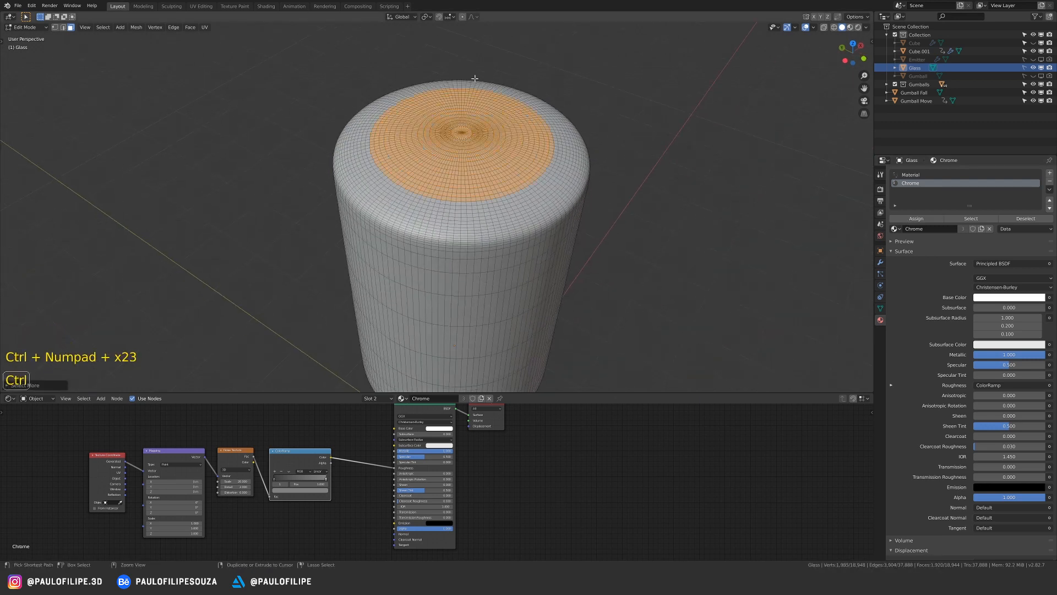
middle_drag(597, 203, 603, 194)
ctrl+middle_drag(602, 194, 611, 185)
key(e)
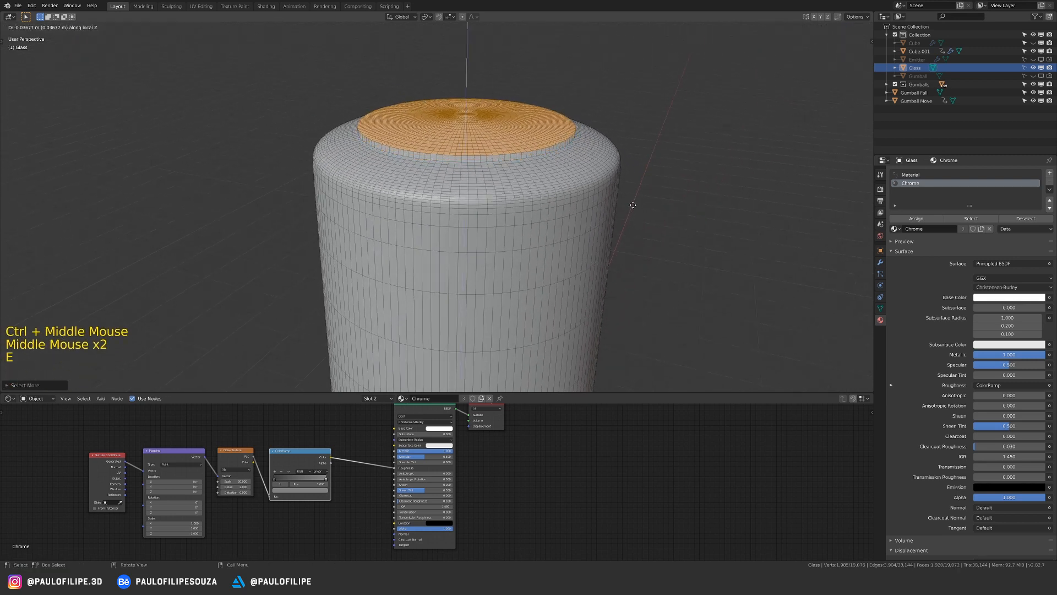
click(633, 205)
- Select a smaller central disc of faces on the raised top cap, move it slightly upward as a second lid tier, and leave Edit Mode
middle_drag(632, 185, 633, 220)
click(462, 113)
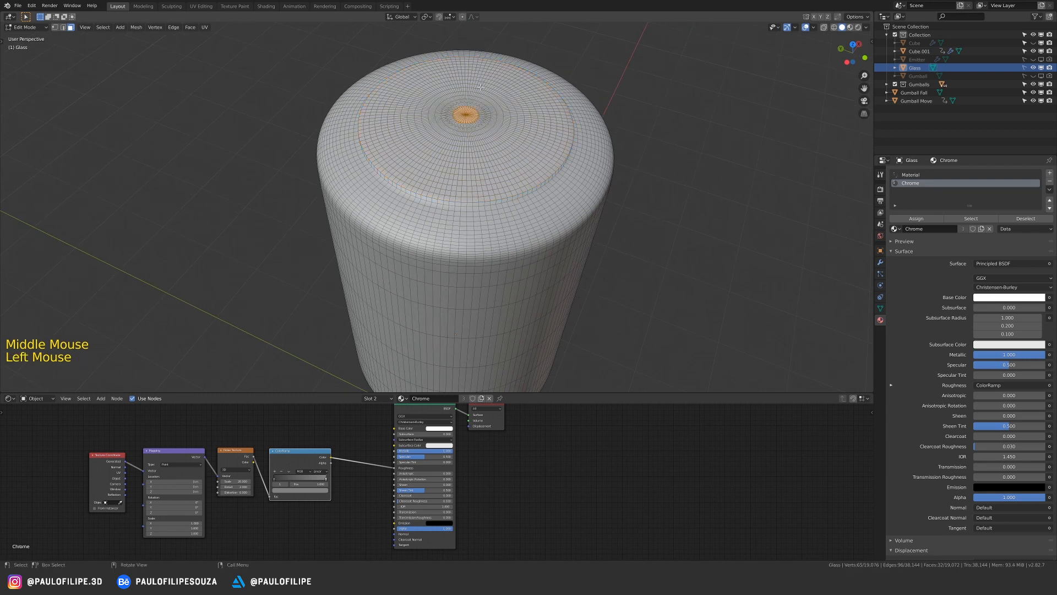
key(ctrl+KP_Add)
key(ctrl+KP_Add)
key(ctrl+KP_Add)
key(ctrl+KP_Add)
key(ctrl+KP_Add)
key(ctrl+KP_Subtract)
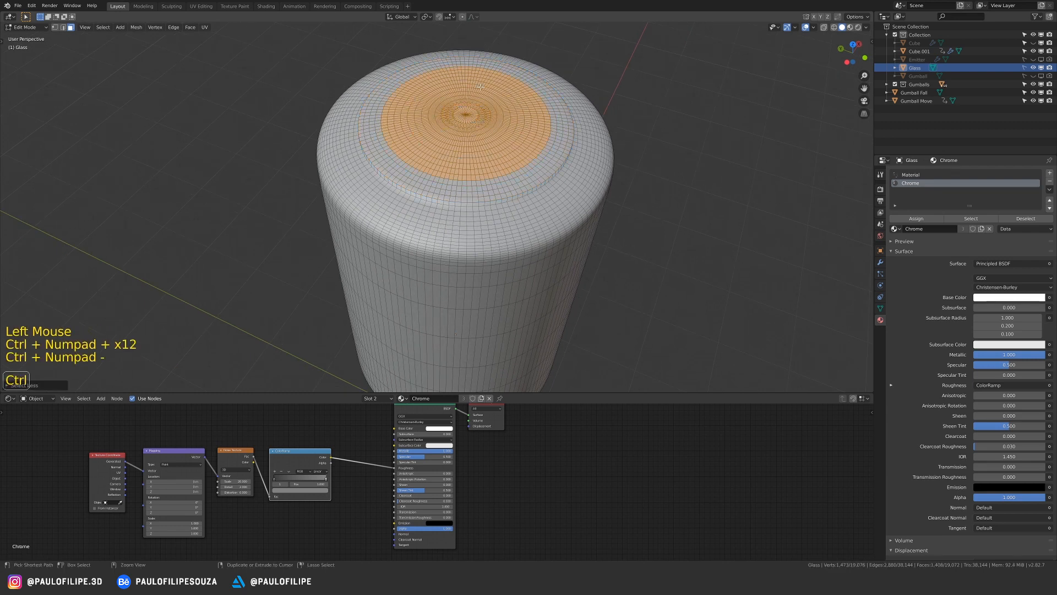
middle_drag(633, 217, 655, 193)
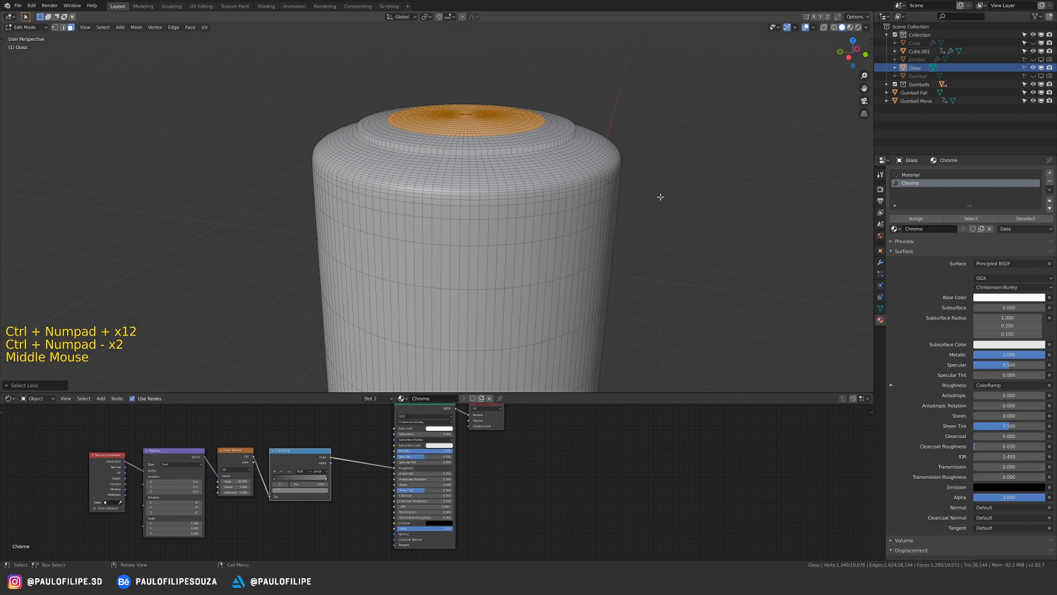
key(g)
click(662, 197)
key(Tab)
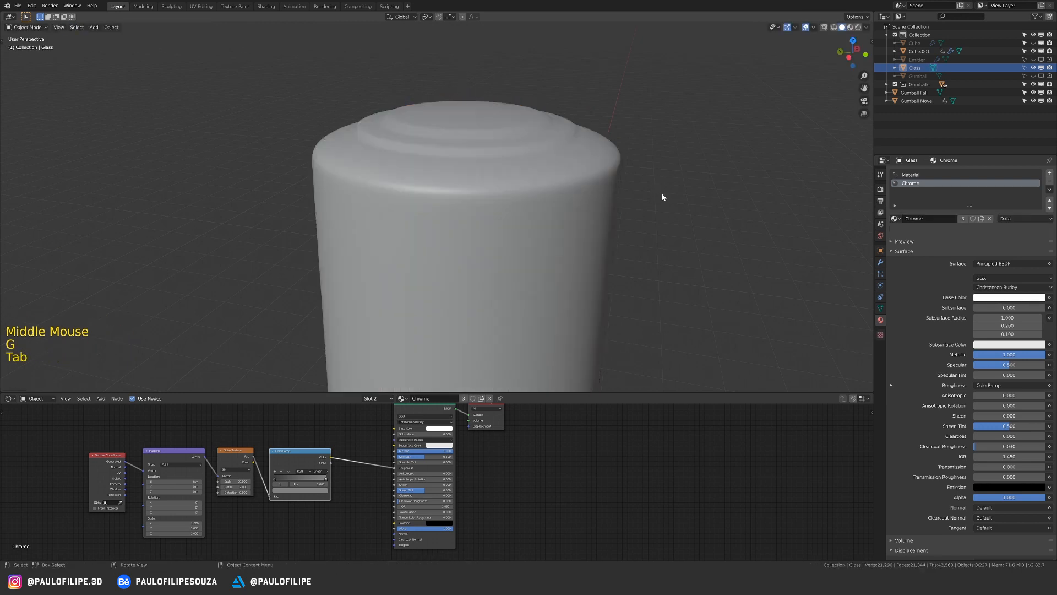
- Switch the viewport to rendered shading and unhide the Cube body to show the complete gumball machine
ctrl+middle_drag(662, 197, 601, 205)
mouse_move(600, 205)
middle_down()
mouse_move(569, 209)
mouse_move(544, 241)
mouse_move(560, 198)
mouse_move(472, 198)
middle_up()
key(z)
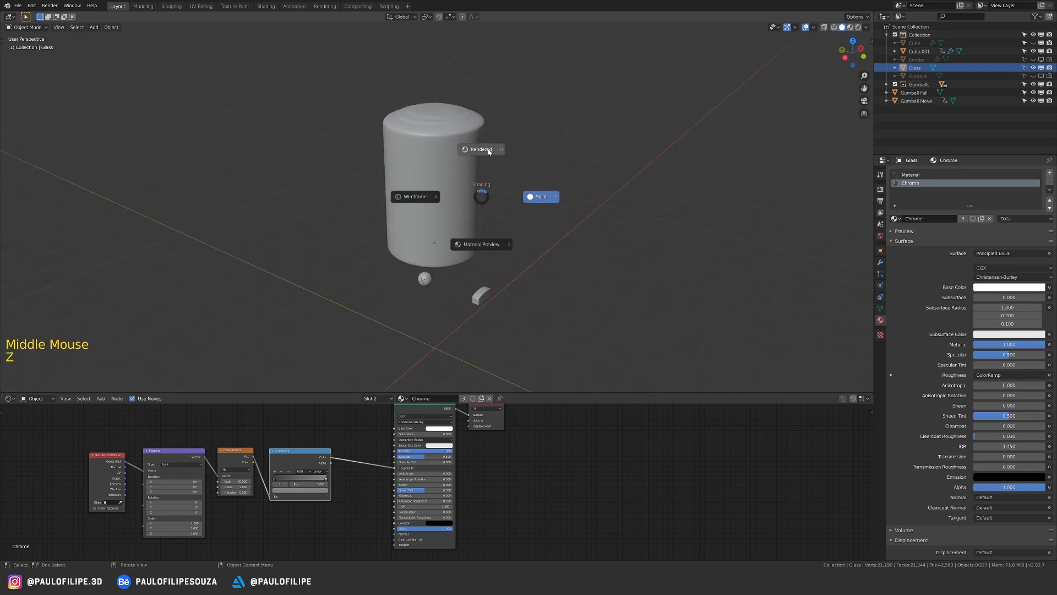
key(KP_0)
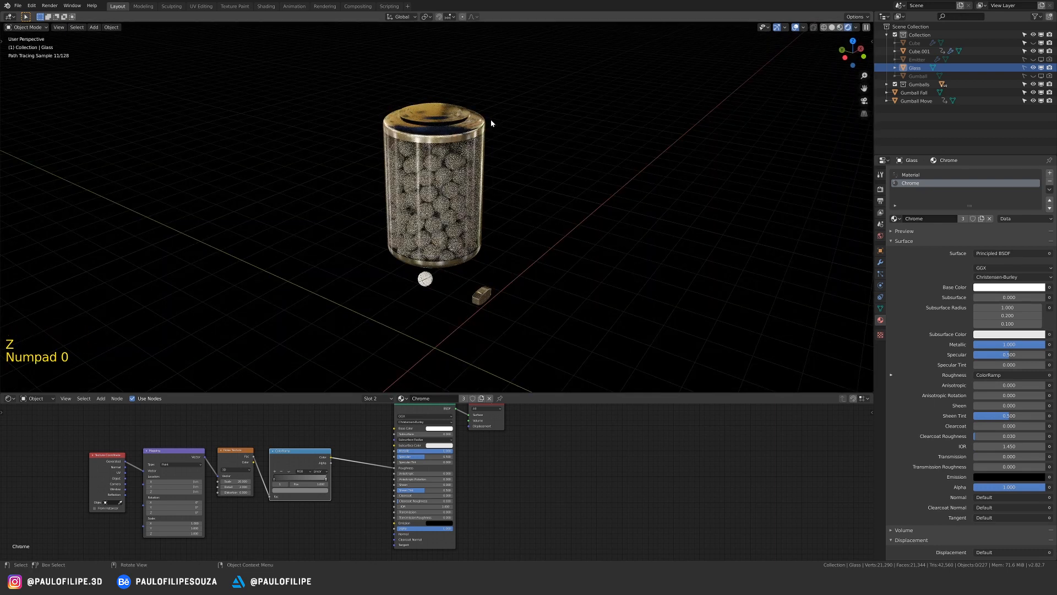
middle_drag(524, 200, 579, 161)
click(1033, 42)
shift+middle_drag(580, 161, 567, 127)
ctrl+middle_drag(551, 177, 534, 220)
click(532, 227)
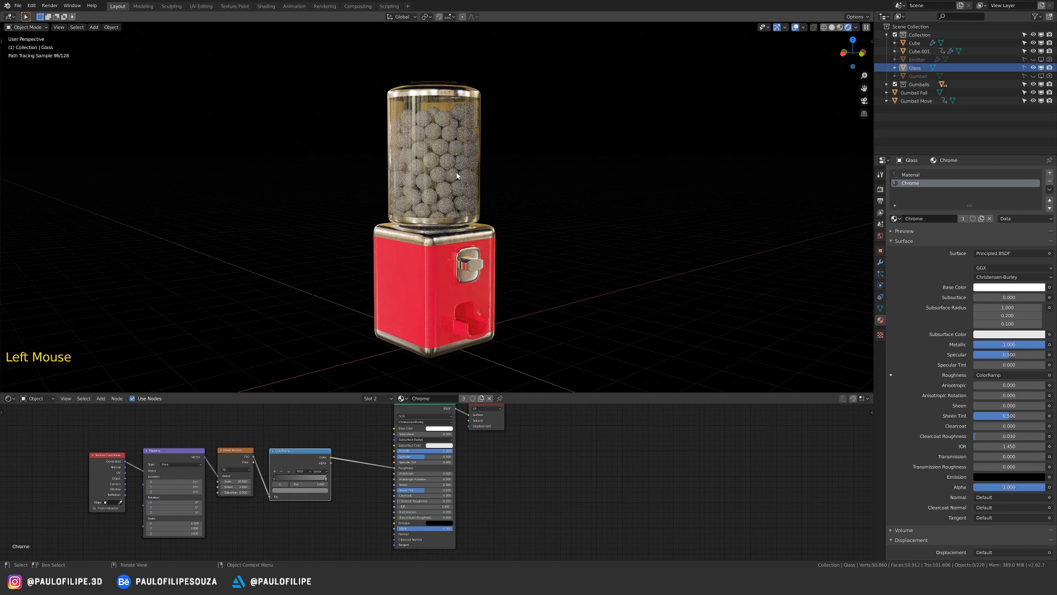
- Select a gumball inside the glass container and give it a new material named Gumball
click(471, 162)
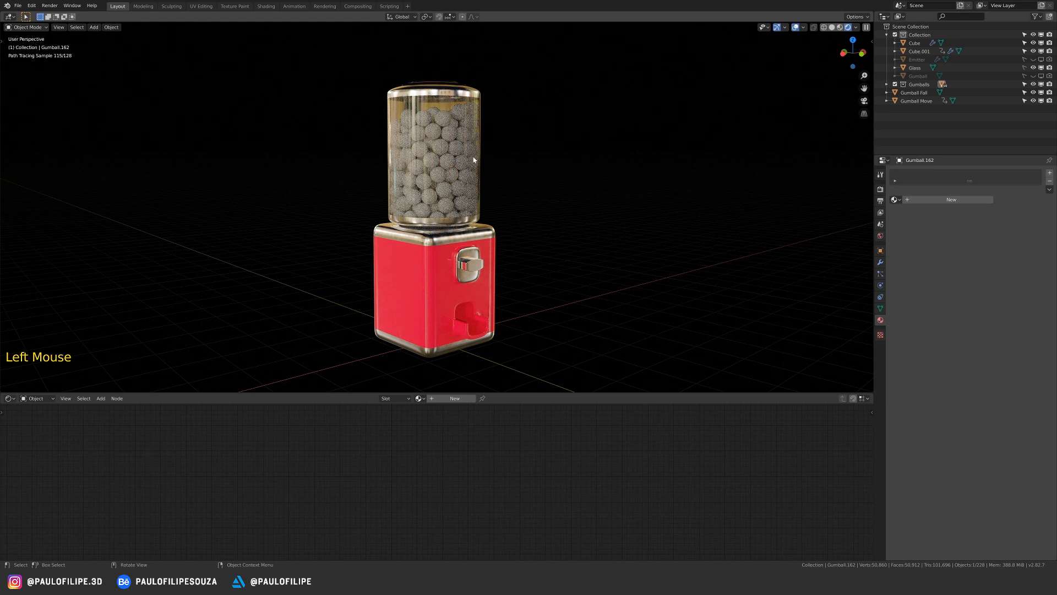
click(455, 398)
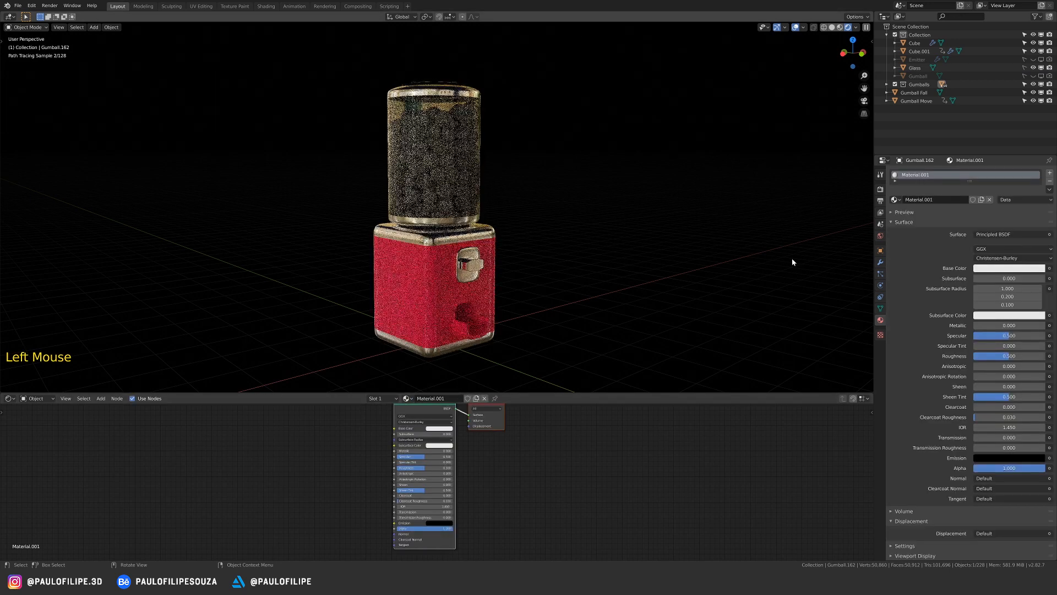
double_click(929, 175)
text(Gu)
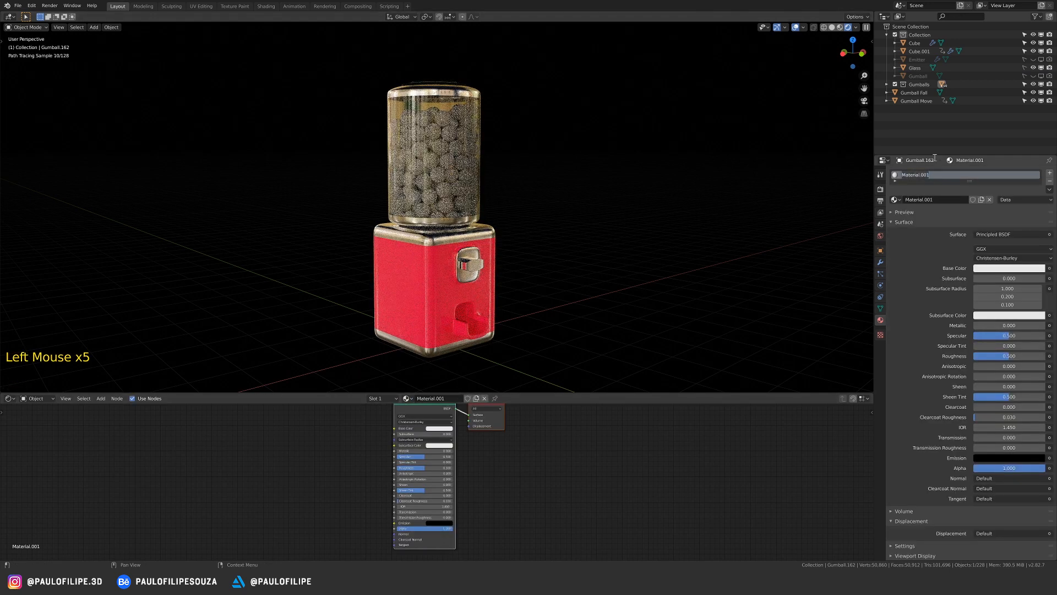
text(mball)
key(Return)
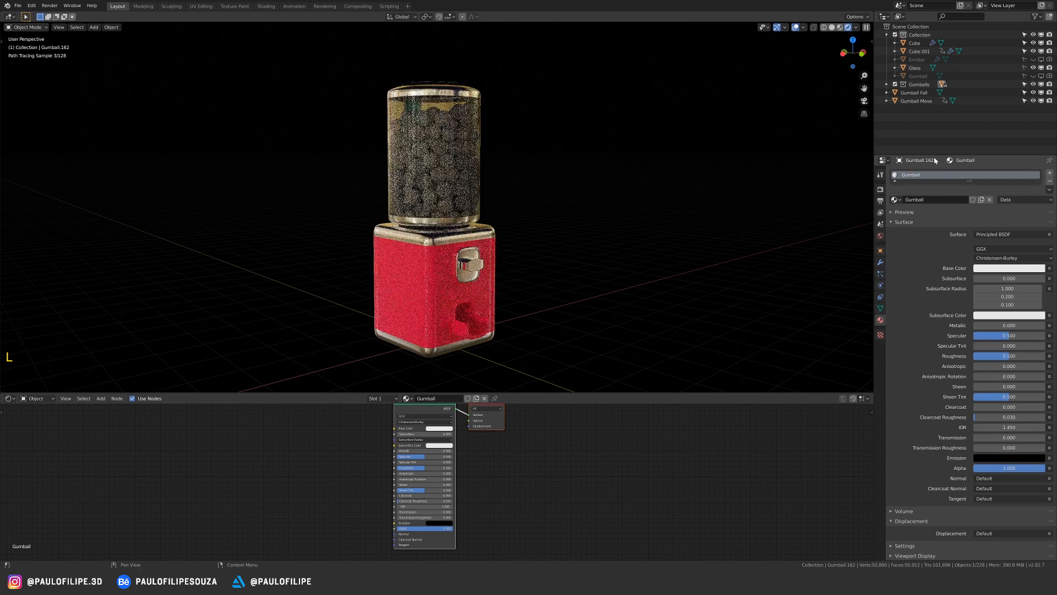
- Add a ColorRamp node to the Gumball material and connect its Color output to the Principled BSDF's Base Color
middle_drag(365, 426, 371, 433)
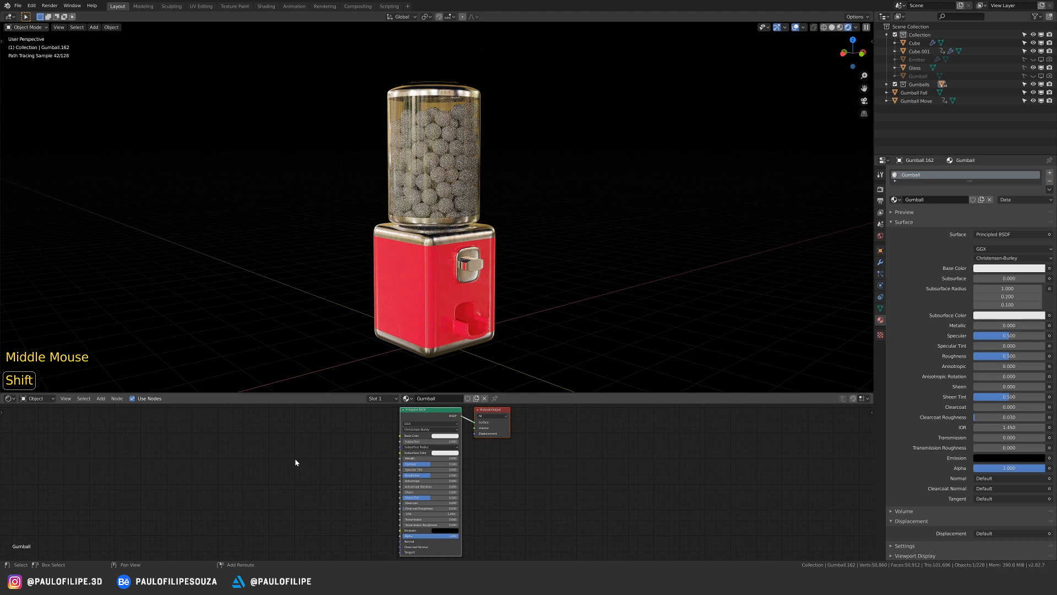
key(shift+a)
mouse_move(298, 459)
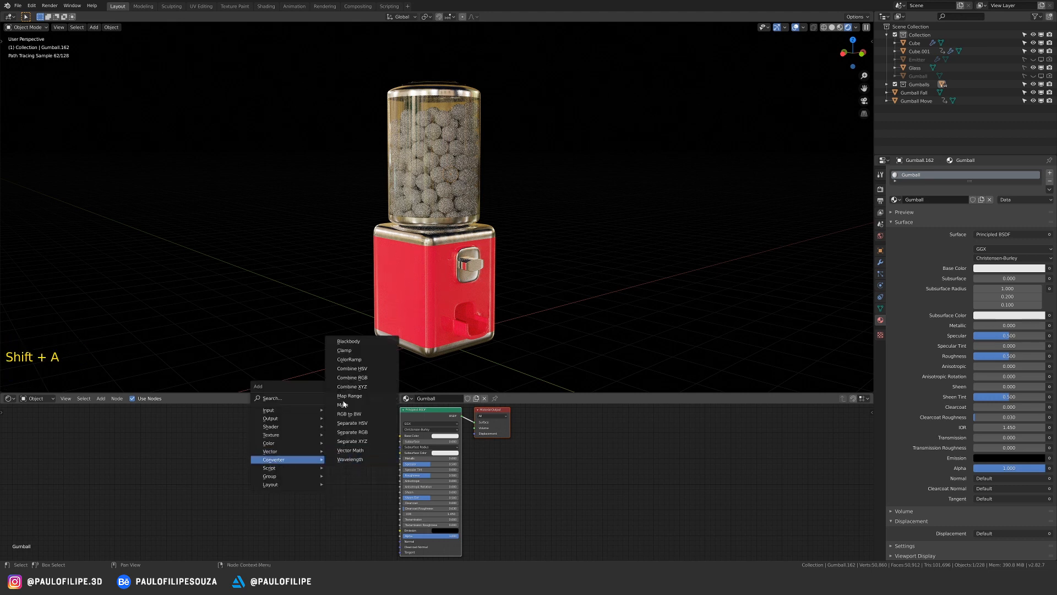
click(345, 359)
click(351, 426)
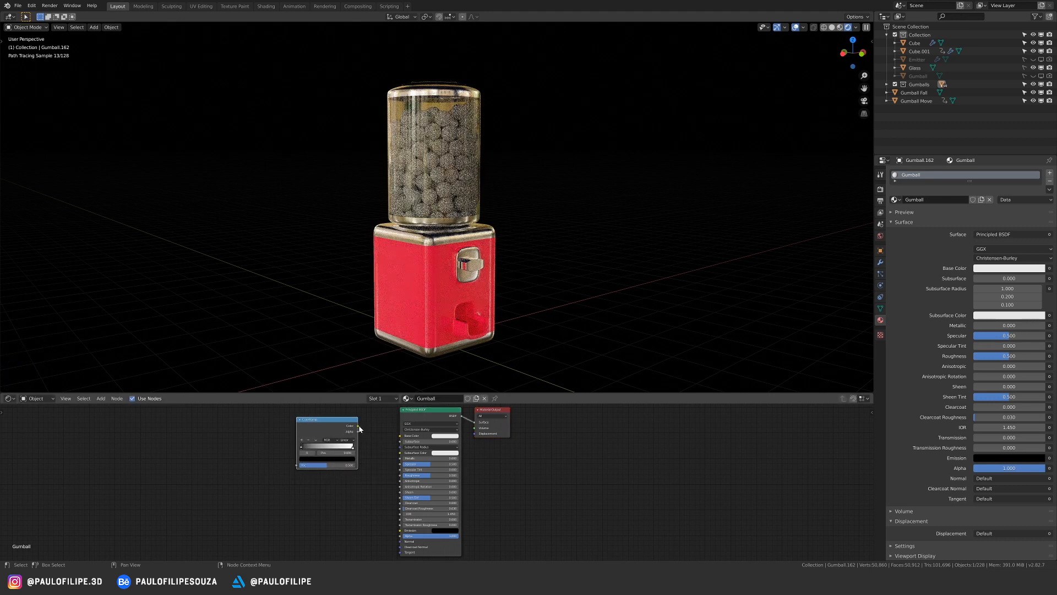
mouse_move(359, 427)
mouse_down()
mouse_move(401, 435)
mouse_move(342, 432)
mouse_up()
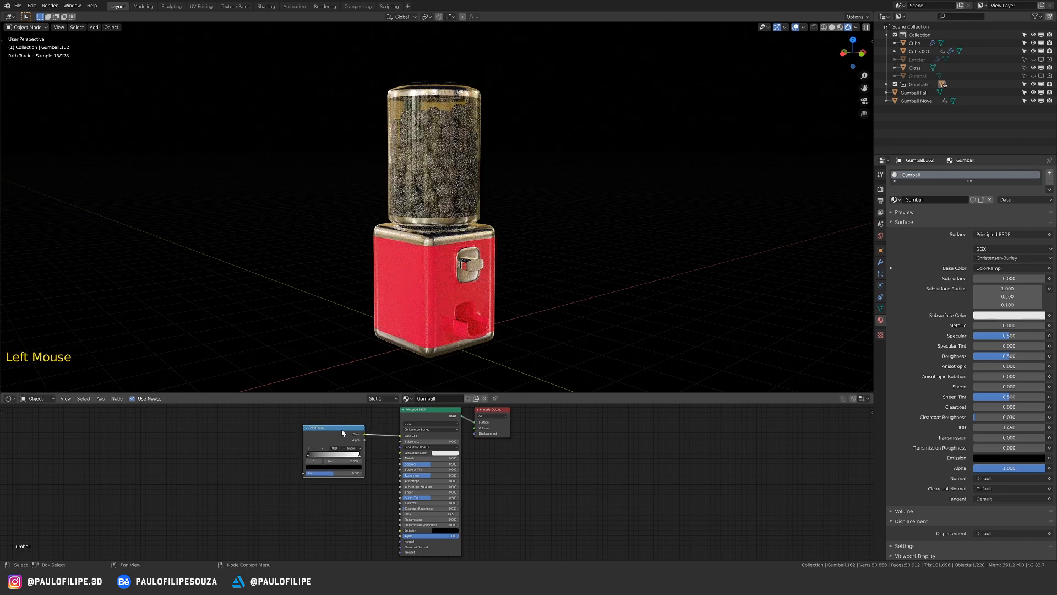
- Add an Object Info node before the ColorRamp and connect its Random output to the ramp's Fac input
key(shift+a)
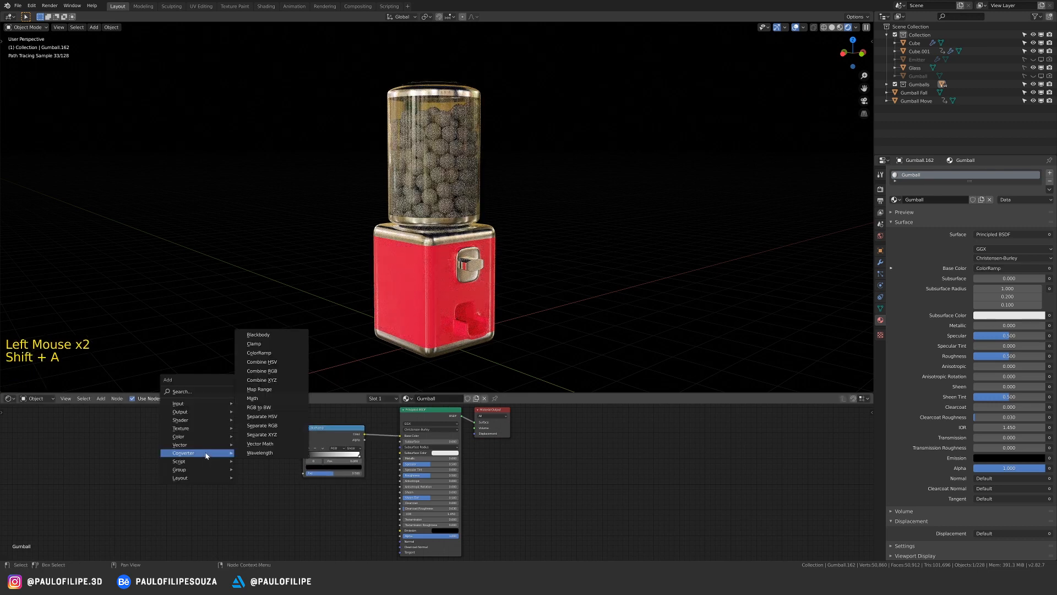
mouse_move(209, 406)
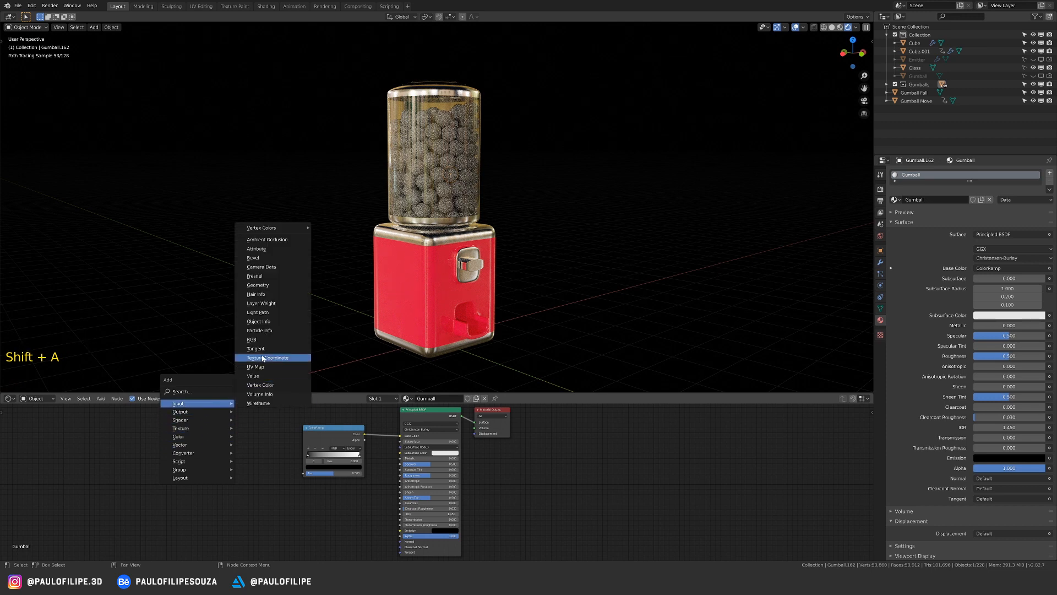
click(266, 322)
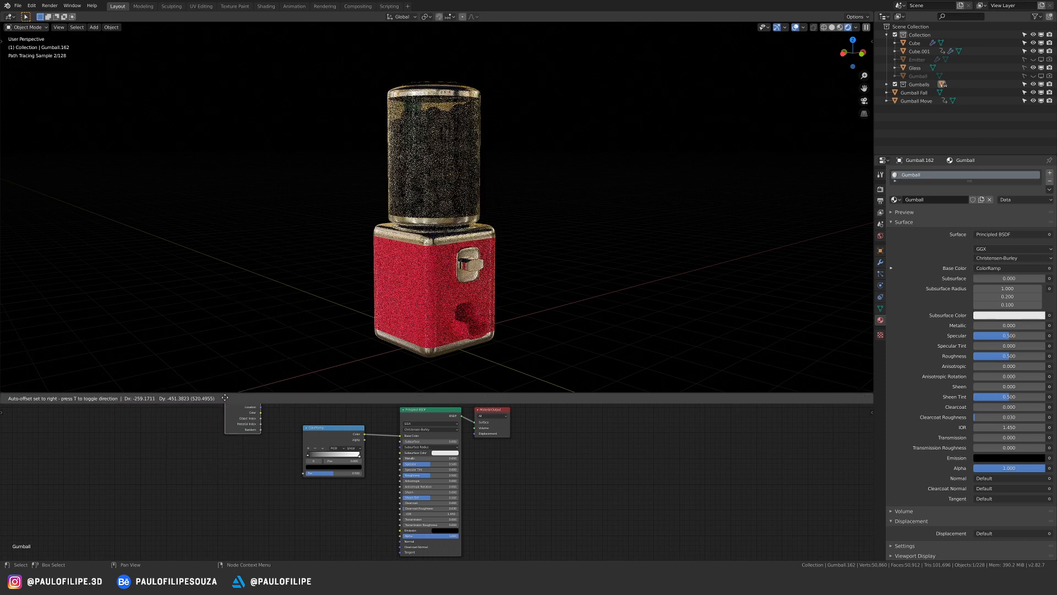
click(263, 458)
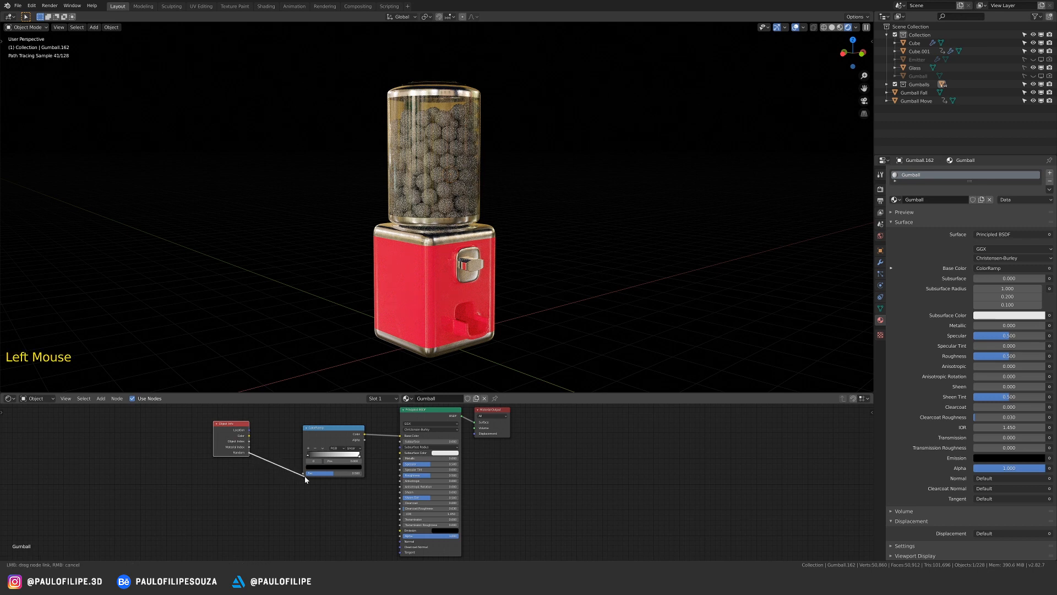
drag(305, 477, 305, 474)
- Set the ColorRamp's interpolation to Constant and add three more color stops
ctrl+middle_drag(306, 473, 373, 466)
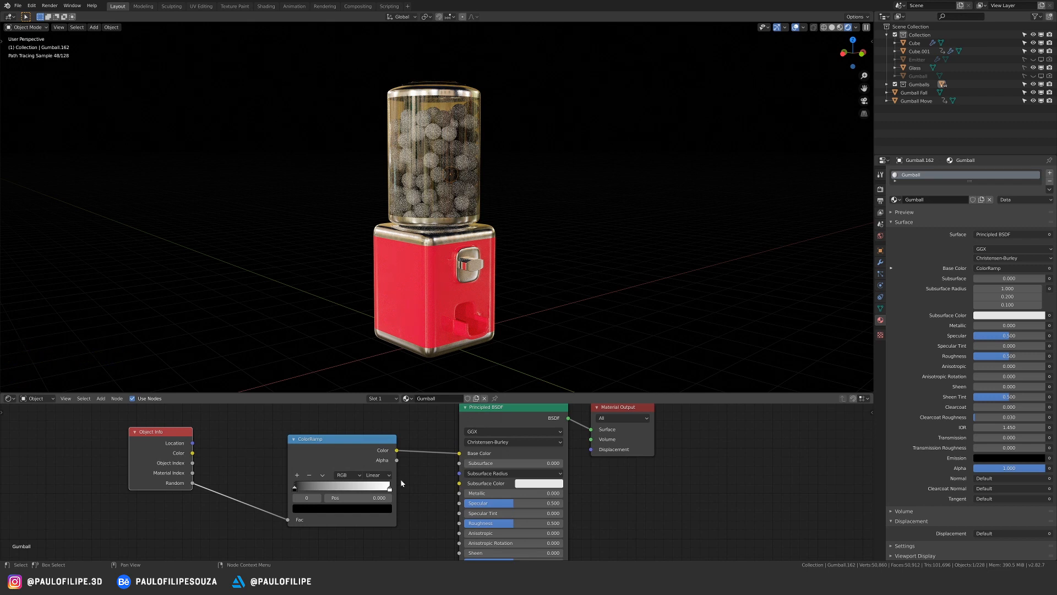
click(391, 477)
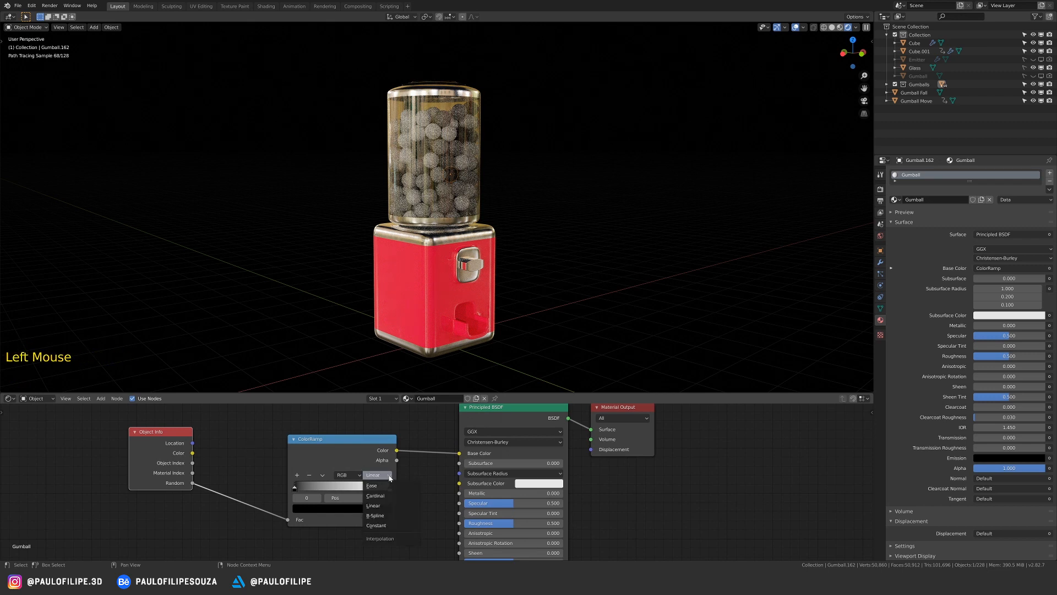
click(389, 526)
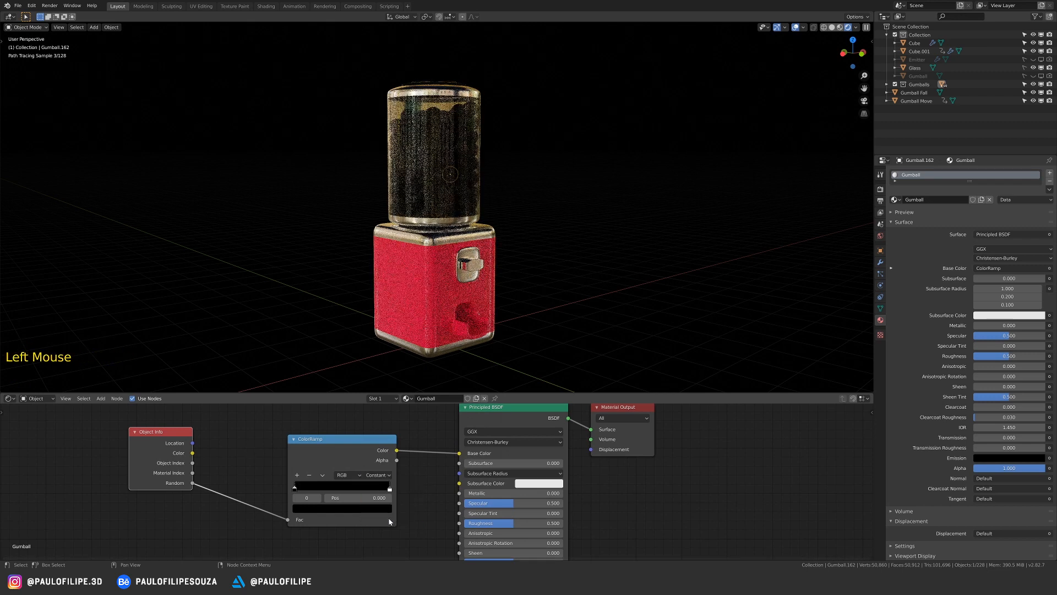
click(298, 476)
click(298, 476)
click(298, 476)
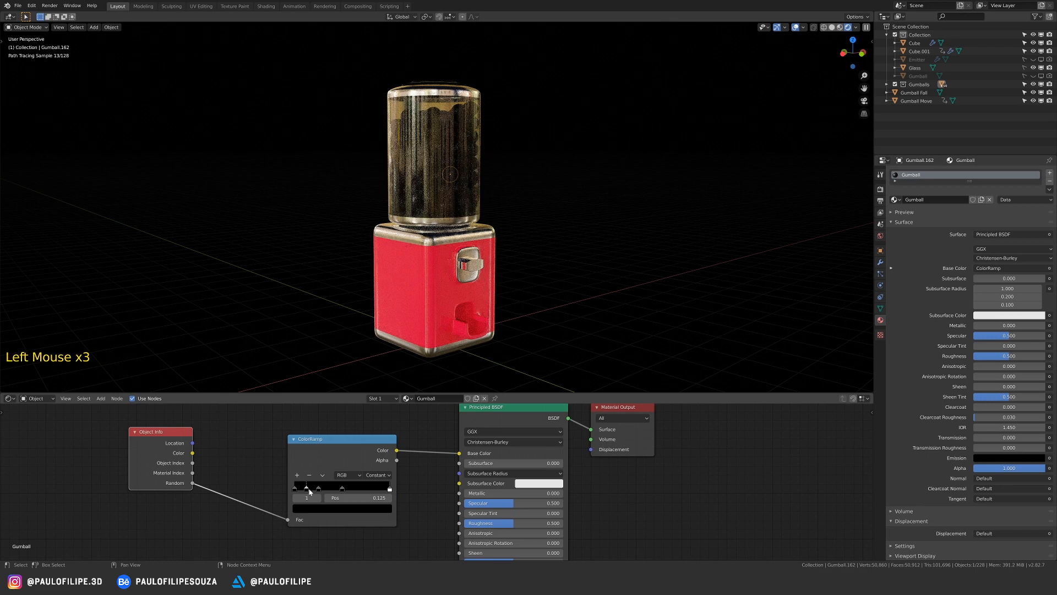
- Move the added stop nearest the start of the ramp toward the other end and set its position to 0.75
drag(308, 490, 365, 490)
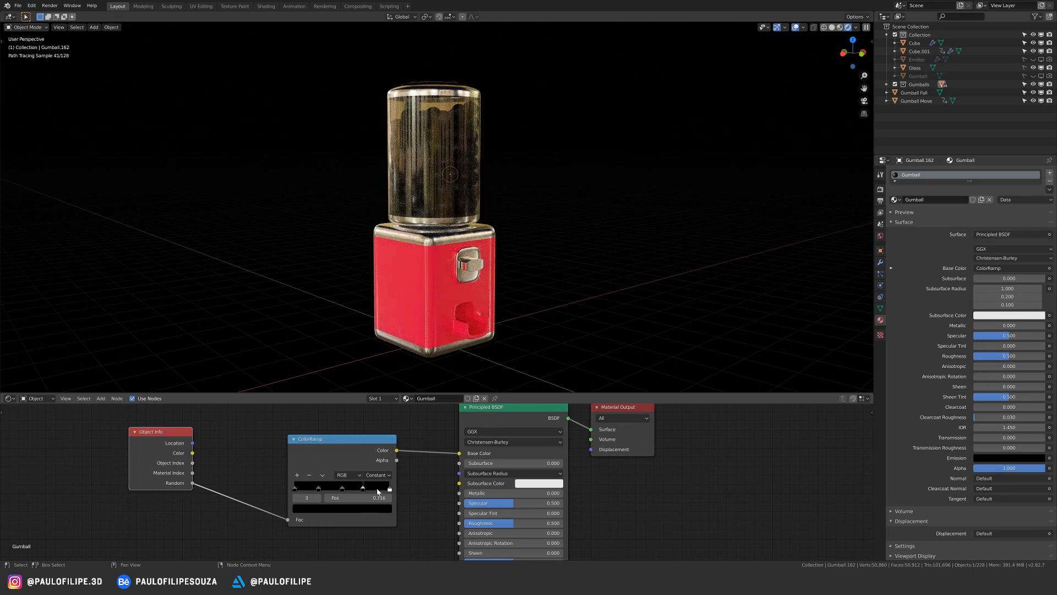
click(381, 498)
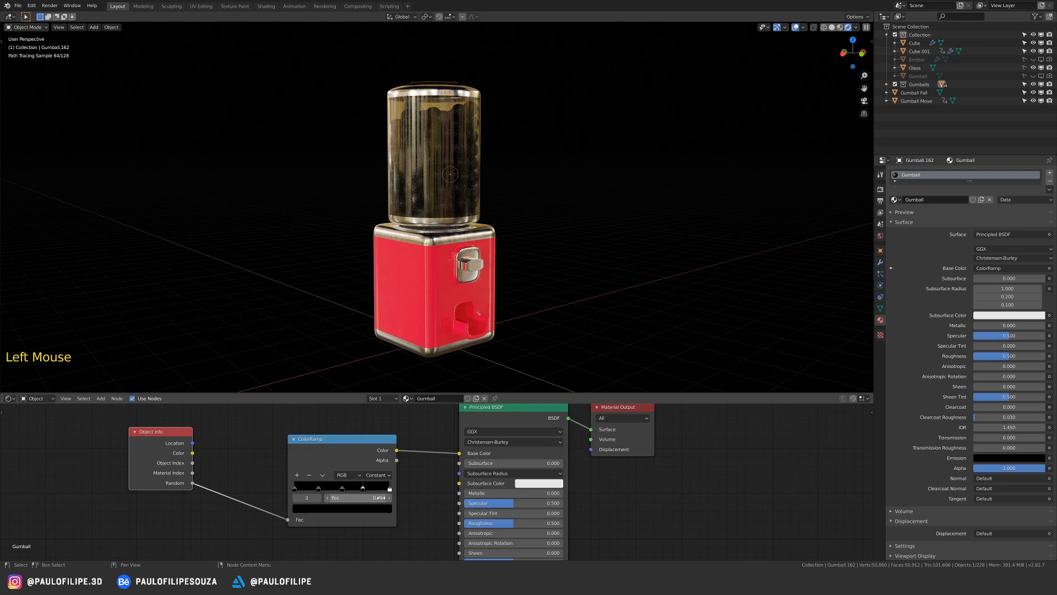
text(.75)
key(Return)
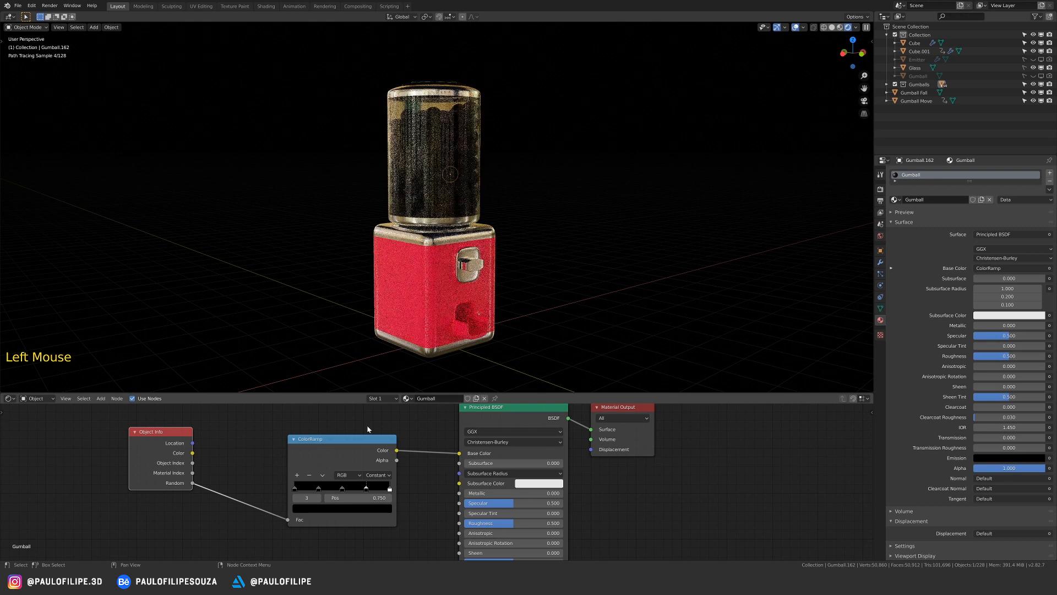
- Color the ColorRamp's first stop bright red and its second stop bright blue
click(296, 489)
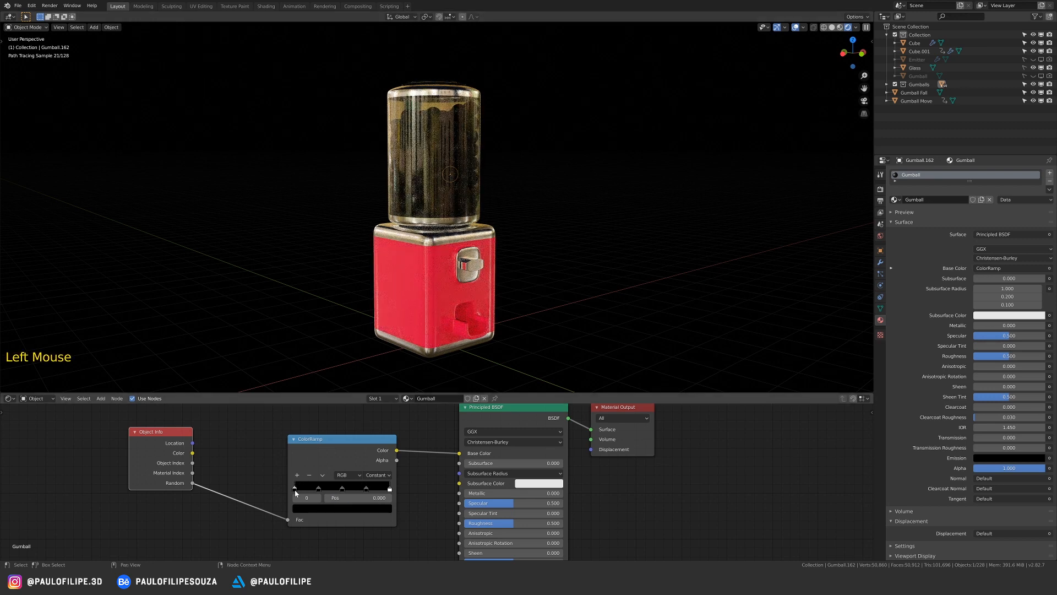
click(318, 505)
drag(372, 429, 371, 379)
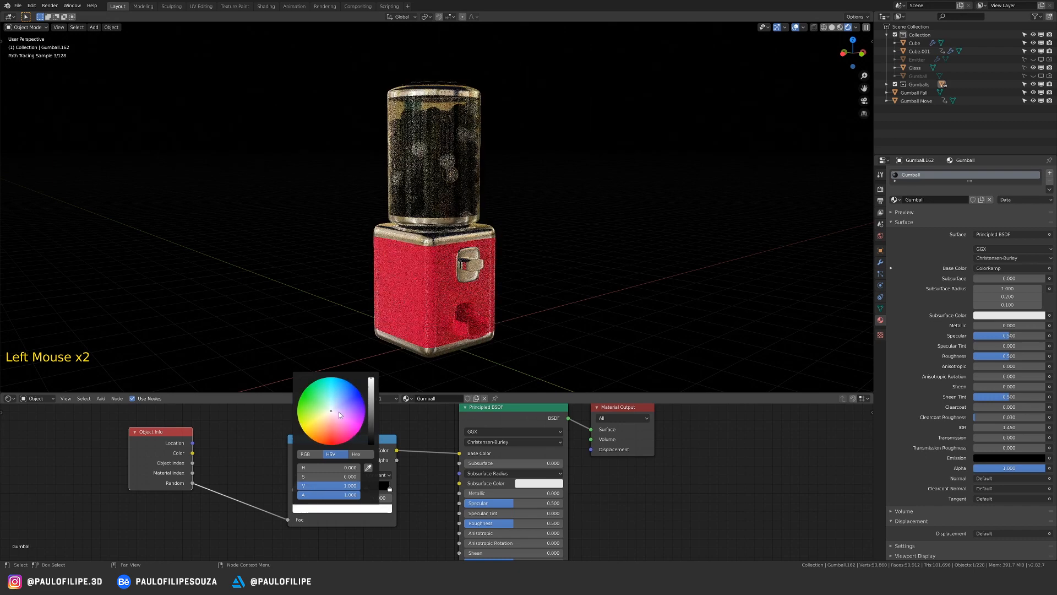
middle_drag(325, 519, 326, 526)
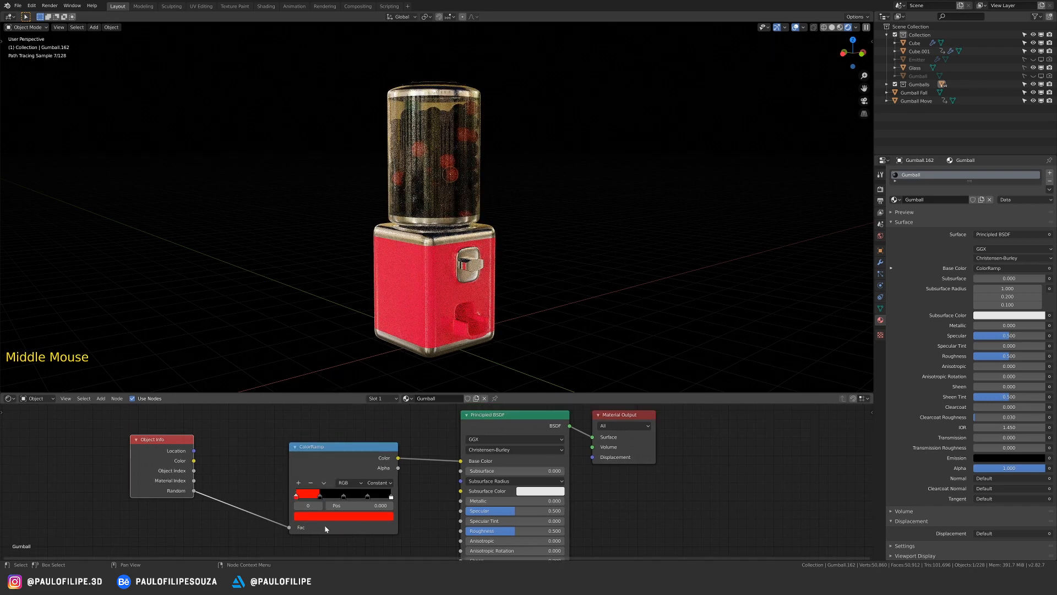
click(322, 501)
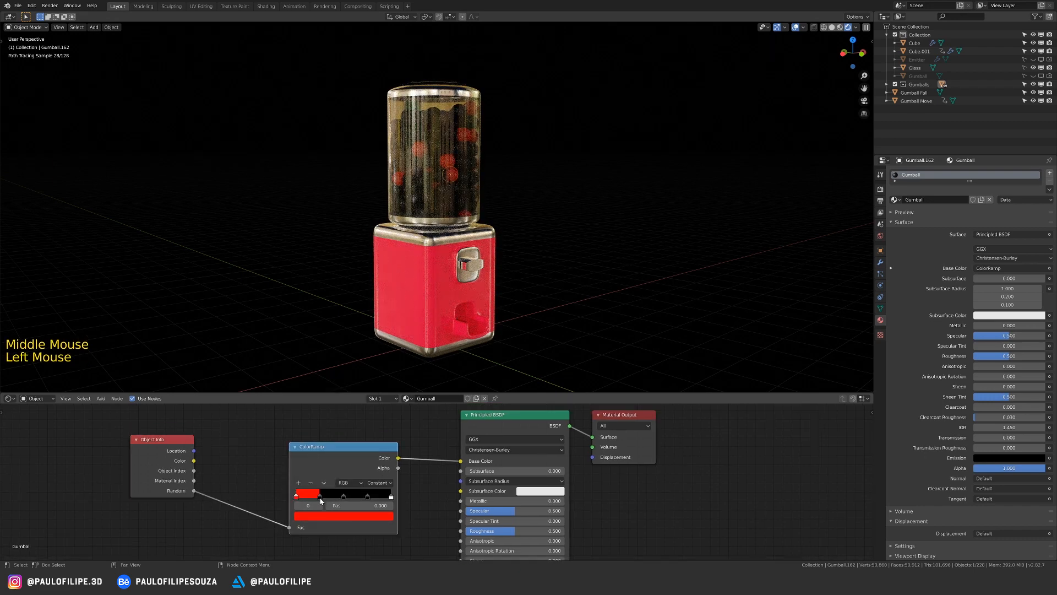
click(321, 497)
click(323, 516)
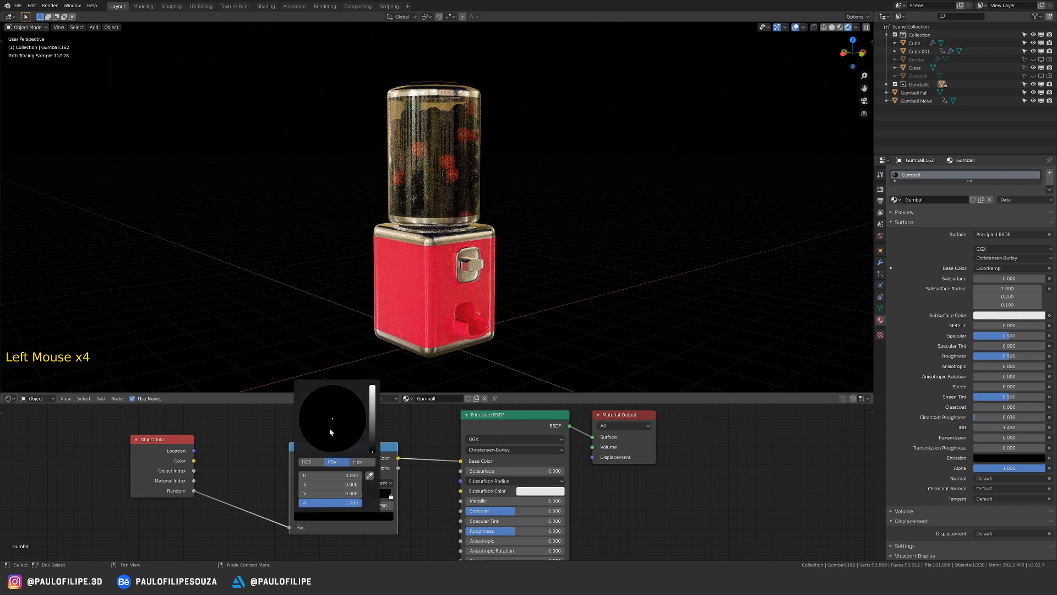
mouse_move(372, 417)
mouse_down()
mouse_move(375, 373)
mouse_move(368, 399)
mouse_up()
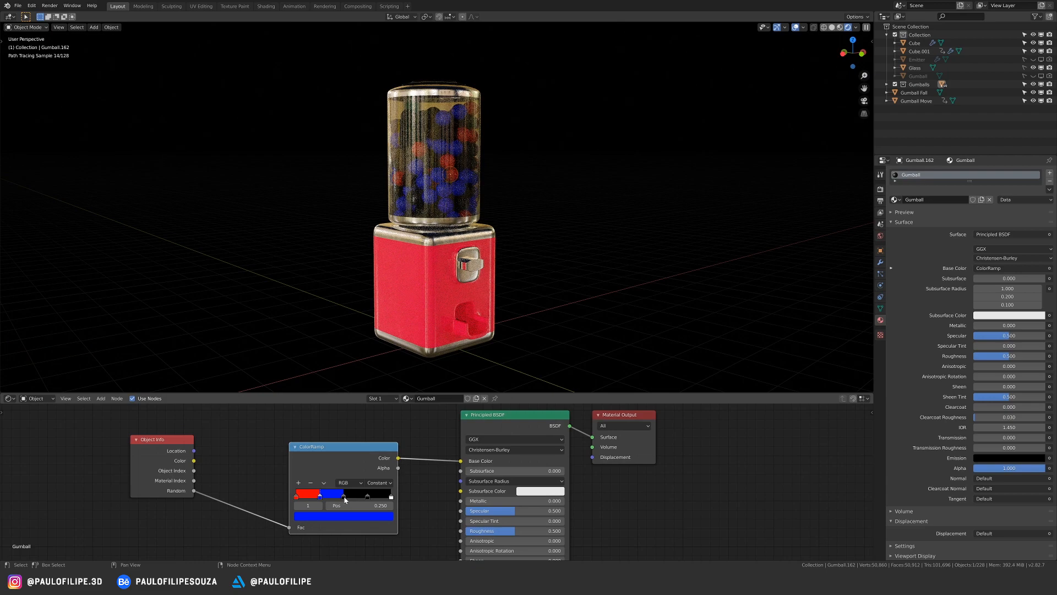
- Color the ColorRamp's third stop, at position 0.5, bright yellow
click(345, 497)
click(345, 514)
drag(372, 446, 373, 385)
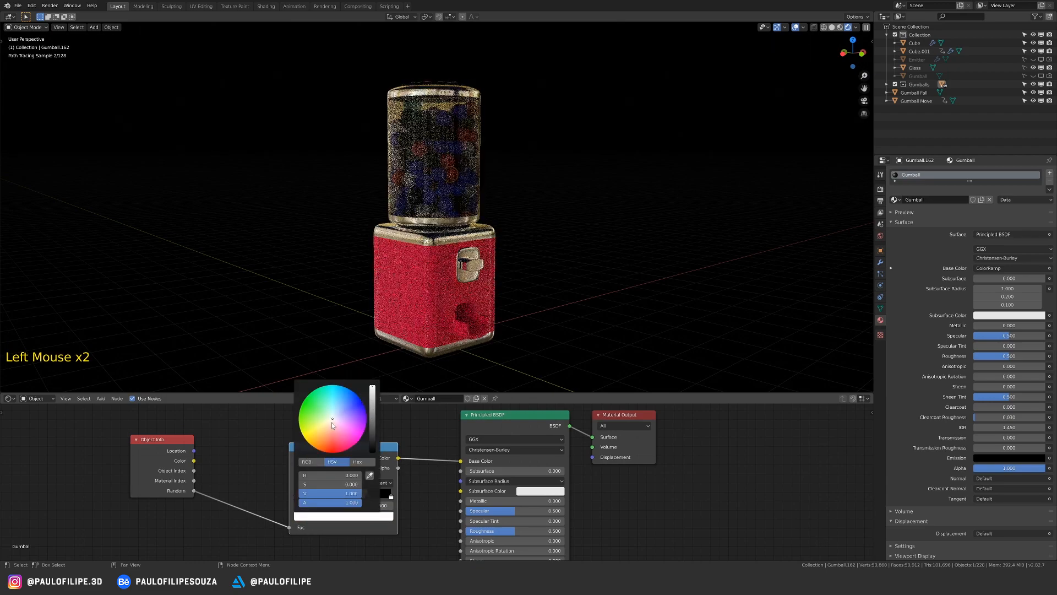
drag(332, 425, 300, 440)
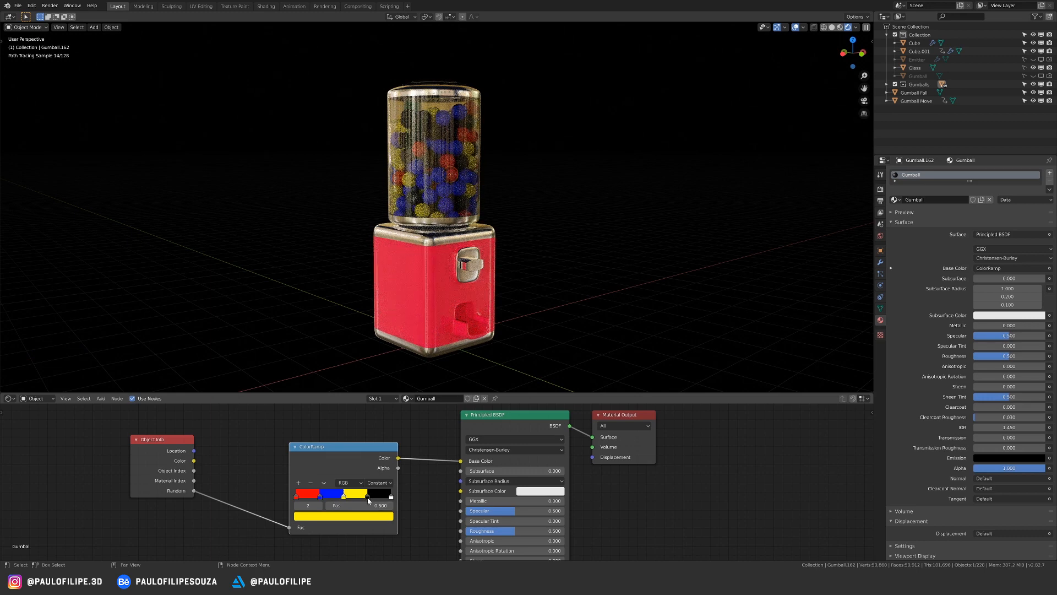
- Color the ColorRamp's fourth stop, at position 0.75, bright green
click(368, 497)
click(368, 516)
drag(372, 436, 367, 366)
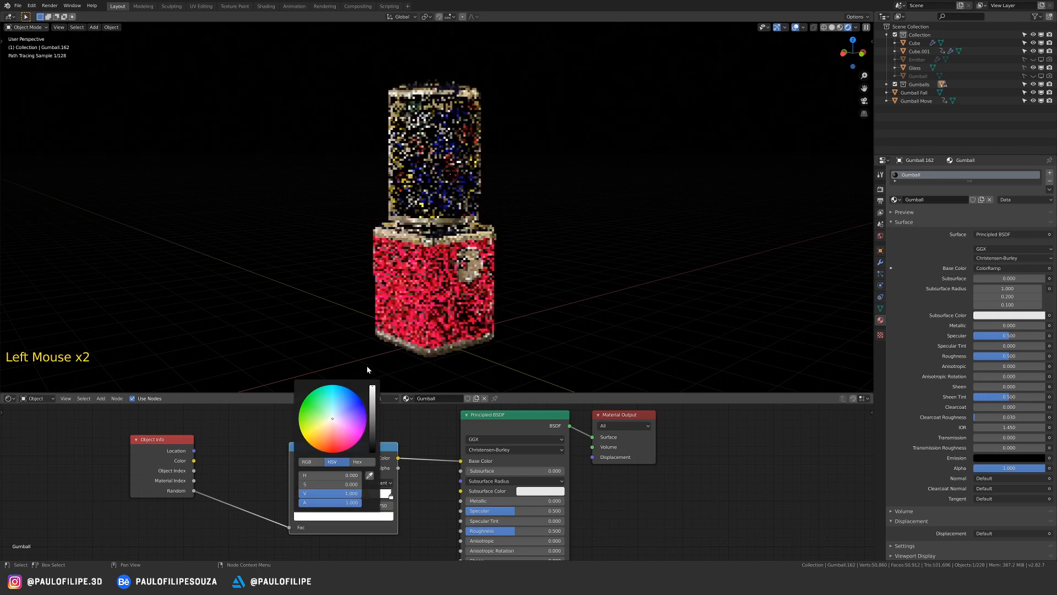
drag(333, 419, 282, 405)
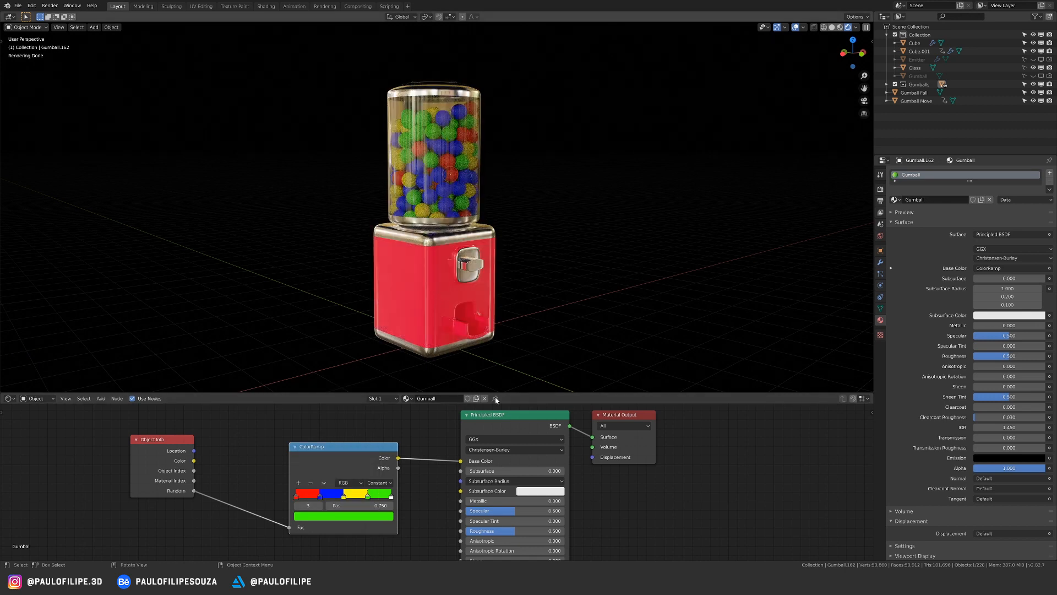
- Make the Gumball material glossy with a roughness of 0.094 and a clearcoat of 1.000
middle_drag(550, 530, 545, 499)
drag(549, 506, 507, 508)
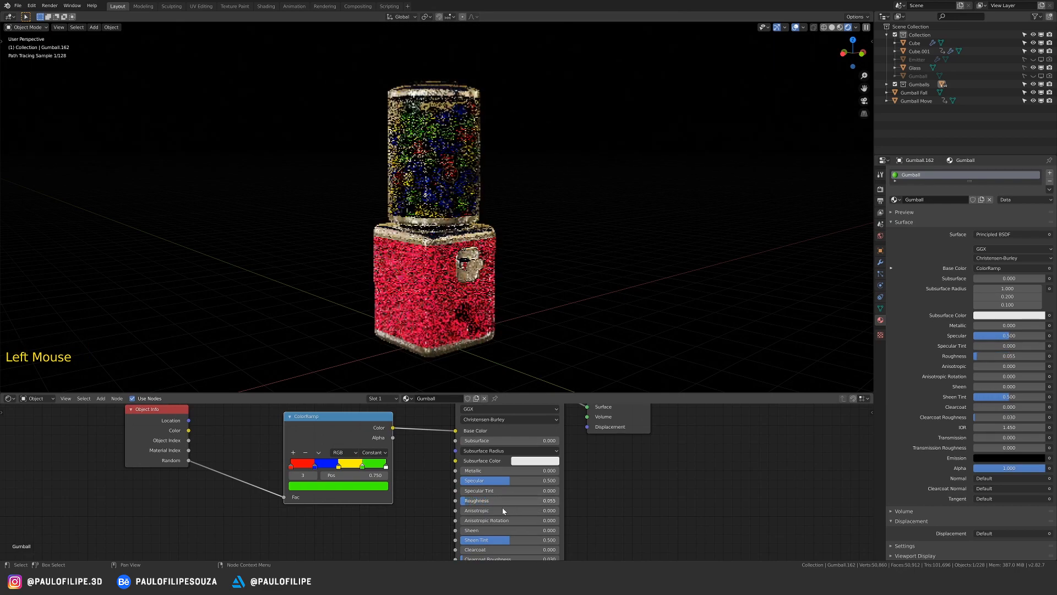
mouse_move(537, 305)
middle_down()
mouse_move(471, 298)
mouse_move(532, 290)
middle_up()
ctrl+middle_drag(532, 289, 517, 303)
shift+middle_drag(512, 304, 475, 275)
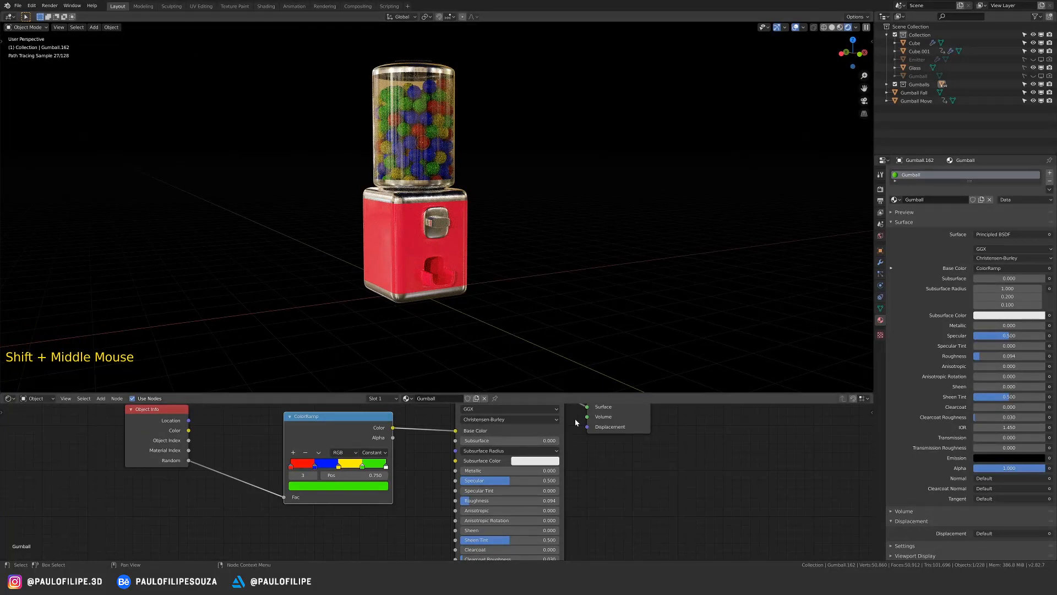
middle_drag(638, 511, 633, 453)
middle_drag(577, 491, 582, 470)
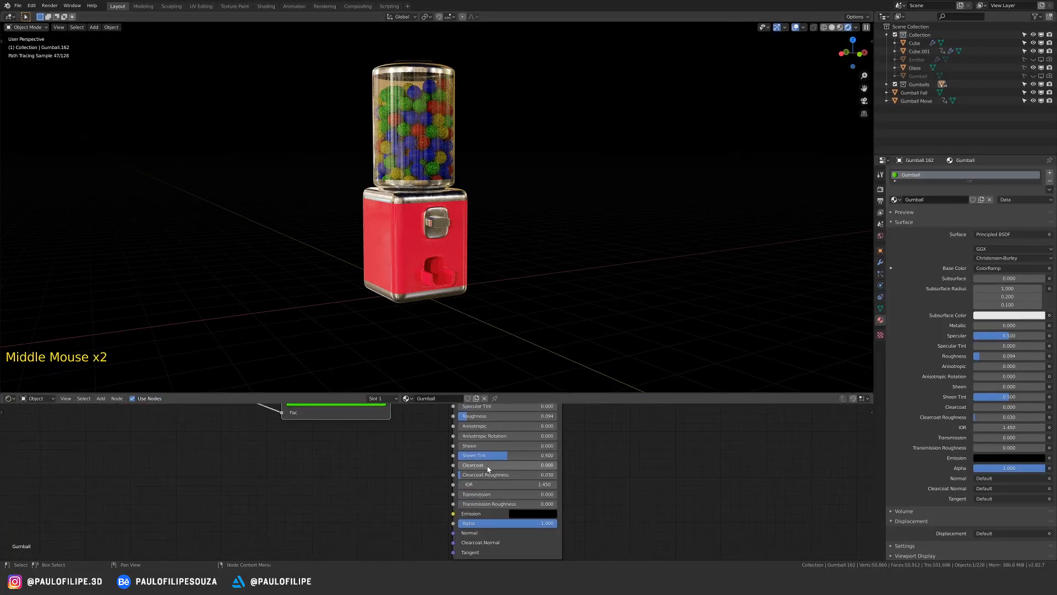
drag(484, 469, 621, 475)
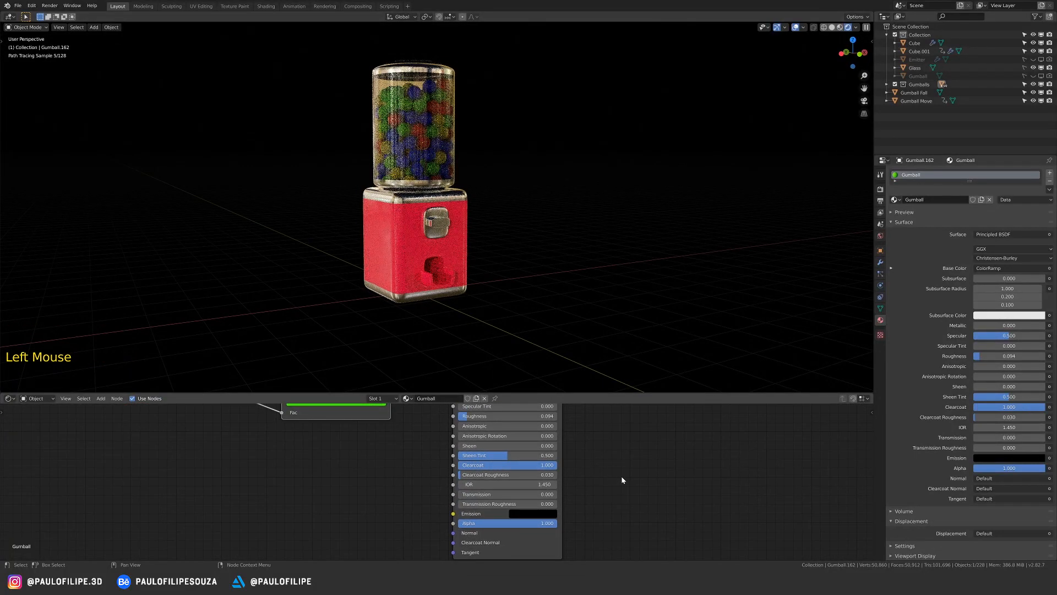
shift+middle_drag(511, 315, 512, 283)
click(515, 272)
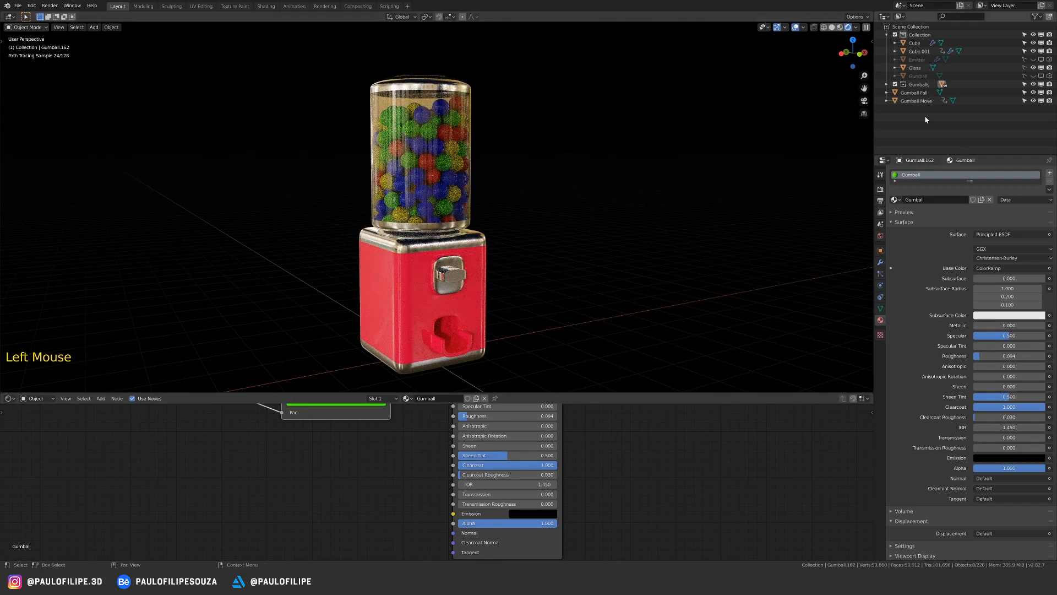
- Play the animation in solid shading, stop it at frame 151 with the gumball in the outlet, and restore rendered shading
key(z)
key(space)
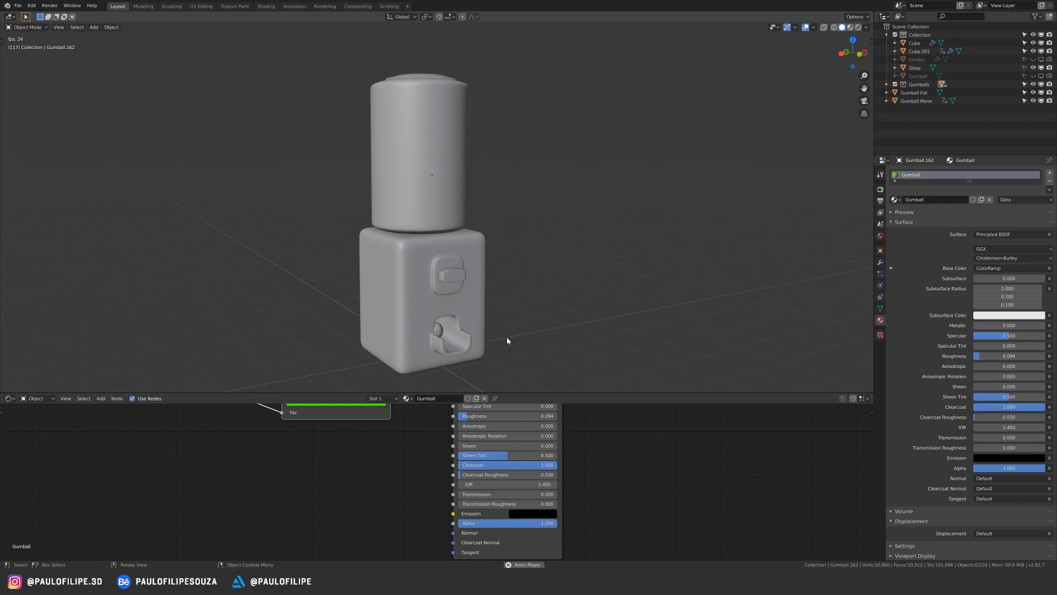
key(space)
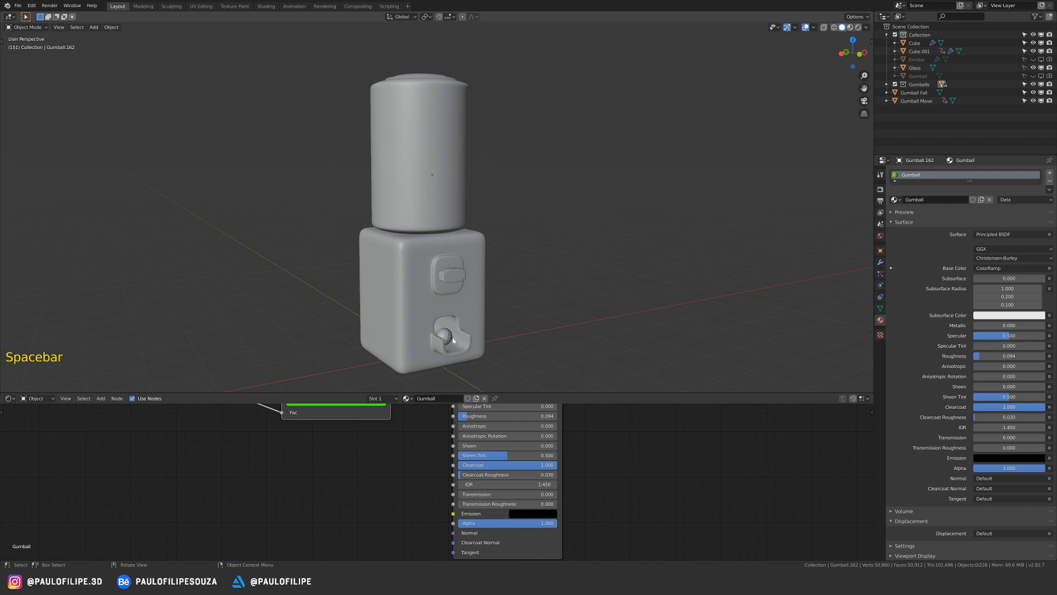
key(z)
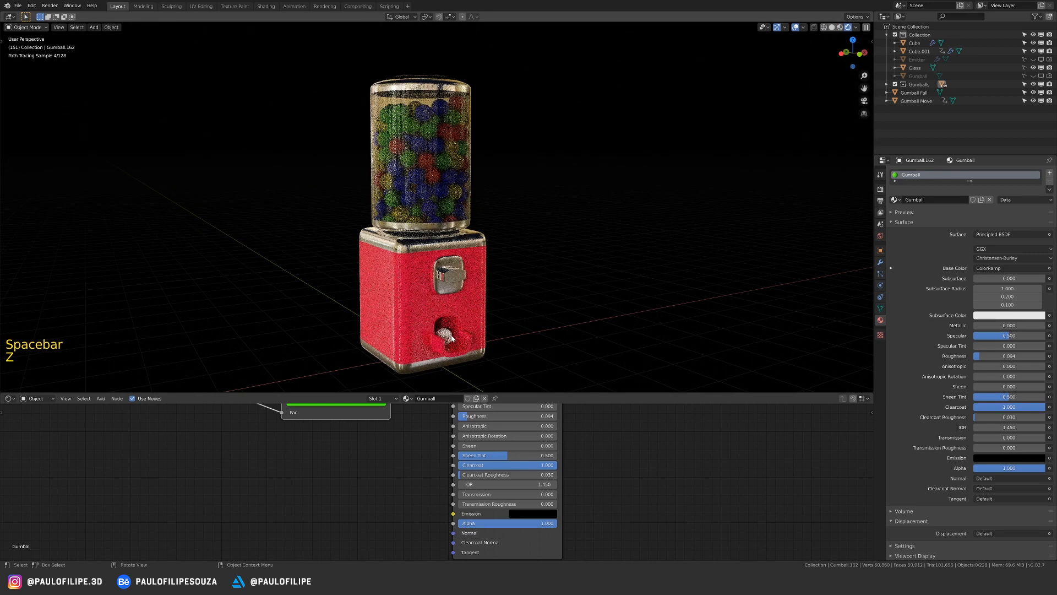
- Assign the existing Gumball material to the Gumball Fall object
click(914, 93)
click(894, 199)
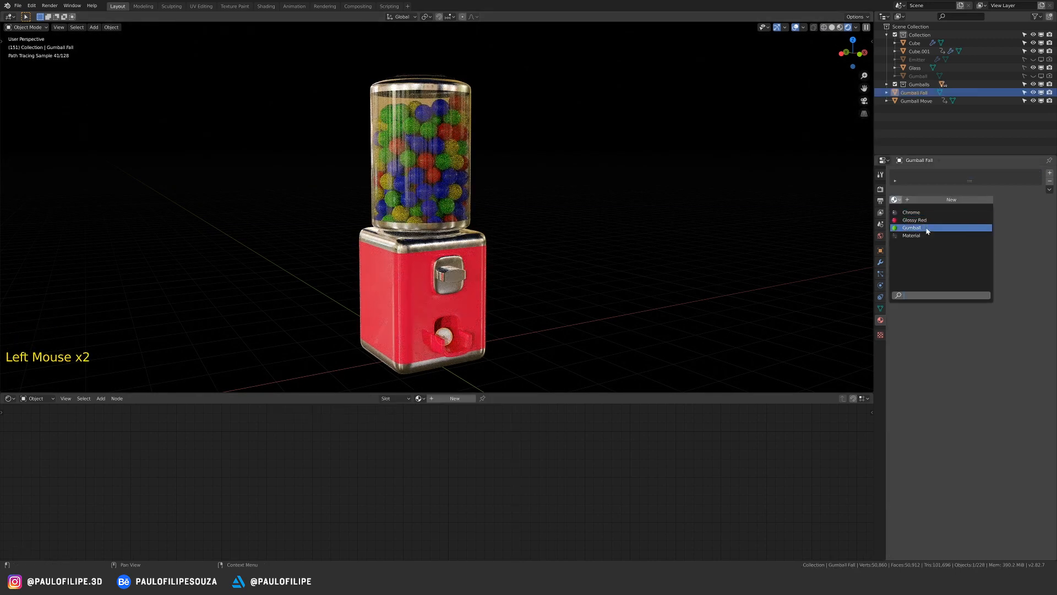
click(928, 230)
click(563, 324)
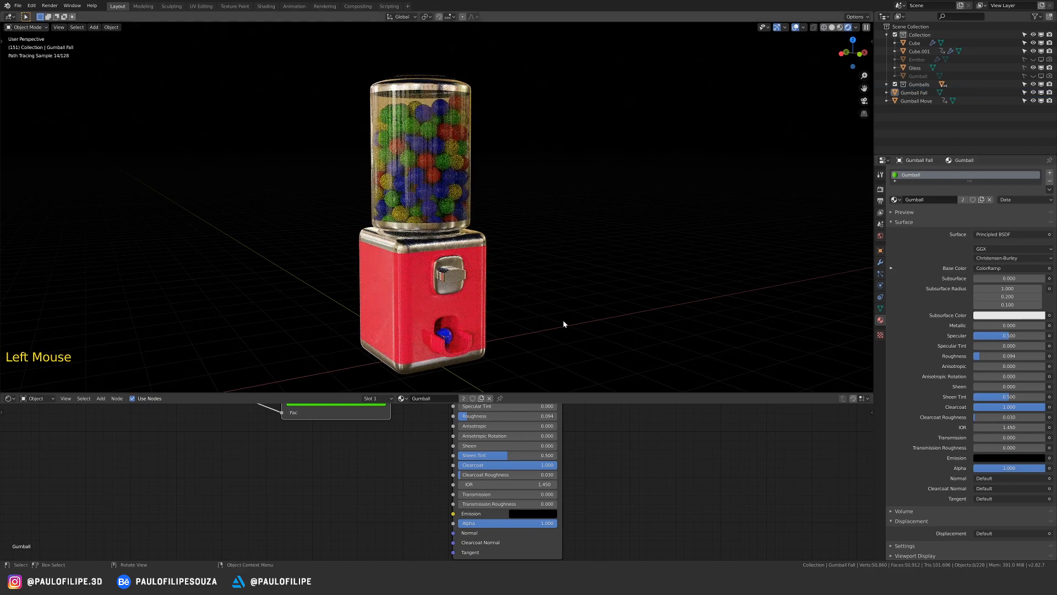
- Make the material on the Gumball Fall object a single-user copy, separate from the other gumballs
shift+middle_drag(563, 324, 510, 326)
click(445, 332)
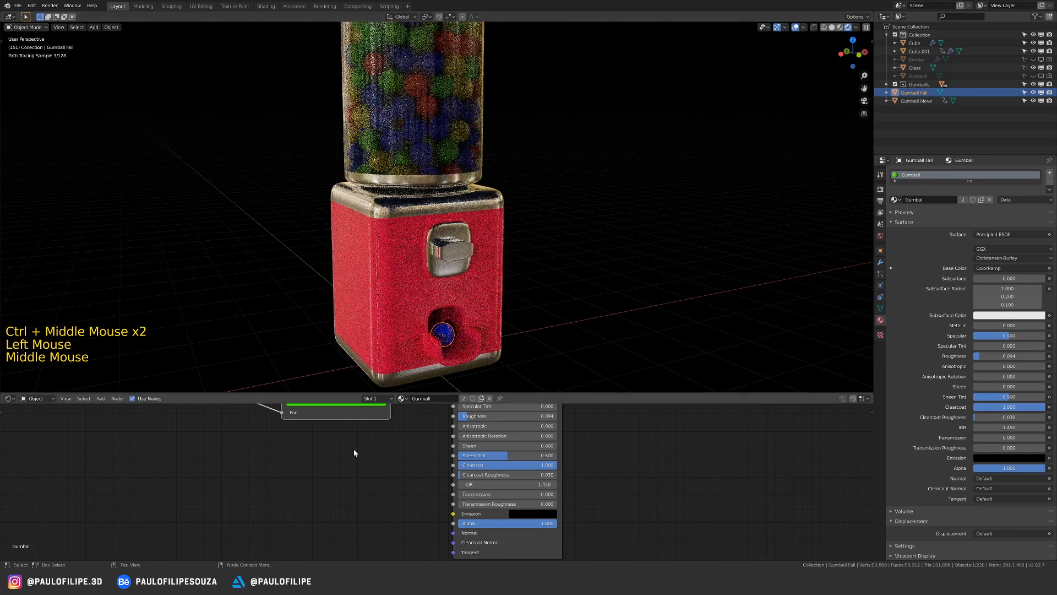
middle_drag(354, 448, 354, 500)
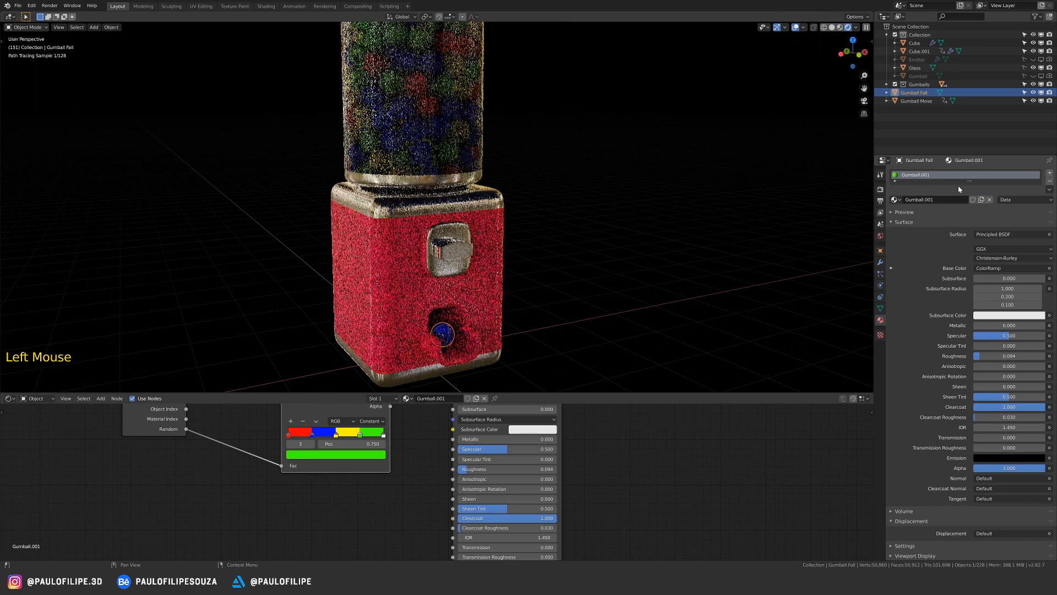
middle_drag(352, 508, 353, 535)
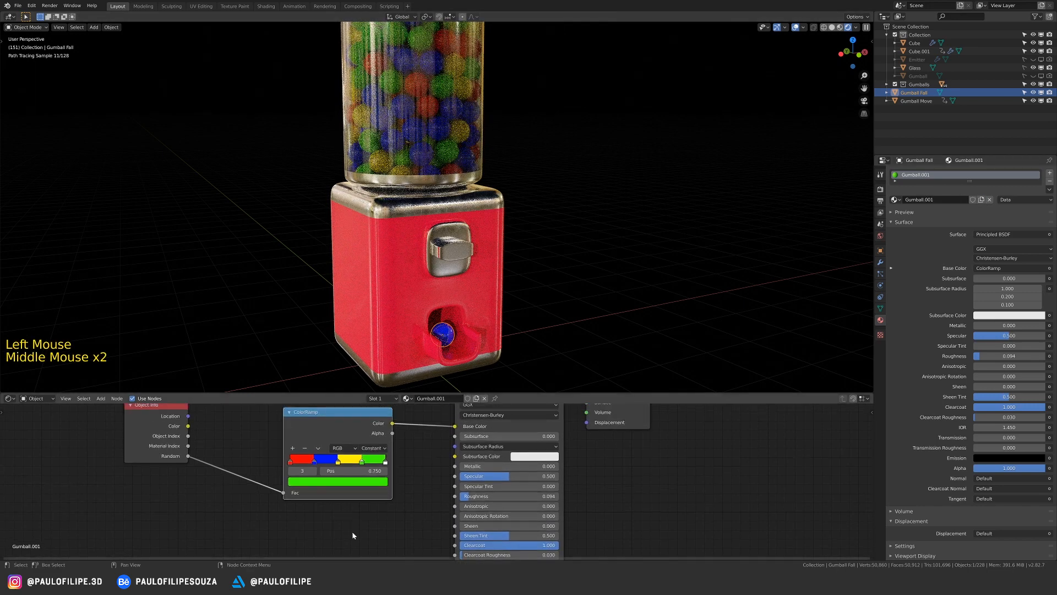
- Delete the green, blue and red stops from the falling gumball's ColorRamp, keeping only the yellow one
click(362, 463)
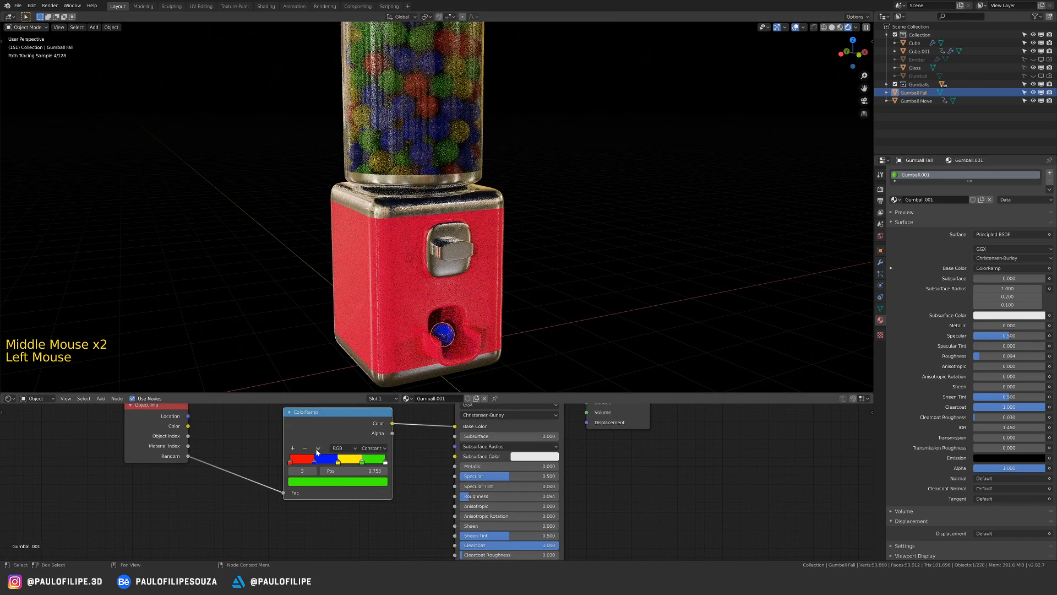
click(306, 449)
click(314, 462)
click(305, 448)
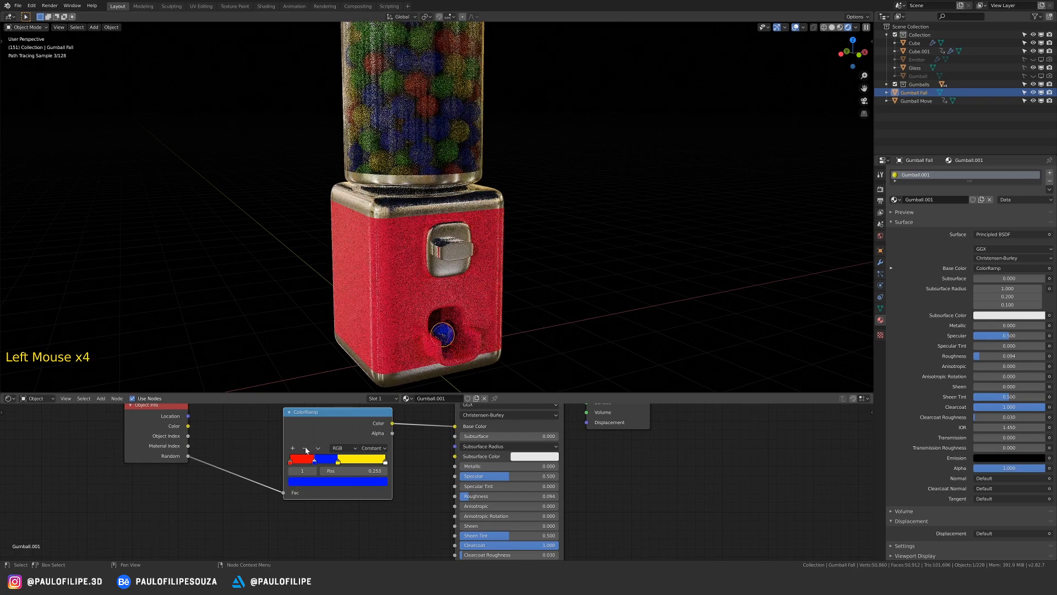
click(291, 462)
click(304, 448)
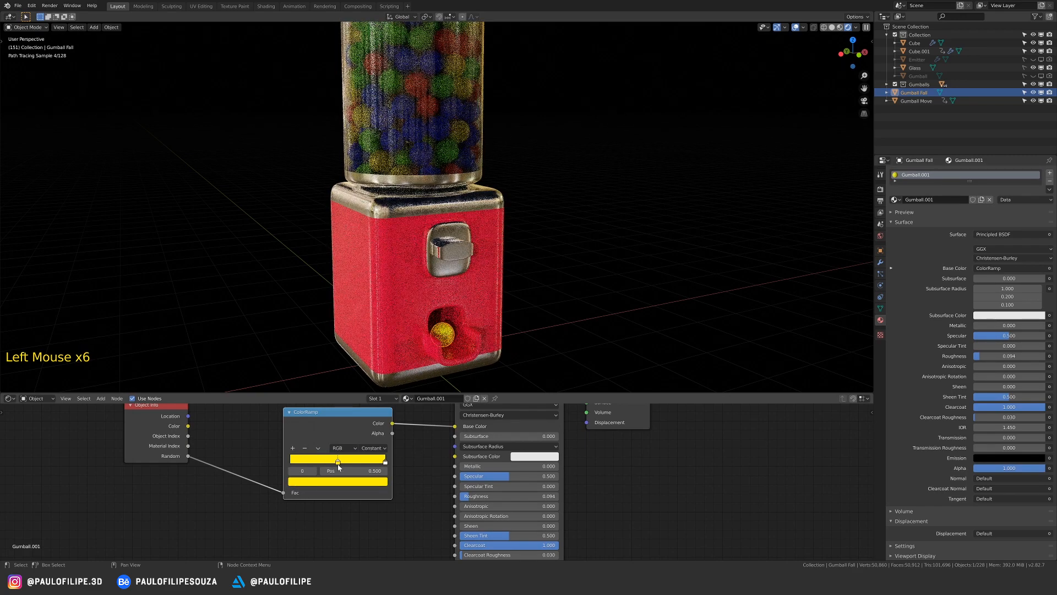
click(626, 281)
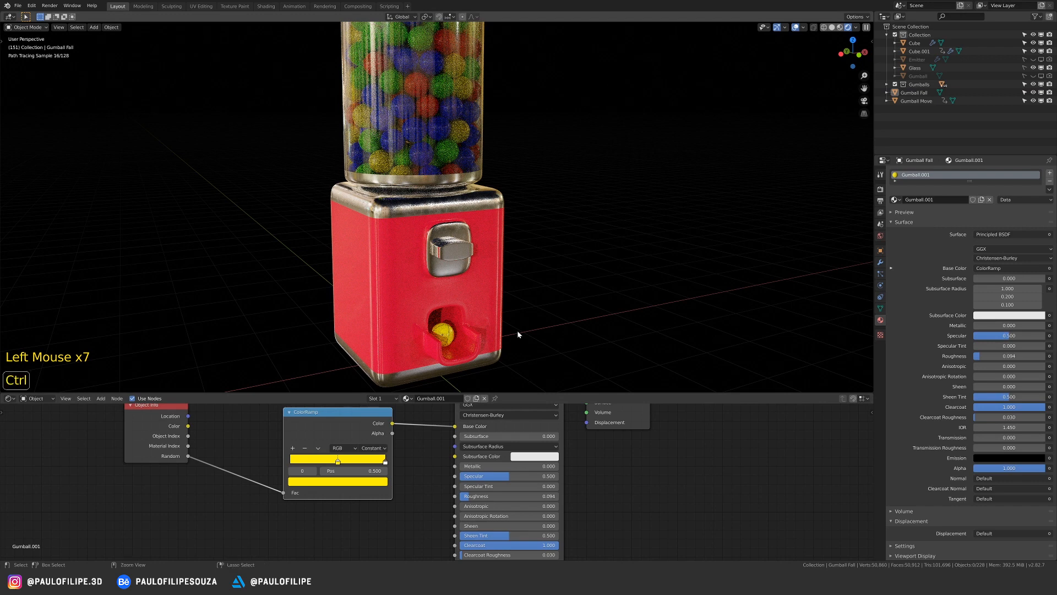
- Switch to solid shading, add a camera, and align it to a view of the whole machine
mouse_move(607, 292)
ctrl+middle_down()
mouse_move(548, 290)
mouse_move(548, 307)
mouse_move(556, 299)
ctrl+middle_up()
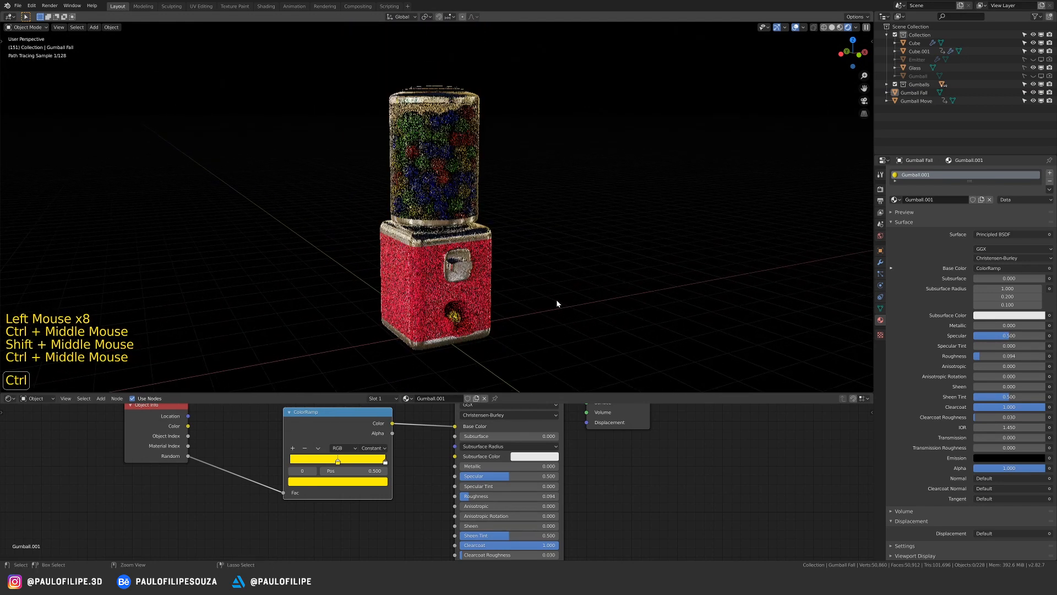
key(z)
click(643, 282)
mouse_move(643, 282)
middle_down()
mouse_move(643, 270)
mouse_move(511, 283)
middle_up()
key(shift+a)
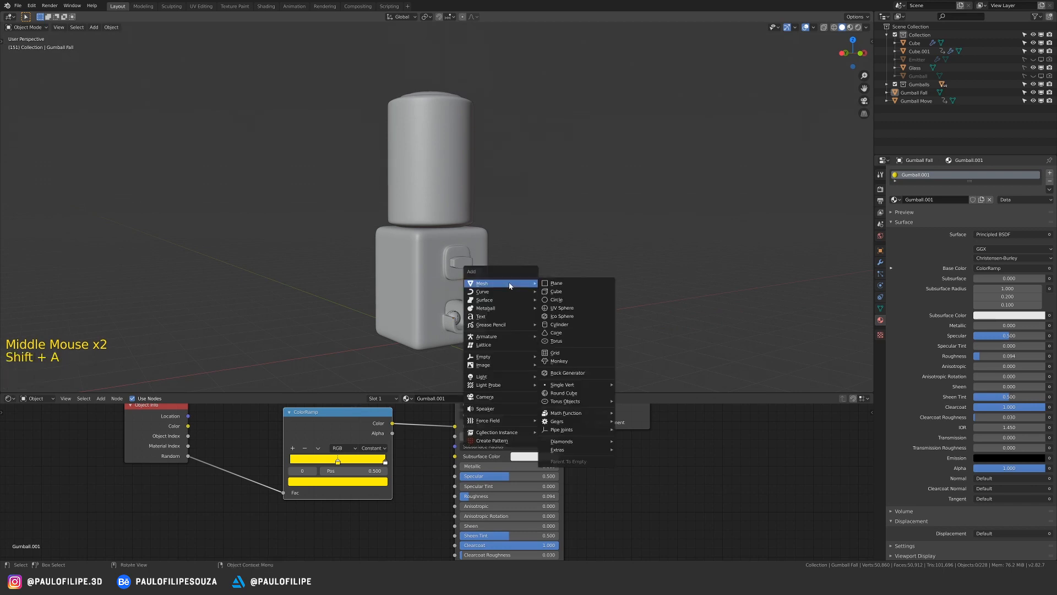
click(503, 392)
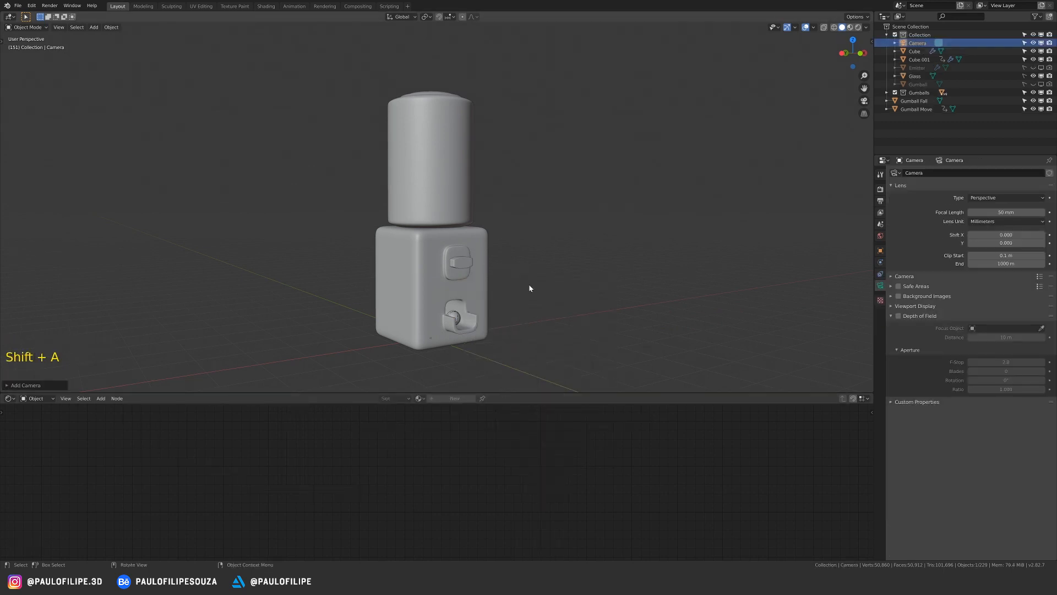
key(ctrl+alt+KP_0)
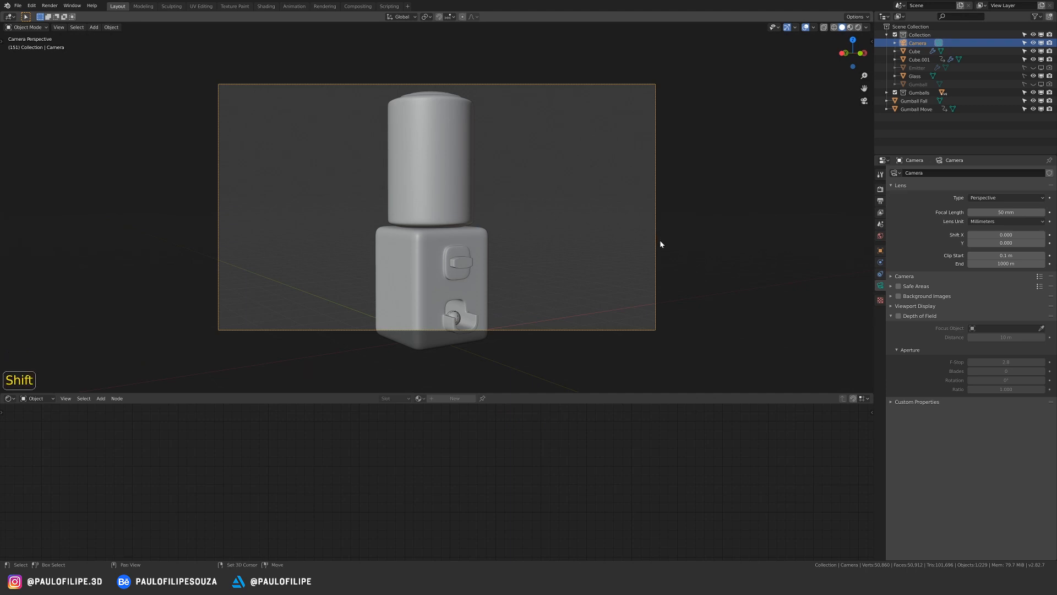
- Reposition the camera so the whole gumball machine fits centered in the frame, and render the image
key(shift+f)
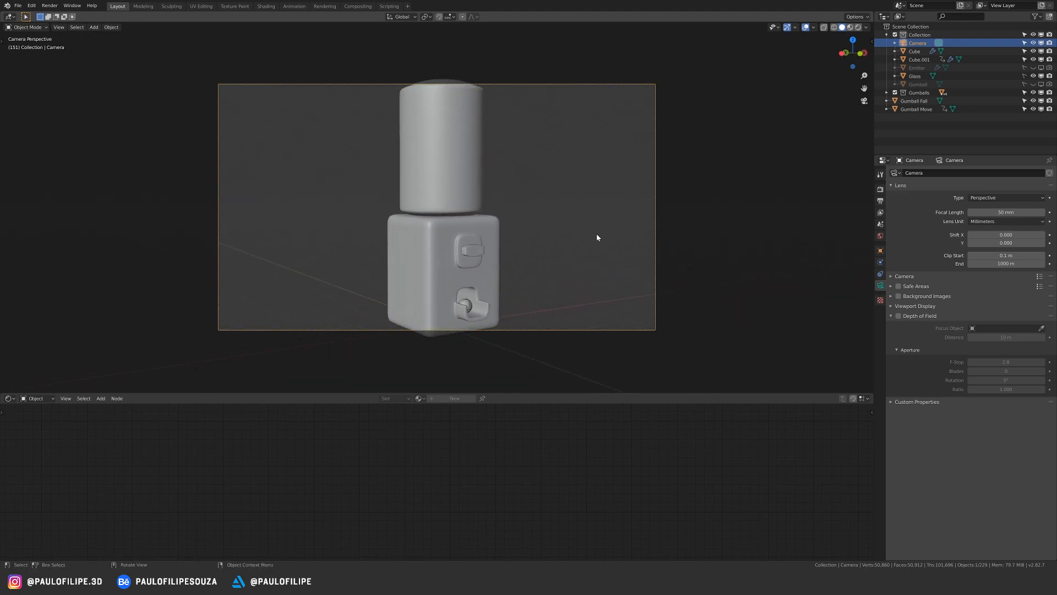
key(g)
click(581, 283)
ctrl+middle_drag(580, 283, 566, 261)
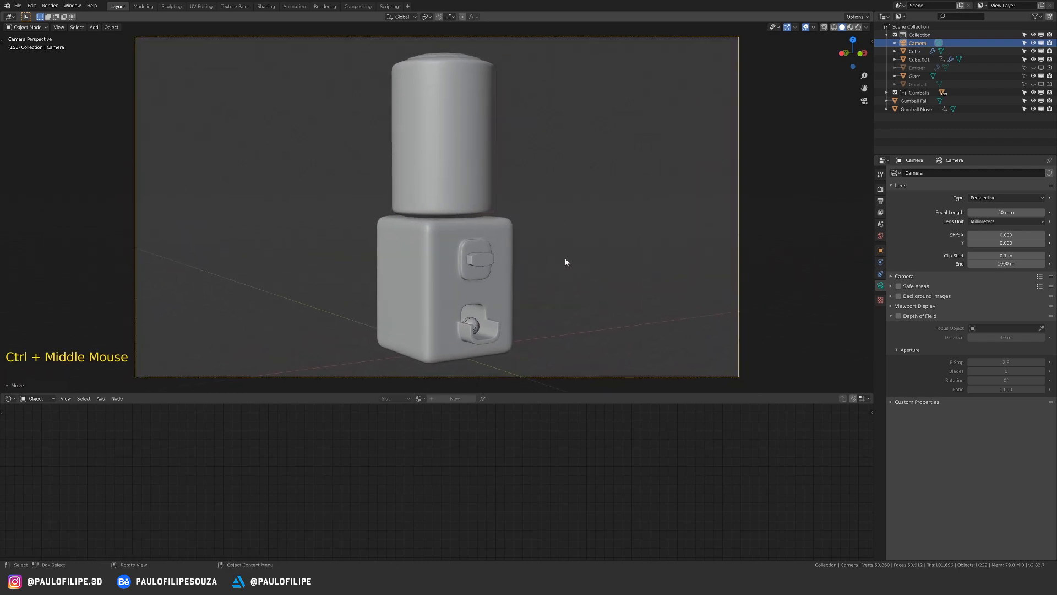
key(F12)
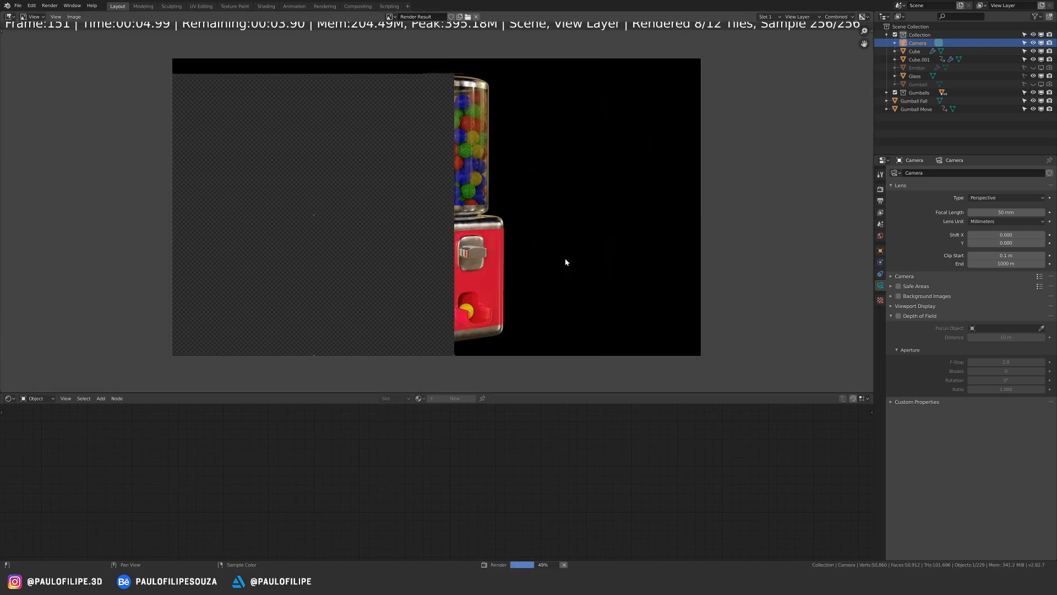